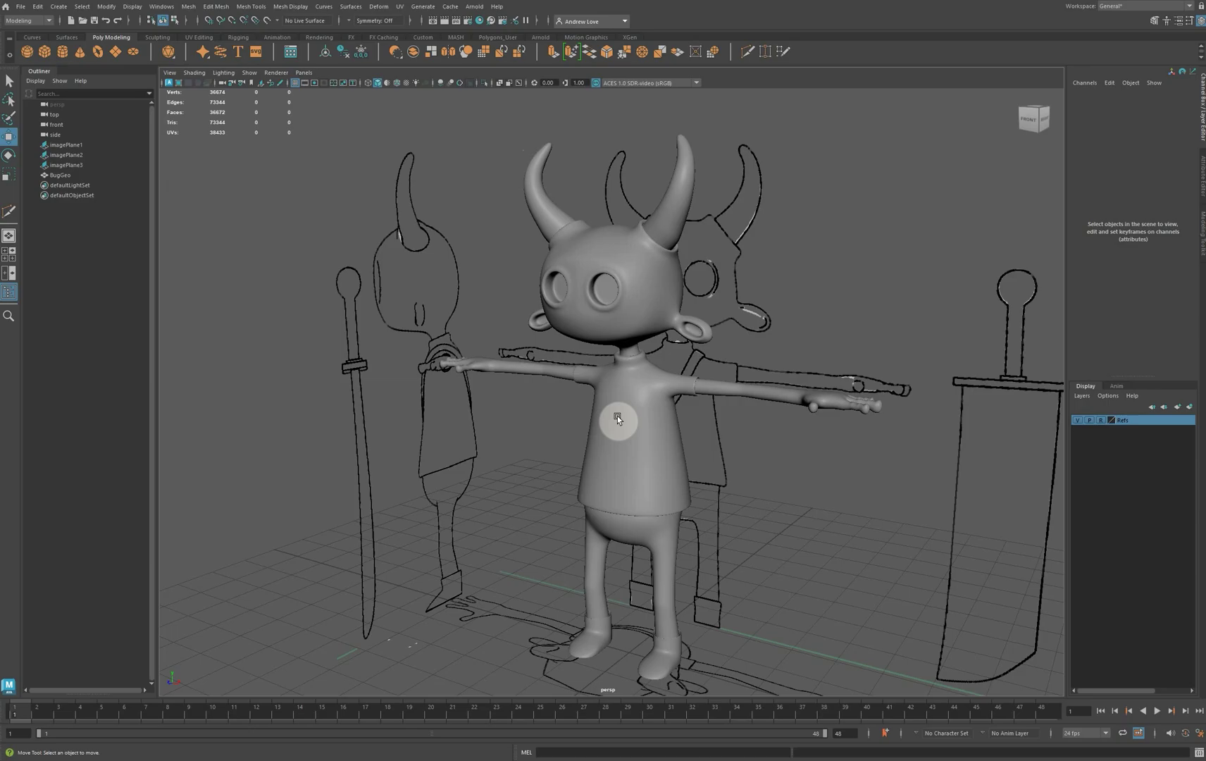
Create a polygon cube at the character's feet and open its UV layout in the UV Editor.
left_click(46, 52)
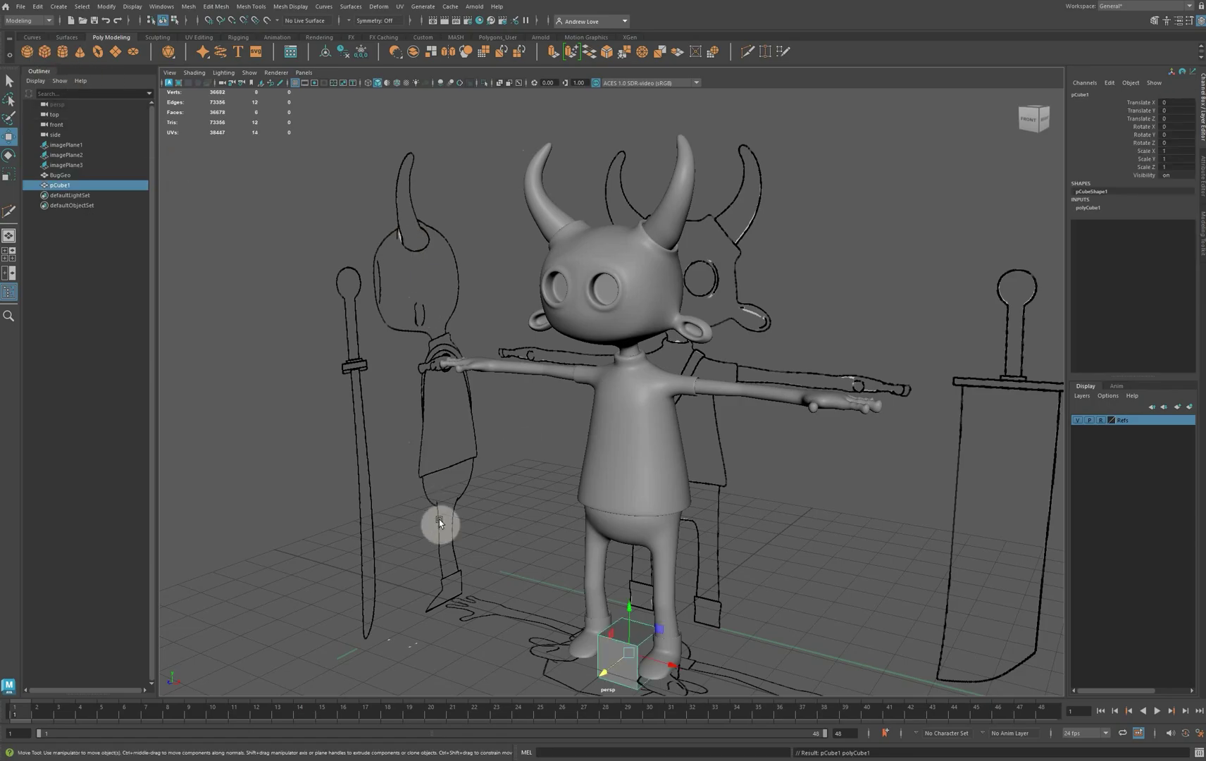
middle_click_drag(423, 547, 429, 420, "alt")
left_click_drag(429, 420, 433, 454, "alt")
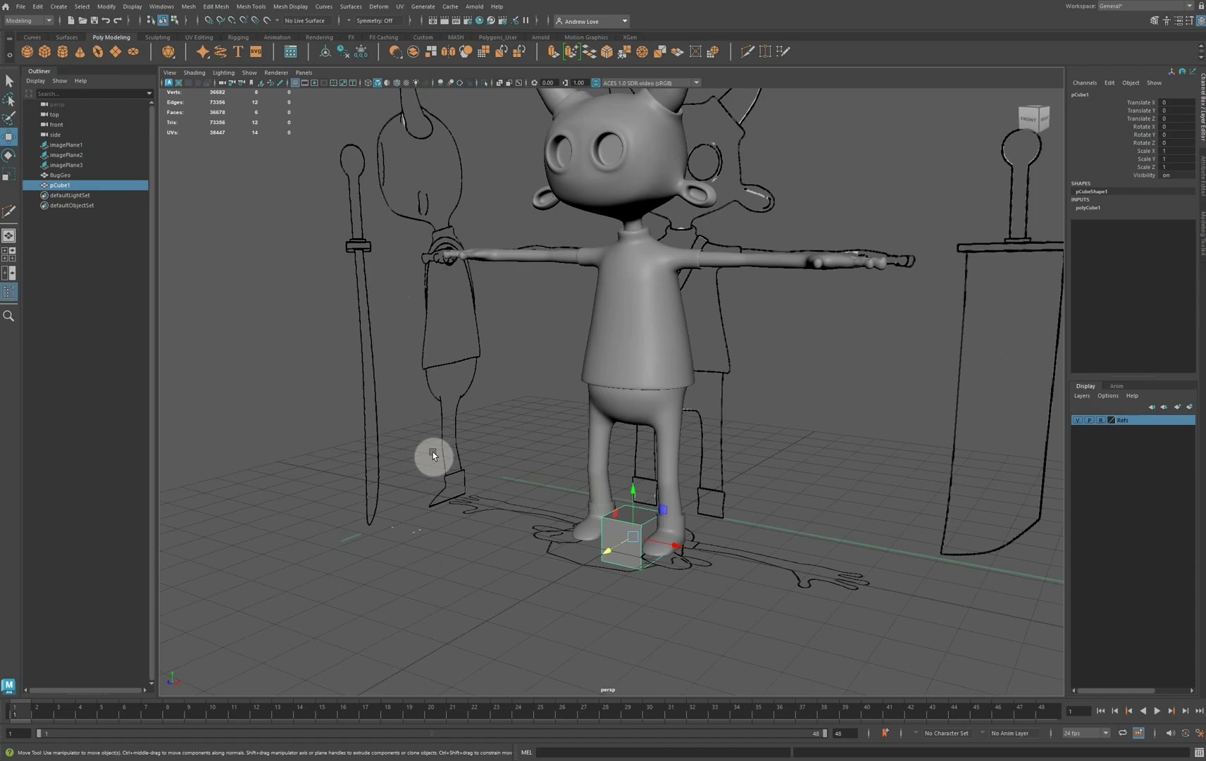
left_click(399, 6)
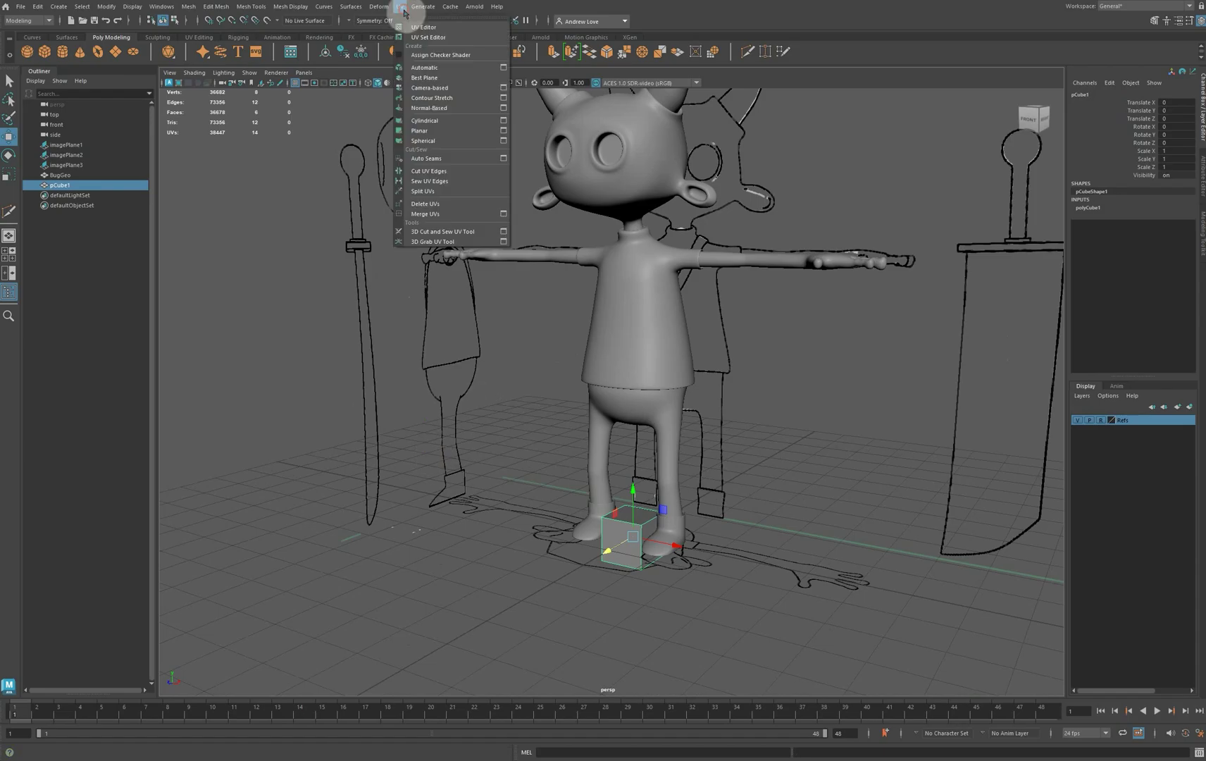
left_click(415, 28)
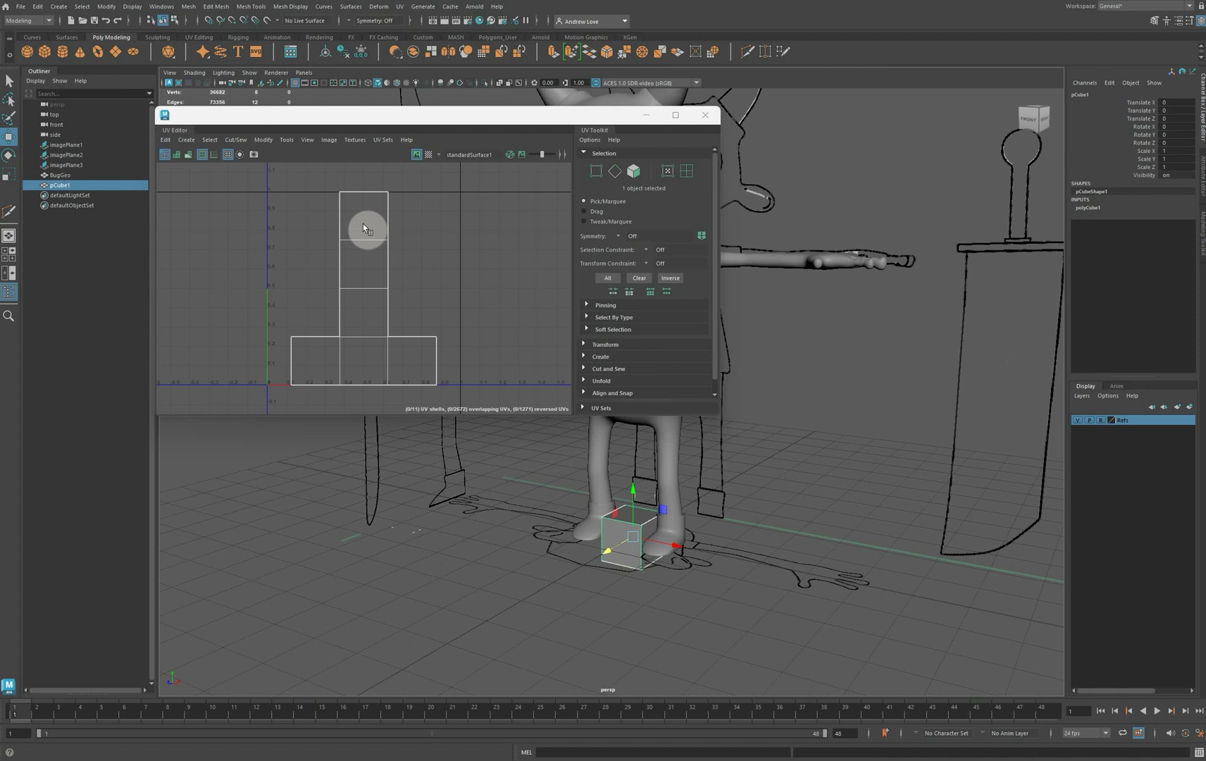
Toggle the checker map and the texture image display to preview the cube's UVs, leaving the checker map off.
left_click(428, 155)
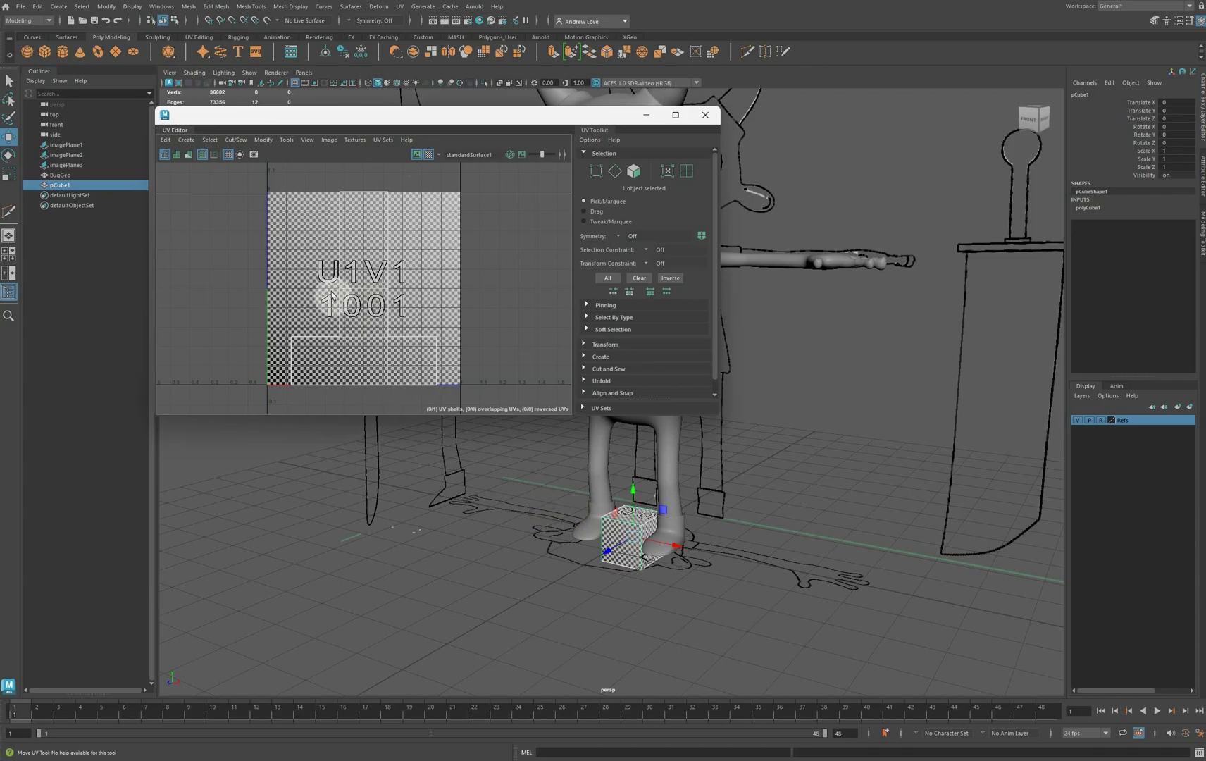
left_click_drag(509, 603, 494, 506, "alt")
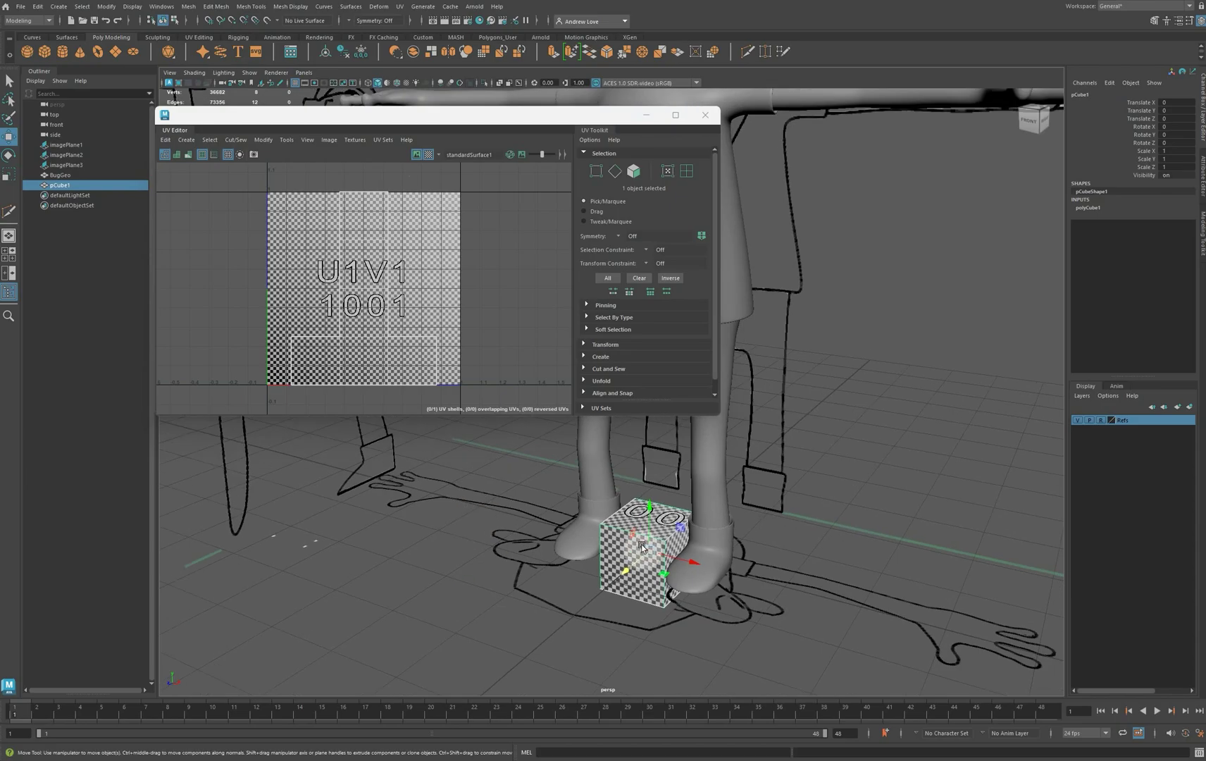
left_click(417, 155)
left_click(416, 156)
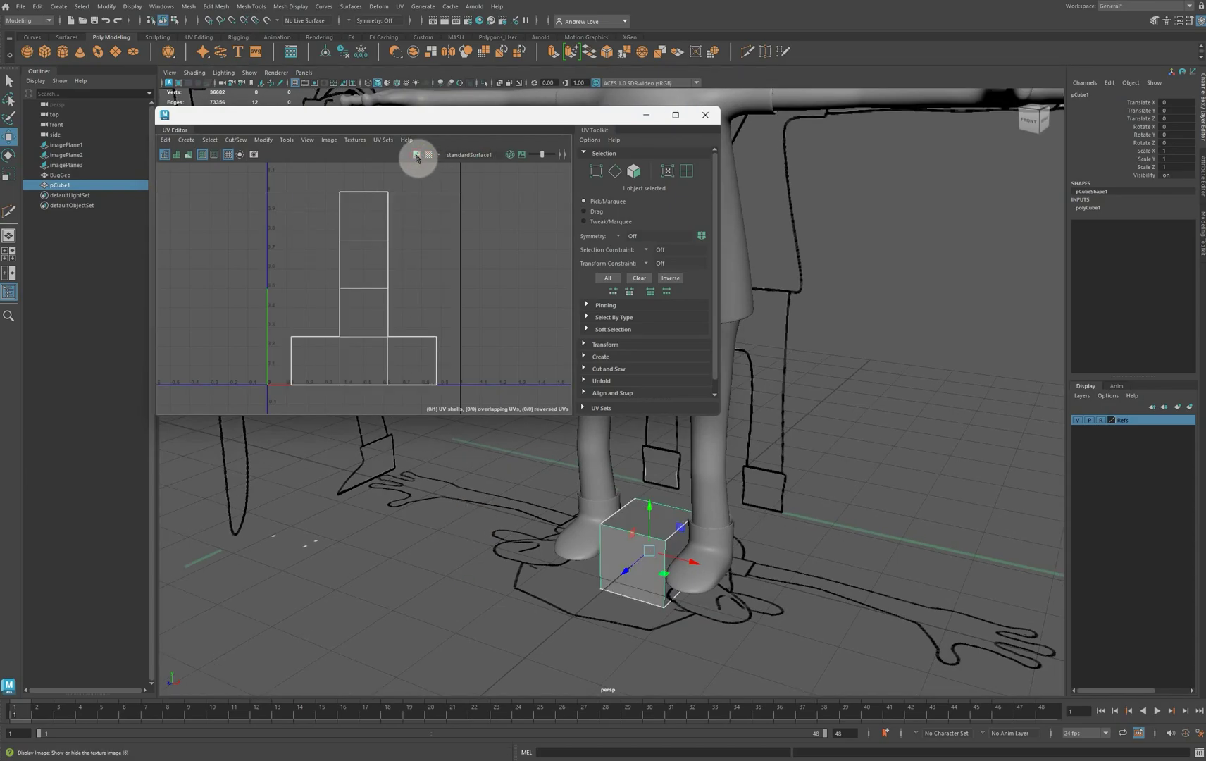
left_click(417, 155)
left_click(429, 155)
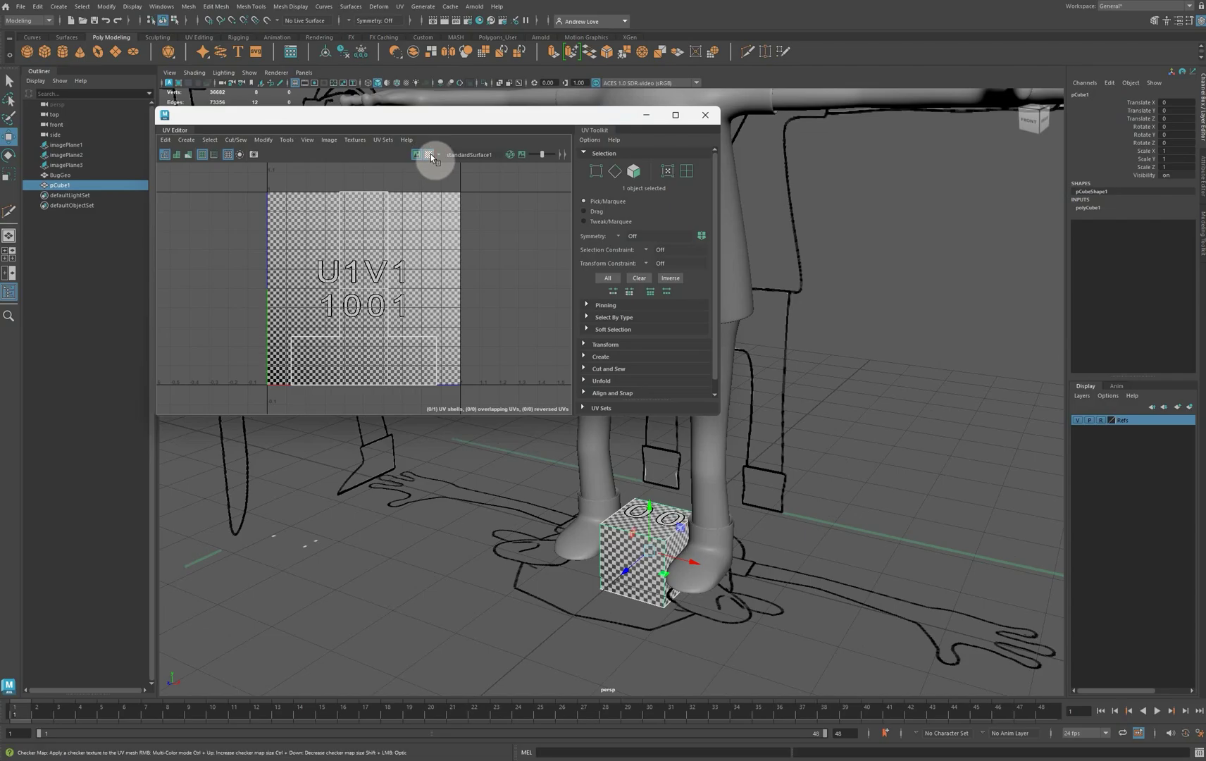
left_click(430, 155)
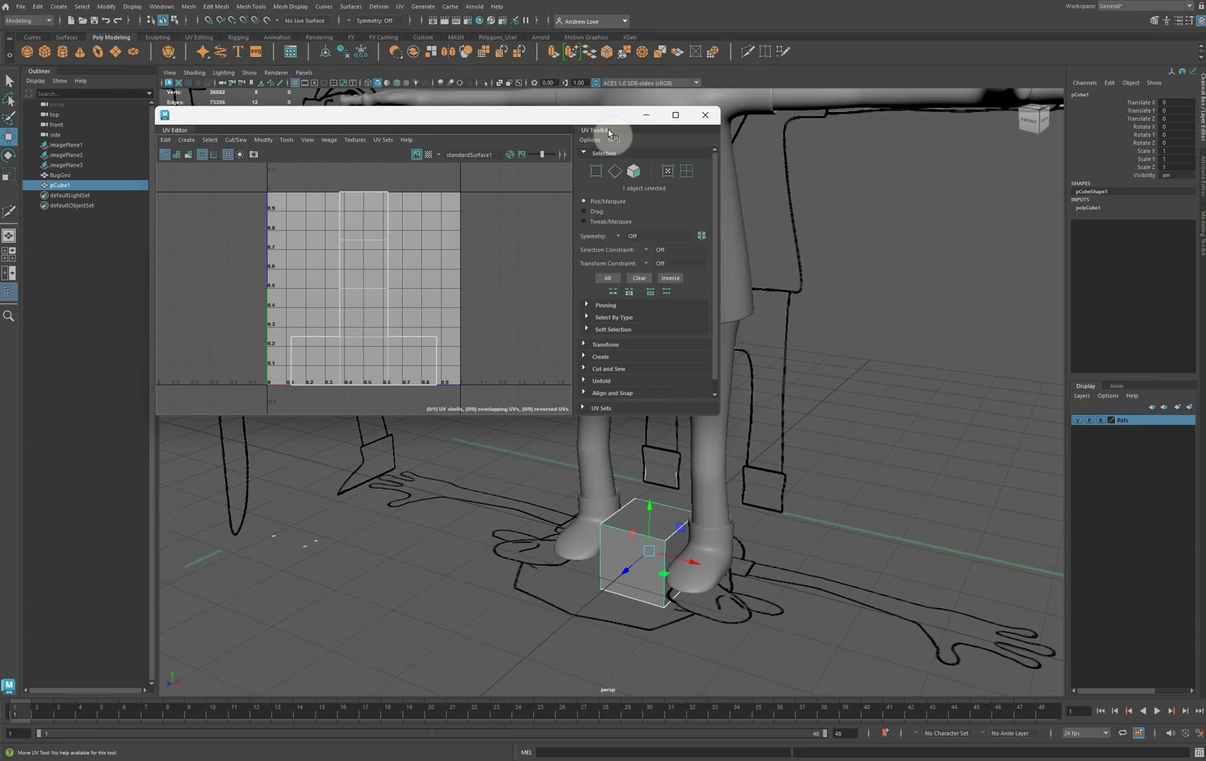
Close the UV Editor and delete the cube.
left_click(705, 114)
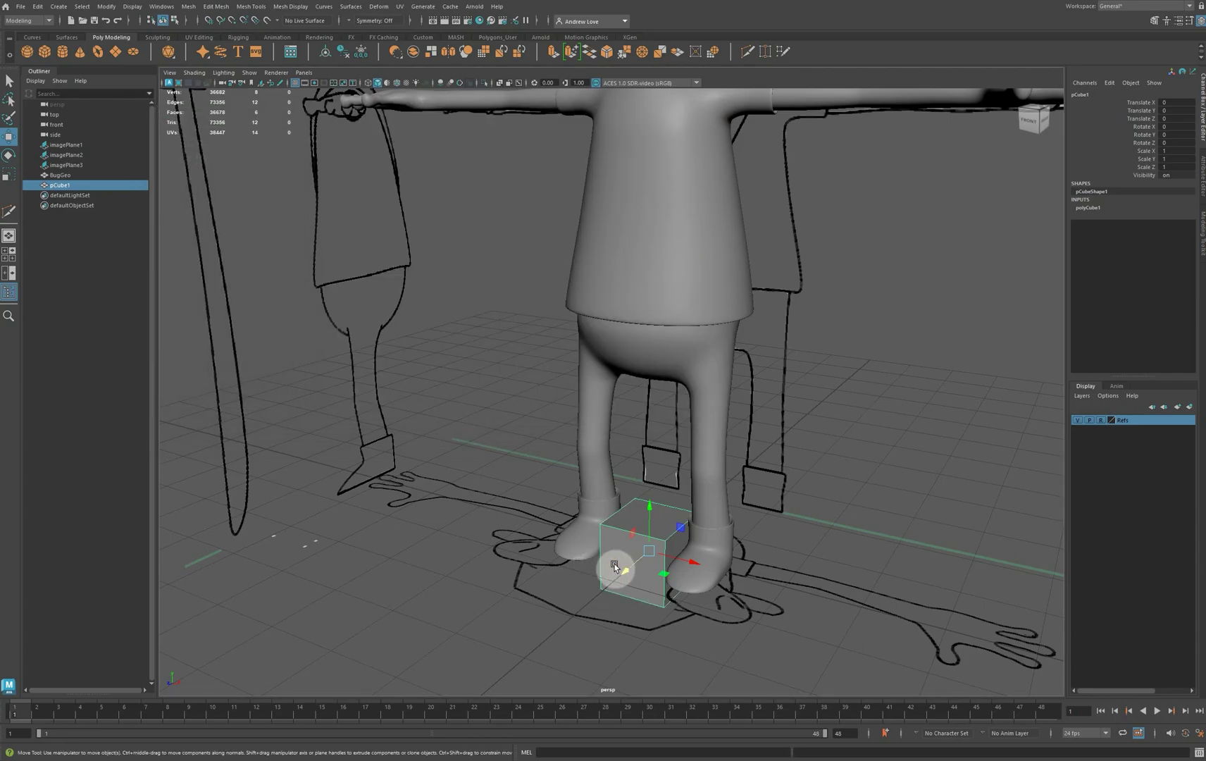
key("Delete")
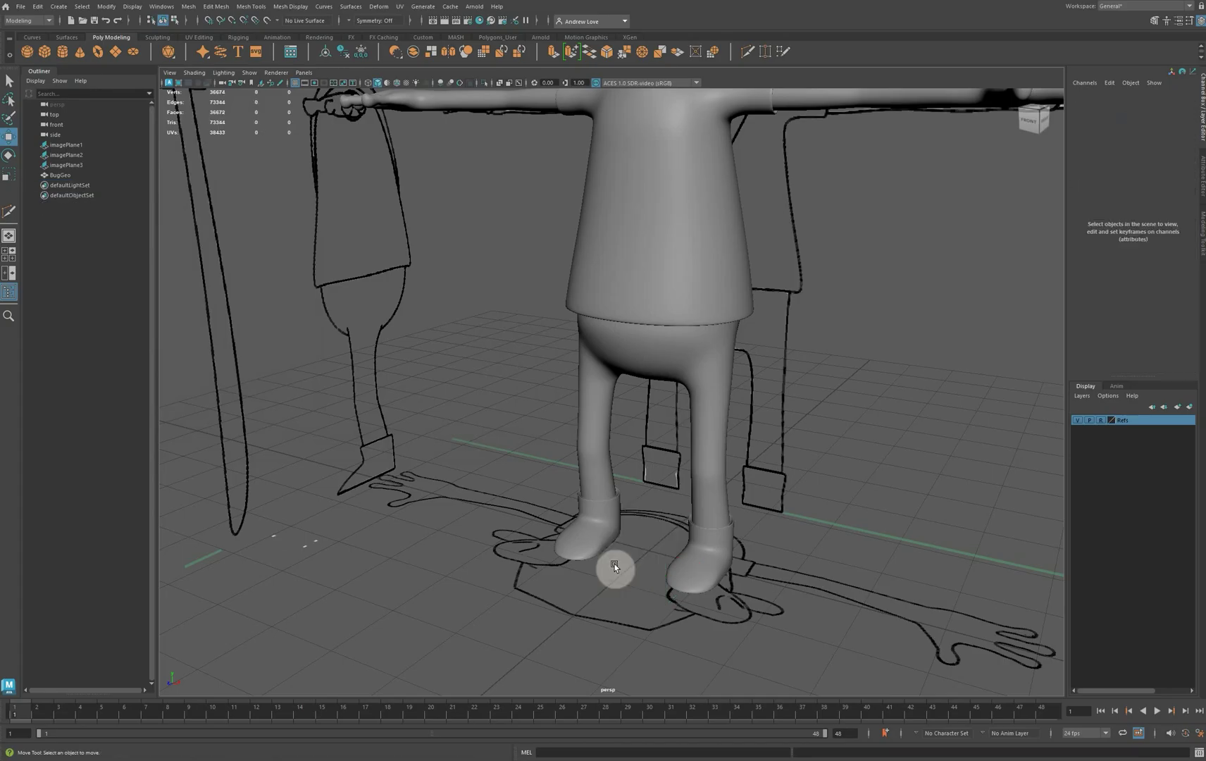
Select the BugGeo character mesh and open its UV layout in the UV Editor.
left_click(592, 261)
scroll(424, 303, "down", 2)
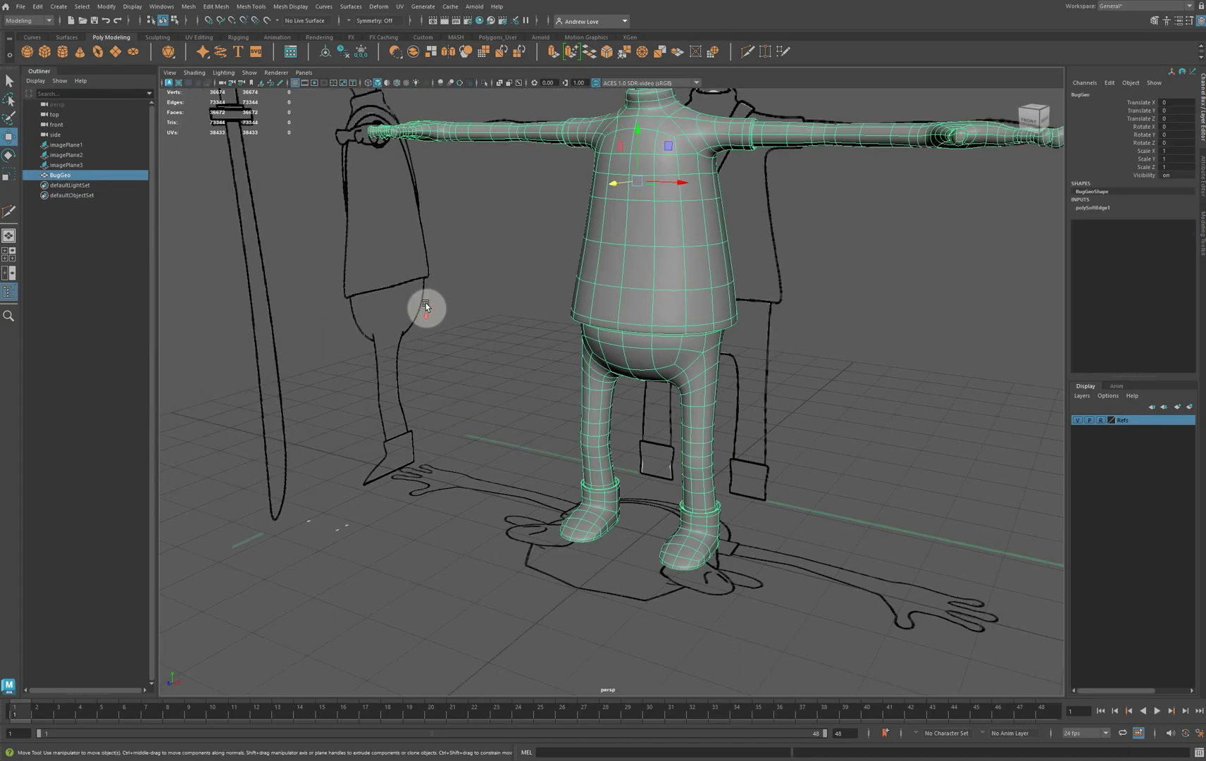
middle_click_drag(424, 303, 360, 472, "alt")
scroll(361, 471, "down", 3)
scroll(362, 470, "down", 4)
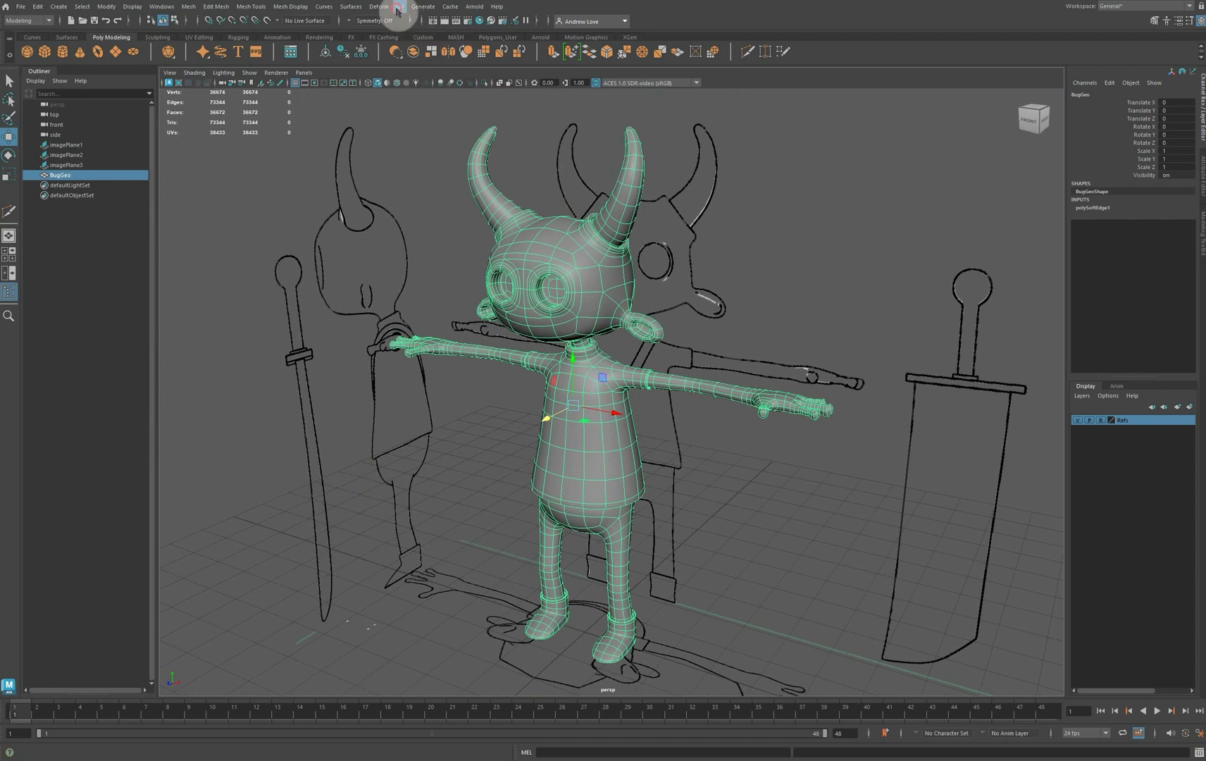
left_click(399, 7)
left_click(410, 22)
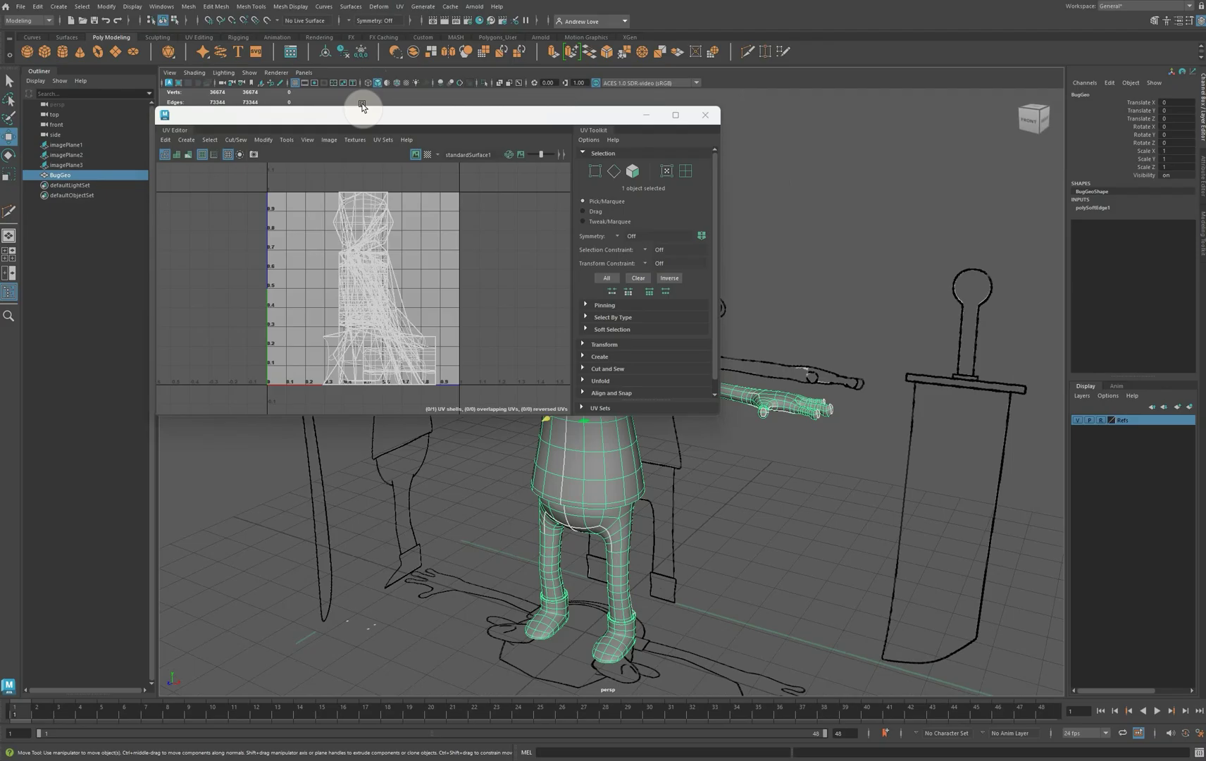
Examine the character's existing UV layout alongside the model, and close the UV Editor.
left_click_drag(453, 112, 949, 103)
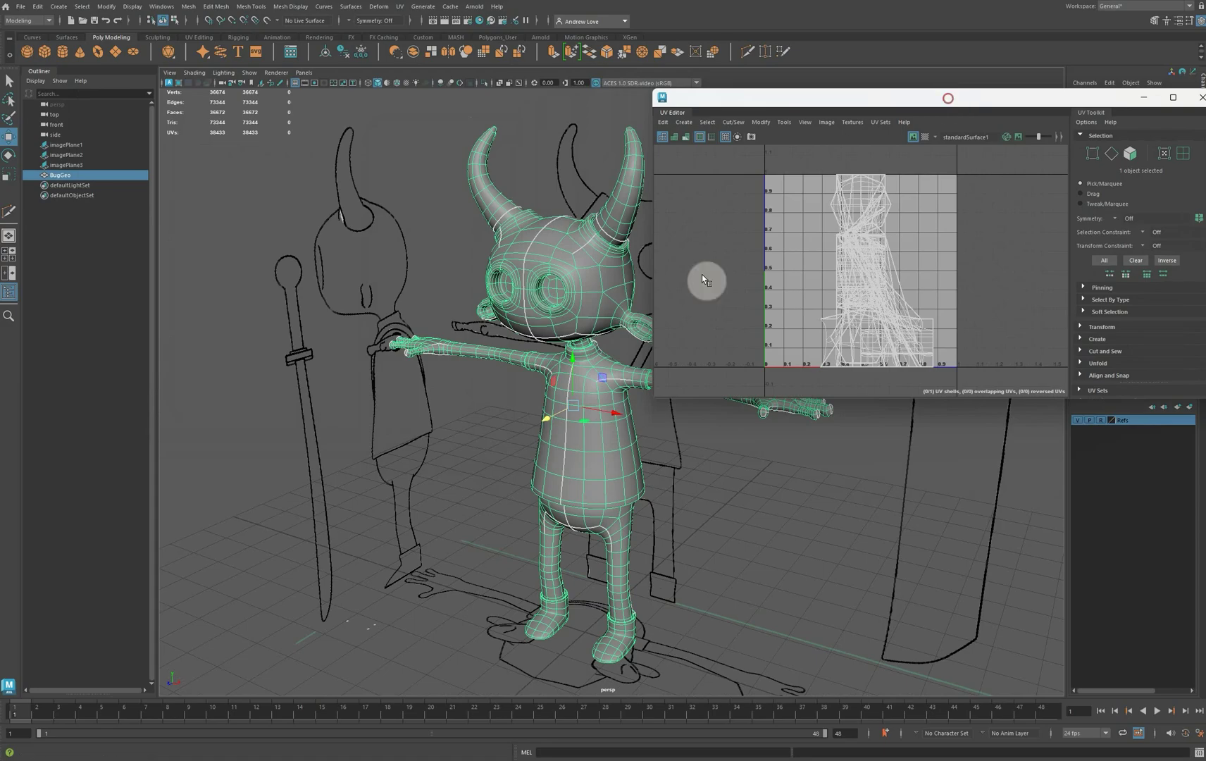
left_click_drag(469, 374, 336, 382, "alt")
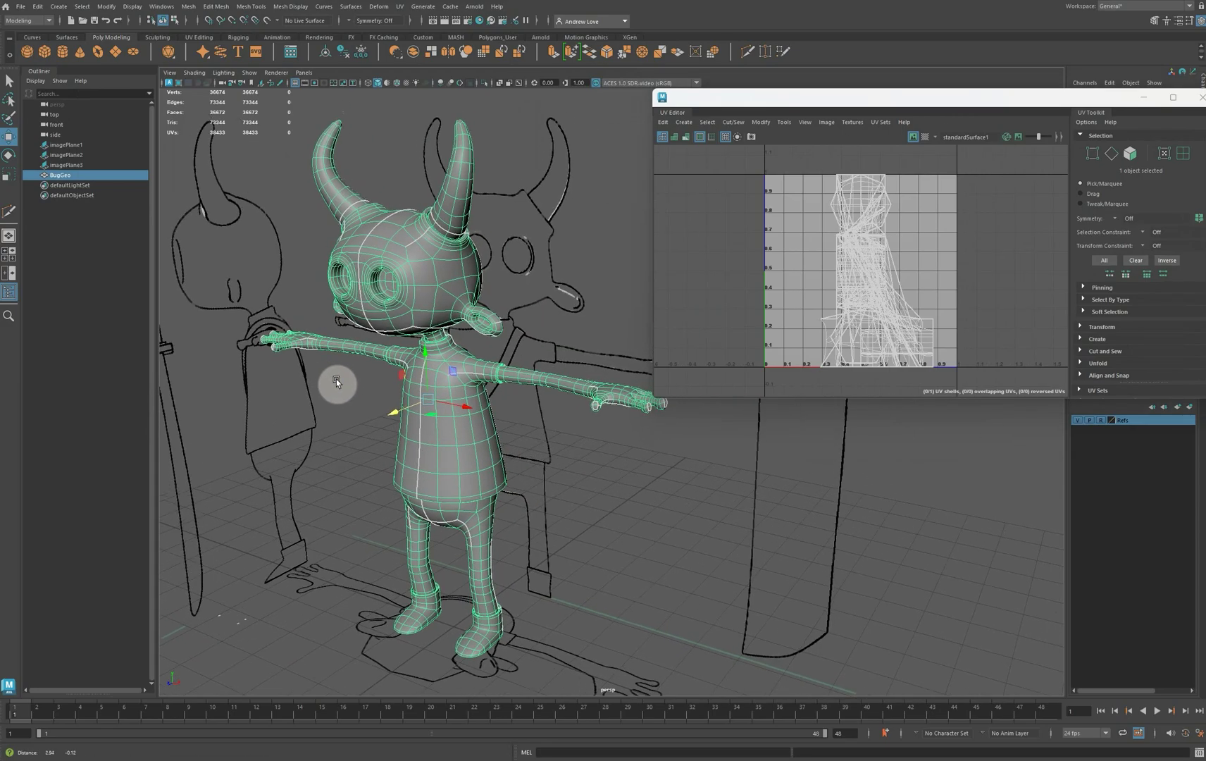
scroll(342, 384, "up", 5)
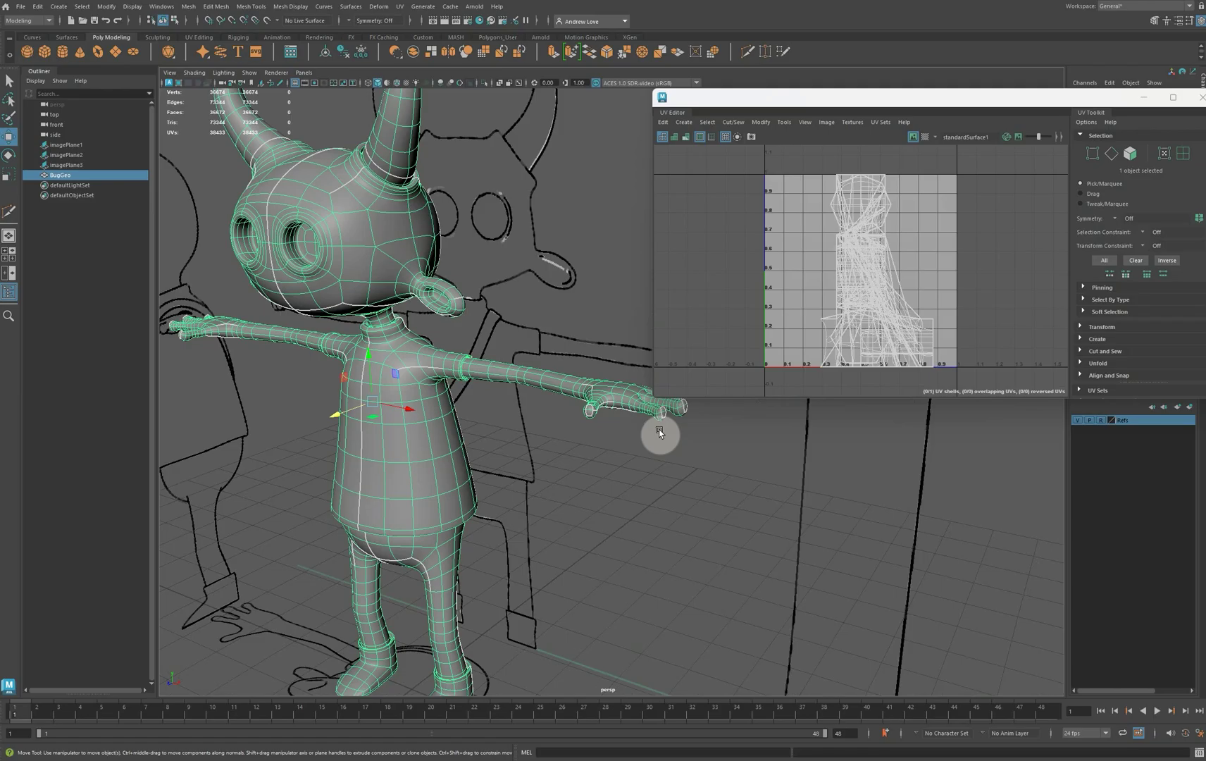
left_click(845, 102)
left_click_drag(846, 101, 648, 205)
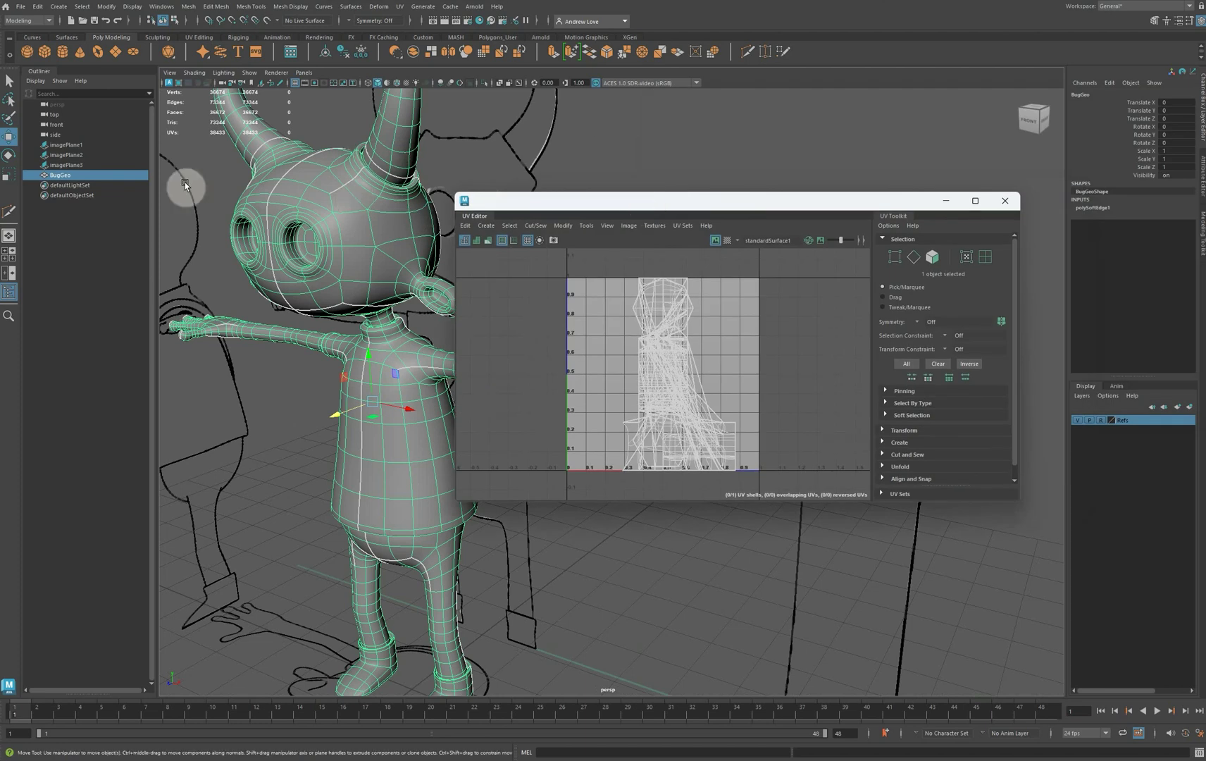
left_click(1005, 202)
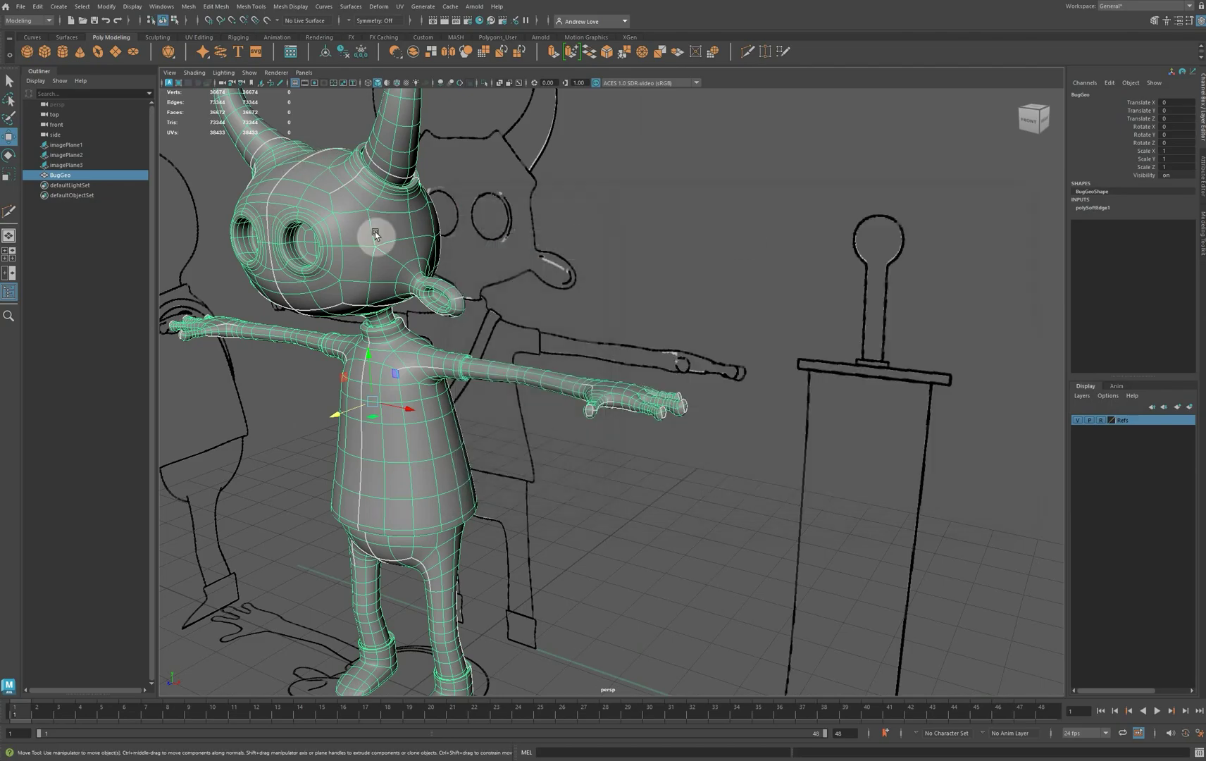
Delete all UVs from the BugGeo mesh and check its layout in the UV Editor.
left_click(400, 7)
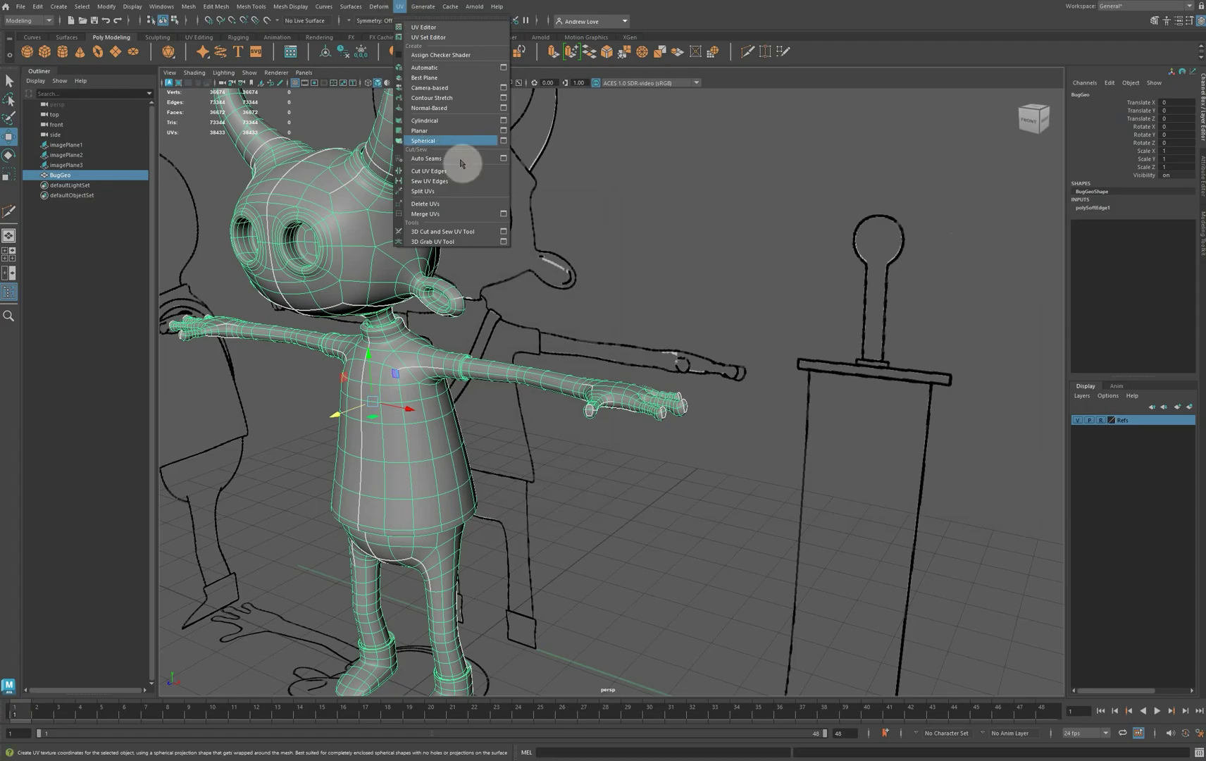
left_click(451, 203)
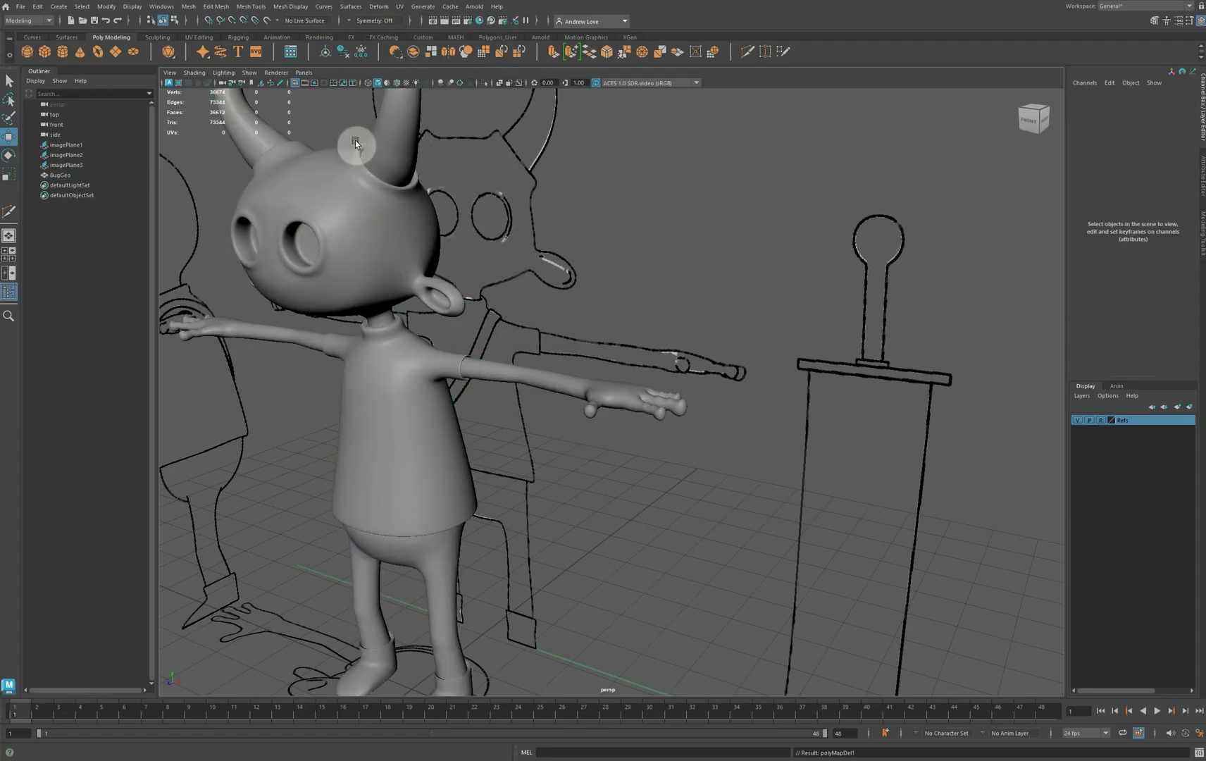
left_click(335, 176)
left_click(400, 6)
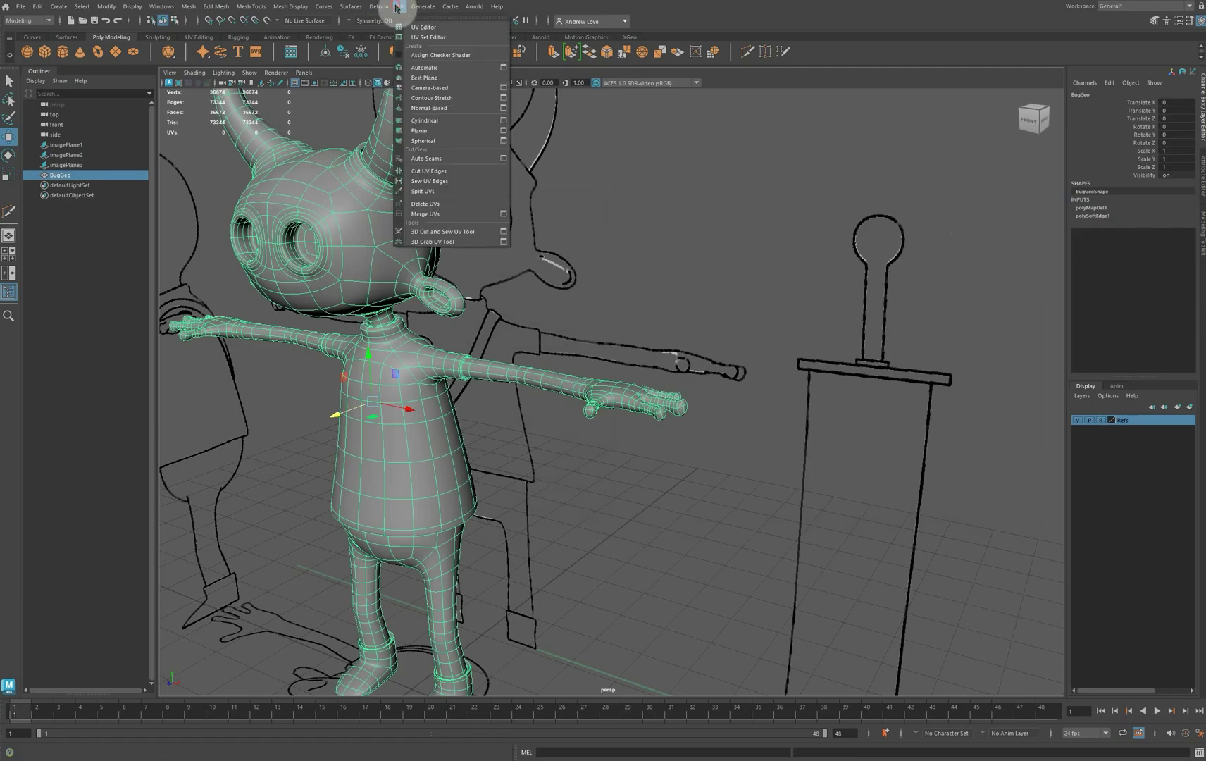
left_click(423, 26)
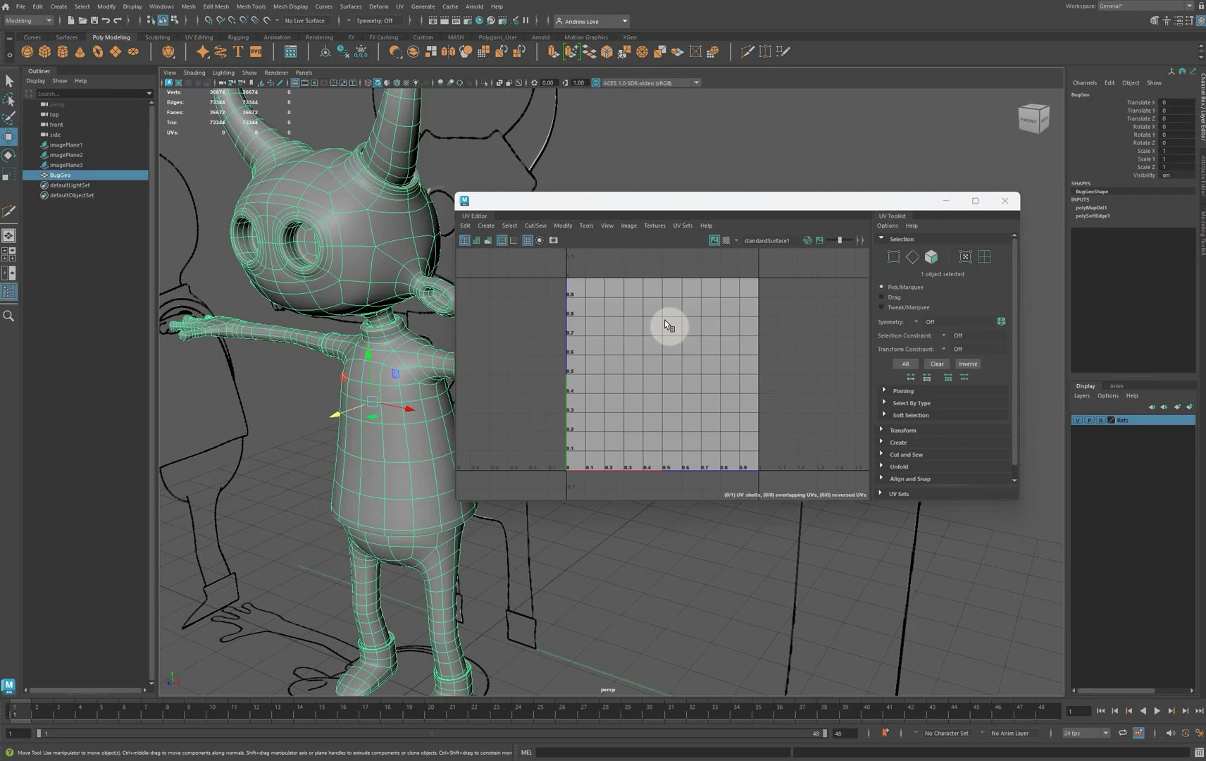
left_click(1005, 201)
Apply a planar UV projection to the BugGeo mesh, fitted to the best plane, and check the layout in the UV Editor.
left_click_drag(524, 298, 432, 280, "alt")
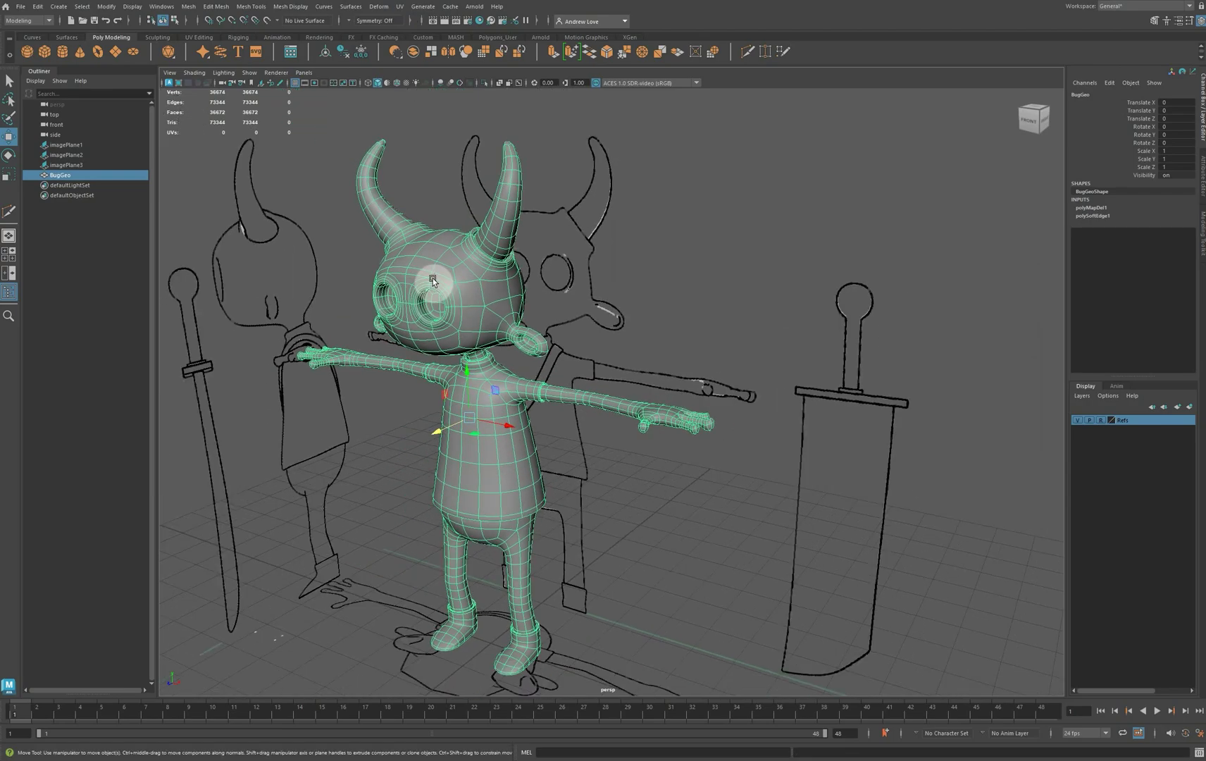
left_click(400, 7)
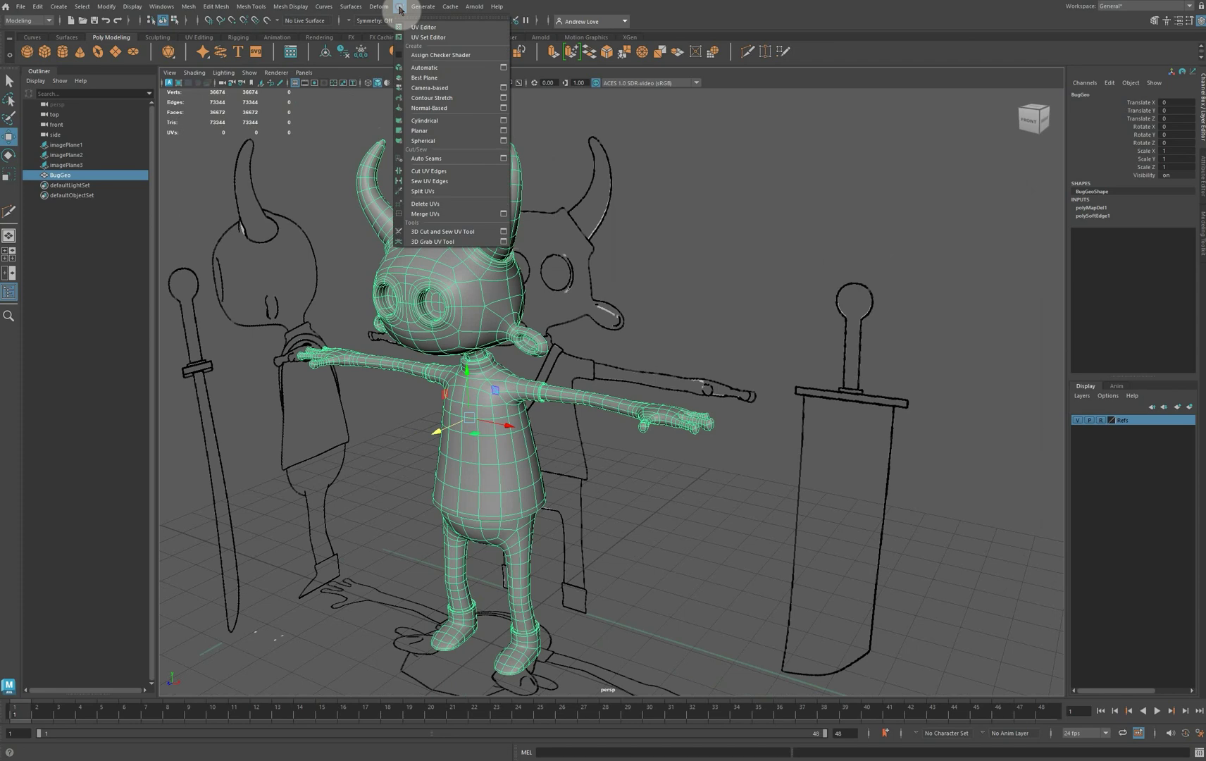
left_click(504, 131)
left_click_drag(200, 114, 190, 103)
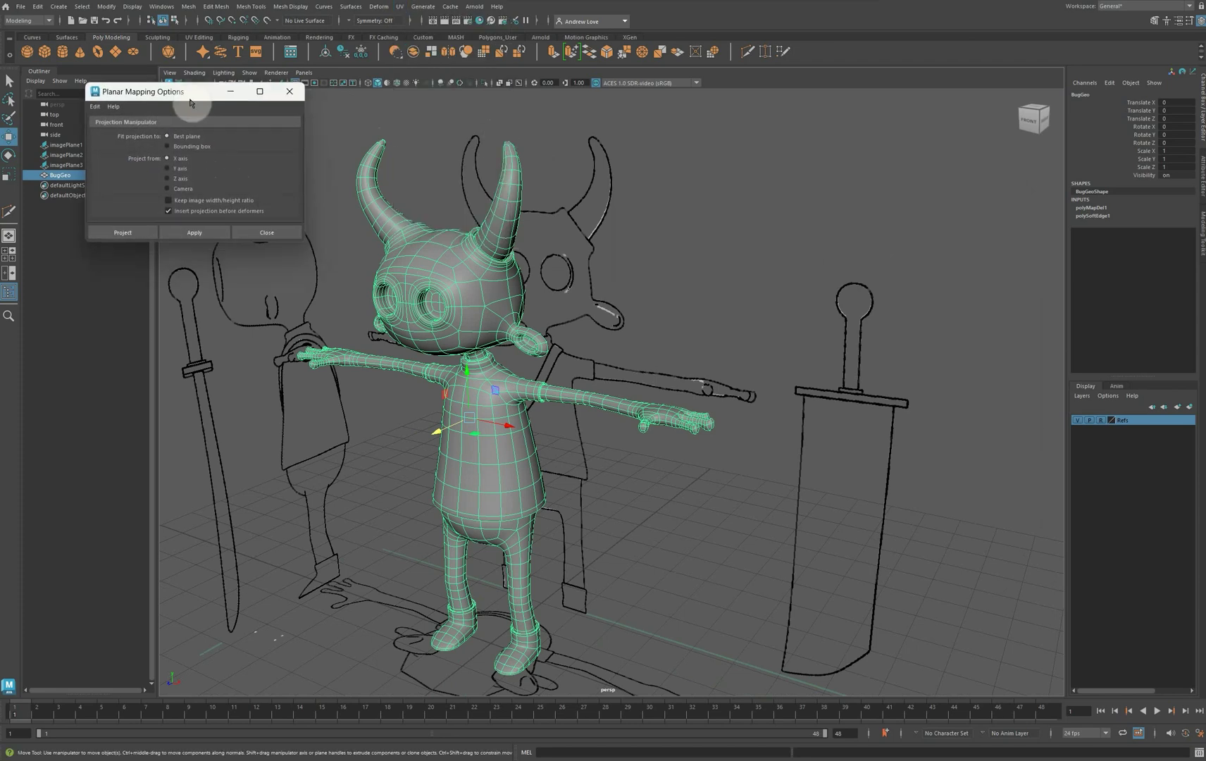
left_click(189, 235)
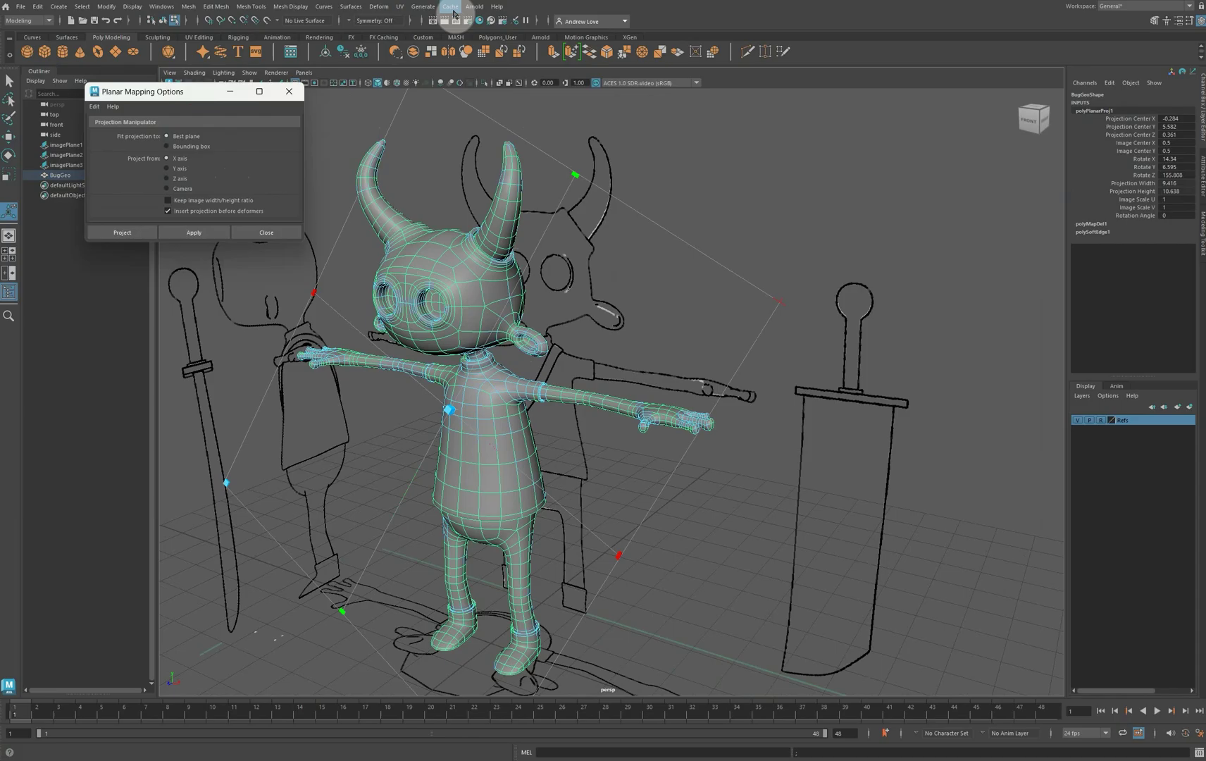
left_click(403, 9)
left_click(424, 28)
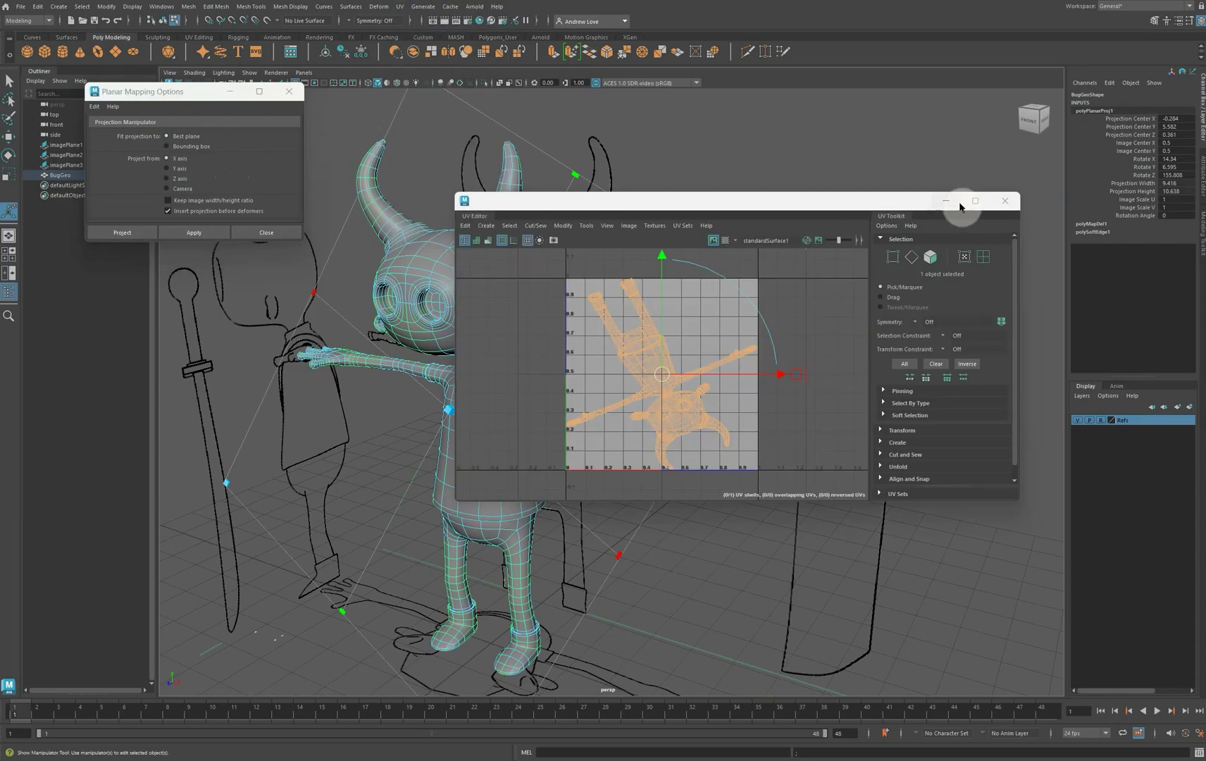
left_click(1006, 202)
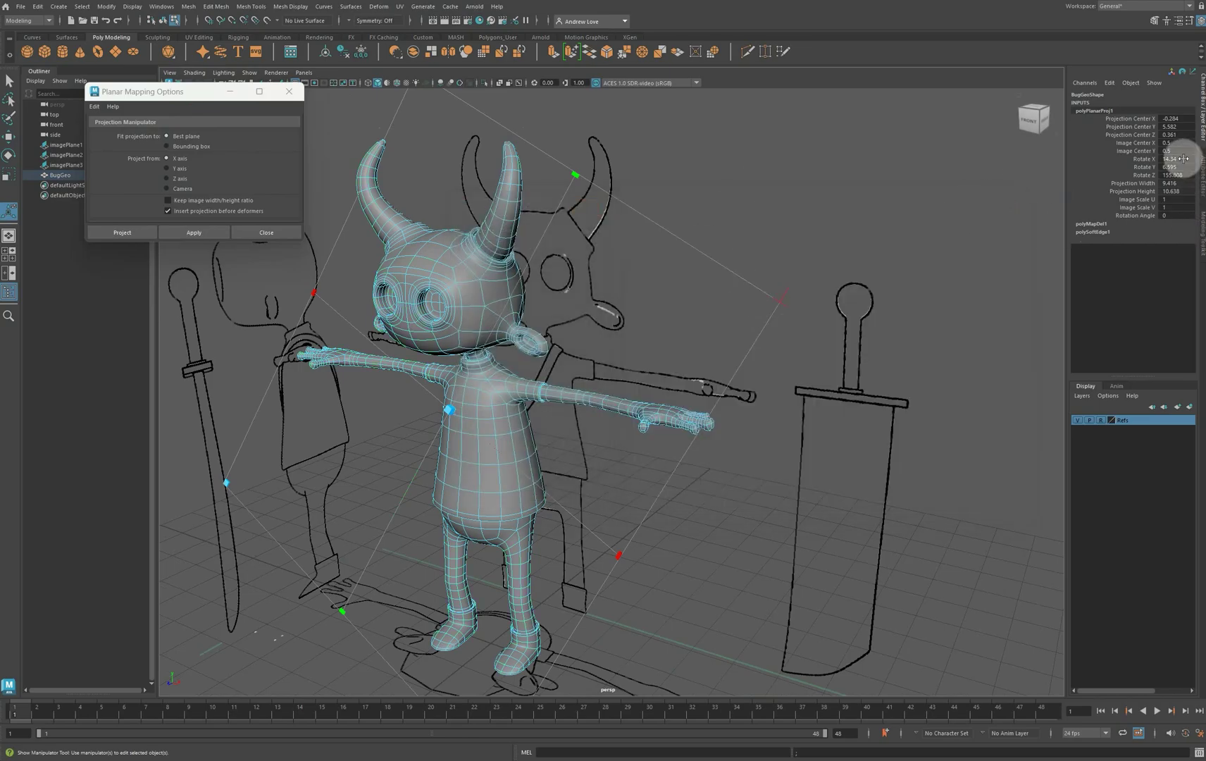
Set the planar projection's Rotate X, Y and Z to 0 and check the layout in the UV Editor.
left_click_drag(1175, 159, 1183, 176)
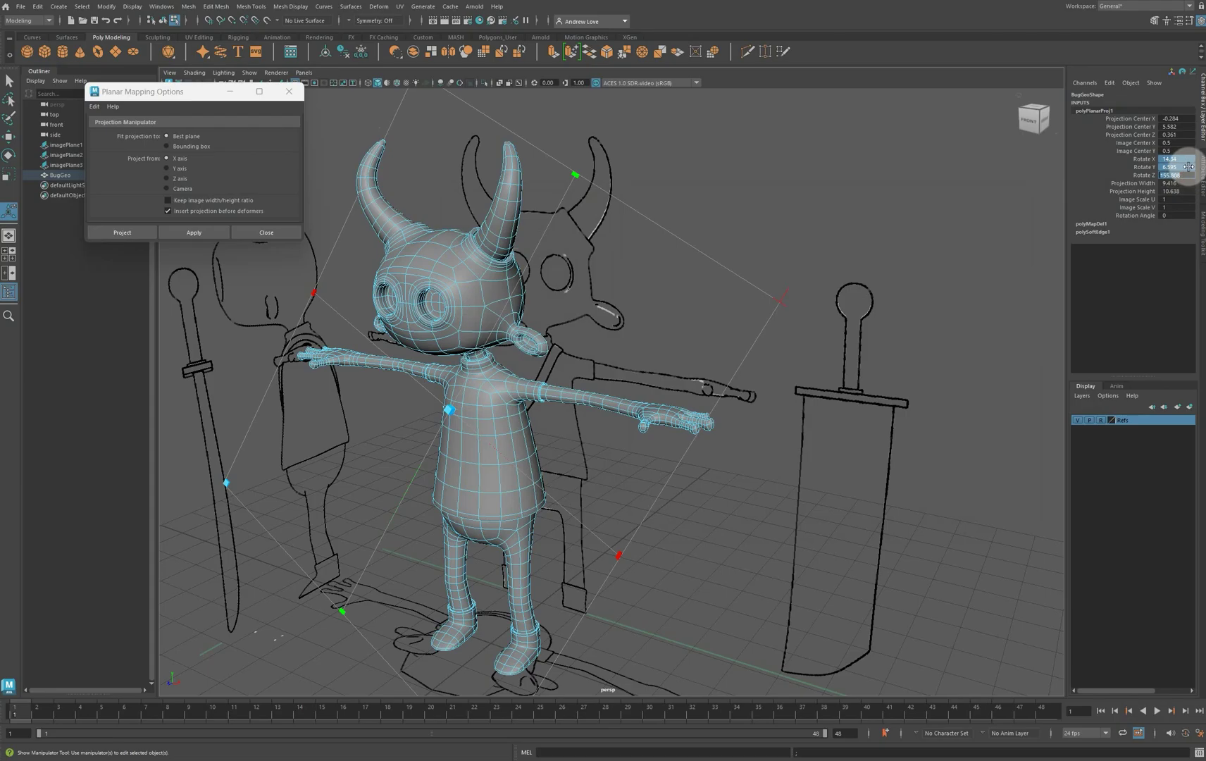
type("0")
key("Return")
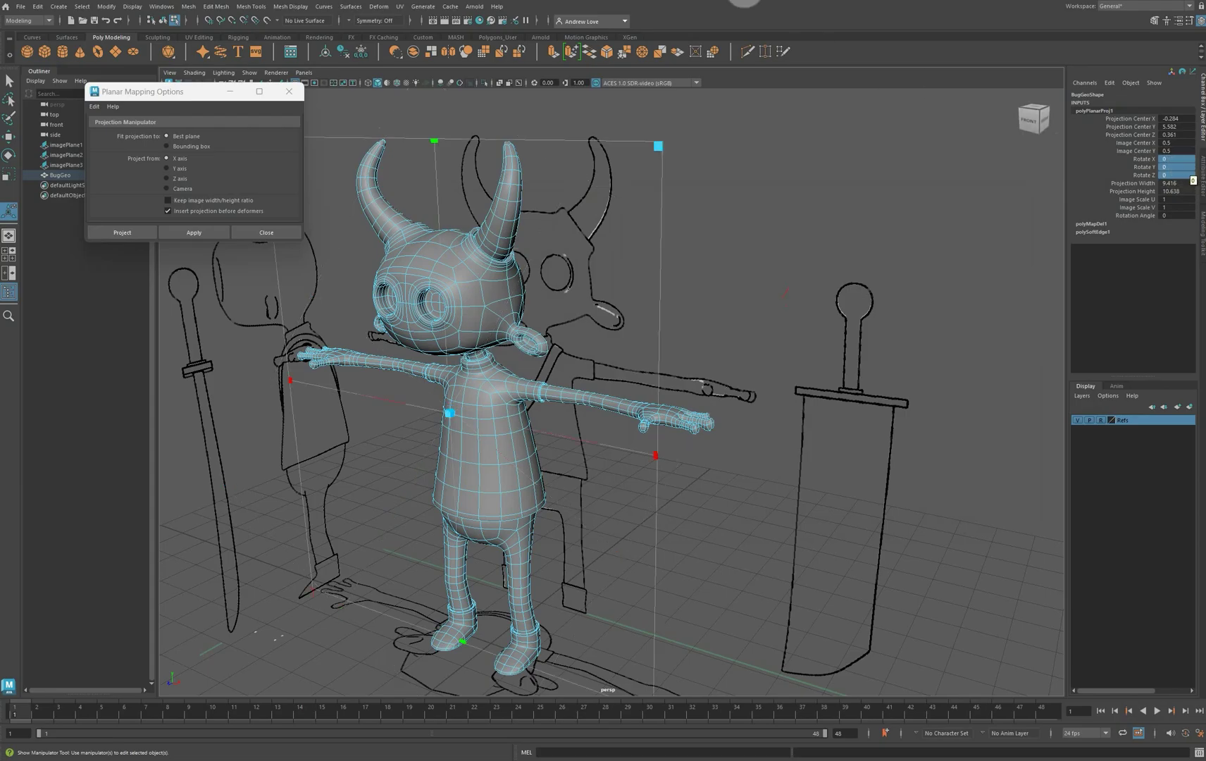
left_click(392, 8)
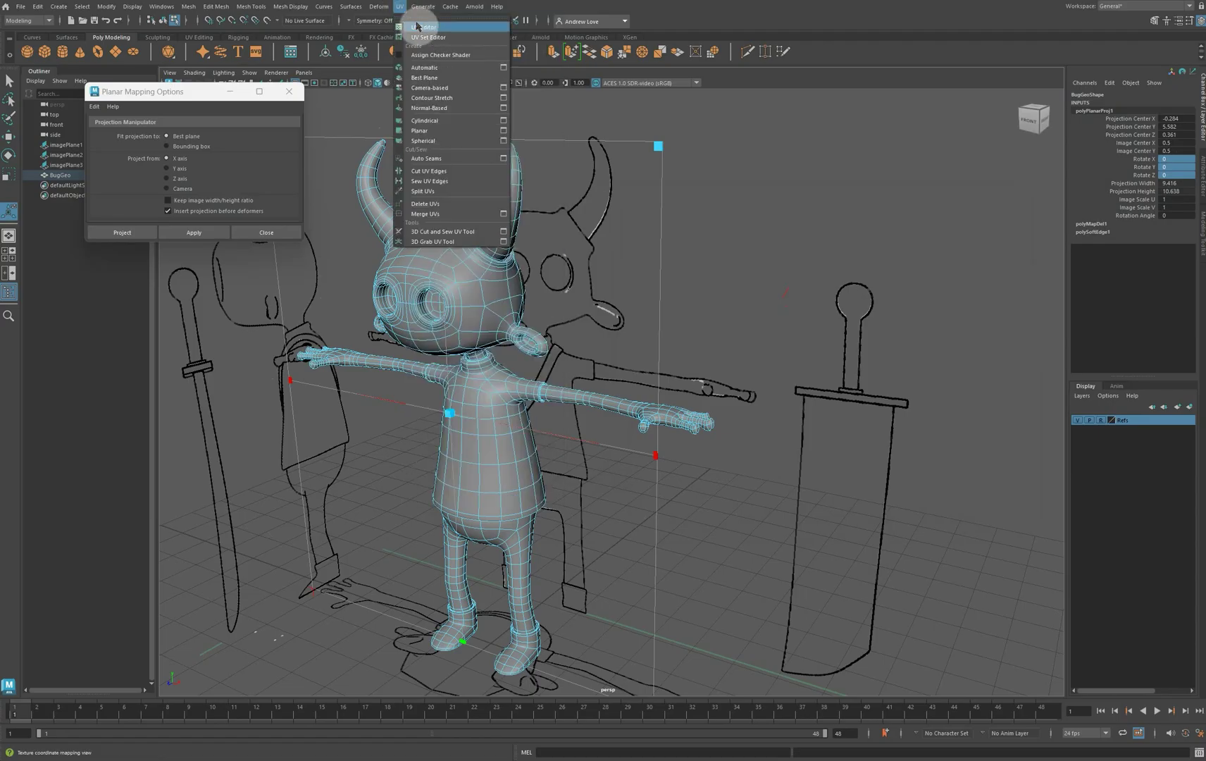
left_click(420, 34)
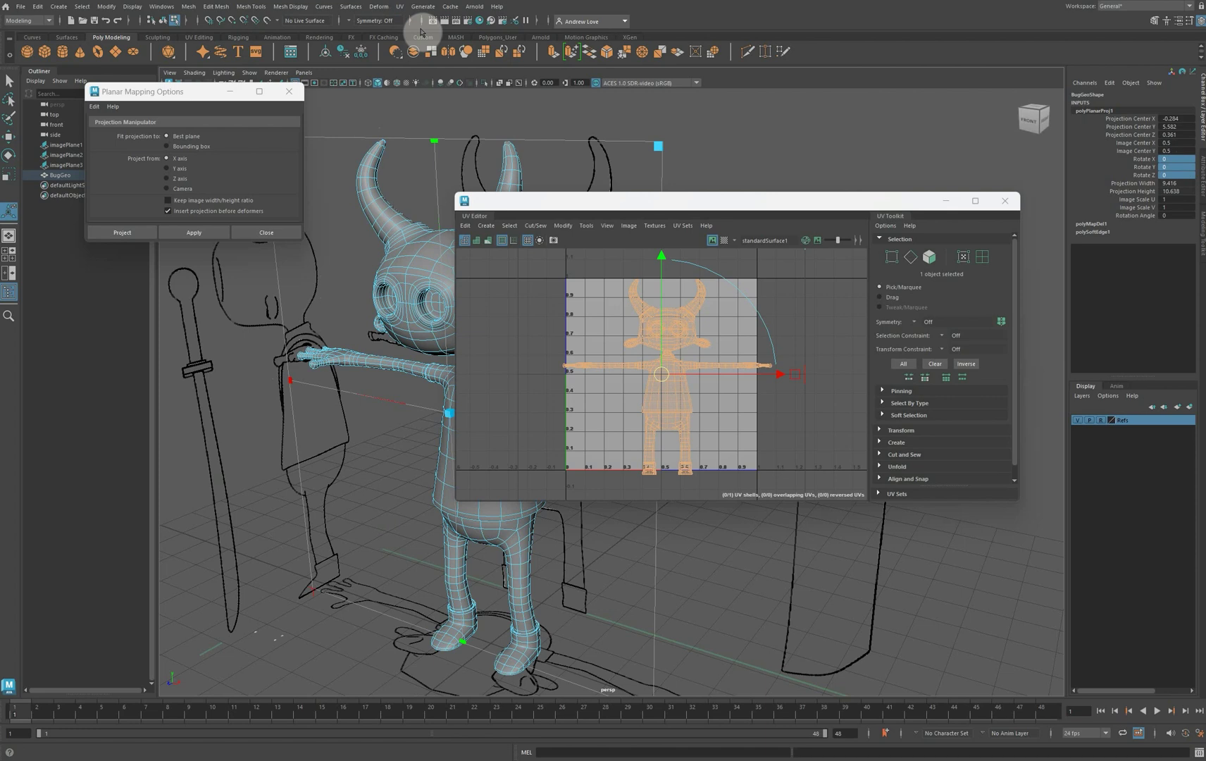
left_click(1005, 201)
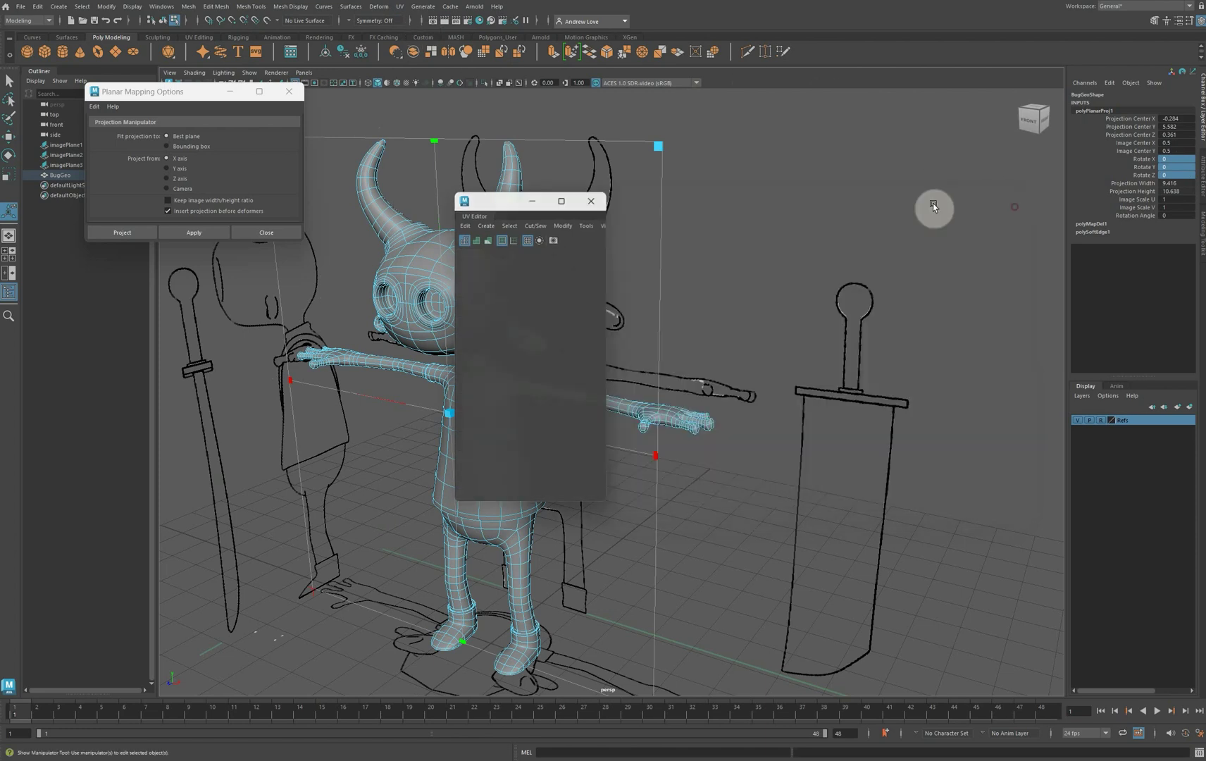
left_click(679, 240)
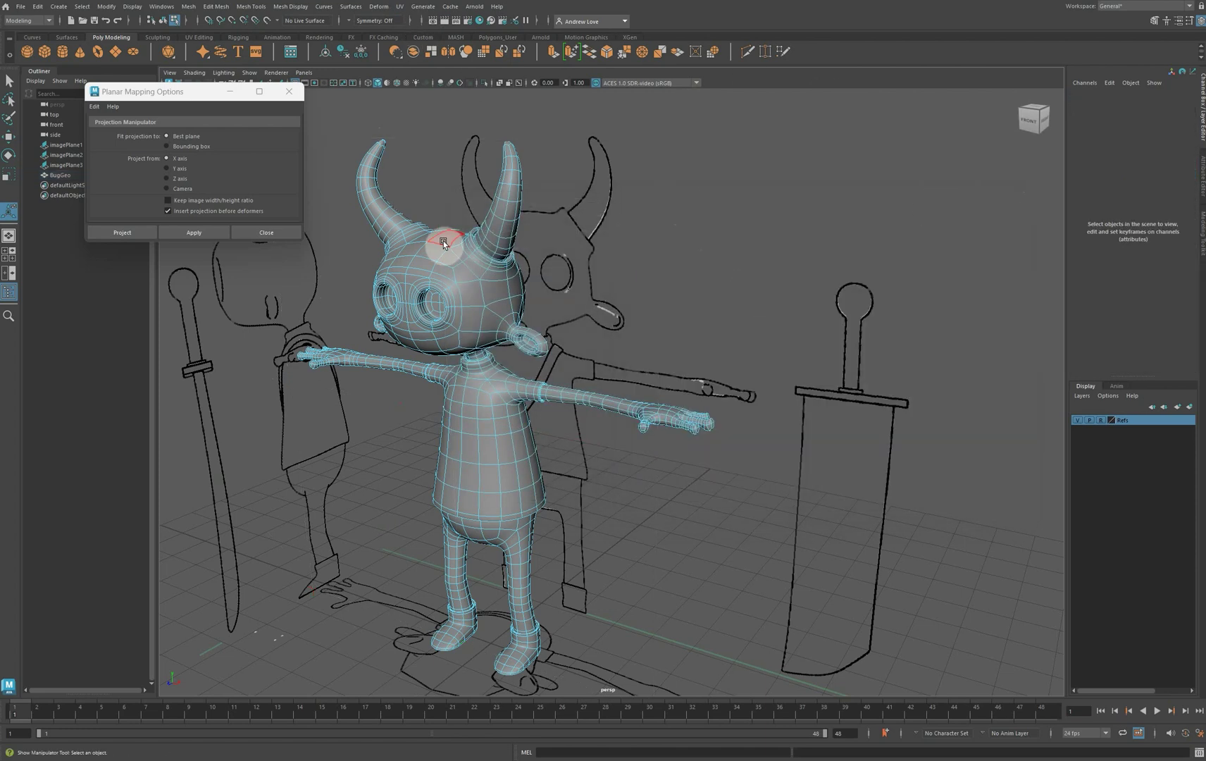
Close the planar mapping options and switch to the UV Editing workspace to see the model beside its UV layout.
left_click(1188, 7)
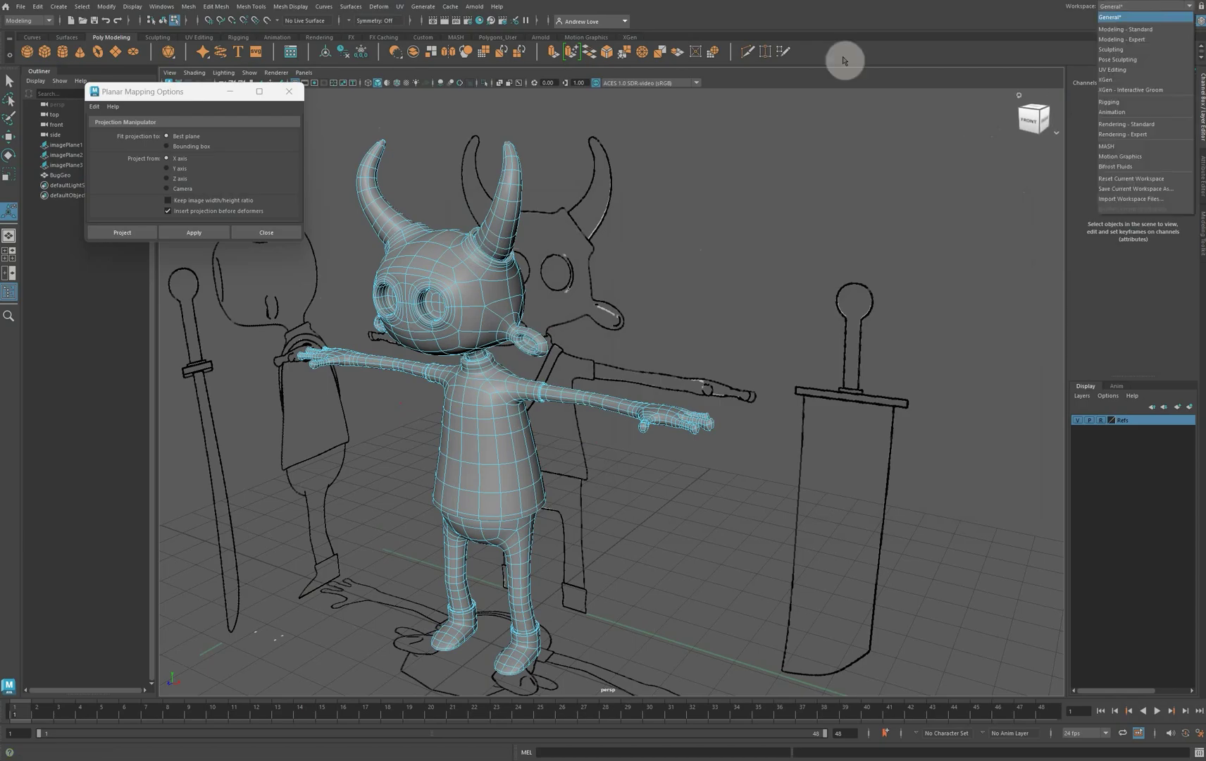
left_click(289, 95)
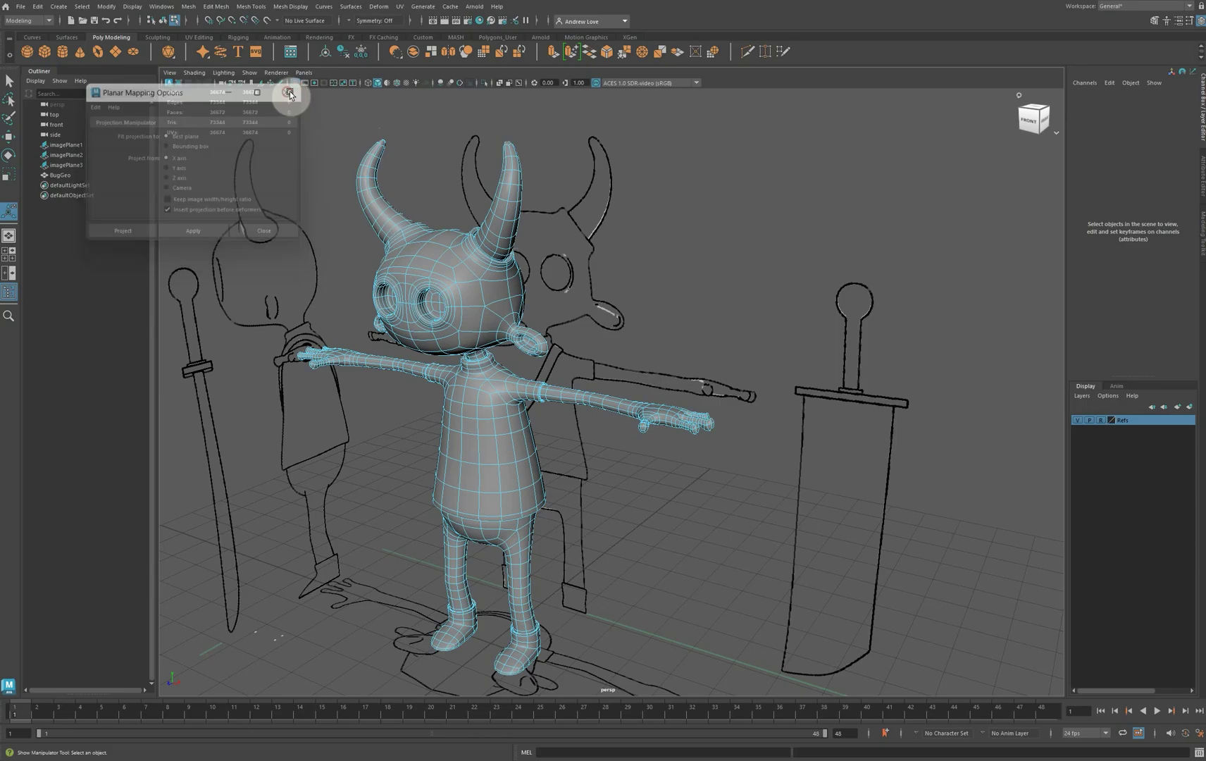
left_click(1189, 7)
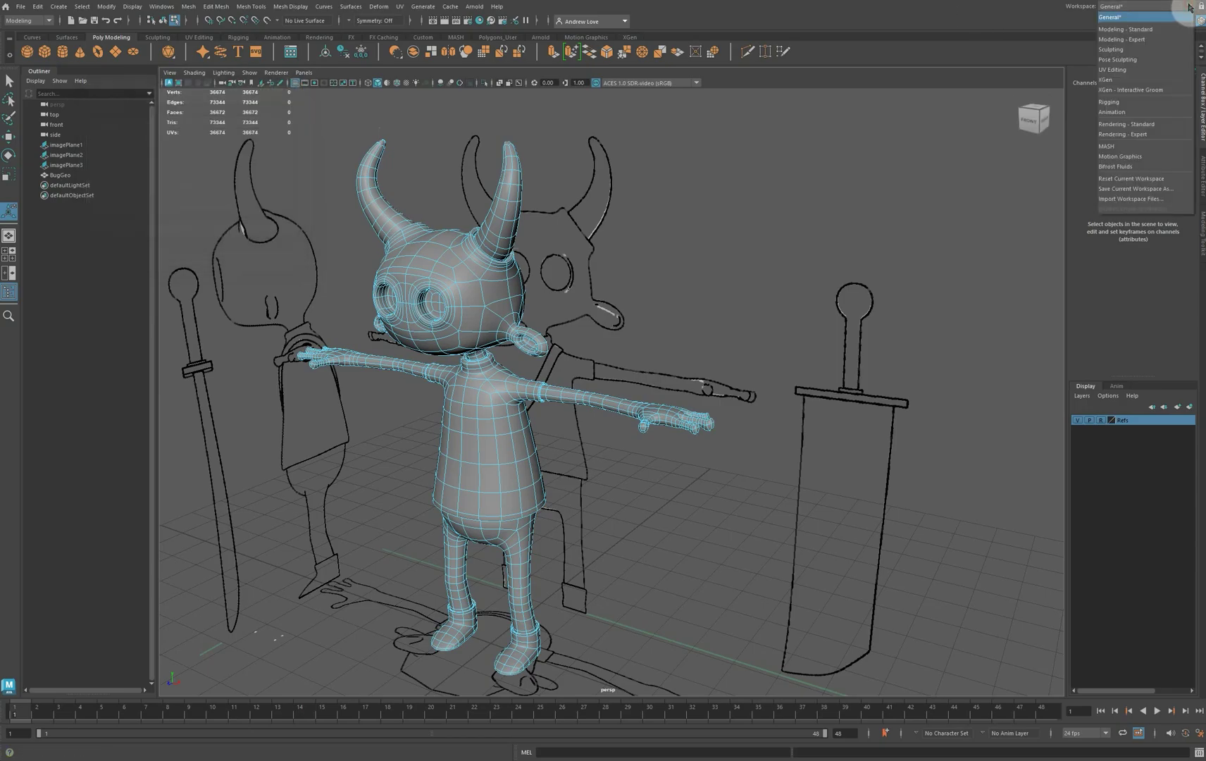
left_click(1120, 71)
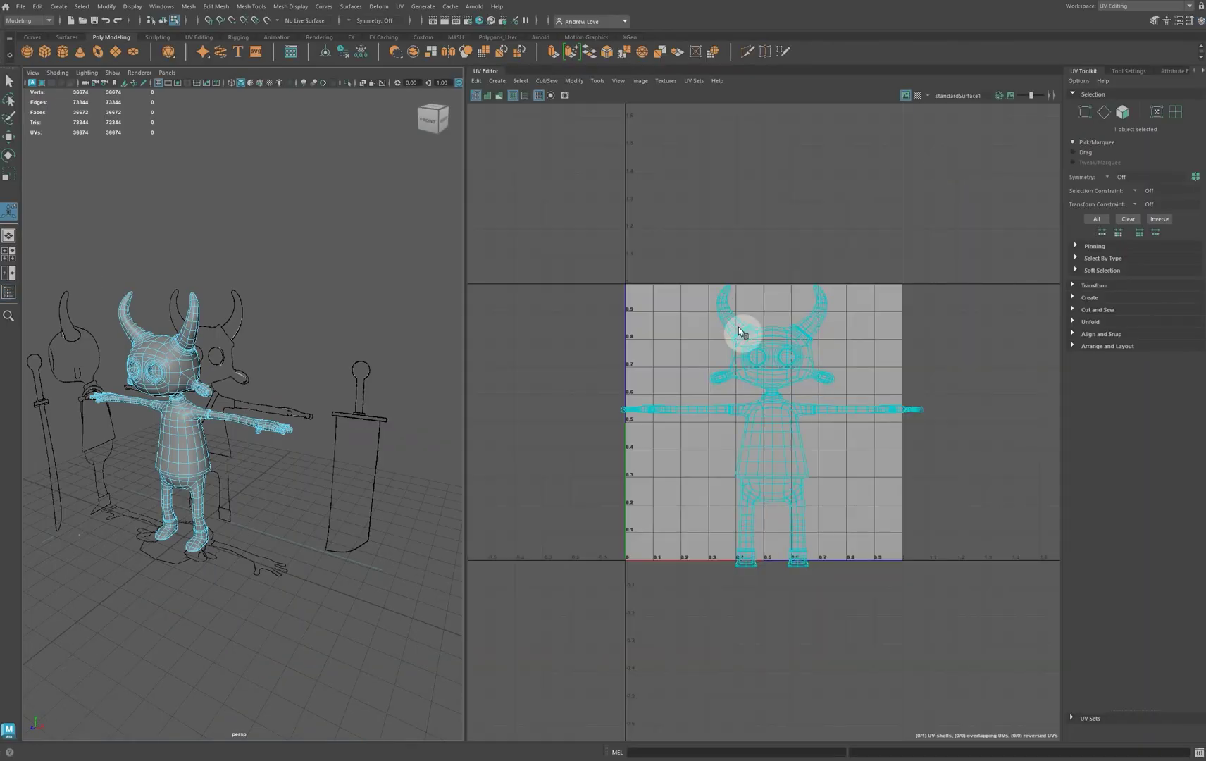
scroll(234, 538, "up", 5)
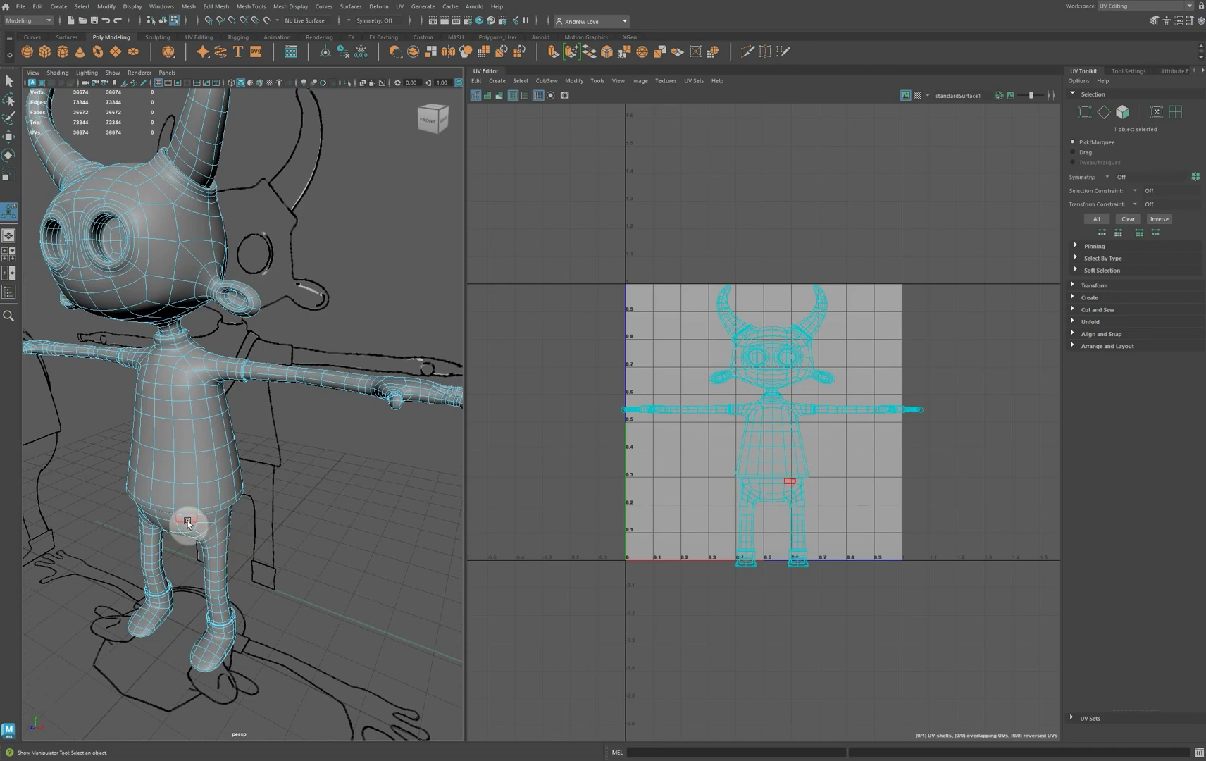
scroll(197, 543, "down", 5)
left_click_drag(177, 557, 132, 554, "alt")
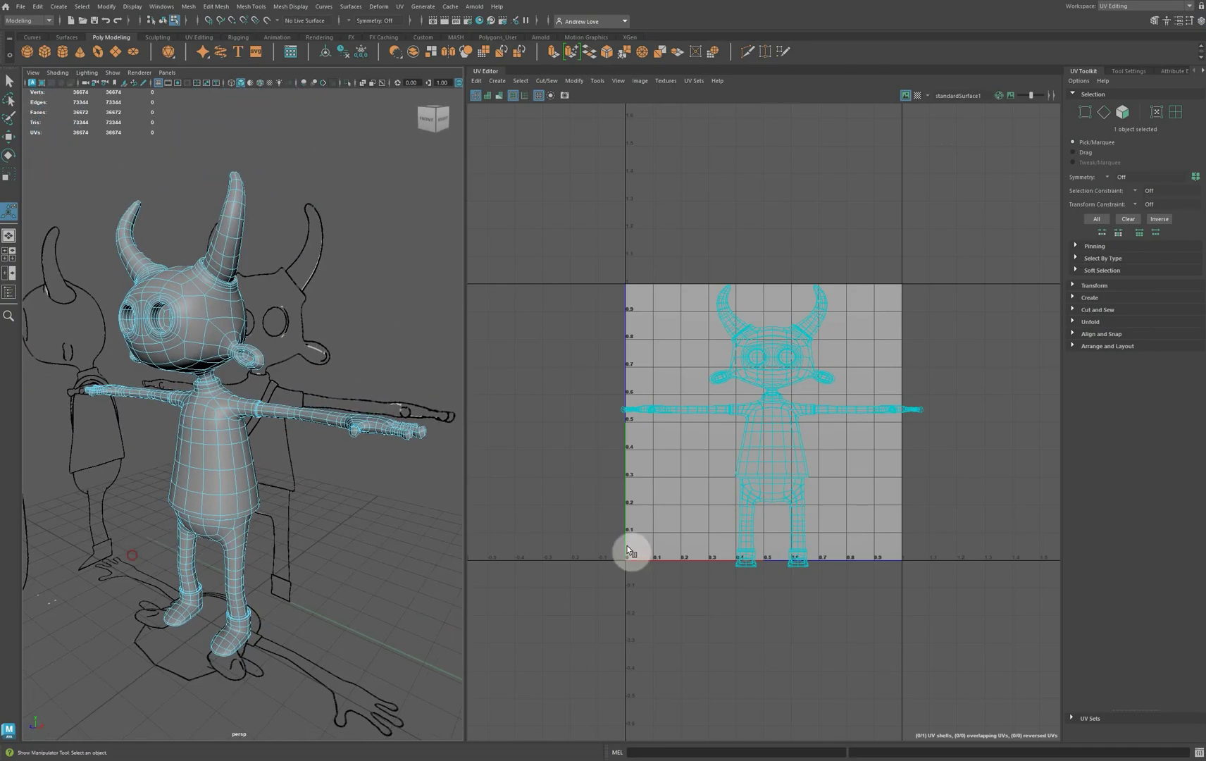
Try out face, vertex and UV shell selection on the character's UV layout.
scroll(713, 456, "up", 4)
left_click(786, 430)
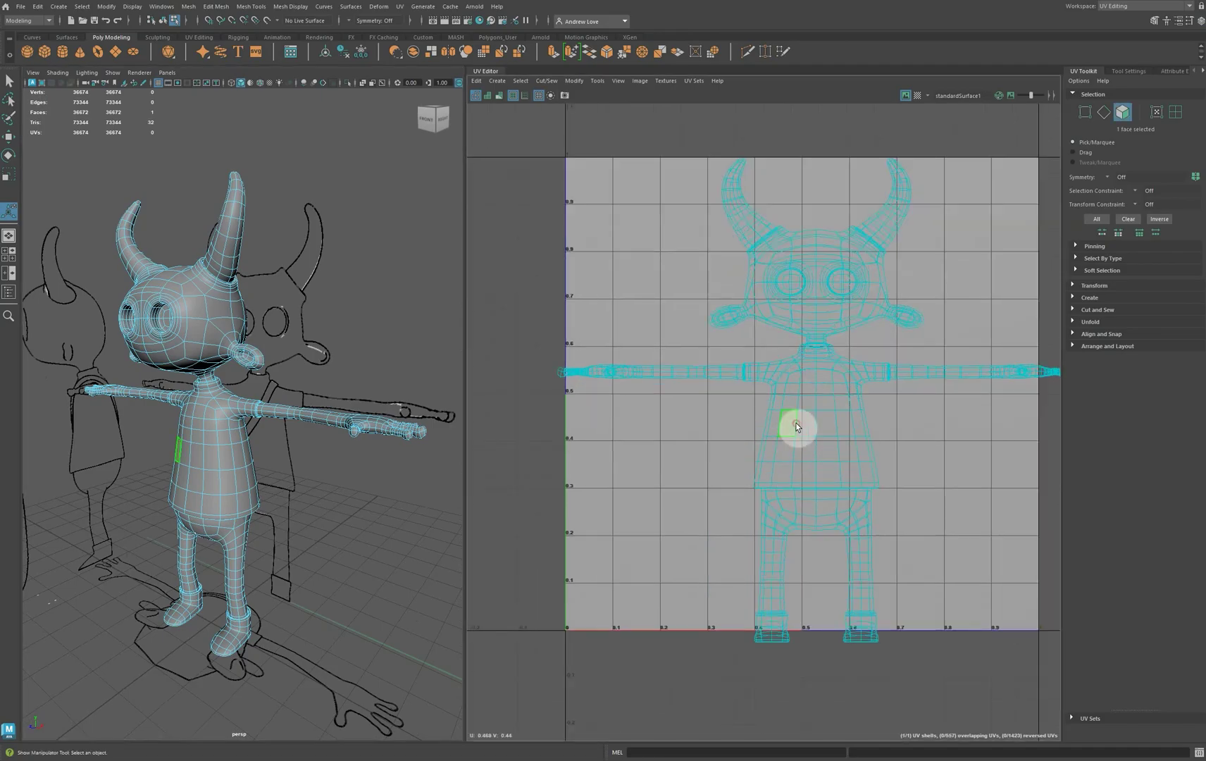
left_click(1175, 111)
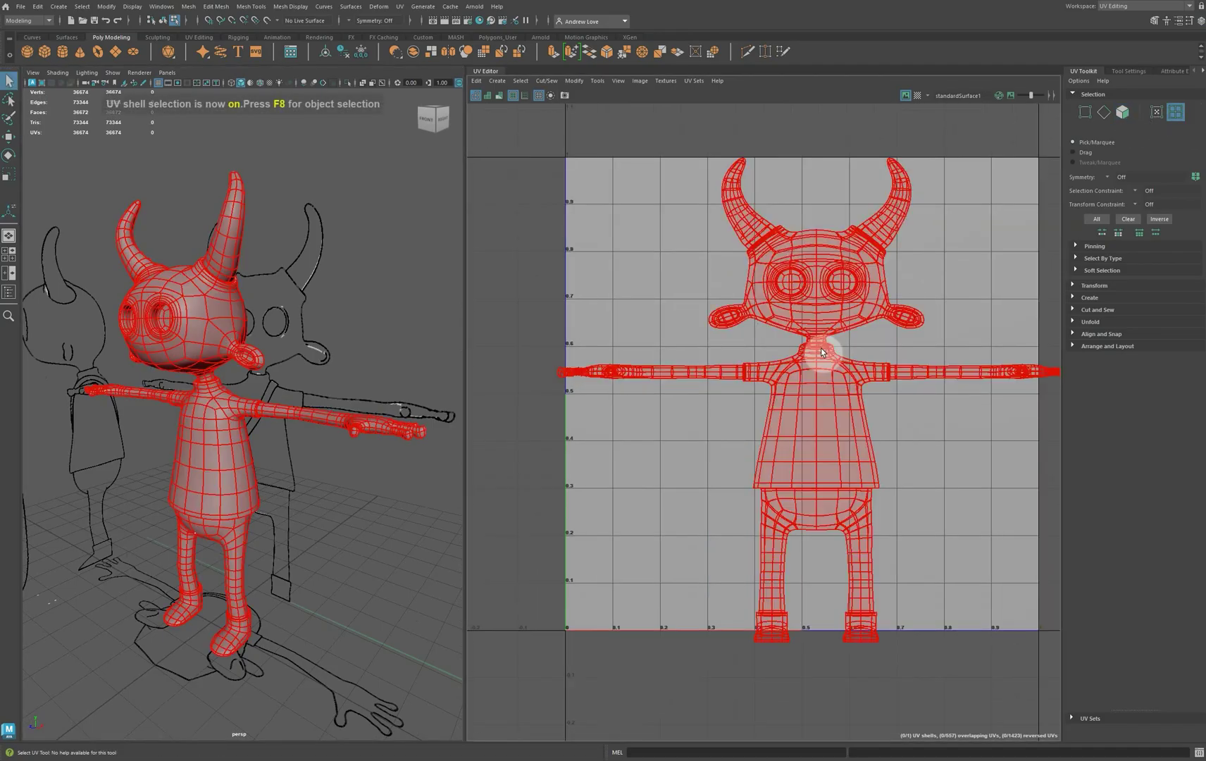
left_click(834, 380)
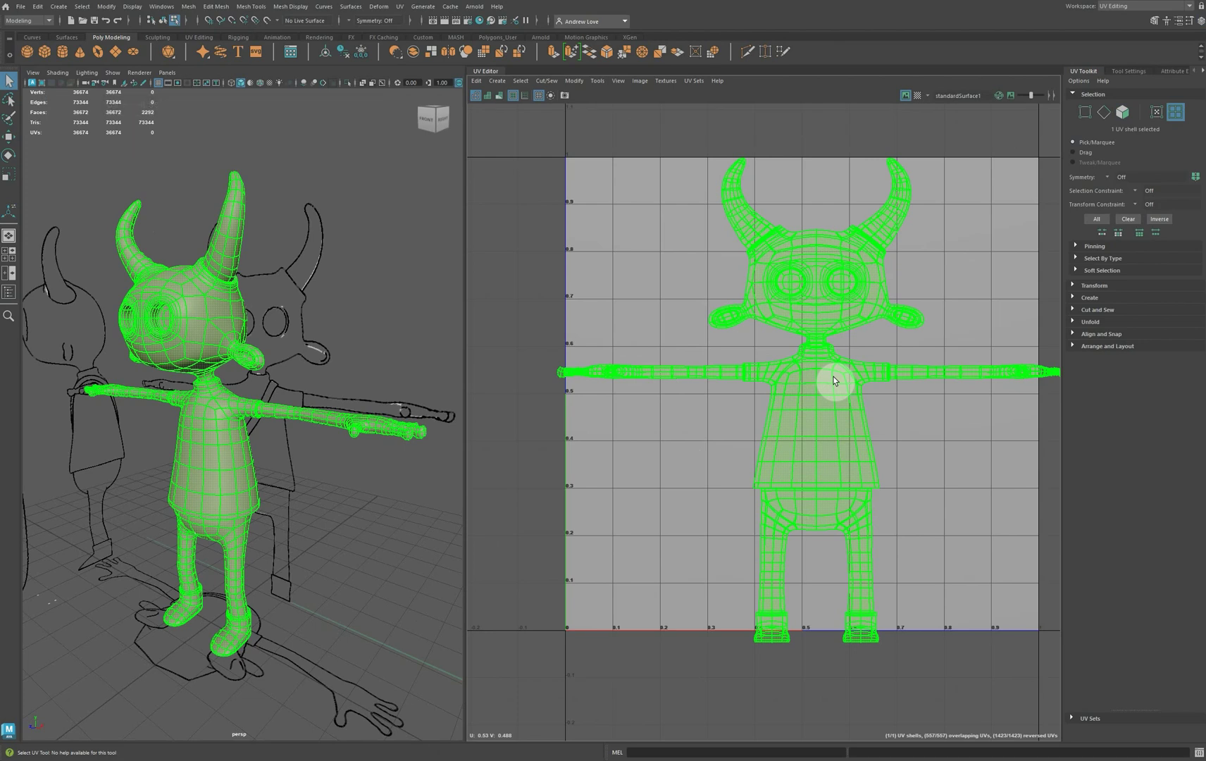
left_click(1085, 112)
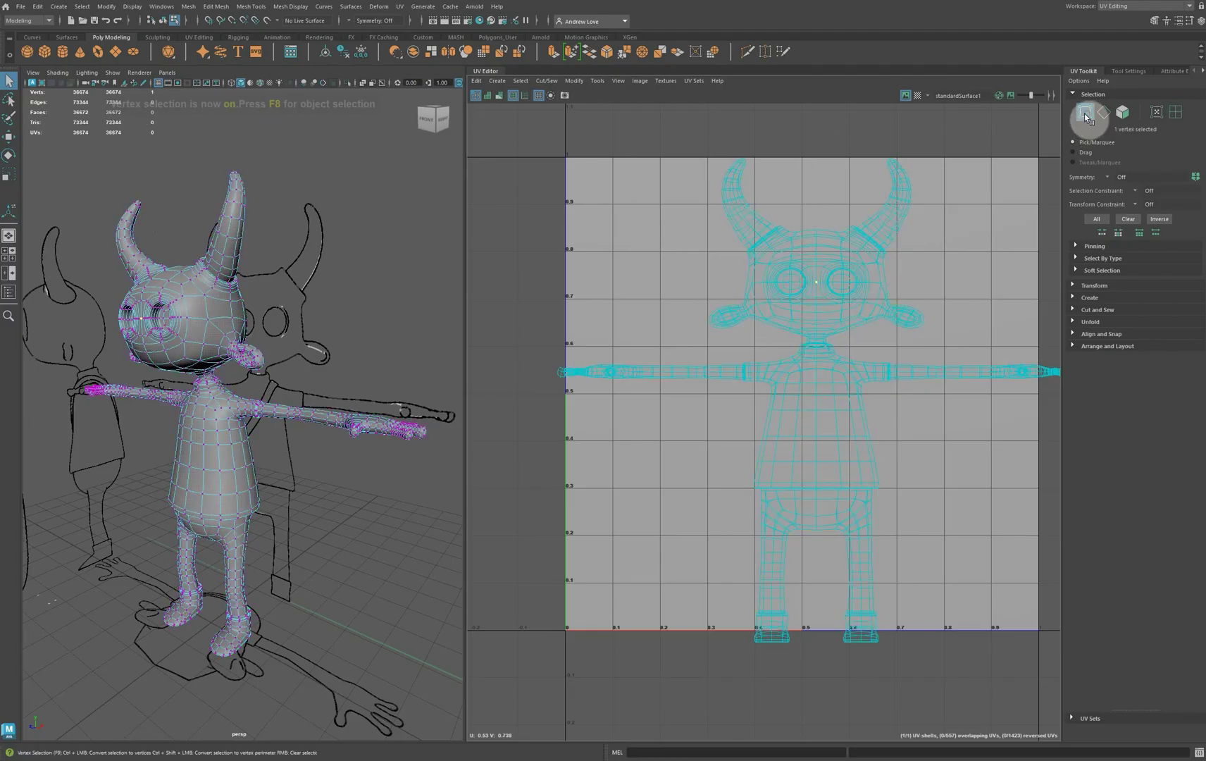
left_click(821, 256)
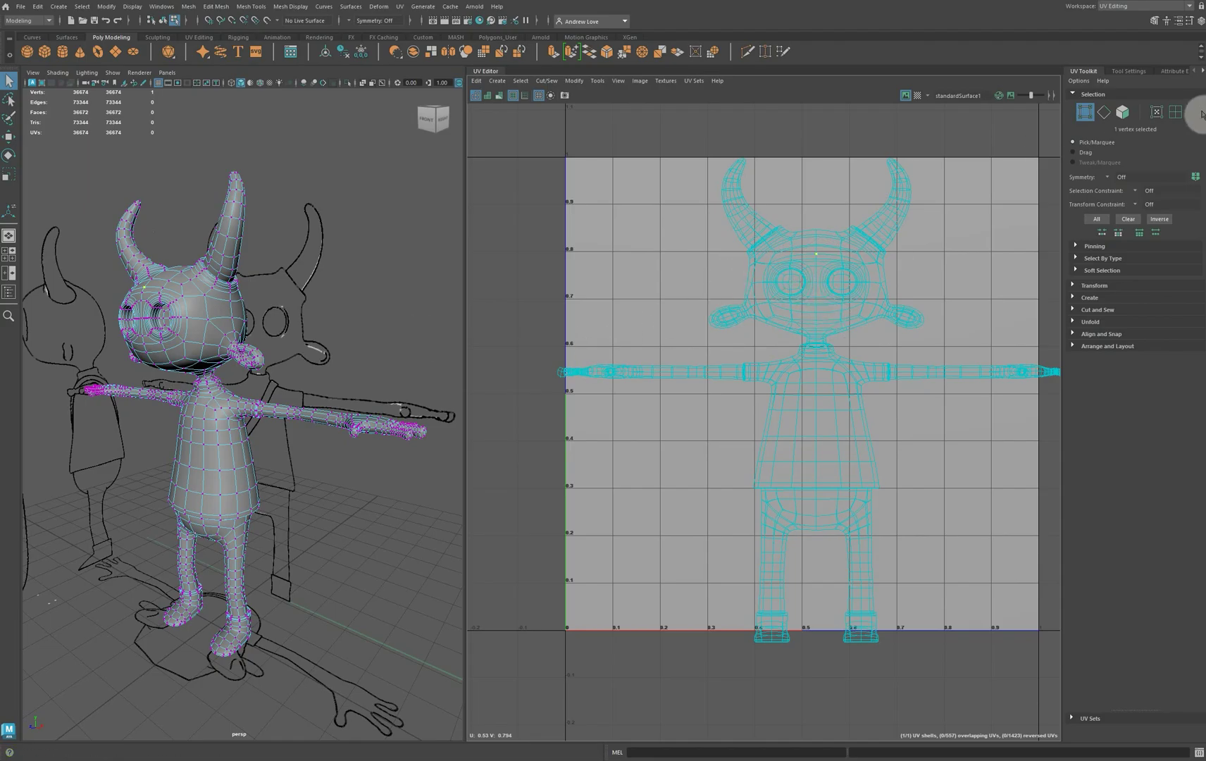
left_click(1175, 112)
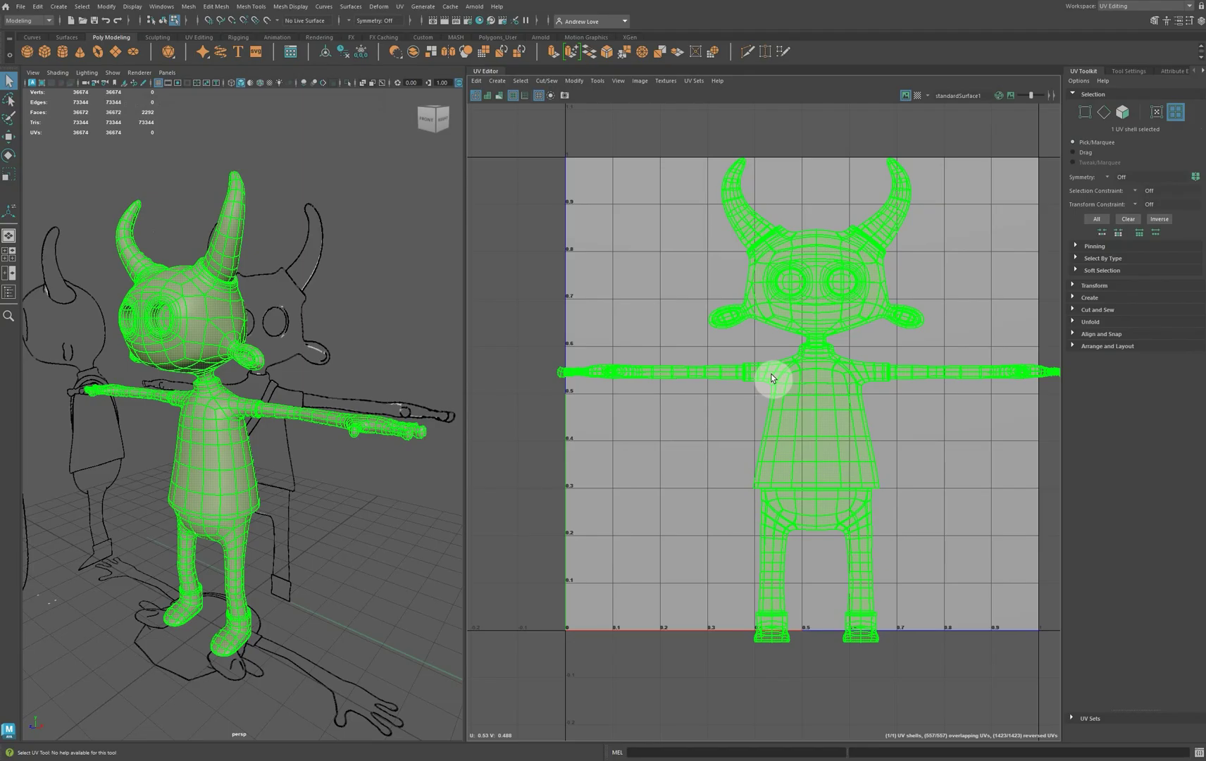
left_click(771, 374)
Select the edge loop where the character's left arm meets the inside of the sleeve and cut the UVs along it.
scroll(788, 405, "up", 2)
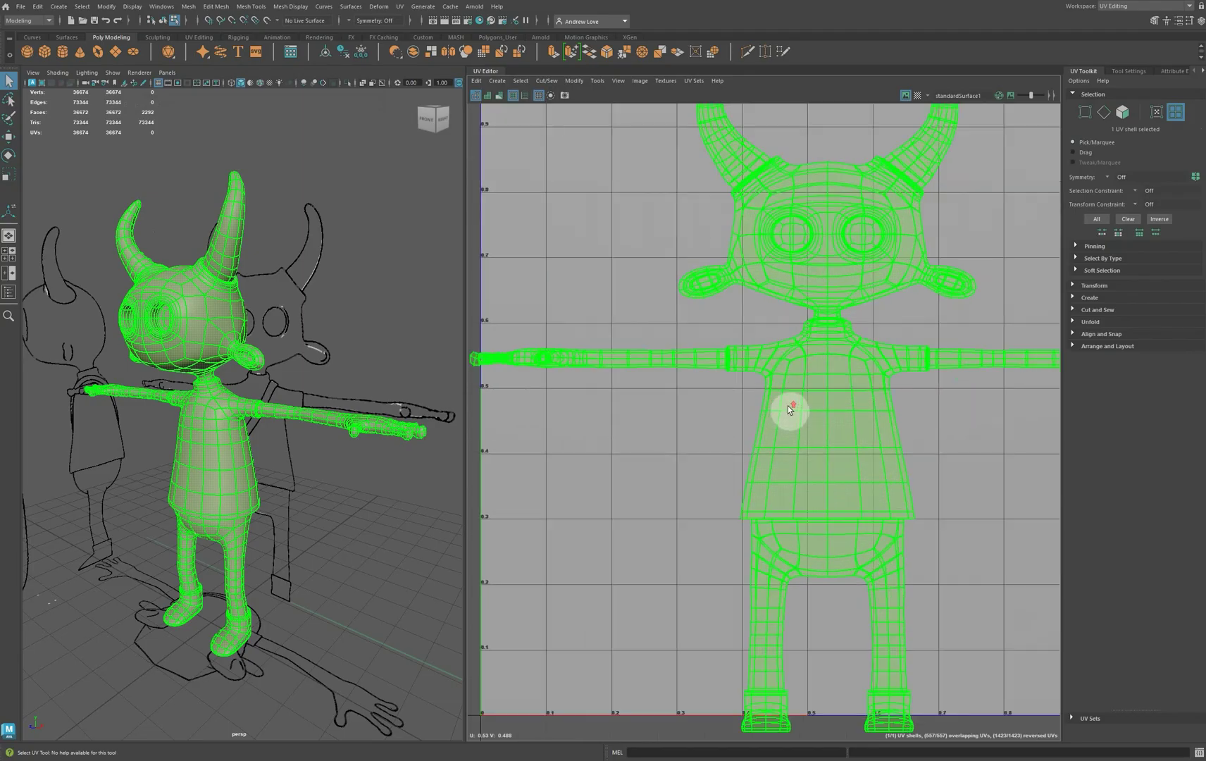
scroll(209, 496, "up", 6)
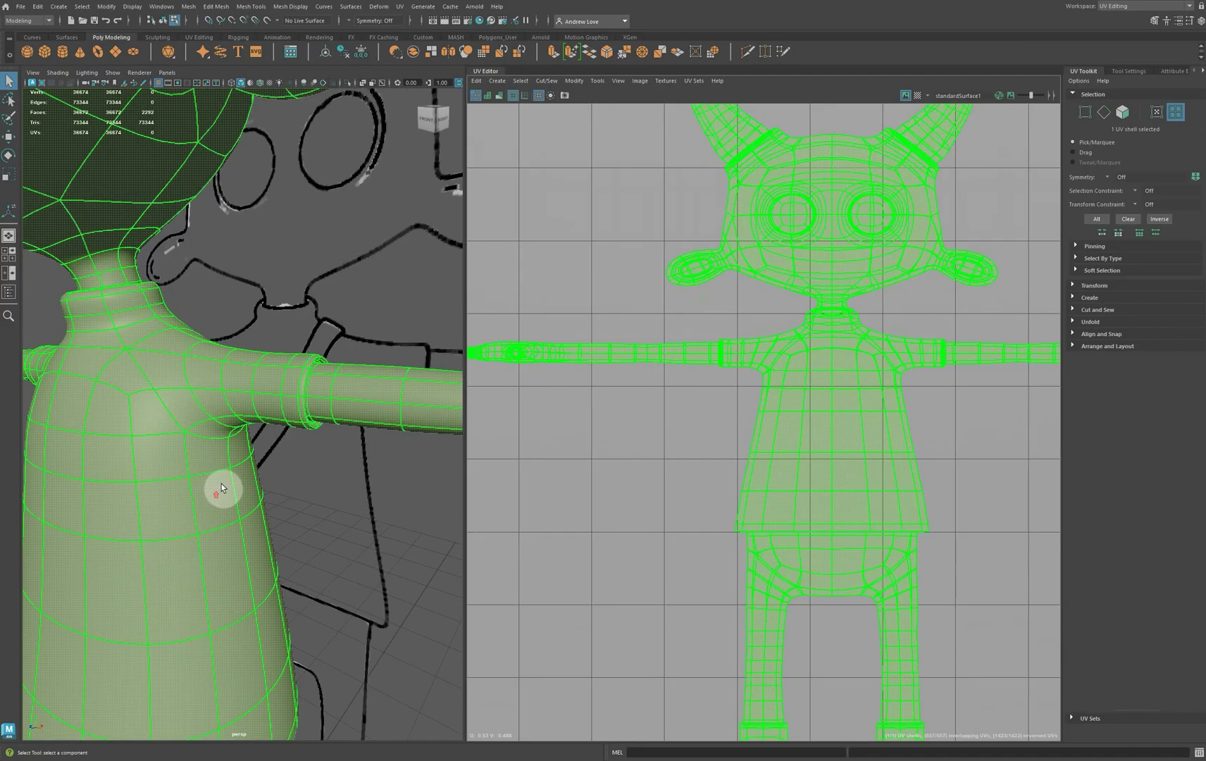
scroll(237, 507, "up", 4)
left_click(186, 495)
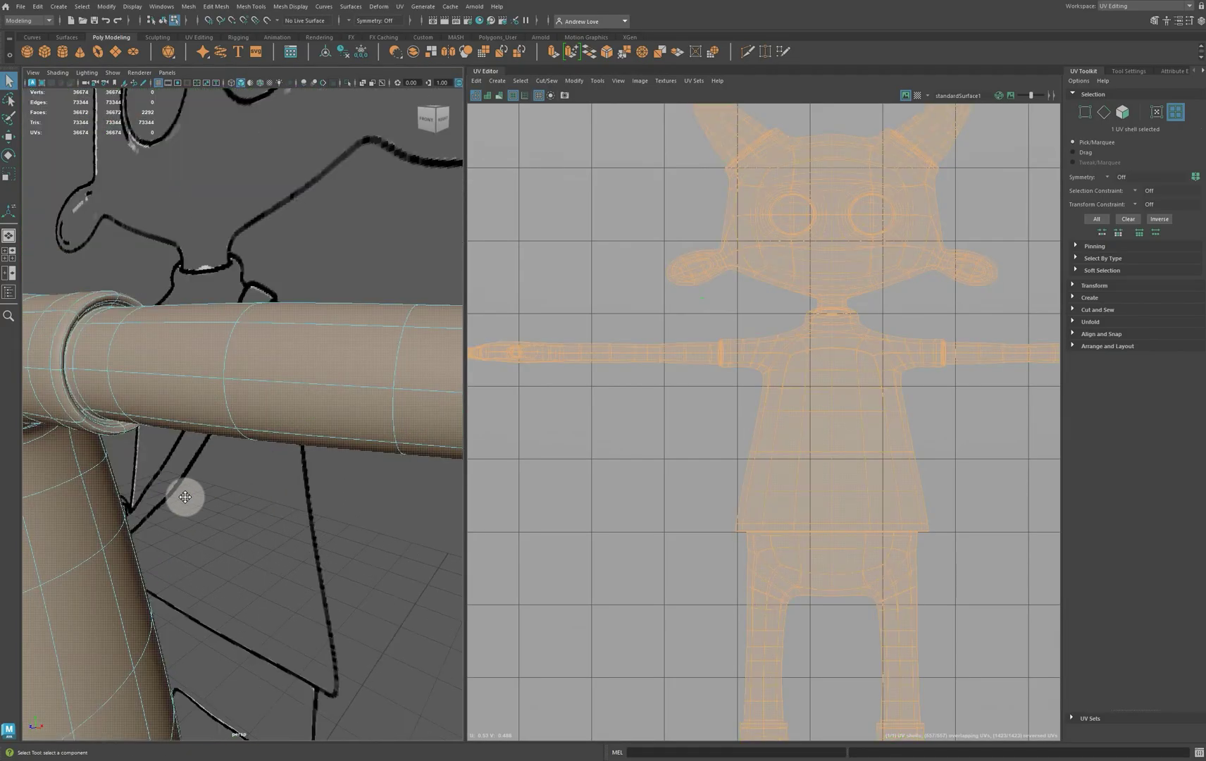
scroll(104, 479, "up", 2)
middle_click_drag(98, 438, 215, 446, "alt")
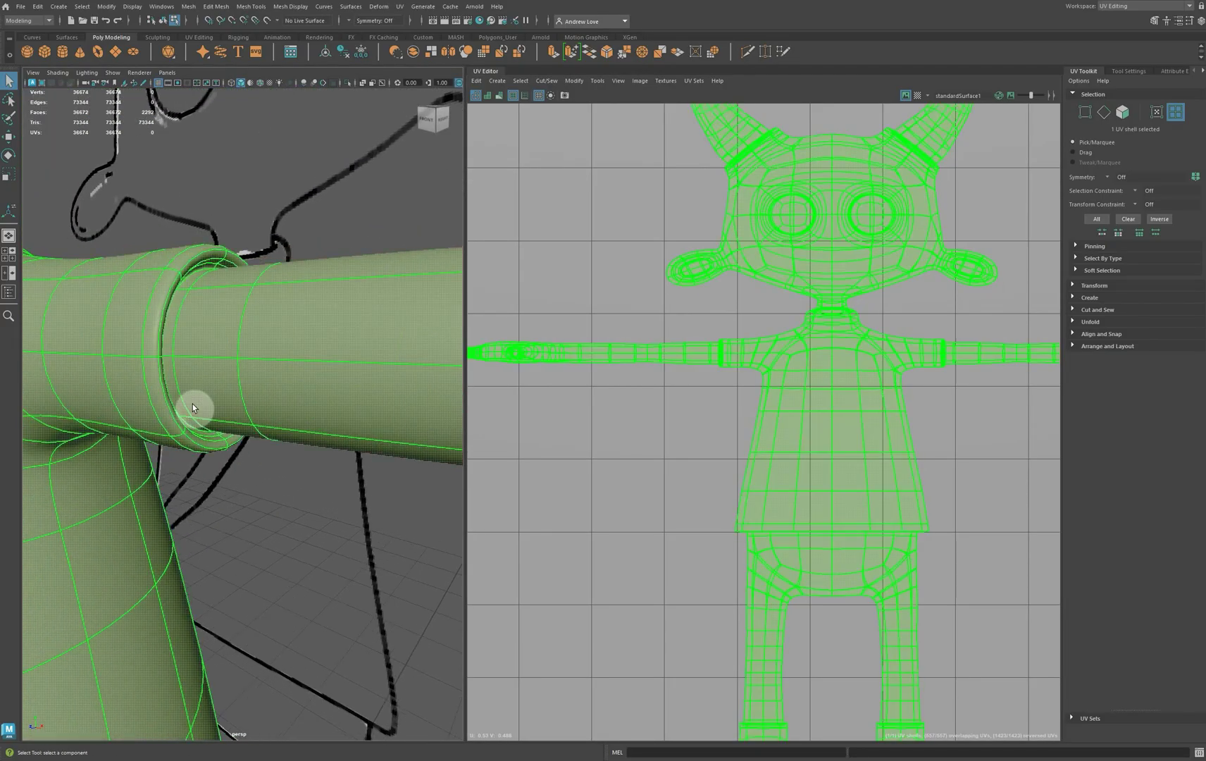
mouse_move(268, 365)
right_mouse_down()
mouse_move(290, 345)
mouse_move(267, 339)
right_mouse_up()
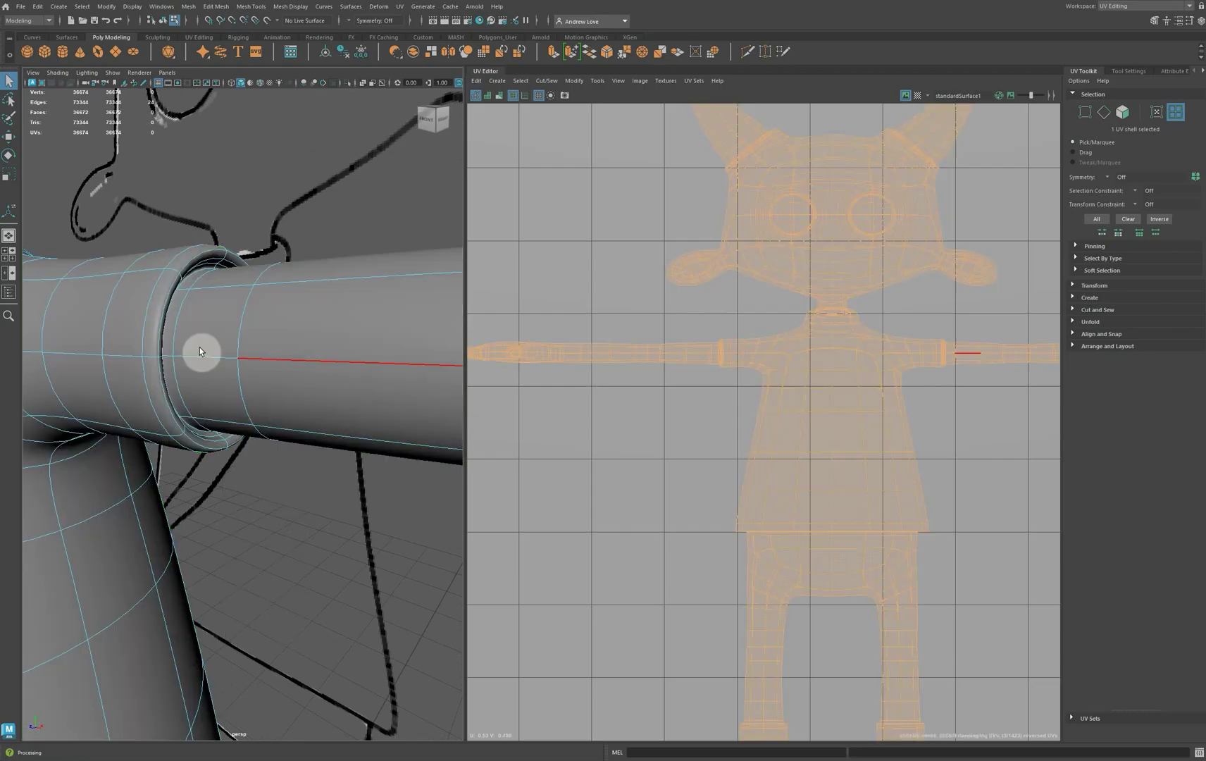
left_click(179, 296)
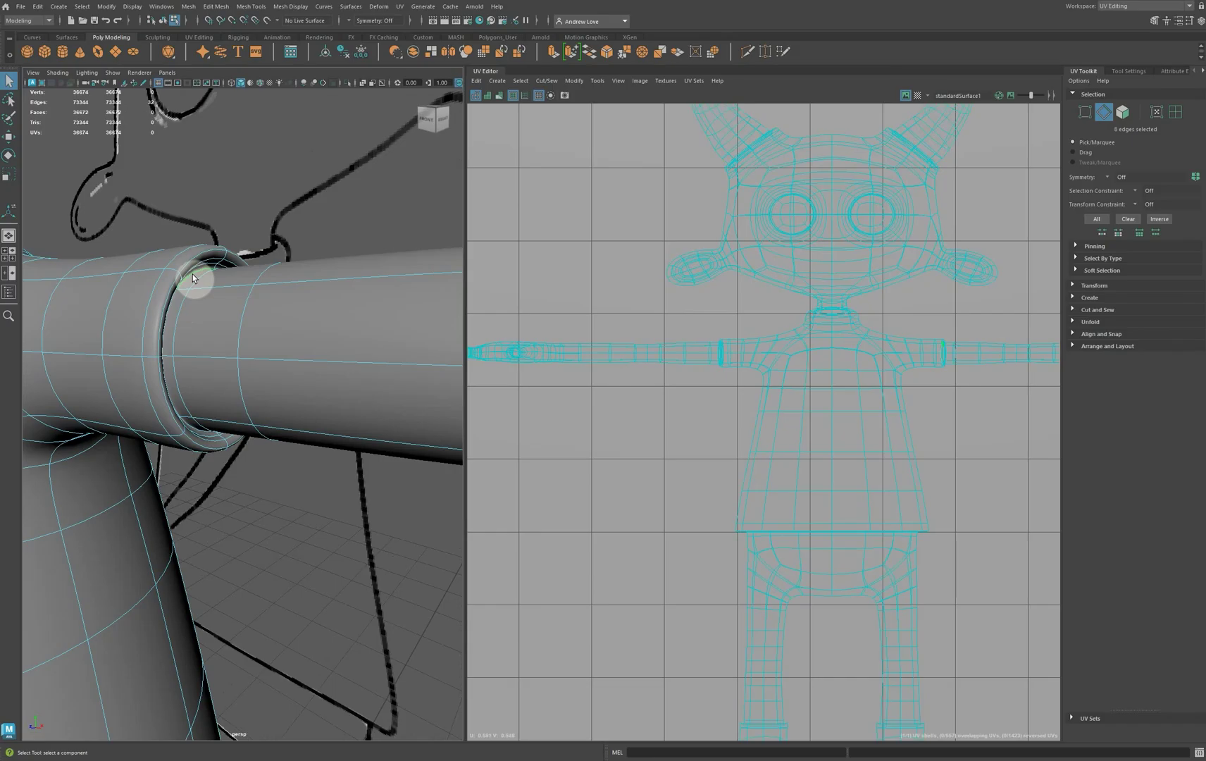
left_click(317, 361)
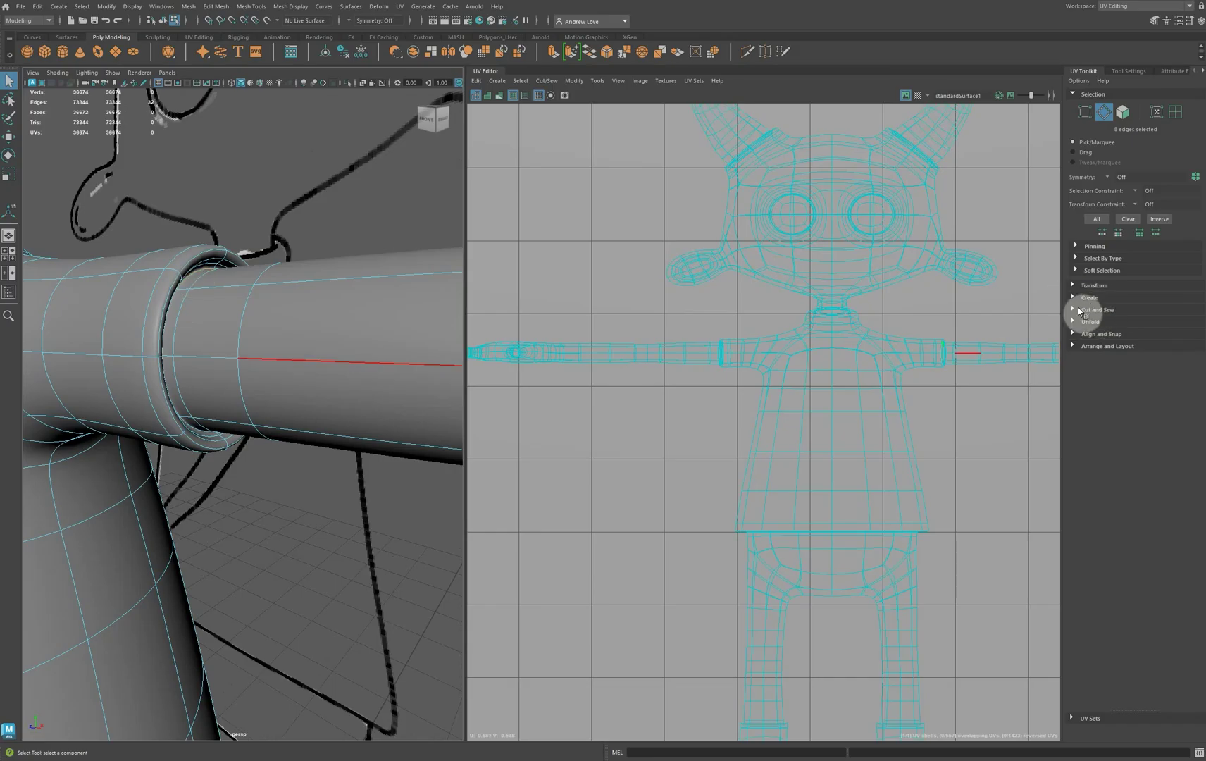
left_click(1074, 310)
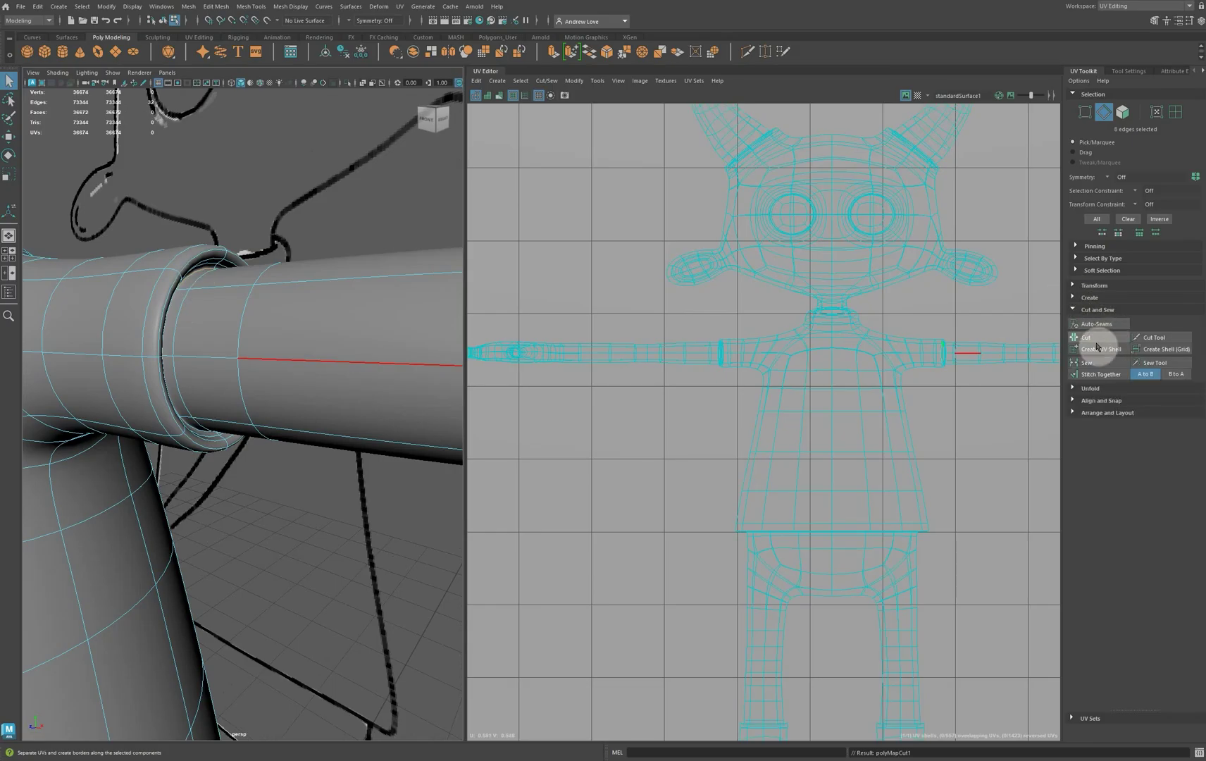
left_click(1086, 337)
Turn off the texture image display in the UV Editor, keeping the grid on.
scroll(989, 399, "down", 1)
middle_click_drag(957, 417, 761, 420, "alt")
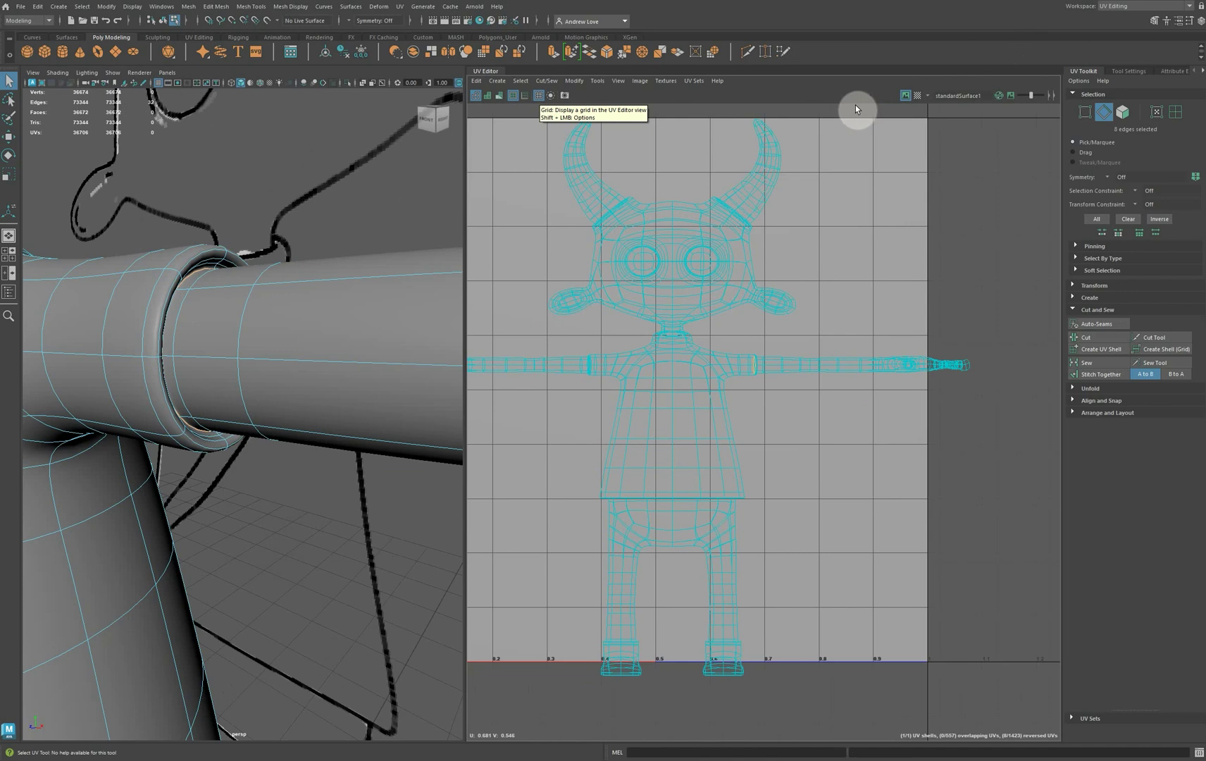
left_click(538, 95)
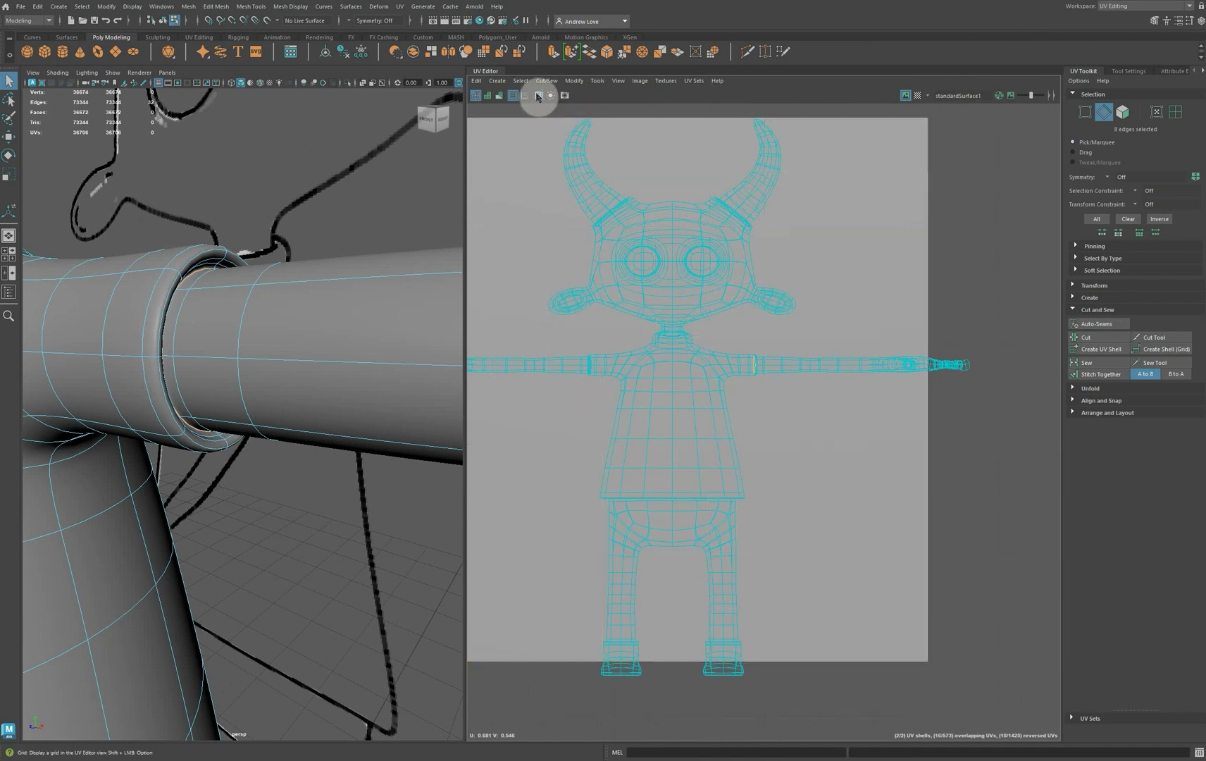
left_click(538, 95)
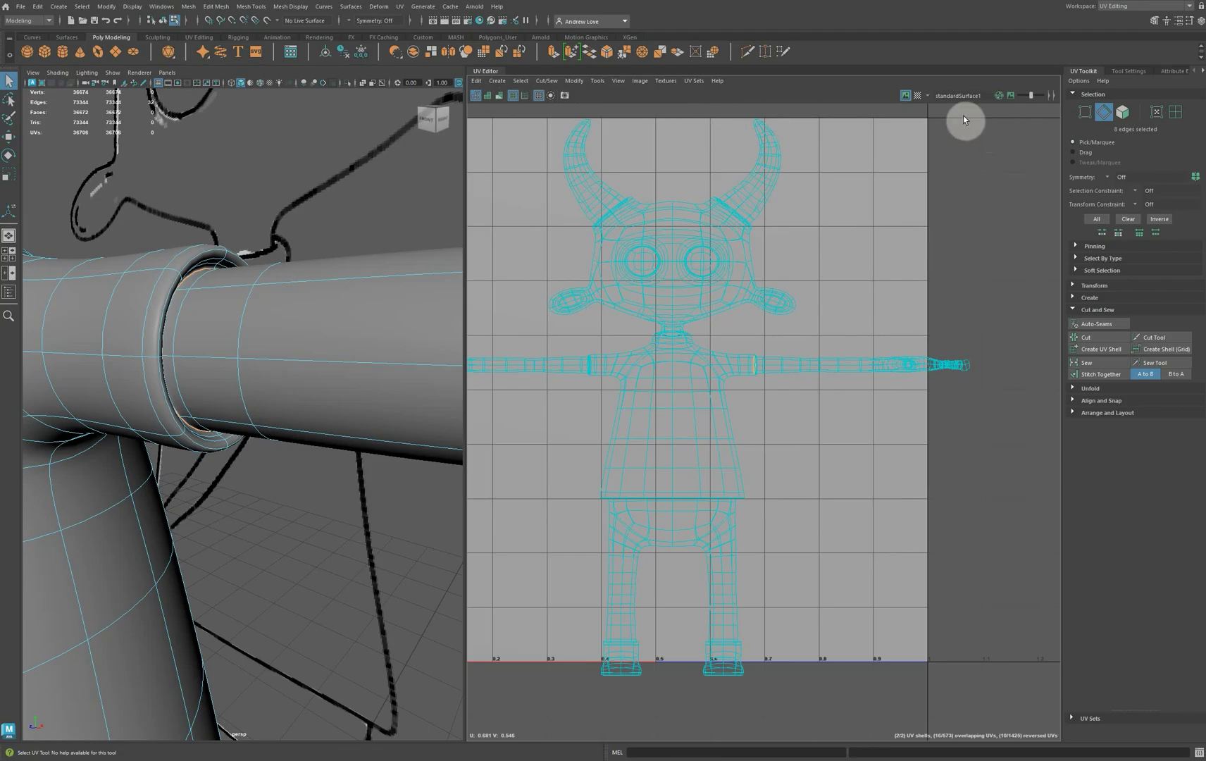
left_click(906, 96)
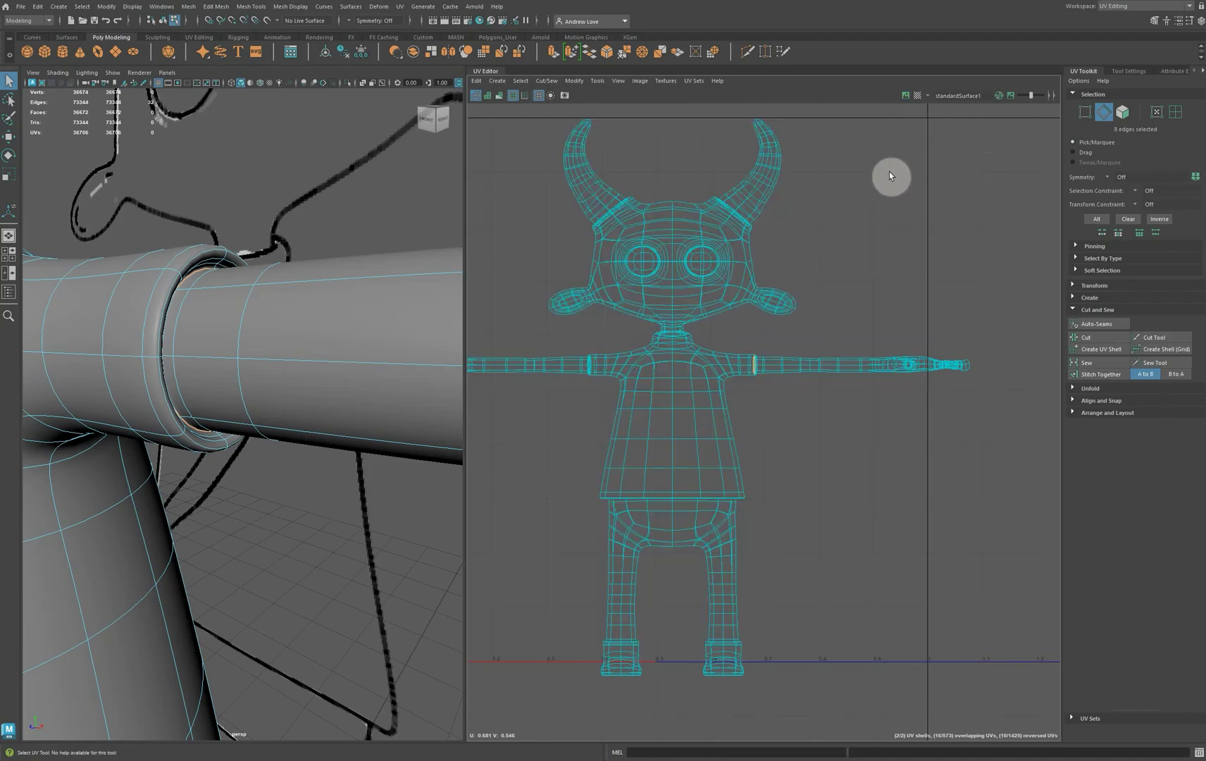
Select the cut arm's UV shell and move it clear of the body, beyond the sleeve.
left_click(1176, 112)
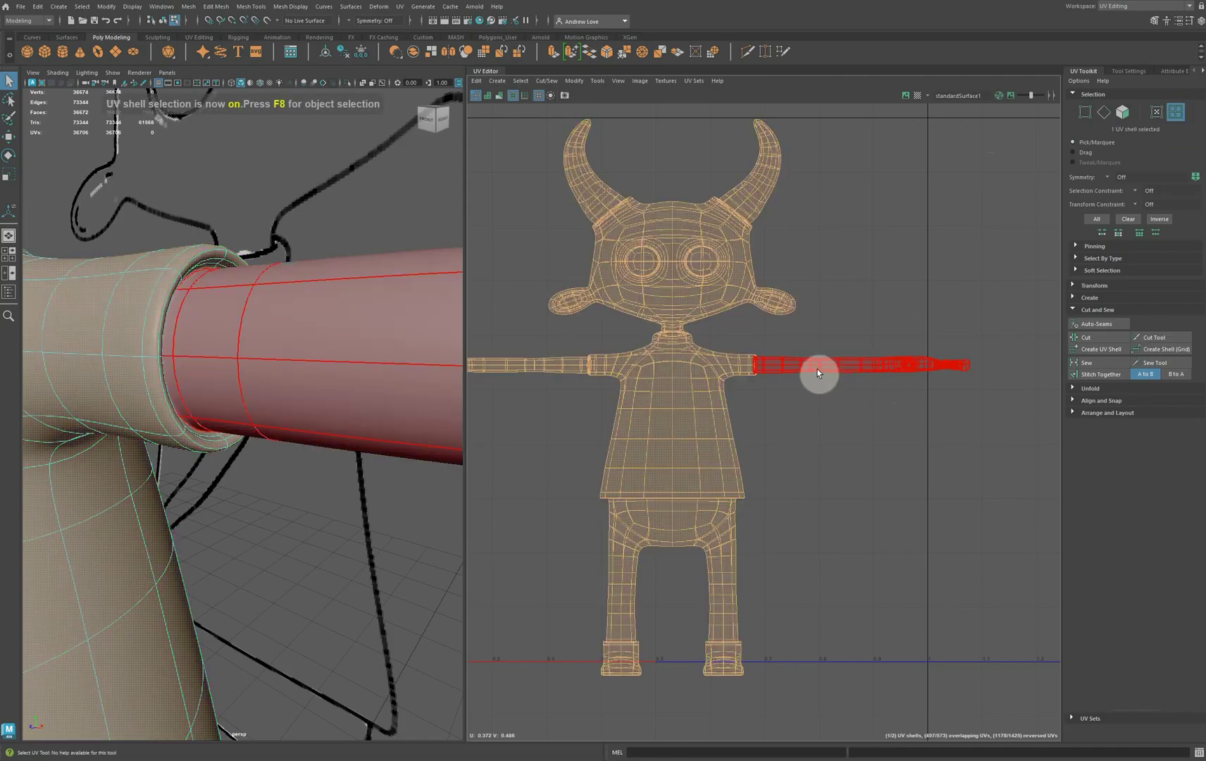
left_click(827, 372)
key("w")
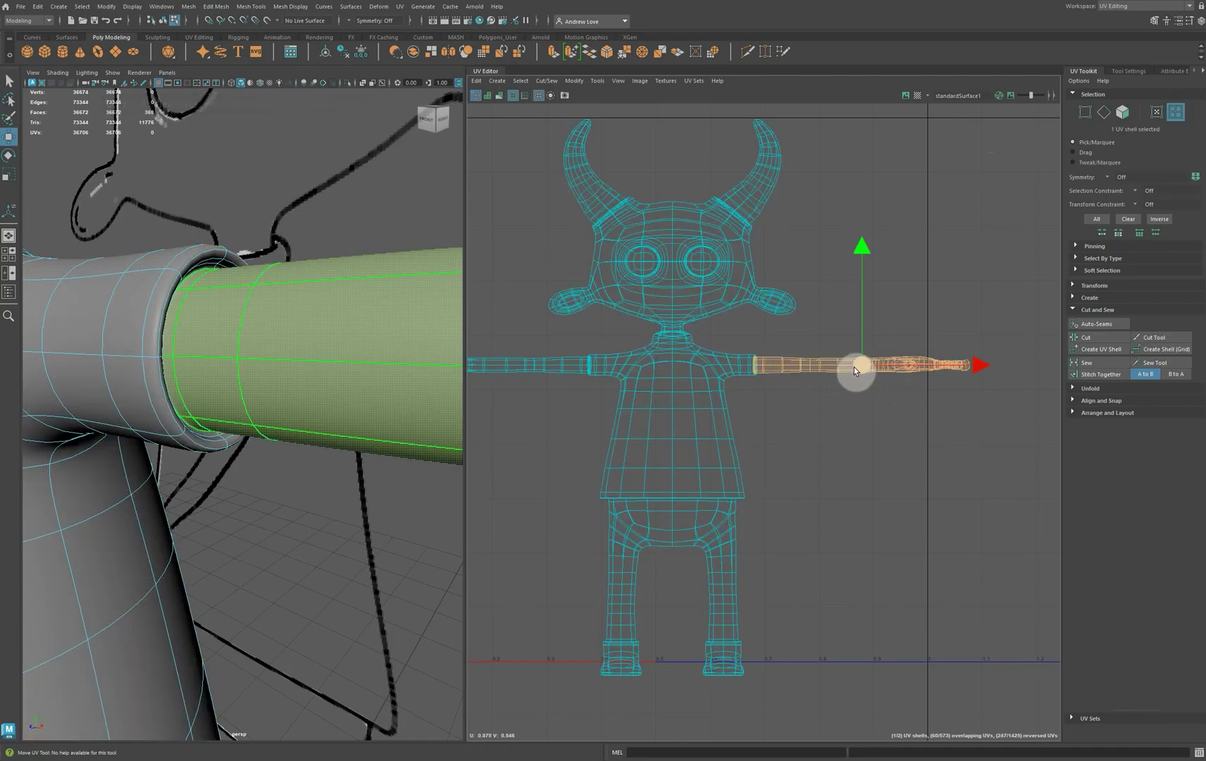
left_click_drag(854, 366, 919, 333)
Select the lengthwise edge loop running along the separated arm and hand, and cut the UVs along it.
key("f")
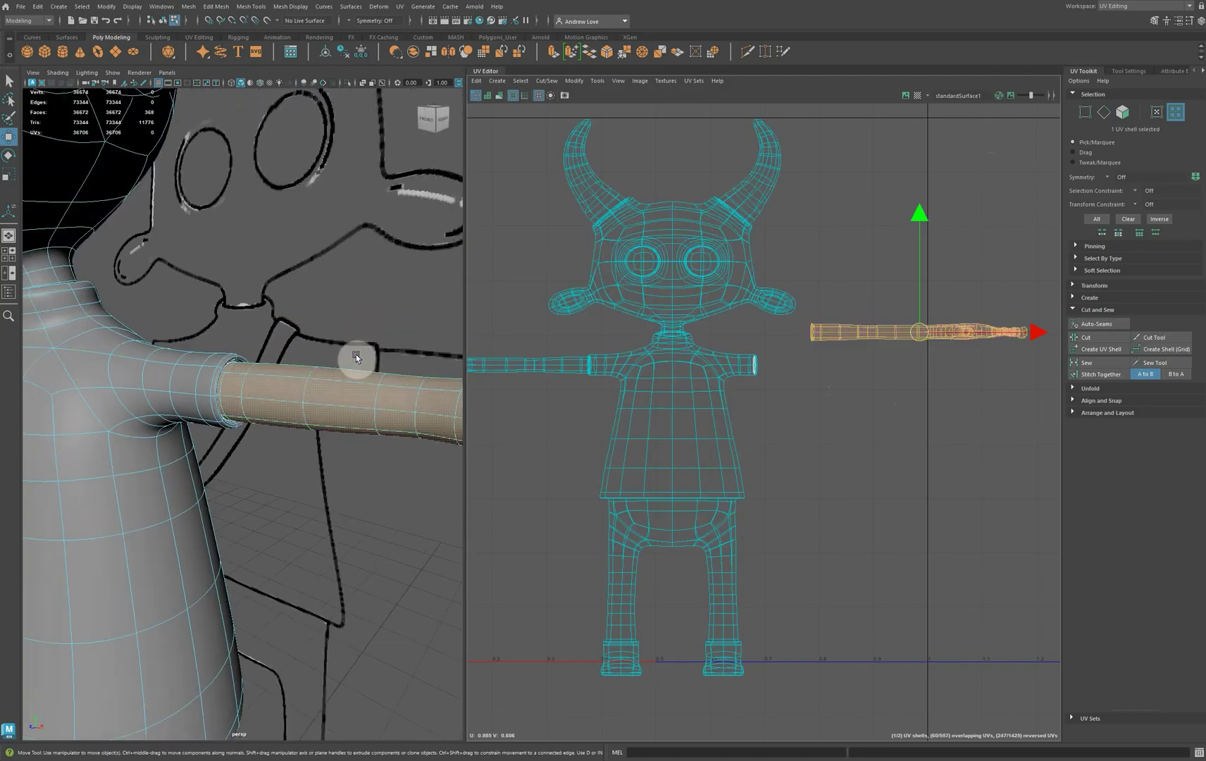
left_click_drag(439, 364, 249, 411, "alt")
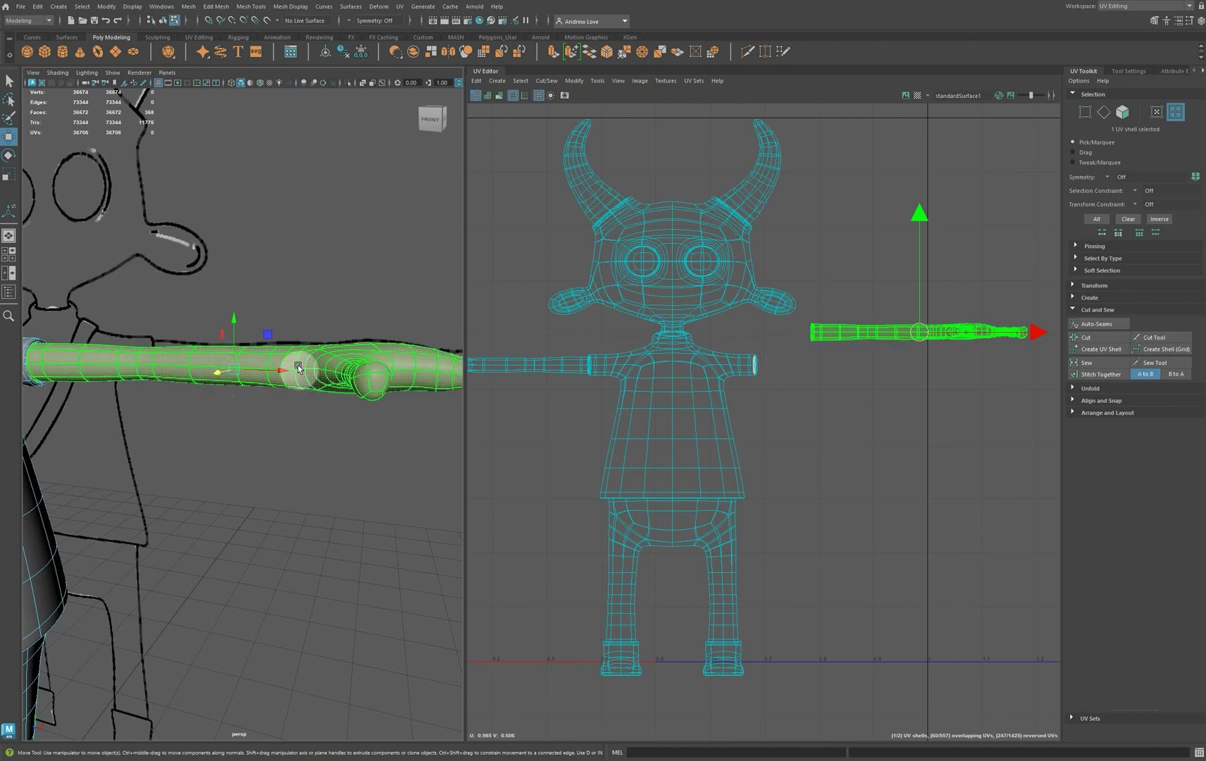
right_click(177, 370)
right_click_drag(177, 370, 191, 344)
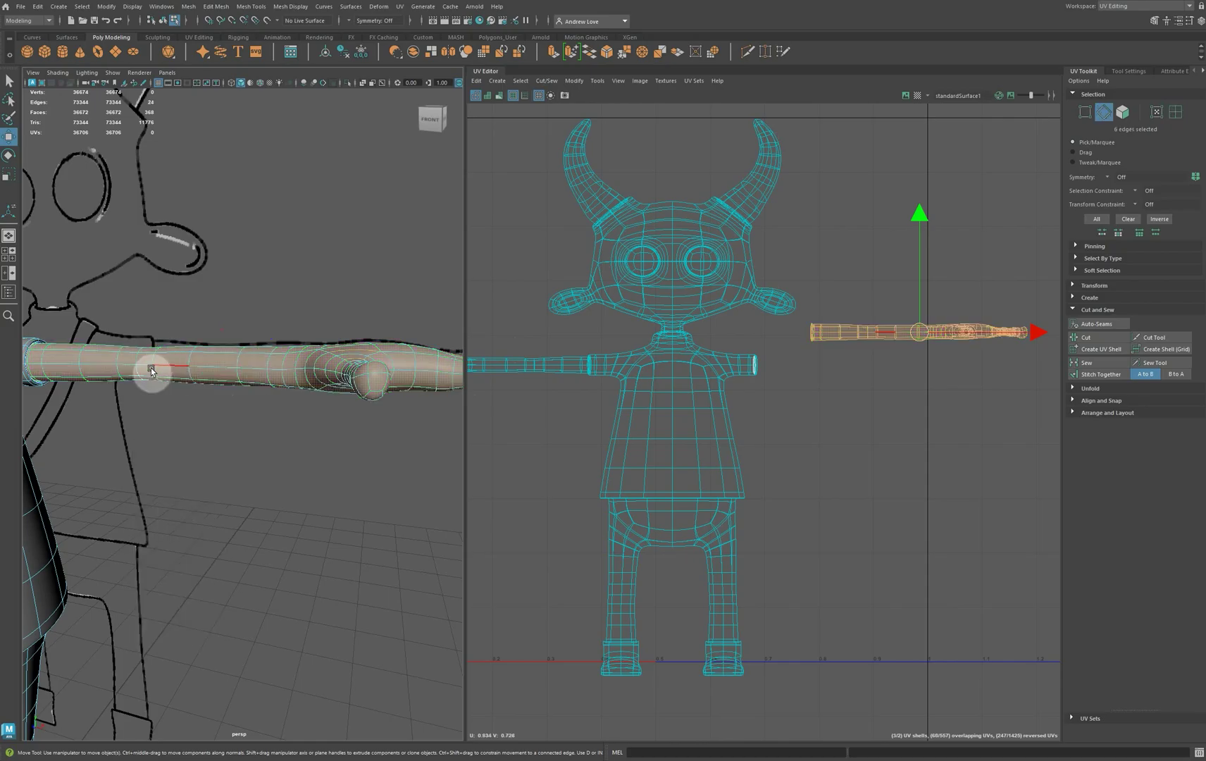
scroll(166, 377, "down", 2)
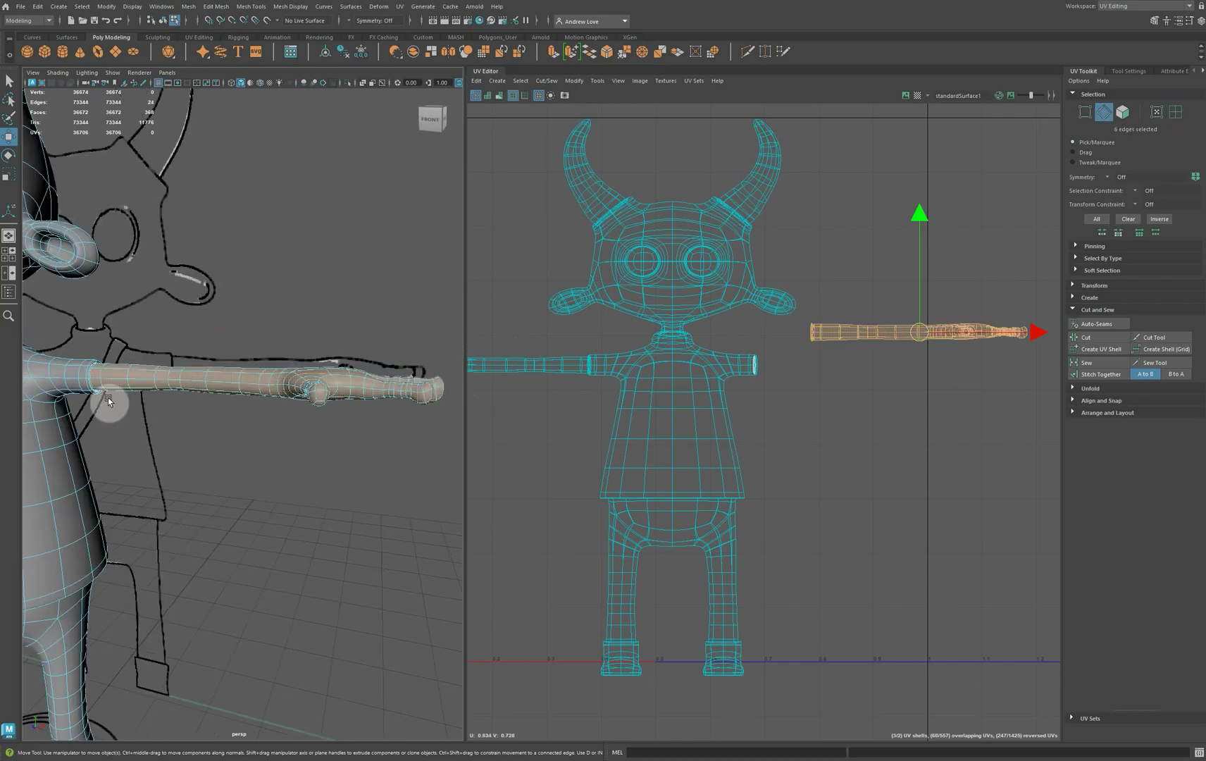
double_click(145, 381)
scroll(162, 394, "down", 2)
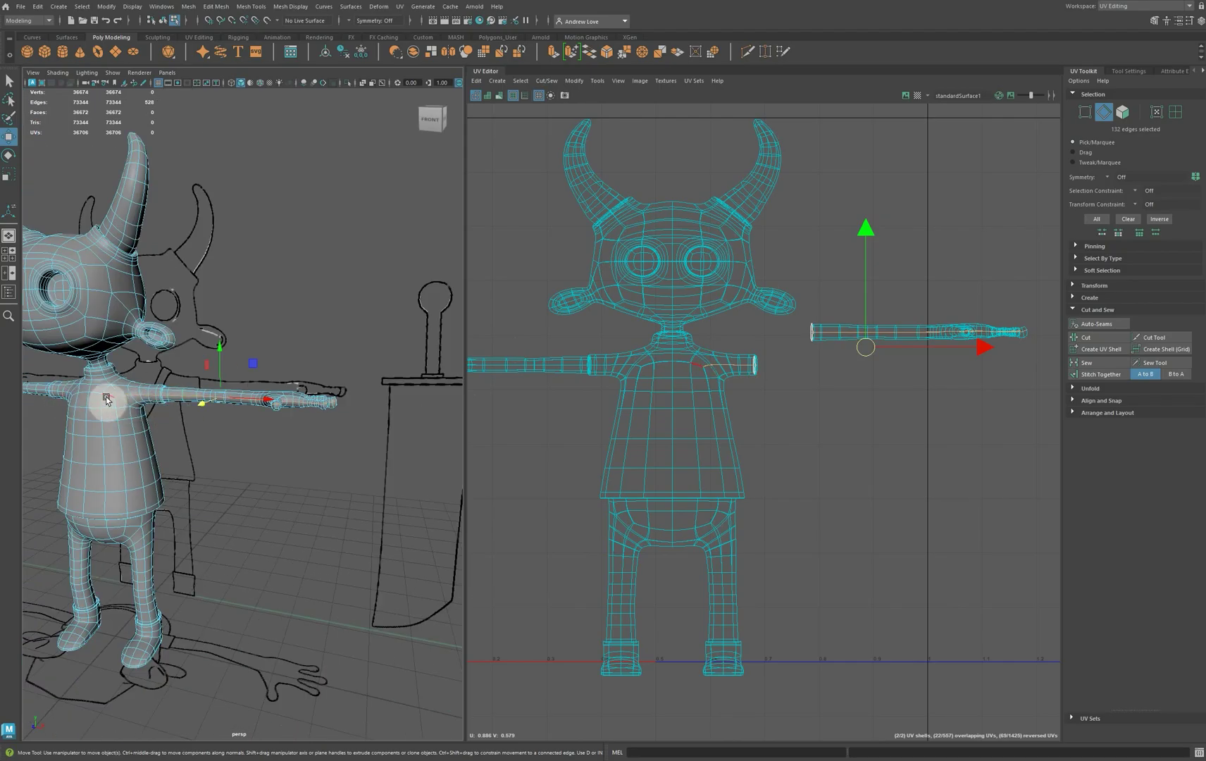
left_click(833, 395)
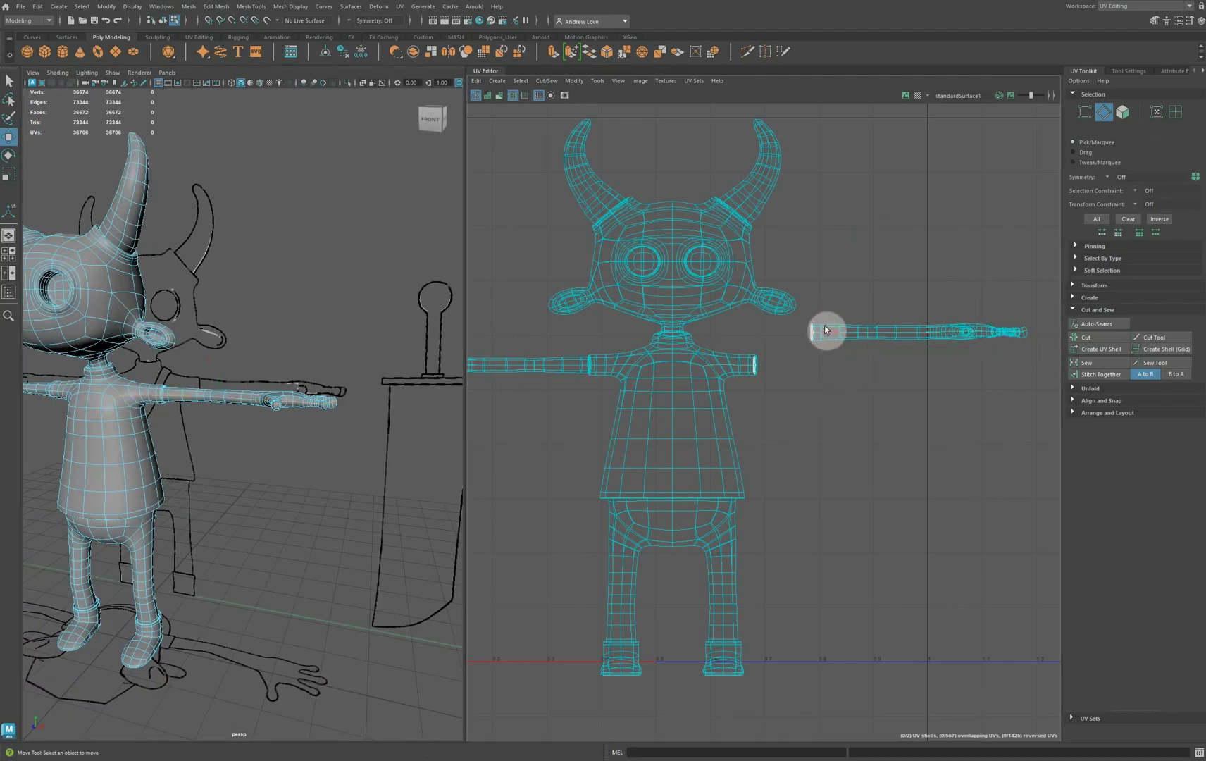
double_click(828, 331)
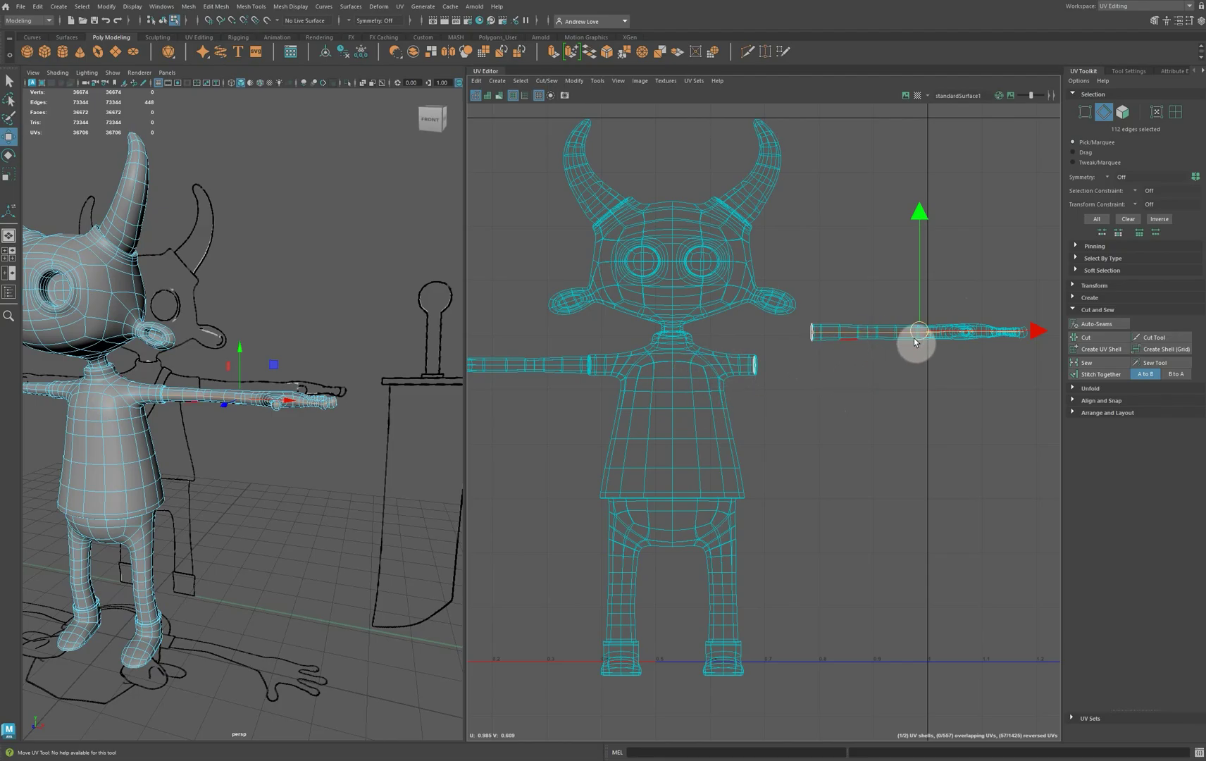
left_click(1102, 339)
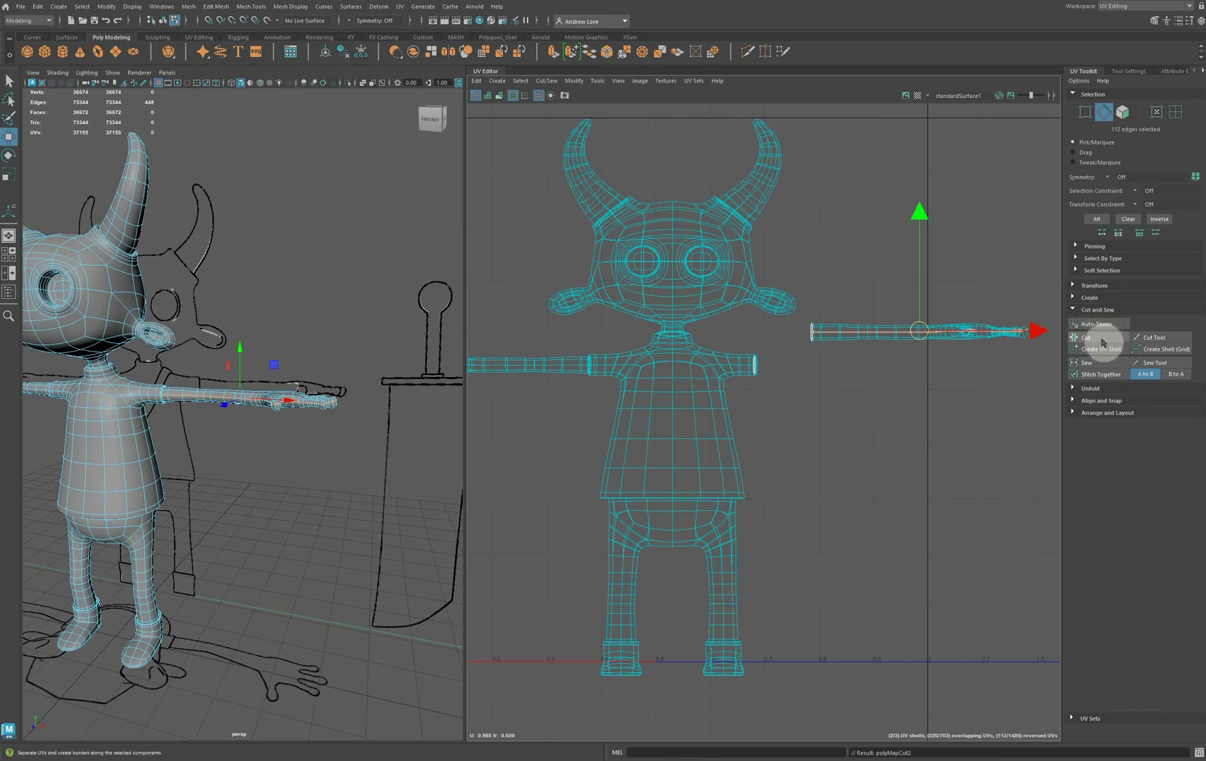
Select the lower half of the split arm as a UV shell and move it below the upper half.
left_click(1176, 114)
left_click(925, 343)
left_click_drag(923, 336, 923, 357)
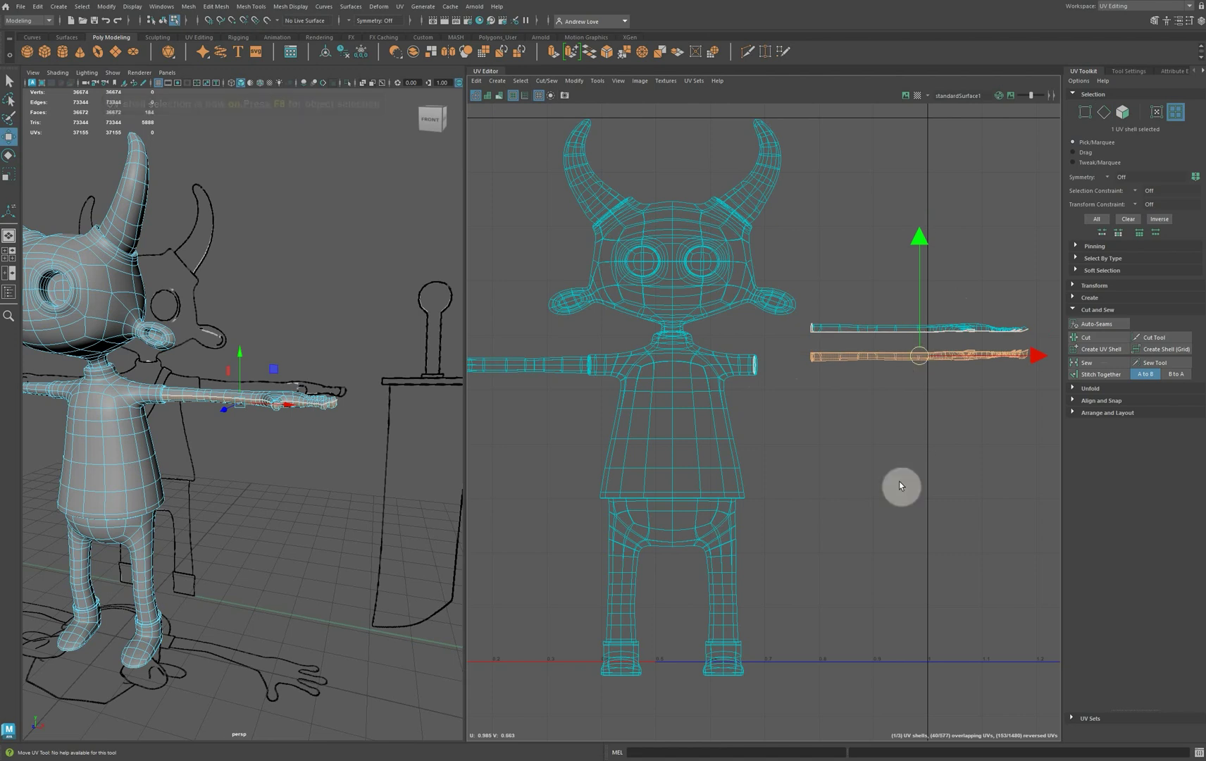
Unfold both UV shells of the split arm and move the overlapping one above the other so they sit apart.
left_click_drag(885, 302, 924, 386)
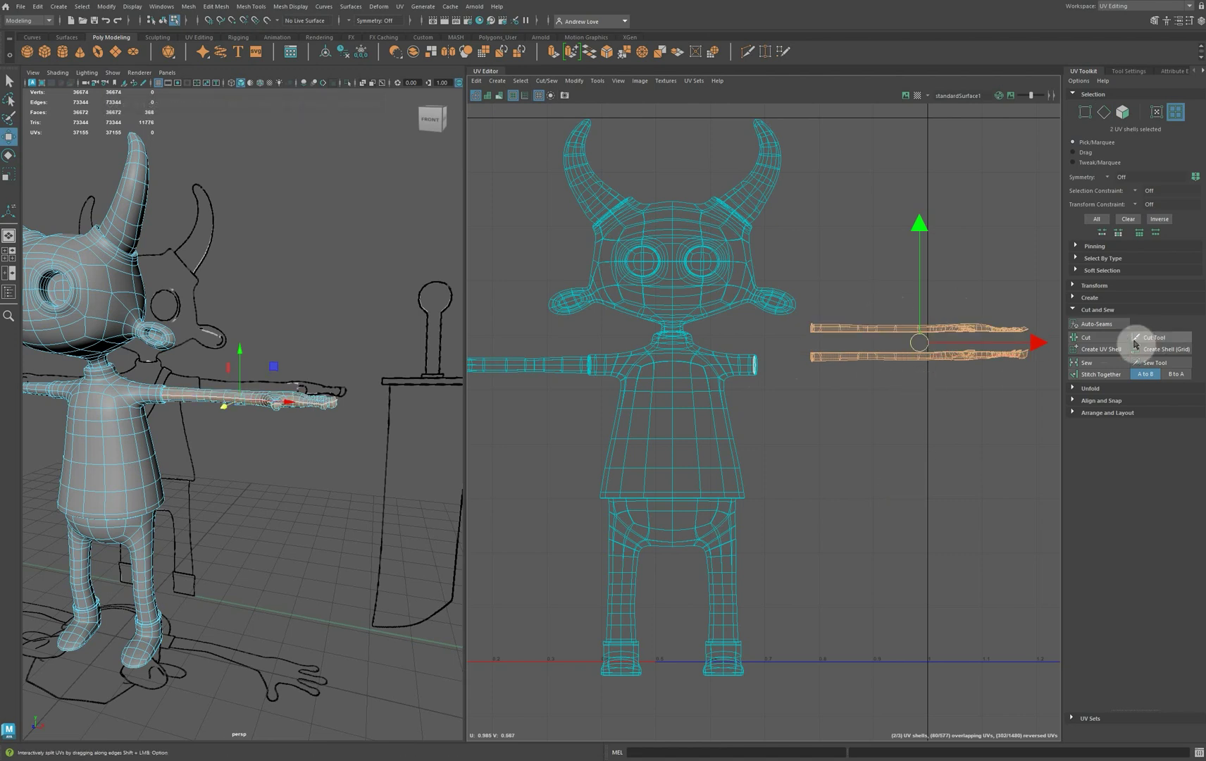
left_click(1108, 389)
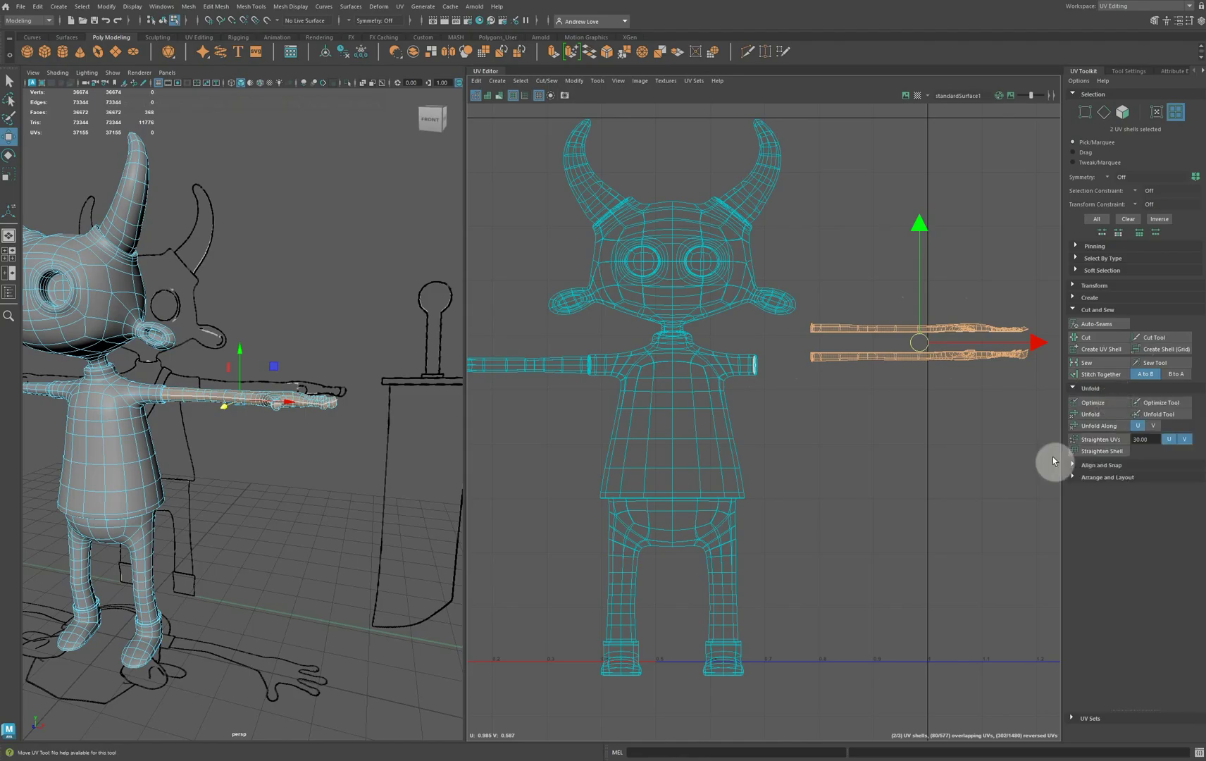
left_click(1094, 415)
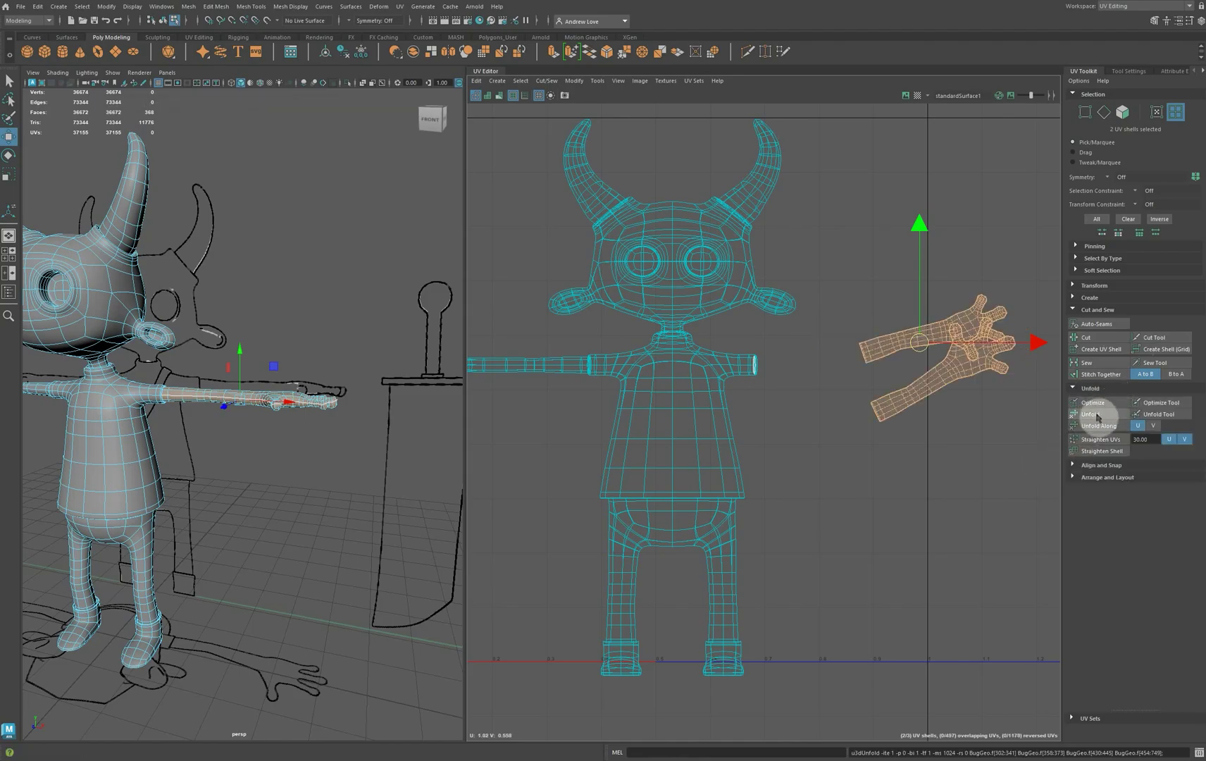
left_click(942, 432)
left_click(945, 390)
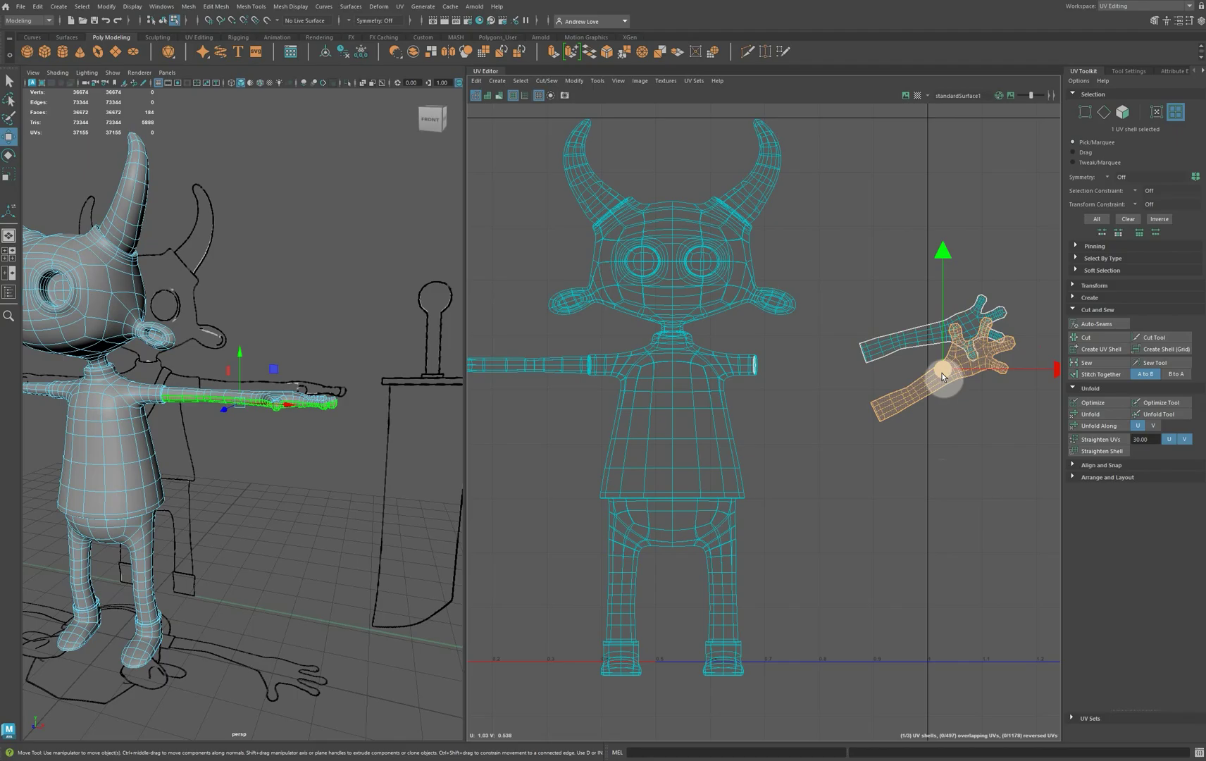
left_click_drag(942, 376, 917, 293)
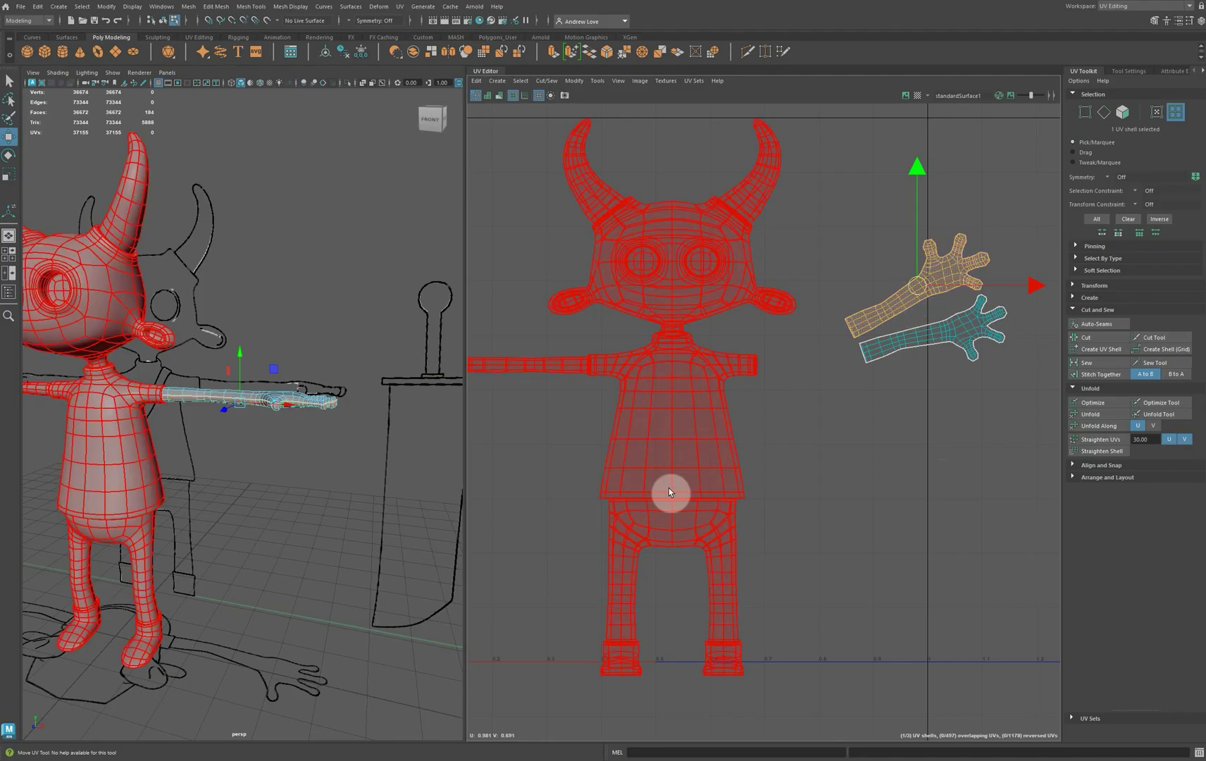
Select the edge loop around the other arm just inside its sleeve opening and cut the UVs along it.
left_click(322, 505)
left_click_drag(322, 505, 386, 508, "alt")
scroll(295, 426, "up", 10)
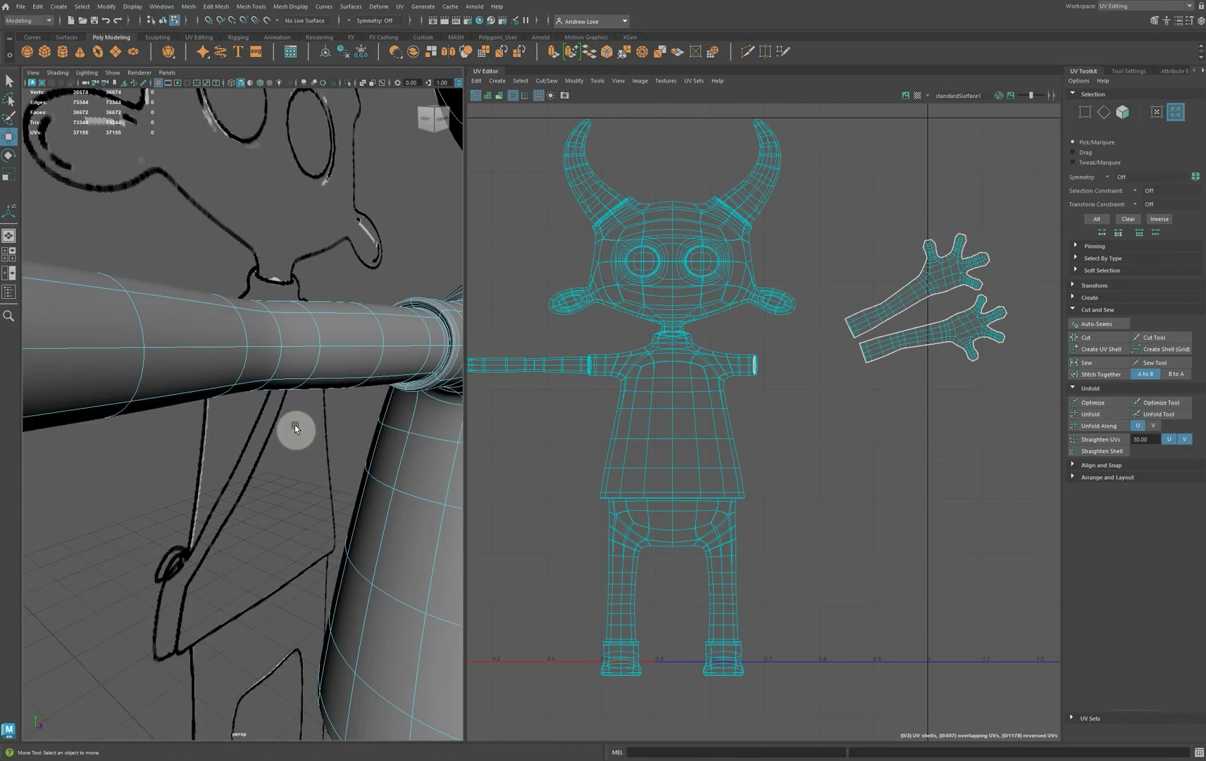
left_click_drag(316, 422, 306, 463, "alt")
mouse_move(307, 463)
right_mouse_down("alt")
mouse_move(290, 484)
mouse_move(301, 479)
mouse_move(291, 460)
right_mouse_up("alt")
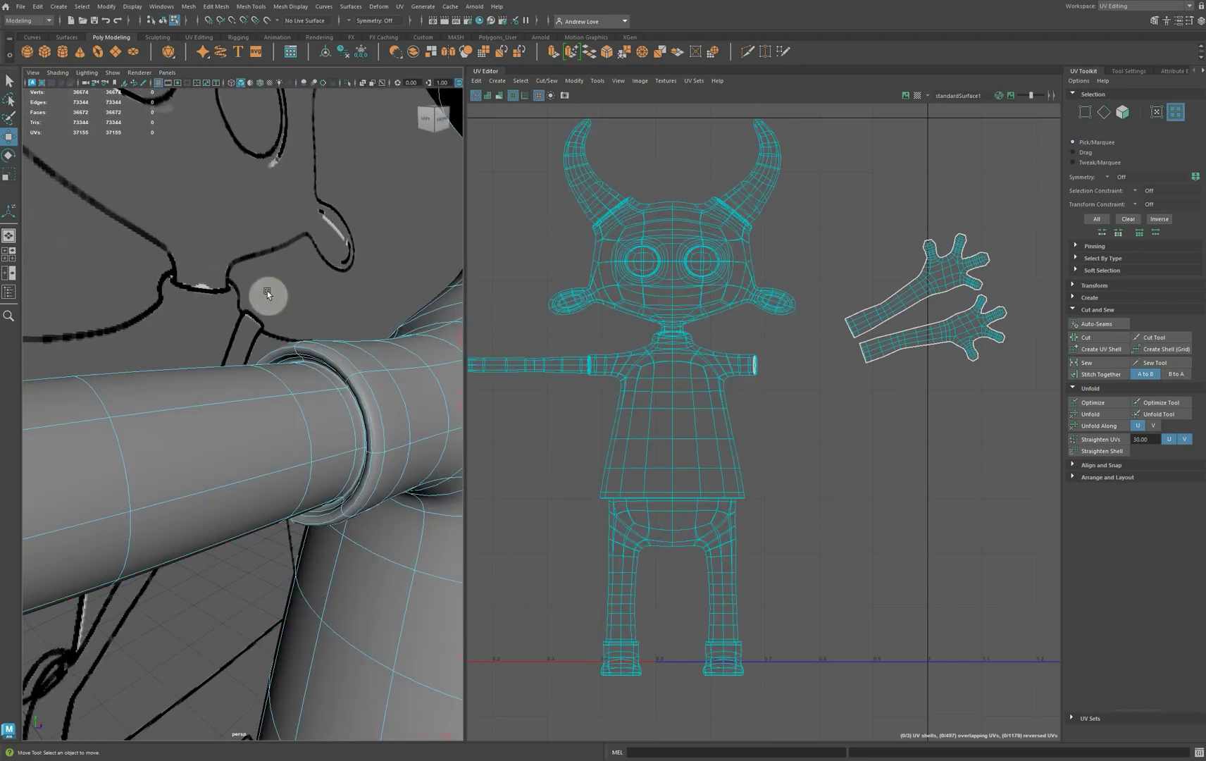
right_click_drag(348, 362, 347, 334)
left_click(317, 364)
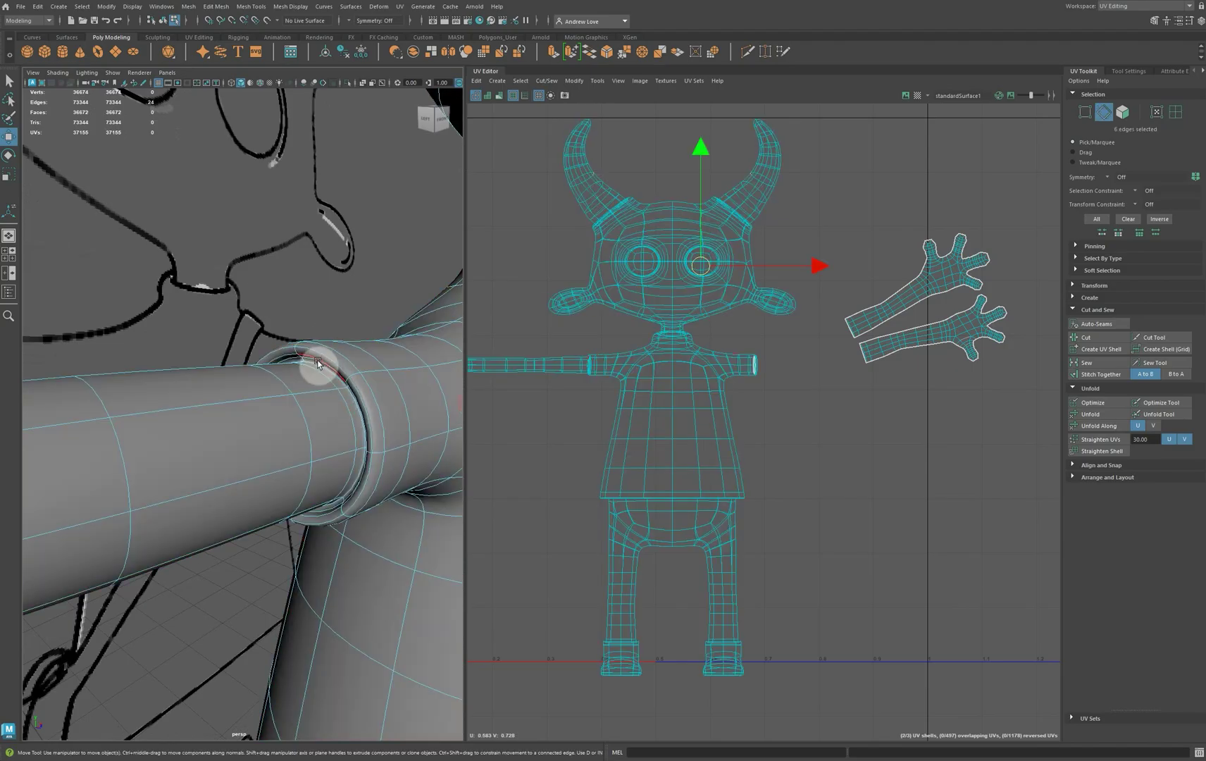
double_click(318, 363)
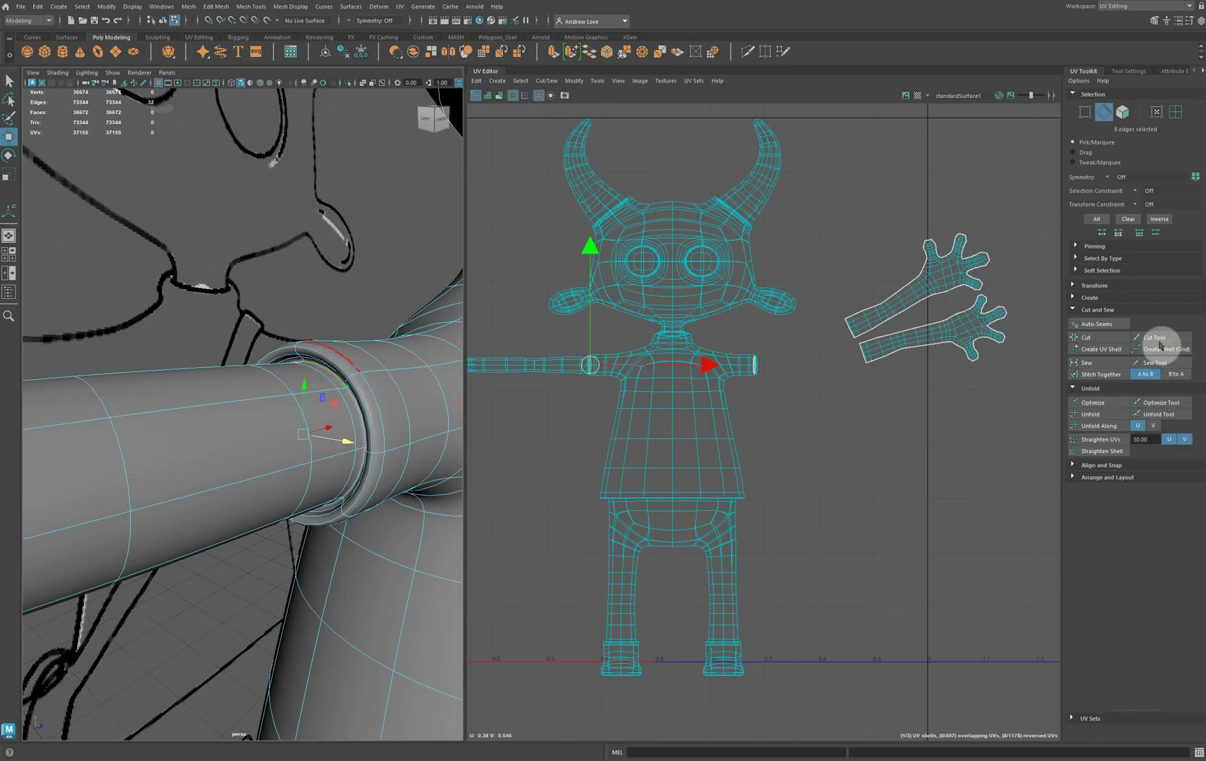
left_click(1118, 343)
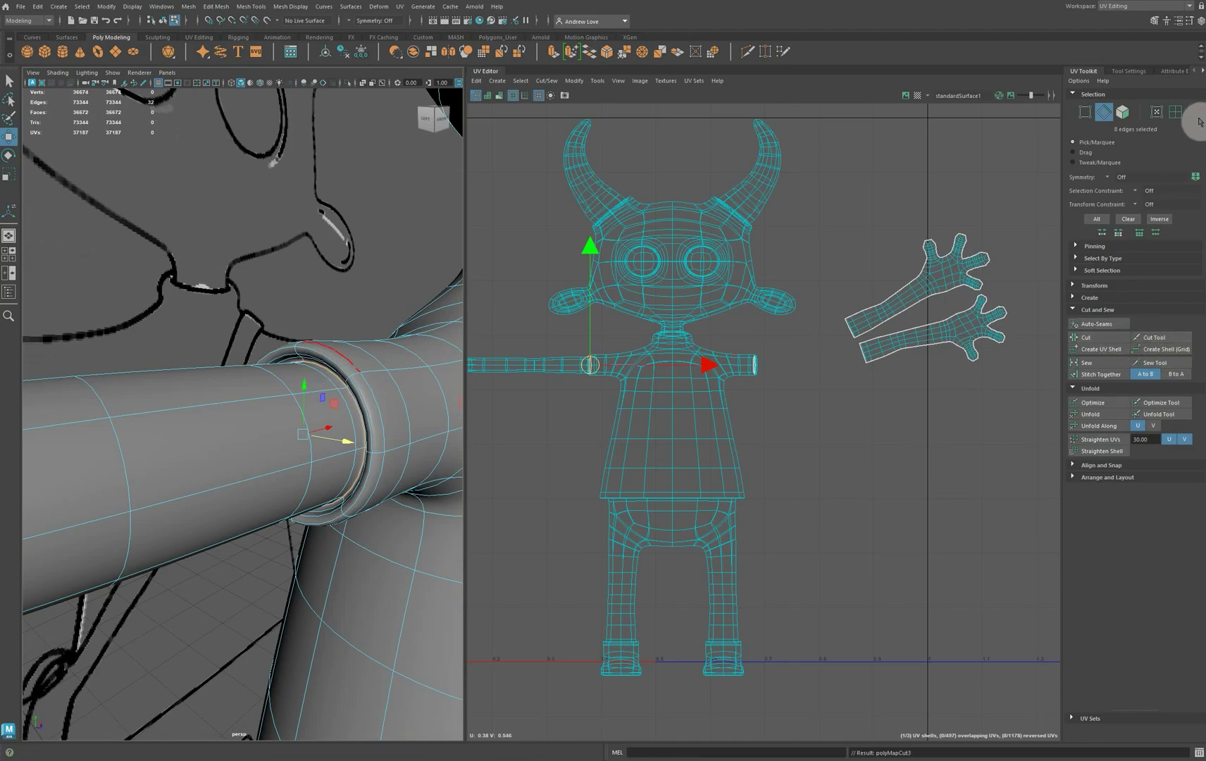
Select the second arm's UV shell and move it across the body to the empty space below the unfolded arm pieces.
left_click(1175, 112)
left_click(546, 376)
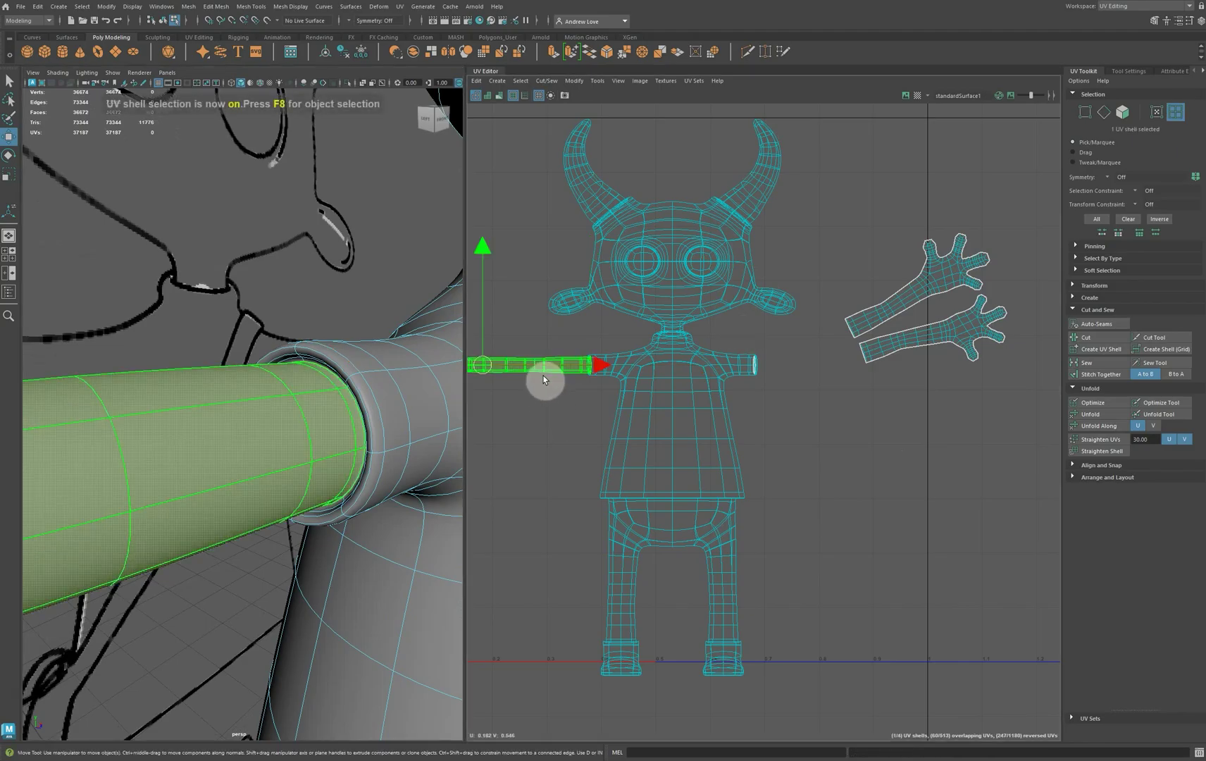
left_click_drag(485, 371, 864, 433)
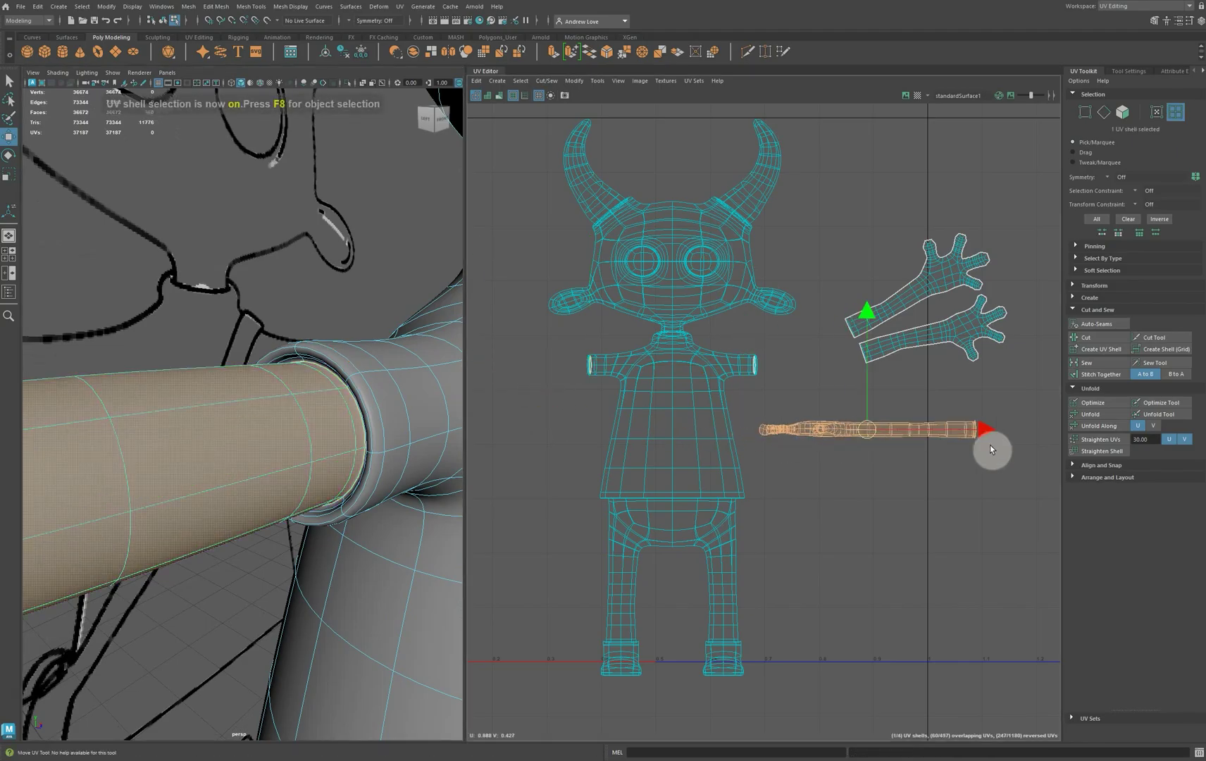
Select the lengthwise edge loop running along the second arm and hand, and cut the UVs along it.
left_click(1104, 112)
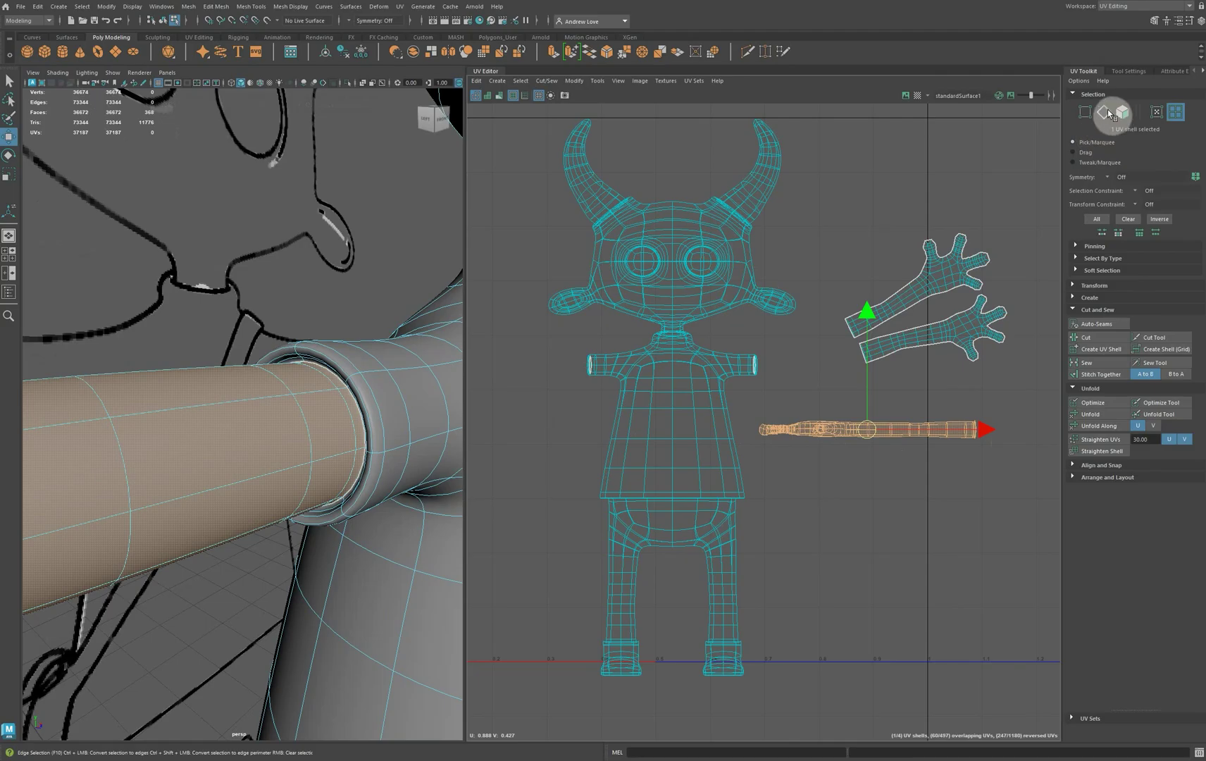
double_click(956, 431)
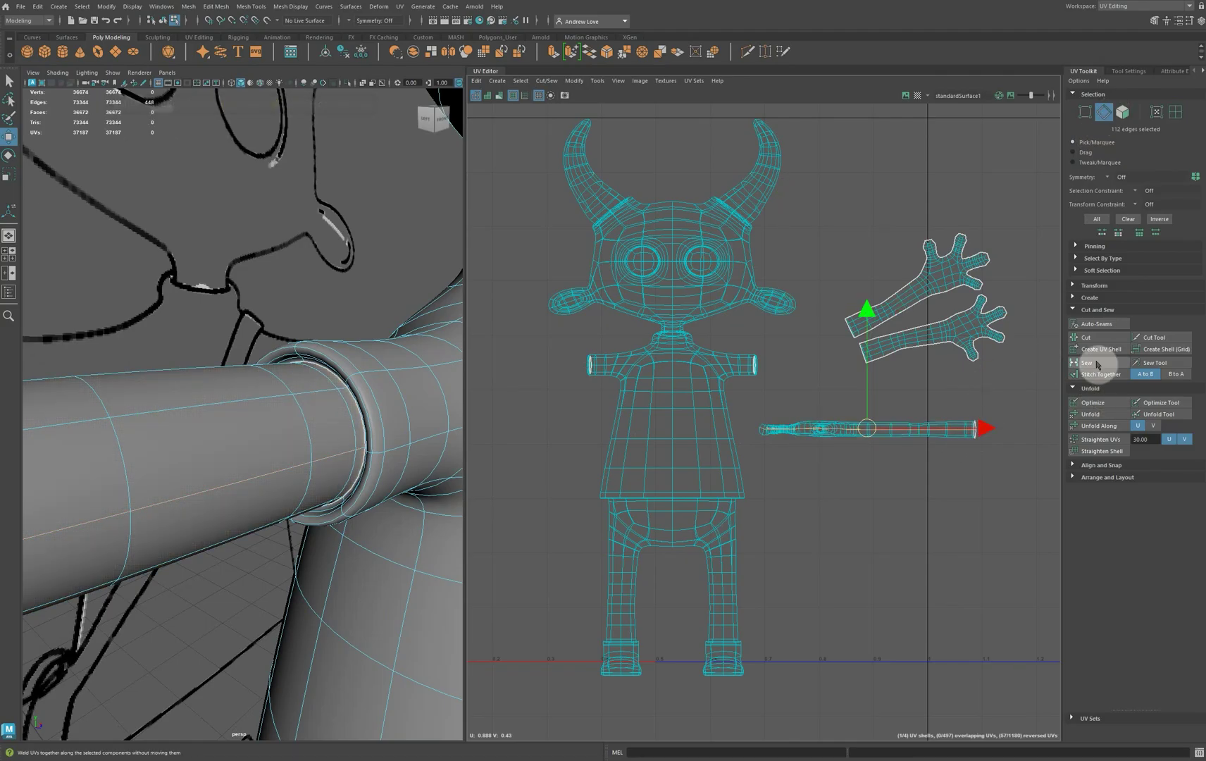
left_click(1089, 338)
left_click(929, 442)
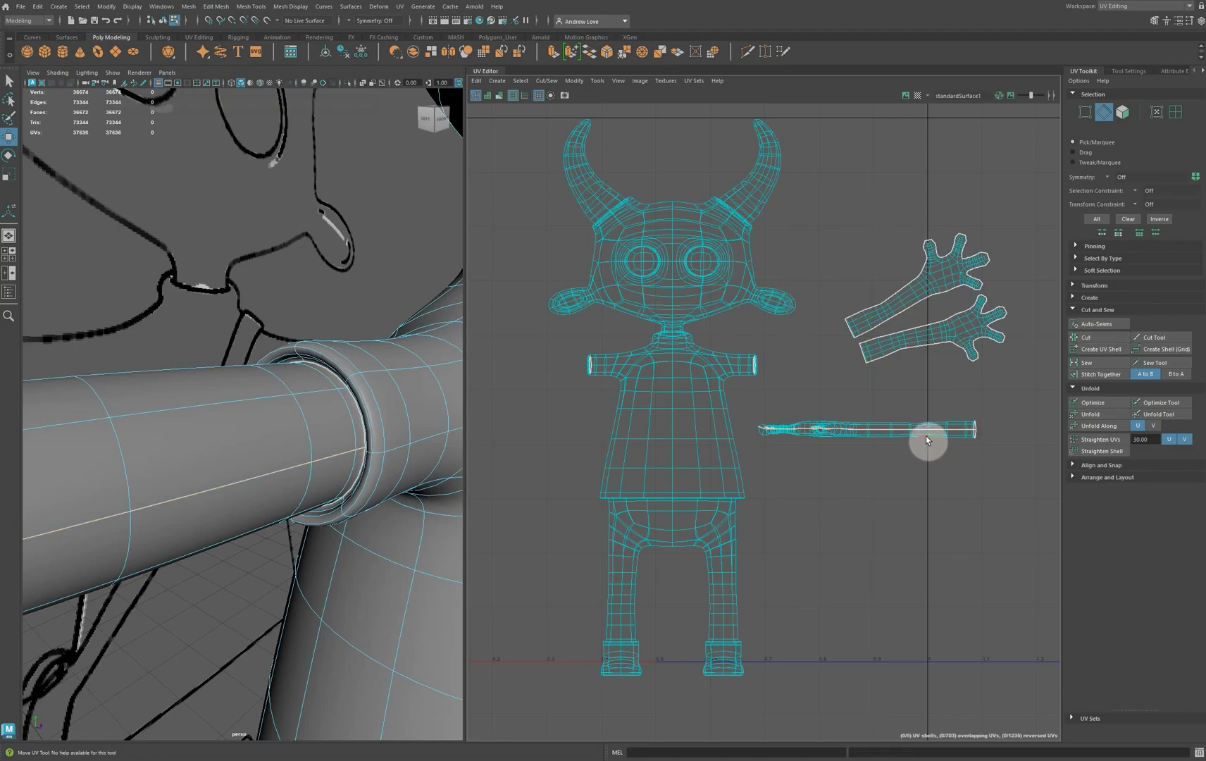
left_click(925, 436)
Select the lower half of the second arm as a UV shell and move it straight down, clear of the upper half.
left_click(1175, 113)
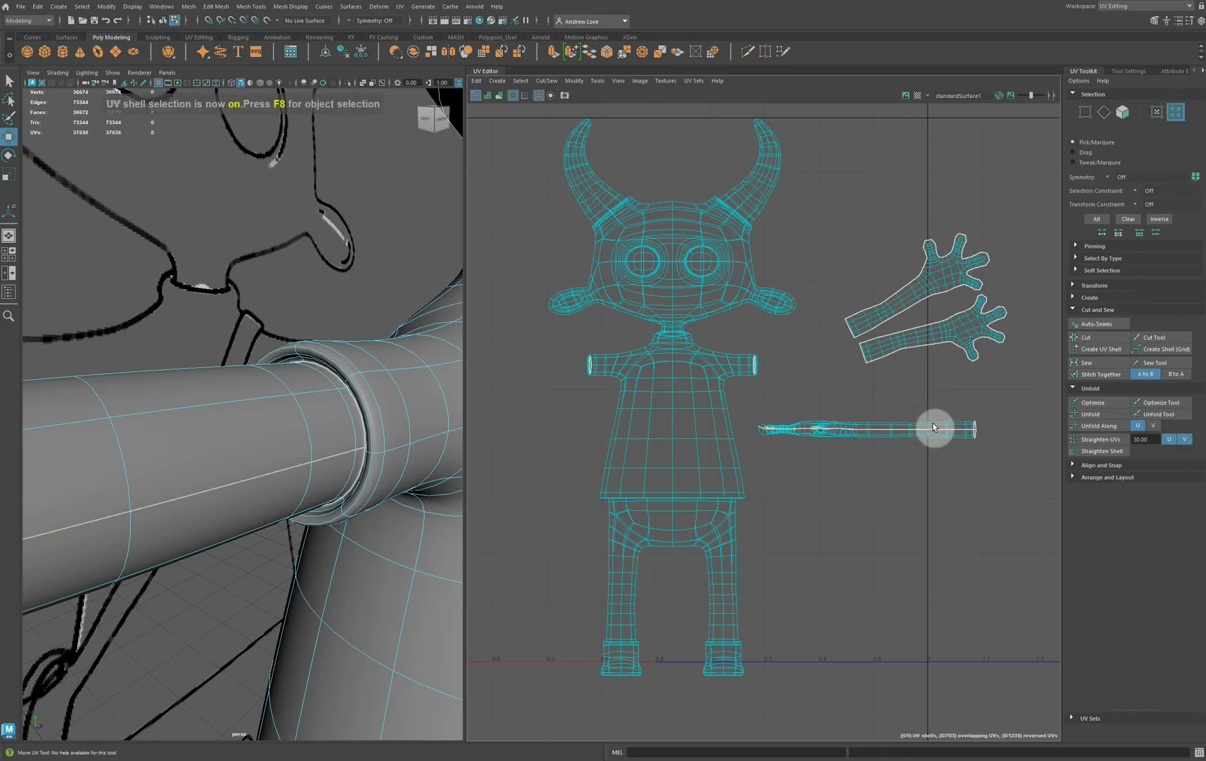
left_click(881, 436)
left_click_drag(871, 435, 872, 468)
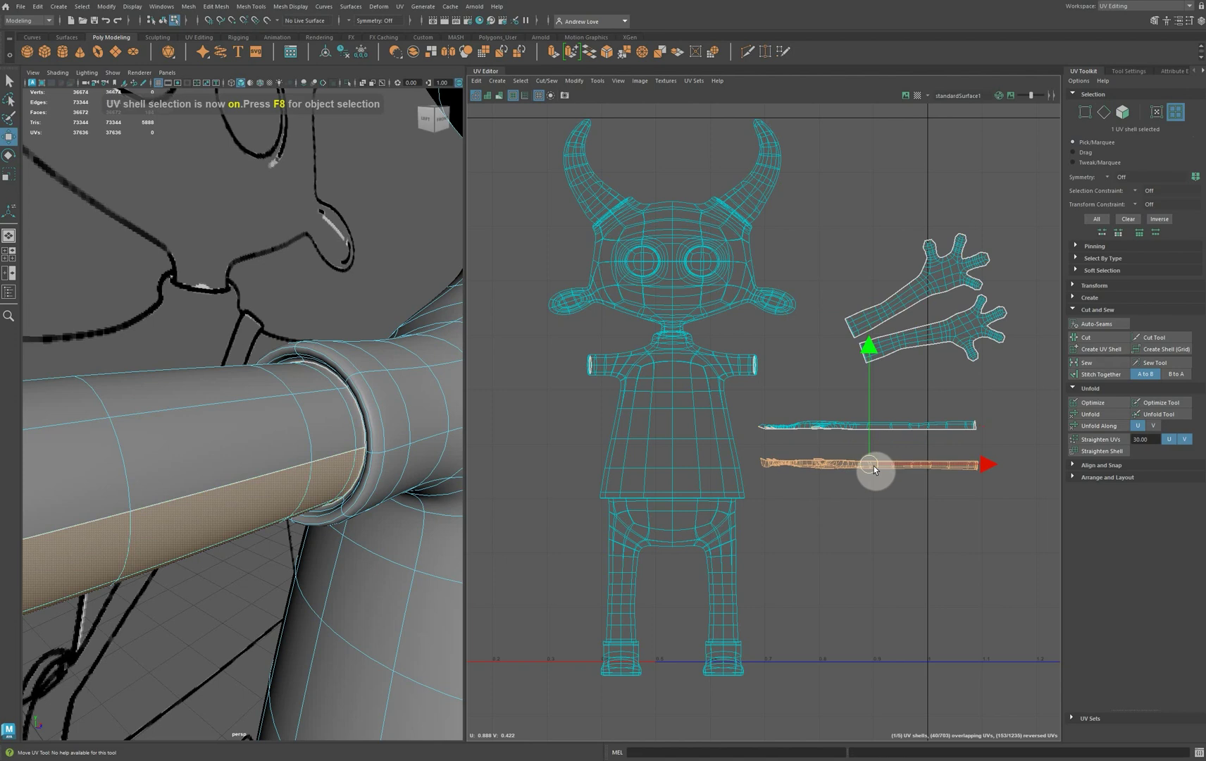
Unfold both halves of the second arm together and move the lower shell up beneath the first arm's pieces.
left_click(818, 423, "shift")
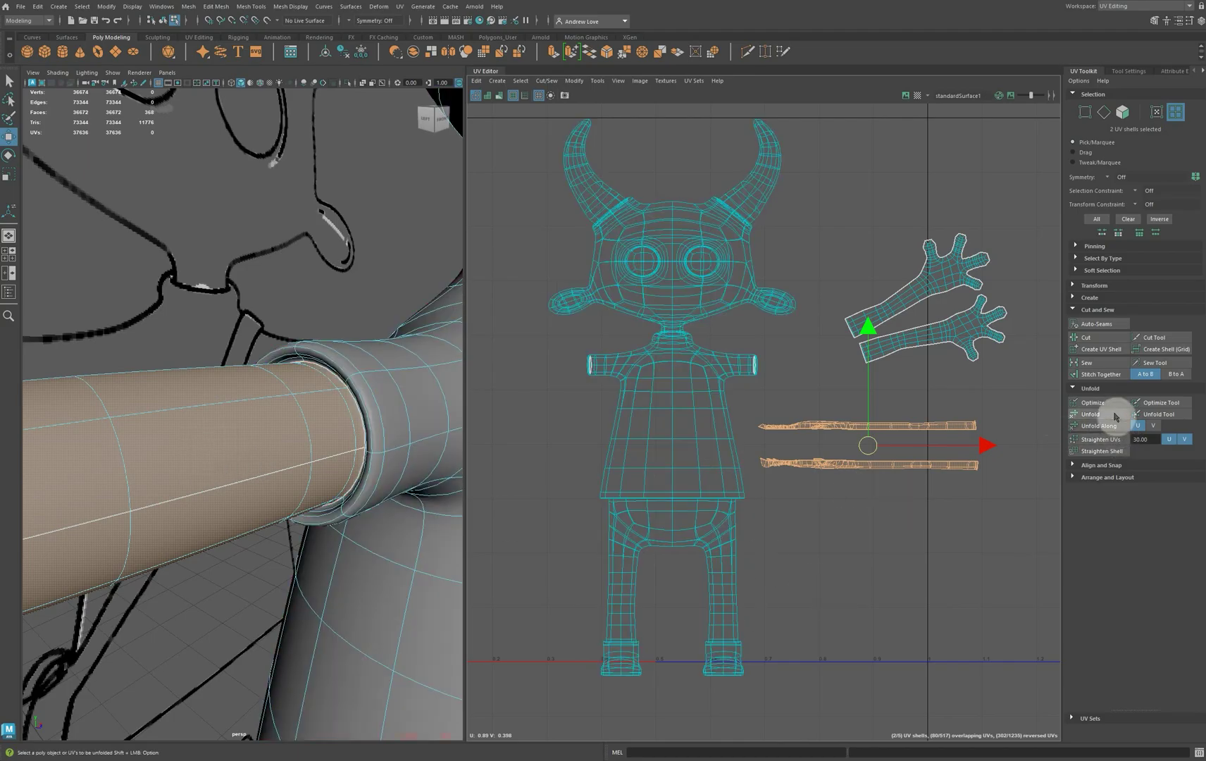
left_click(1091, 414)
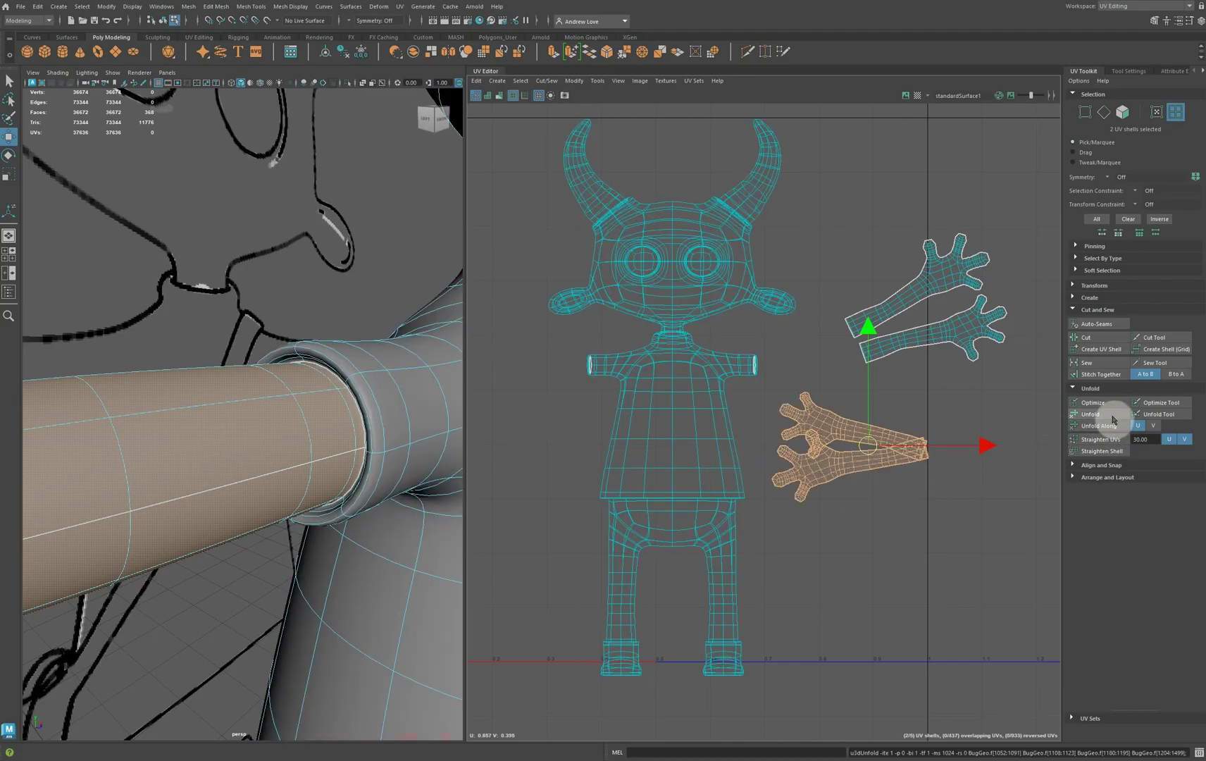
left_click(858, 542)
left_click(848, 463)
left_click_drag(845, 467, 955, 399)
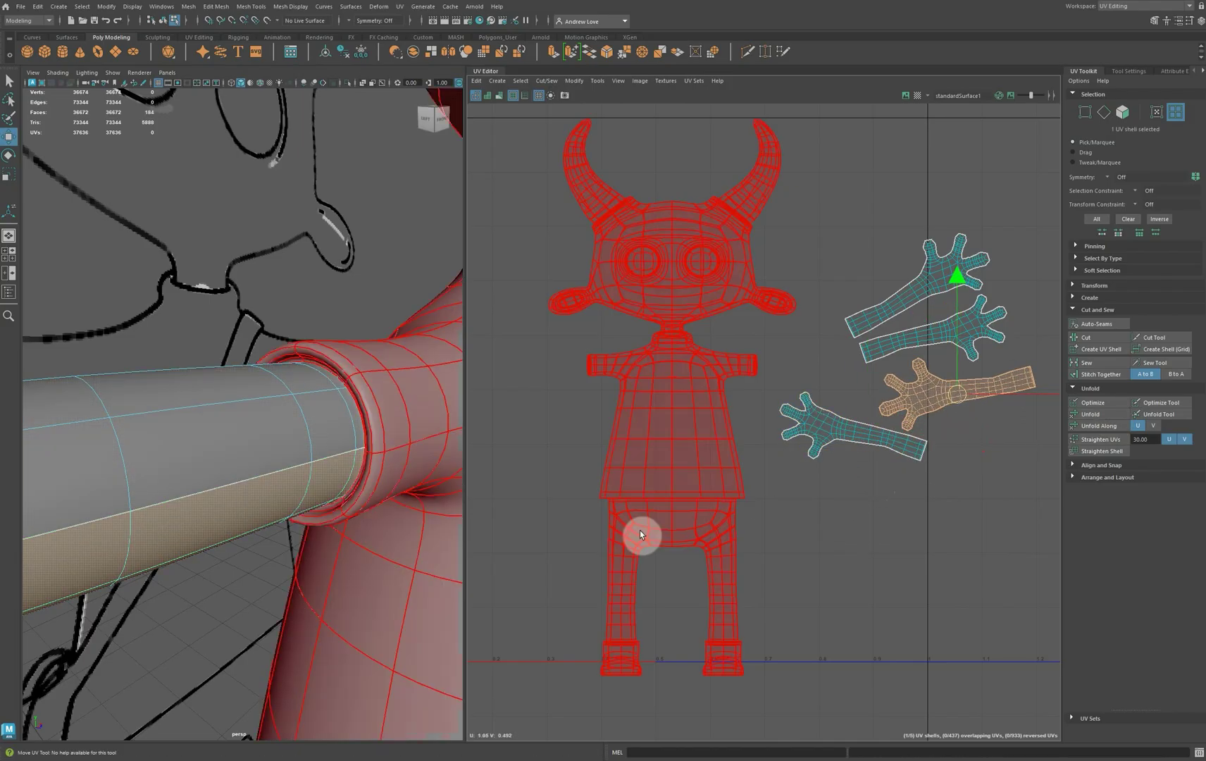
Select the edge loop around the base of the neck at the shirt collar and cut the UVs along it.
scroll(252, 324, "down", 3)
left_click_drag(252, 325, 195, 408, "alt")
scroll(200, 383, "up", 5)
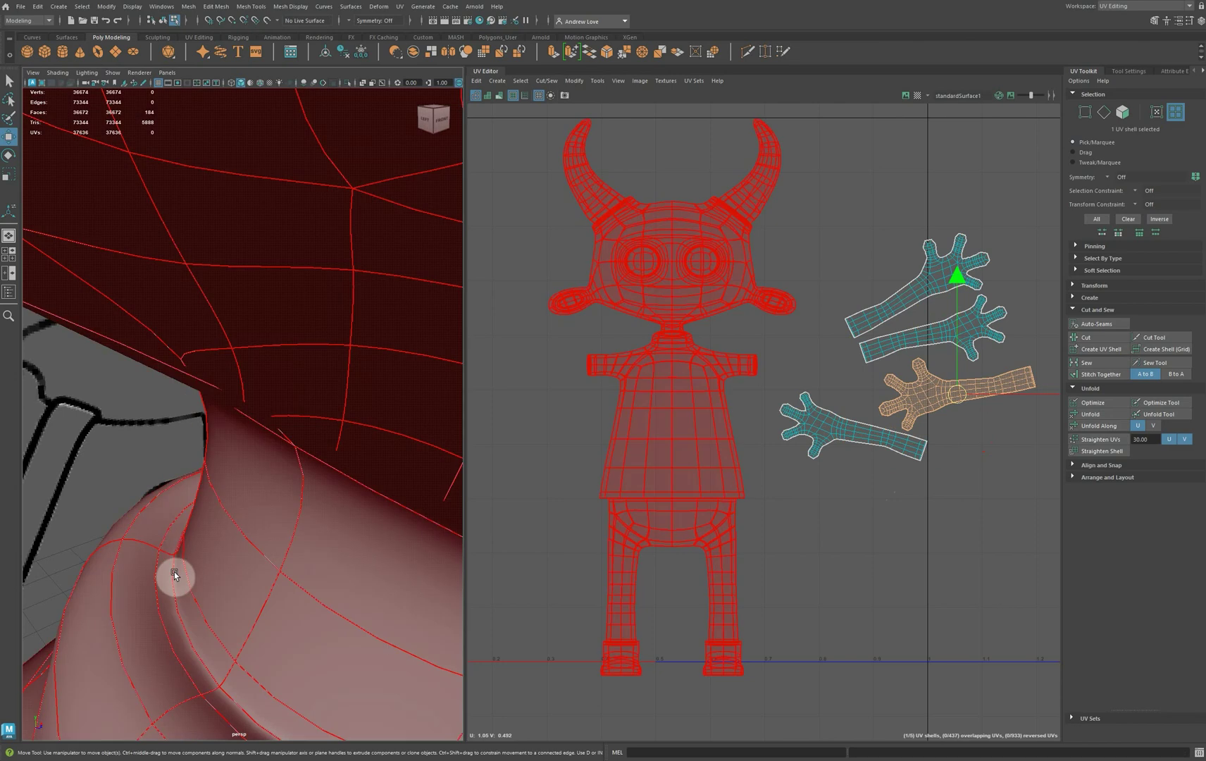
right_click_drag(167, 598, 161, 451)
double_click(175, 599)
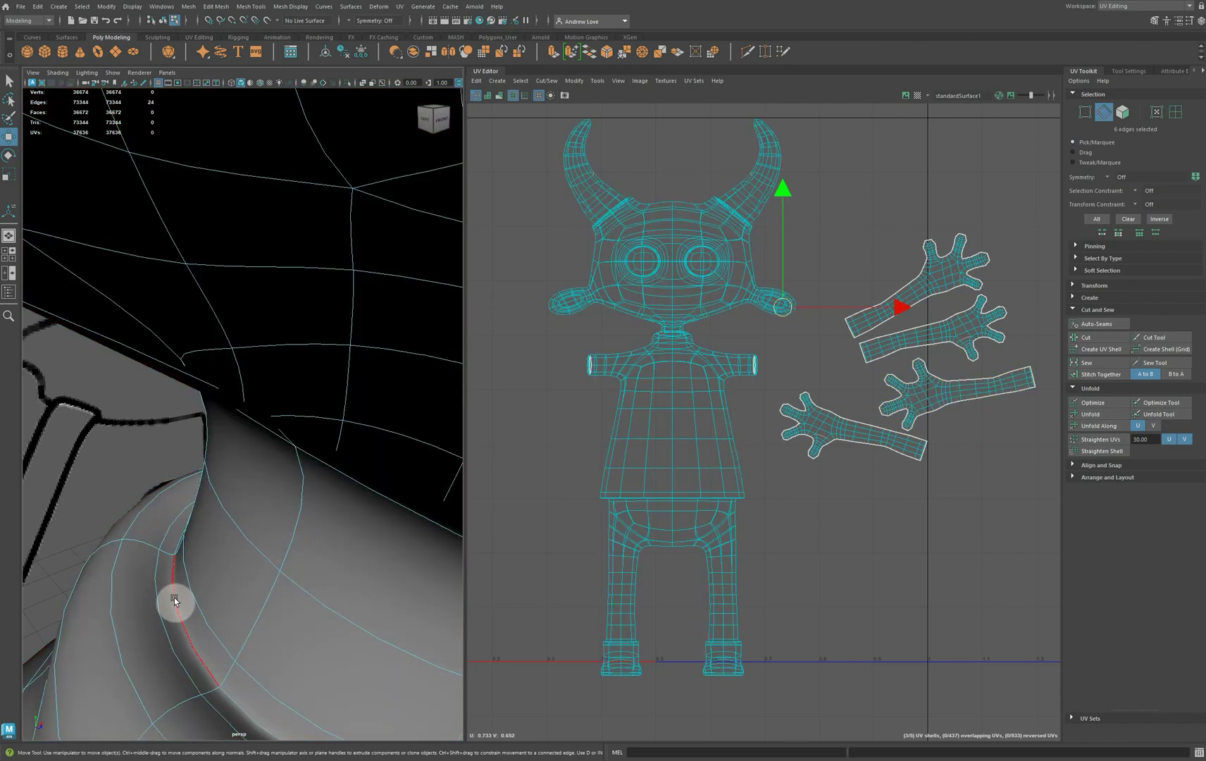
double_click(175, 599)
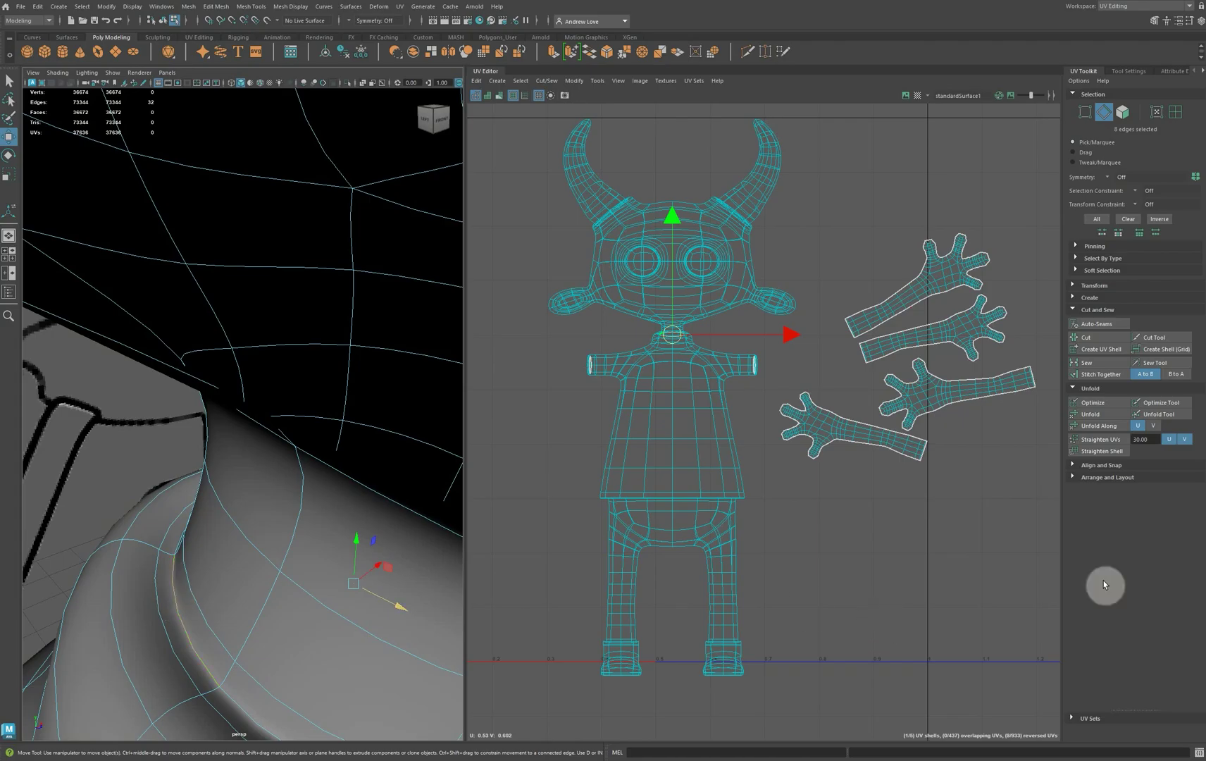
left_click(1105, 341)
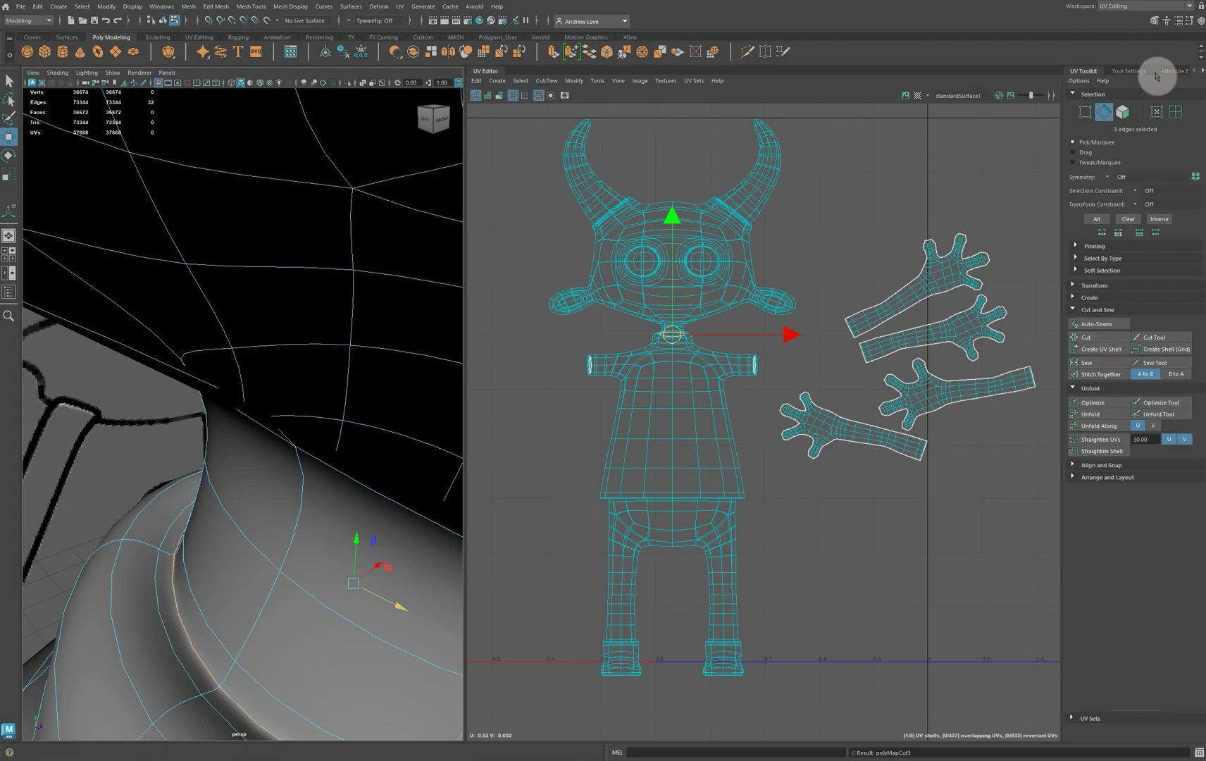
Select the head and horns as one UV shell and move it up, clear of the shirt collar.
left_click(1175, 112)
left_click(703, 262)
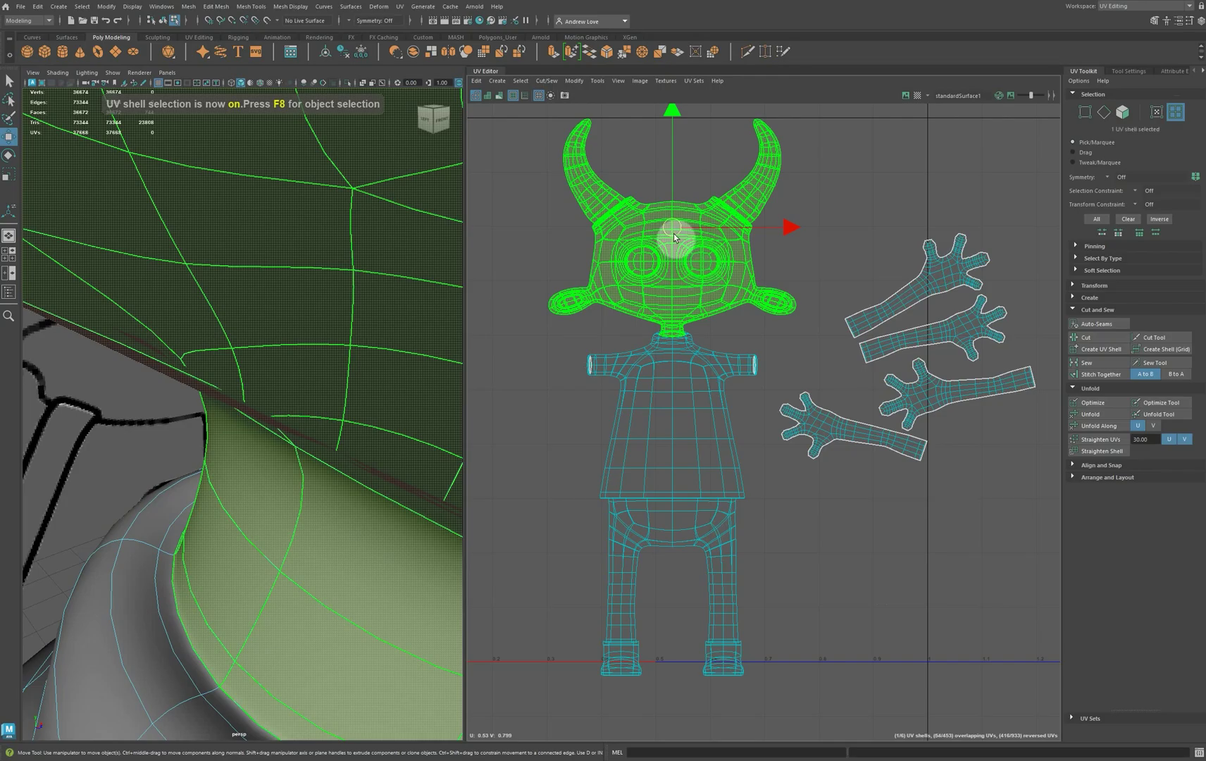
left_click_drag(672, 229, 709, 186)
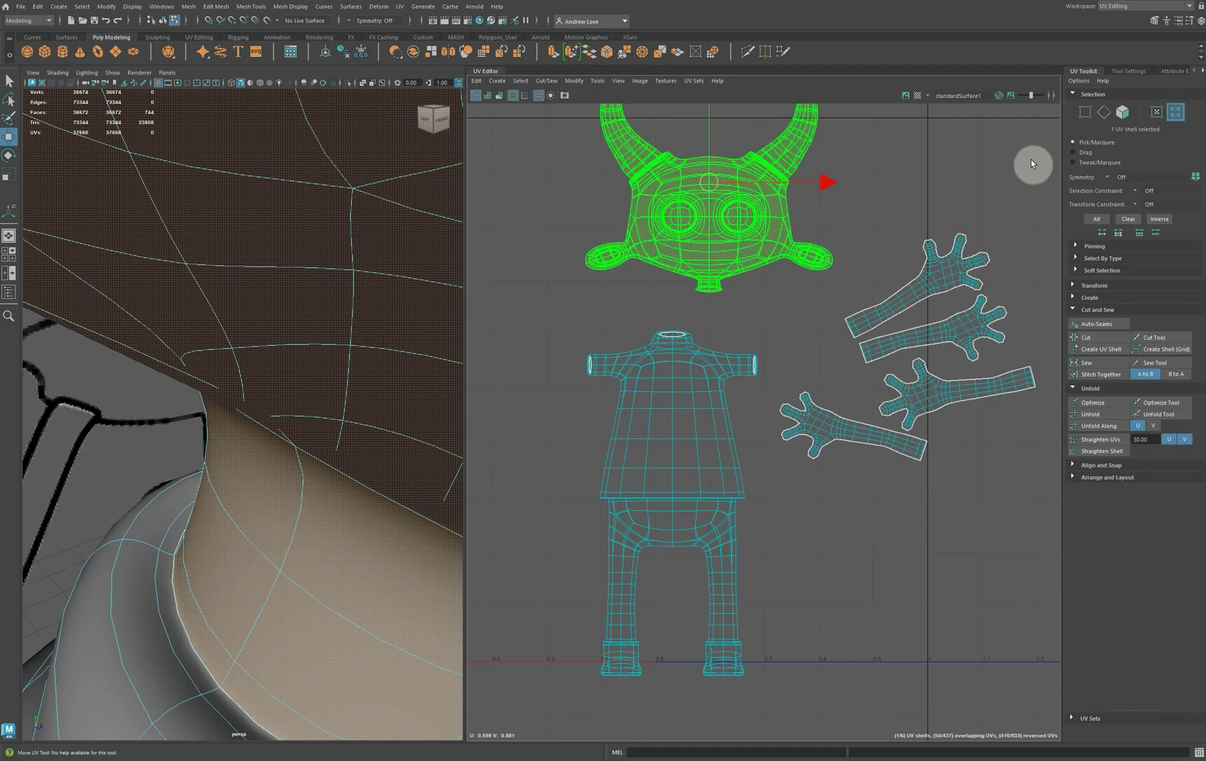
Select the edge loop following the head's outline over the horns and ears, and cut the UVs along it.
left_click(1103, 114)
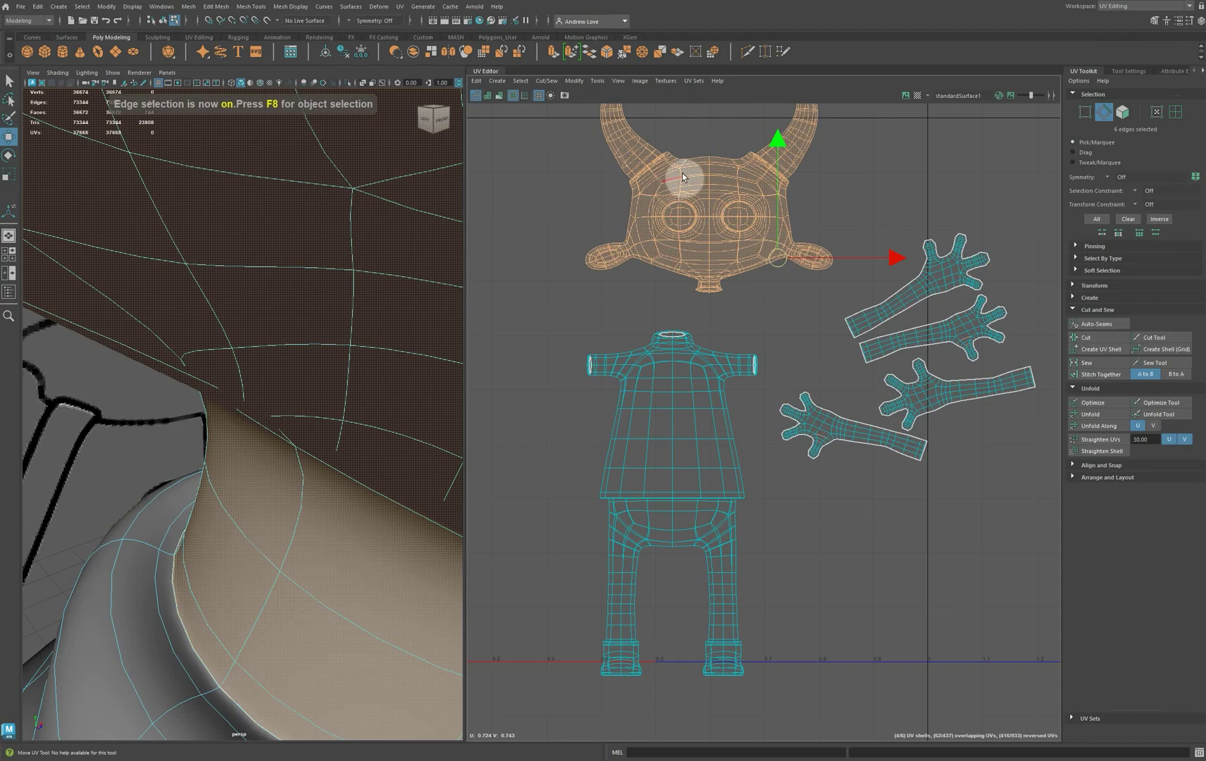
double_click(698, 158)
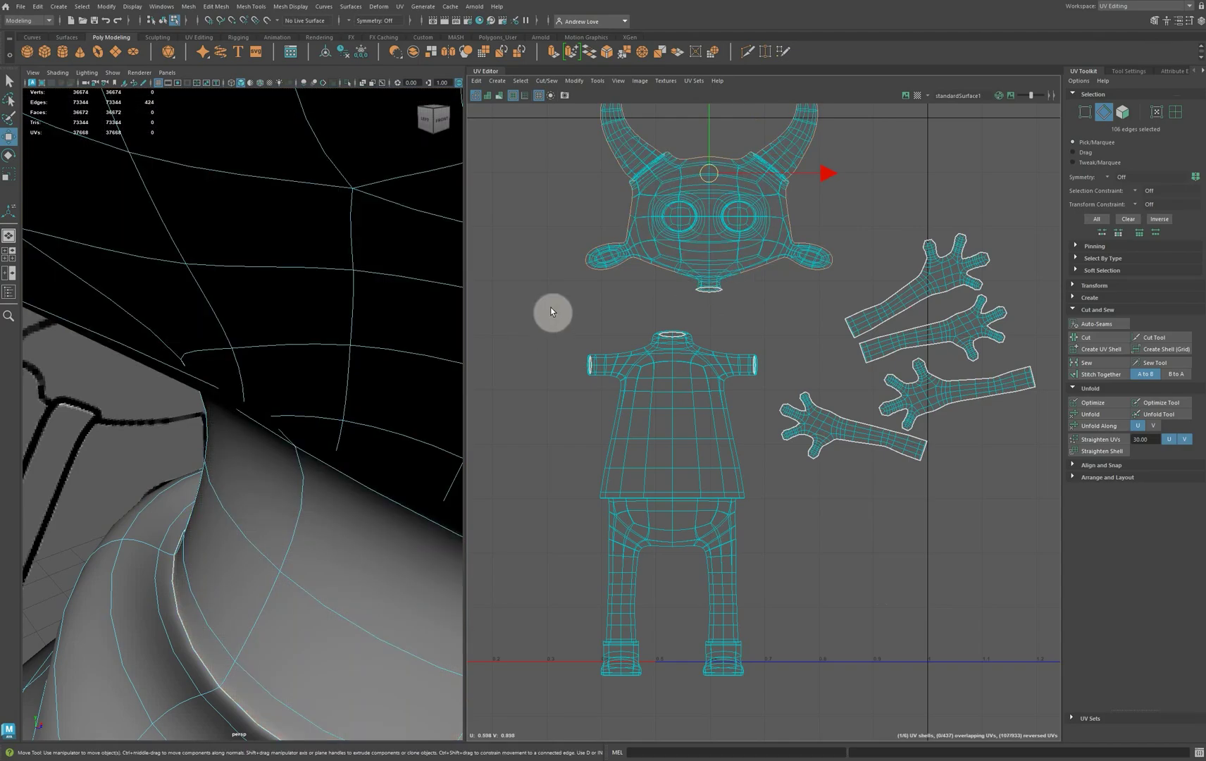
right_click_drag(550, 307, 859, 231, "alt")
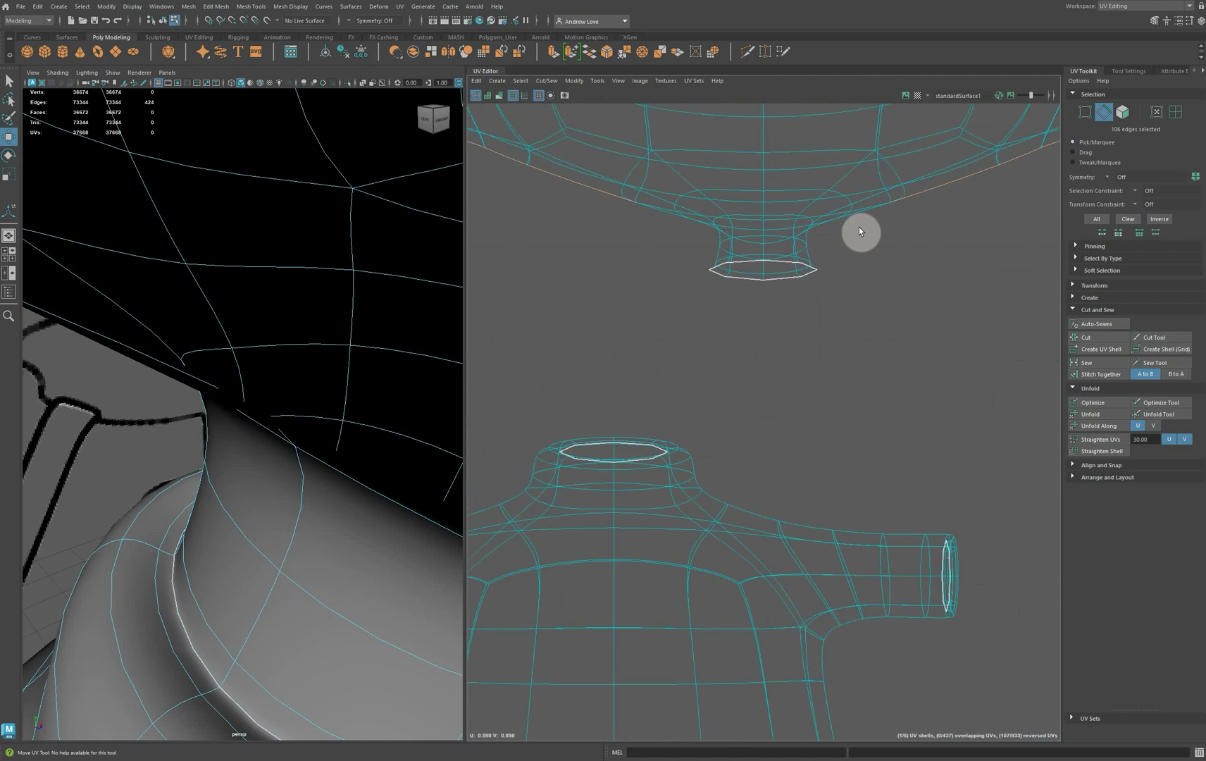
left_click(1090, 338)
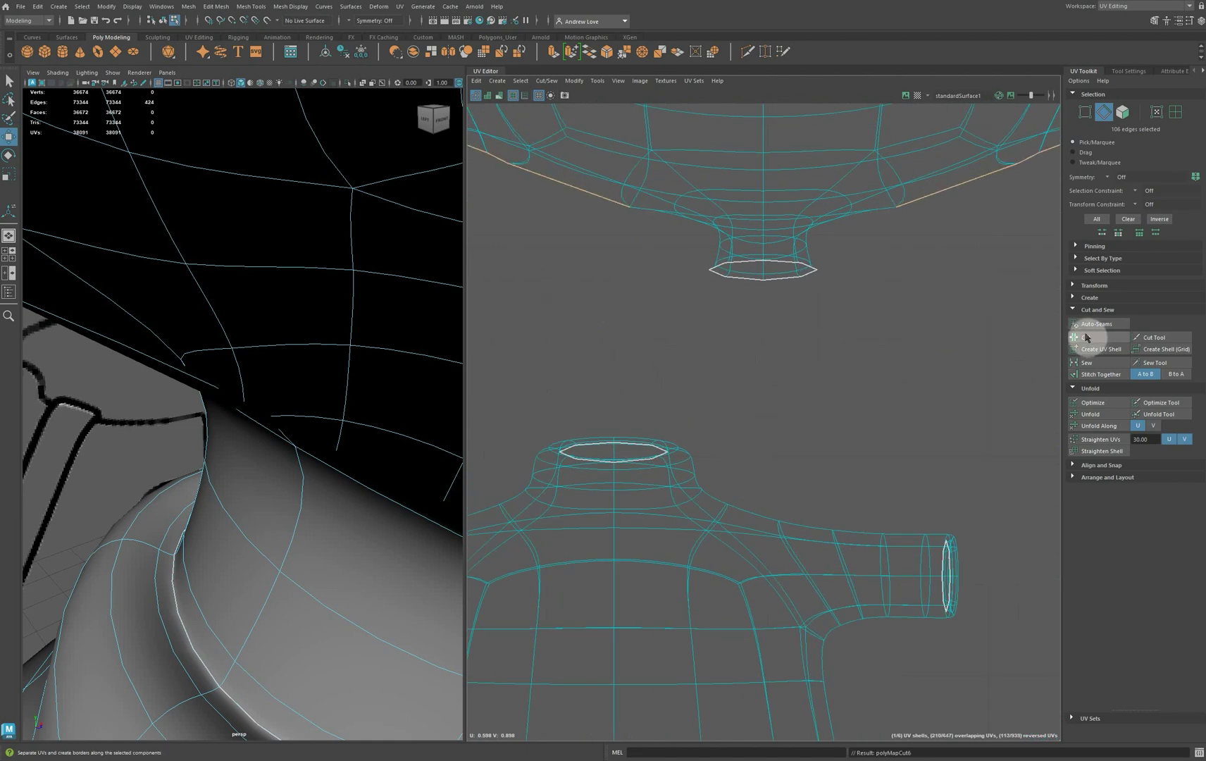
Select the two edges under the head by the neck that bridge the gap in the outline seam, and cut the UVs there.
scroll(408, 339, "down", 5)
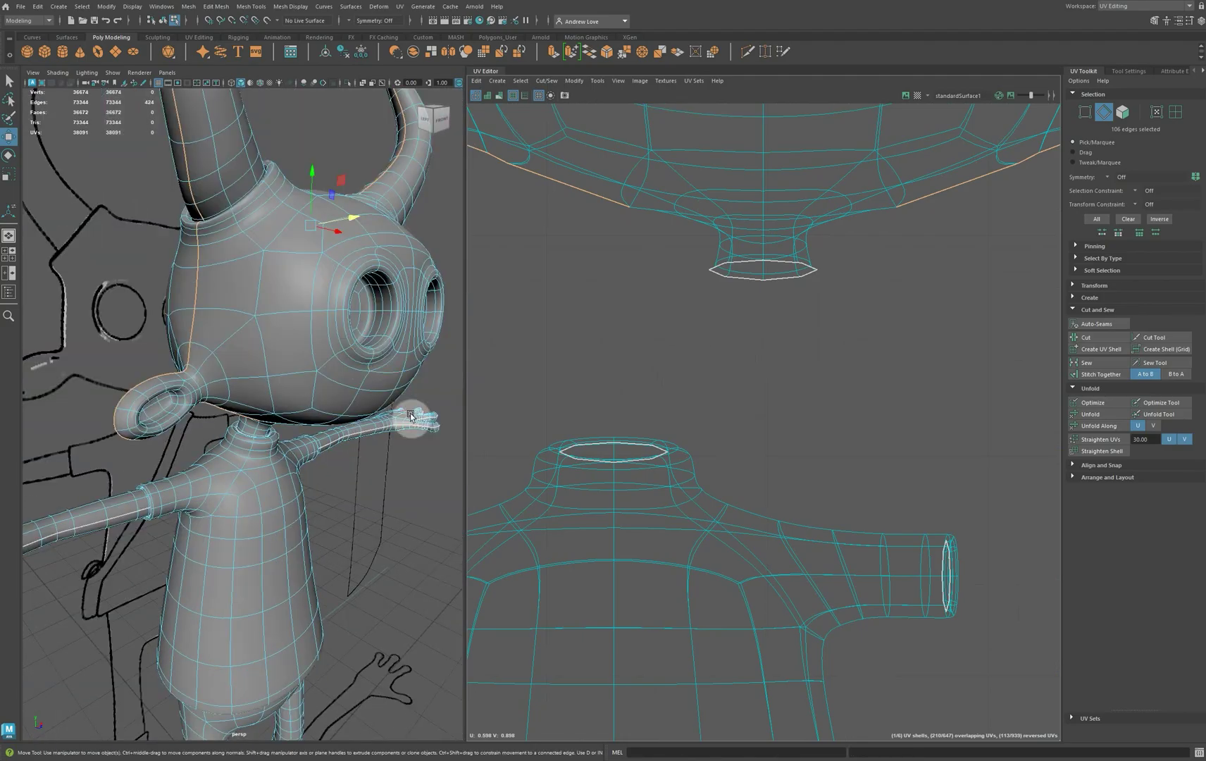
left_click_drag(395, 510, 312, 356, "alt")
left_click(234, 255)
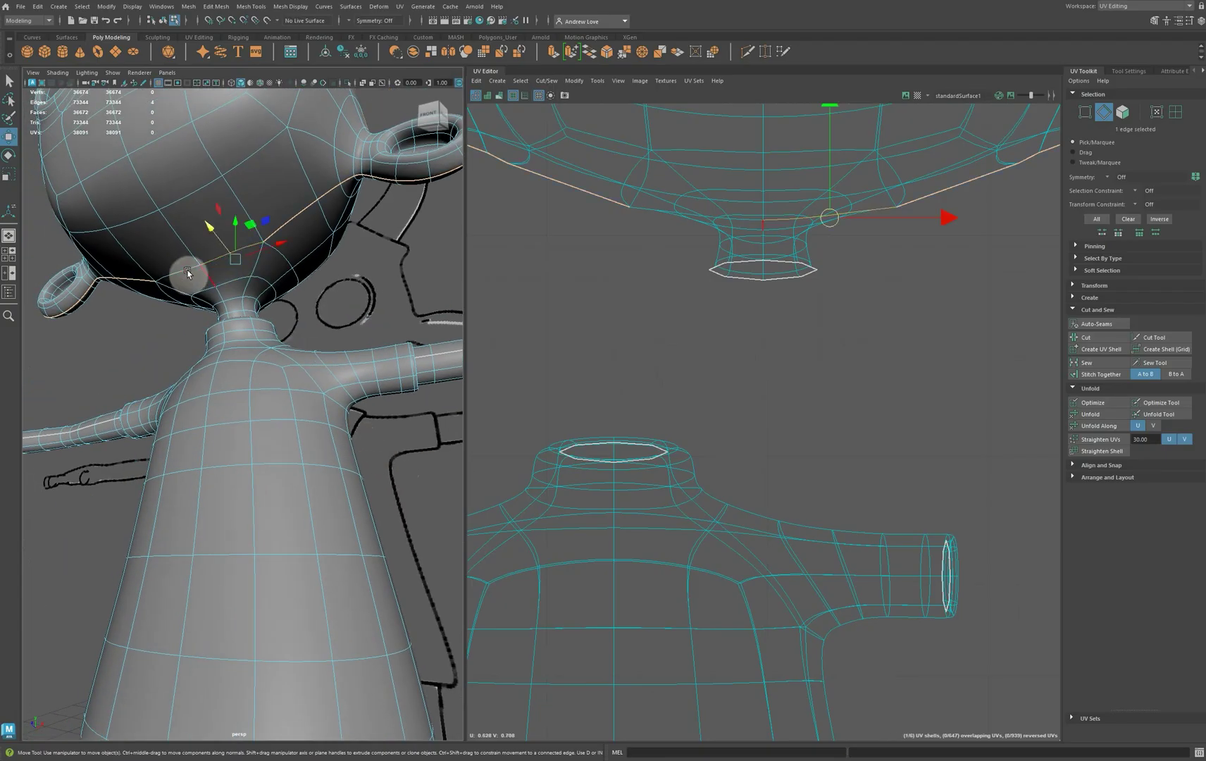
left_click(184, 273, "shift")
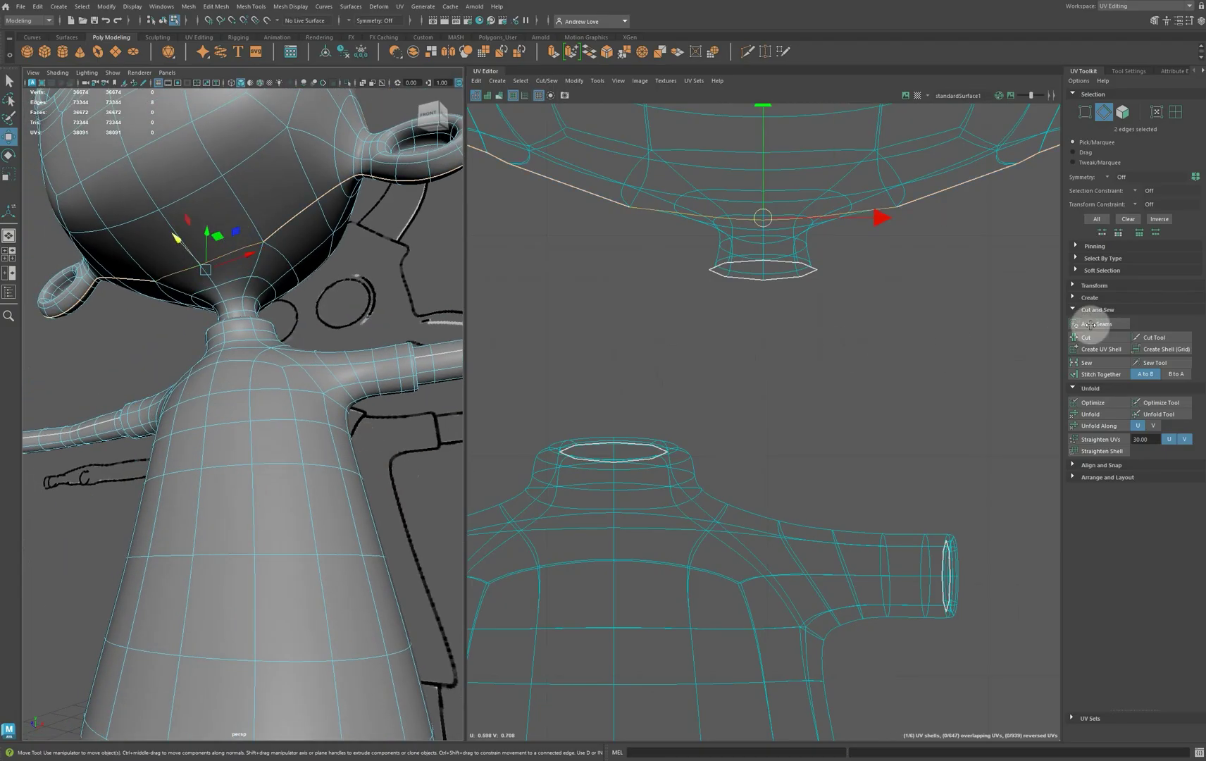
left_click(1093, 341)
scroll(852, 309, "down", 5)
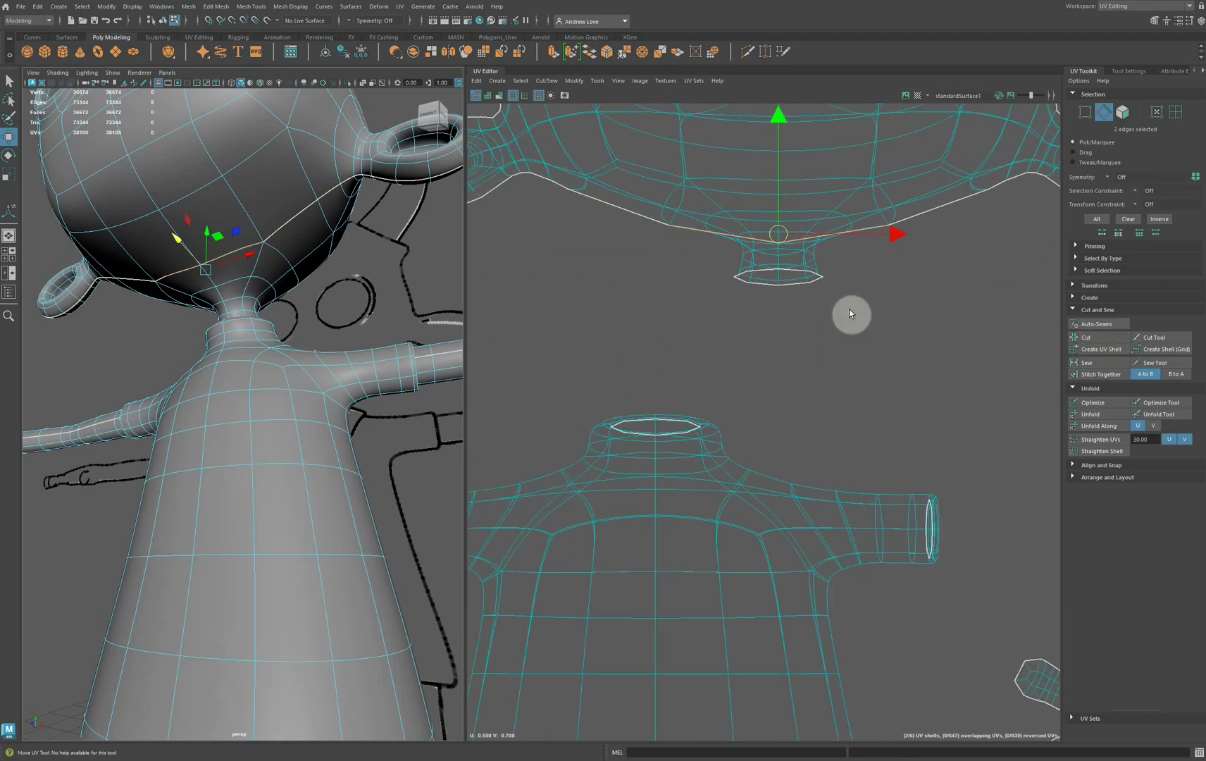
scroll(895, 321, "down", 2)
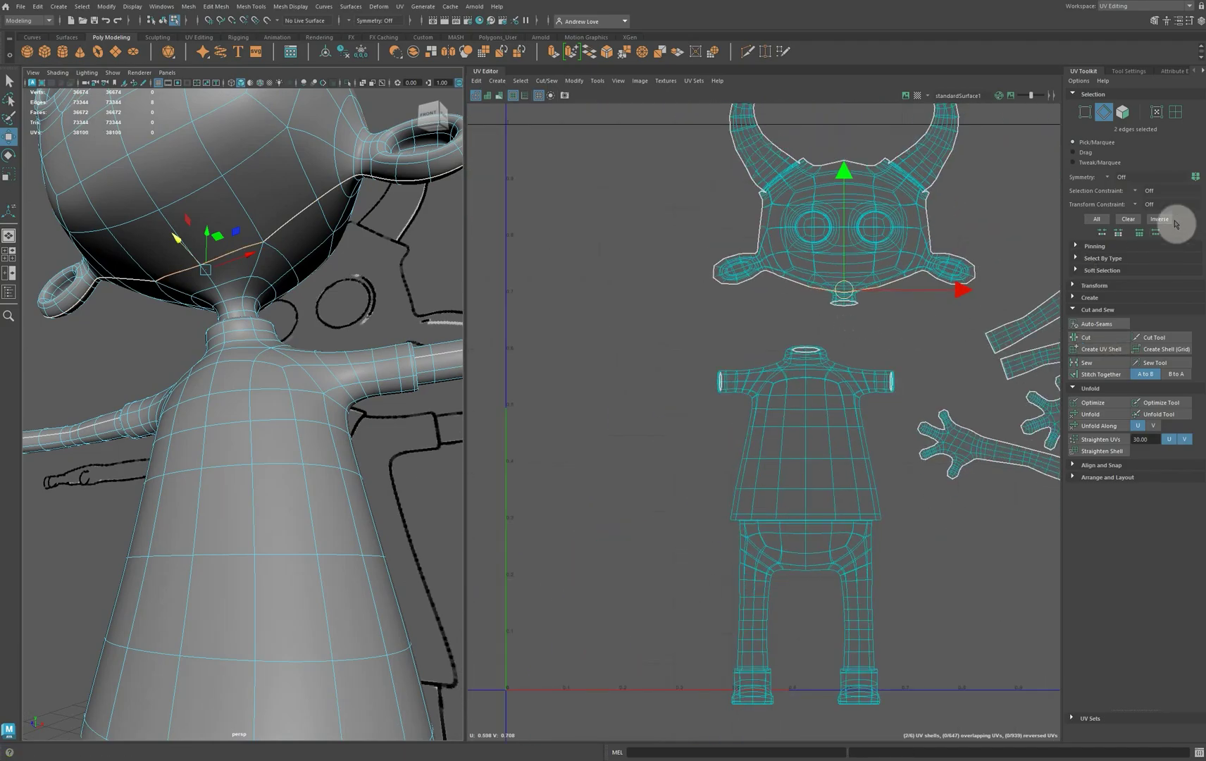
Select the front half of the head as a UV shell and move it clear of the back half.
left_click(1175, 113)
left_click(842, 260)
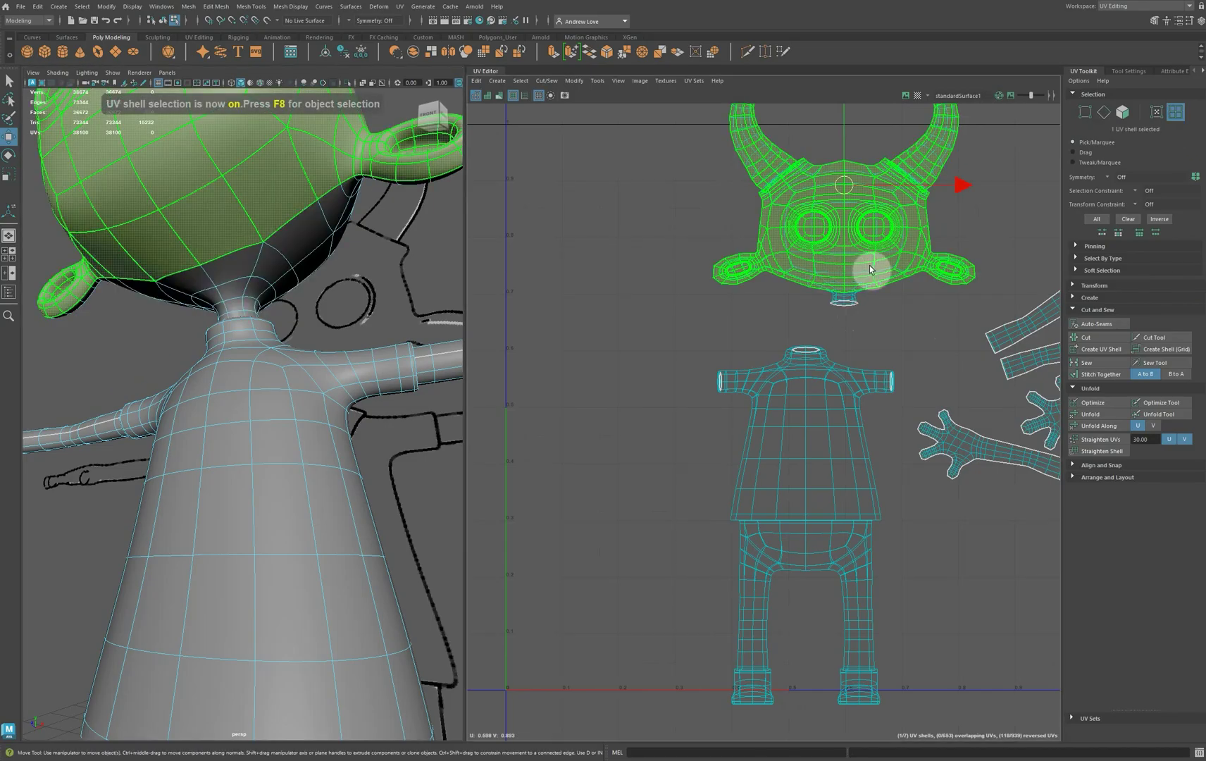
left_click_drag(846, 189, 606, 232)
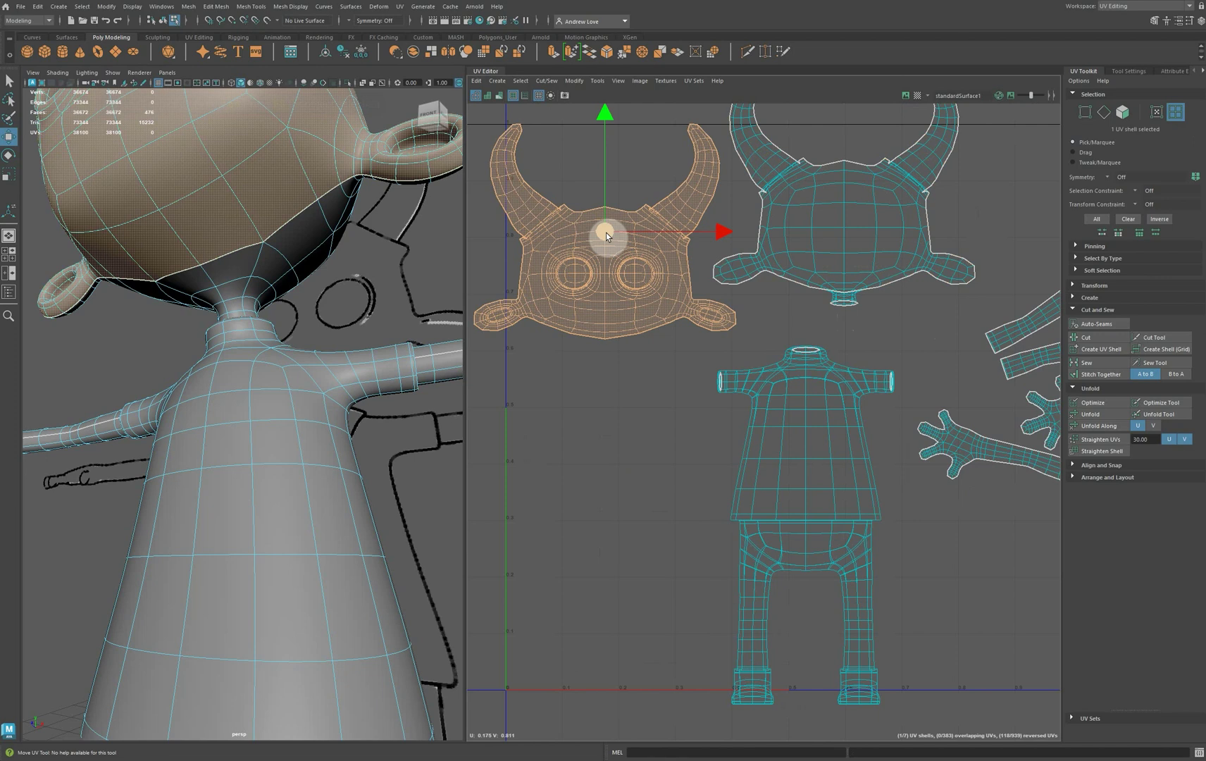
Select the edge loop around the base of one horn, including both sides of the outline seam, and cut the UVs along it.
left_click_drag(336, 293, 312, 371, "alt")
scroll(182, 421, "up", 5)
left_click_drag(83, 429, 120, 453, "alt")
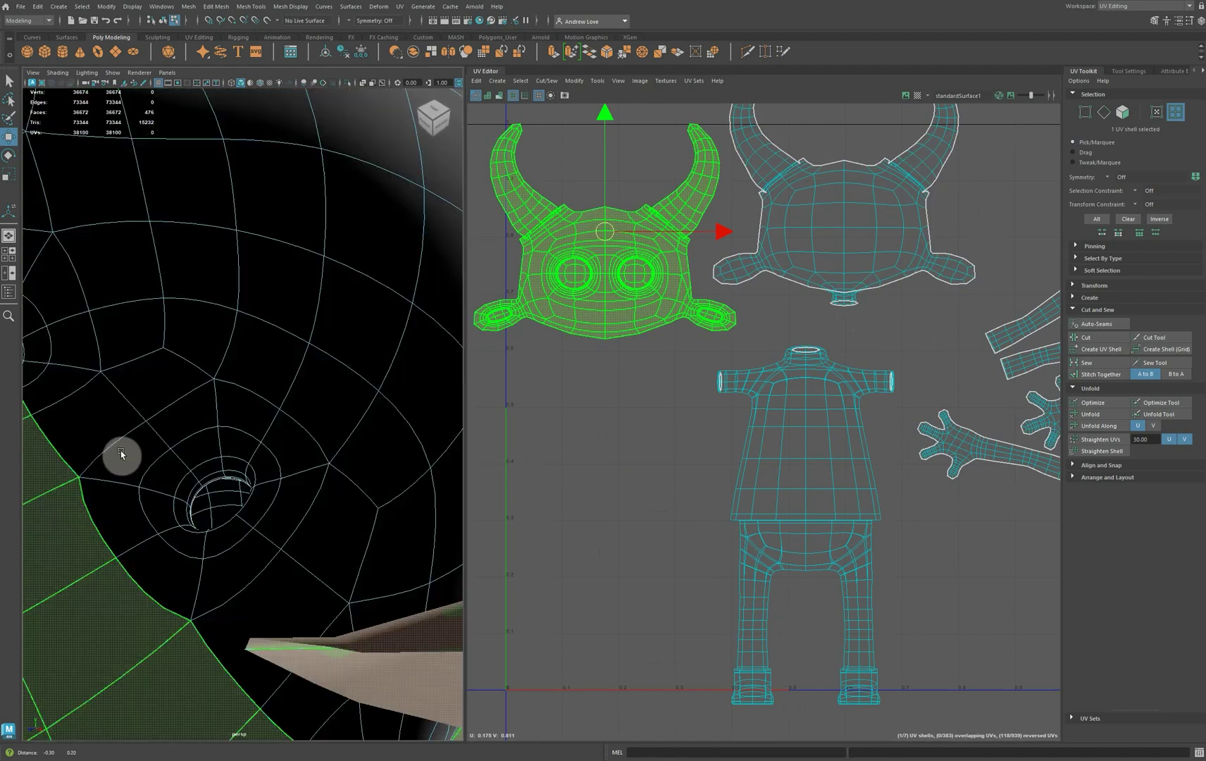
middle_click_drag(121, 453, 120, 430, "alt")
scroll(120, 426, "down", 8)
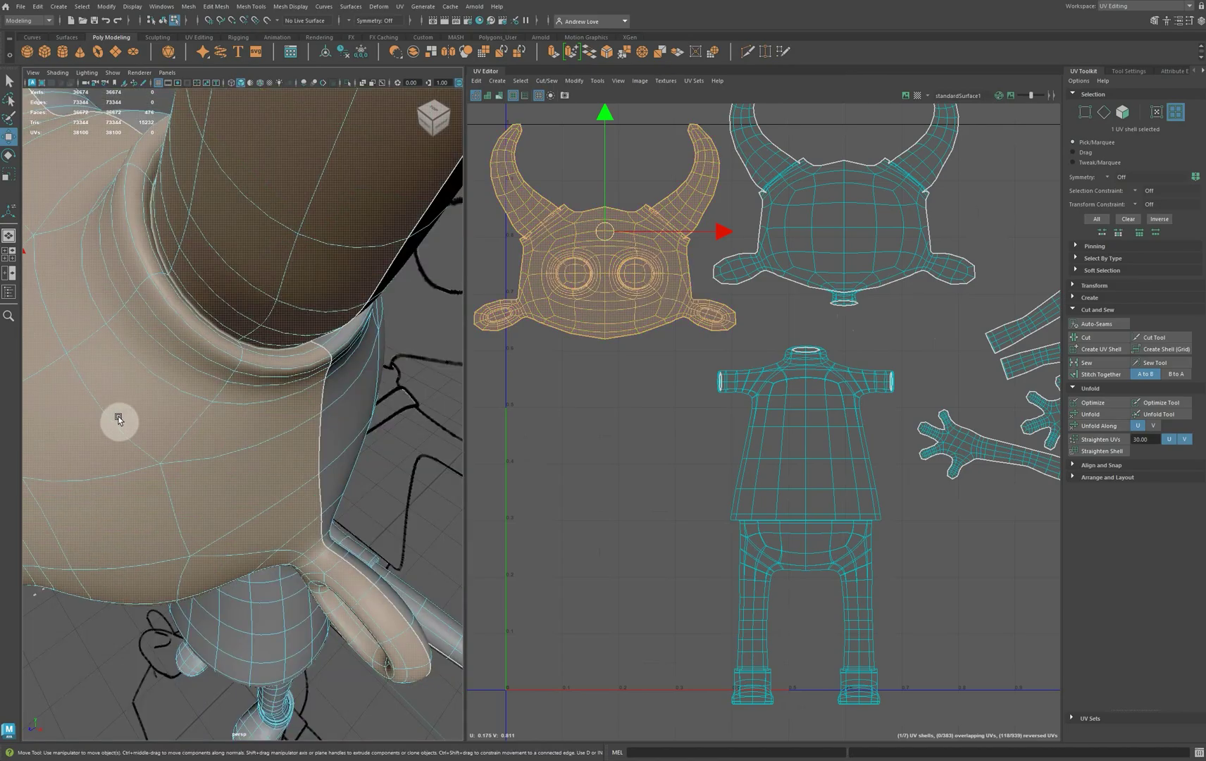
right_click(193, 284)
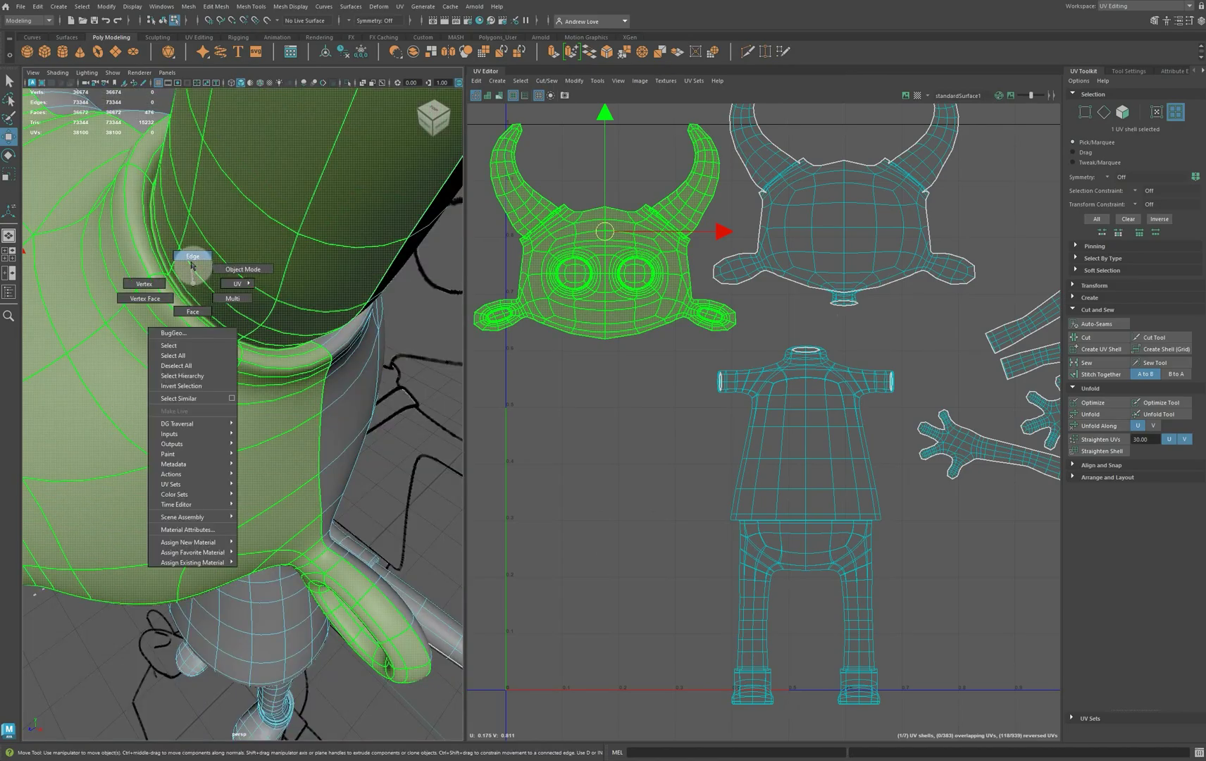
left_click(192, 257)
double_click(156, 266)
double_click(160, 257, "shift")
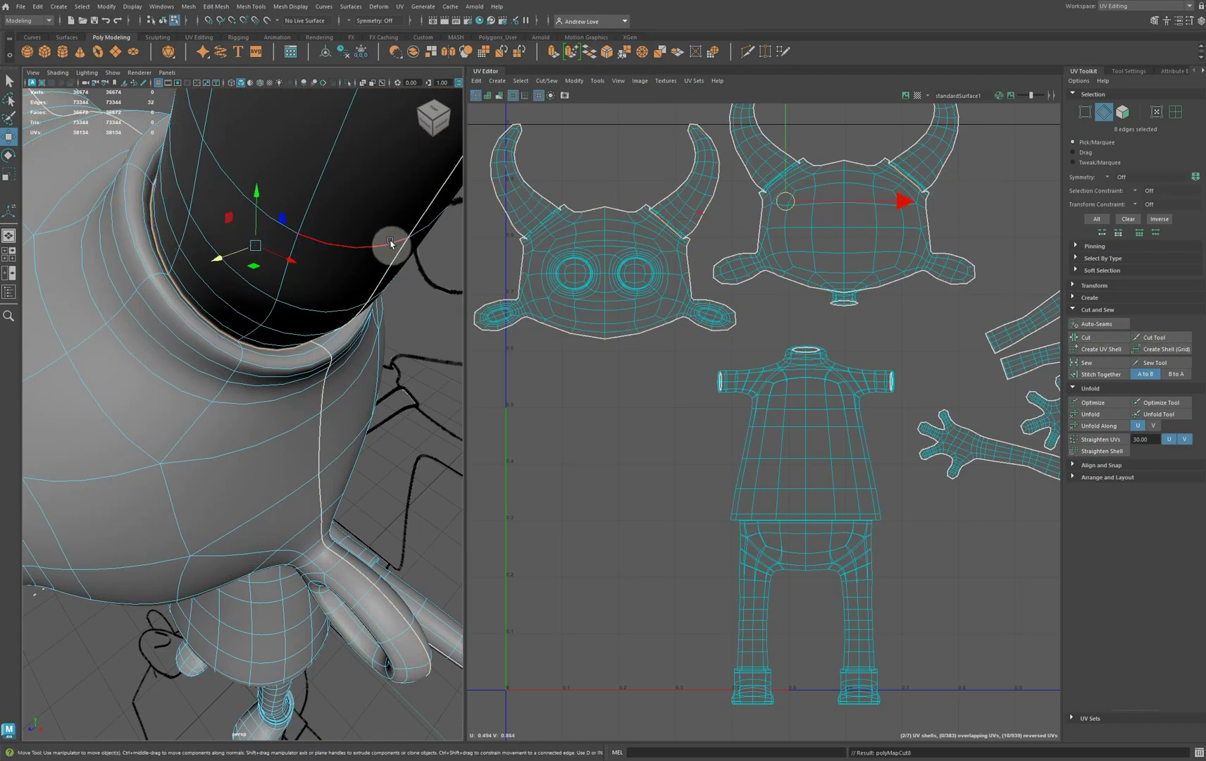
Select the edge loop around the base of the other horn and cut the UVs along it.
left_click_drag(112, 337, 241, 337, "alt")
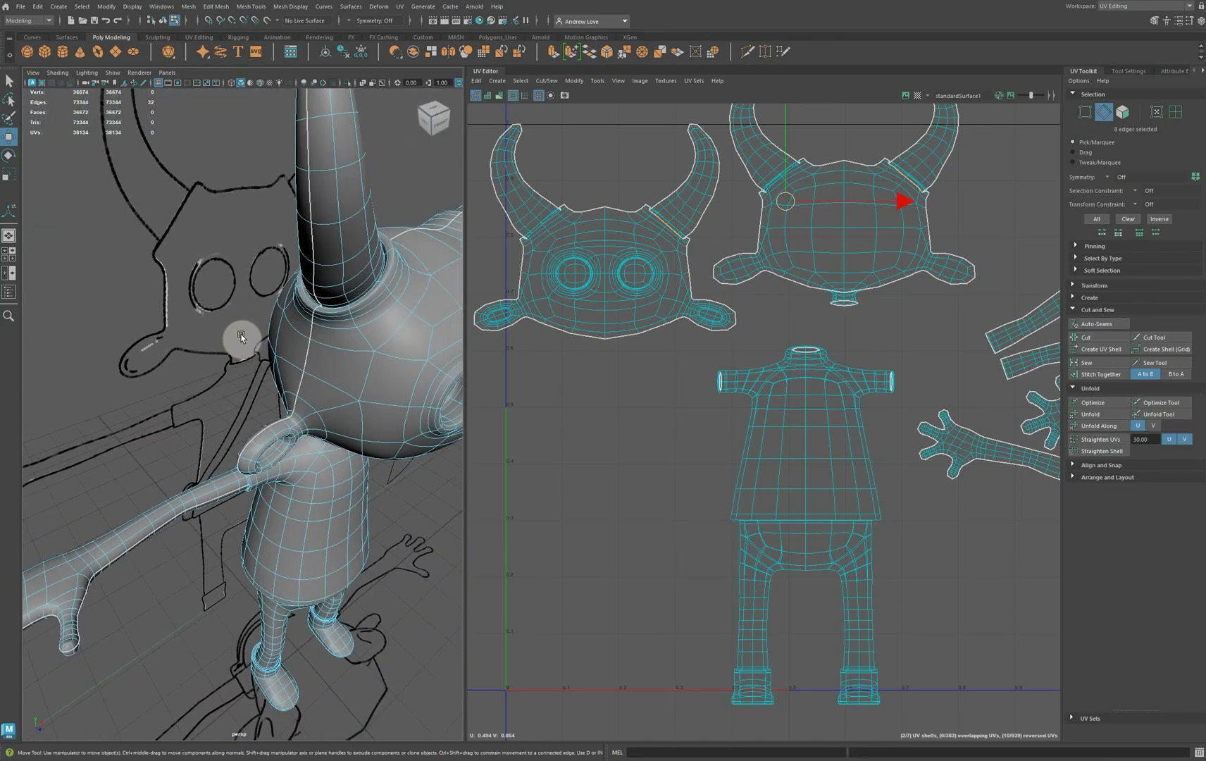
right_click_drag(237, 325, 213, 314, "alt")
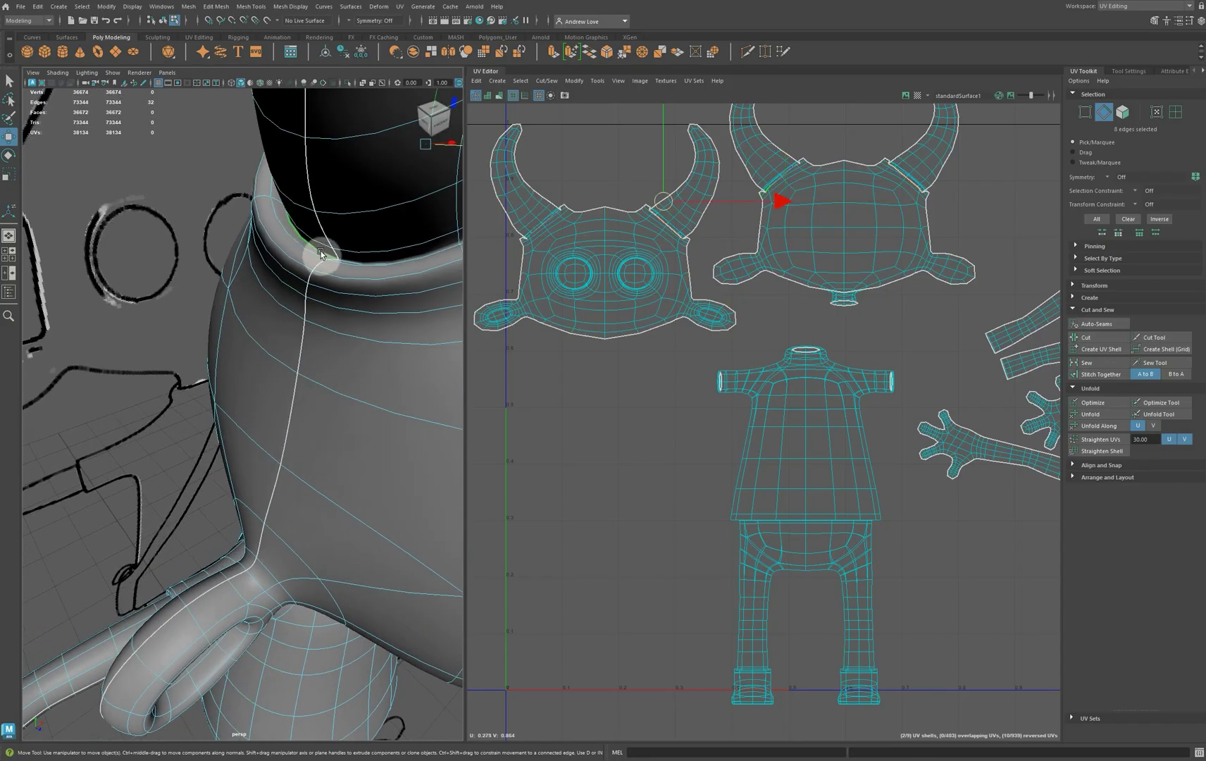
left_click(1122, 343)
Select the outer curved border edges of the right-hand horn in the UV layout and stitch its front and back halves together.
scroll(718, 410, "down", 4)
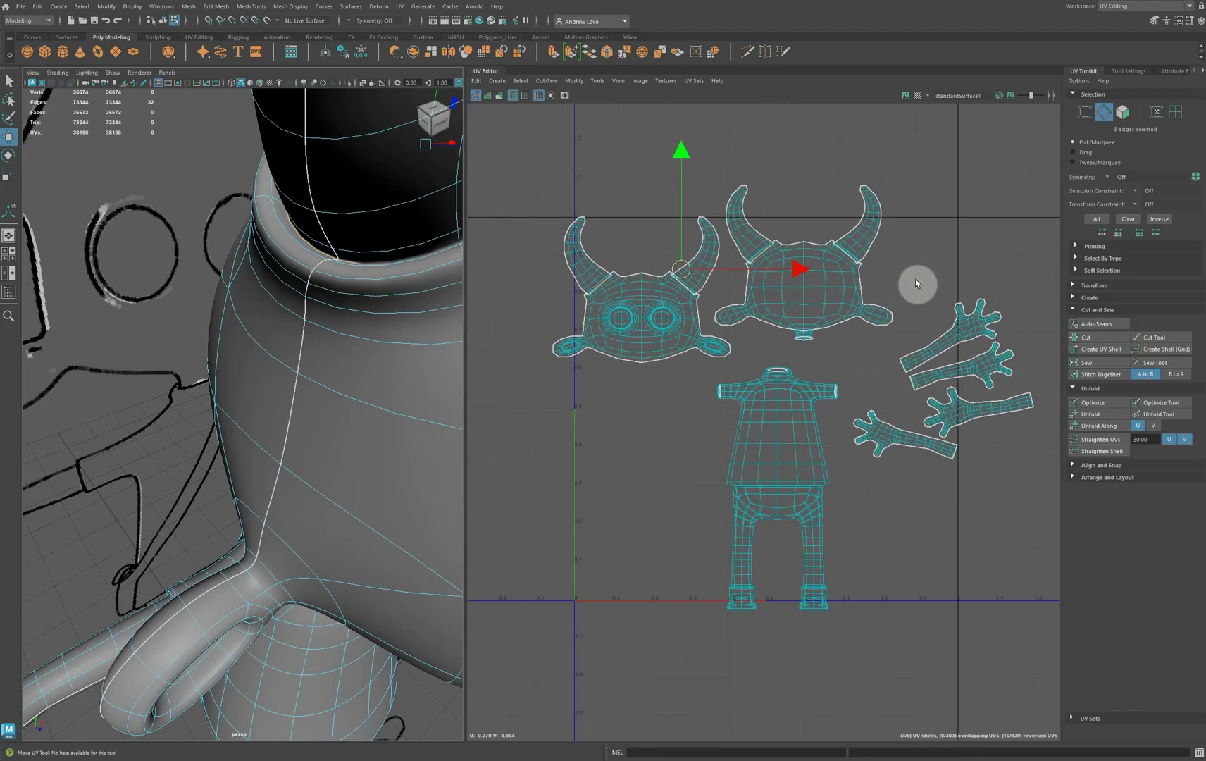
scroll(825, 257, "up", 3)
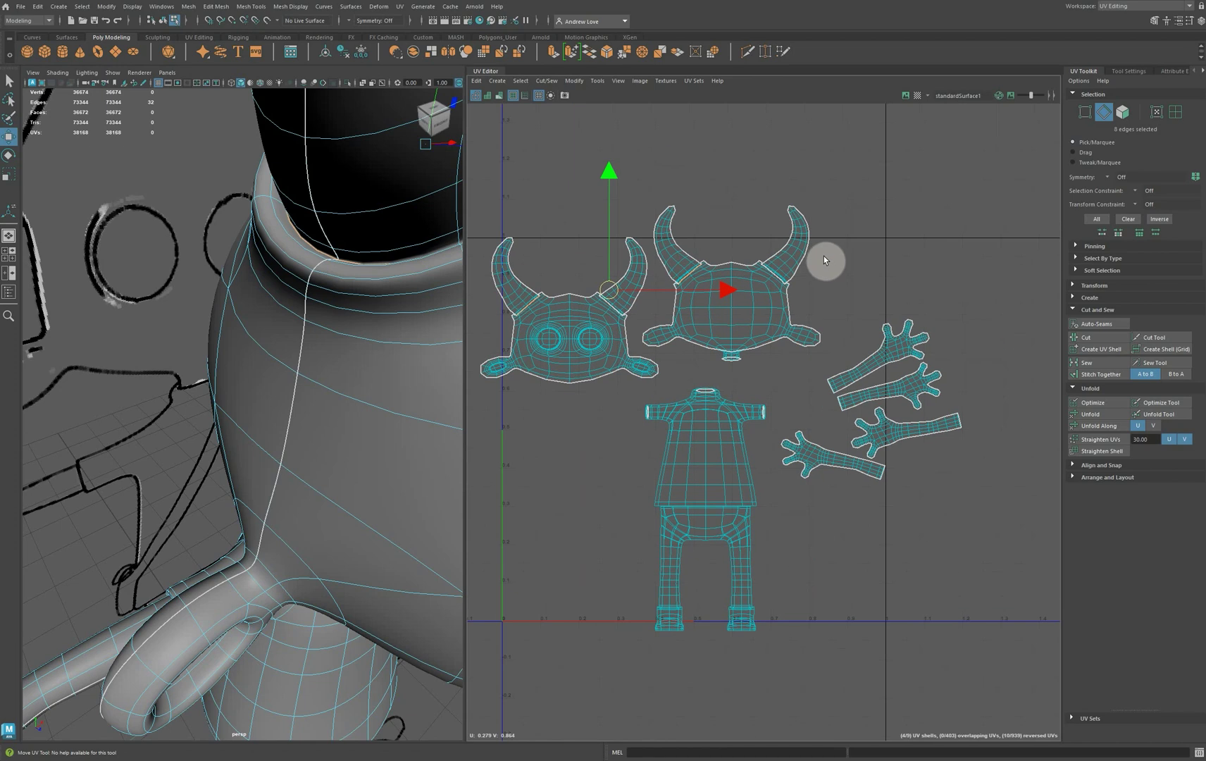
scroll(821, 261, "up", 4)
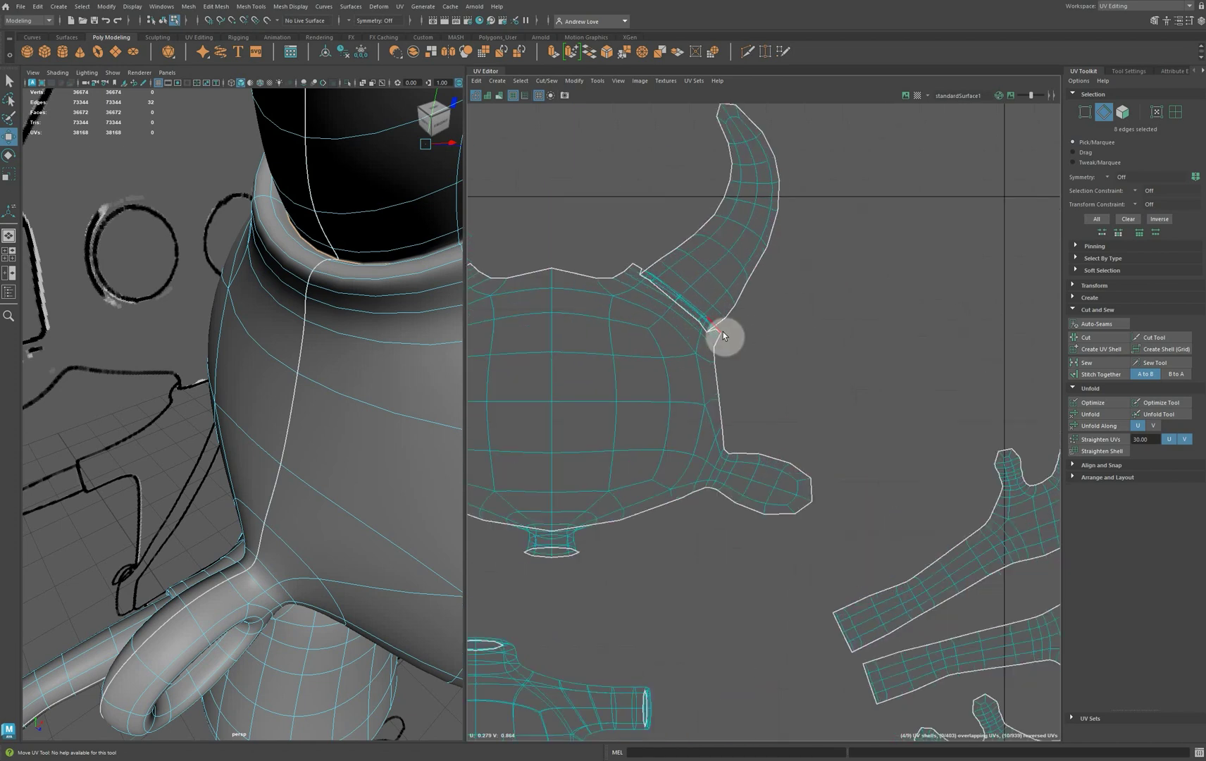
left_click(719, 322)
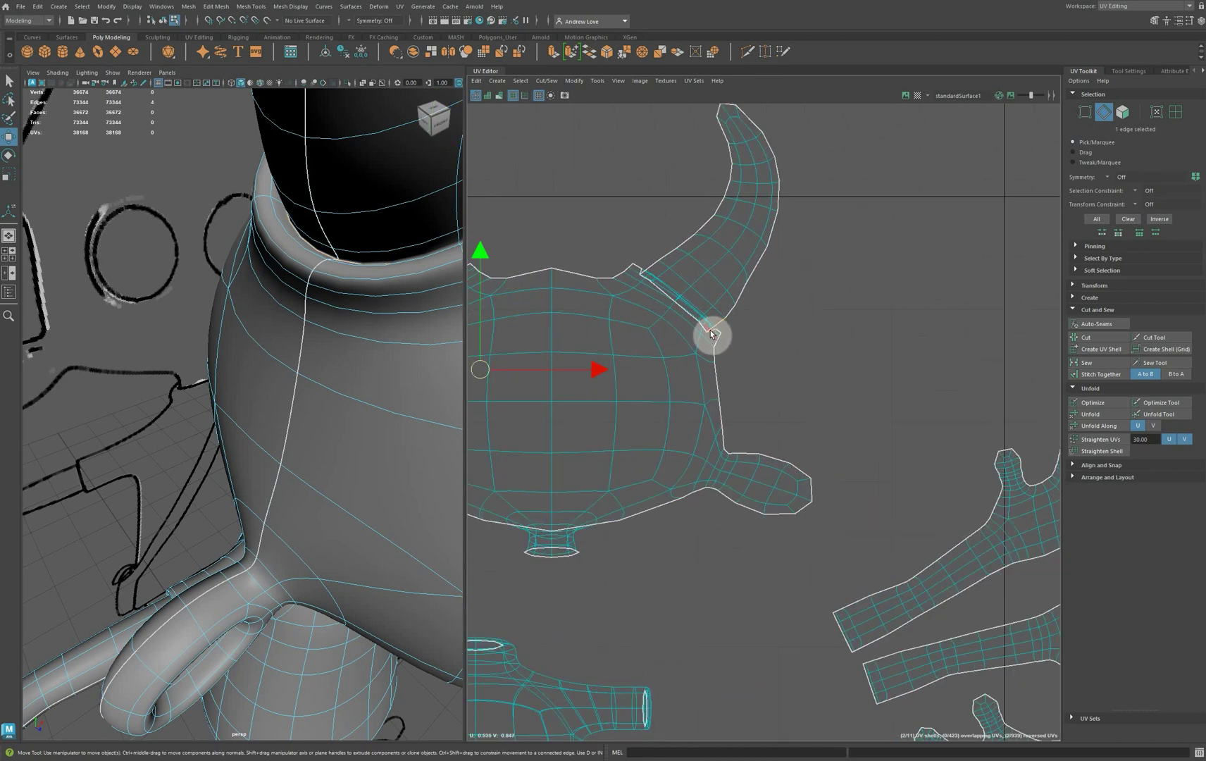
left_click(718, 332)
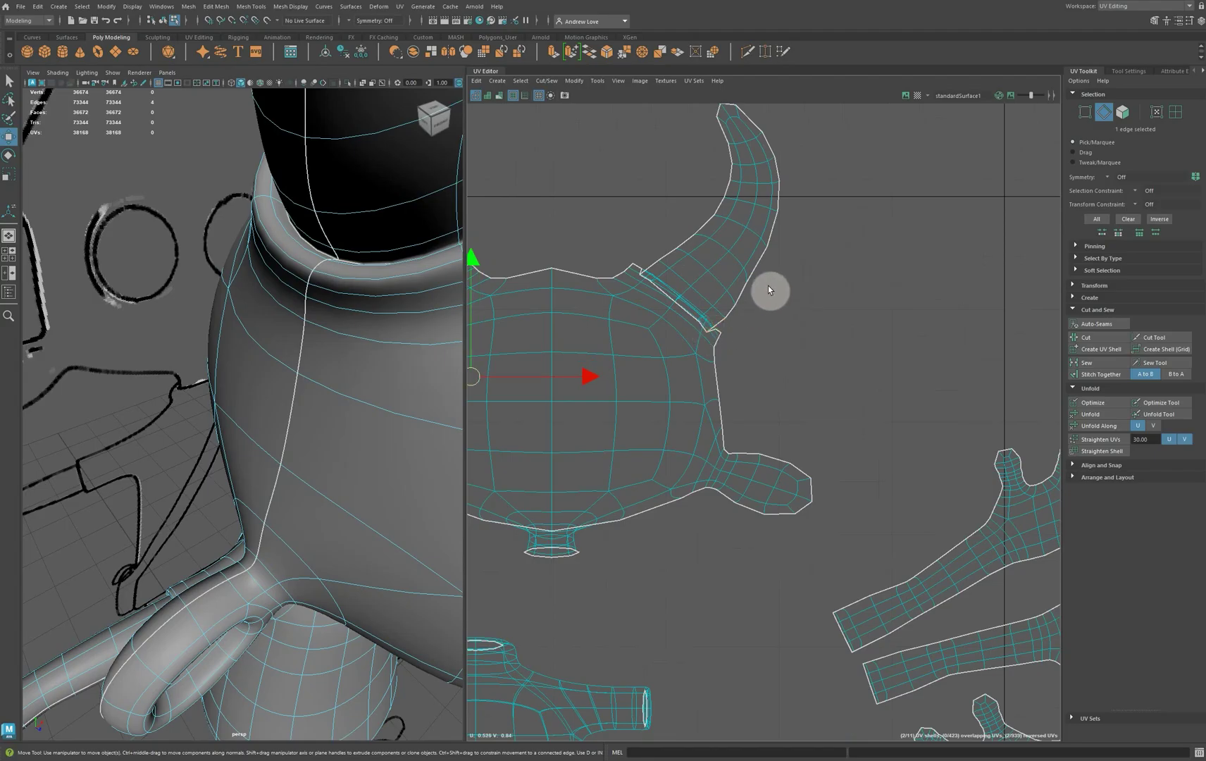
double_click(732, 110)
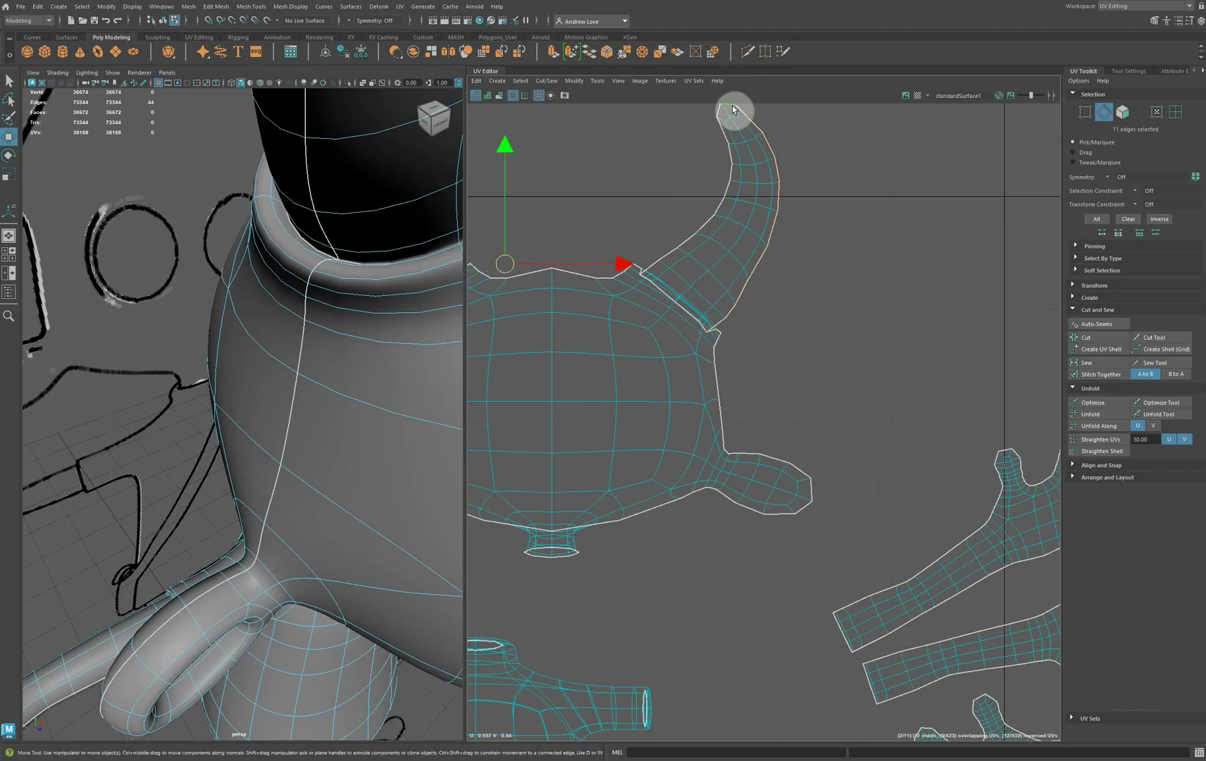
scroll(820, 140, "down", 5)
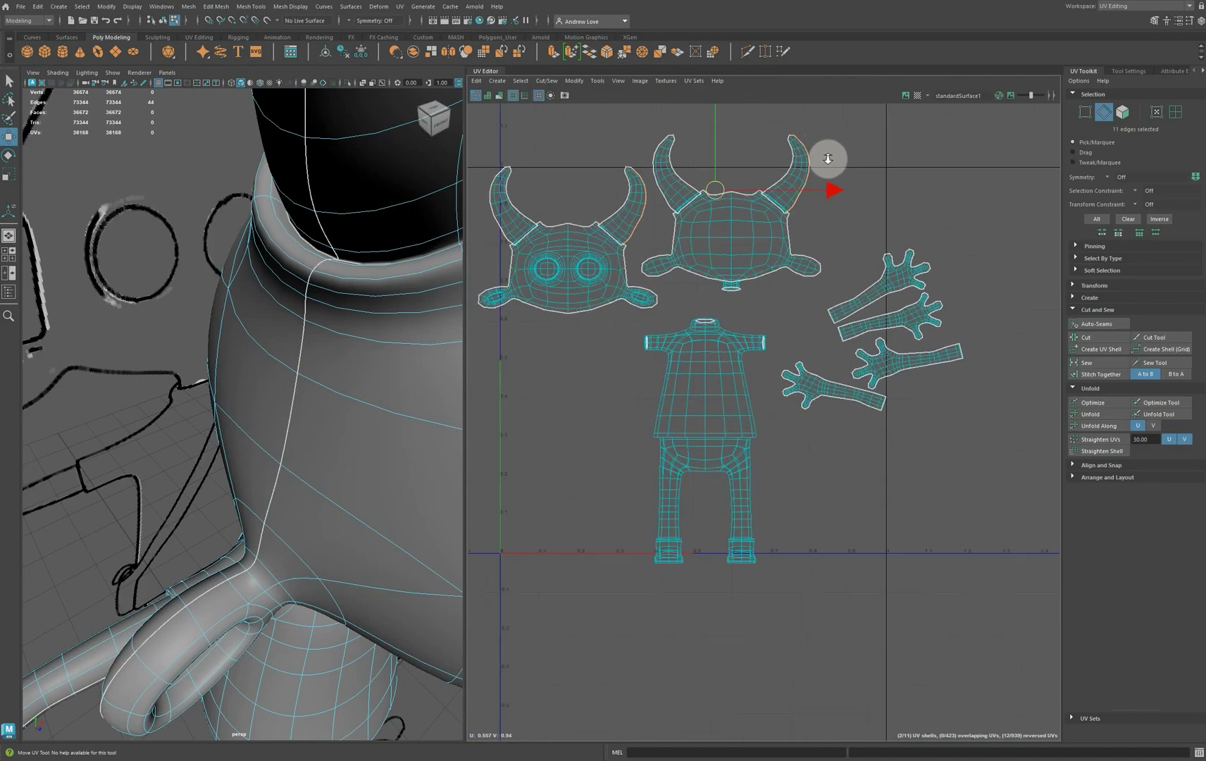
left_click(1101, 375)
Select the stitched right-hand horn as a UV shell, move it out above the arm shells and unfold it.
left_click_drag(625, 209, 803, 196)
key("ctrl+z")
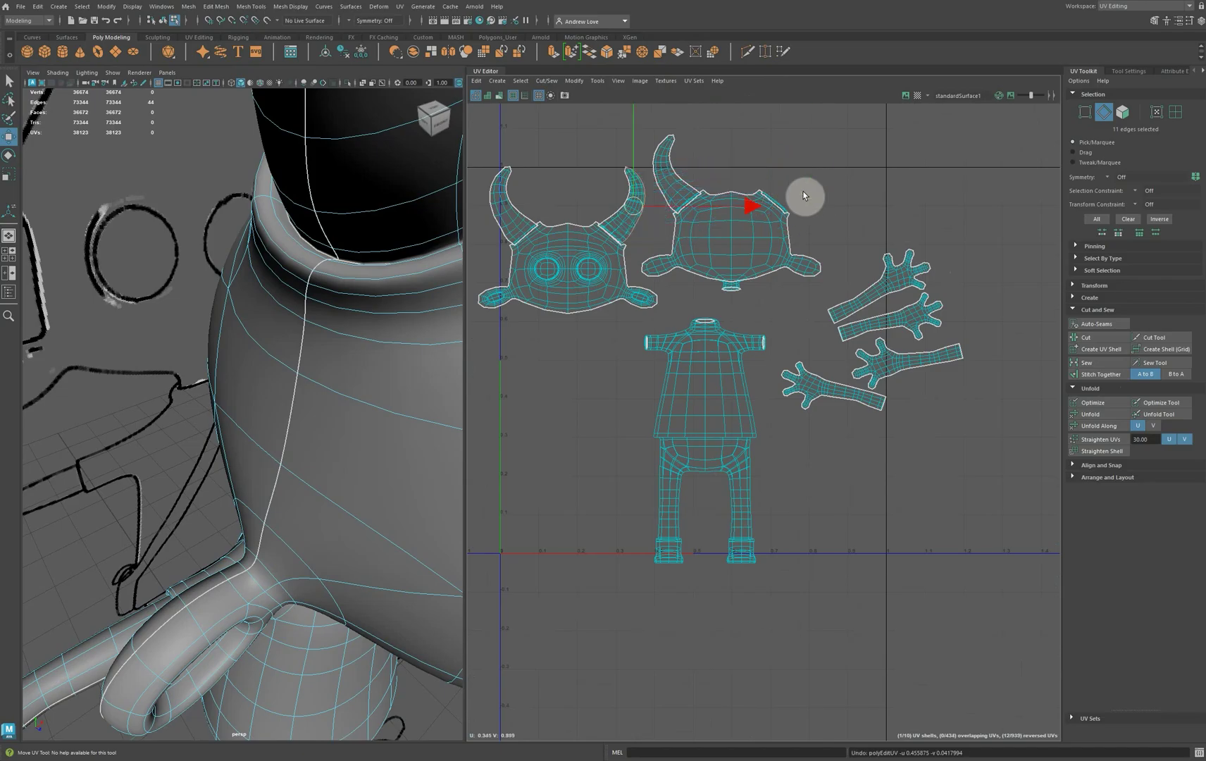
left_click(1175, 111)
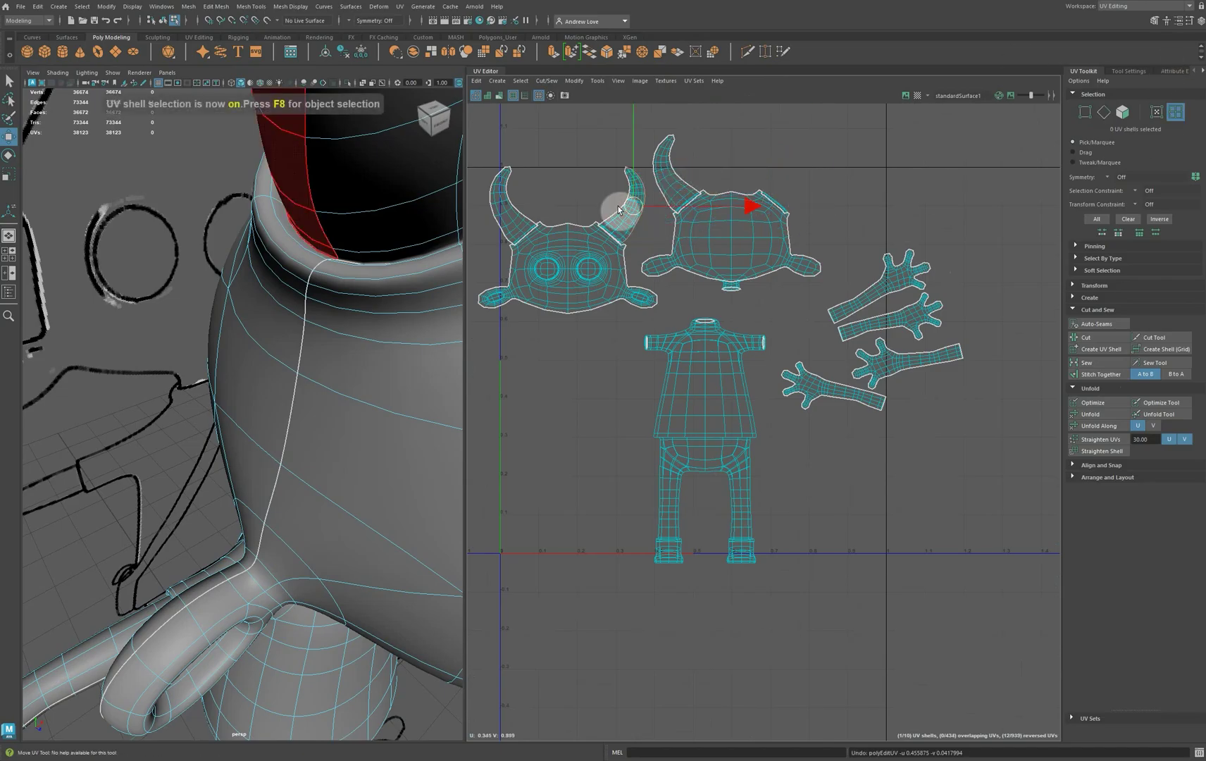
left_click_drag(624, 212, 894, 193)
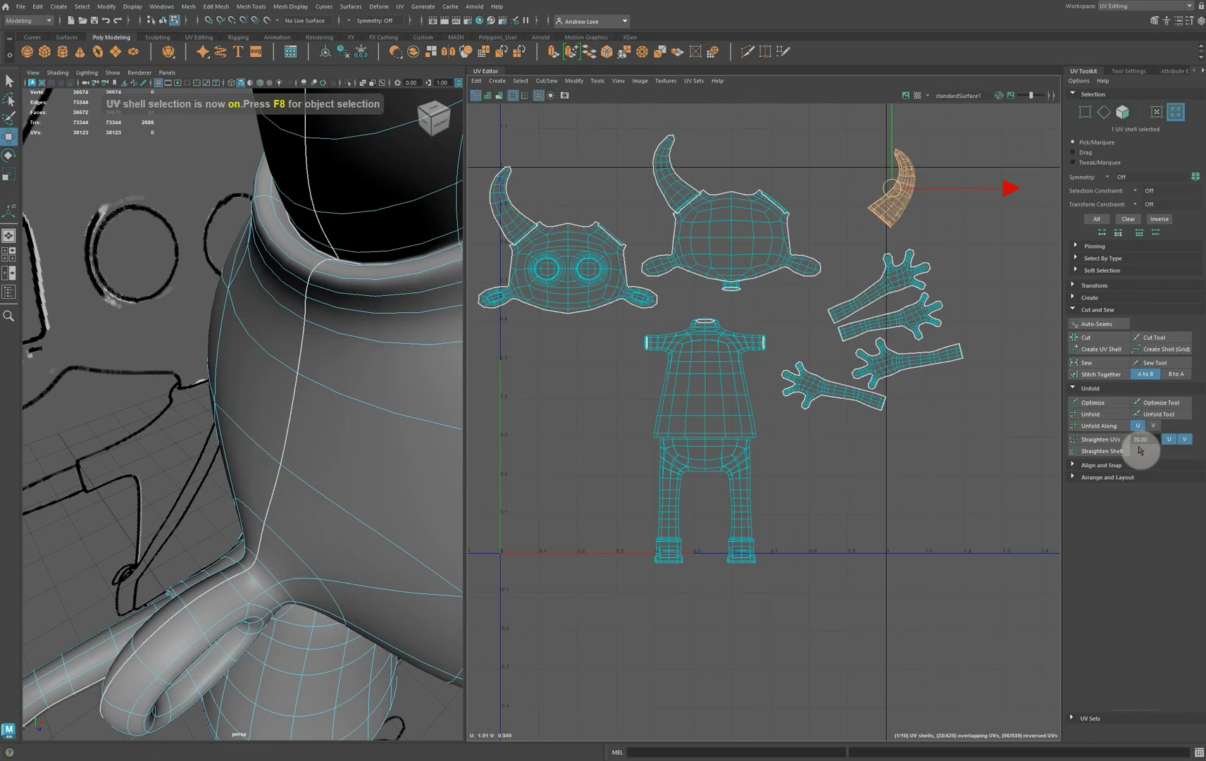
left_click(1090, 414)
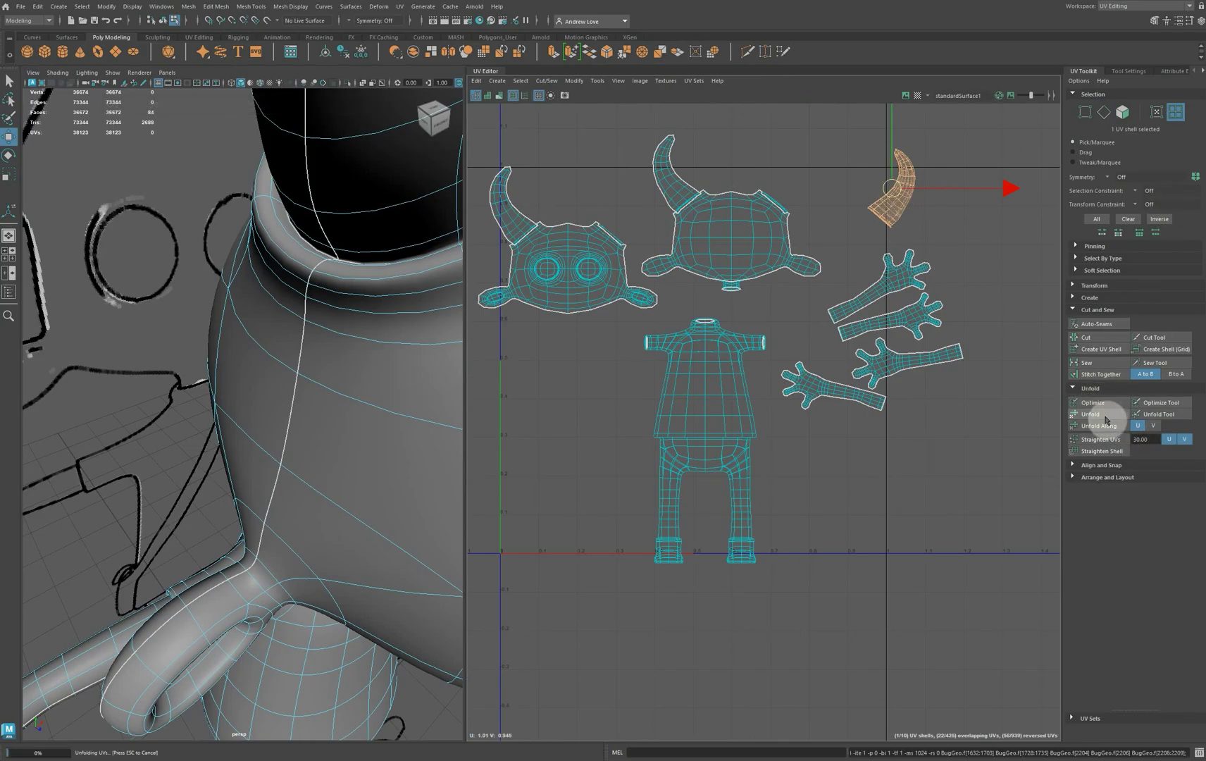
left_click(813, 174)
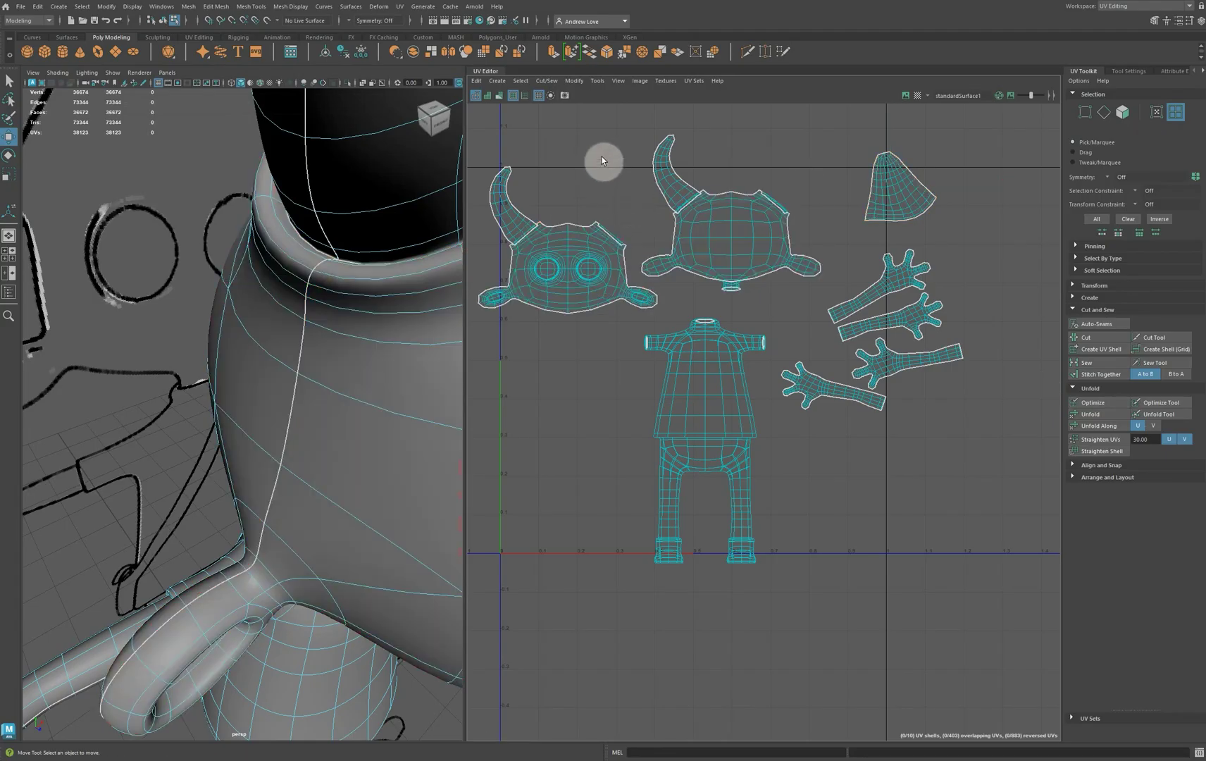
Select the outer curved border edges of the remaining left-hand horn and stitch its front and back halves together.
scroll(646, 213, "up", 4)
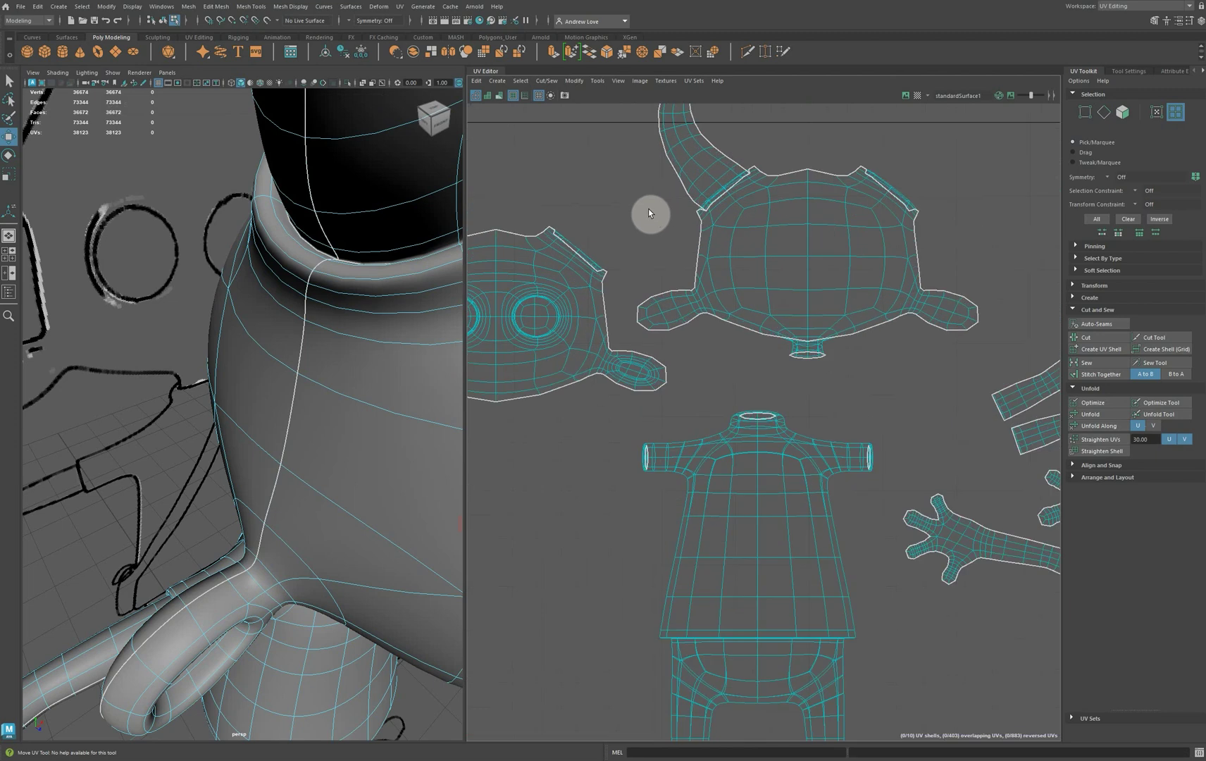
scroll(646, 291, "up", 5)
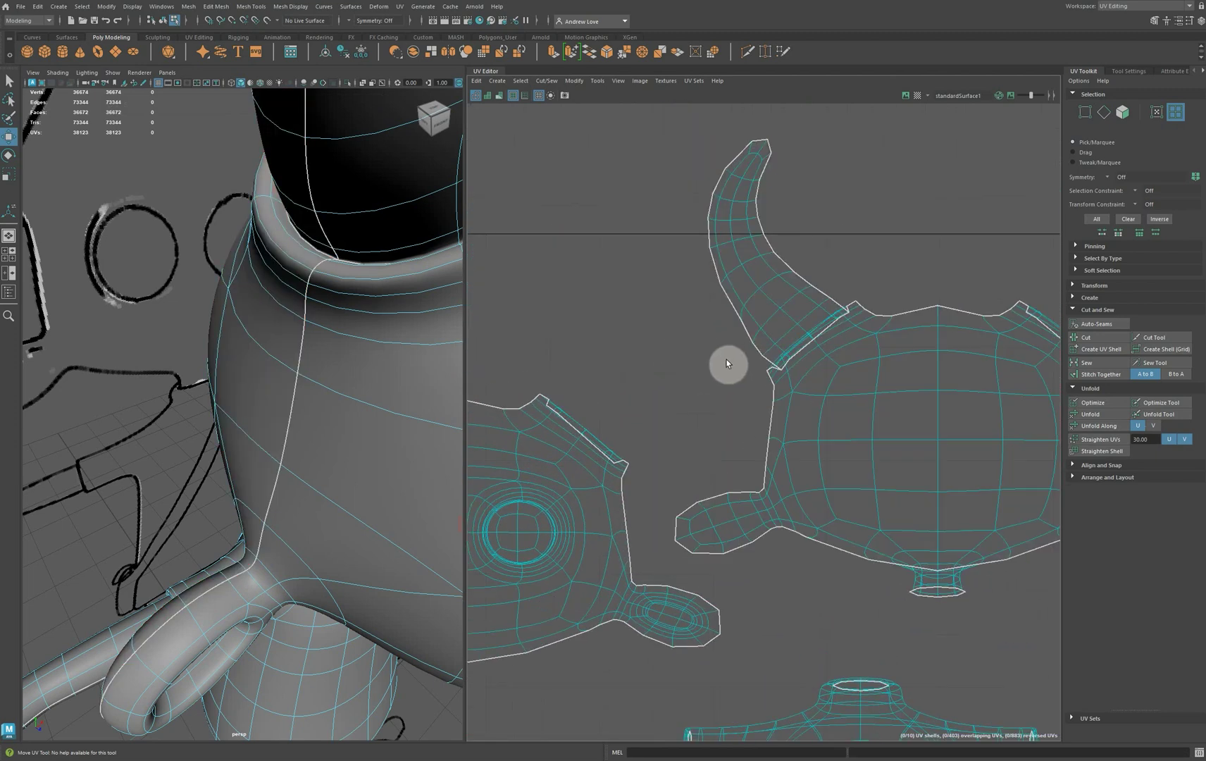
scroll(728, 364, "up", 2)
left_click(1104, 112)
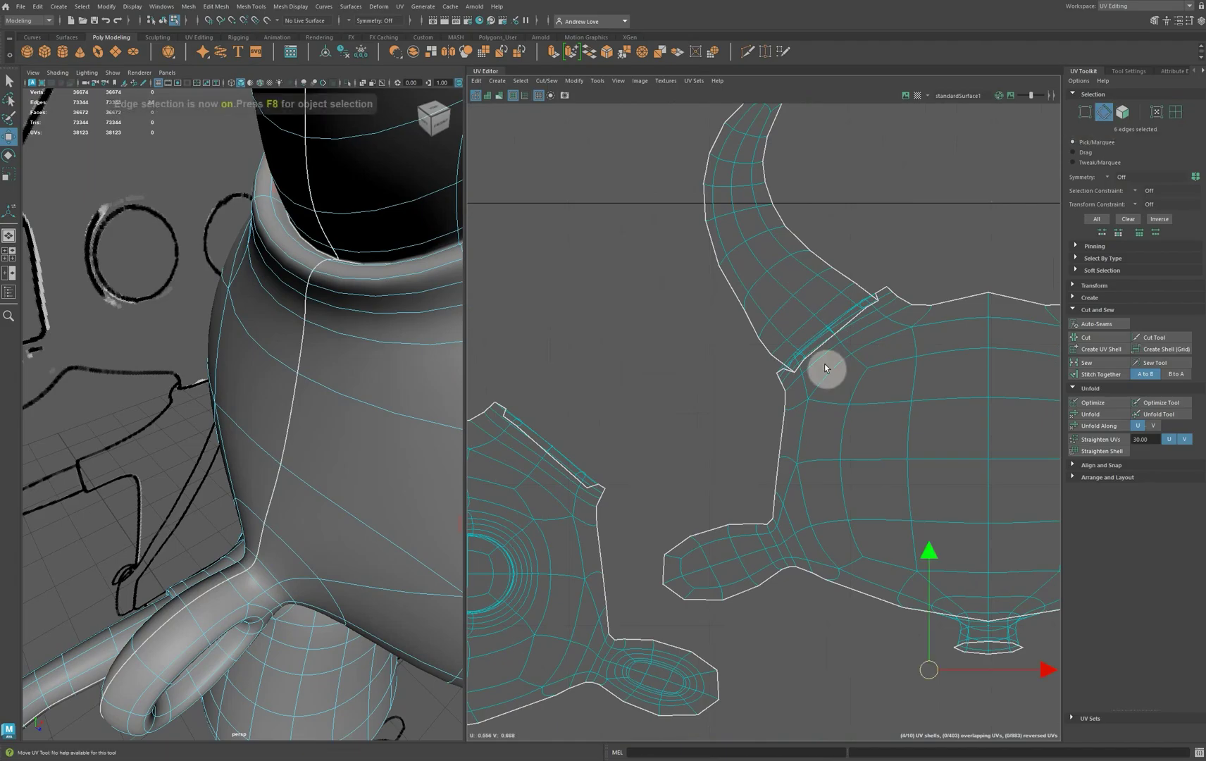
left_click(789, 372)
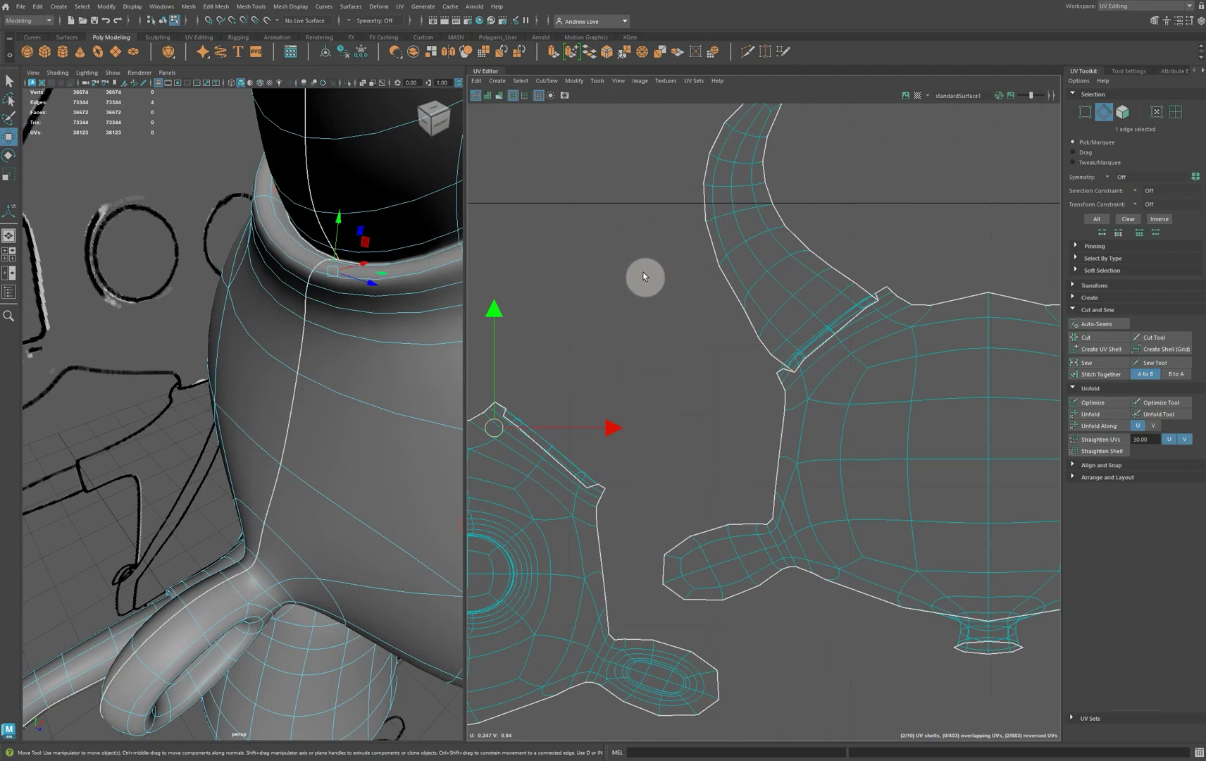
middle_click_drag(643, 259, 642, 385, "alt")
double_click(762, 232)
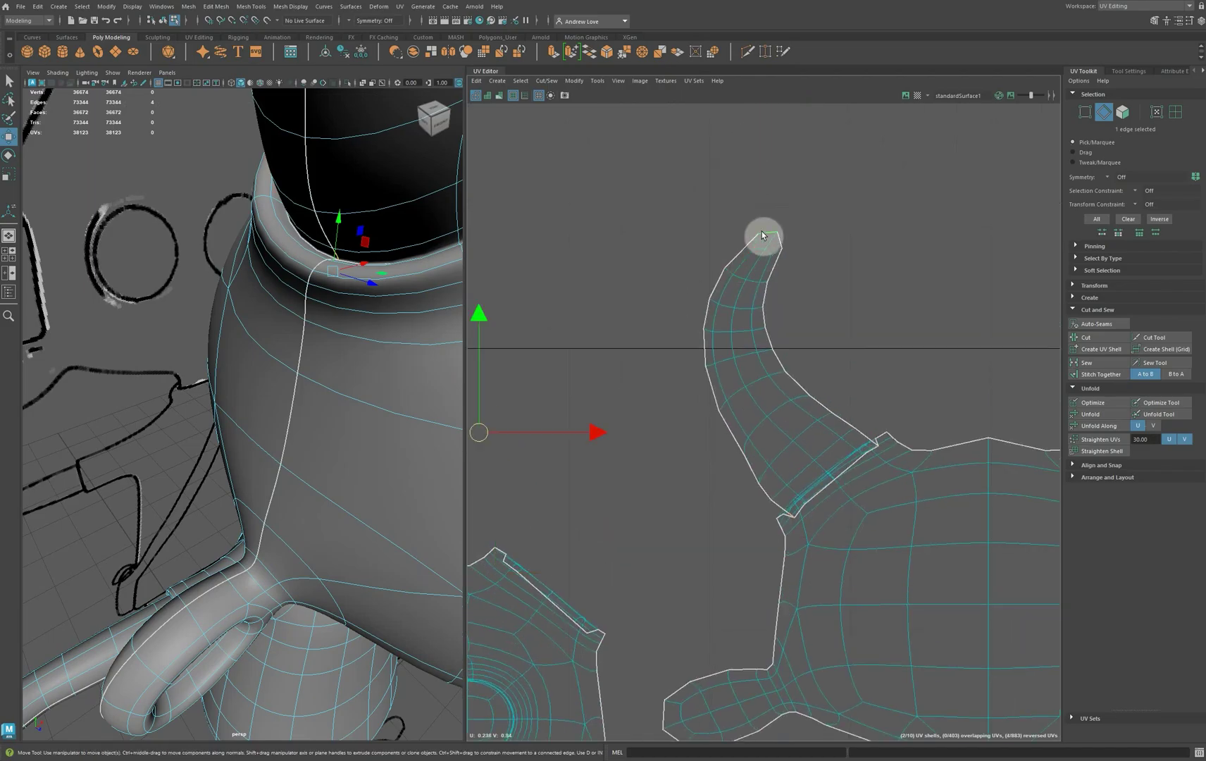
scroll(832, 256, "down", 4)
scroll(1057, 385, "down", 1)
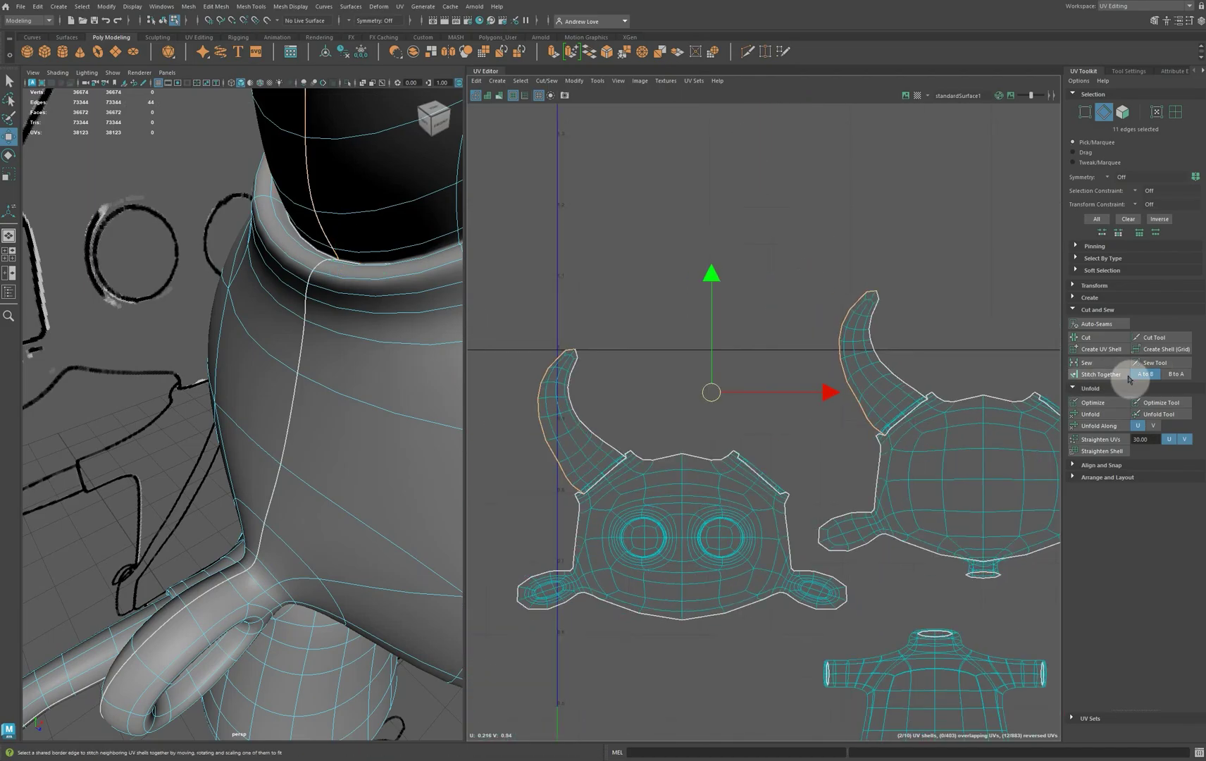
left_click(1120, 375)
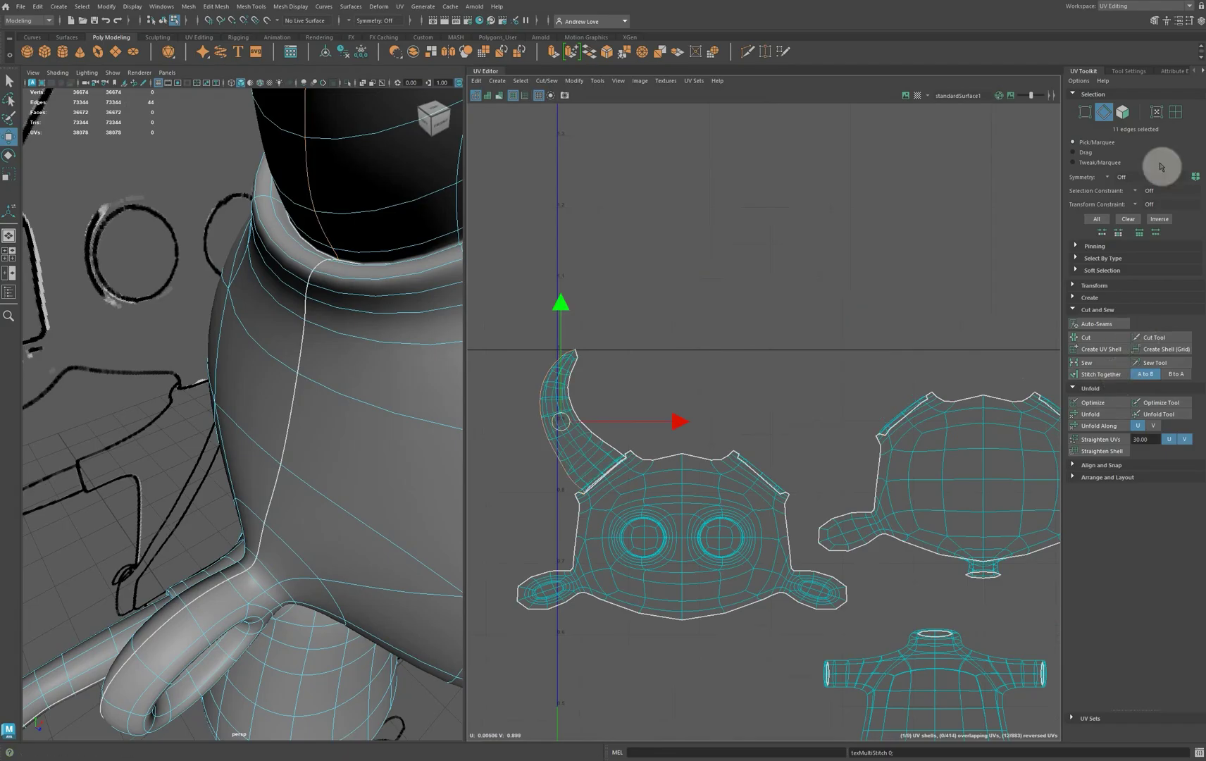
Move the stitched left-hand horn shell off the face, unfold it, and place it beside the unfolded first horn.
left_click(1175, 111)
left_click(567, 443)
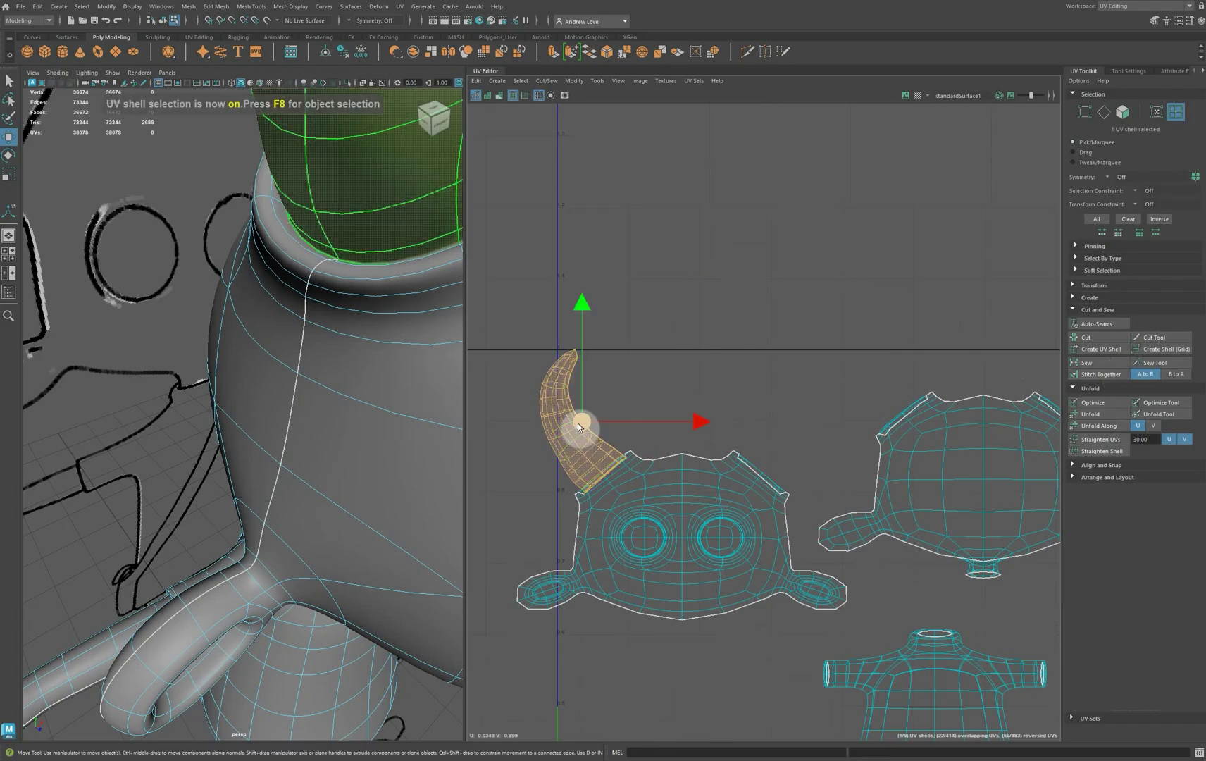
left_click_drag(580, 427, 751, 332)
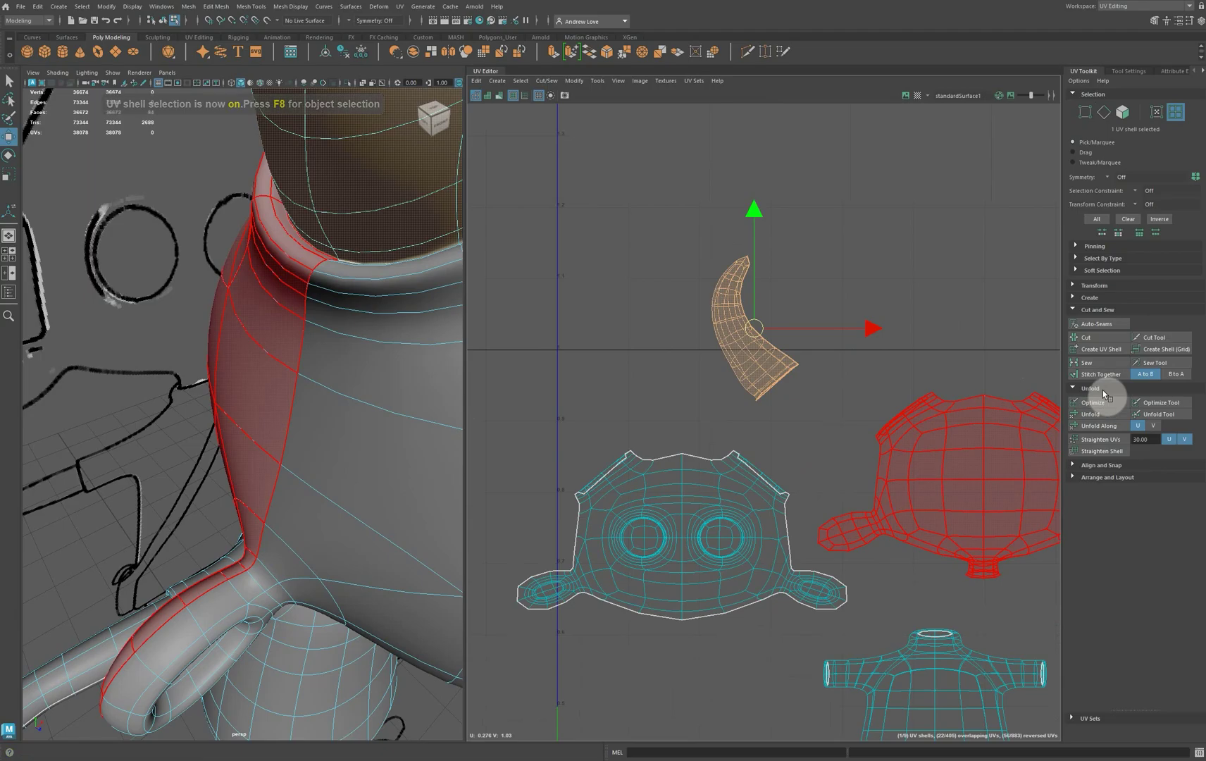
left_click(1091, 413)
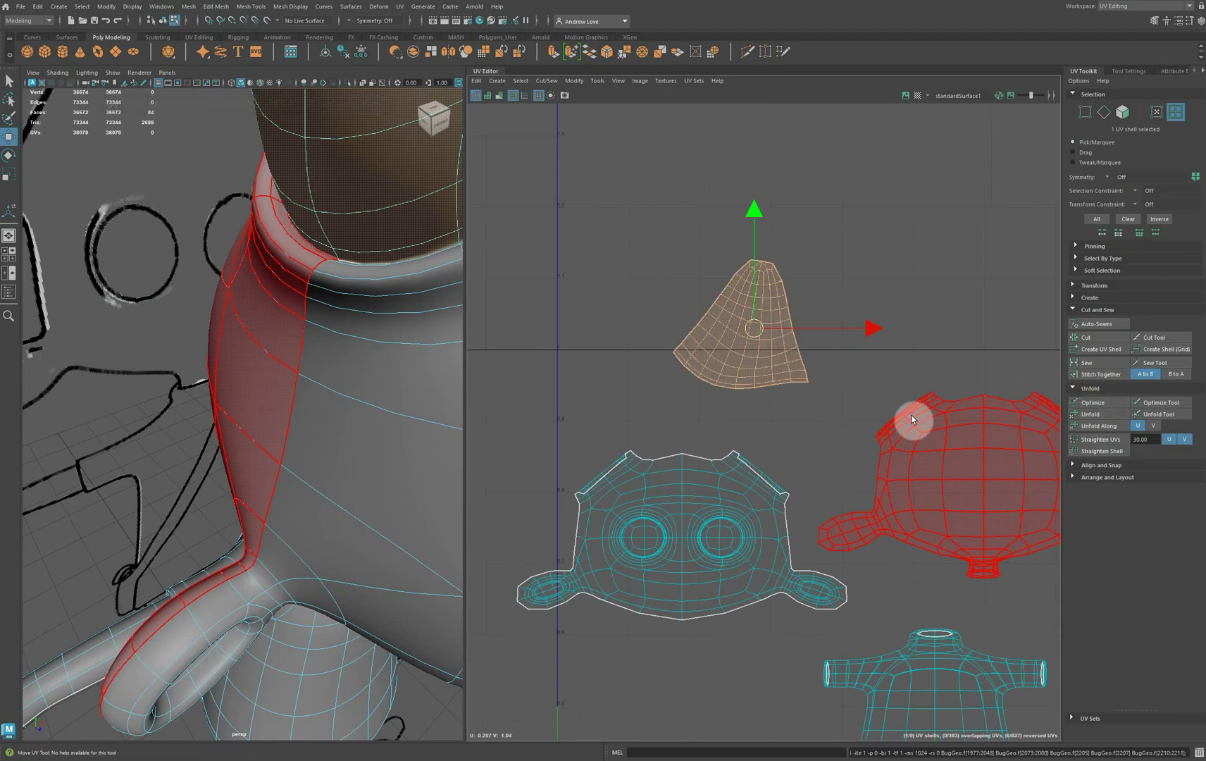
scroll(687, 398, "down", 5)
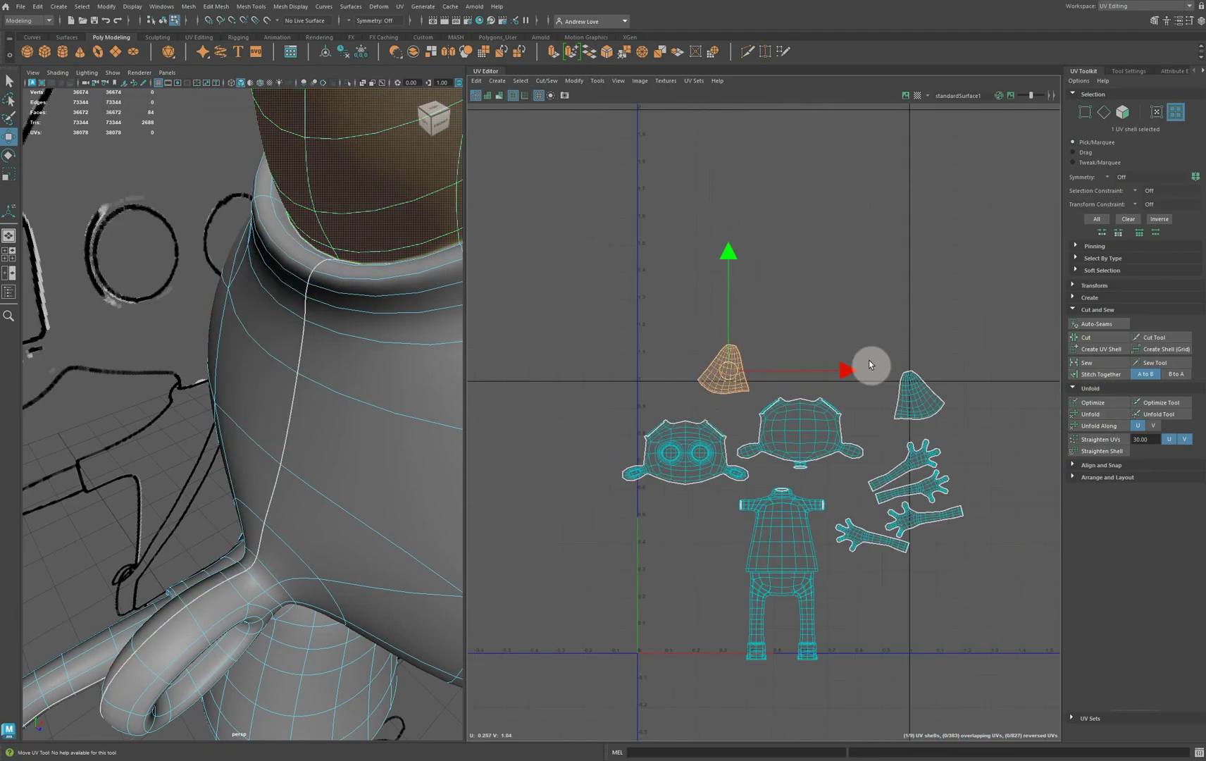
left_click_drag(870, 365, 1121, 386)
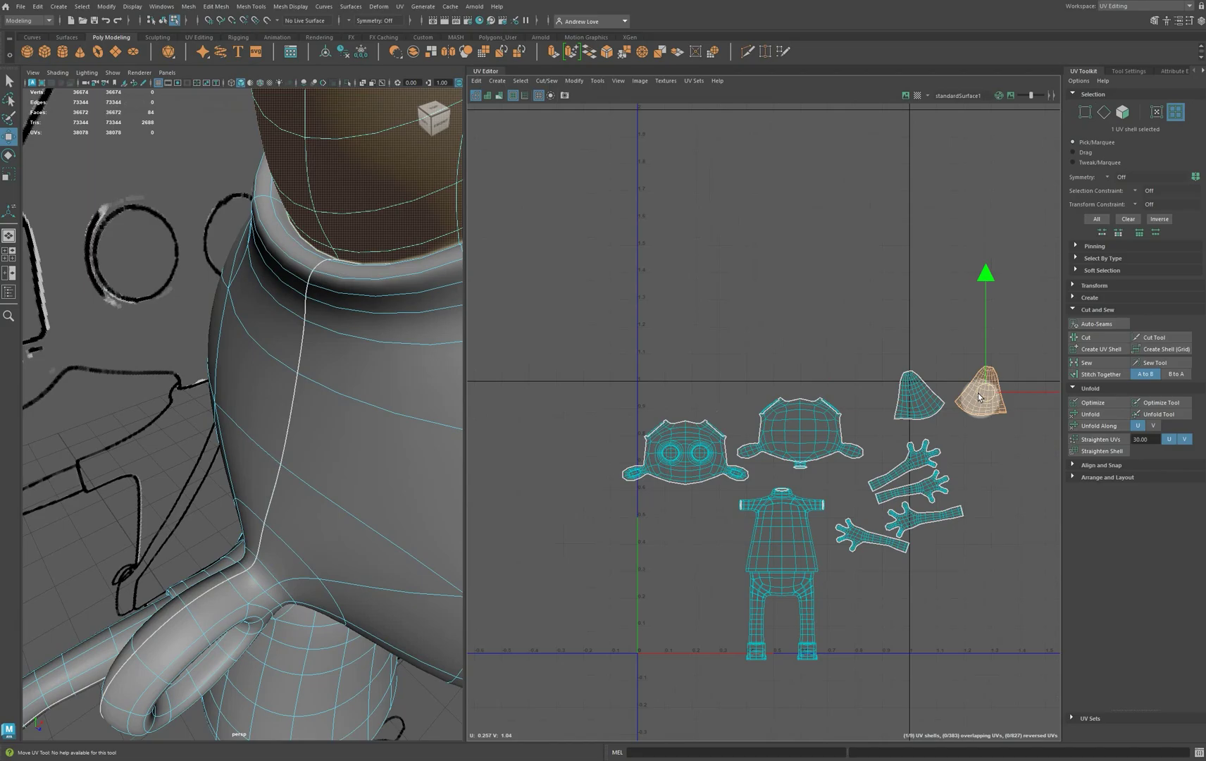
Unfold the face shell and the back-of-head shell one after the other.
left_click(643, 450)
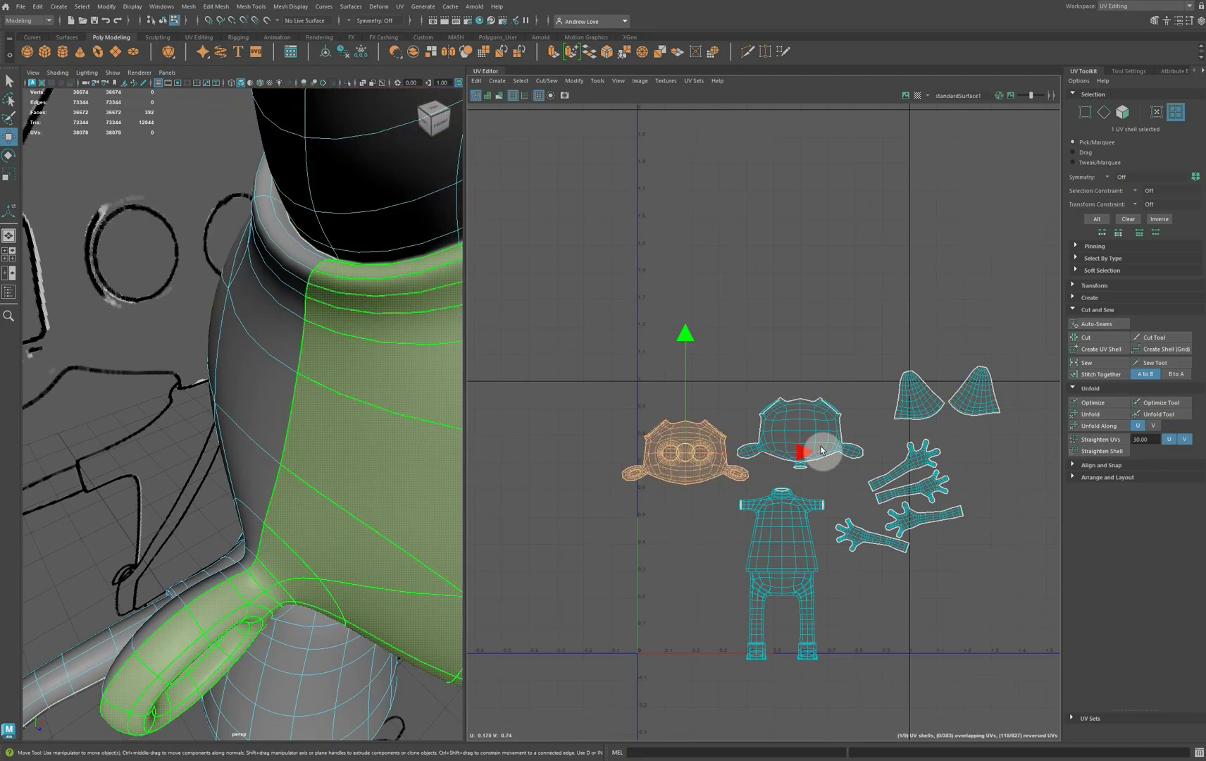
left_click(1090, 415)
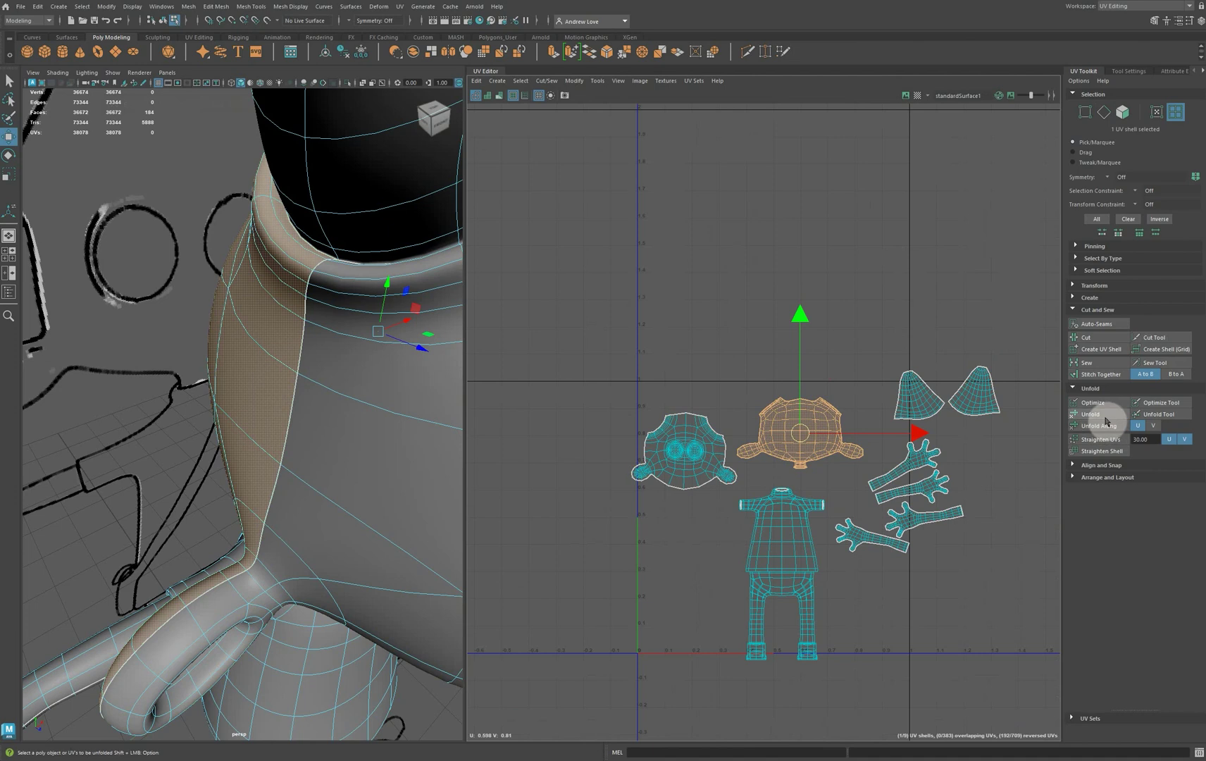
left_click(1105, 421)
scroll(669, 534, "up", 5)
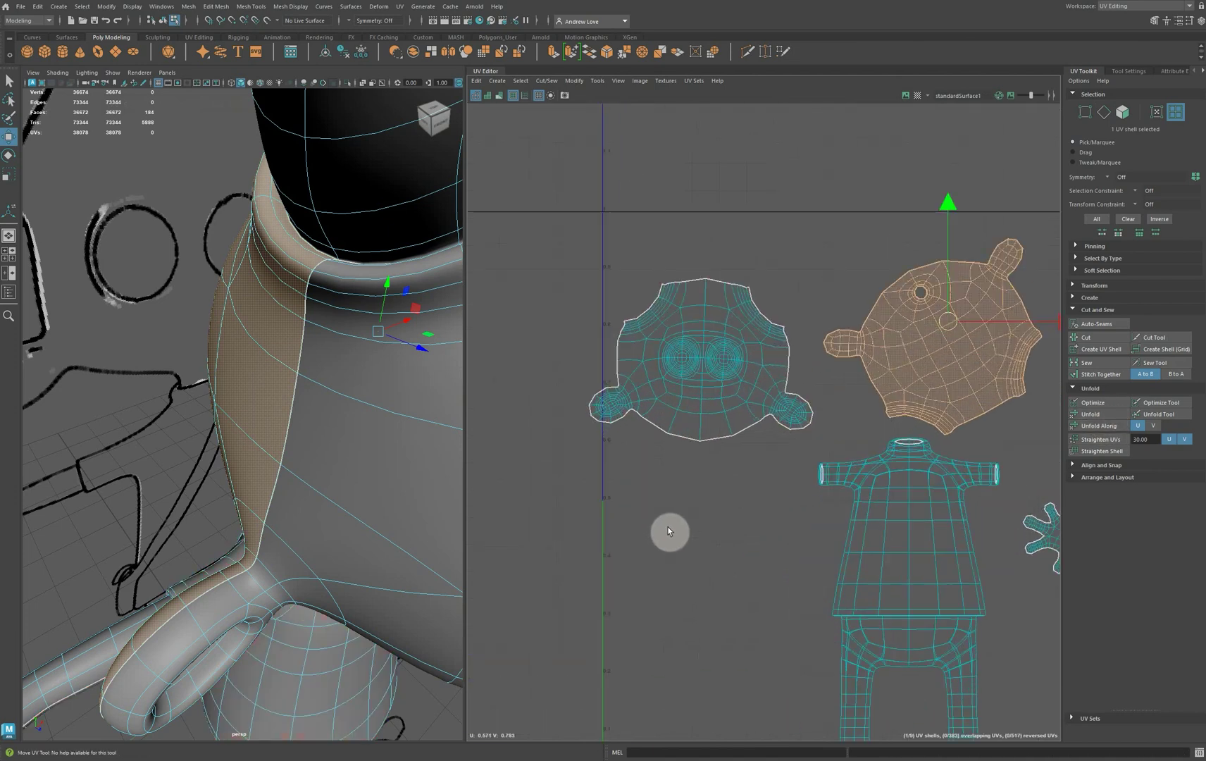
scroll(669, 531, "up", 2)
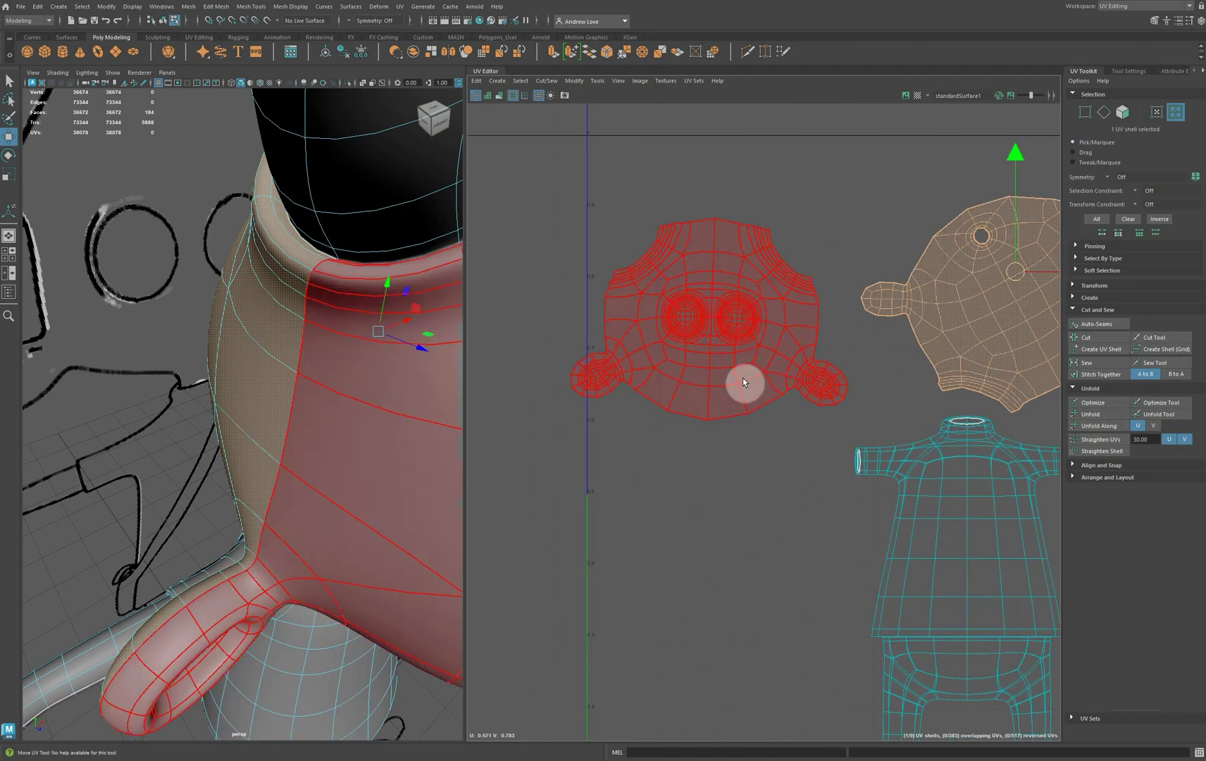
scroll(742, 421, "down", 3)
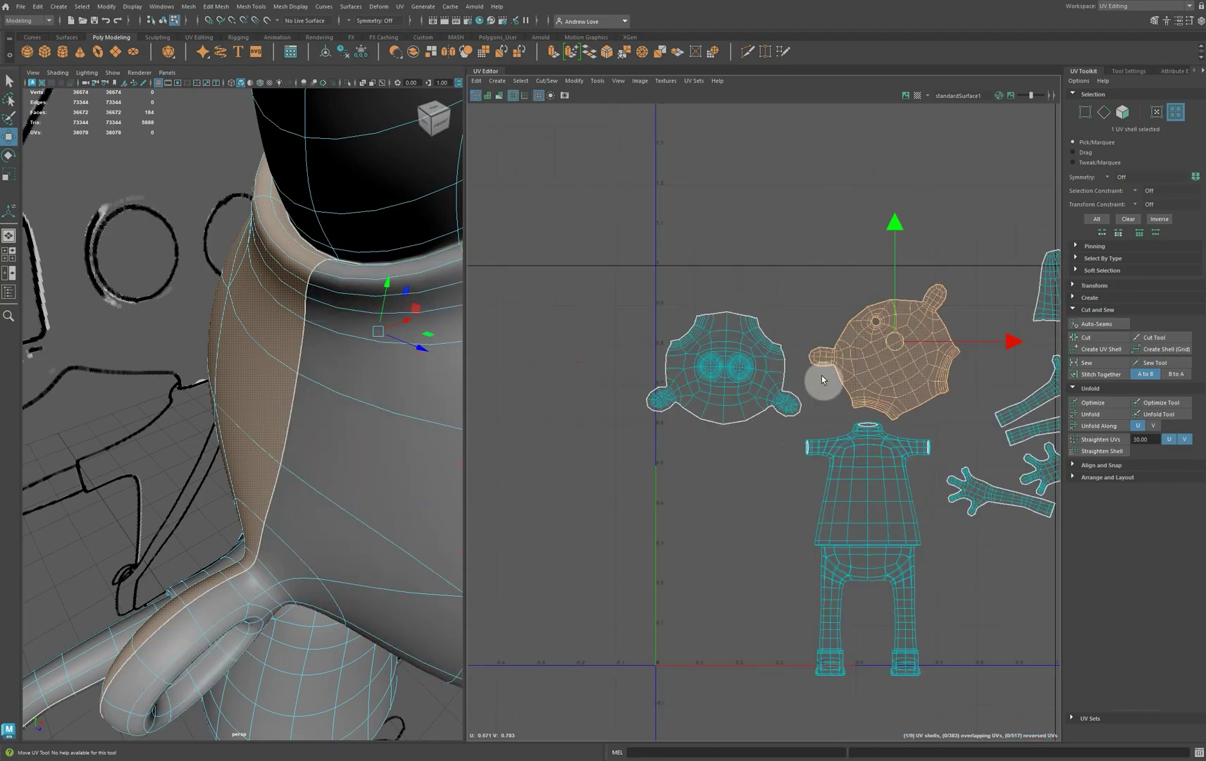
scroll(811, 310, "up", 5)
scroll(828, 246, "up", 3)
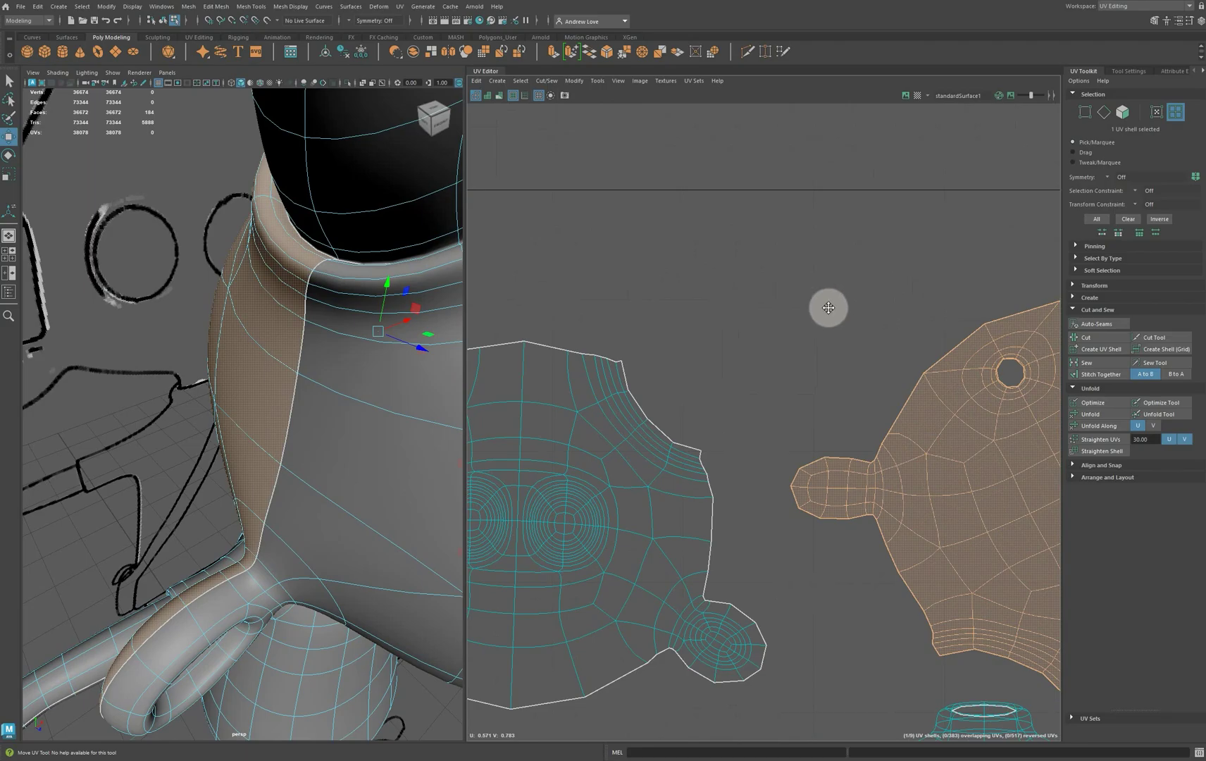
middle_click_drag(829, 303, 608, 220, "alt")
scroll(622, 229, "up", 4)
scroll(623, 229, "up", 1)
left_click(1098, 338)
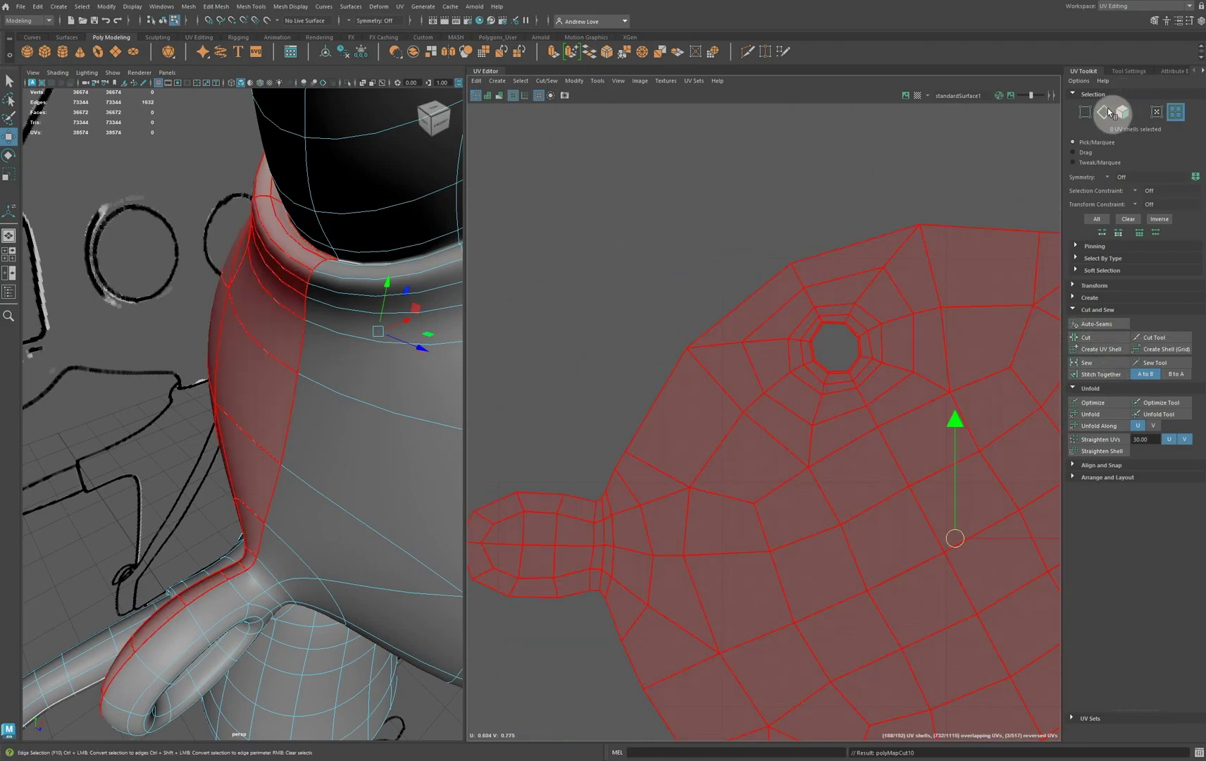
left_click(753, 184)
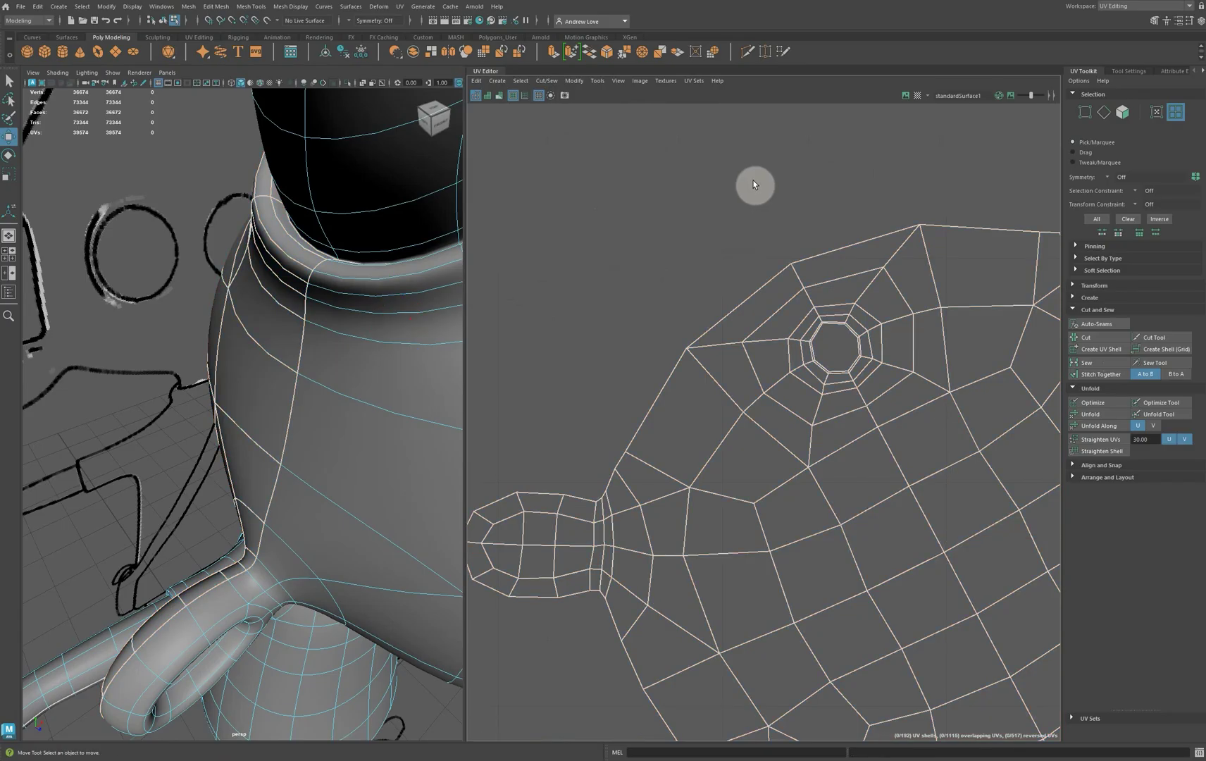
key("ctrl+z")
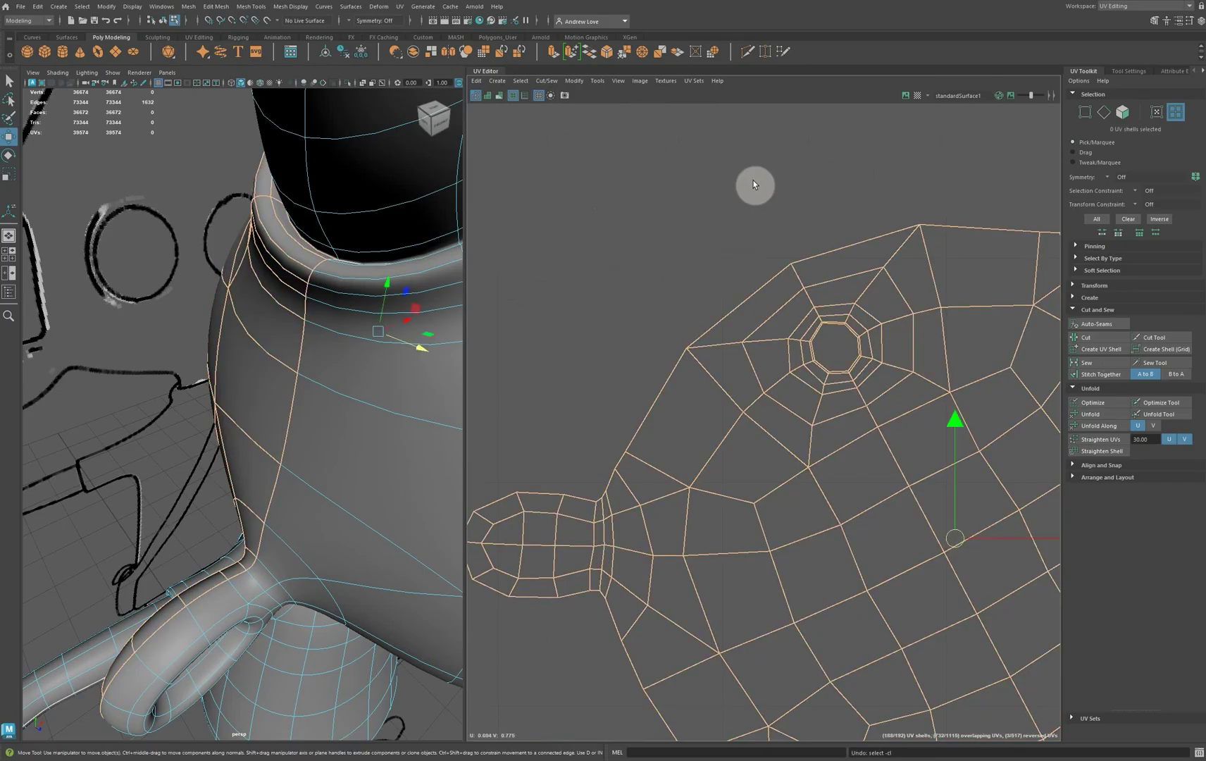
key("ctrl+z")
Cut the back-of-head shell along the edges from its horn hole to the outer border, and unfold the shell again.
left_click(745, 182)
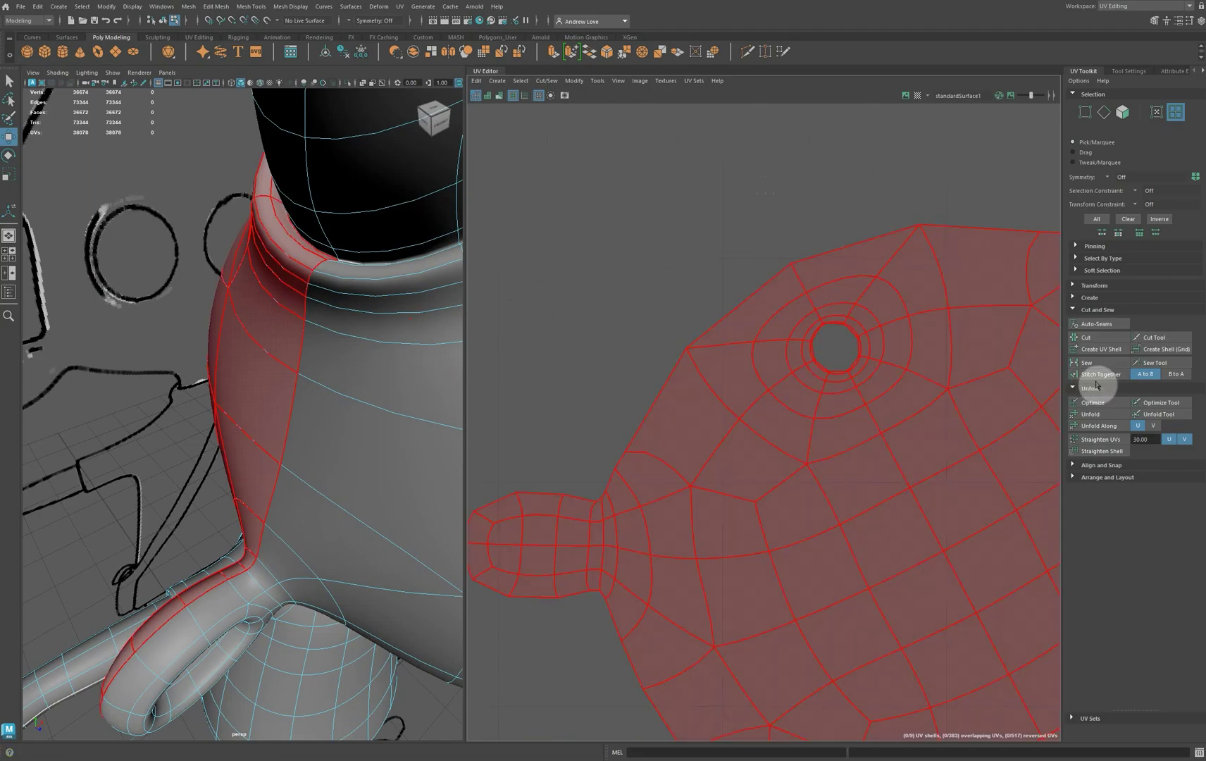
left_click(1104, 112)
left_click(803, 282)
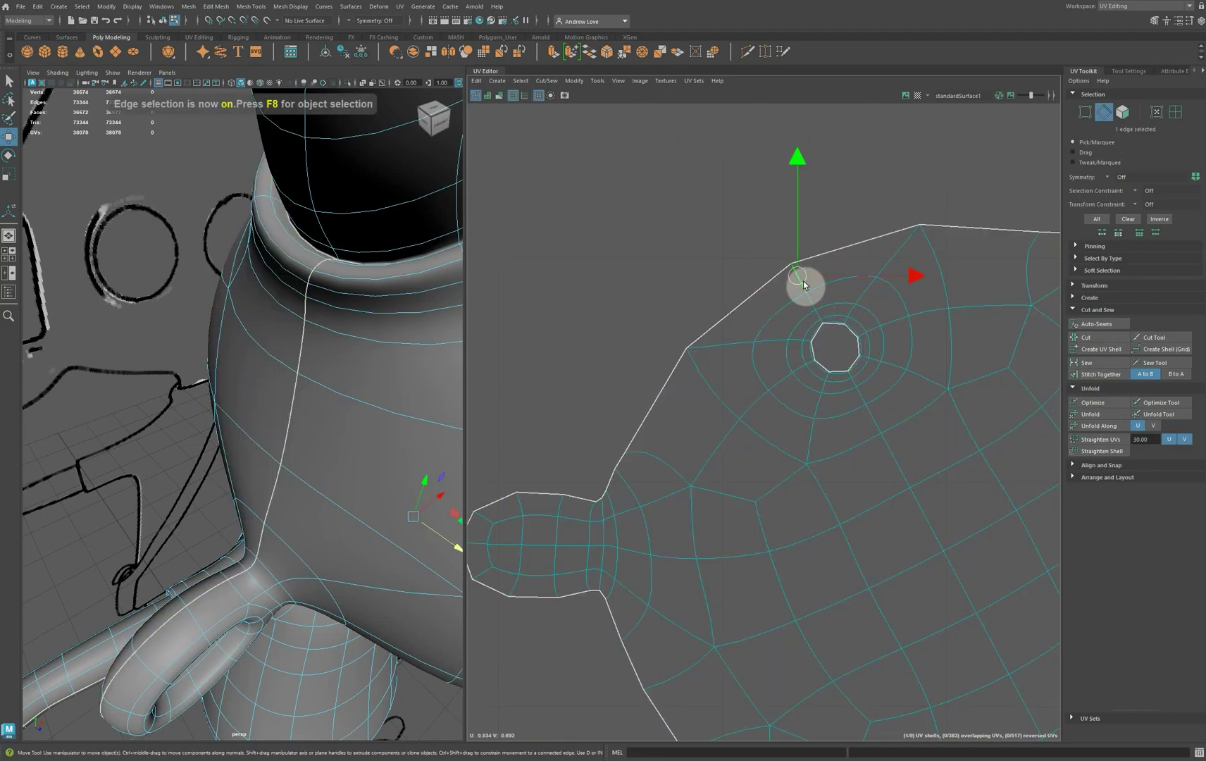
left_click(1087, 338)
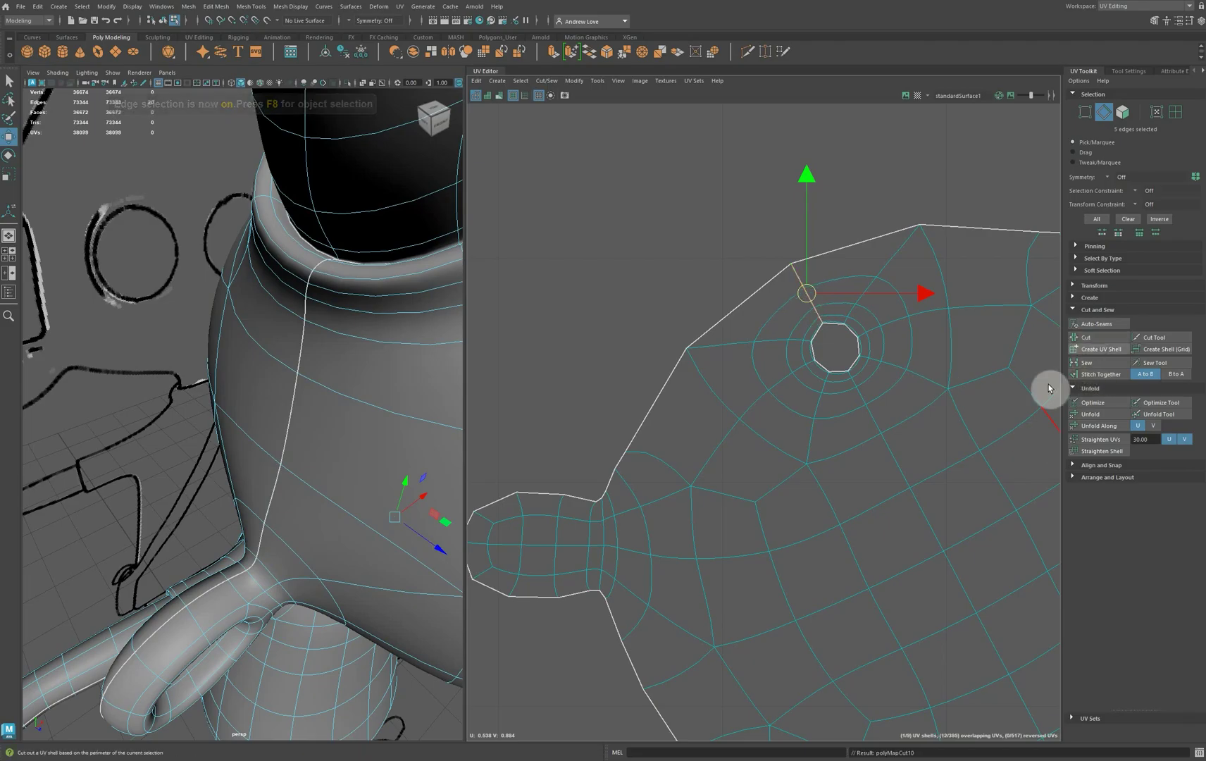
left_click(1176, 113)
left_click(846, 524)
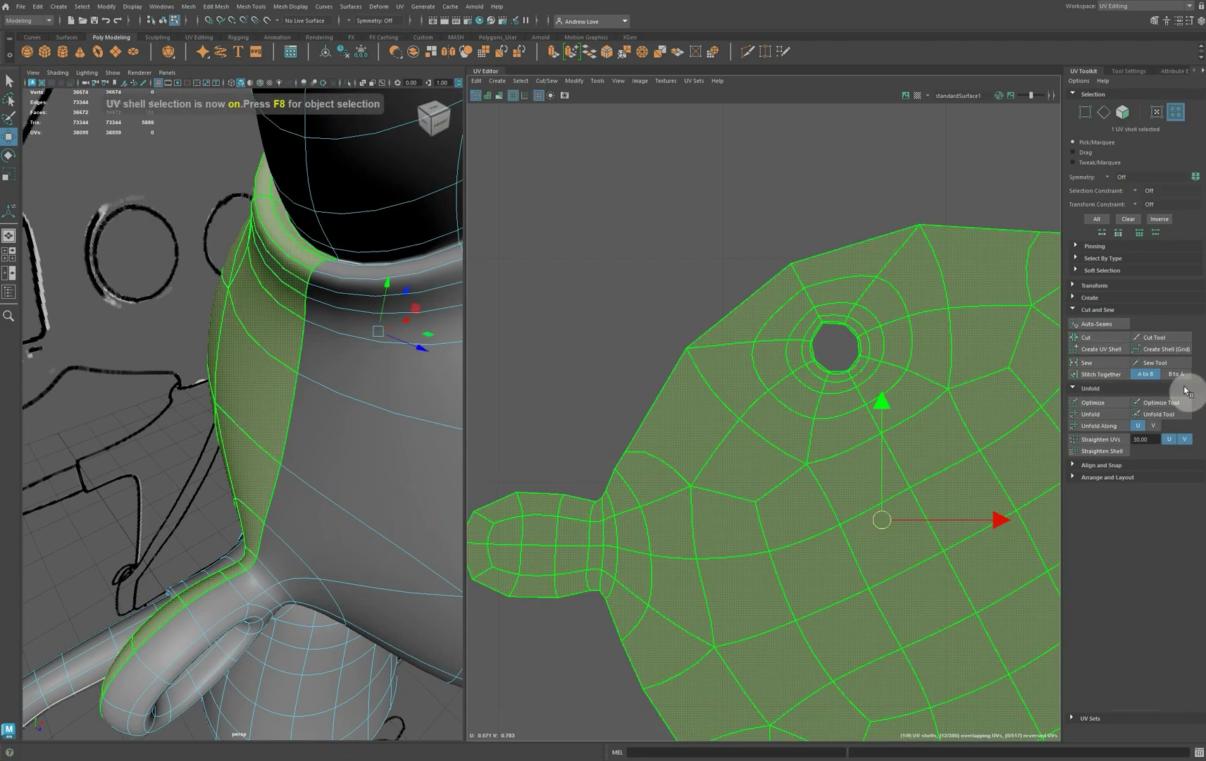
left_click(1109, 406)
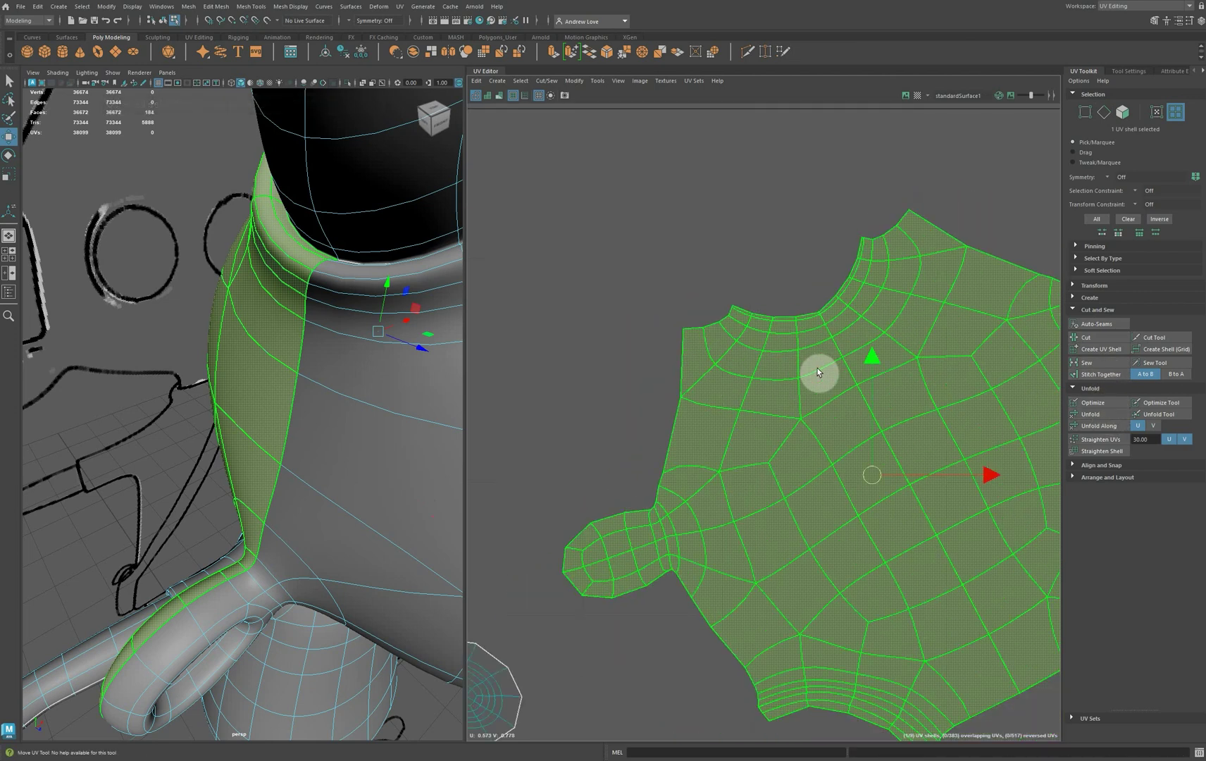
scroll(818, 372, "down", 8)
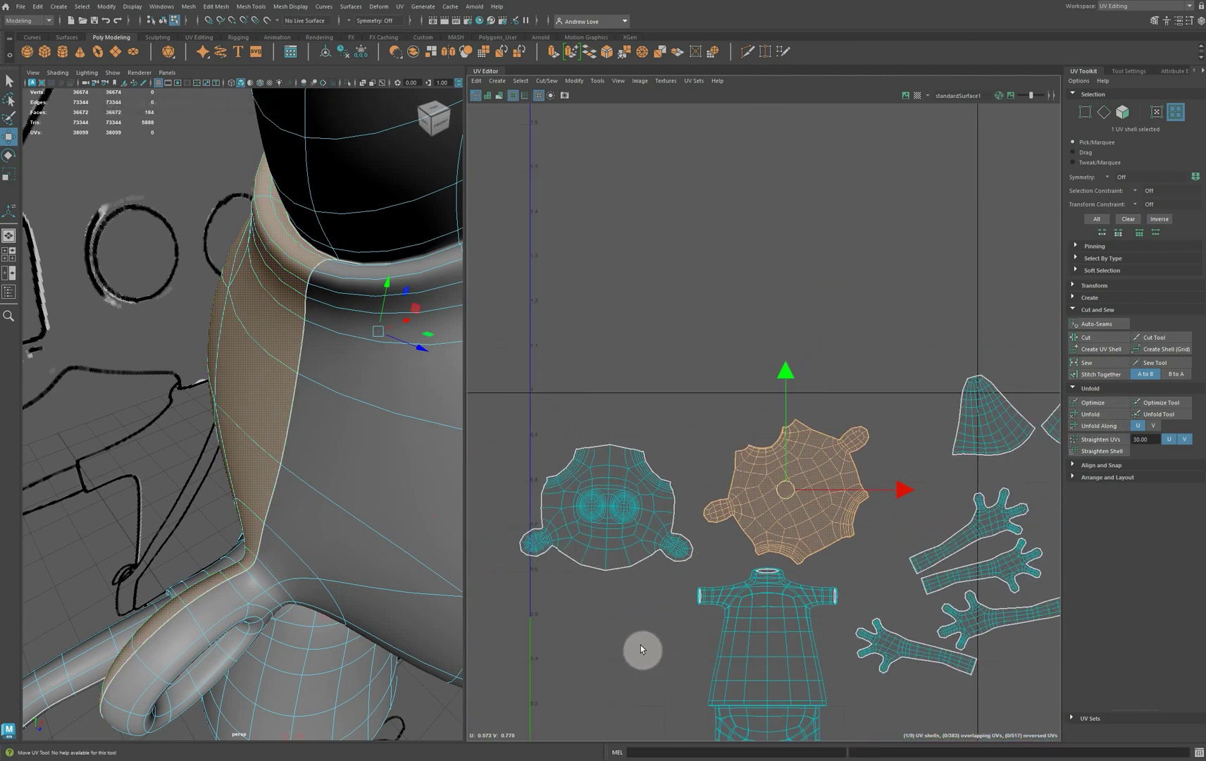
Select the edge loop where the underside of the shirt hem meets the trousers and cut the UVs along it.
key("f")
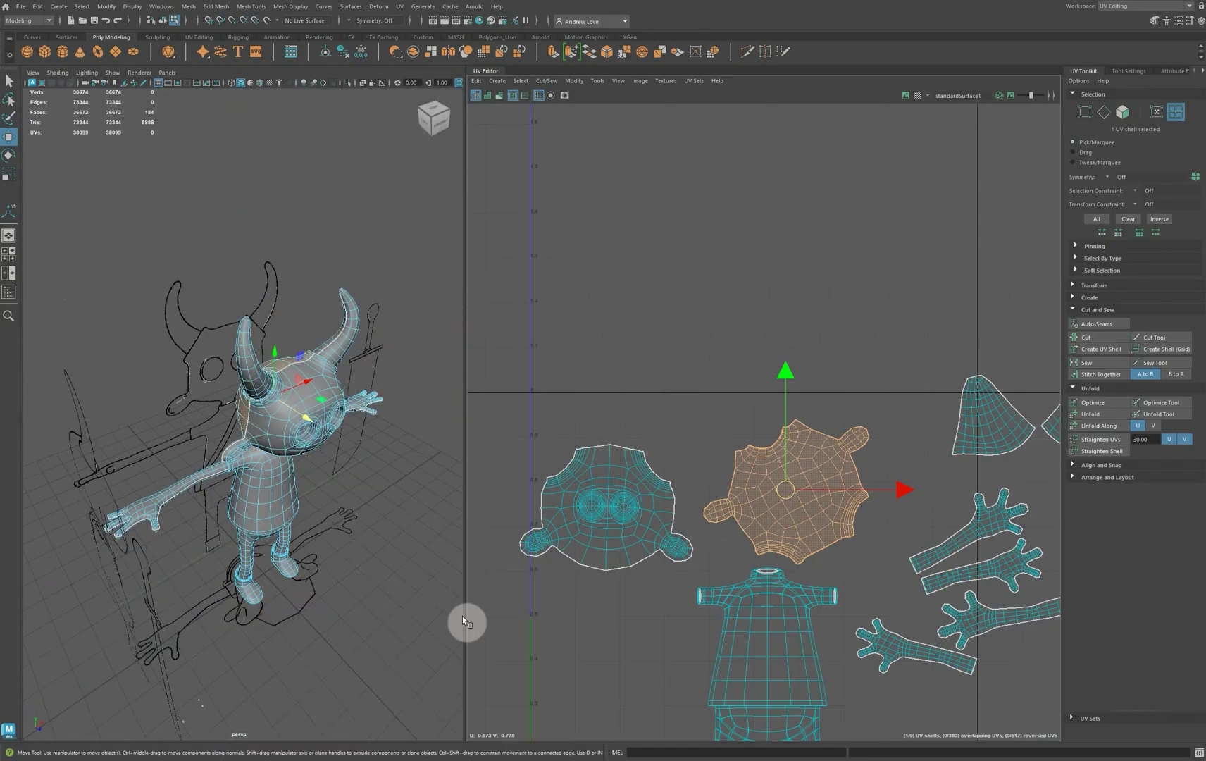
middle_click_drag(595, 654, 568, 449, "alt")
scroll(573, 489, "up", 3)
scroll(273, 587, "up", 8)
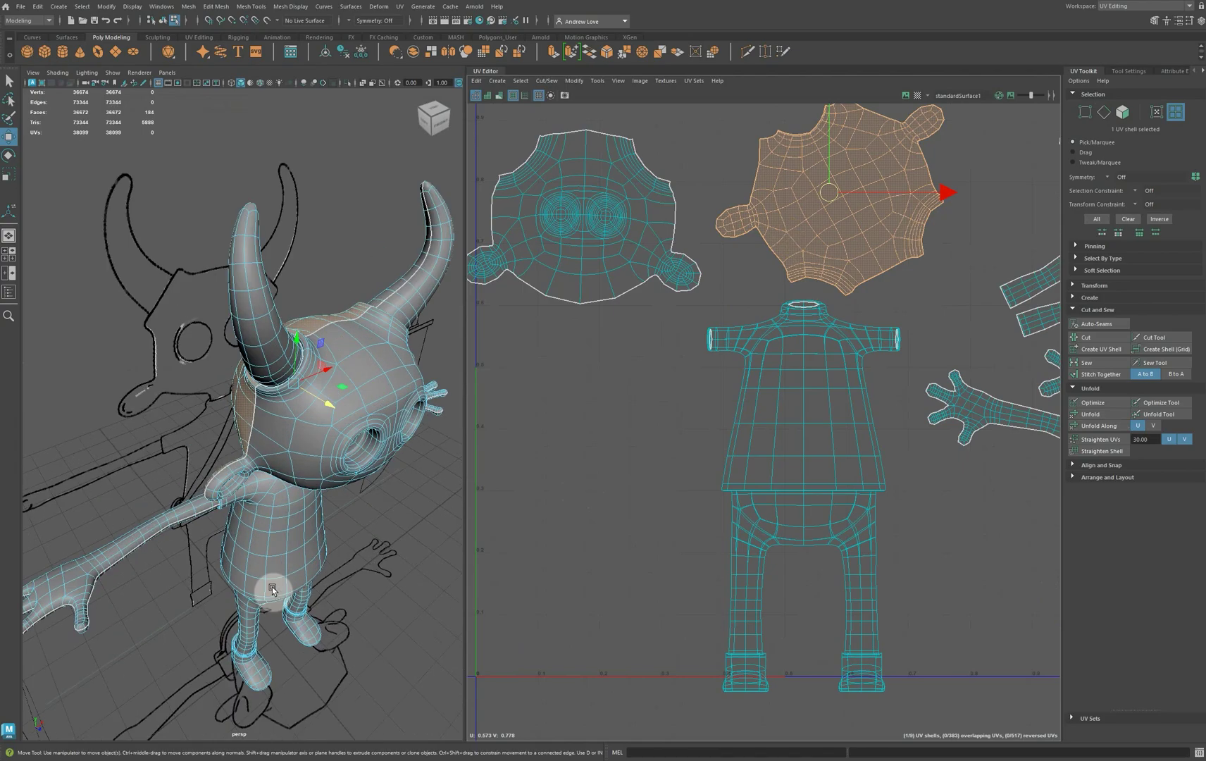
scroll(171, 652, "down", 5)
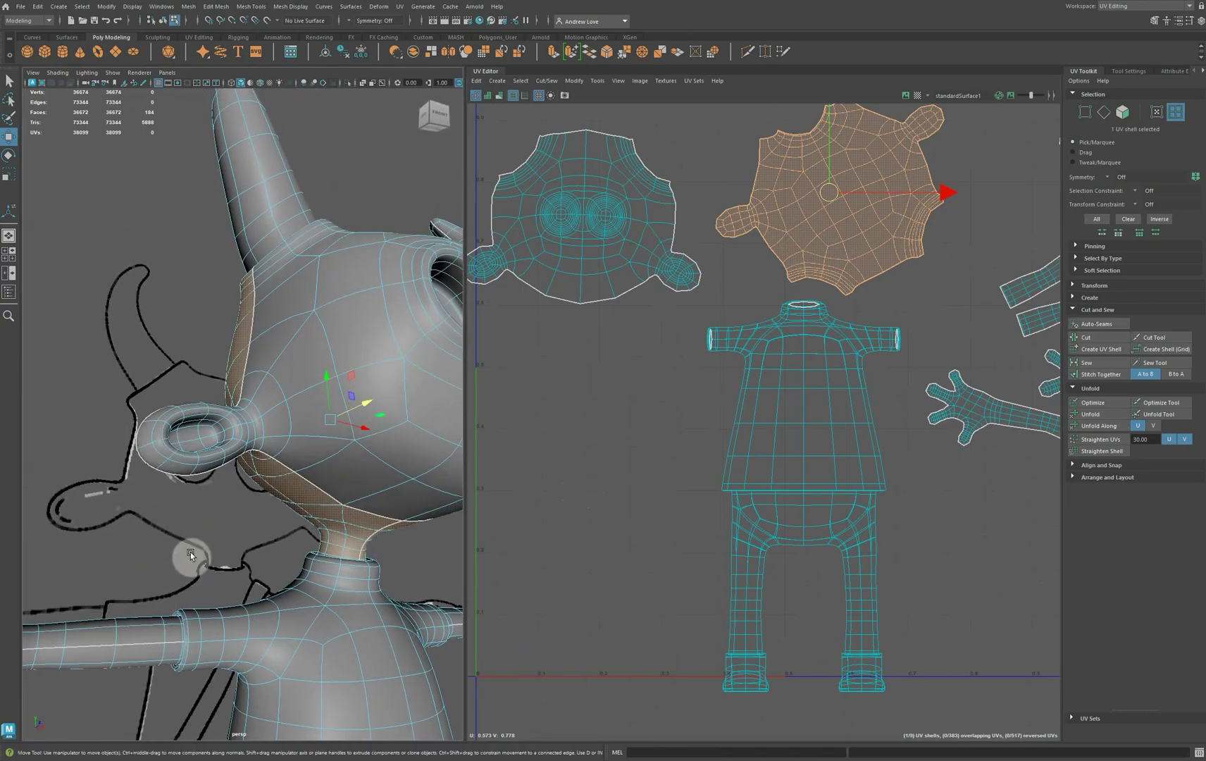
left_click_drag(191, 551, 158, 284, "alt")
middle_click_drag(157, 284, 143, 130, "alt")
scroll(128, 356, "down", 2)
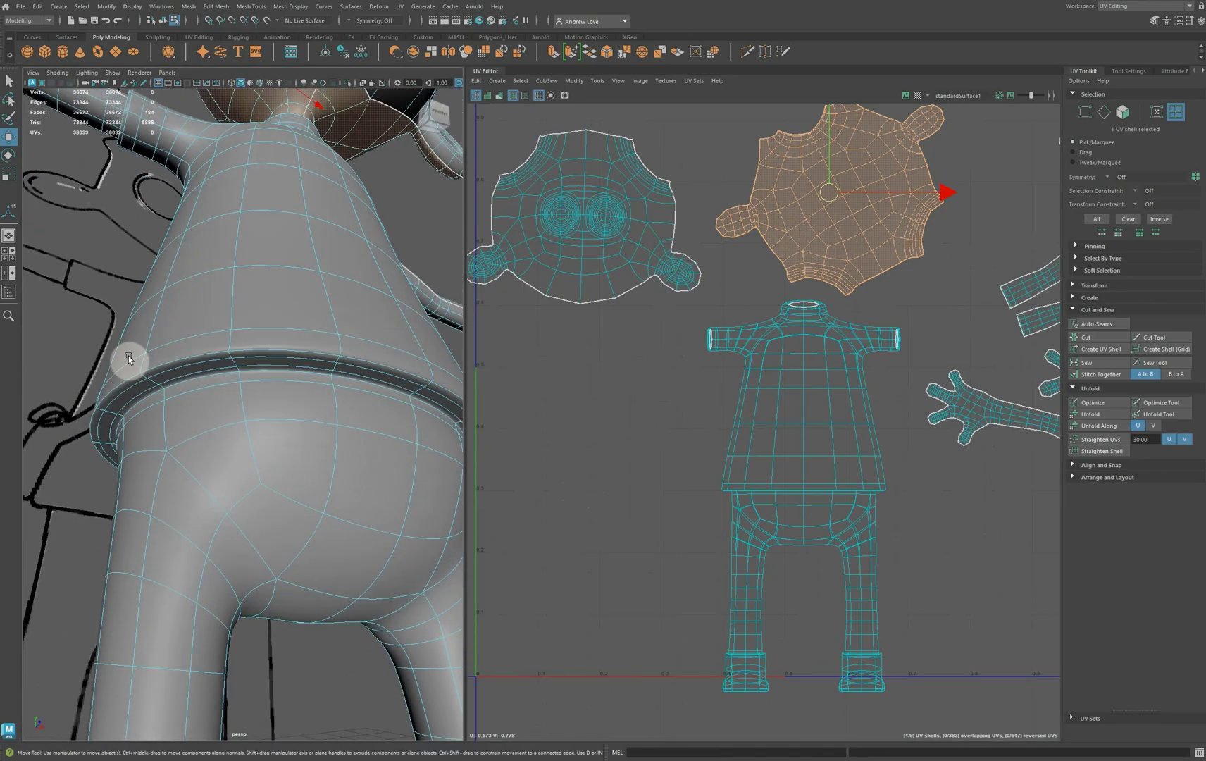
right_click(177, 383)
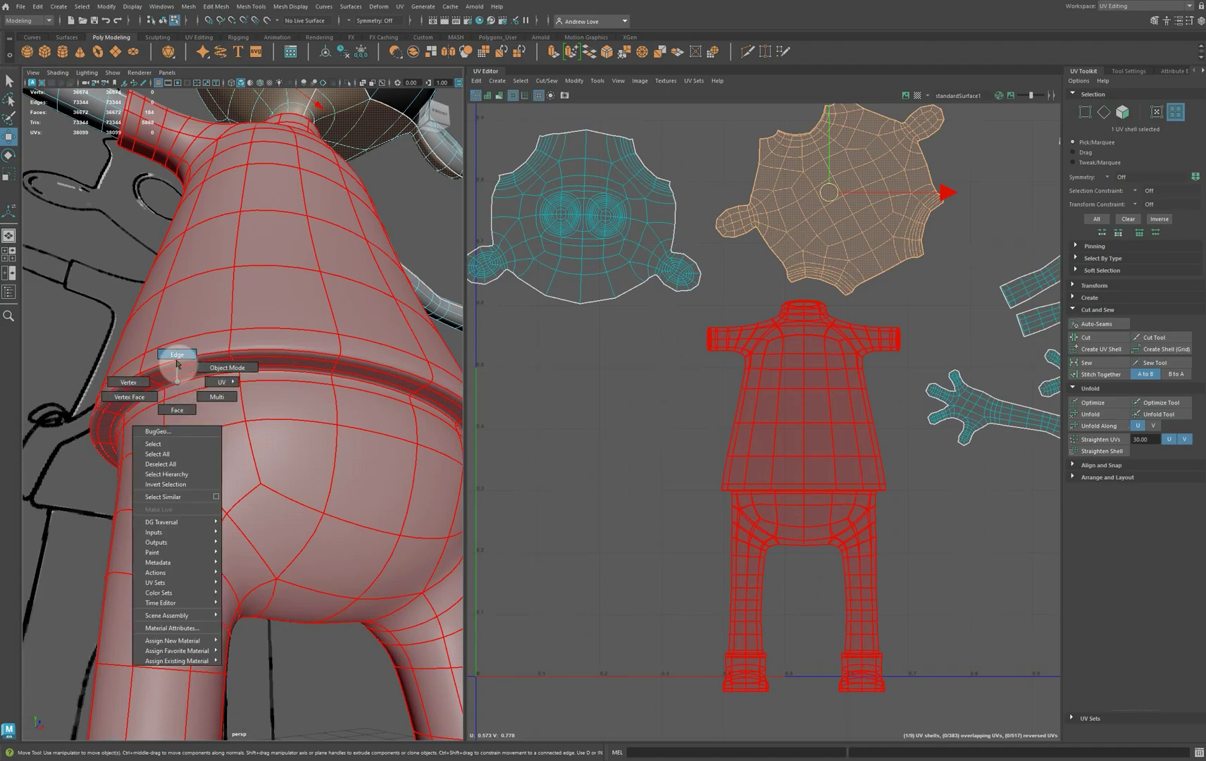
left_click(177, 355)
double_click(175, 383)
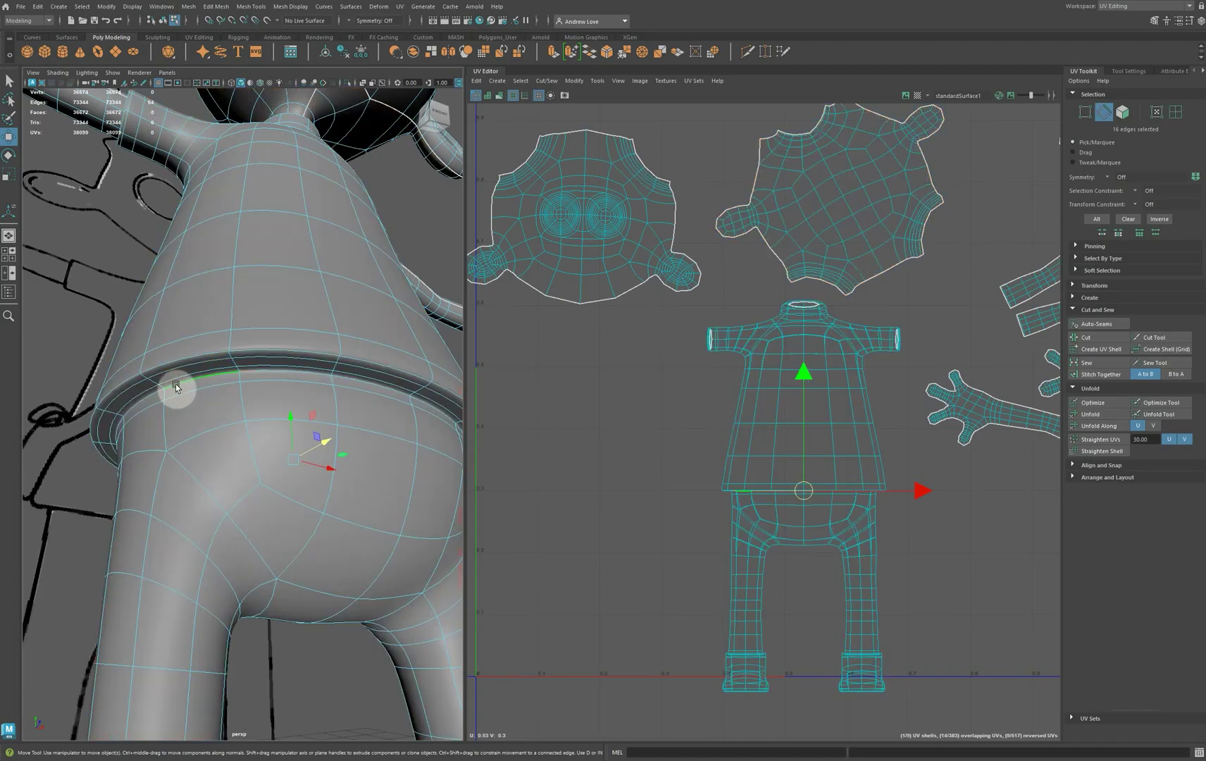
left_click(1092, 337)
Select the shirt as a UV shell and move it away from the legs, to just below the face shell.
scroll(652, 421, "down", 3)
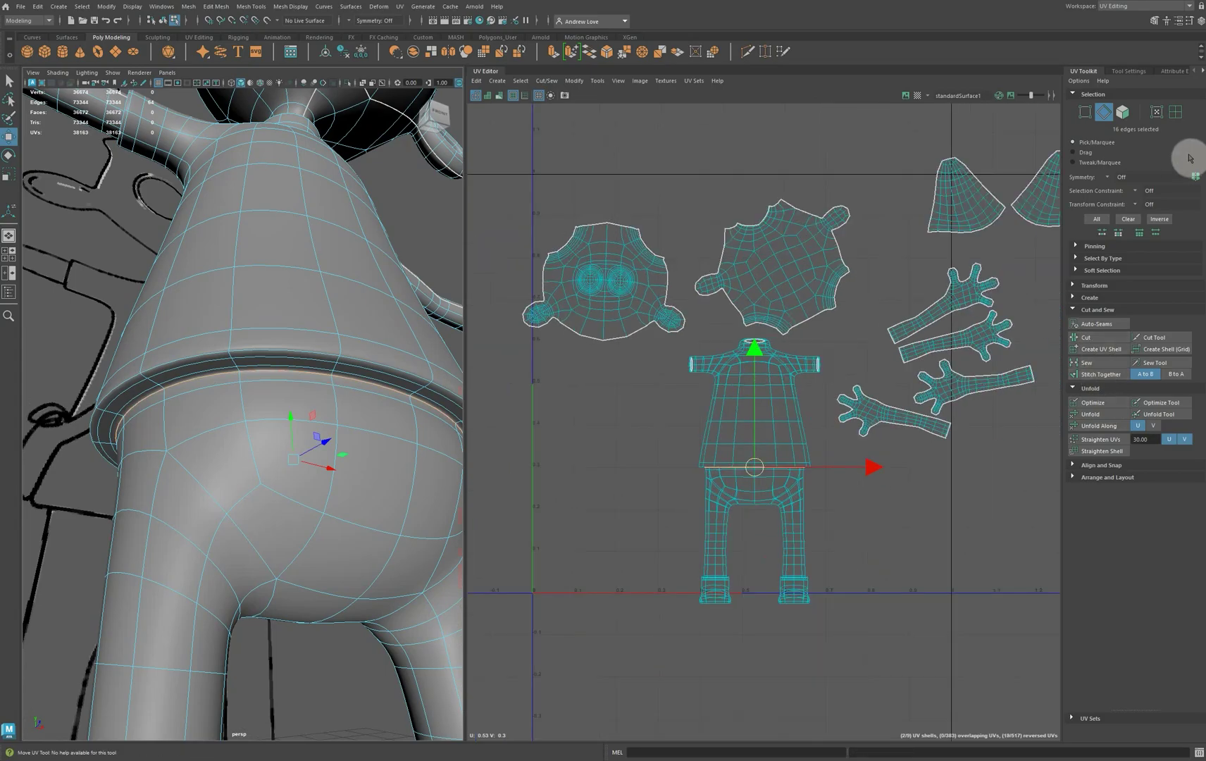
left_click(1175, 111)
left_click(767, 423)
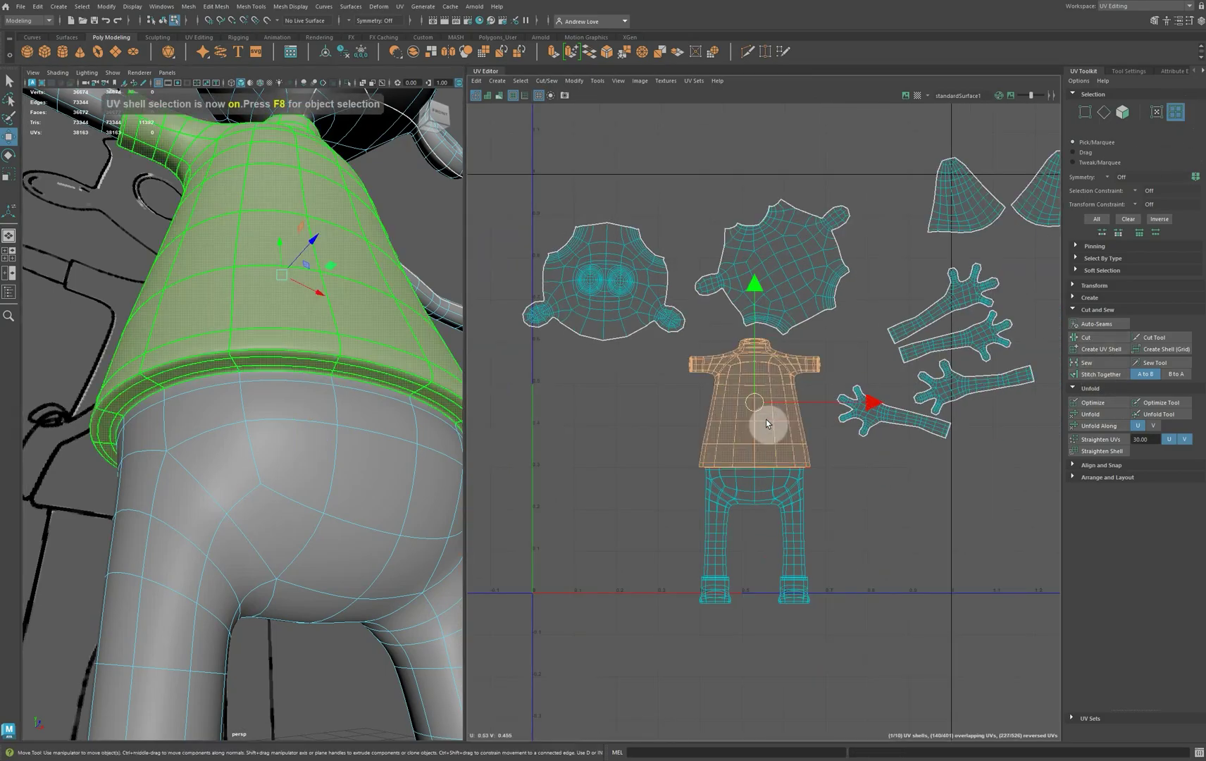
left_click_drag(757, 406, 617, 443)
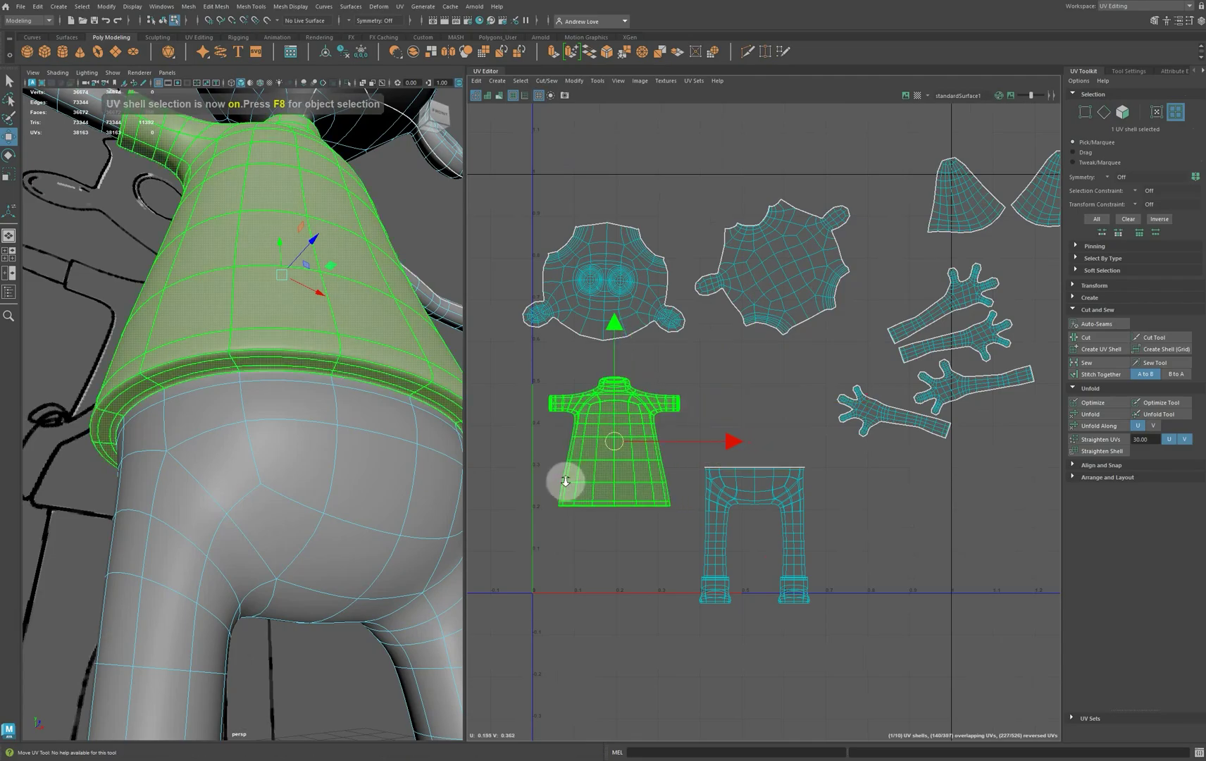
Cut the shirt shell along both side seams, from the undersides of the sleeves to the hem.
scroll(565, 485, "up", 2)
scroll(562, 476, "up", 2)
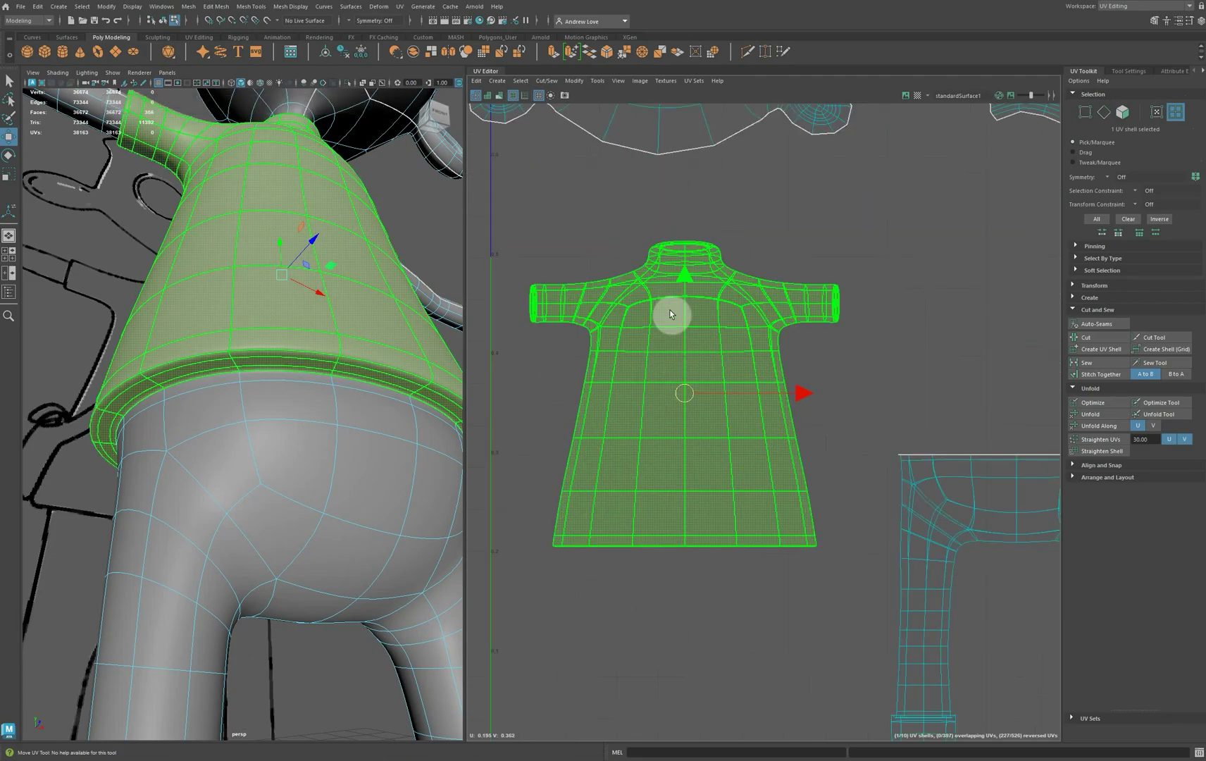
mouse_move(624, 410)
right_mouse_down()
mouse_move(600, 411)
mouse_move(648, 383)
mouse_move(635, 387)
right_mouse_up()
double_click(579, 422)
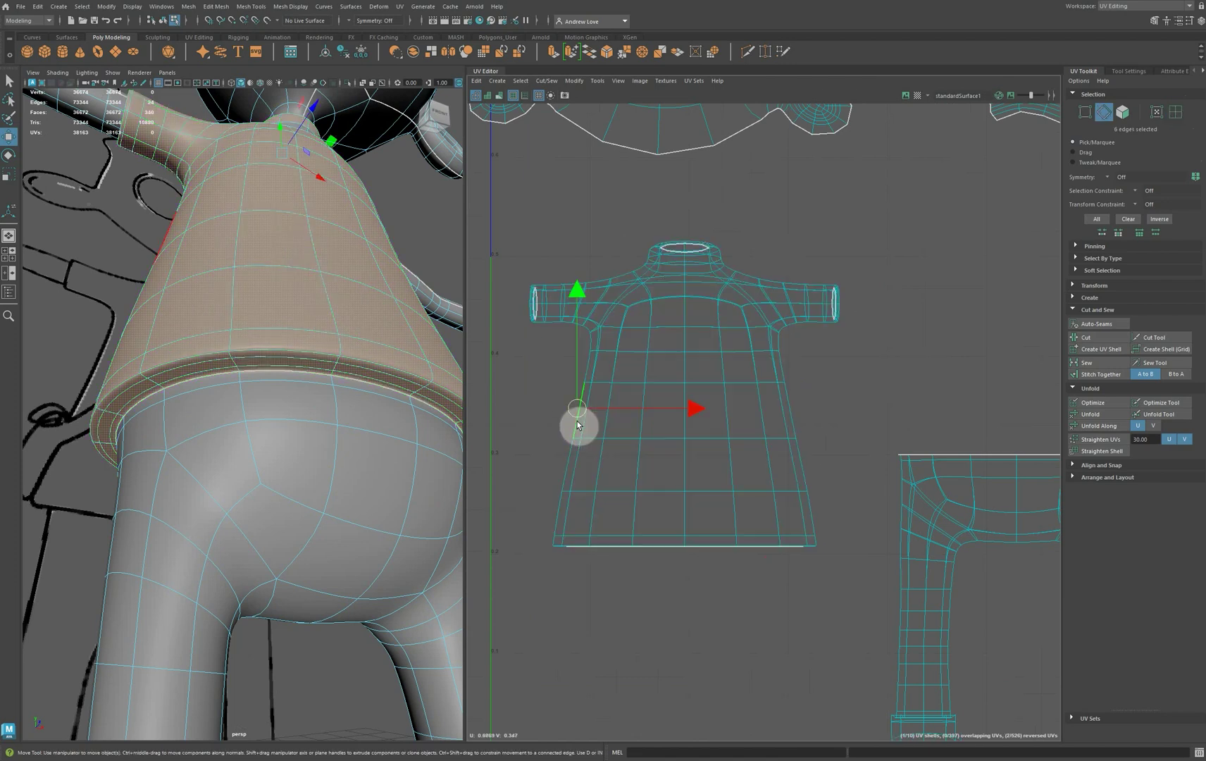
left_click(1093, 343)
double_click(792, 415)
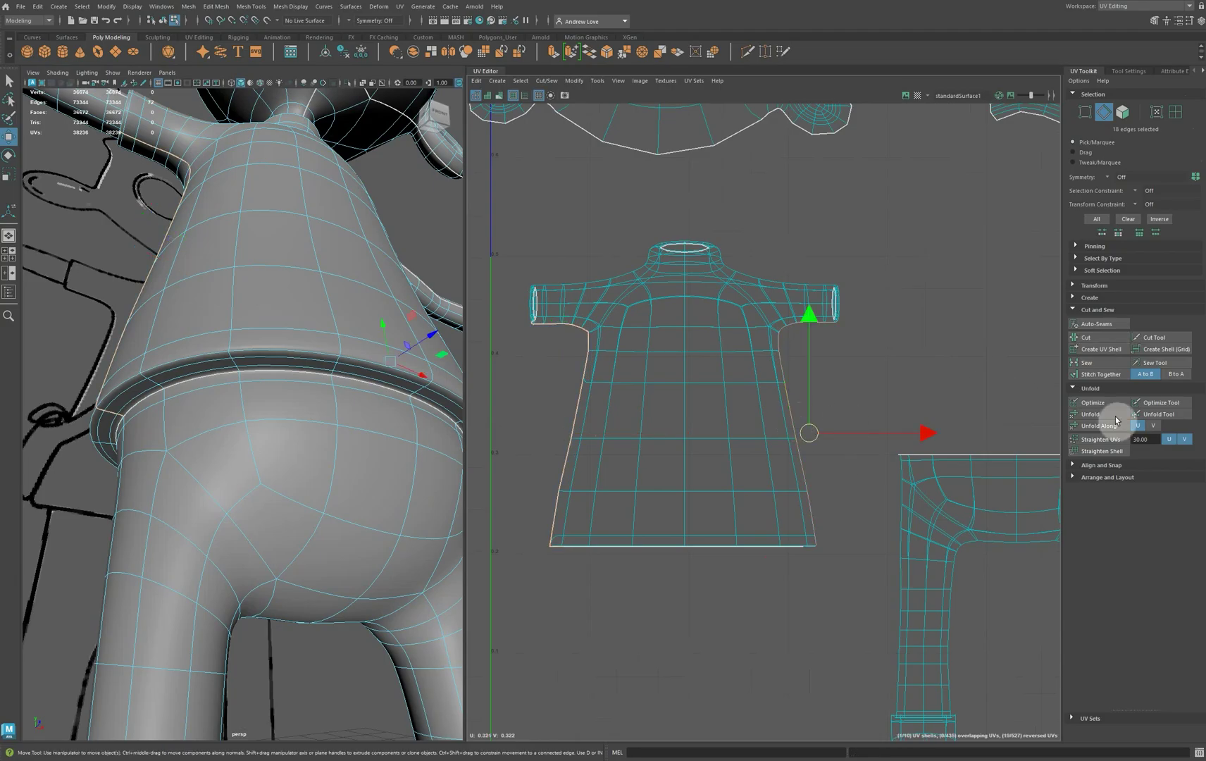
left_click(1096, 342)
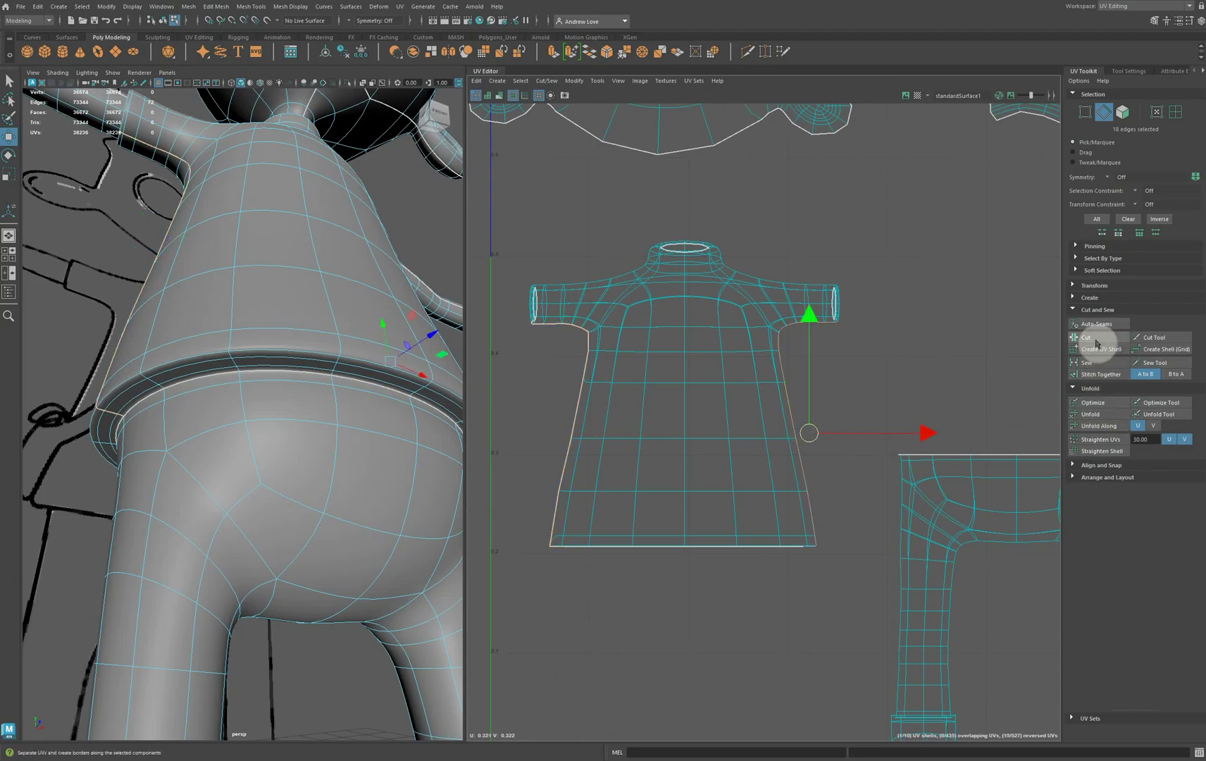
Cut the shirt shell along the collar, shoulder and upper sleeve edges on both sides.
double_click(749, 277)
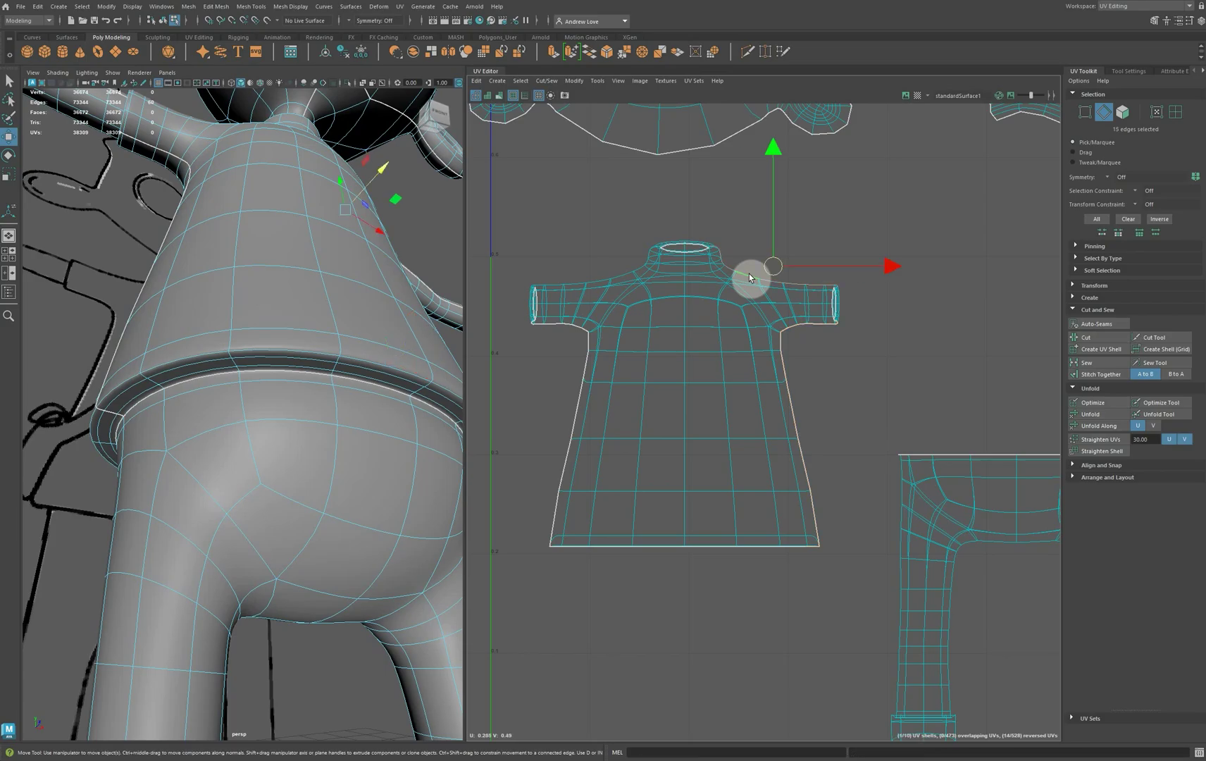
left_click(1093, 338)
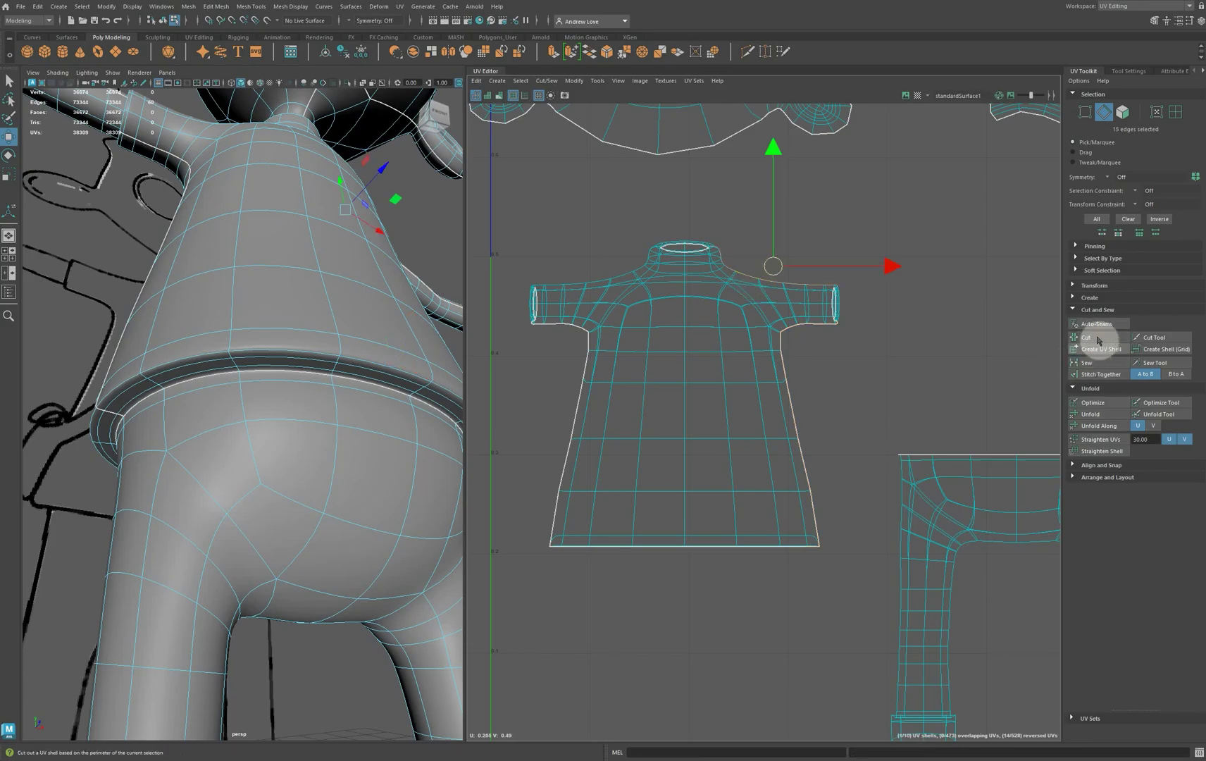
double_click(624, 277)
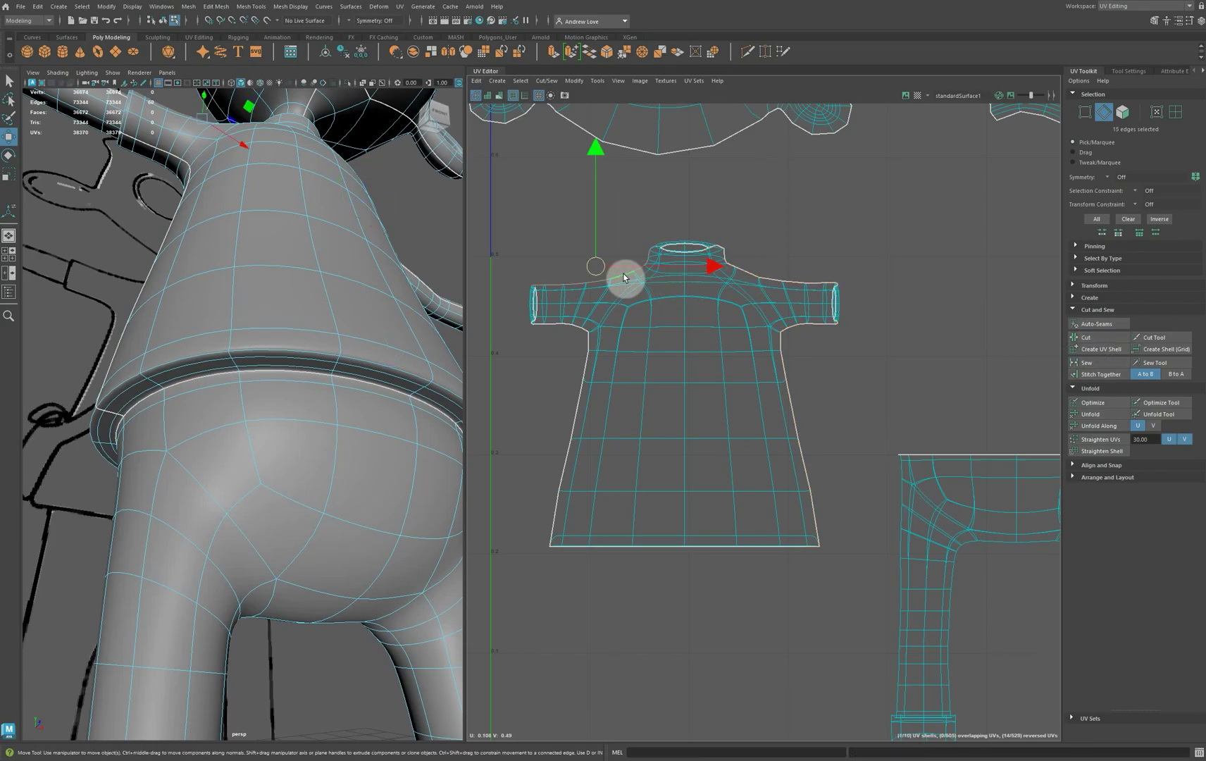
left_click(1091, 338)
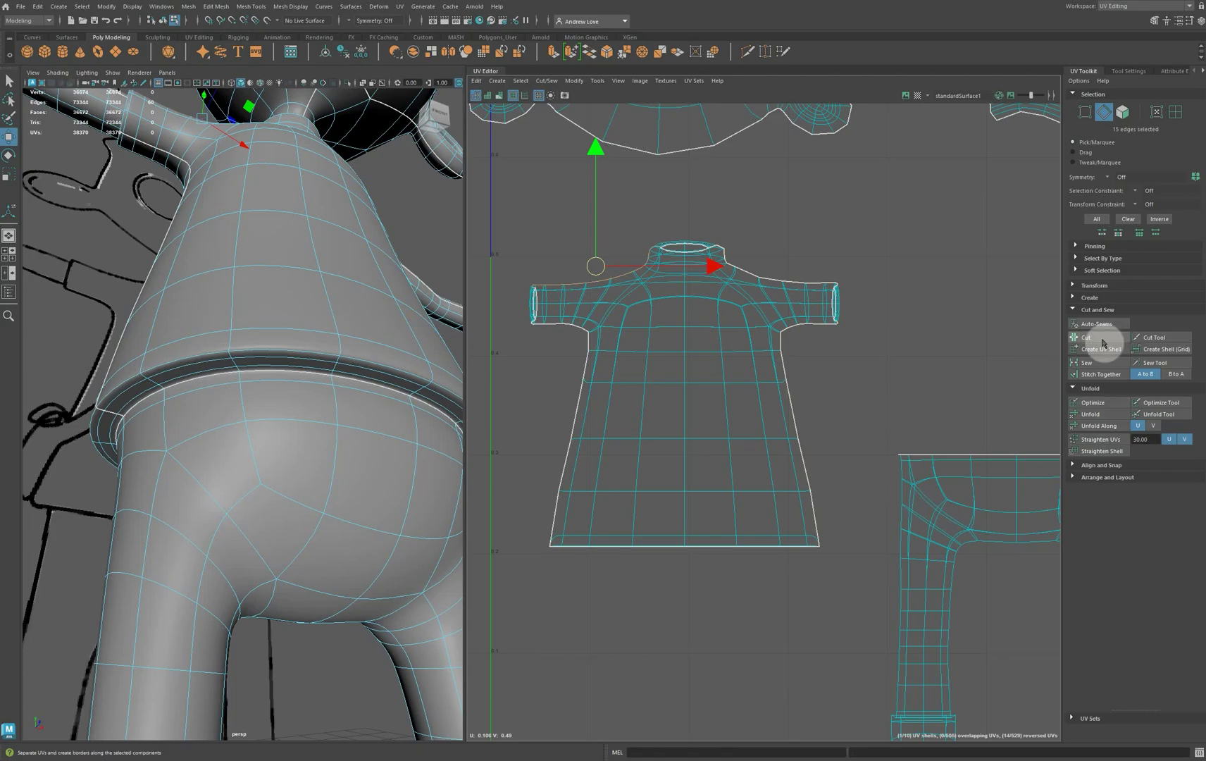
Select one half of the cut shirt as a UV shell and move it beside the other half.
left_click(939, 348)
key("a")
left_click(1175, 111)
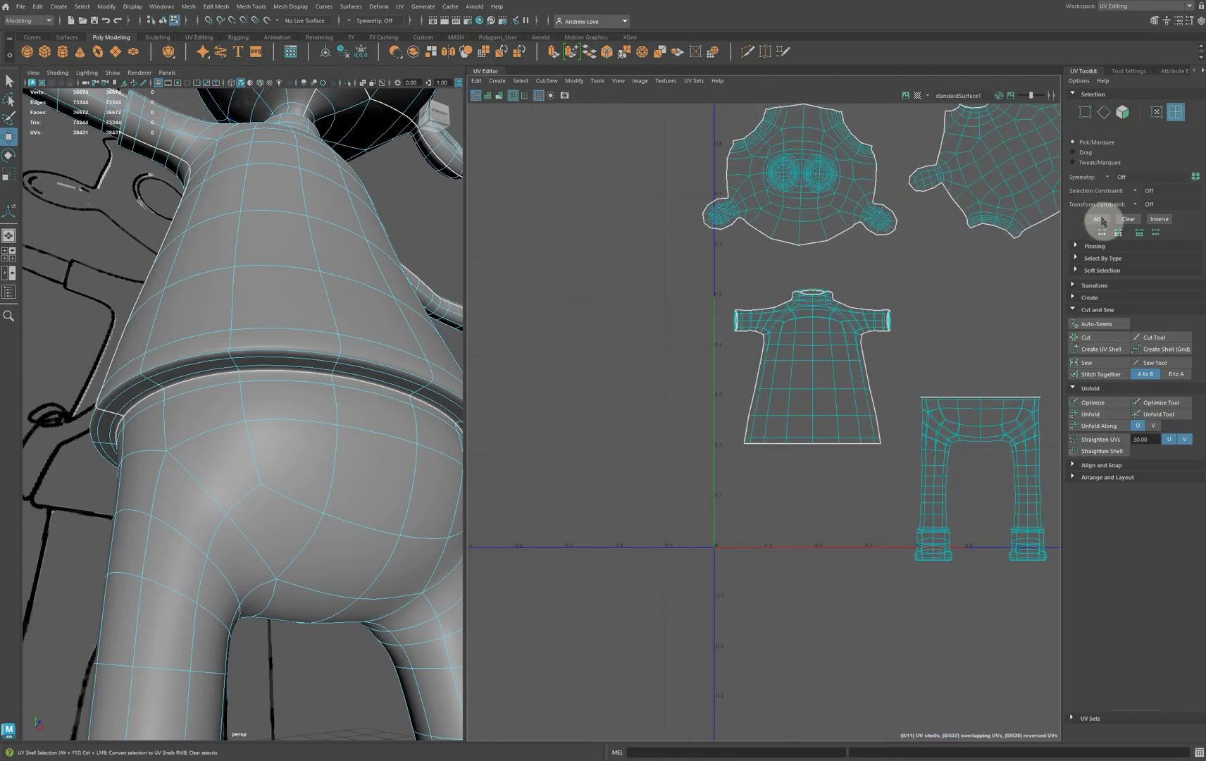
left_click(826, 405)
left_click_drag(815, 371, 641, 372)
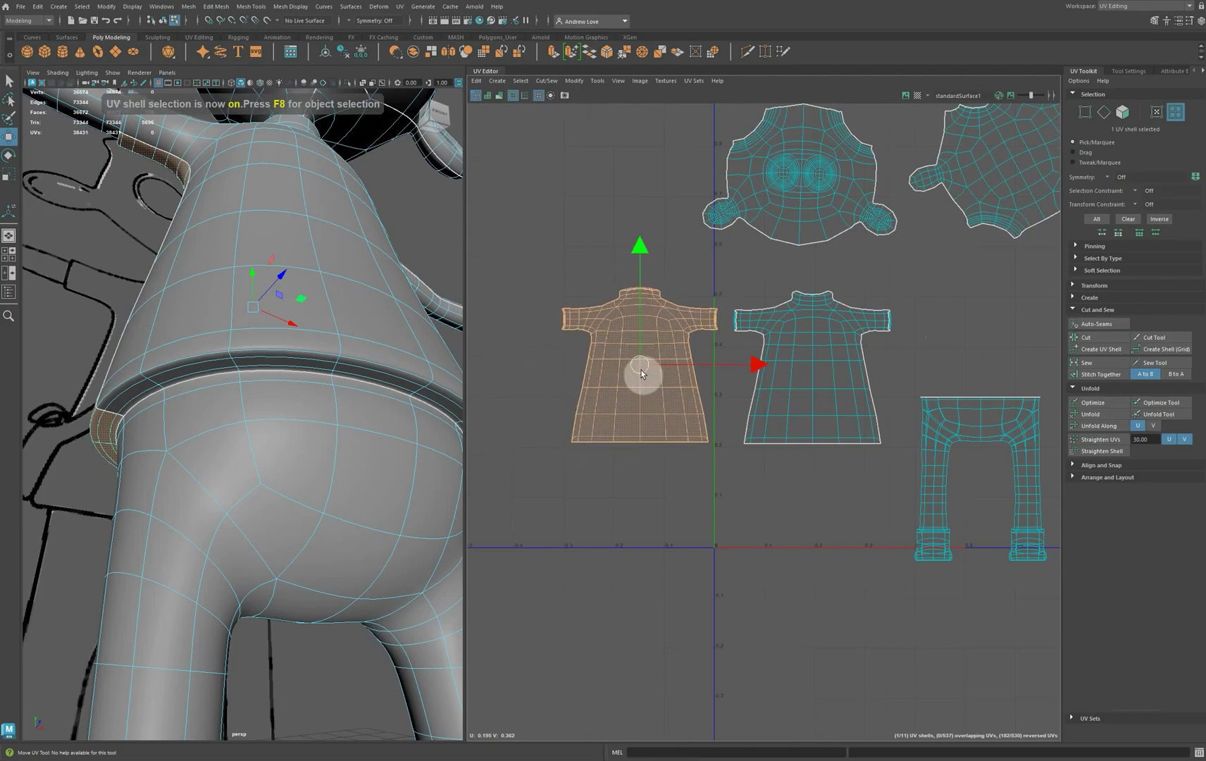
Unfold both shirt shells together, then clear the selection.
left_click(791, 395, "shift")
left_click(1096, 413)
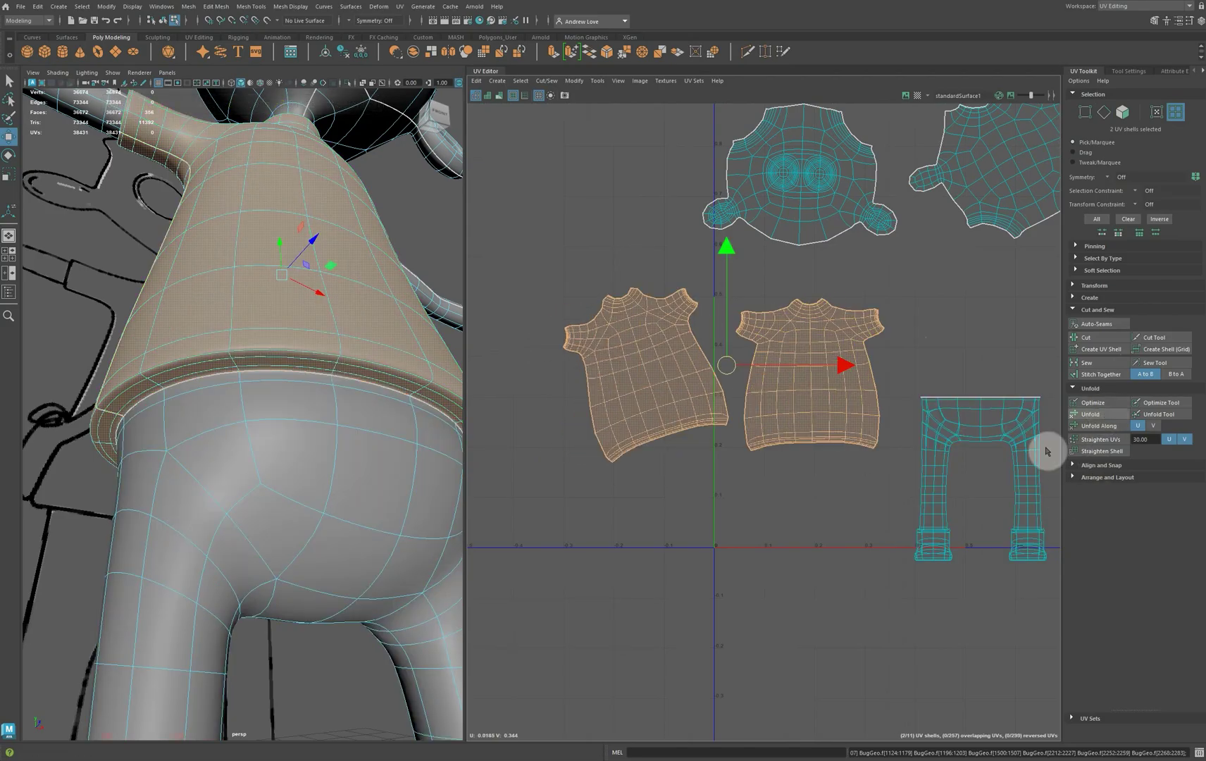
left_click(767, 519)
scroll(770, 519, "down", 3)
scroll(599, 524, "down", 3)
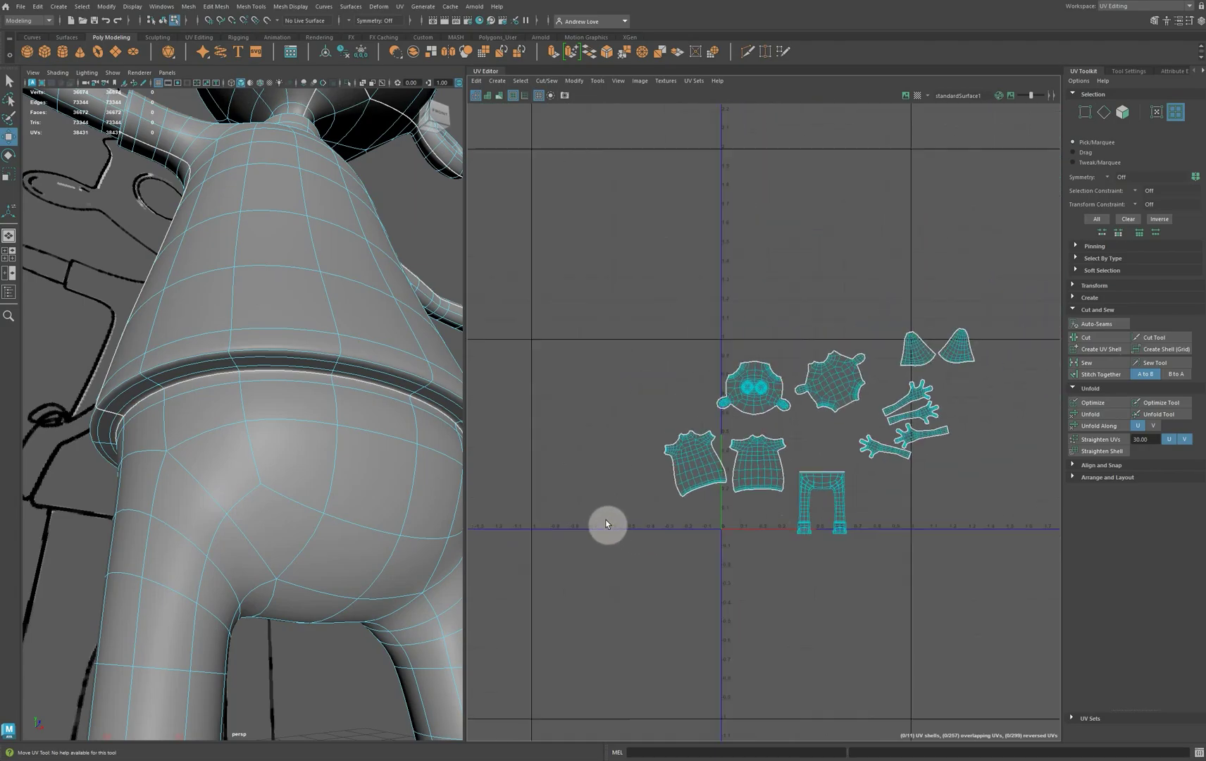
scroll(607, 521, "down", 2)
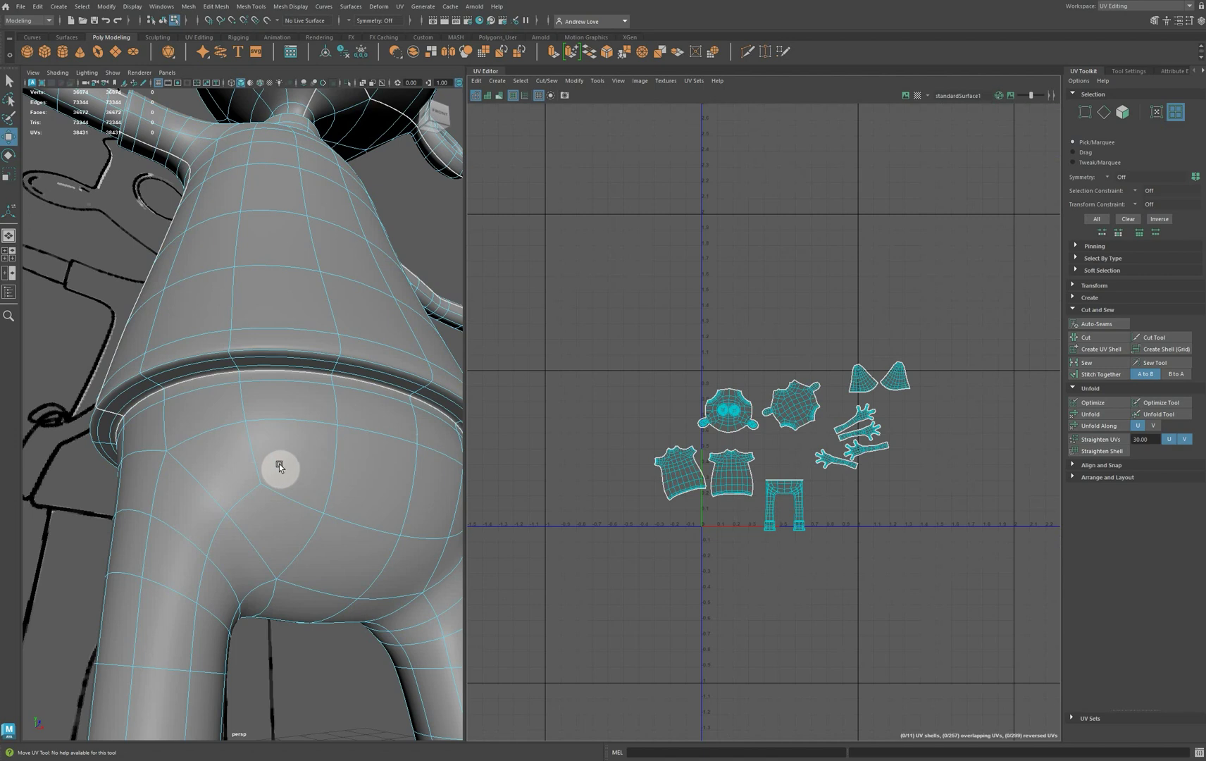
Cut the UVs along the edge loop inside one boot's cuff, where the leg enters the boot.
key("f")
left_click_drag(211, 617, 178, 638, "alt")
scroll(145, 639, "up", 7)
scroll(178, 618, "down", 4)
scroll(179, 618, "down", 5)
scroll(177, 631, "up", 10)
middle_click_drag(210, 665, 234, 498, "alt")
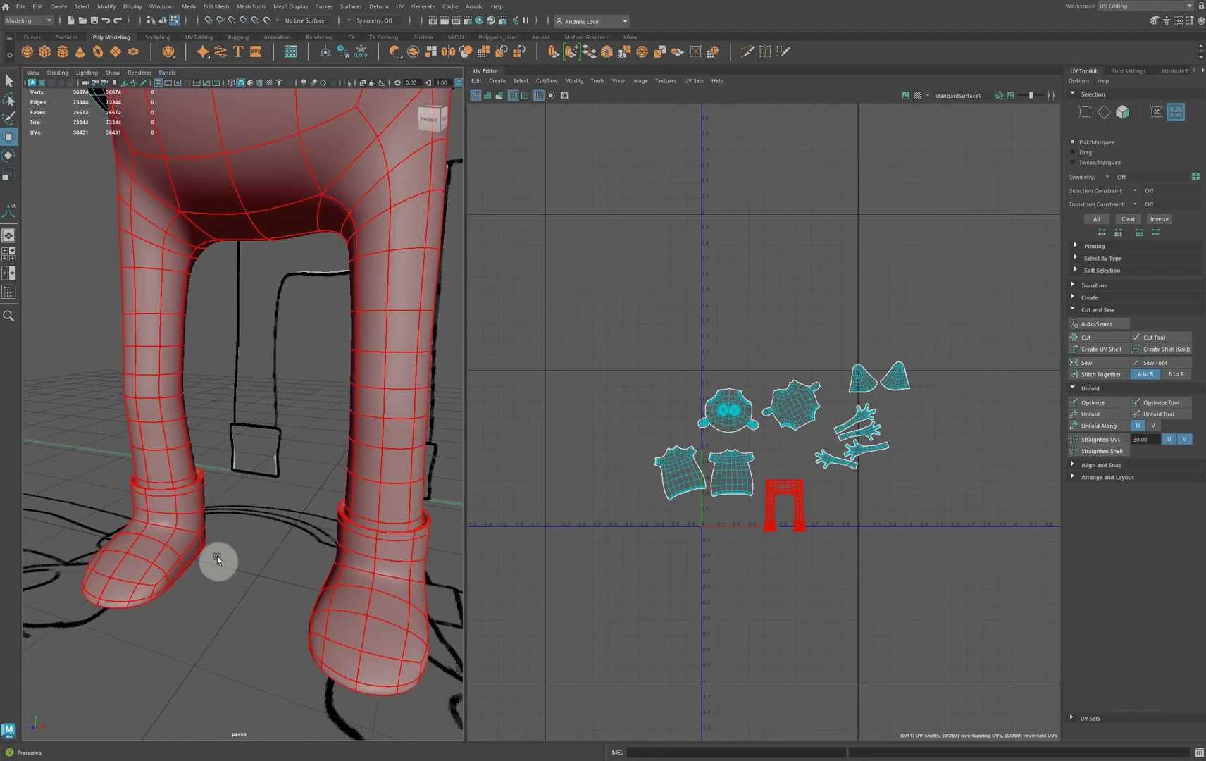
left_click_drag(217, 556, 215, 572, "alt")
scroll(219, 571, "up", 4)
middle_click_drag(273, 571, 254, 513, "alt")
left_click_drag(254, 513, 296, 480, "alt")
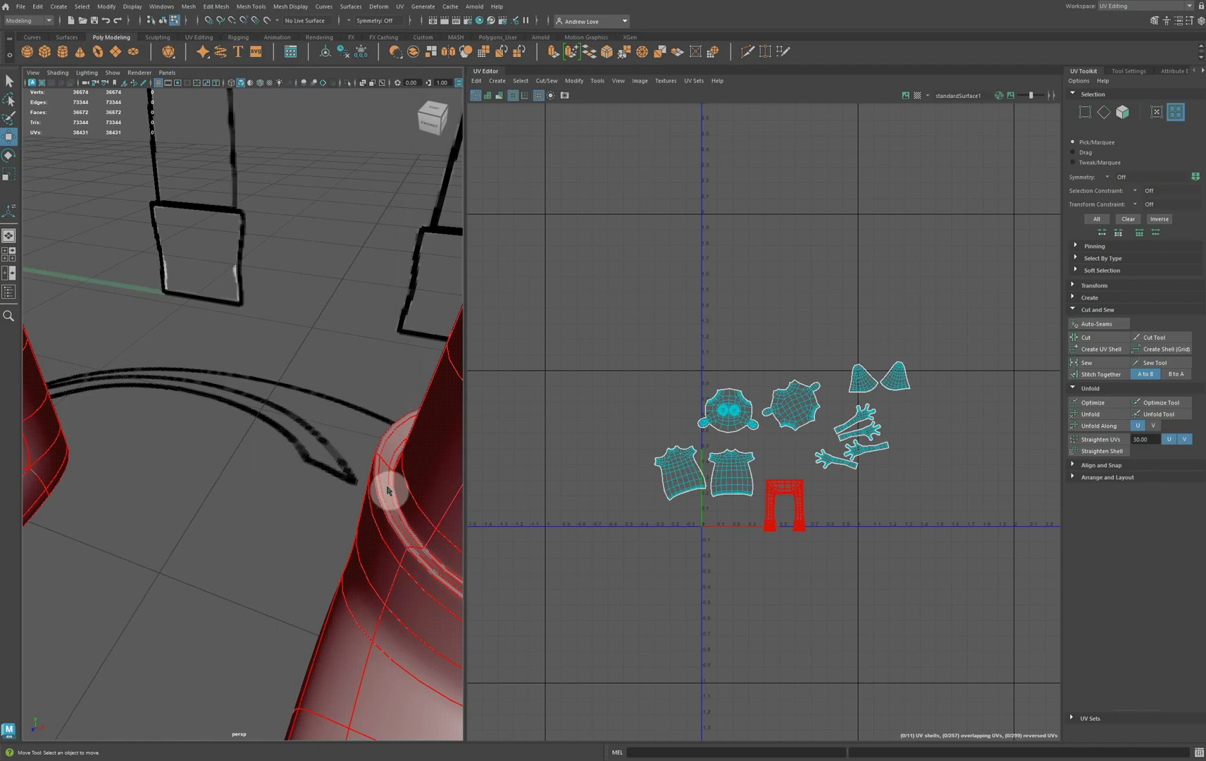
right_click_drag(387, 490, 353, 470)
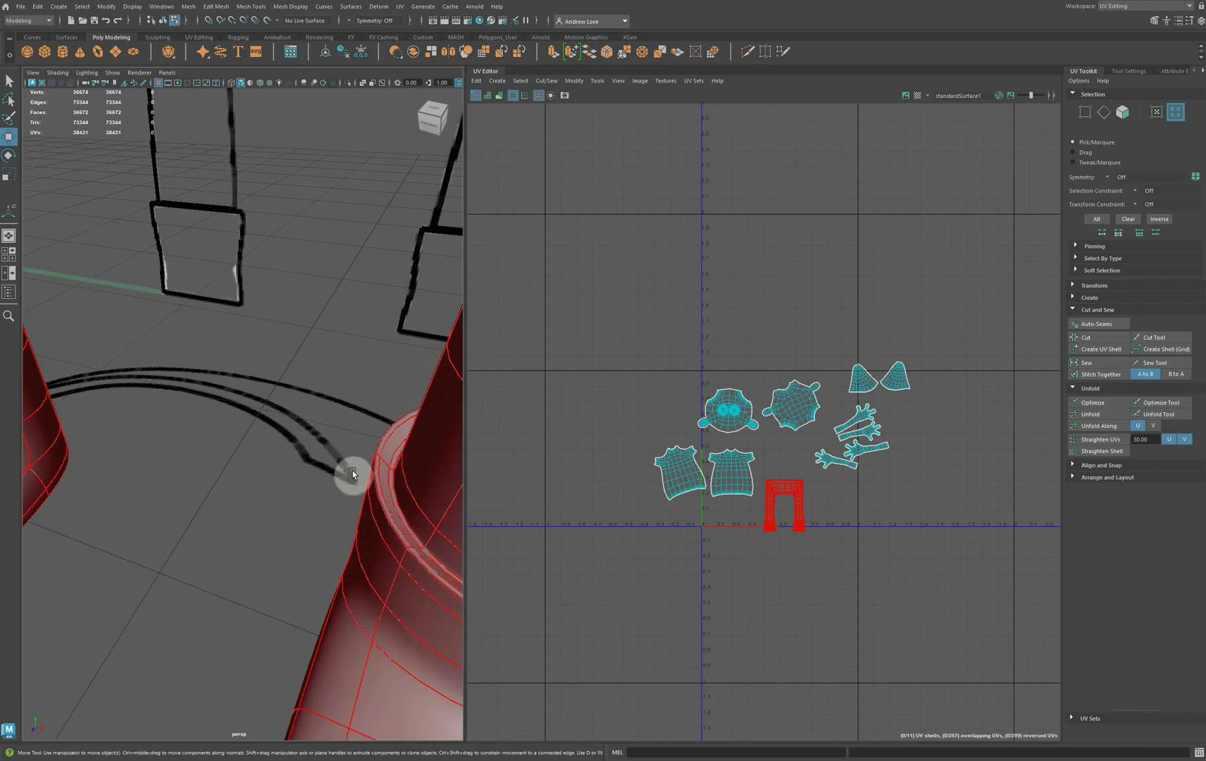
double_click(394, 490)
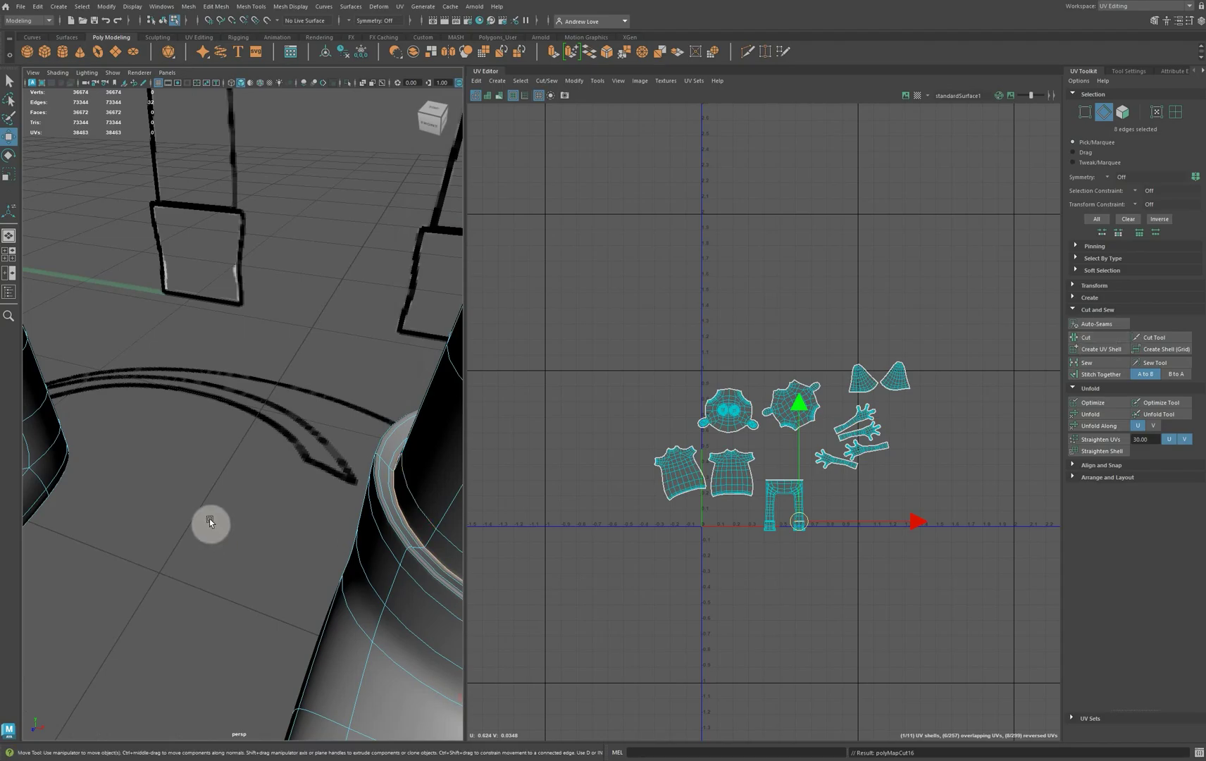
Cut the matching edge loop inside the other boot's cuff to separate that boot from its leg.
middle_click_drag(189, 539, 414, 612, "alt")
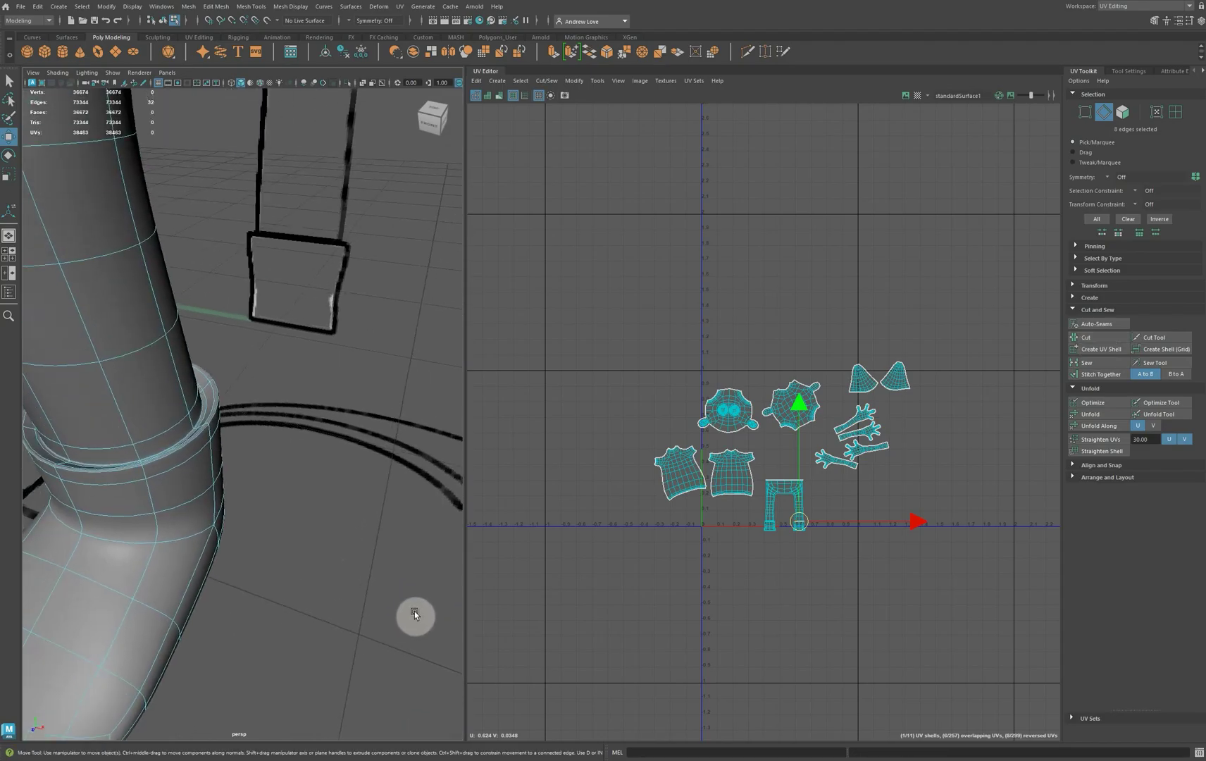
double_click(199, 420)
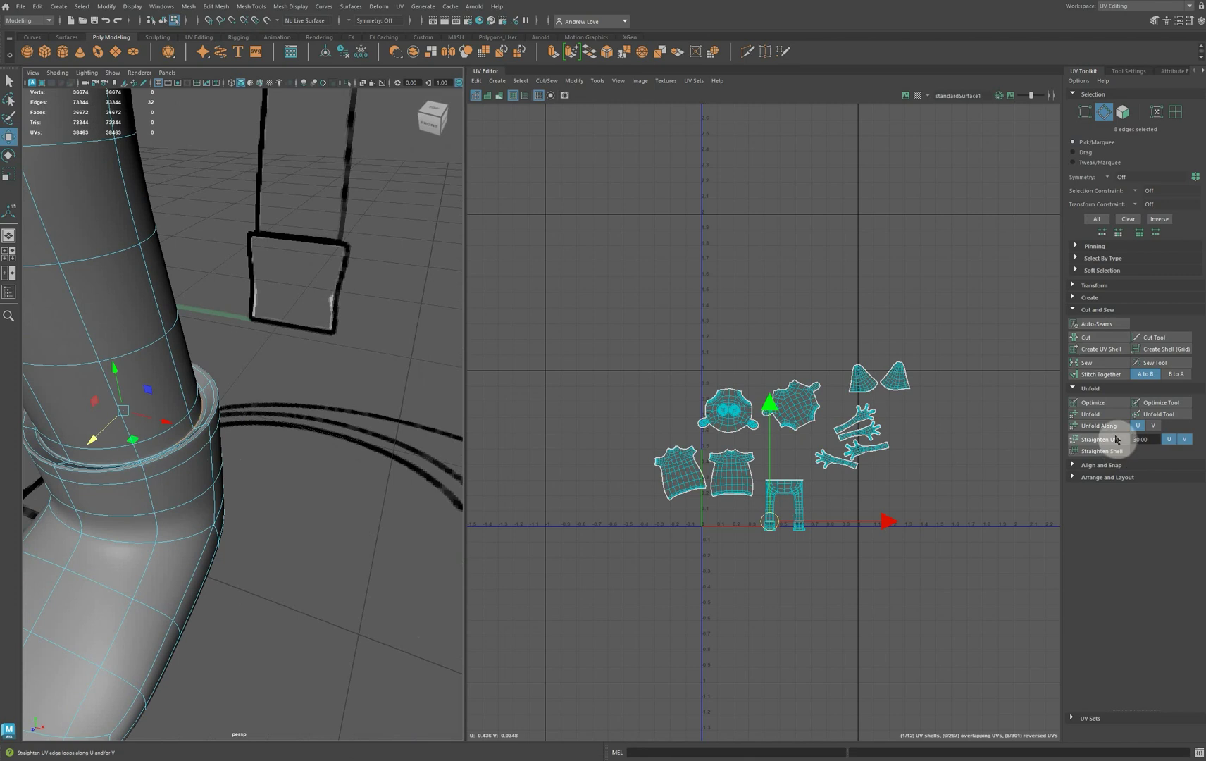
left_click(1089, 337)
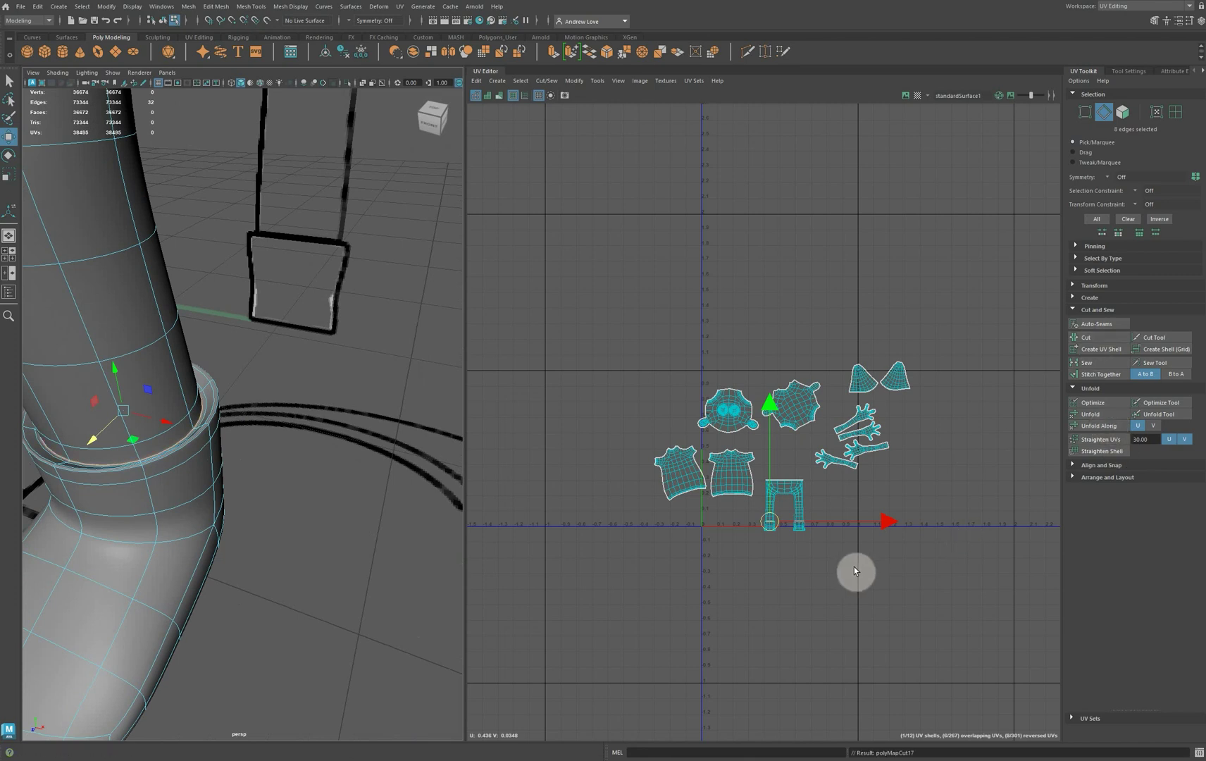
Select both boots as UV shells and move them away from the legs, clear of the other shells.
left_click(808, 507)
left_click(1175, 113)
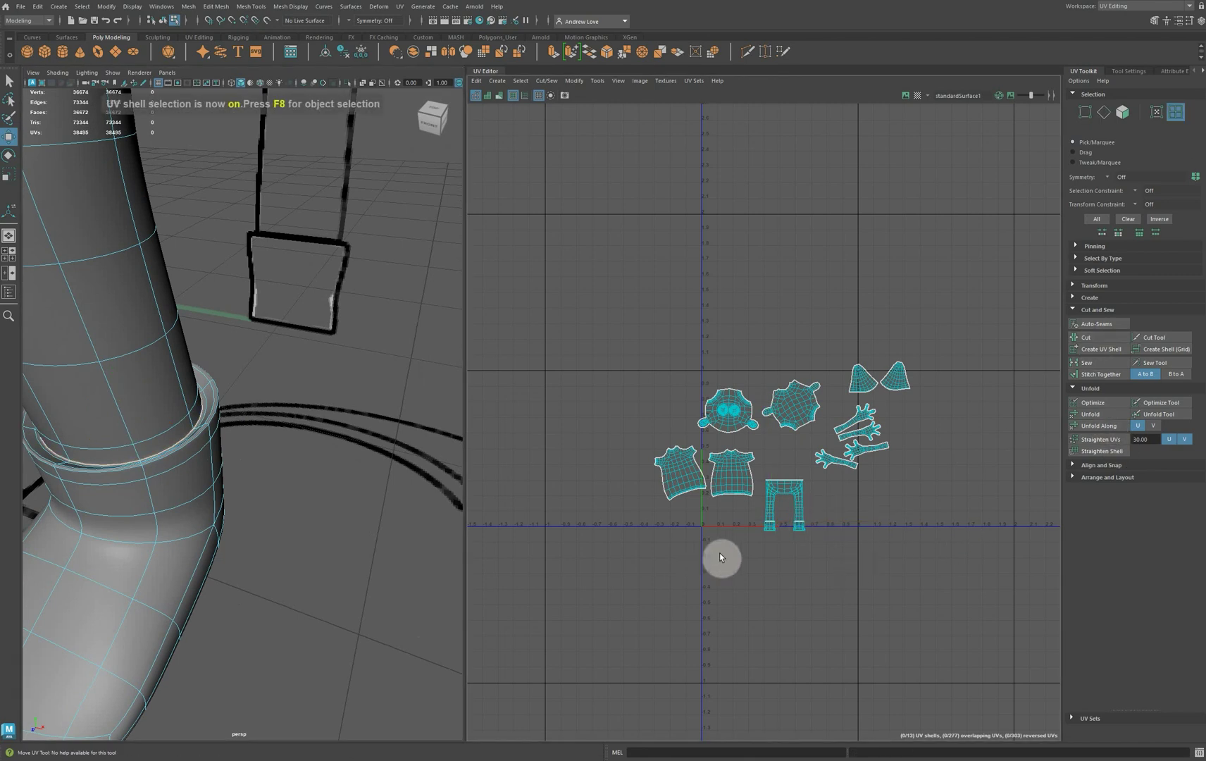
left_click_drag(719, 553, 817, 527)
left_click_drag(783, 527, 924, 526)
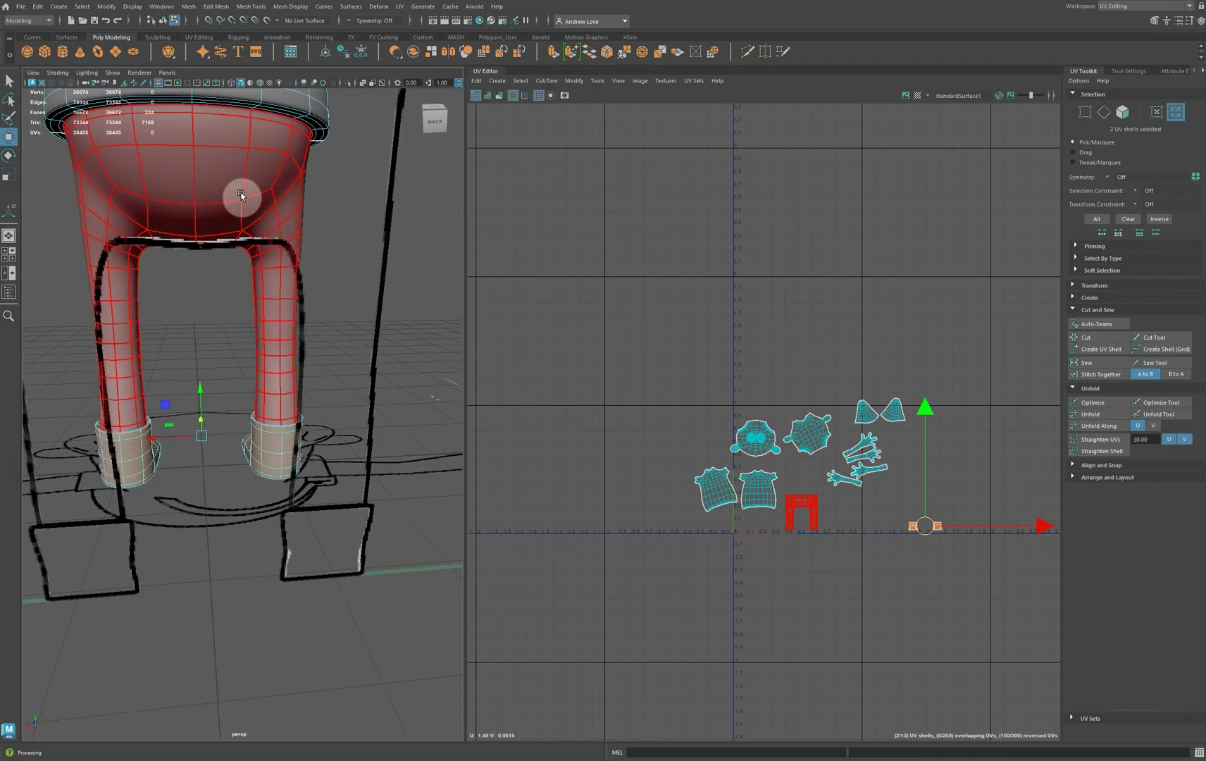
Cut the pants shell in half along its vertical centre edge loop, from the waist through the crotch.
scroll(687, 414, "up", 8)
middle_click_drag(667, 447, 510, 298, "alt")
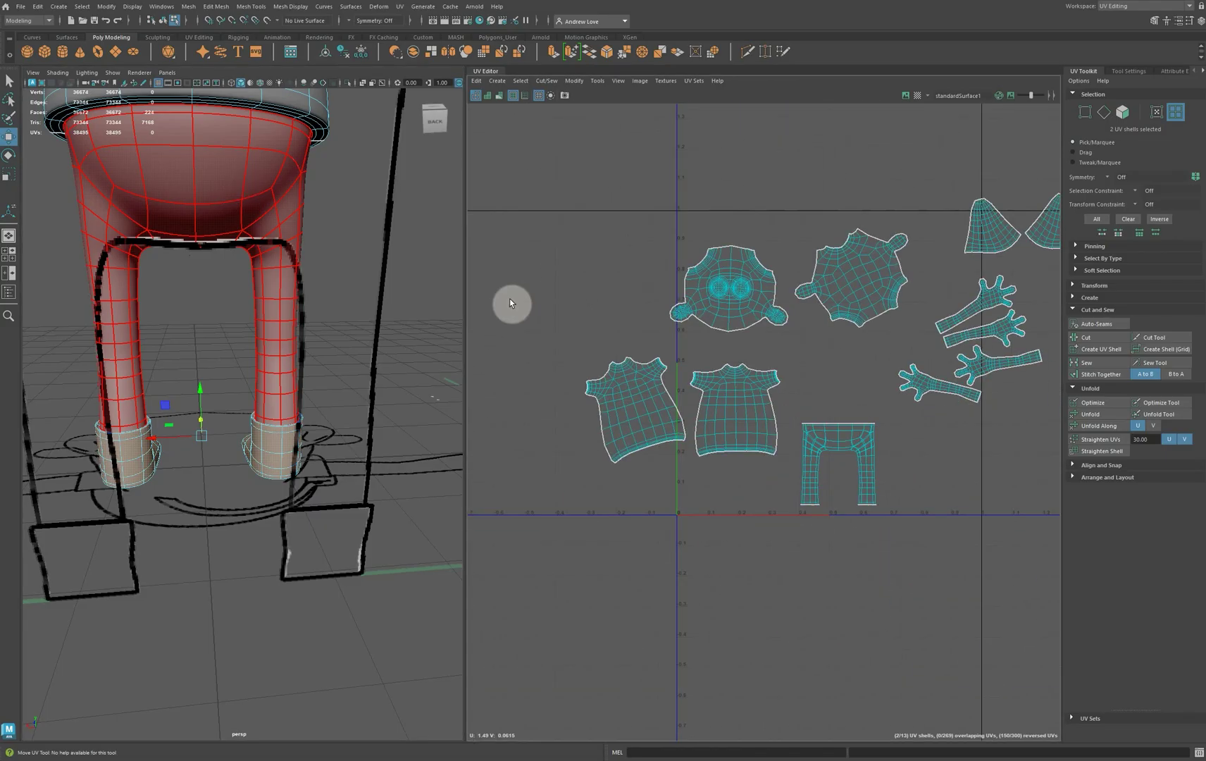
scroll(728, 534, "up", 3)
middle_click_drag(727, 534, 609, 508, "alt")
scroll(592, 487, "up", 2)
scroll(592, 487, "up", 2)
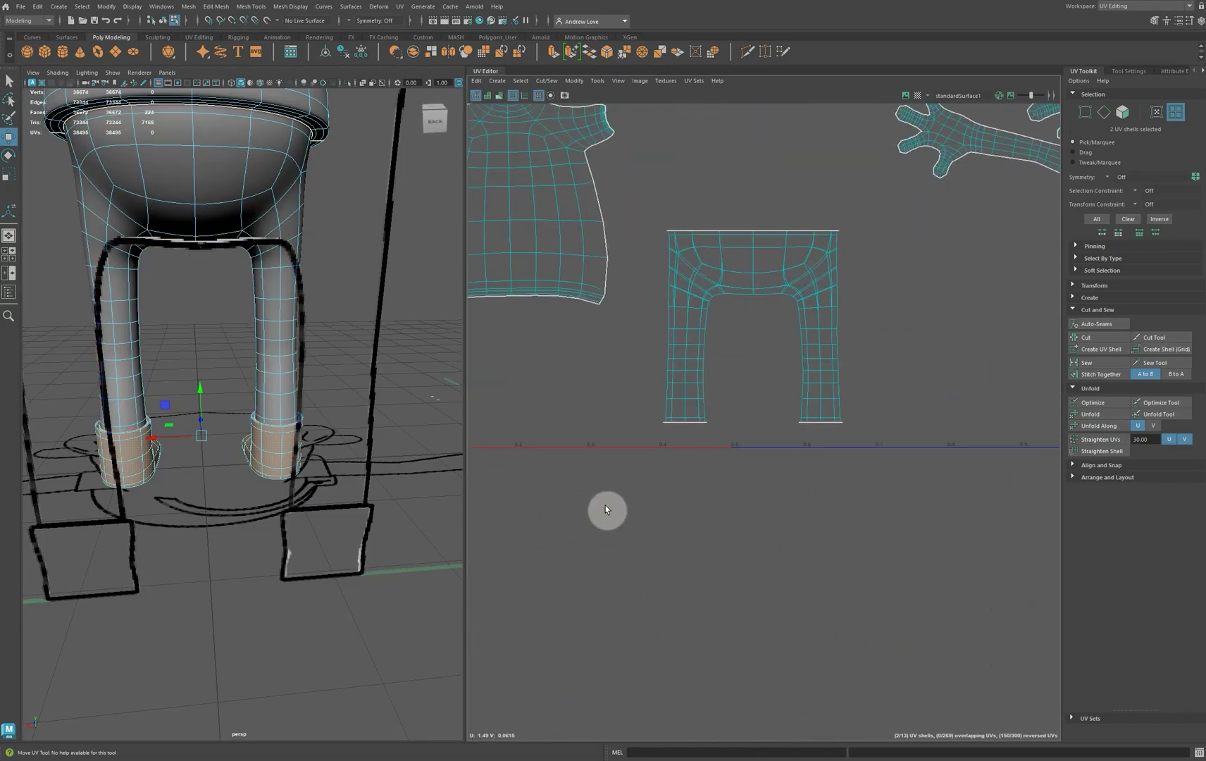
left_click(750, 265)
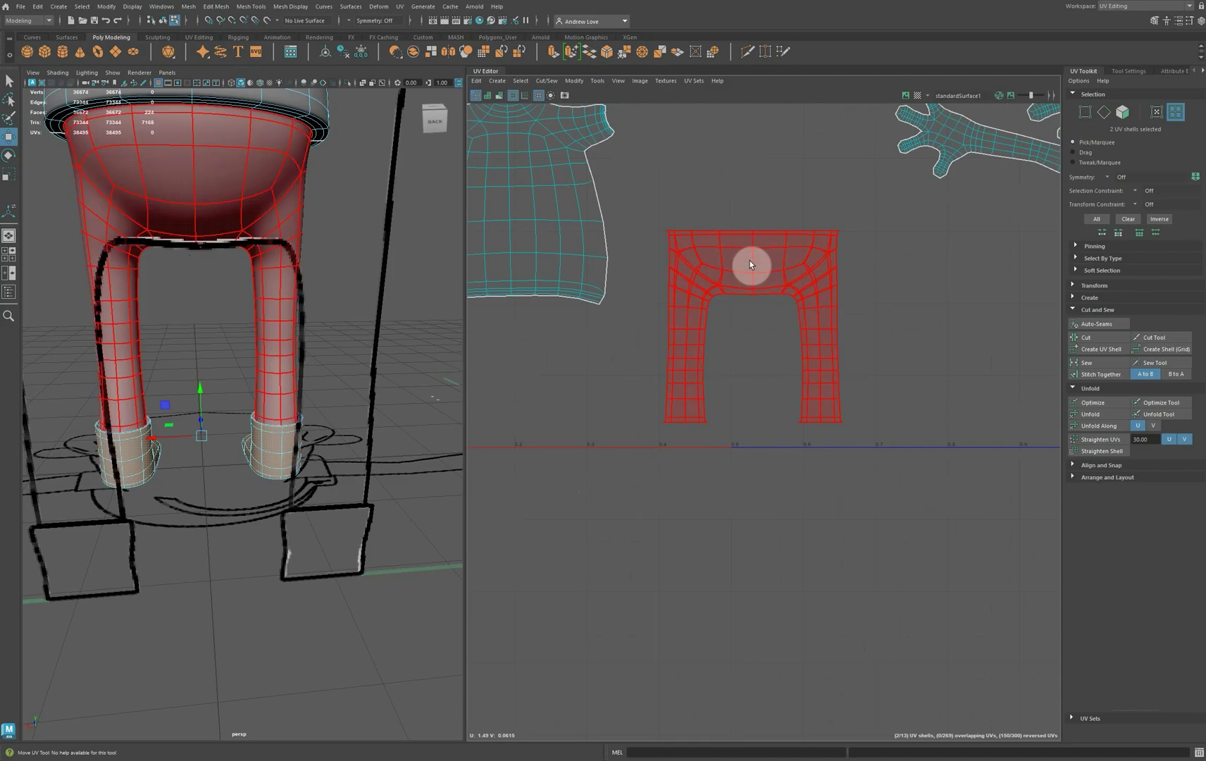
left_click(1106, 112)
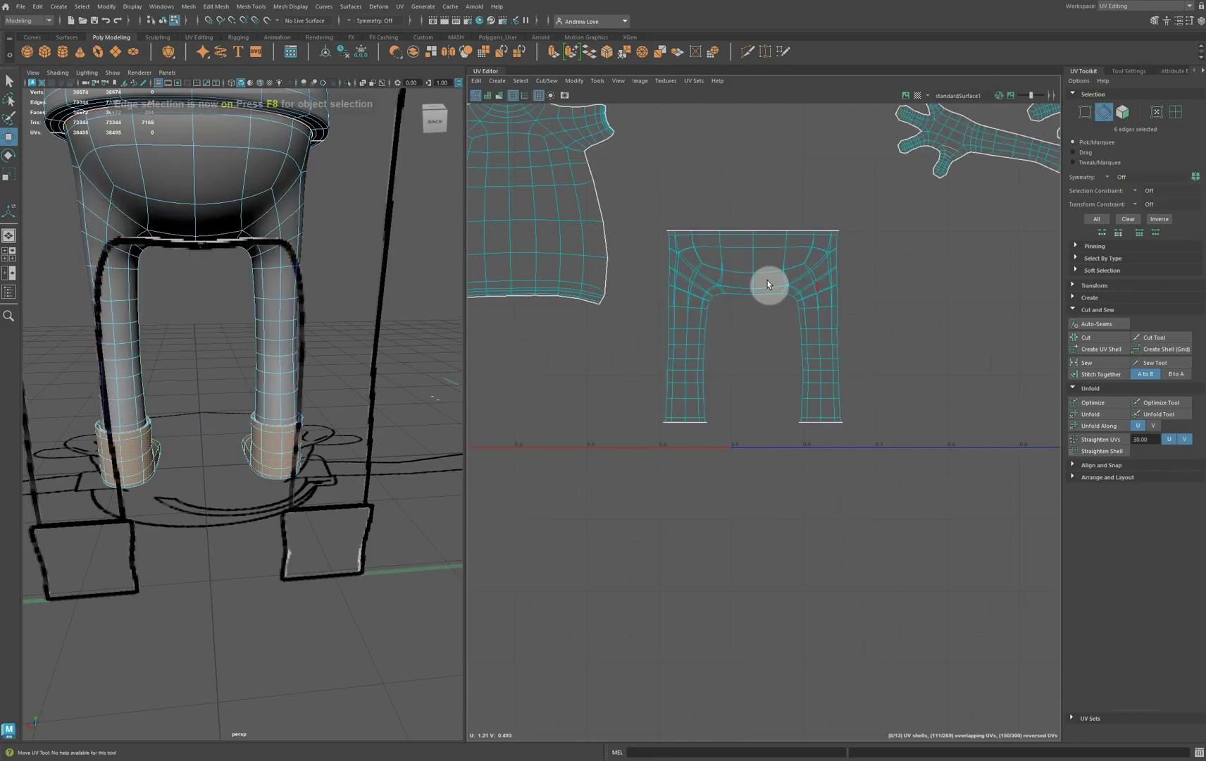
double_click(751, 252)
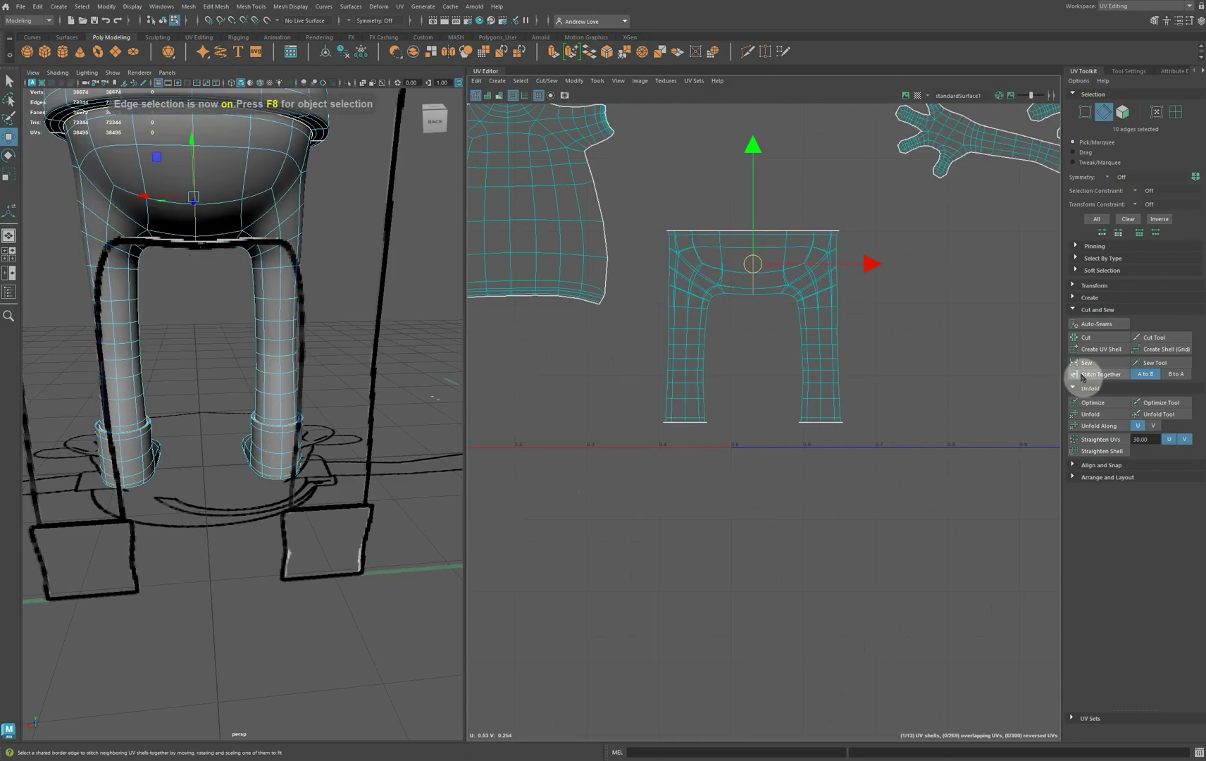
left_click(1085, 336)
Select one half of the pants as a UV shell, move it away from the other half, and clear the selection.
left_click(1176, 112)
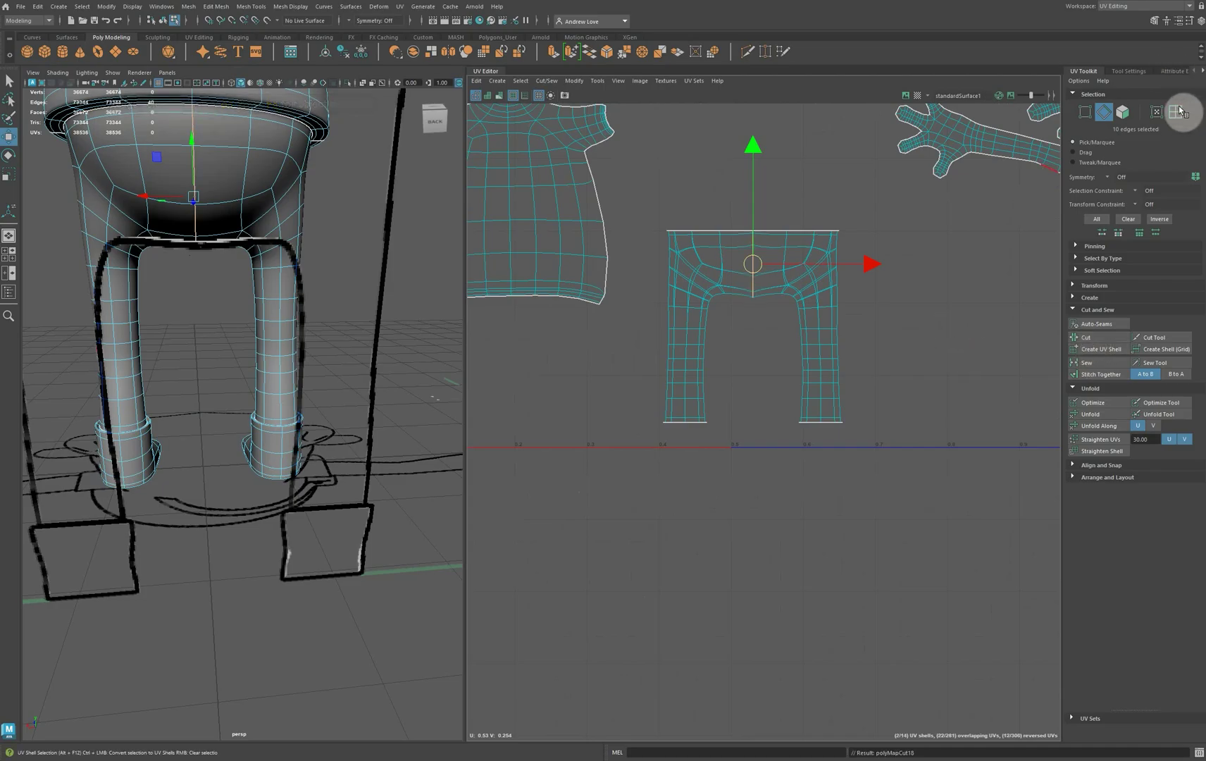
left_click(831, 313)
left_click_drag(801, 327, 833, 322)
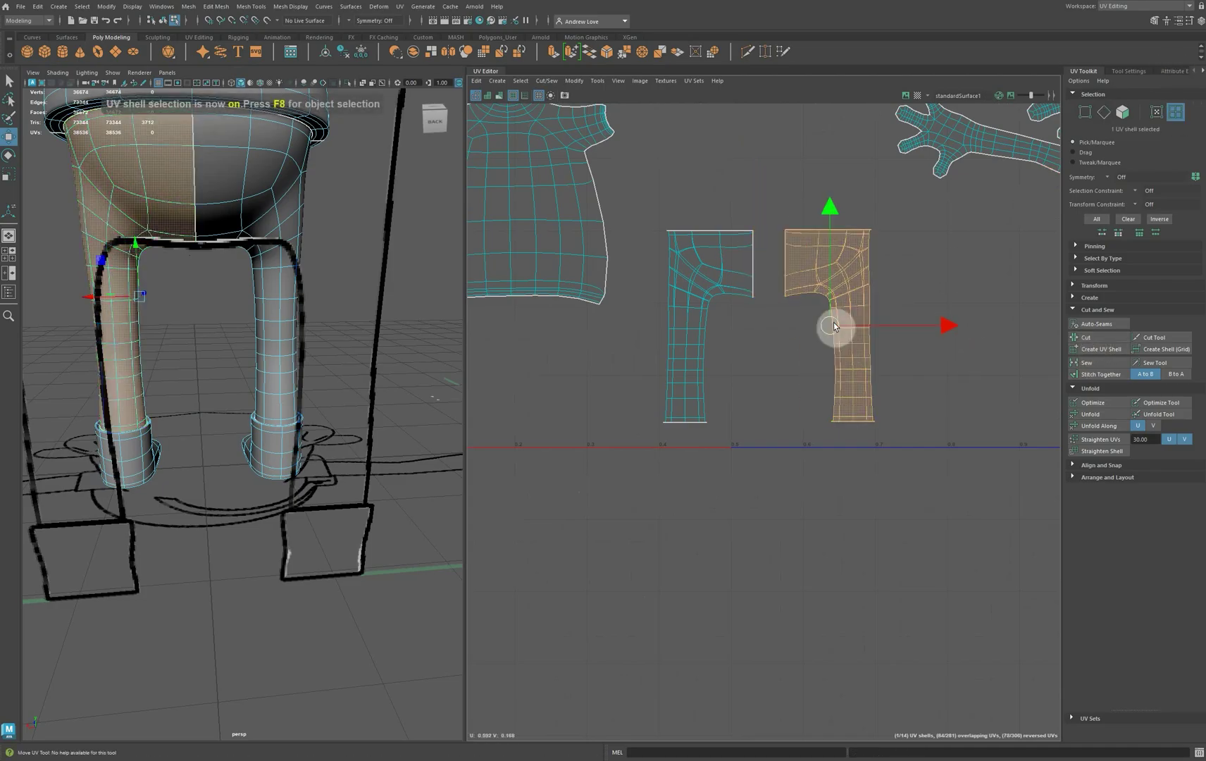
left_click(777, 380)
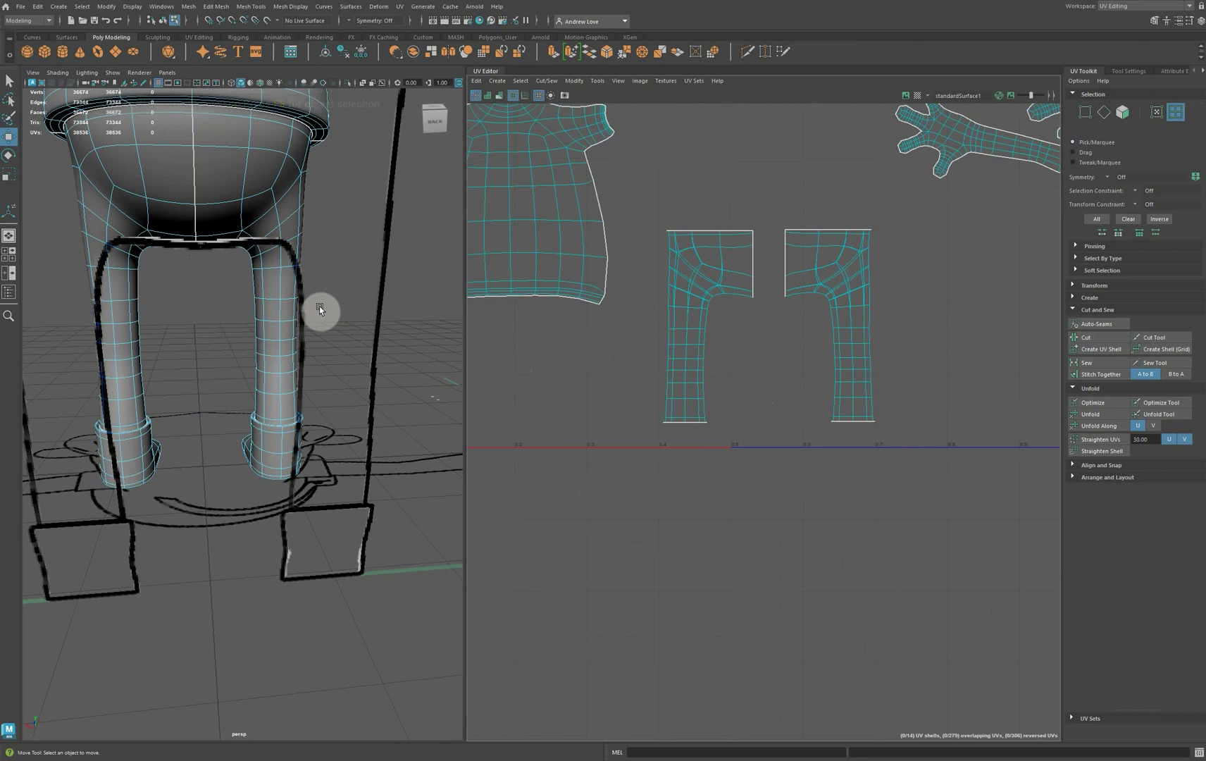
Cut both pants halves along their inner-leg edge loops, from the crotch to the ankle.
left_click(1104, 111)
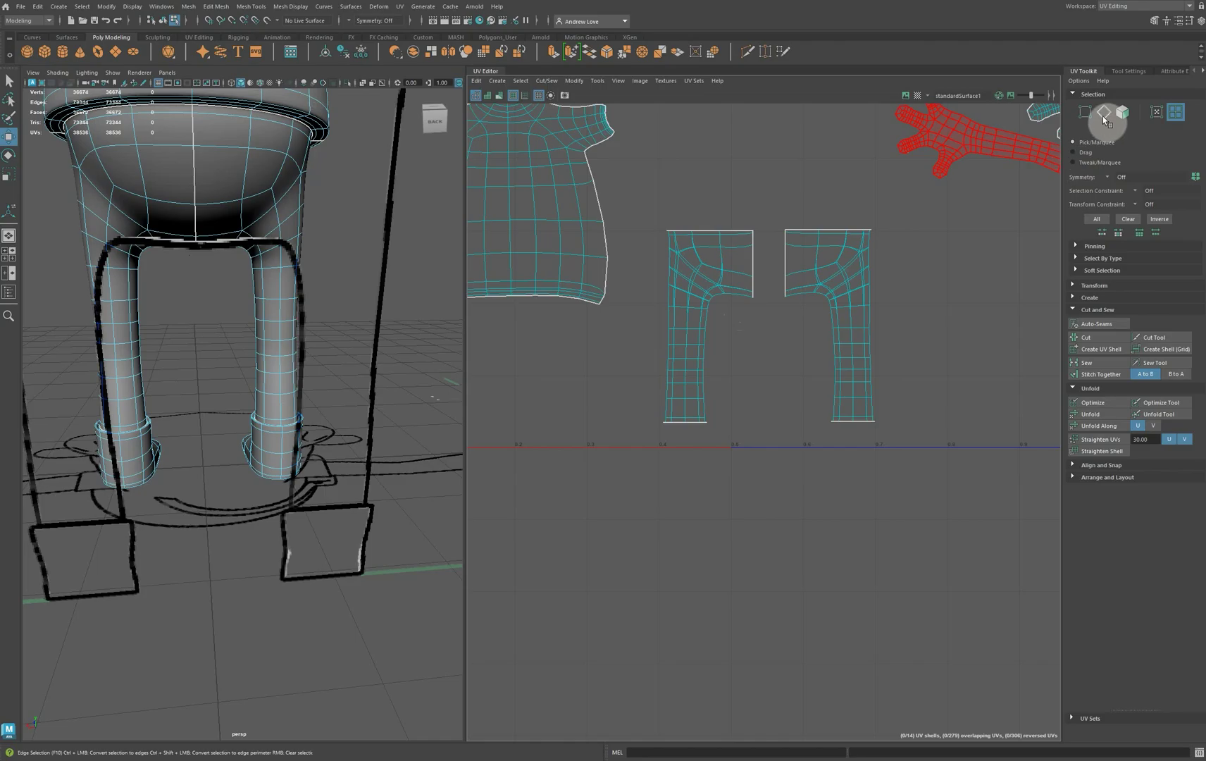
double_click(736, 298)
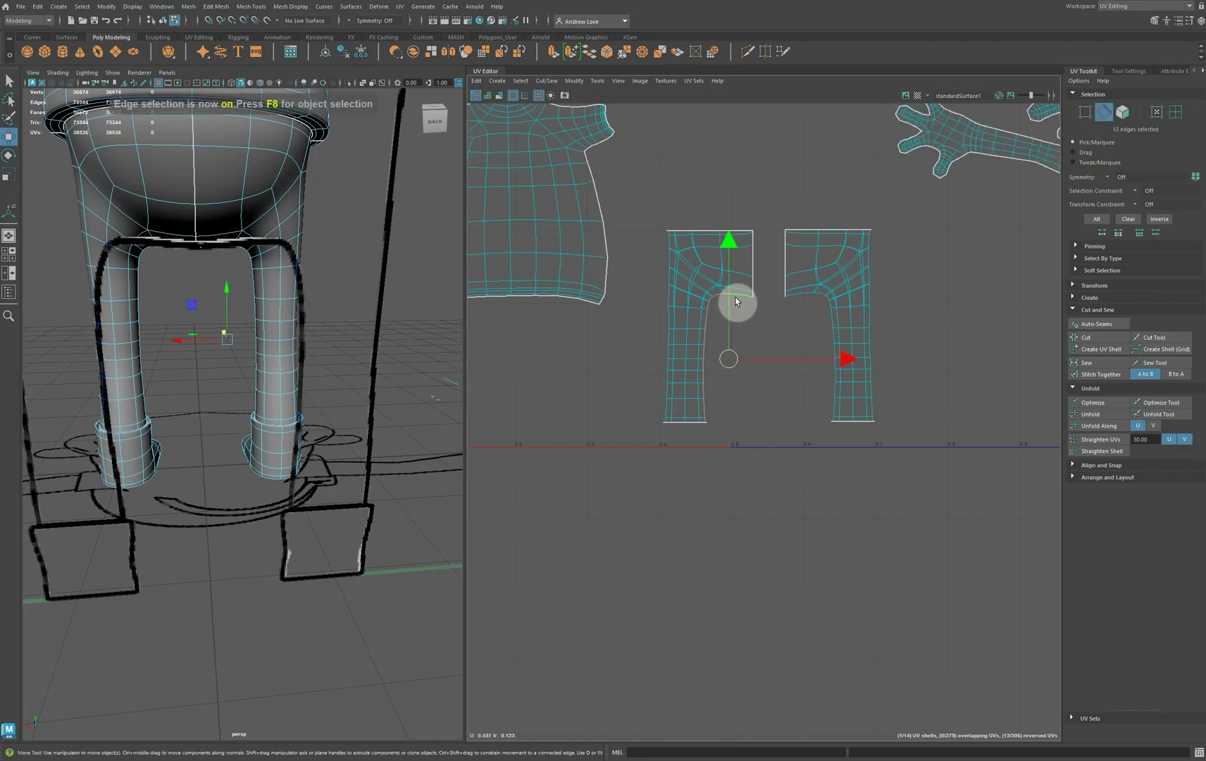
left_click(1092, 338)
double_click(799, 298)
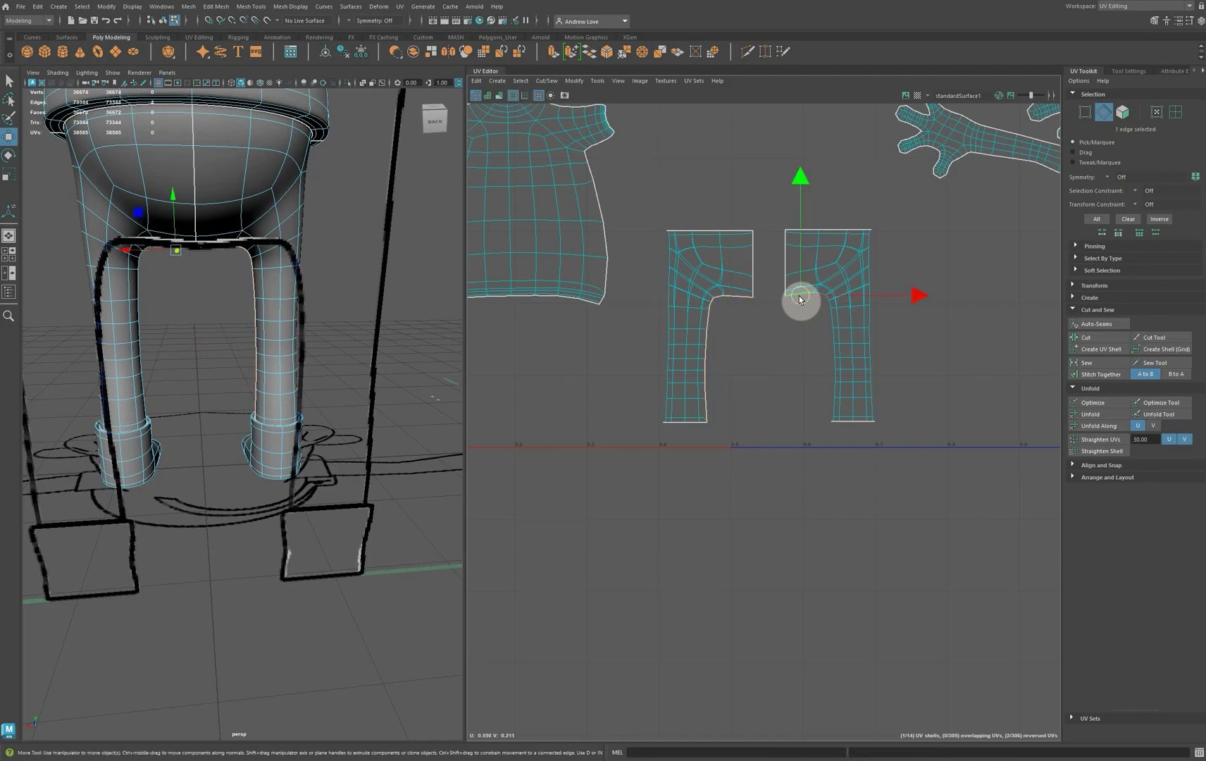
left_click(1093, 339)
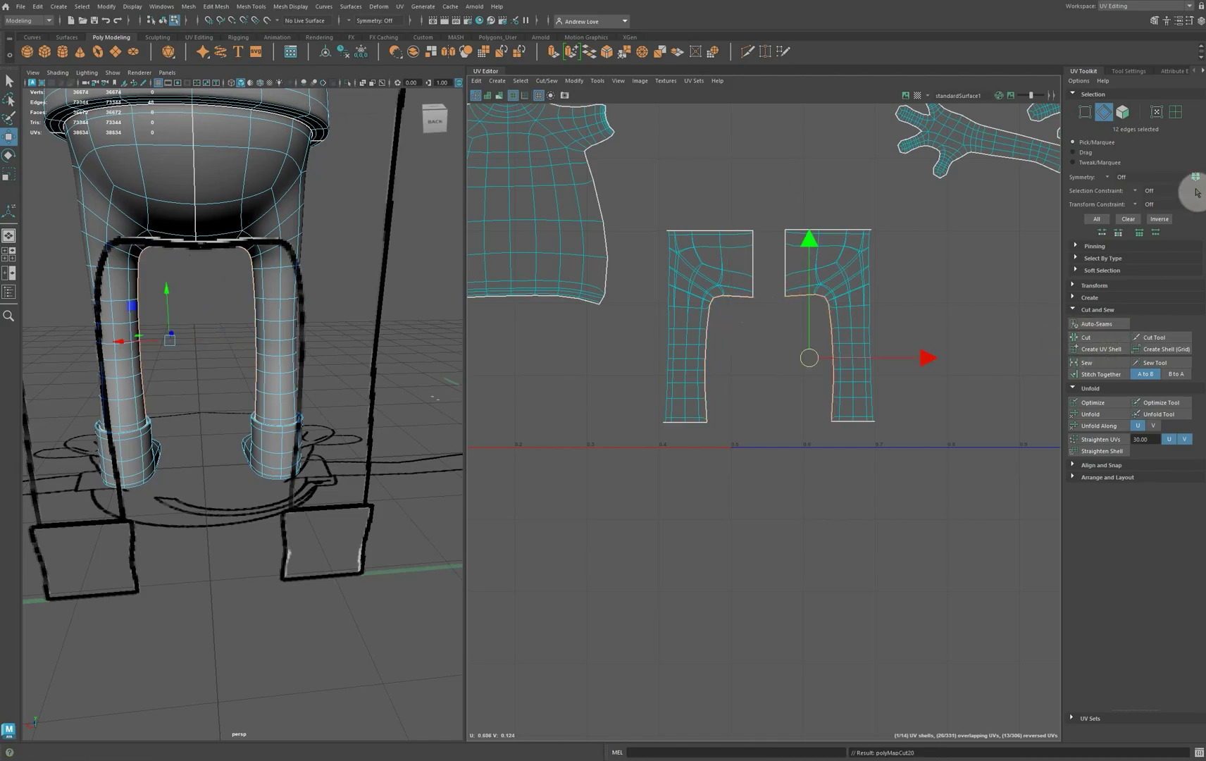
Unfold both pants shells together and move one of them sideways so they no longer overlap.
left_click(1175, 111)
left_click(682, 355)
left_click_drag(682, 356, 877, 373)
left_click(1115, 417)
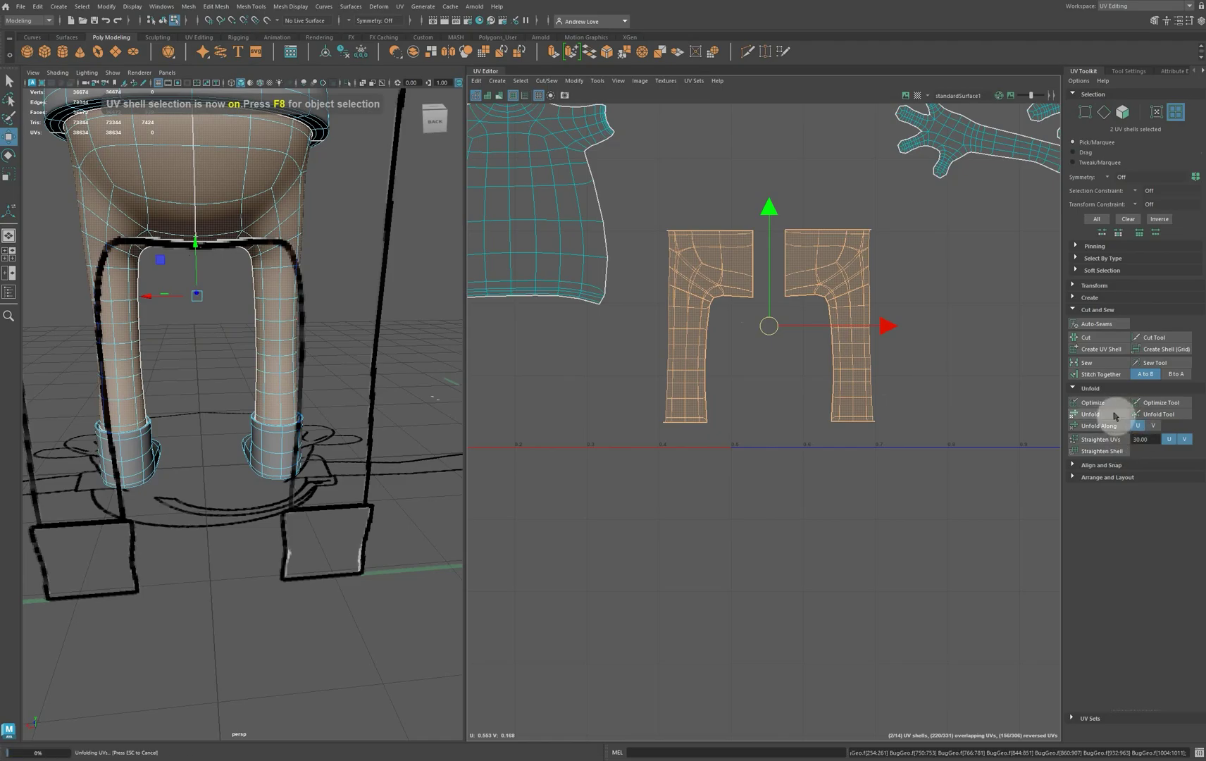
left_click(887, 516)
left_click(866, 376)
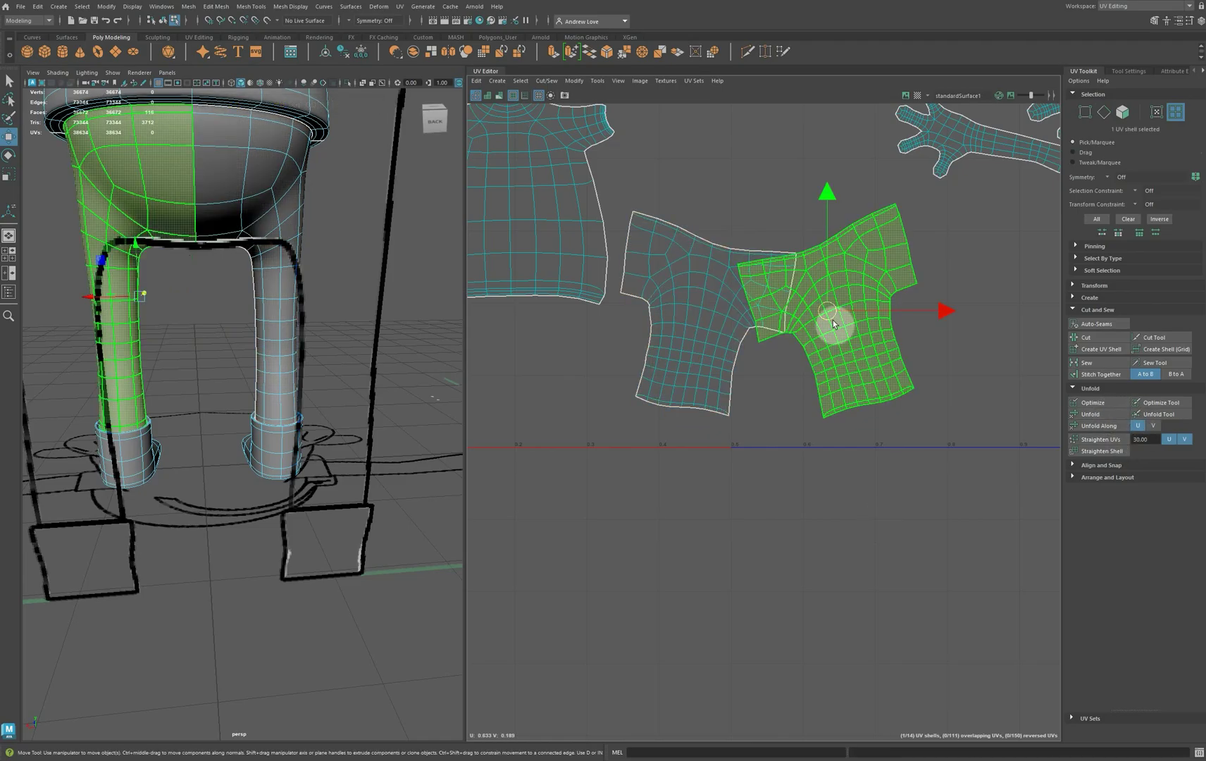
left_click_drag(824, 308, 890, 321)
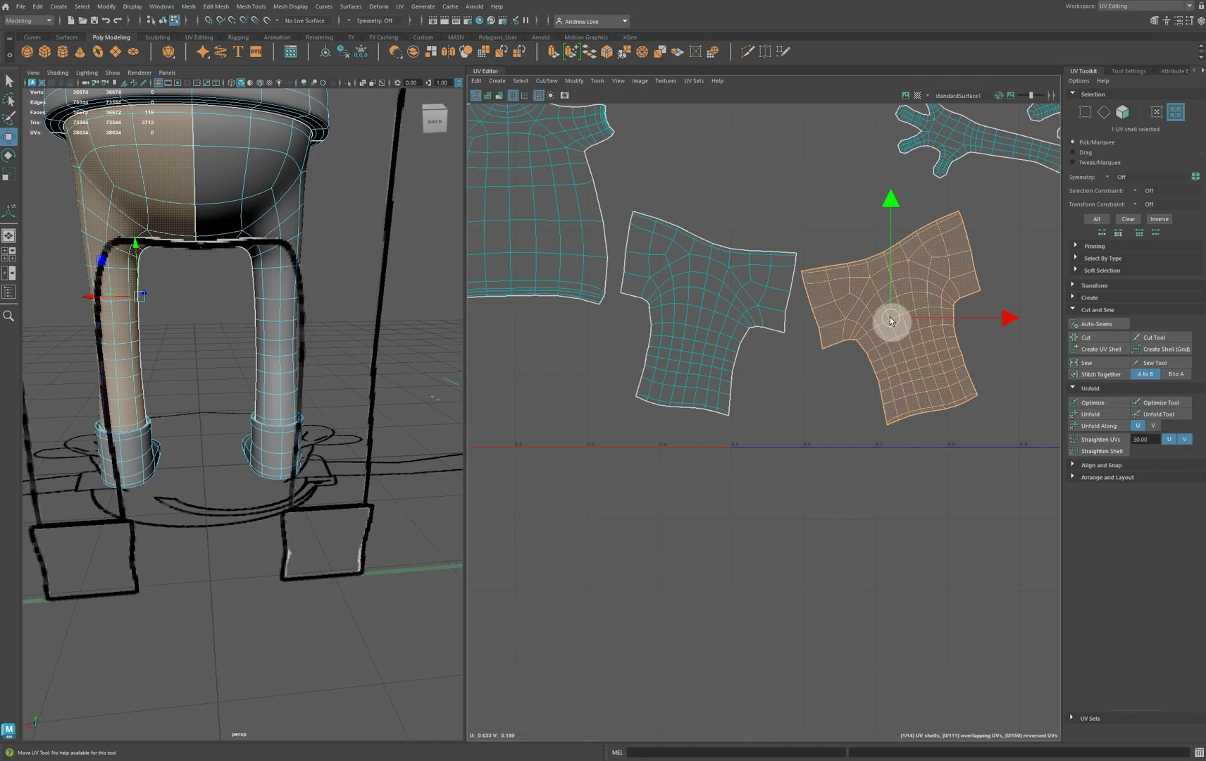
Stitch the two pants shells together, A to B, along the front centre seam from crotch to waist.
left_click_drag(283, 444, 493, 447, "alt")
left_click_drag(370, 409, 202, 272, "alt")
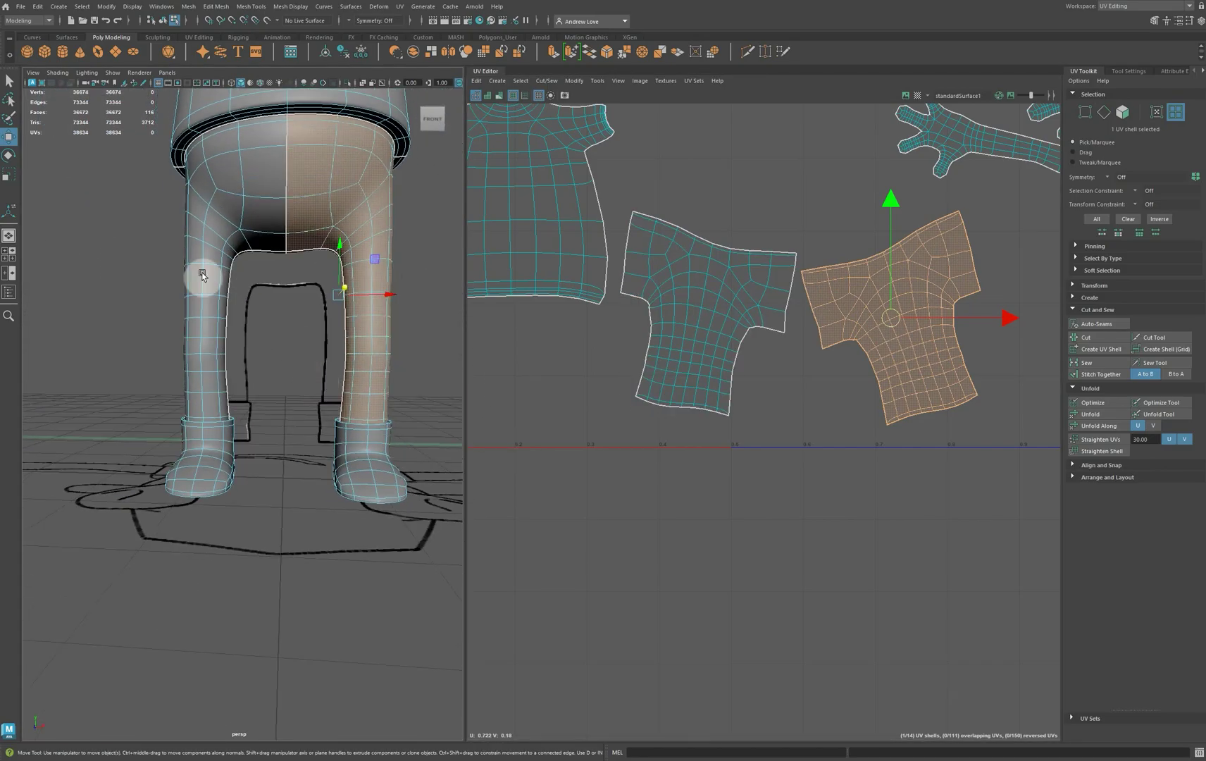
right_click_drag(273, 157, 275, 125)
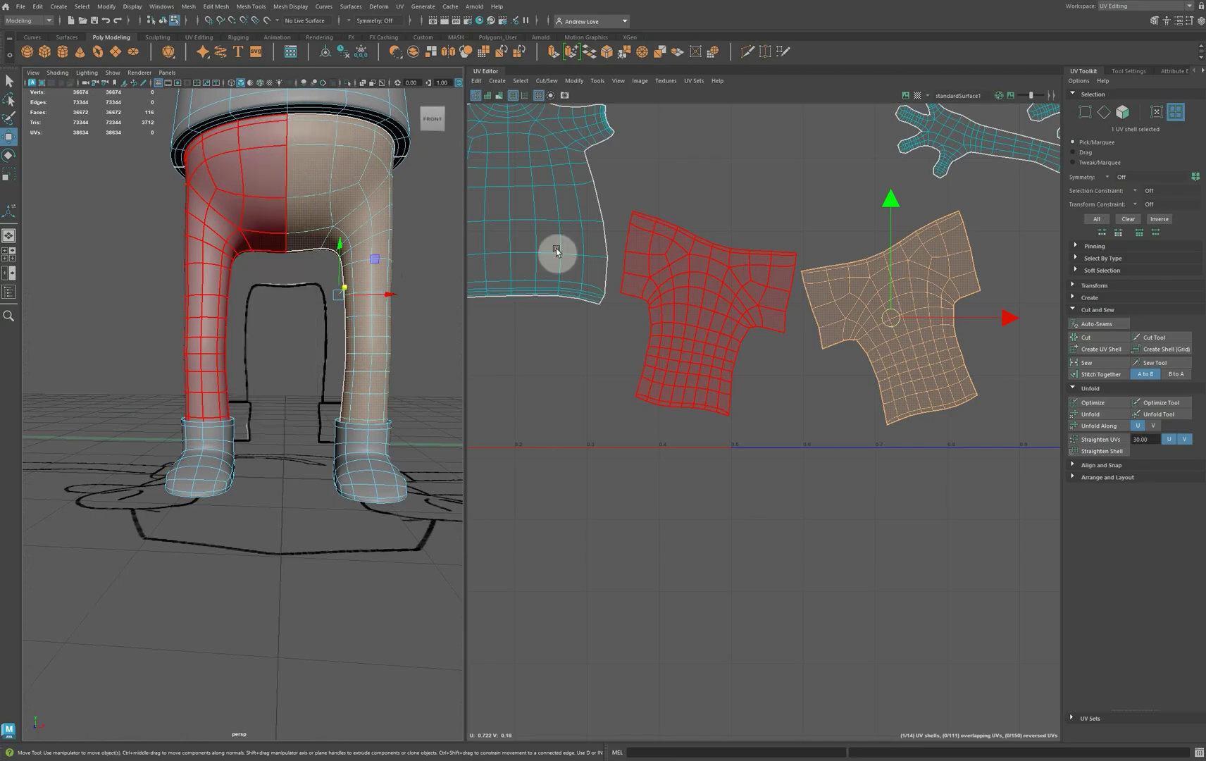
left_click(292, 247)
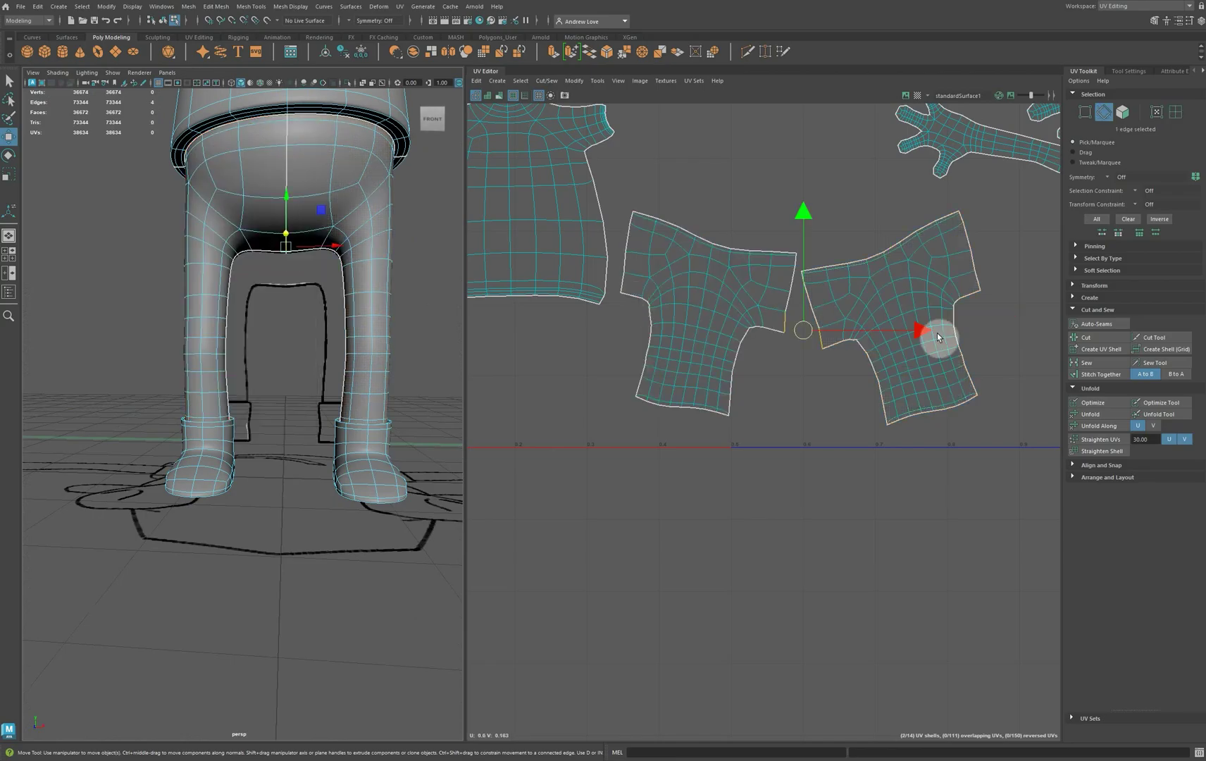
left_click(797, 264, "shift")
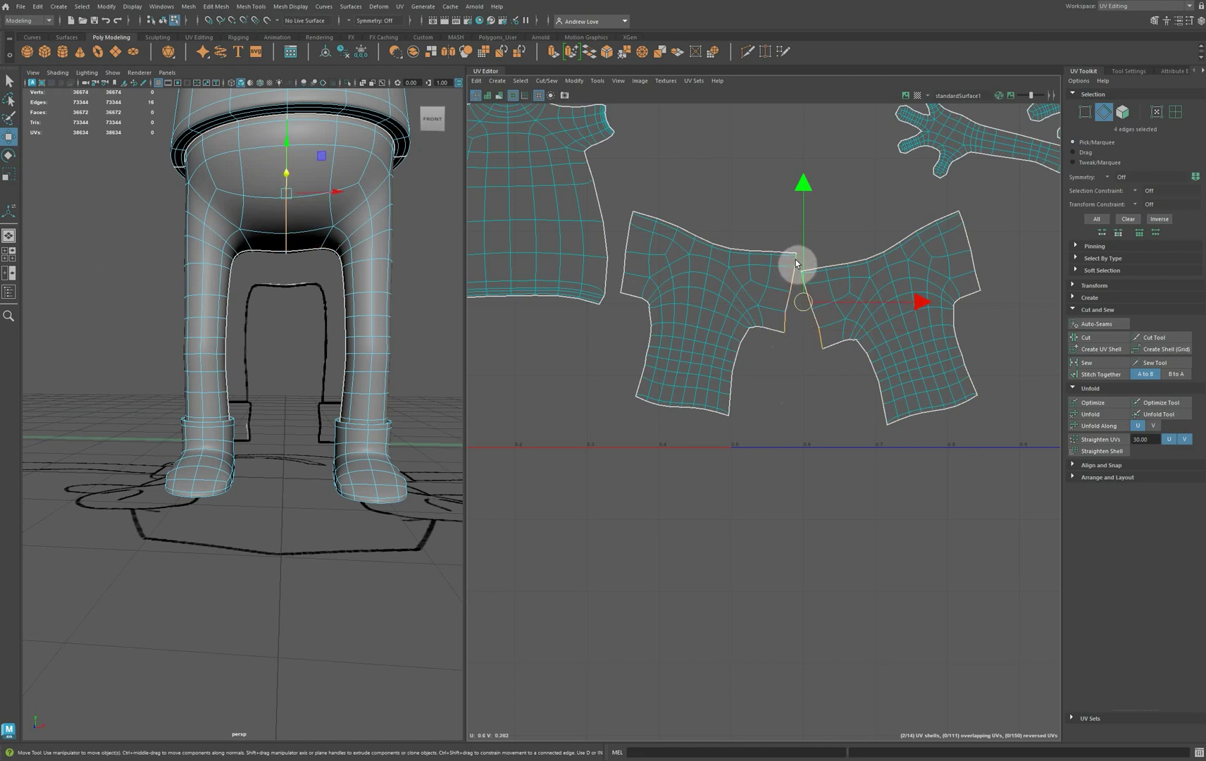
scroll(803, 261, "up", 5)
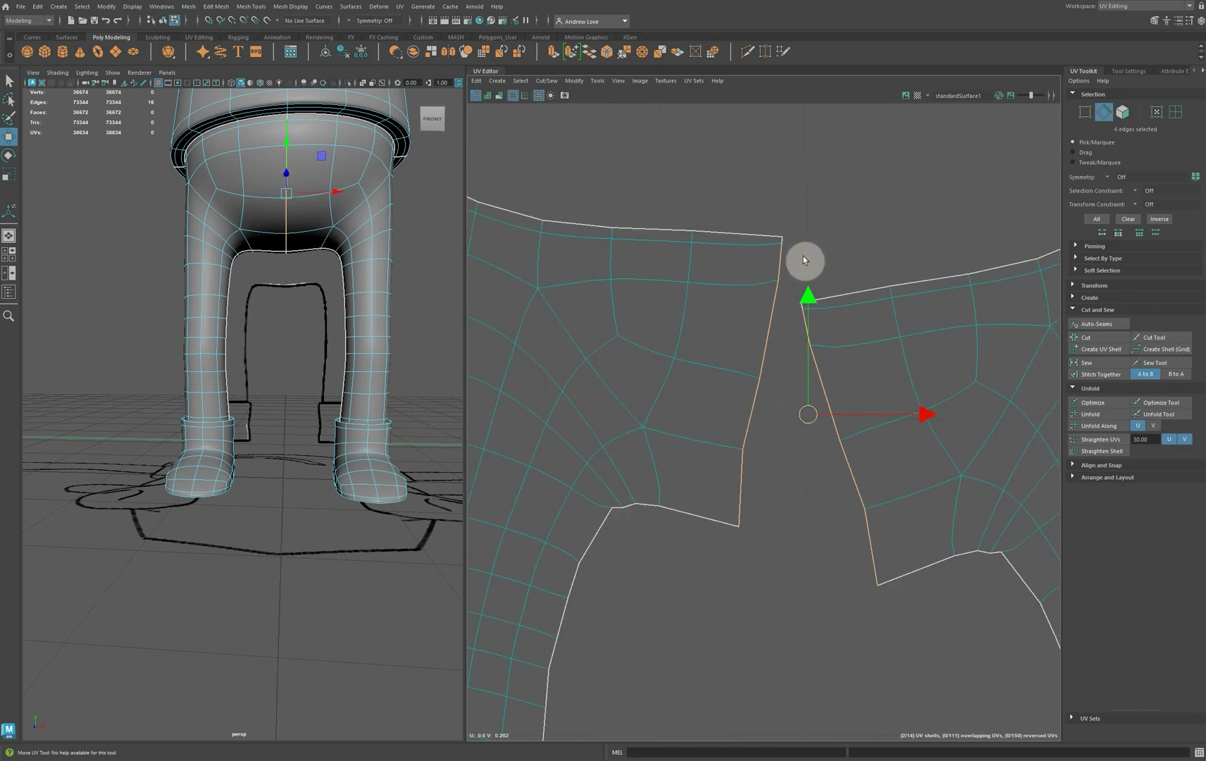
left_click(782, 243, "shift")
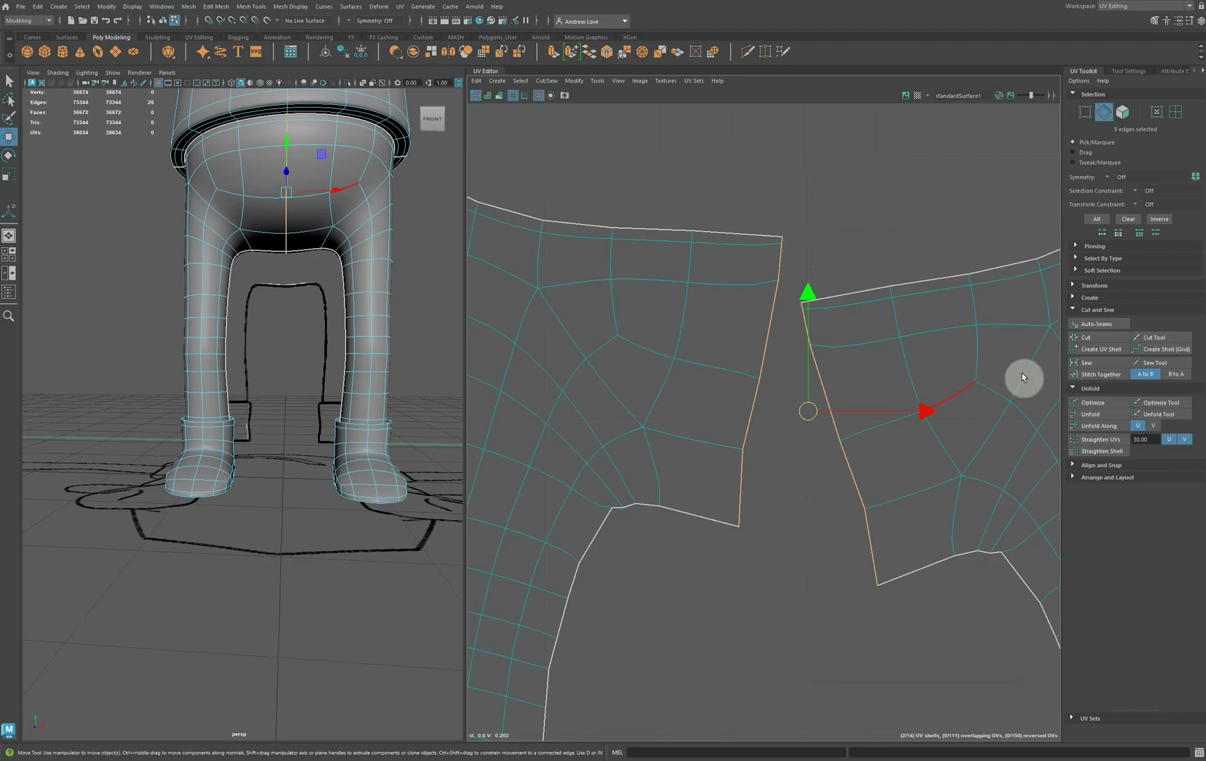
left_click(1096, 379)
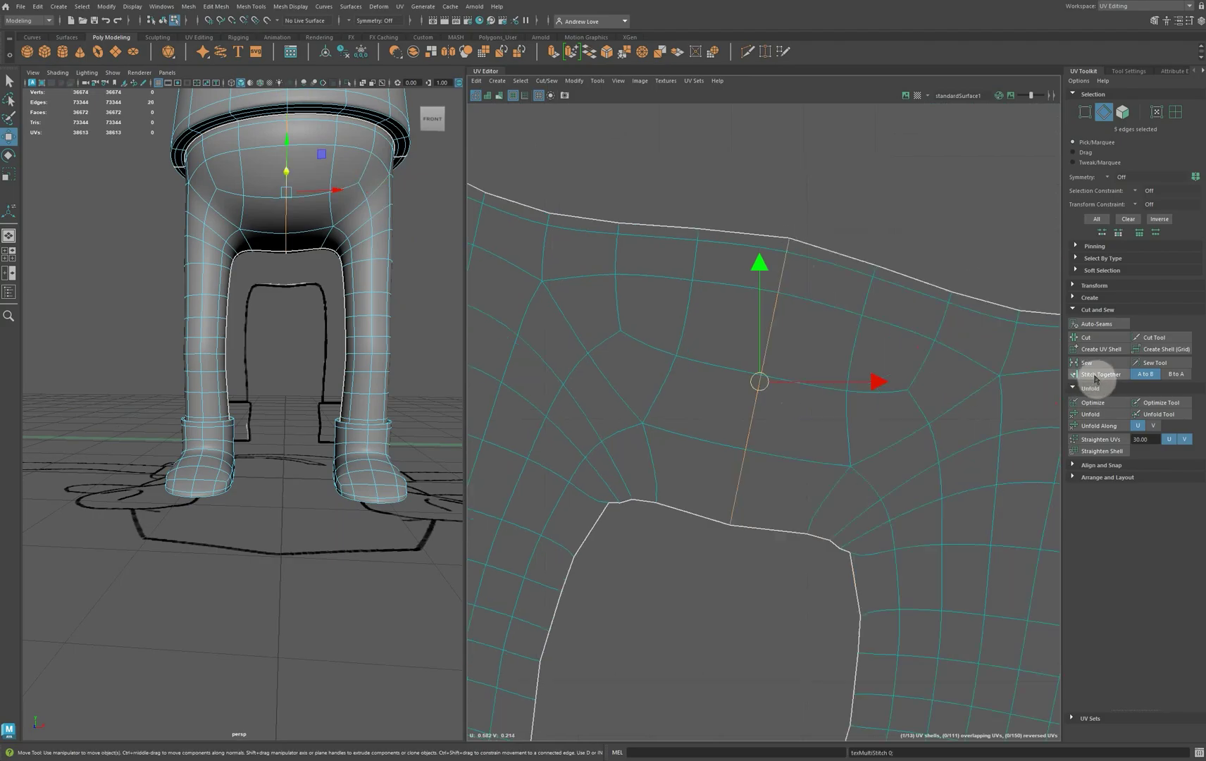
Select the joined pants as a UV shell and rotate it until the waistline sits roughly level.
scroll(708, 560, "down", 4)
scroll(702, 592, "down", 3)
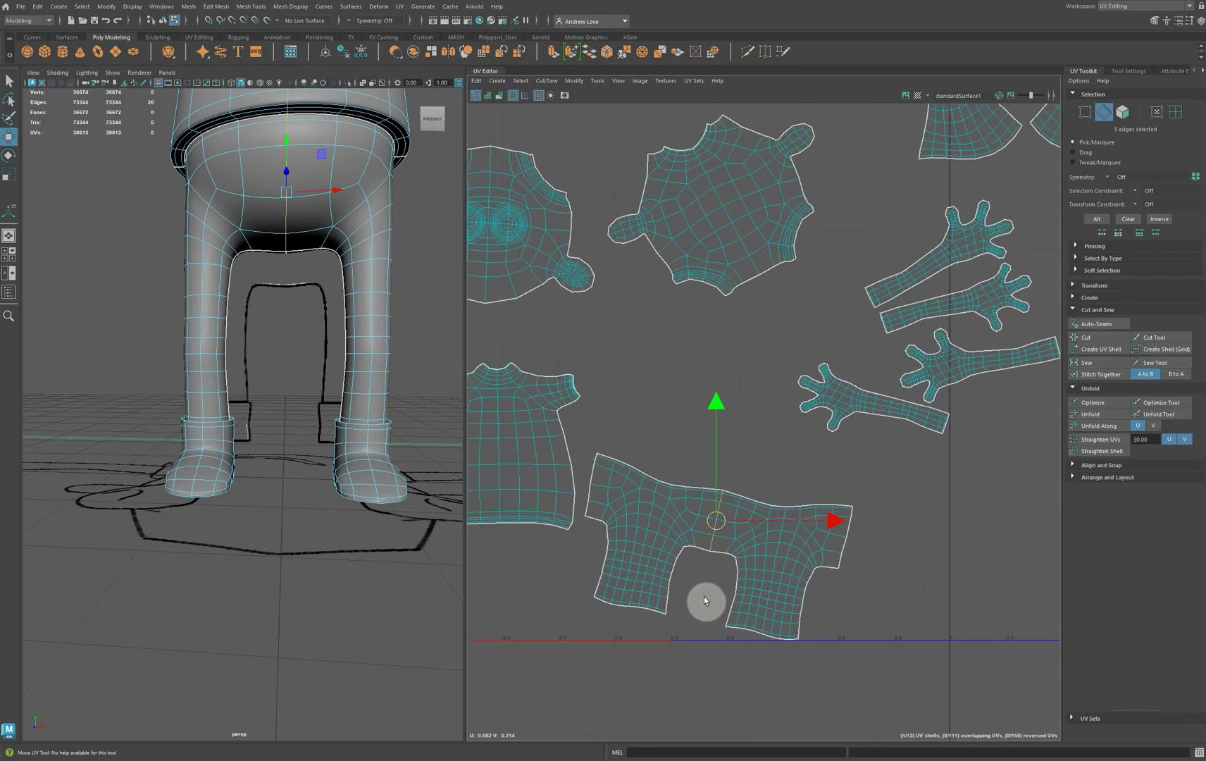
key("e")
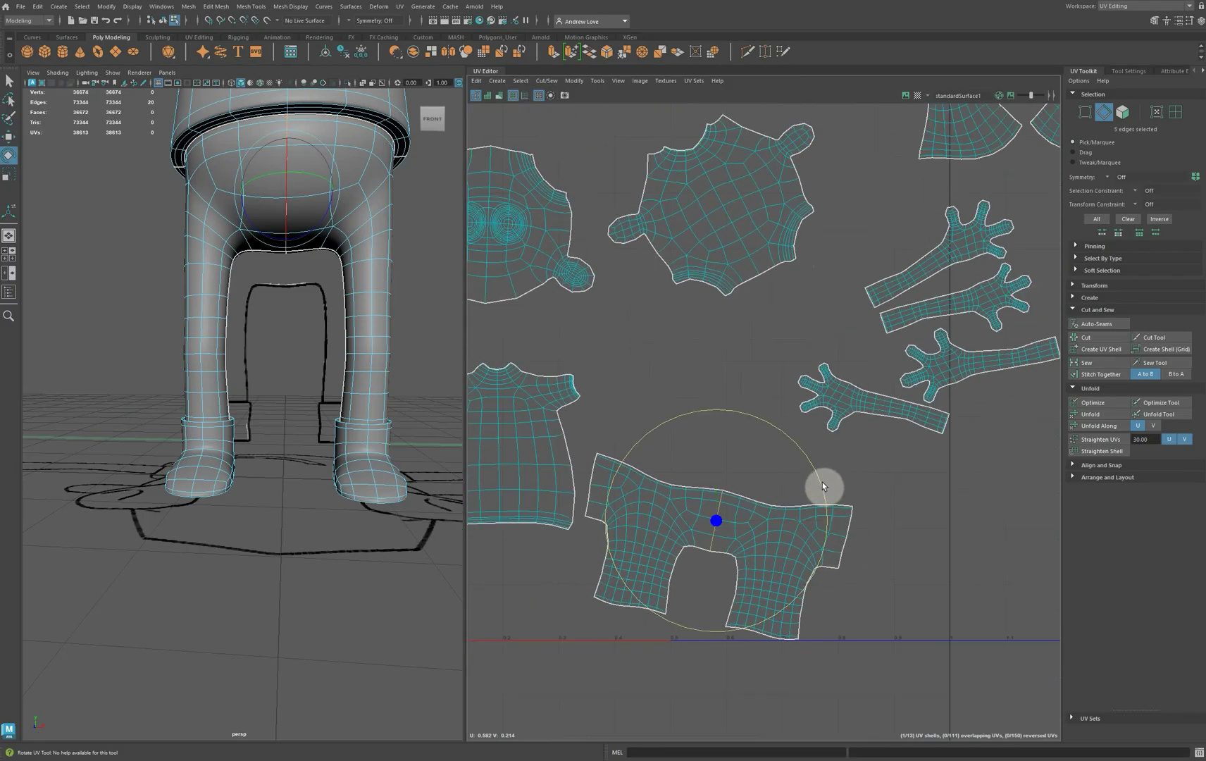
key("ctrl+z")
left_click(1175, 111)
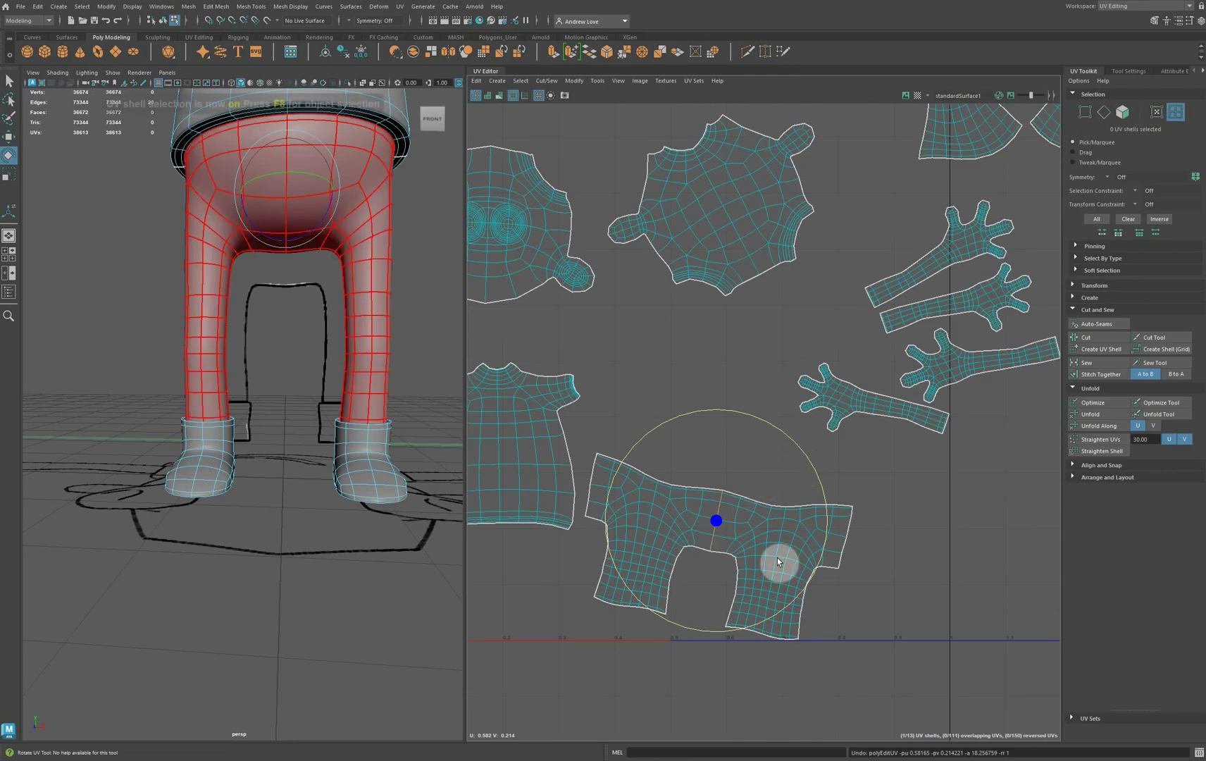
left_click(786, 626)
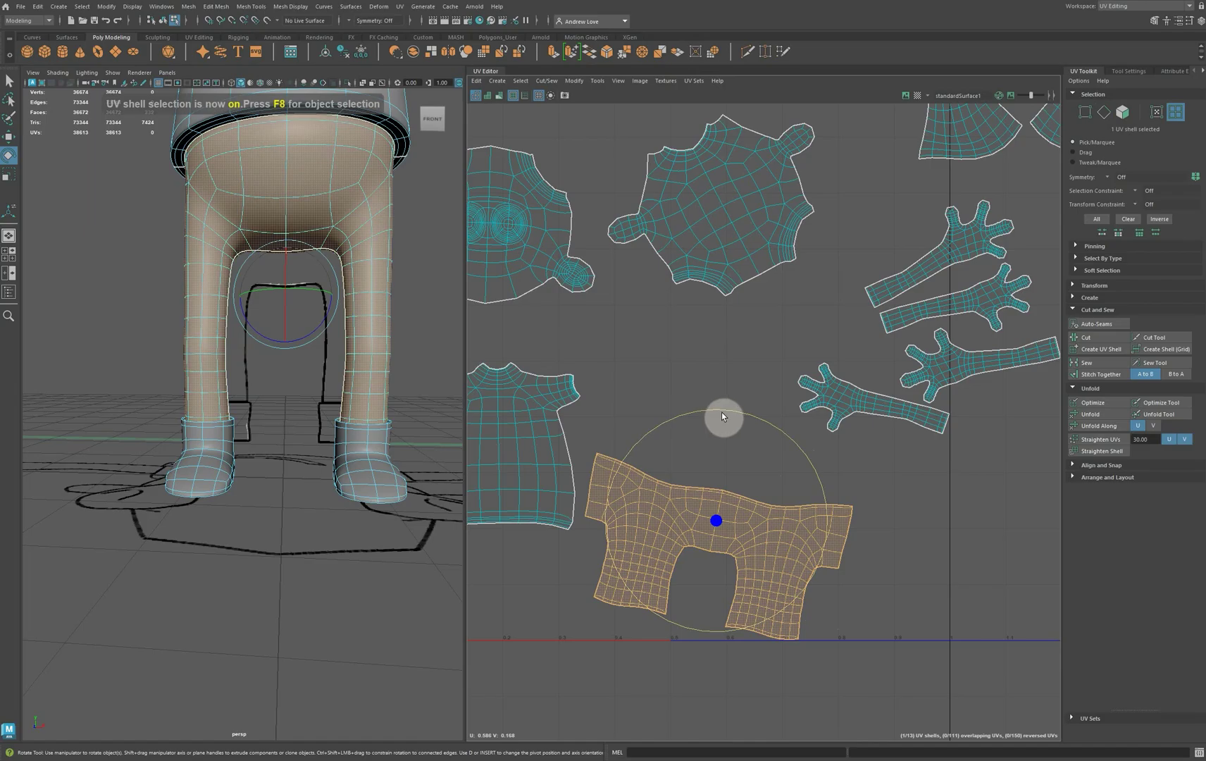
left_click_drag(722, 416, 693, 419)
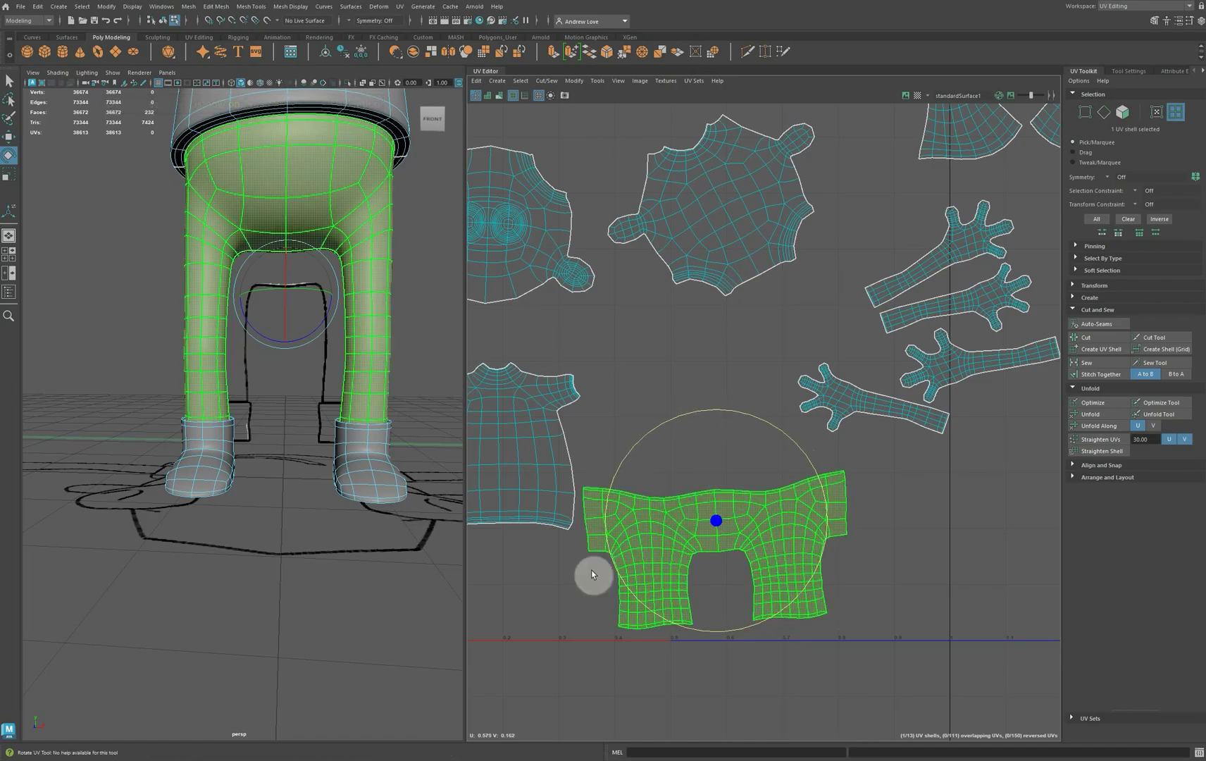
Cut the UVs along the edge loops around the soles of both boots.
scroll(591, 570, "down", 3)
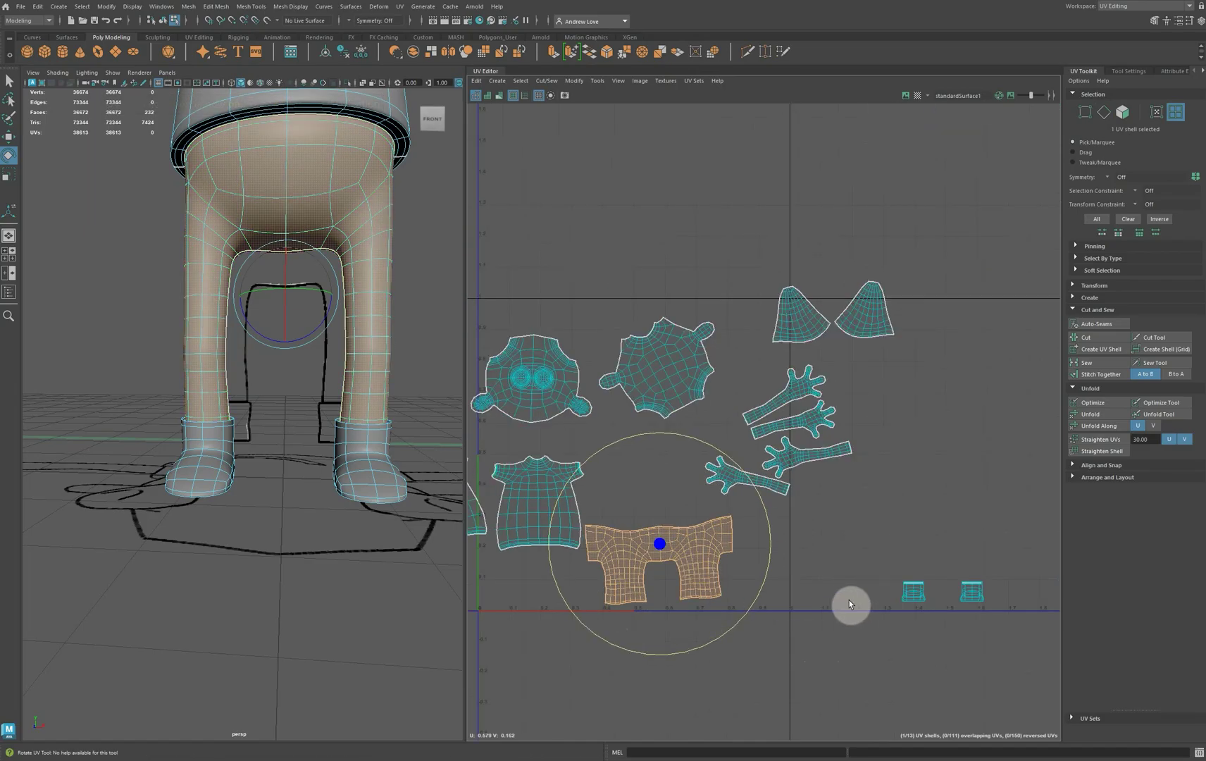
left_click_drag(341, 644, 321, 581, "alt")
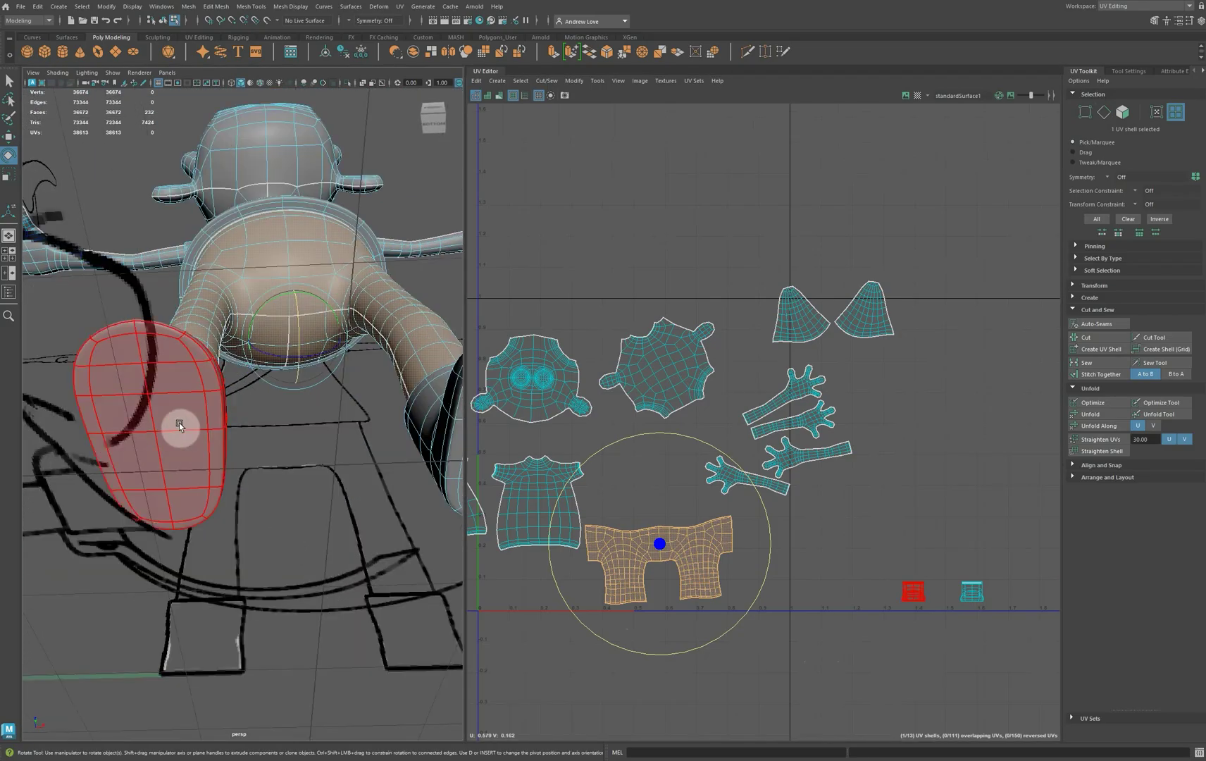
right_click_drag(180, 423, 191, 401)
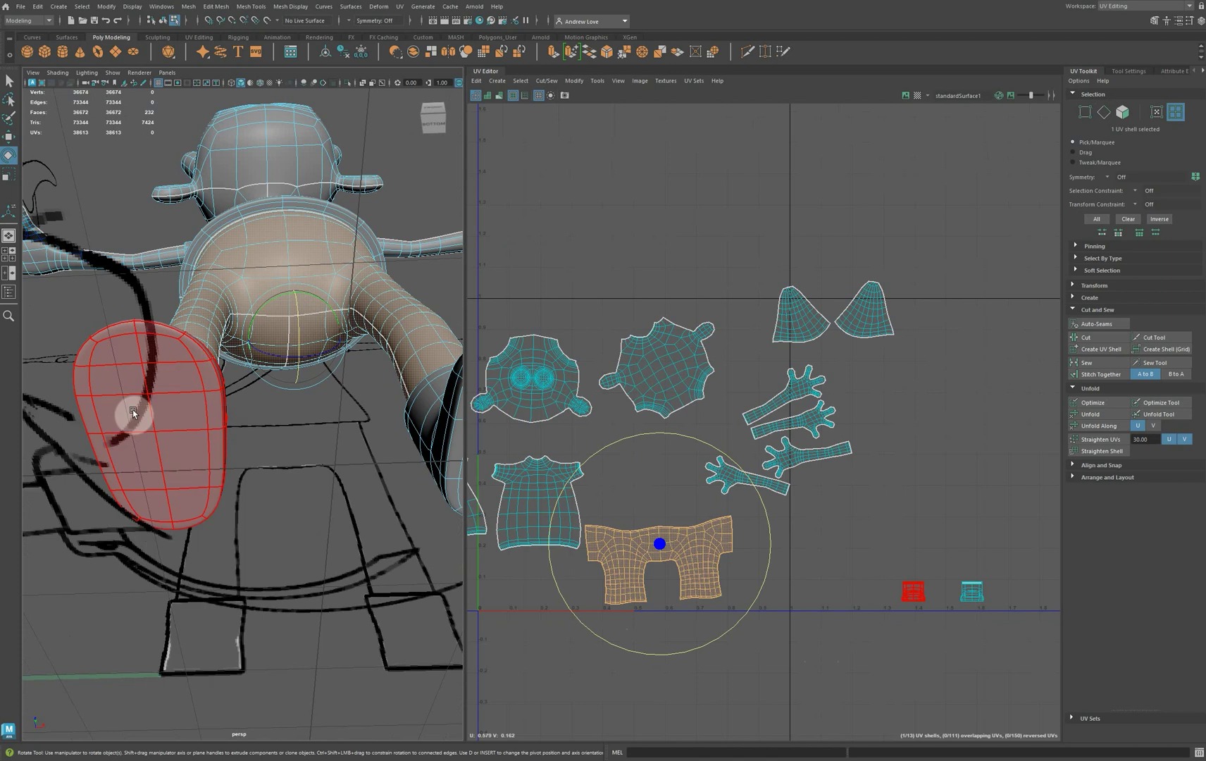
left_click(211, 381)
double_click(215, 381)
left_click_drag(216, 379, 202, 403, "alt")
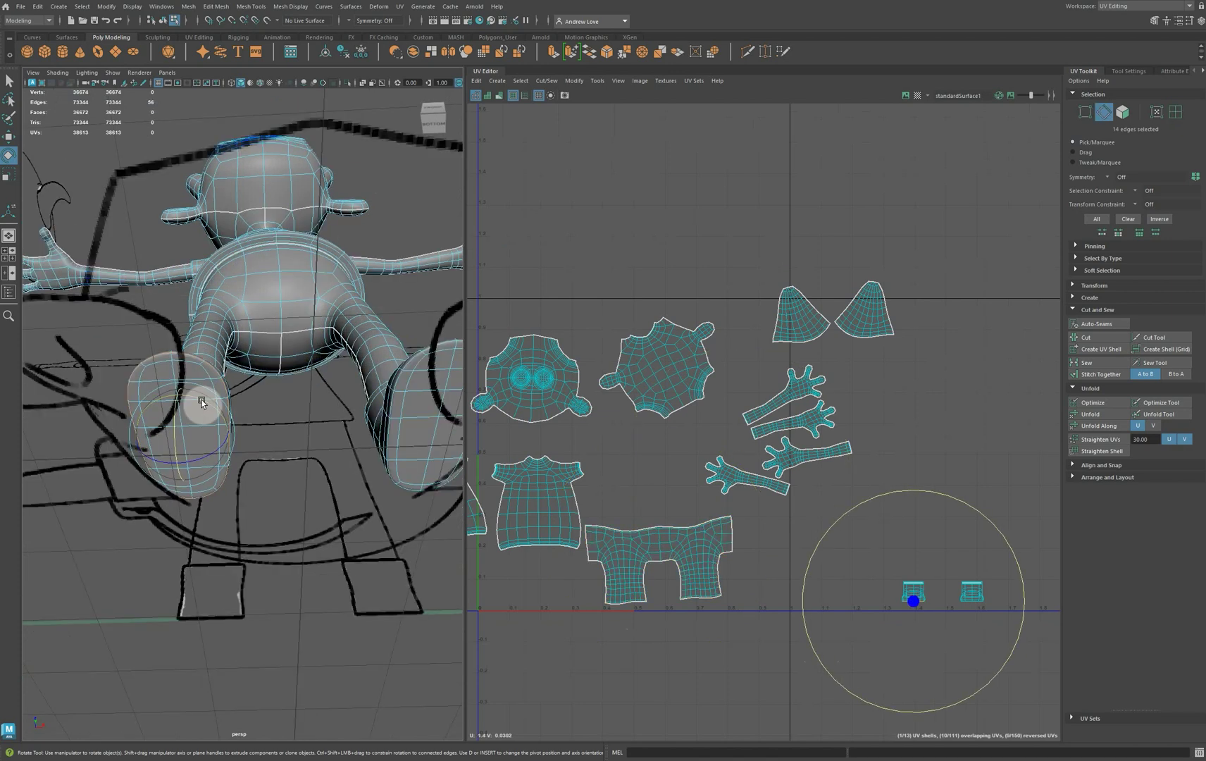
double_click(393, 404, "shift")
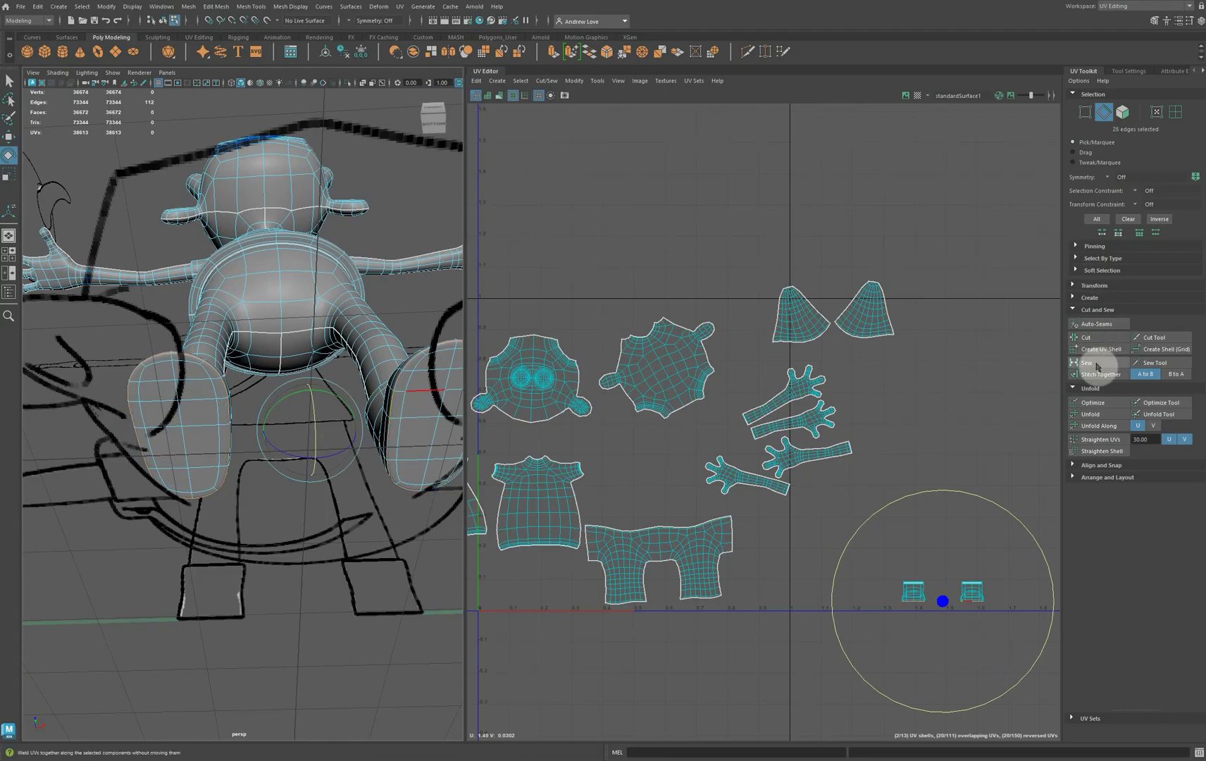
left_click(1091, 340)
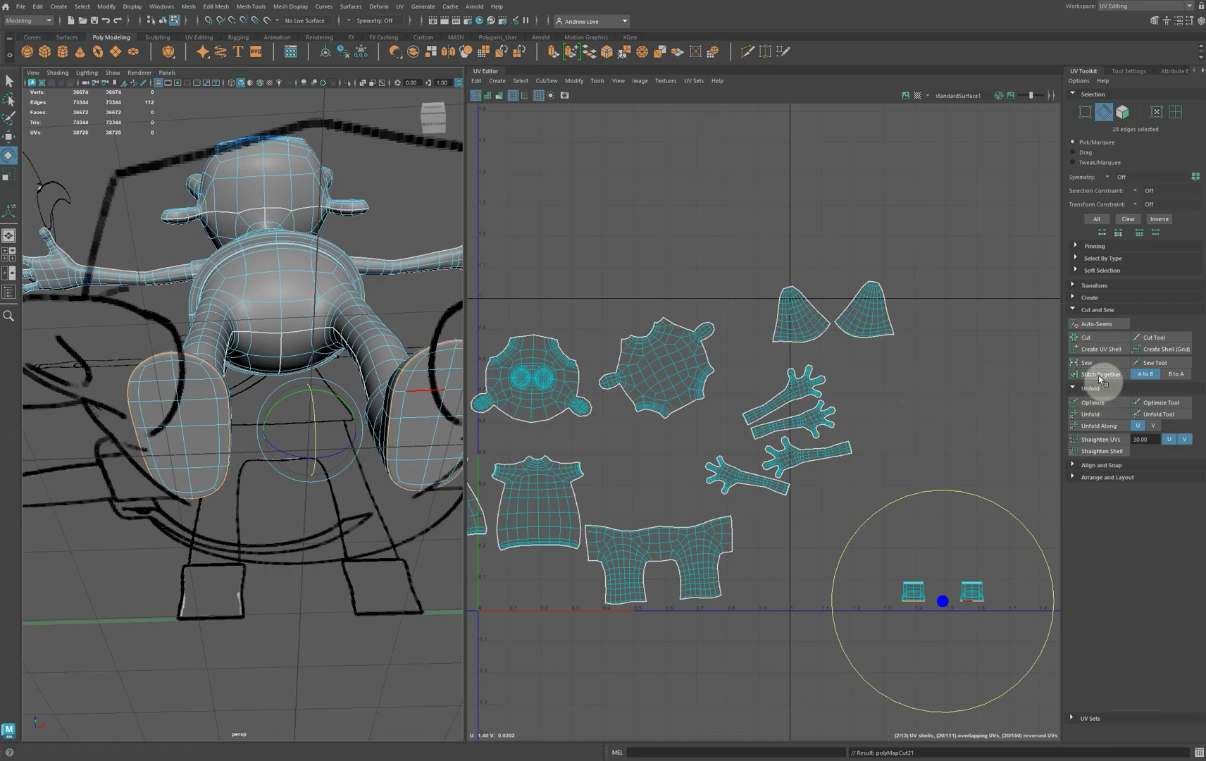
Apply a planar projection to the sole of one boot and move the resulting shell above the other shells.
key("alt+F12")
left_click(913, 590)
left_click(971, 591, "shift")
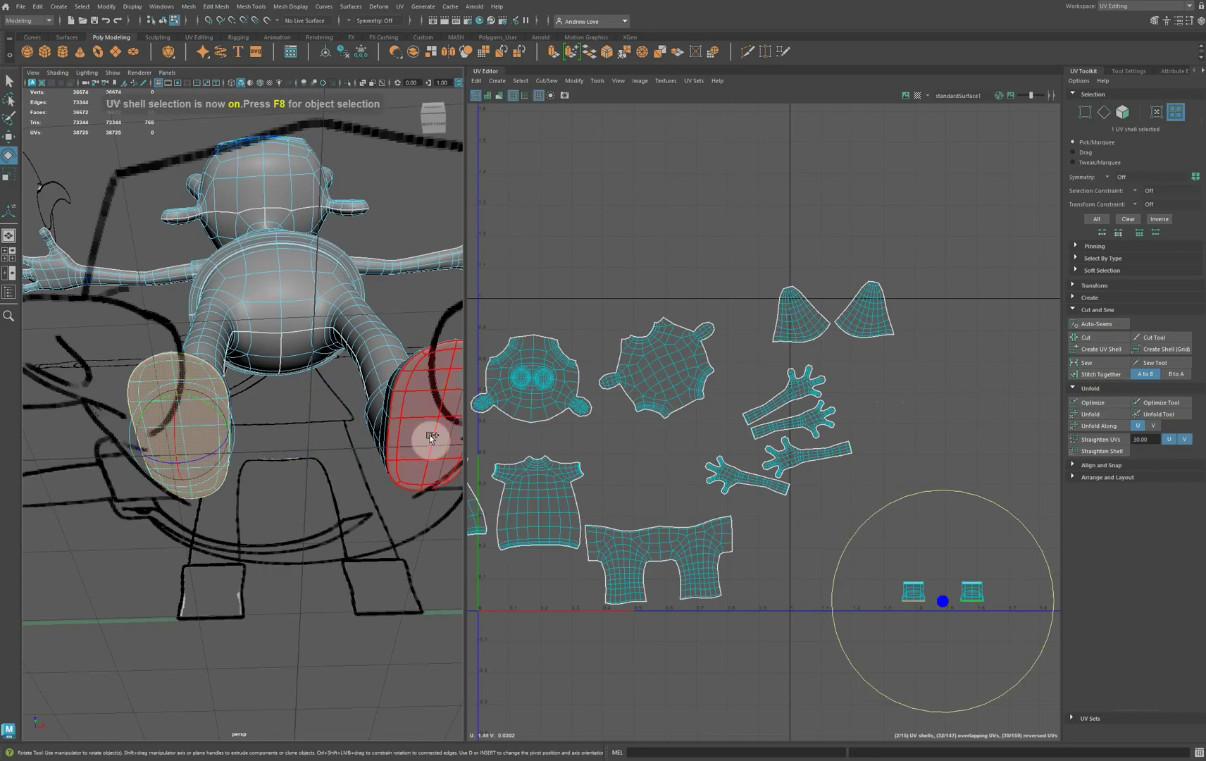
left_click(1106, 415)
left_click(202, 434)
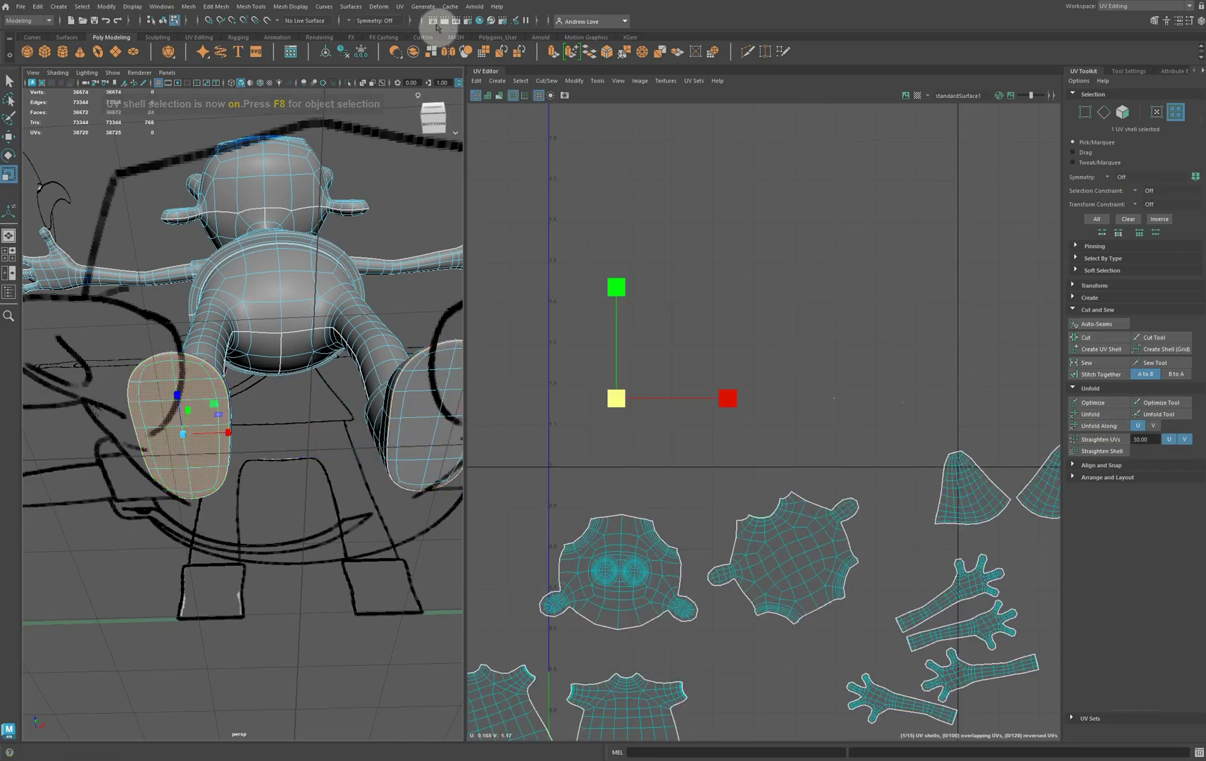
left_click(400, 6)
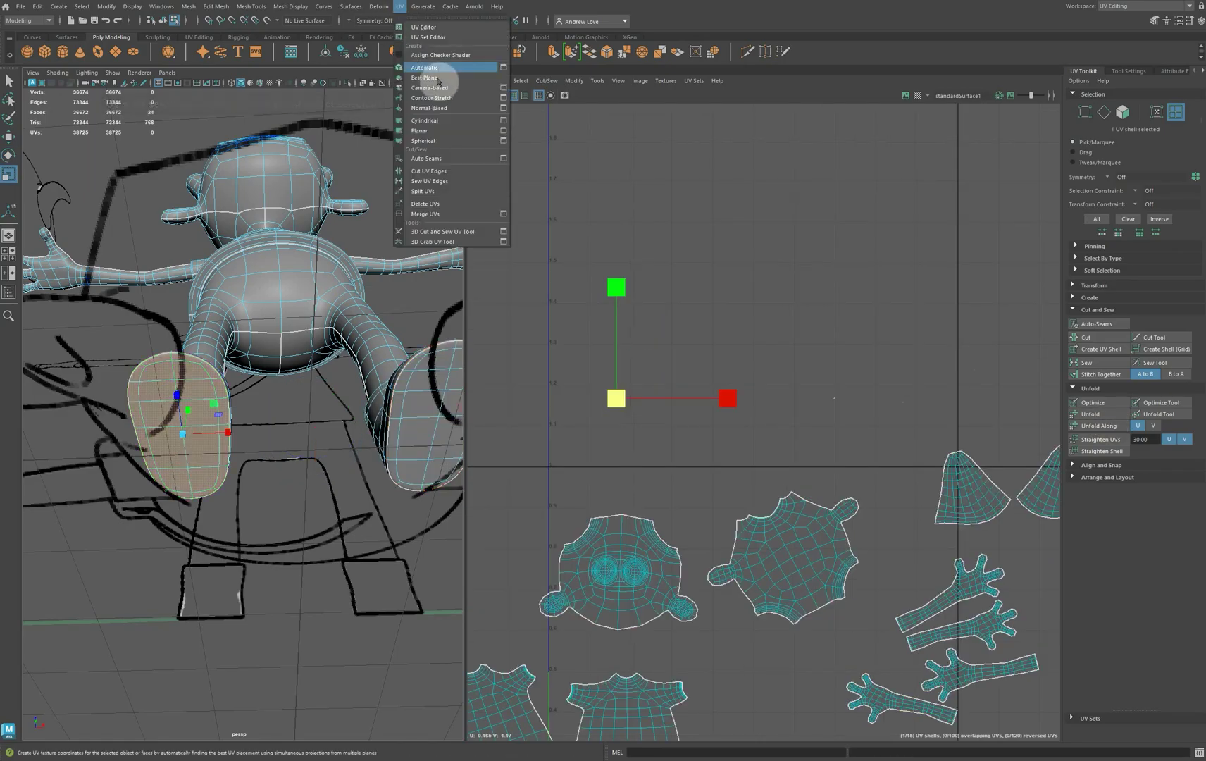
left_click(452, 130)
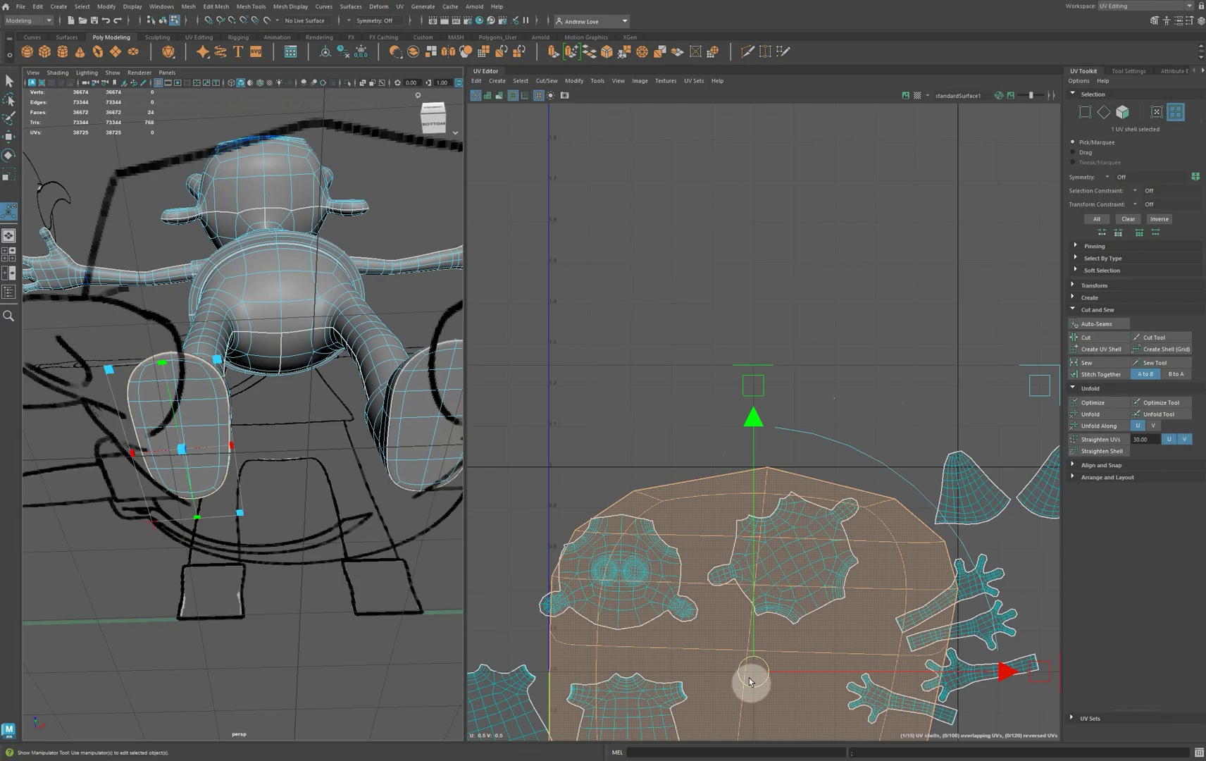
left_click_drag(751, 671, 584, 296)
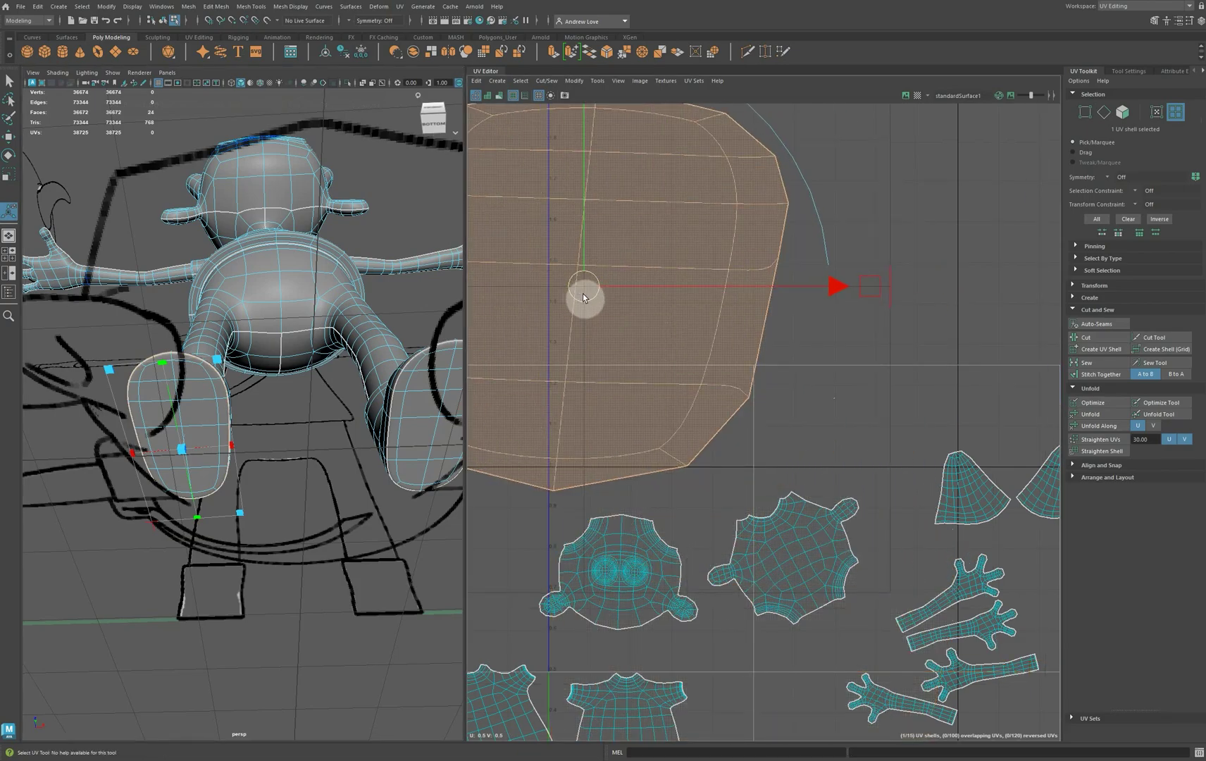
Apply a planar projection to the other boot's sole, move its shell beside the first sole, and clear the selection.
left_click(423, 426)
left_click(534, 169)
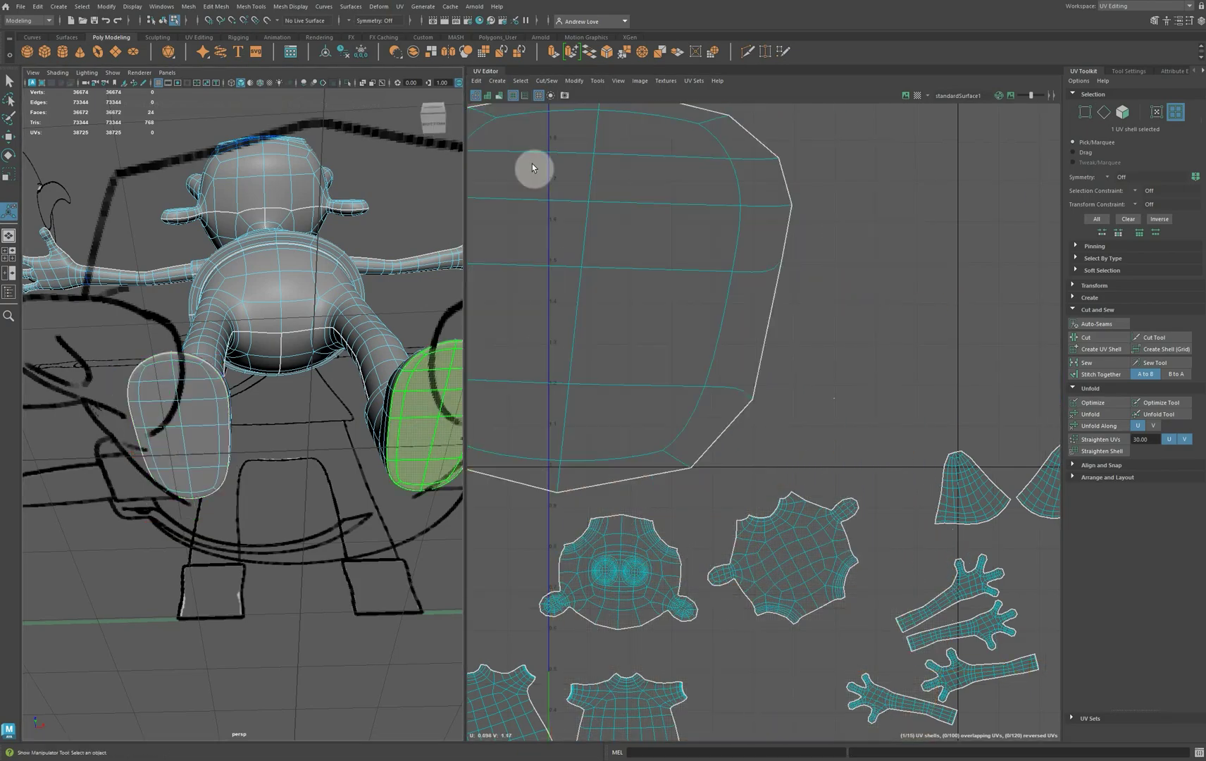
left_click(399, 7)
left_click(470, 130)
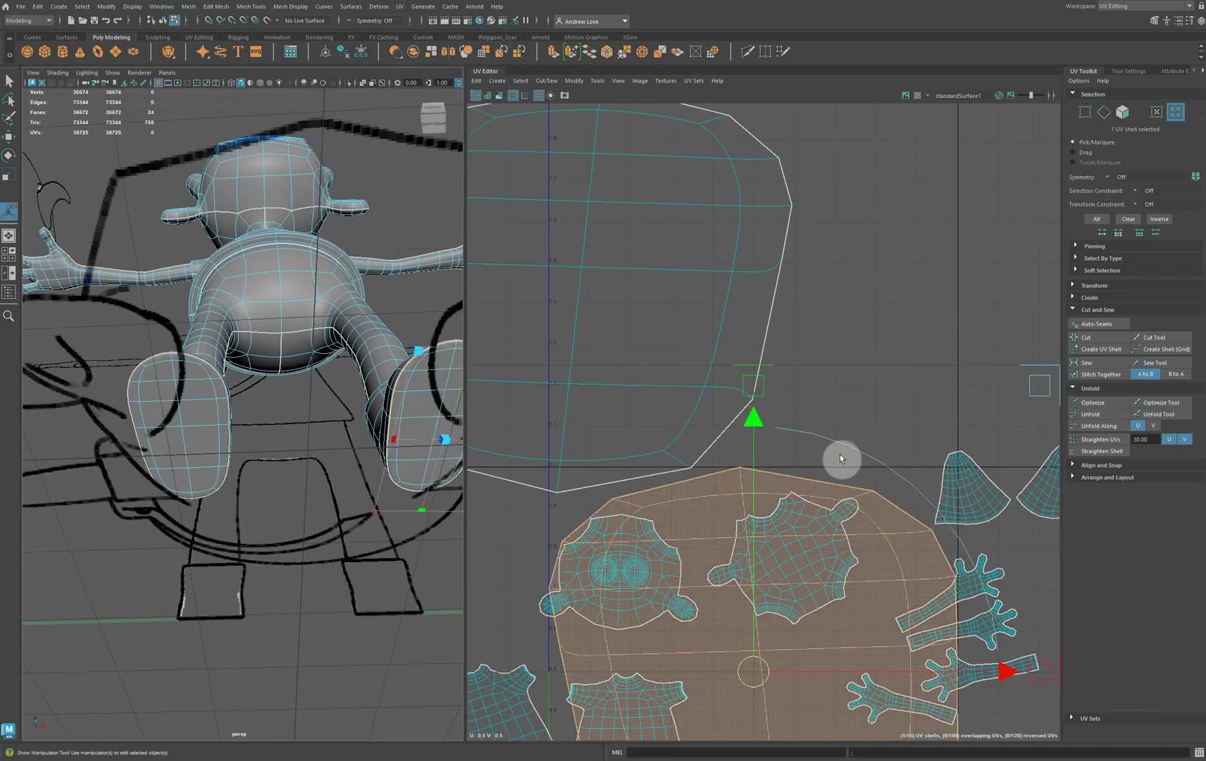
left_click_drag(815, 694, 895, 250)
left_click(724, 466)
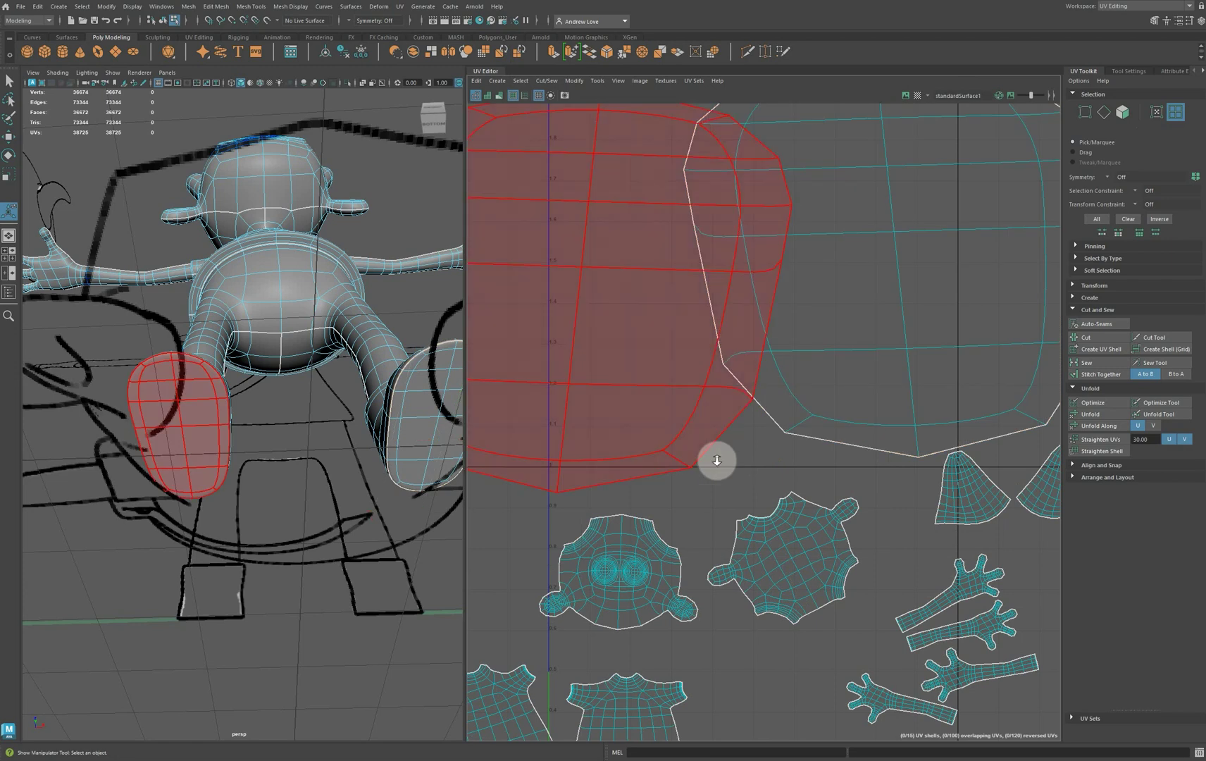
Scale both sole shells down together and place them just above the face shell.
scroll(732, 432, "down", 3)
scroll(732, 431, "down", 1)
left_click_drag(745, 350, 635, 300)
key("r")
key("w")
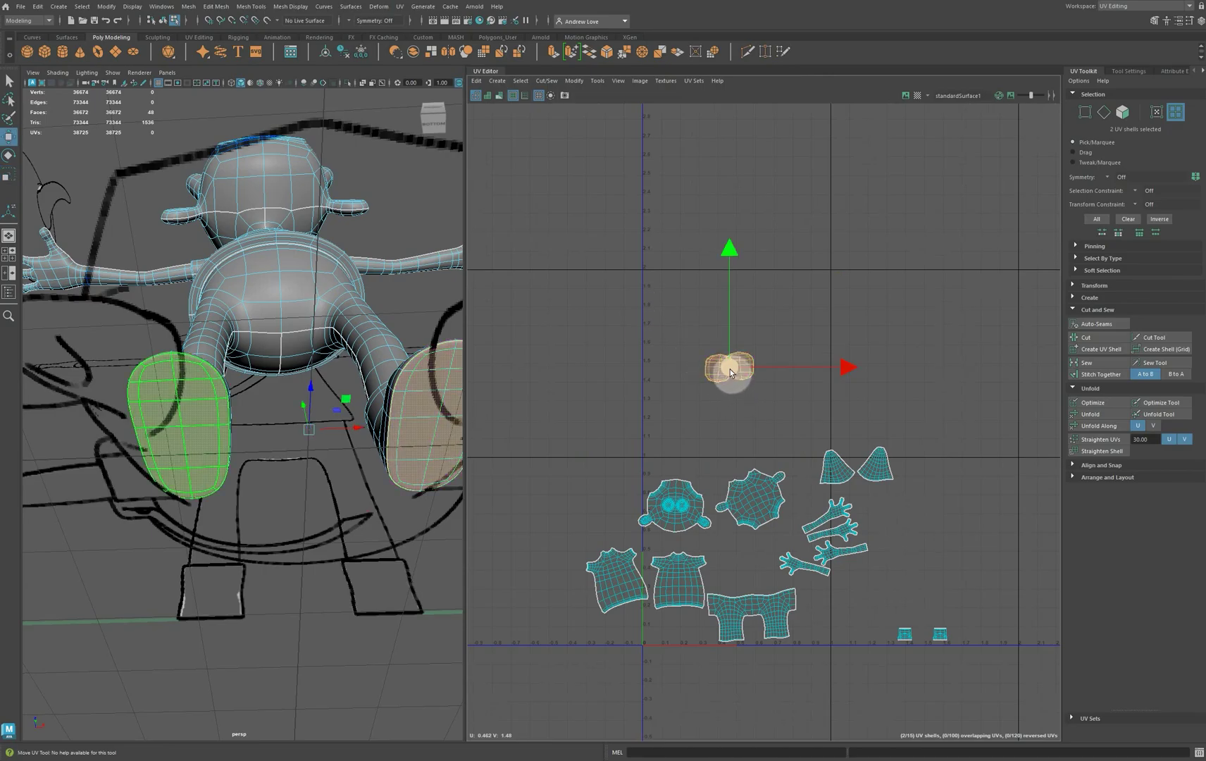
left_click_drag(739, 390, 717, 477)
left_click(829, 467)
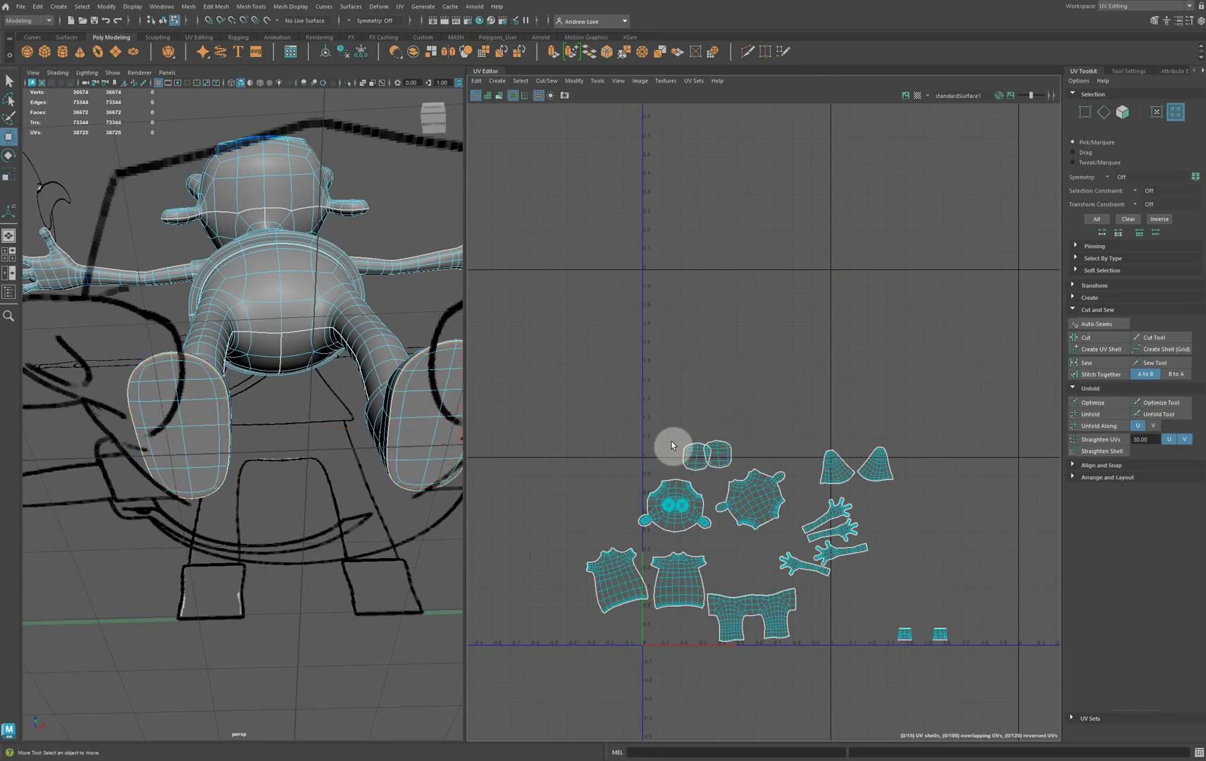
Unfold both sole shells together and clear the selection.
left_click(695, 456)
left_click_drag(658, 433, 720, 463)
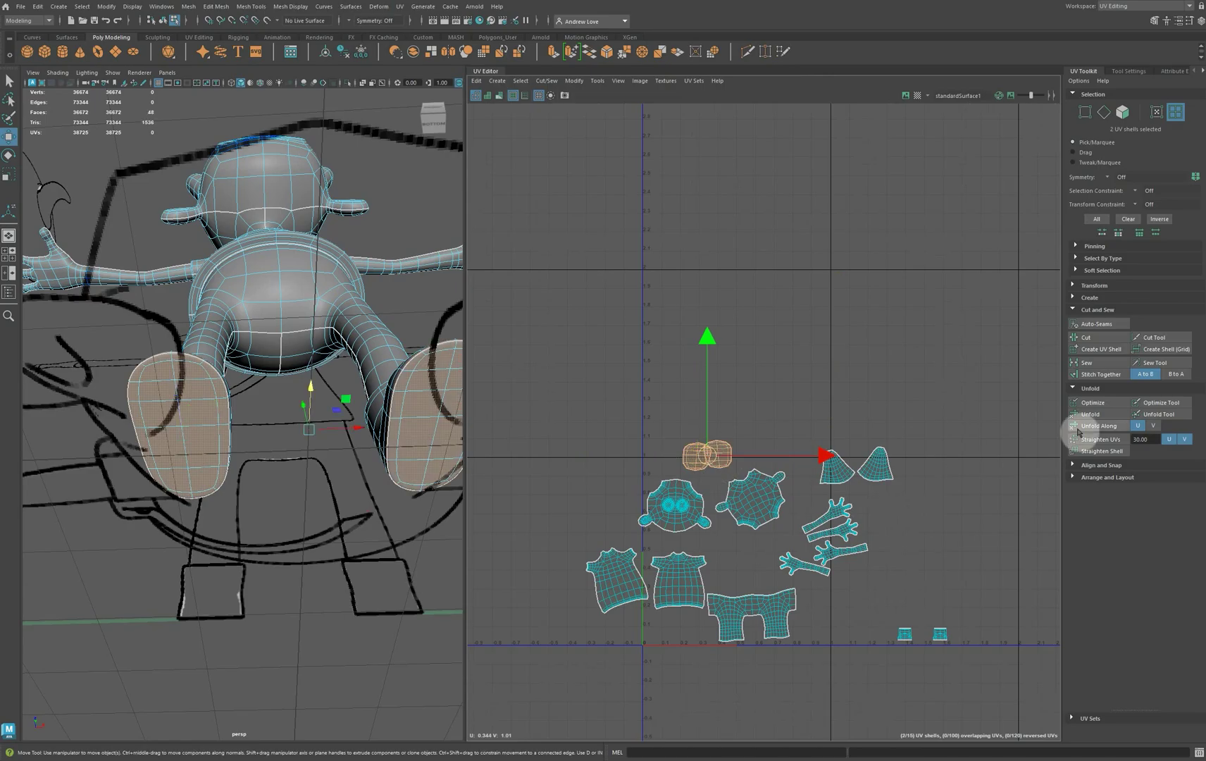
left_click(1091, 414)
left_click(934, 406)
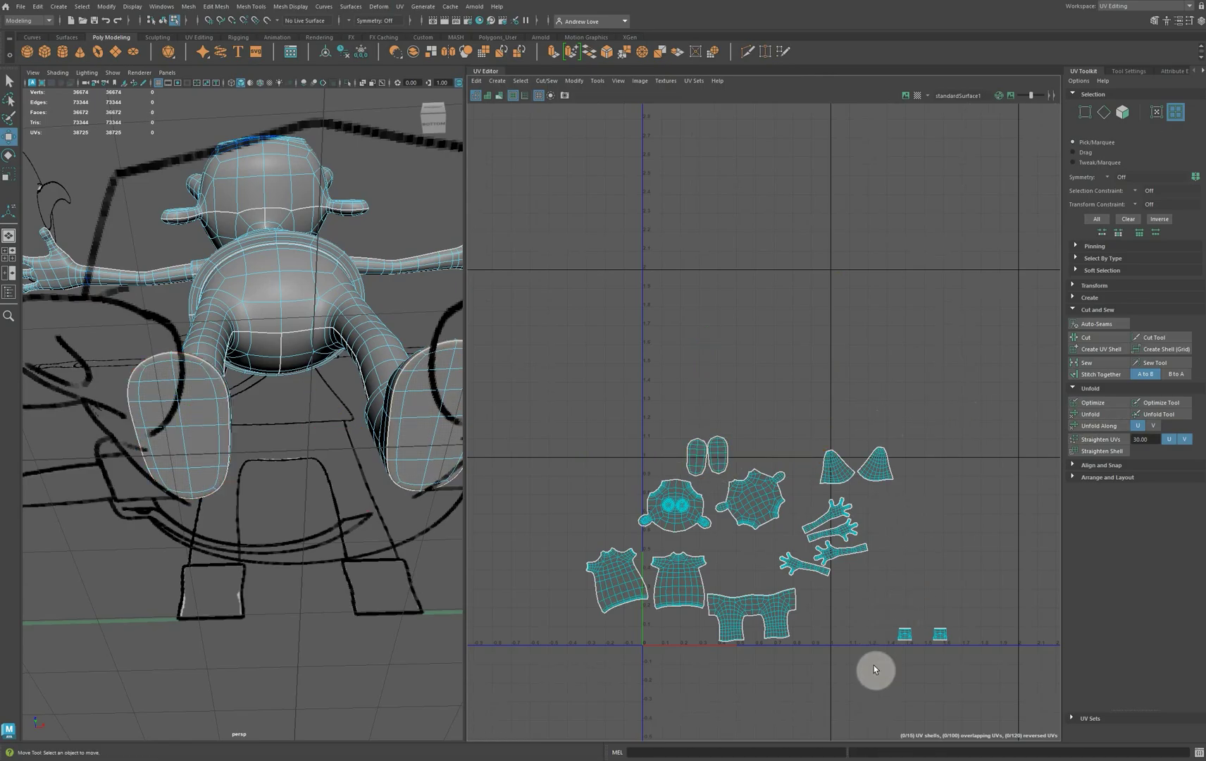
Select one boot's UV shell, frame the back of that boot in the 3D view, and switch to edge selection.
middle_click_drag(874, 665, 798, 506, "alt")
scroll(802, 500, "up", 5)
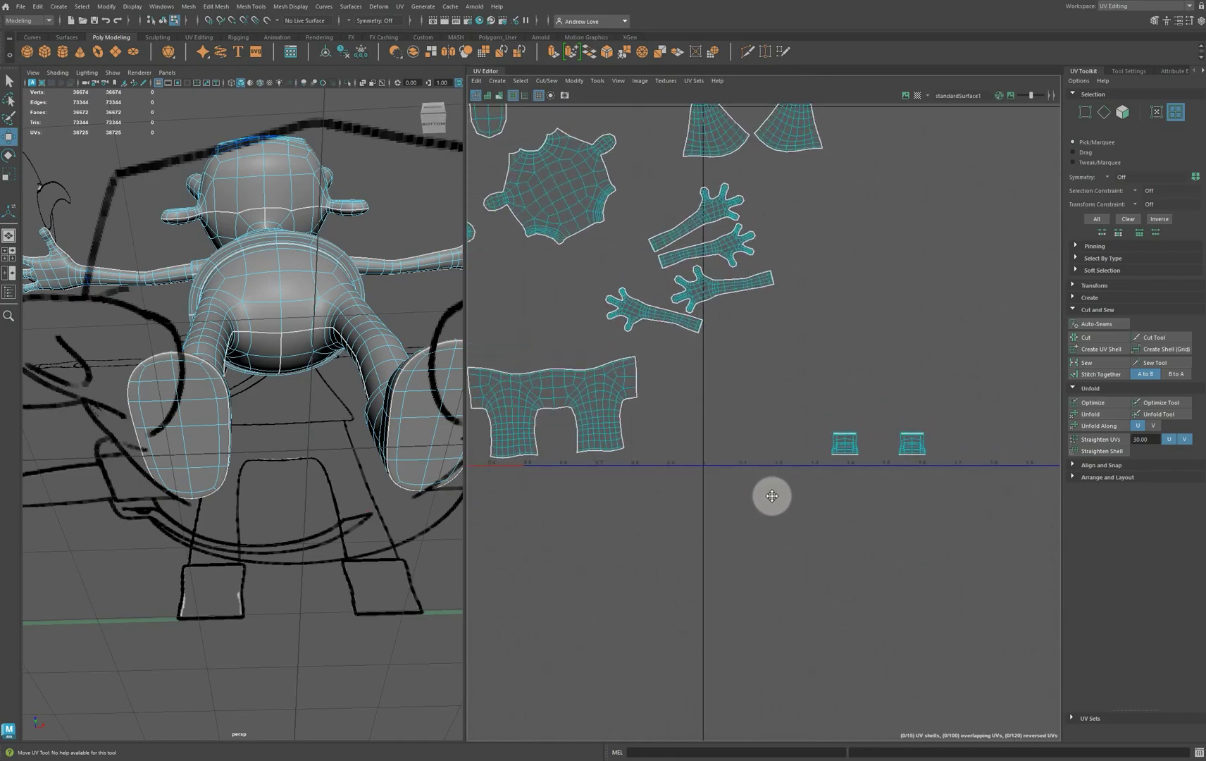
left_click(809, 442)
left_click_drag(333, 557, 501, 572, "alt")
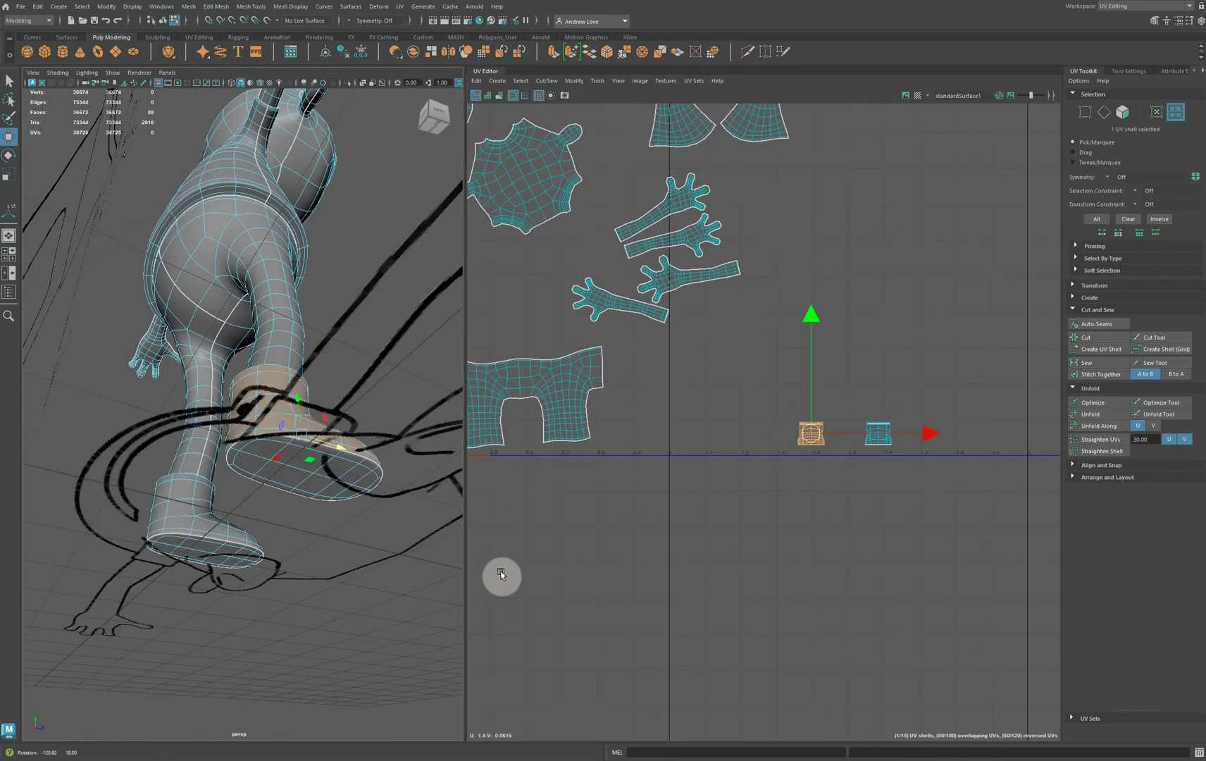
key("f")
key("f")
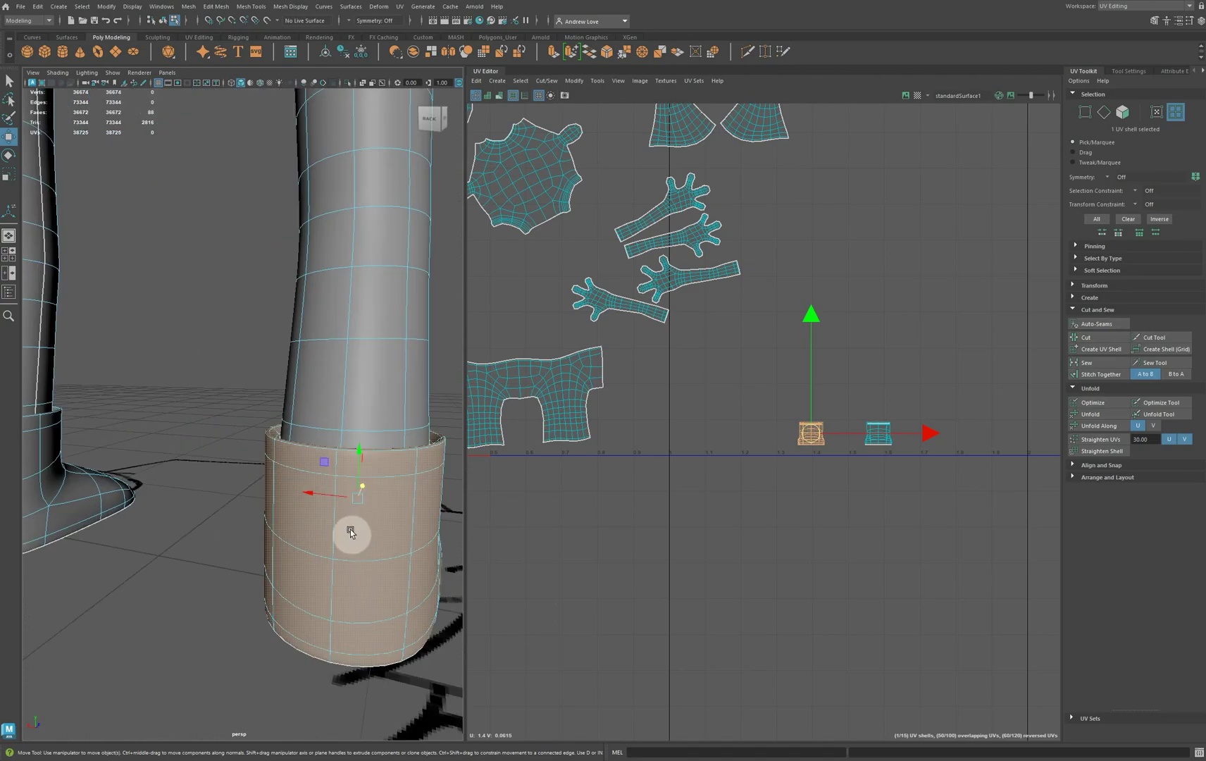
left_click_drag(350, 533, 338, 556, "alt")
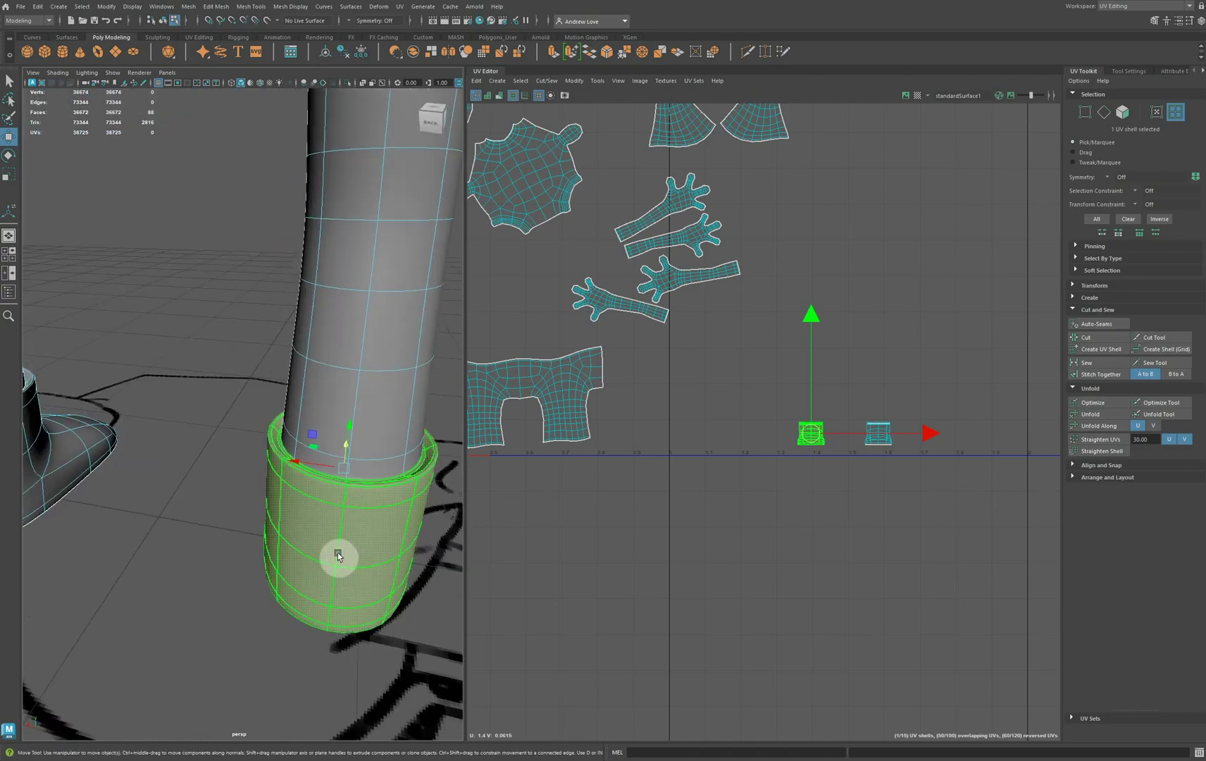
scroll(338, 556, "up", 5)
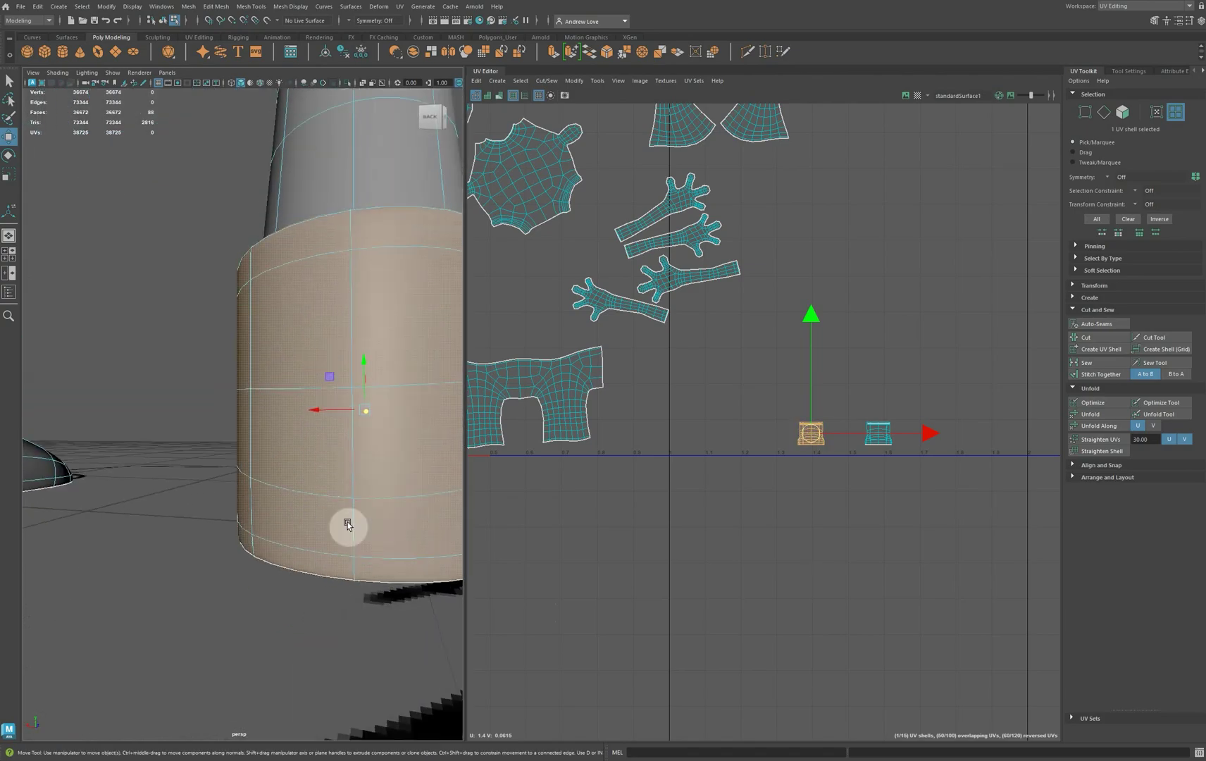
right_click(362, 473)
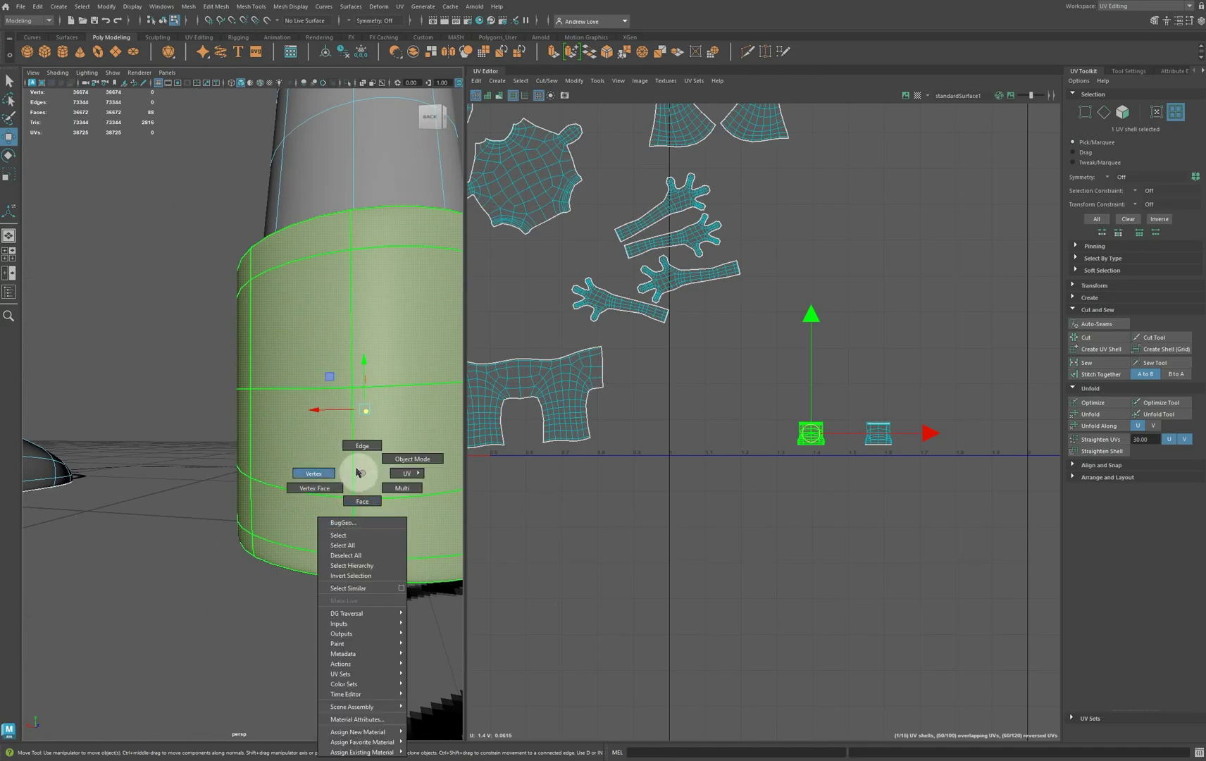
right_click_drag(461, 456, 463, 456)
Try to unfold both boot shells together without a back seam, and undo the unfold.
left_click_drag(775, 419, 901, 444)
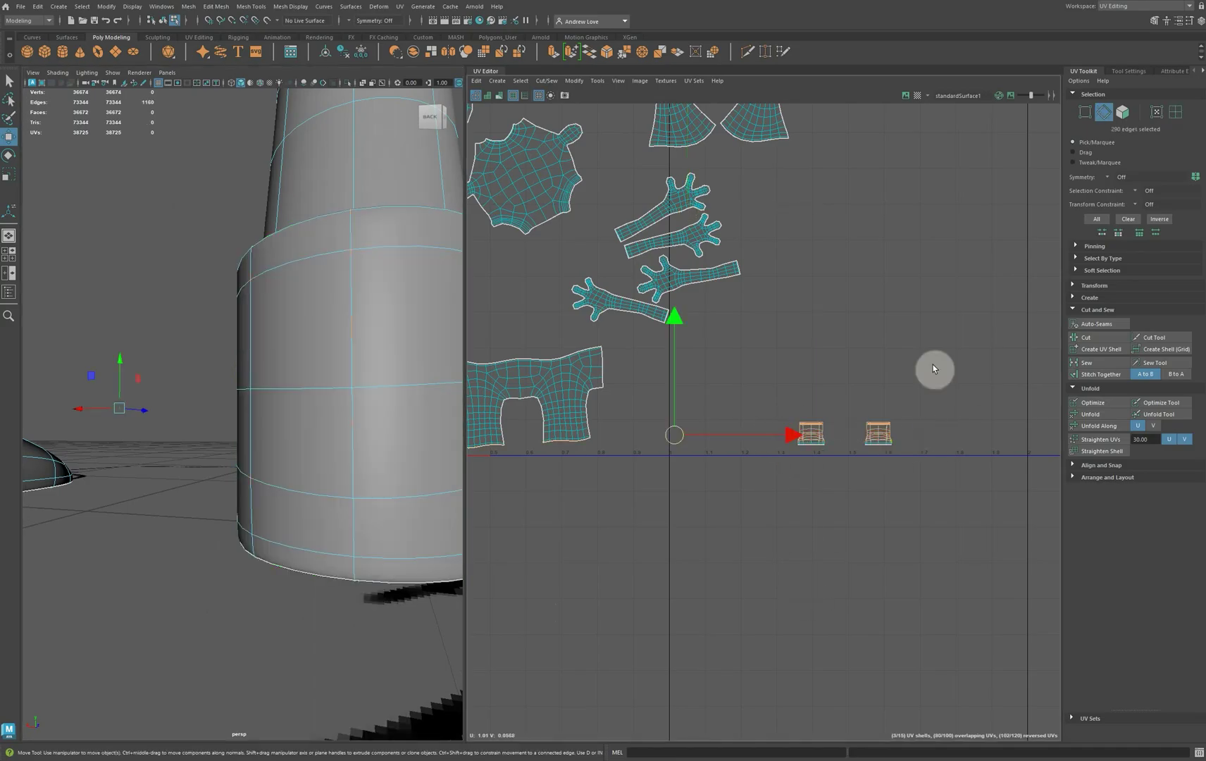
left_click(1094, 413)
scroll(778, 398, "down", 10)
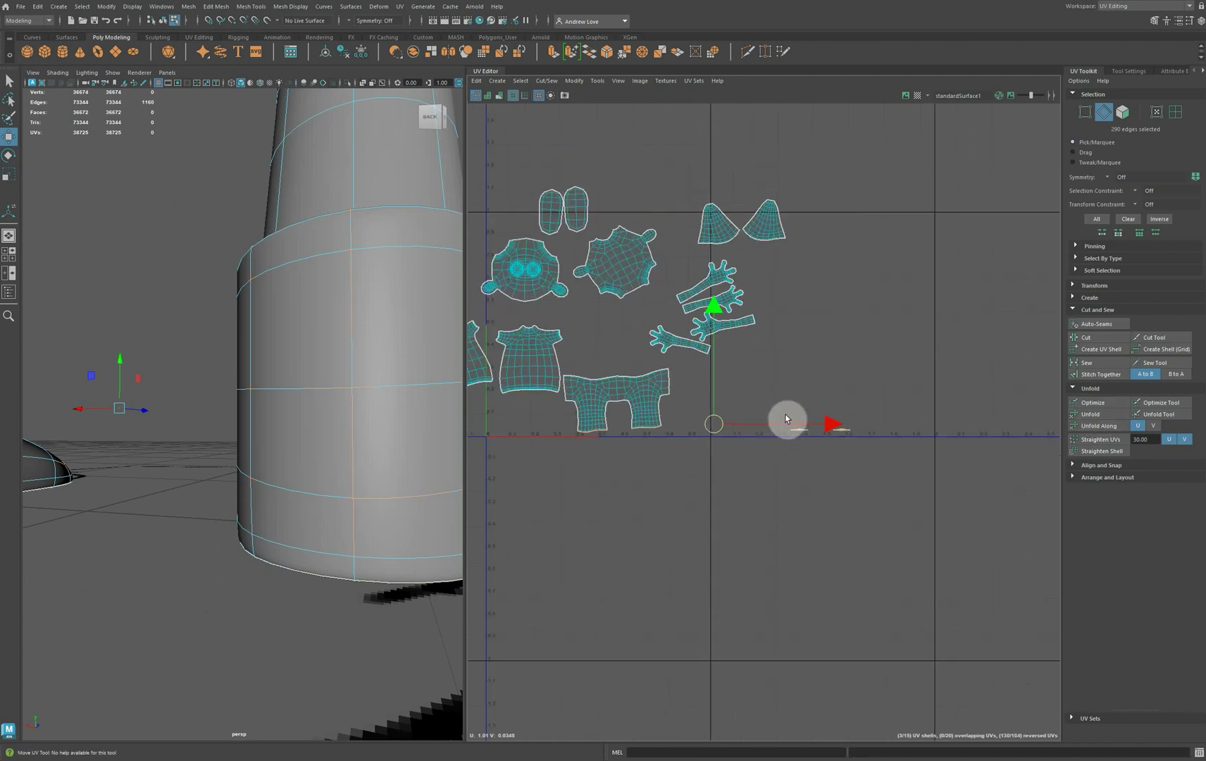
scroll(788, 437, "up", 2)
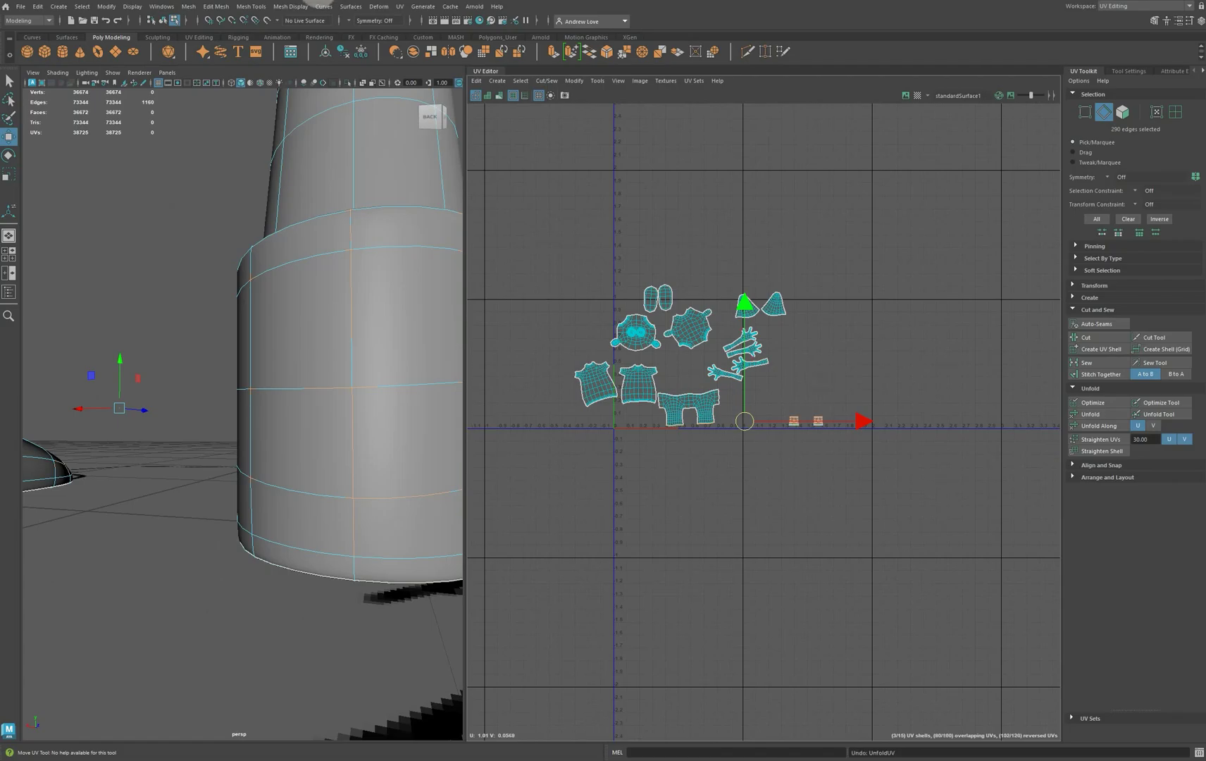
Cut the framed boot along its vertical back edges, from the sole to the top rim.
left_click(256, 638)
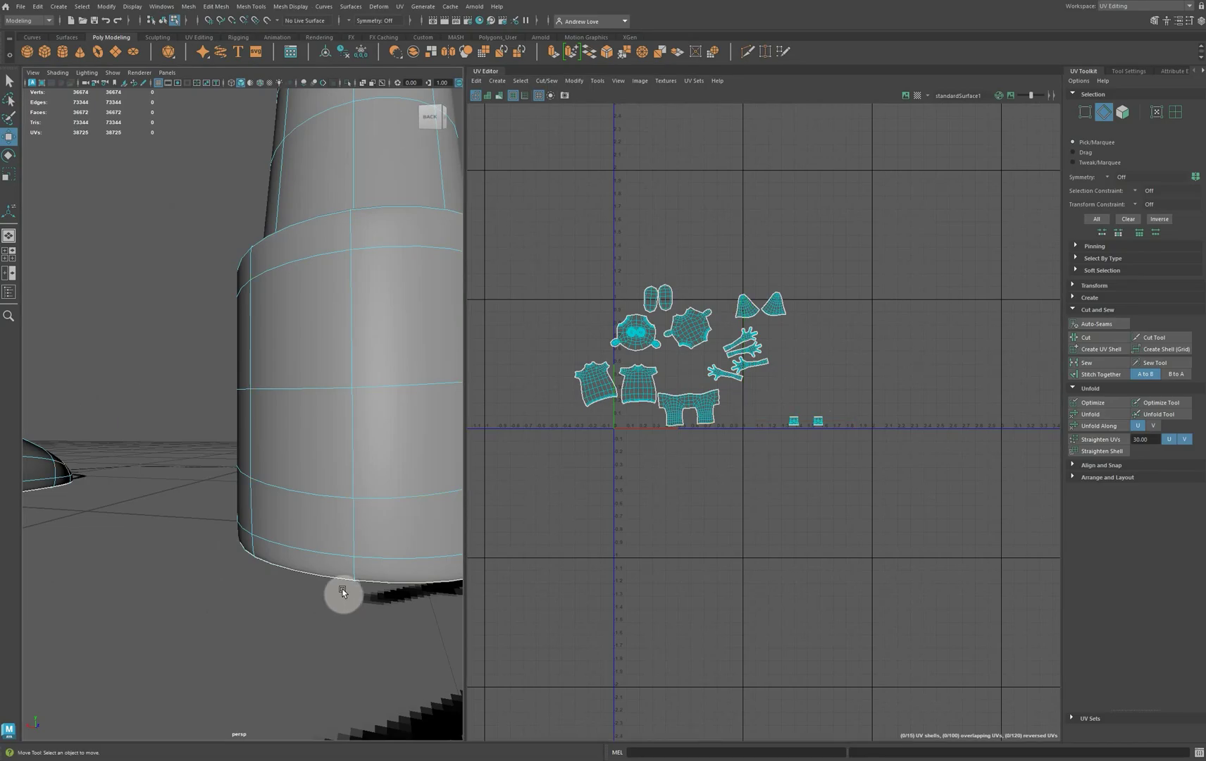
left_click(355, 574)
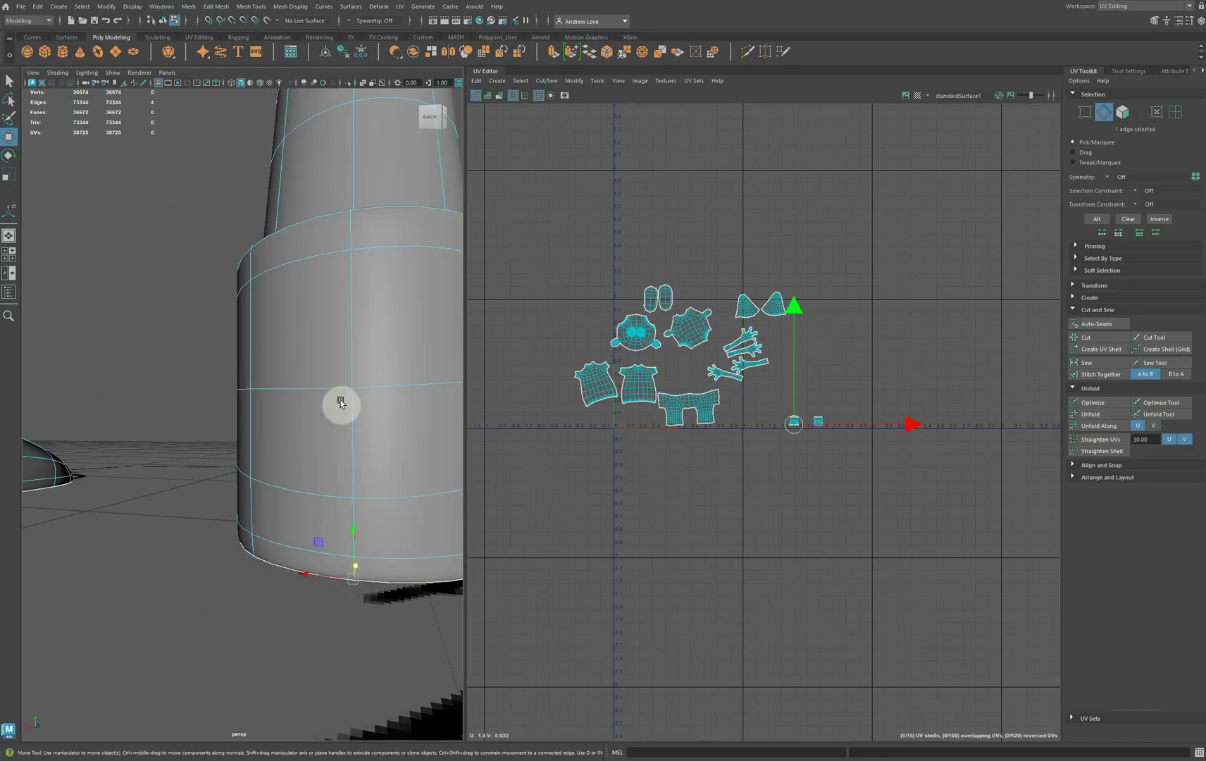
double_click(348, 234, "shift")
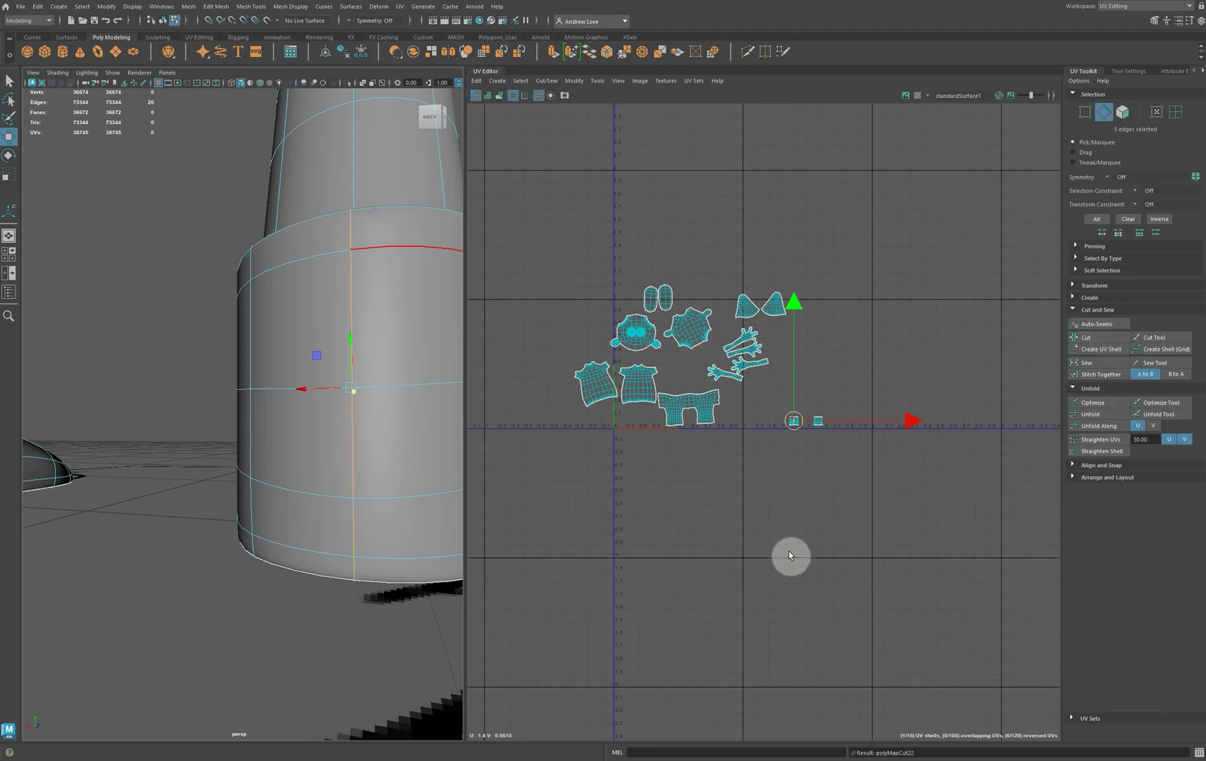
Extend the framed boot's back seam by cutting the remaining edge over its top rim.
left_click_drag(412, 651, 401, 699, "alt")
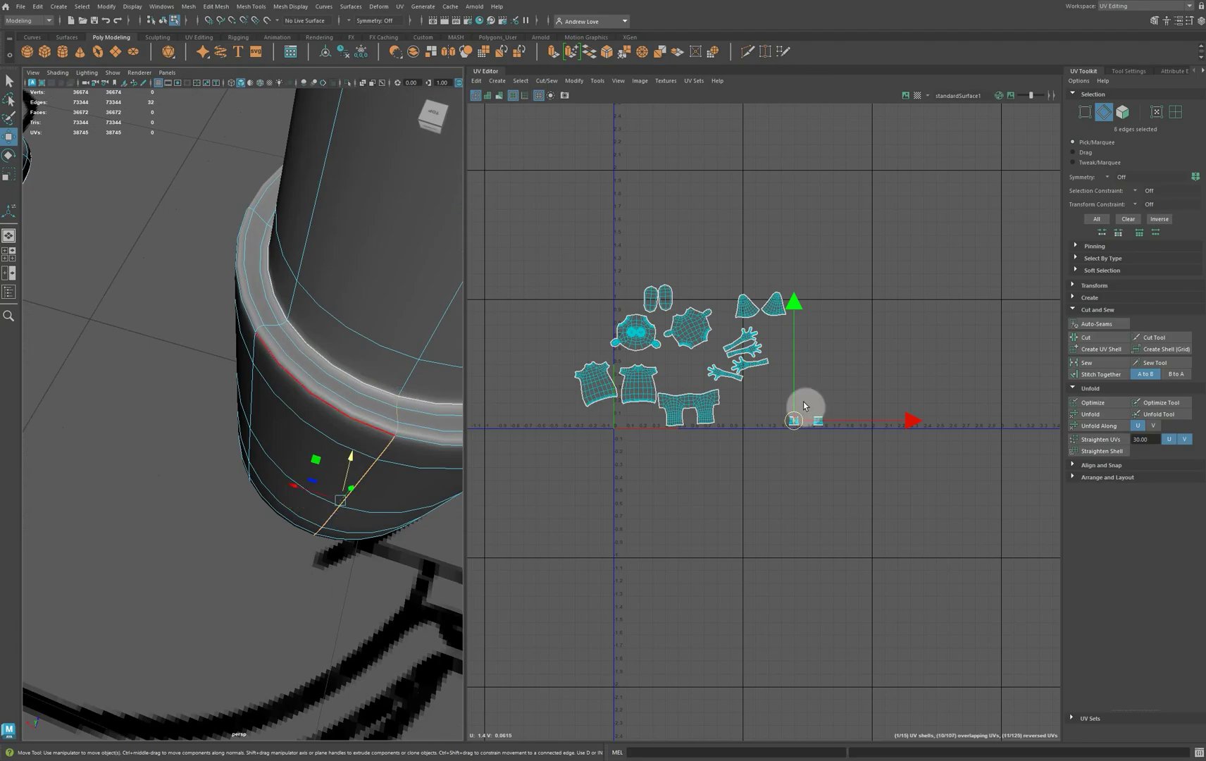
left_click(1100, 338)
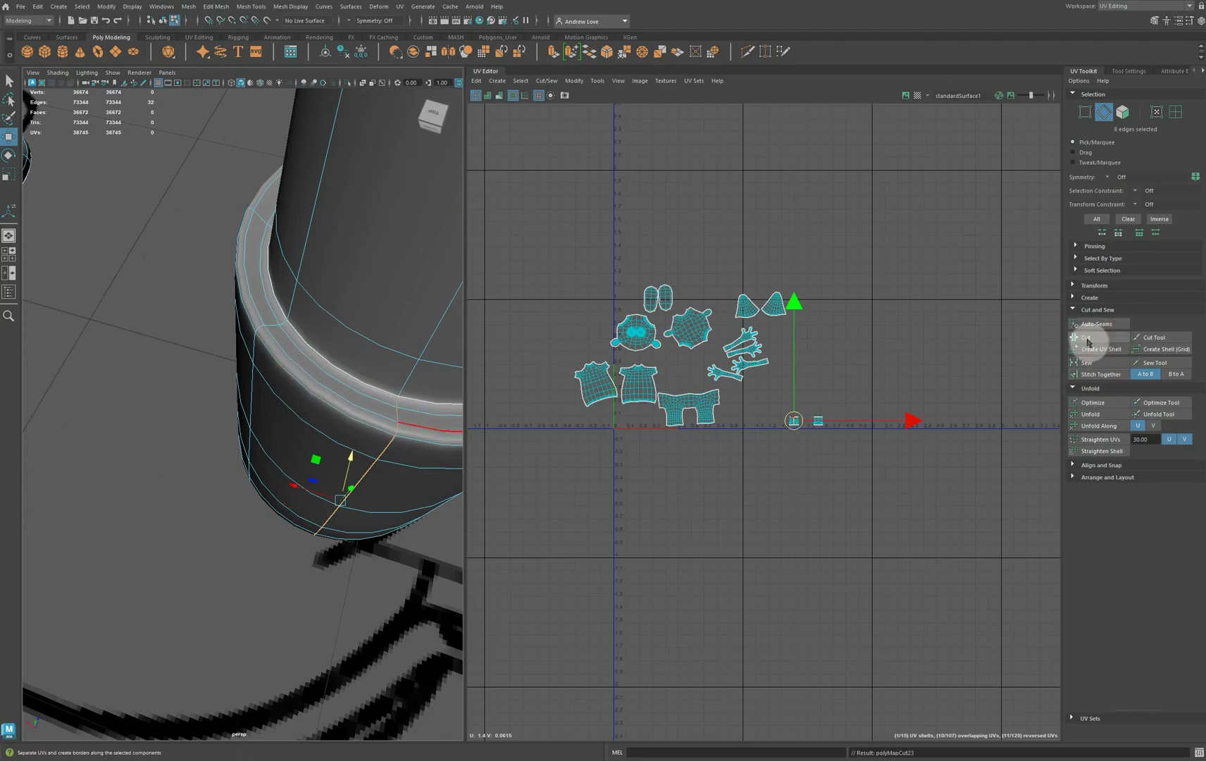
Unfold the UV shell of the boot with the back seam and place it beside the pants shell.
left_click(1176, 112)
left_click(833, 414)
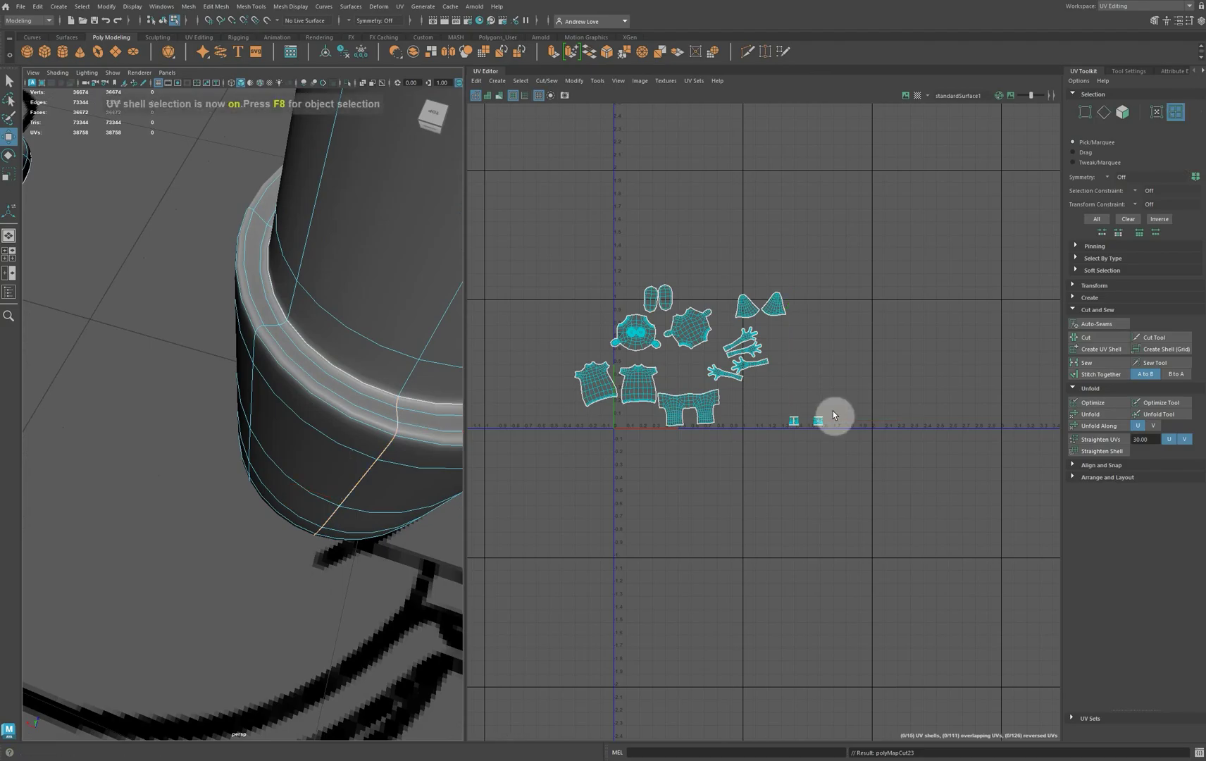
left_click(795, 424)
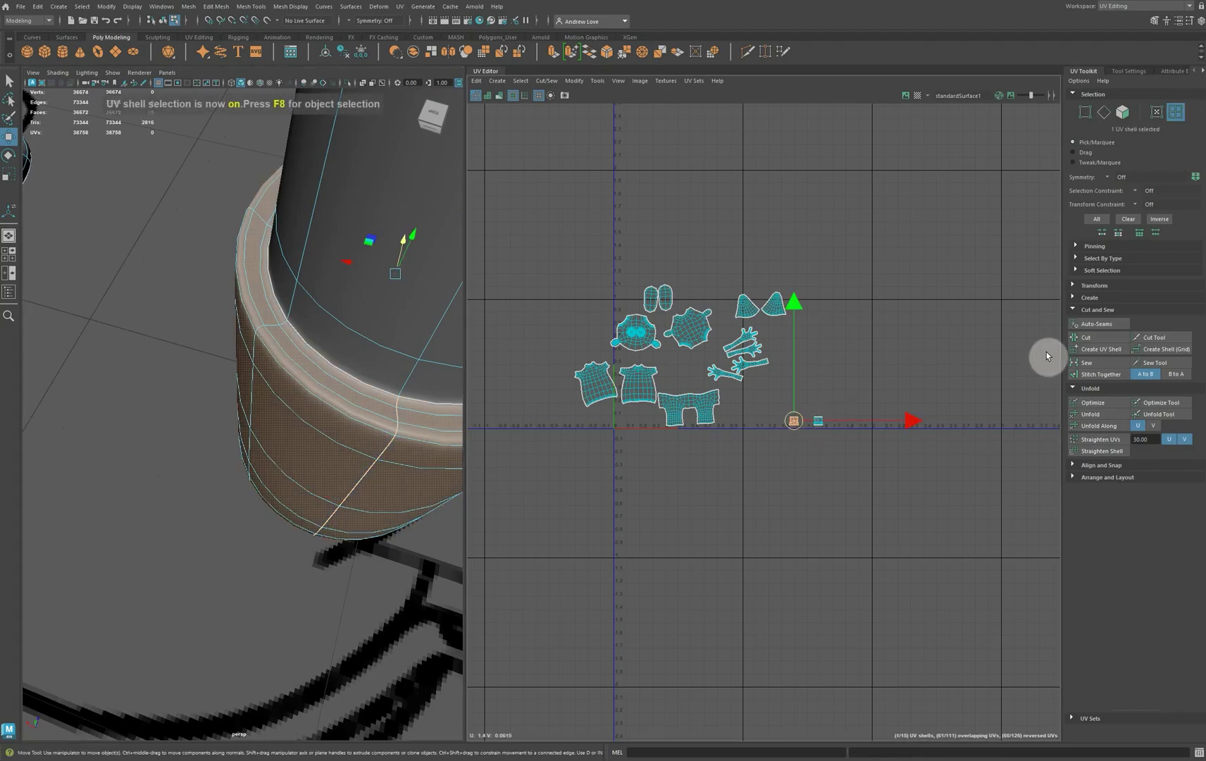
left_click(1091, 414)
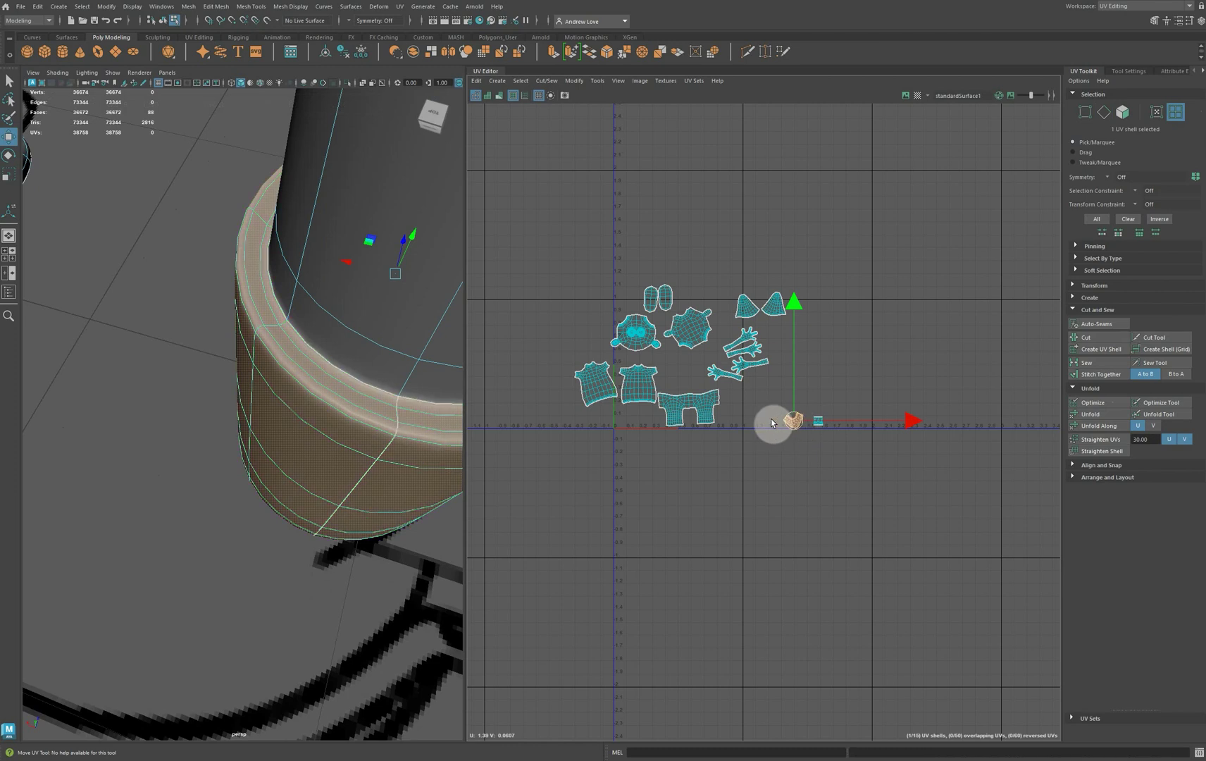
scroll(726, 484, "up", 5)
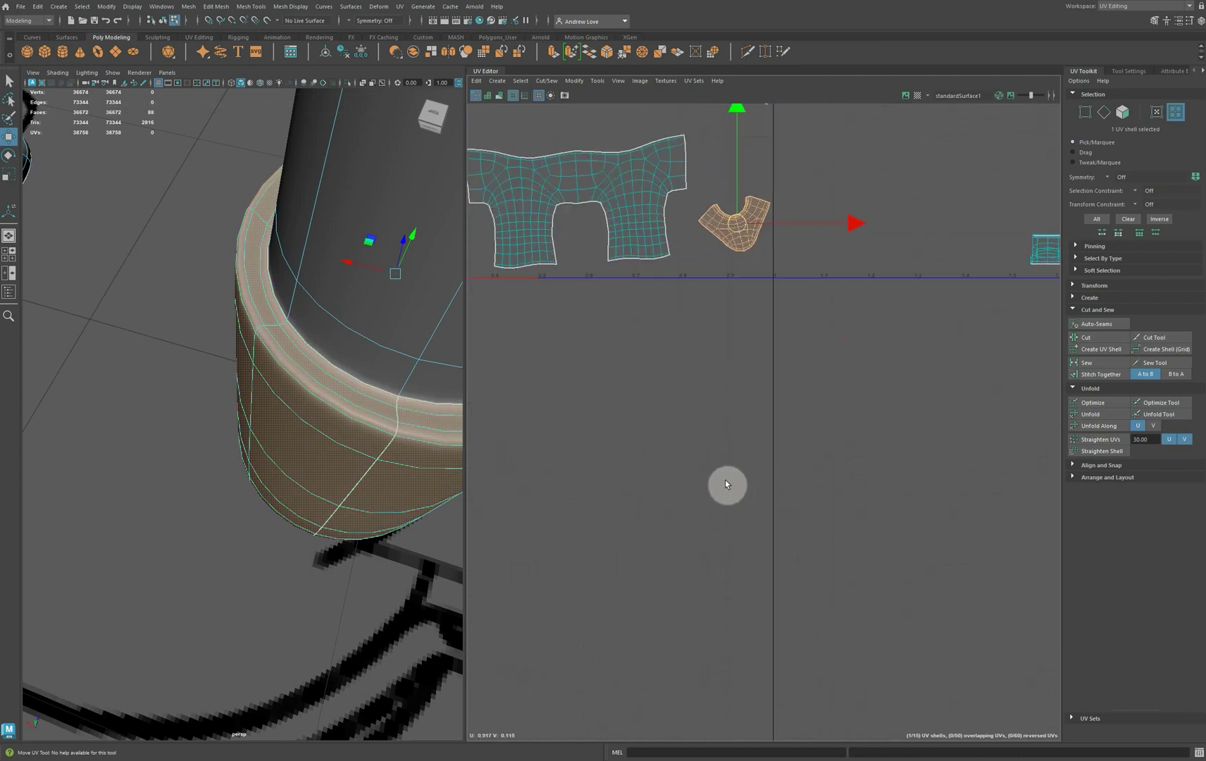
Cut the other boot along its vertical back edges, from the sole over the top rim to the pant leg.
scroll(336, 564, "down", 5)
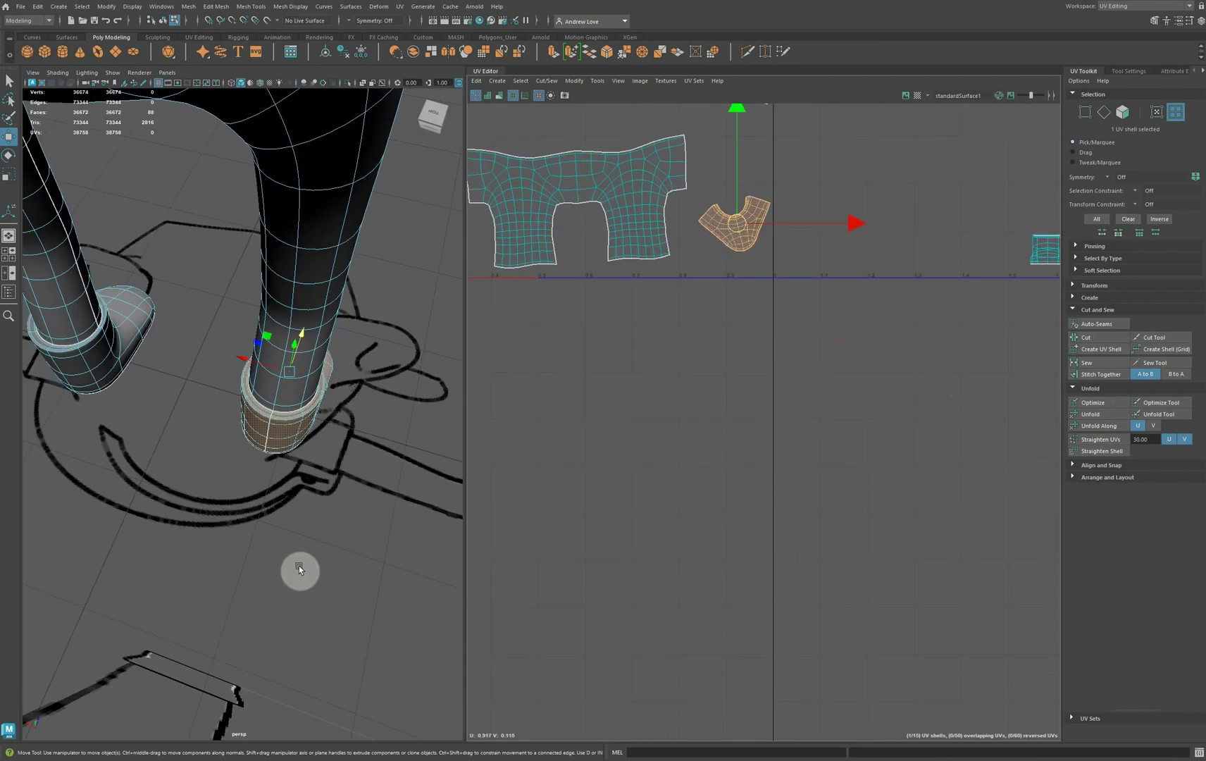
left_click_drag(227, 553, 351, 493, "alt")
scroll(186, 527, "up", 5)
scroll(344, 484, "up", 6)
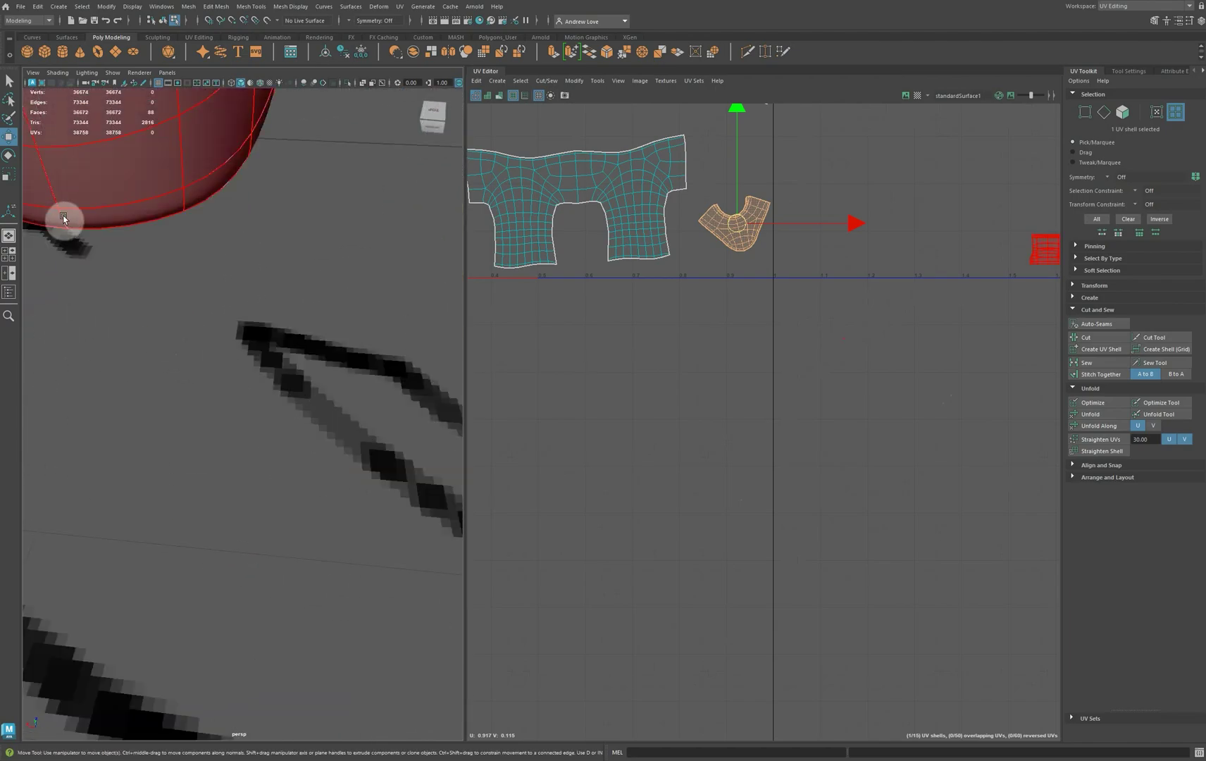
right_click_drag(64, 215, 71, 189)
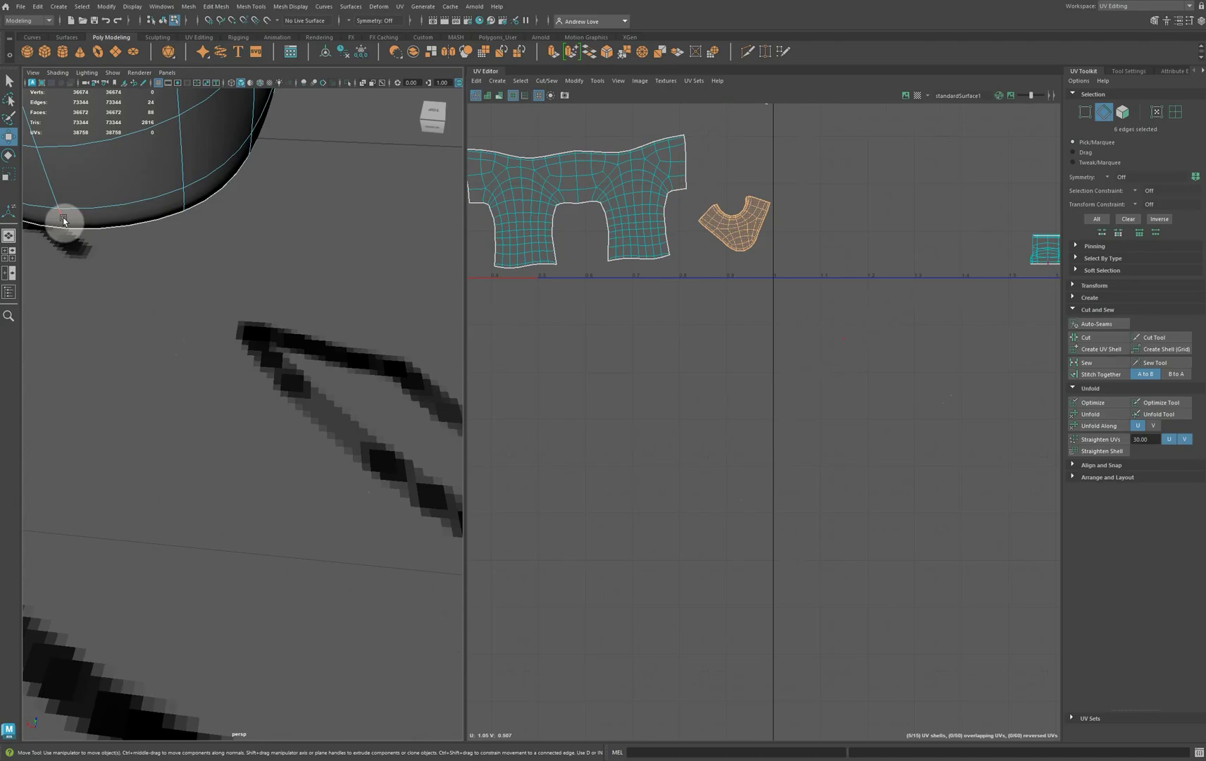
left_click(63, 219)
left_click_drag(157, 348, 165, 459, "alt")
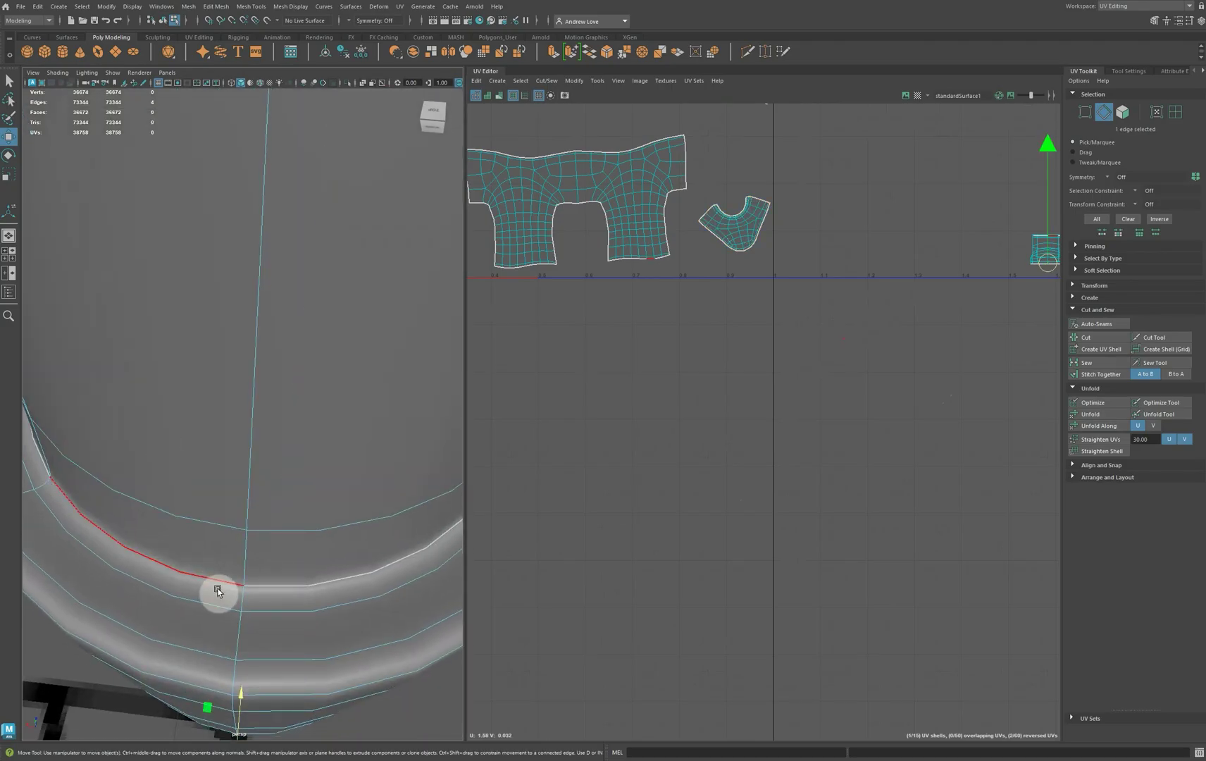
double_click(244, 596, "shift")
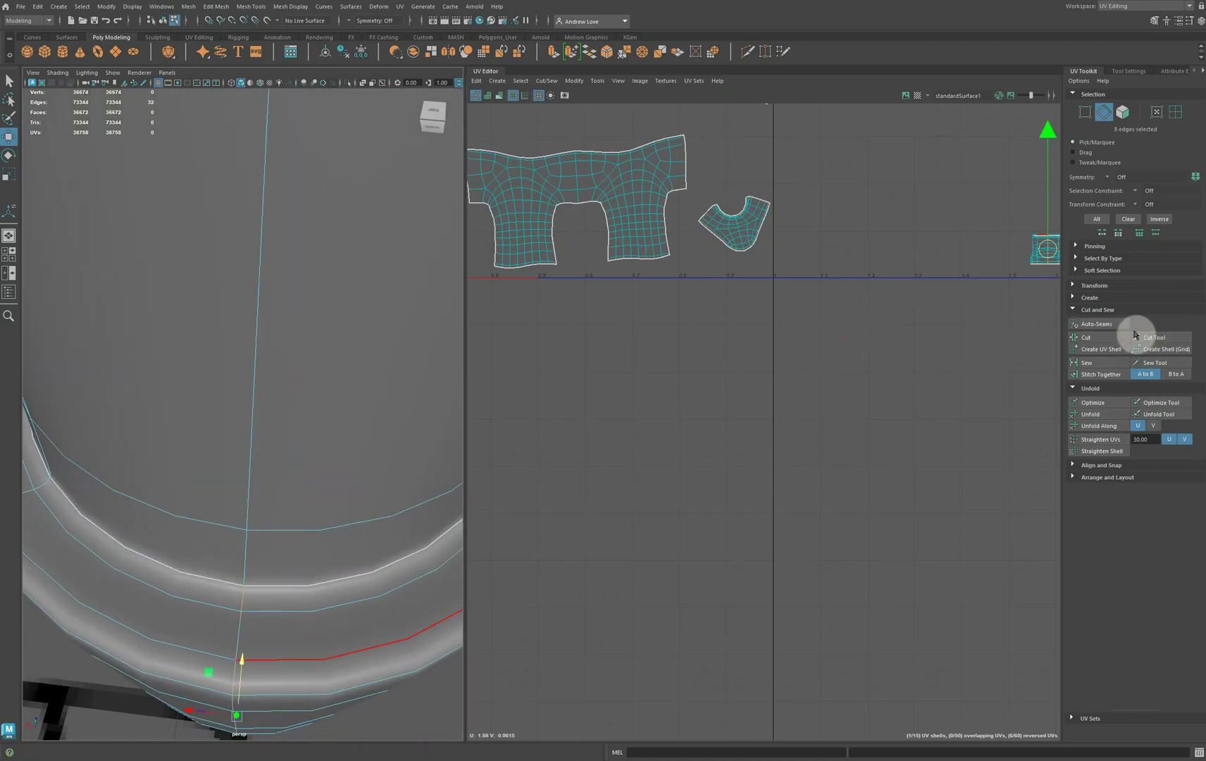
left_click(1091, 337)
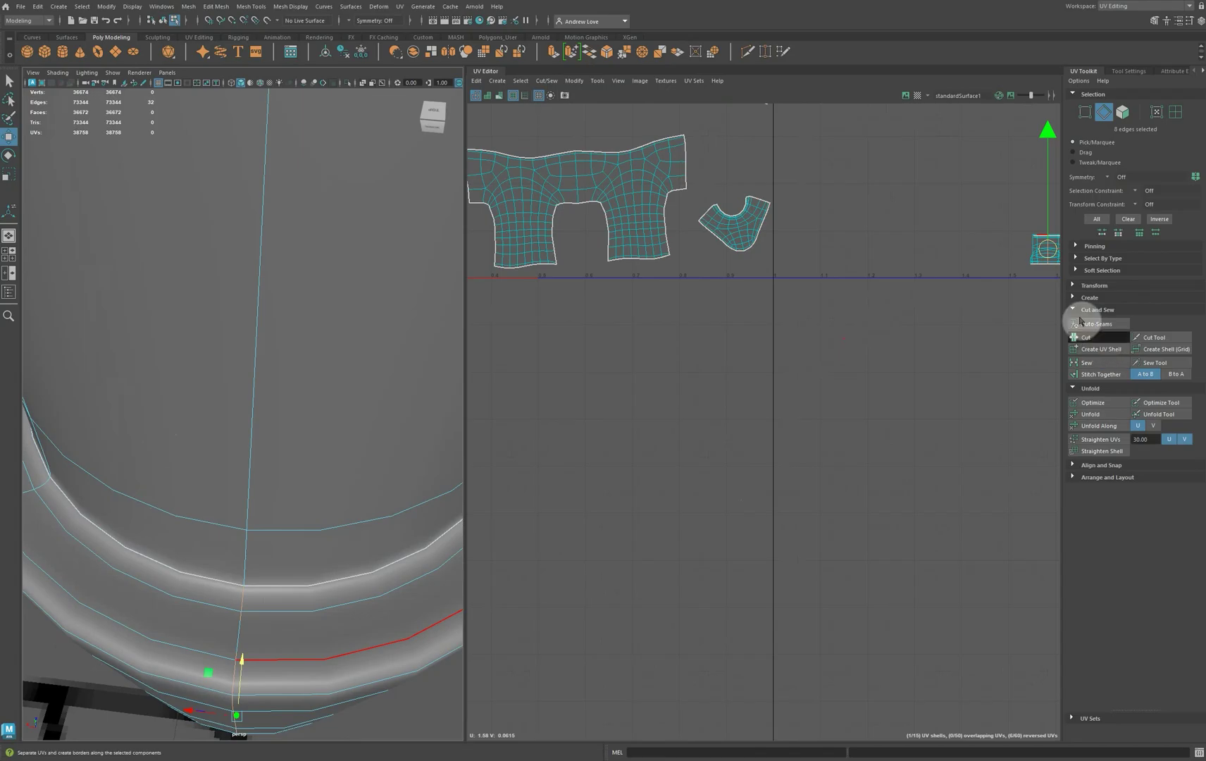
Unfold the second boot's UV shell and place it next to the first boot's shell.
left_click(1176, 112)
left_click(1052, 256)
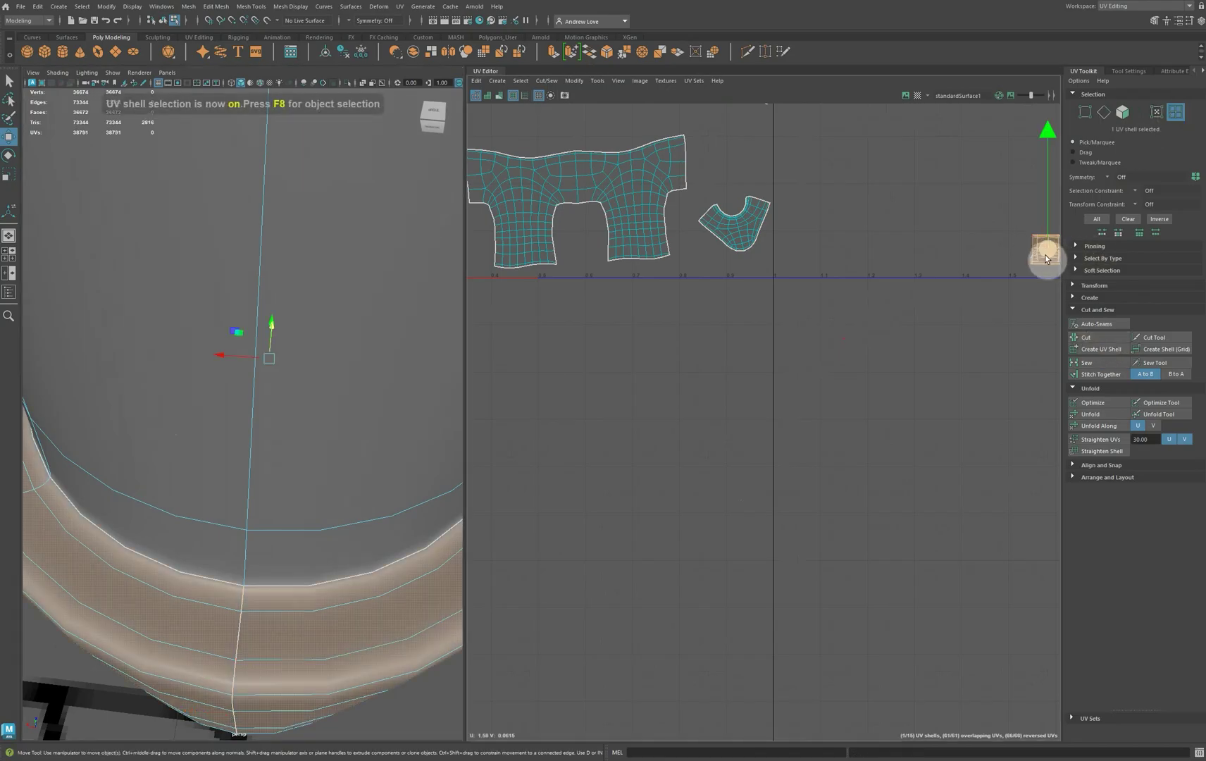
left_click(1103, 417)
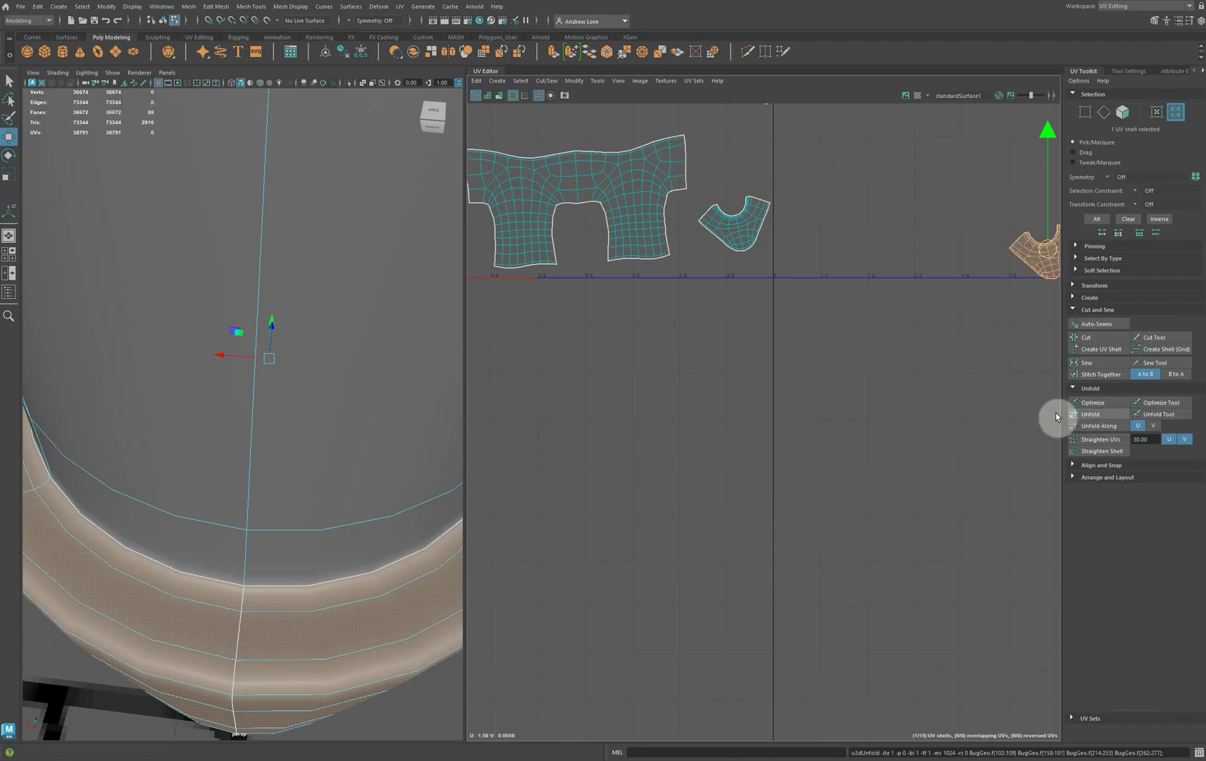
middle_click_drag(913, 246, 695, 250, "alt")
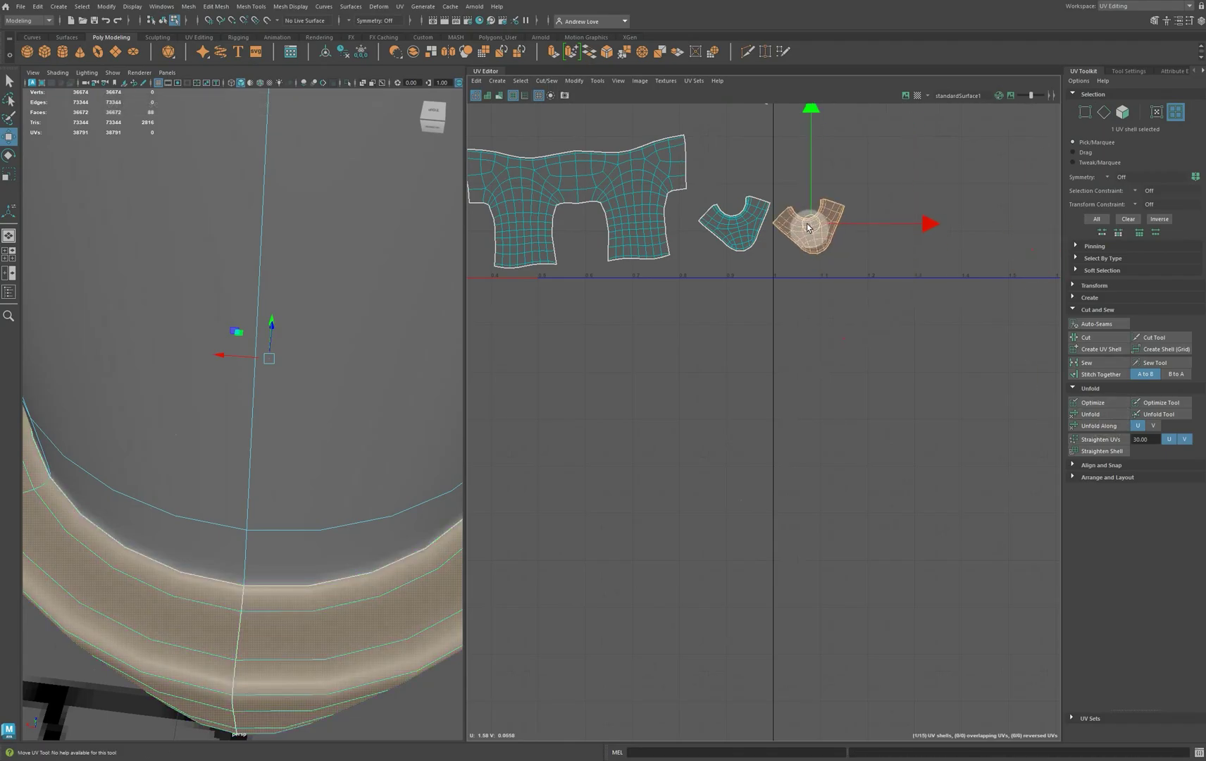
scroll(639, 377, "down", 4)
scroll(636, 421, "down", 3)
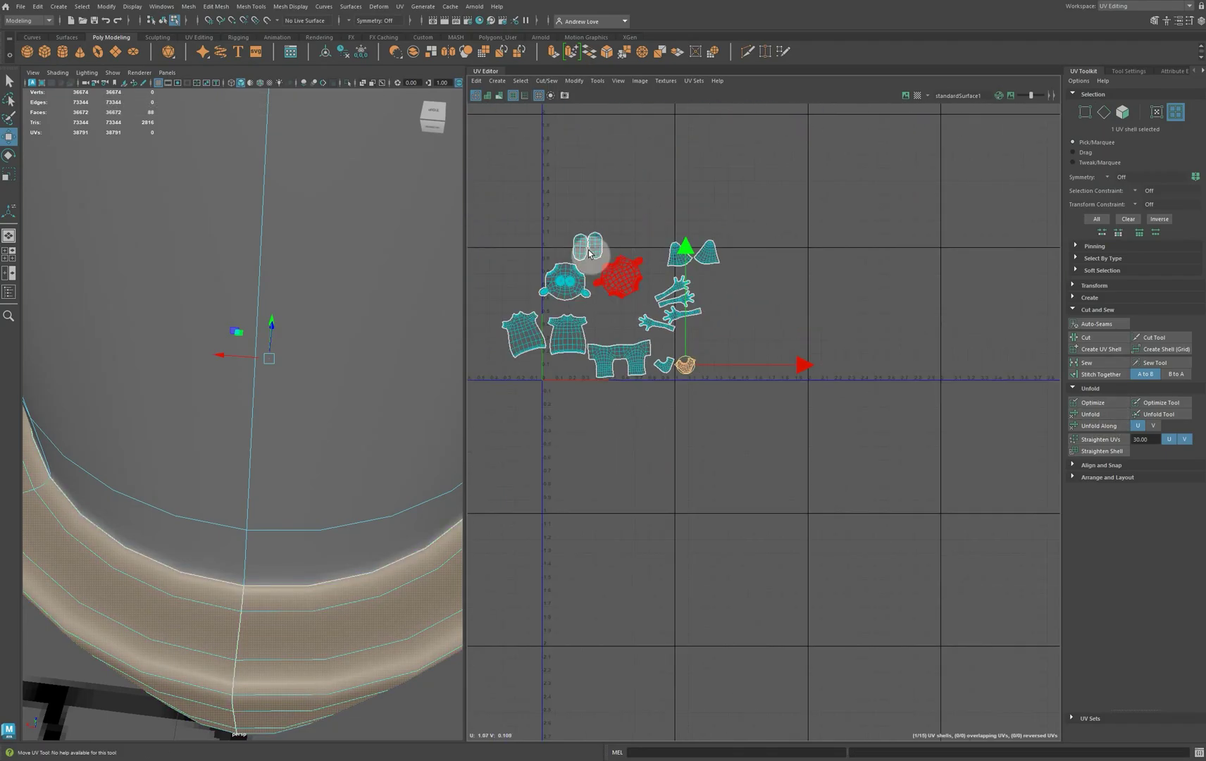
scroll(594, 324, "up", 4)
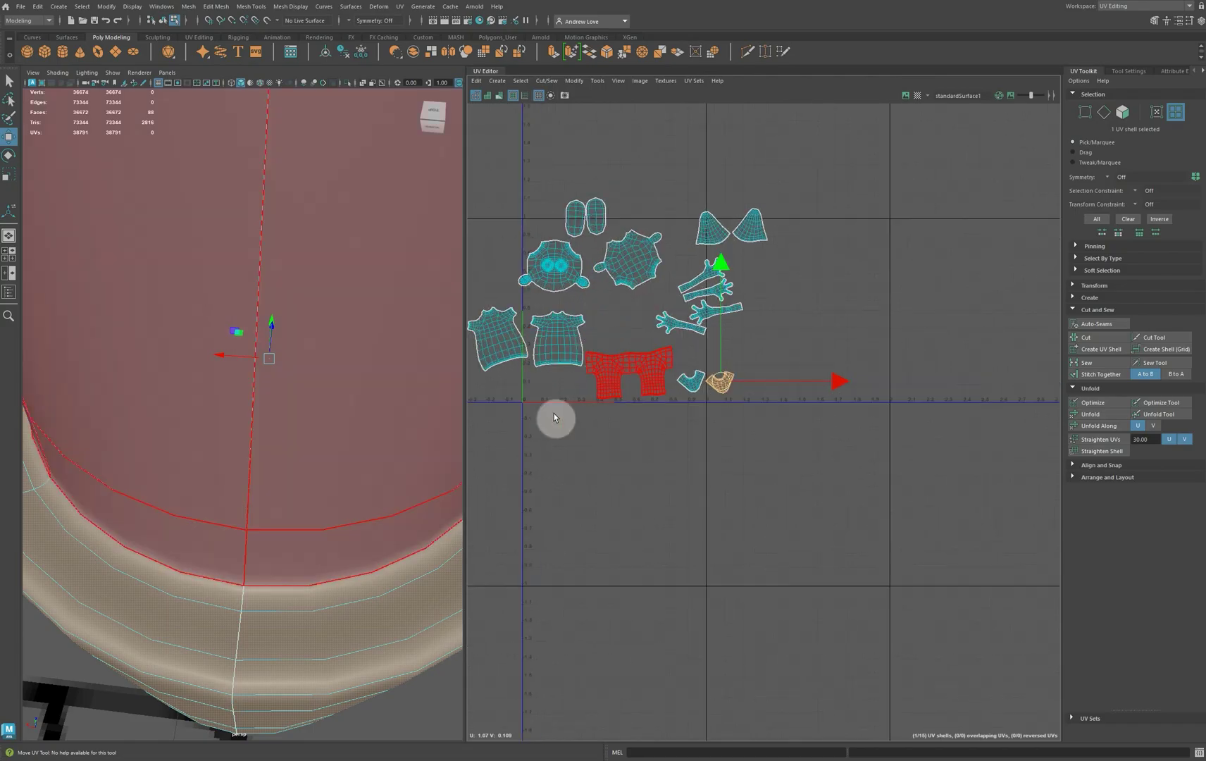
Select the whole character mesh in object mode and automatically lay out its UV shells within the UV tile.
middle_click_drag(553, 416, 688, 416, "alt")
right_click_drag(381, 312, 432, 293)
scroll(345, 386, "down", 5)
scroll(343, 549, "down", 5)
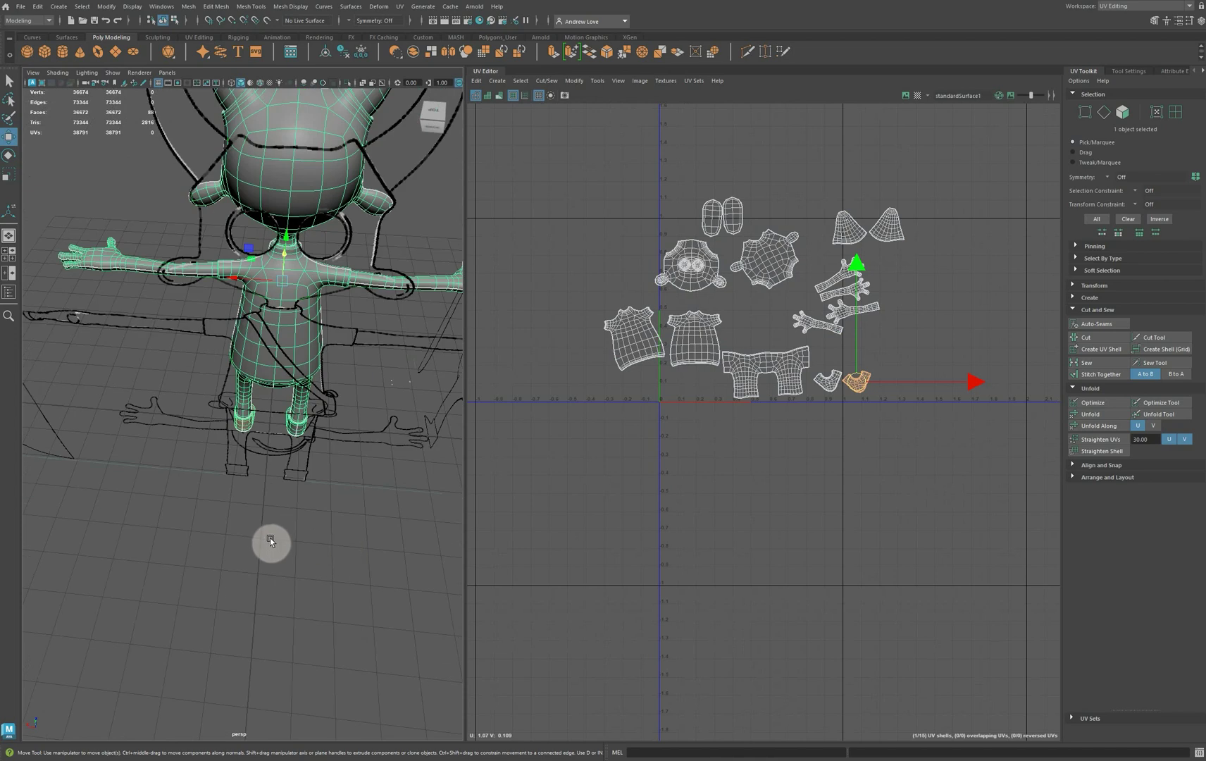
left_click(246, 553)
left_click_drag(188, 550, 358, 528, "alt")
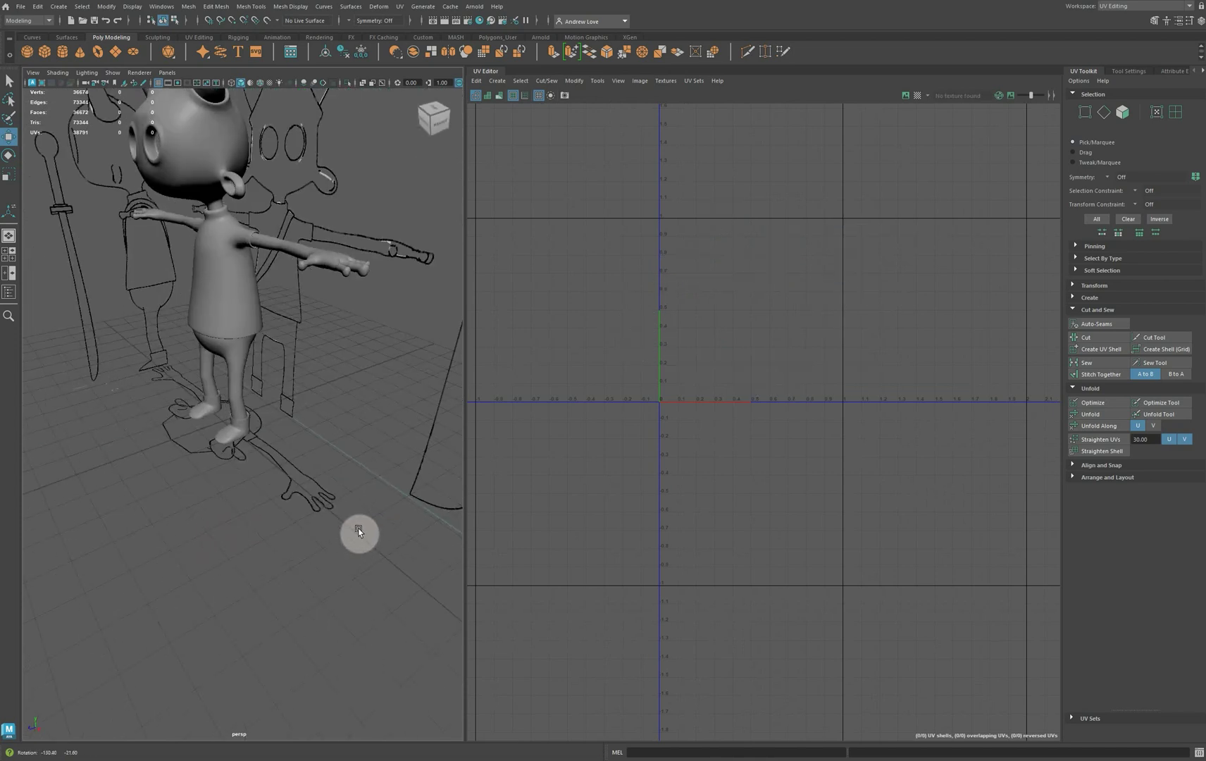
left_click(230, 333)
left_click_drag(156, 481, 209, 530, "alt")
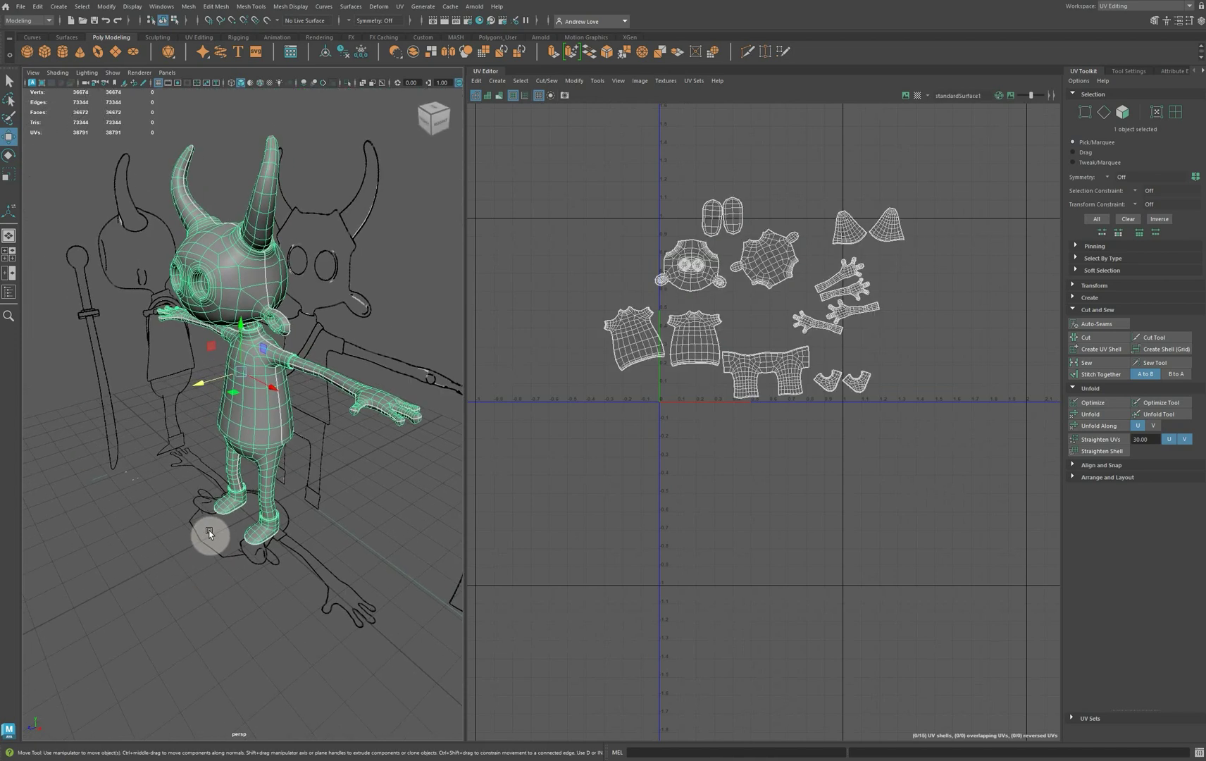
left_click(574, 81)
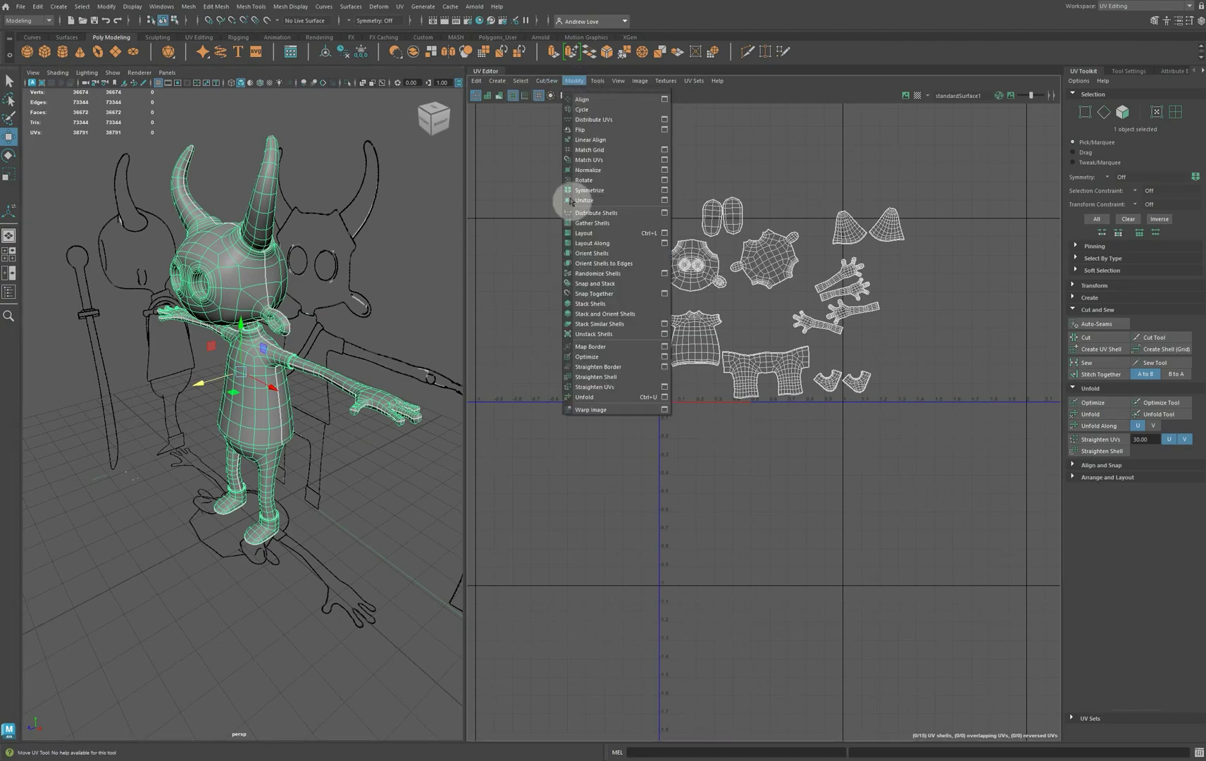
left_click(598, 234)
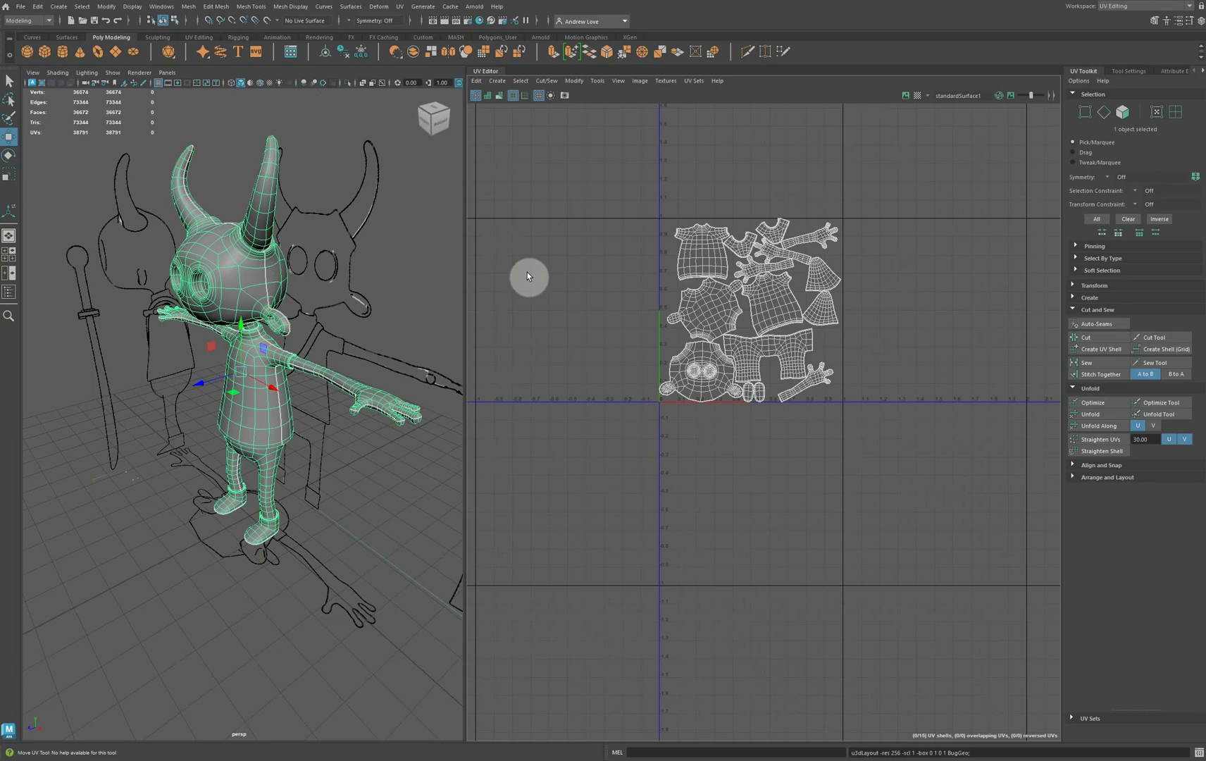
Using UV shell selection, move the two shirt shells out of the UV tile to the empty area at its right.
right_click_drag(527, 272, 602, 323, "alt")
middle_click_drag(712, 366, 554, 338, "alt")
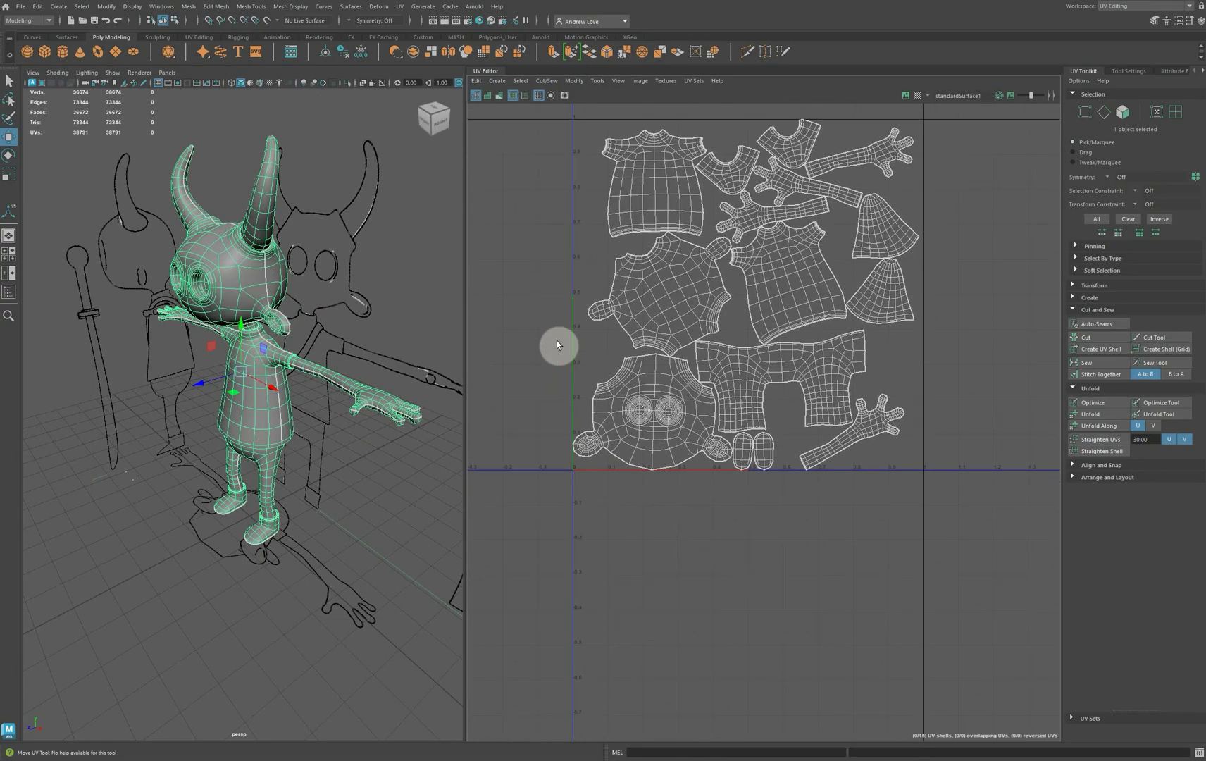
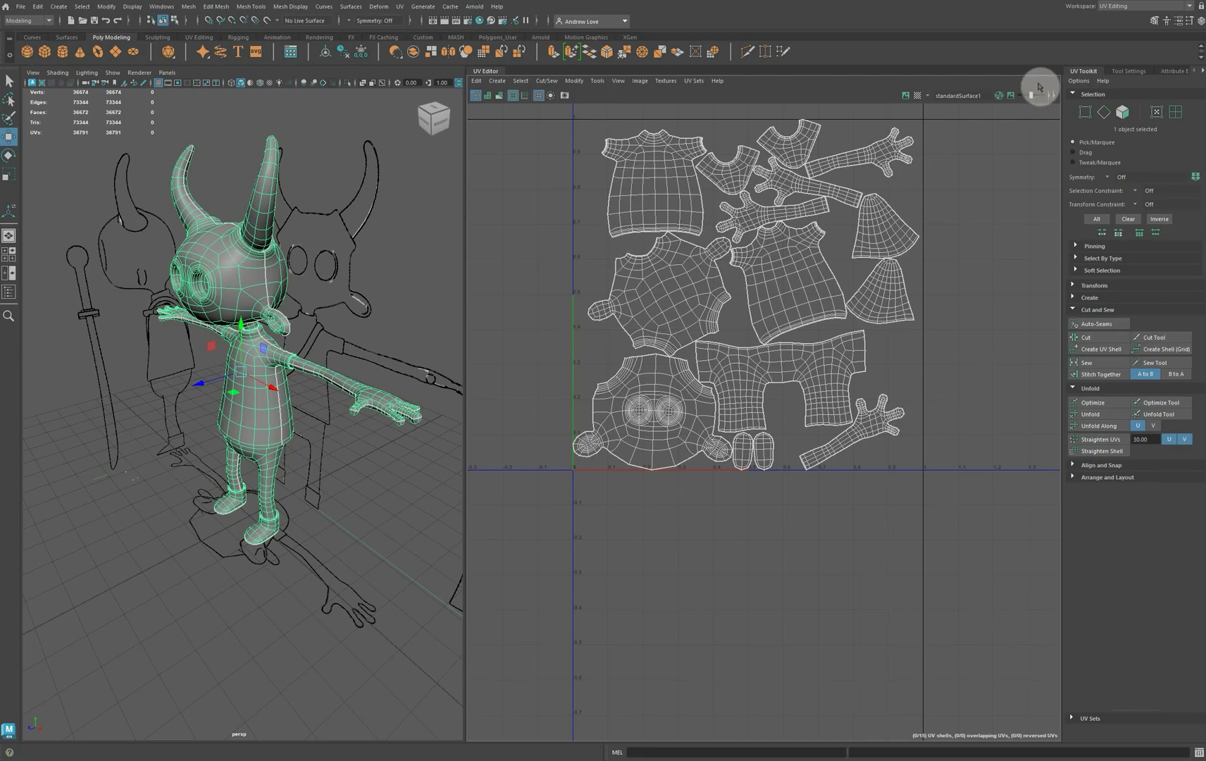
left_click(1175, 112)
left_click(668, 206)
left_click(668, 206)
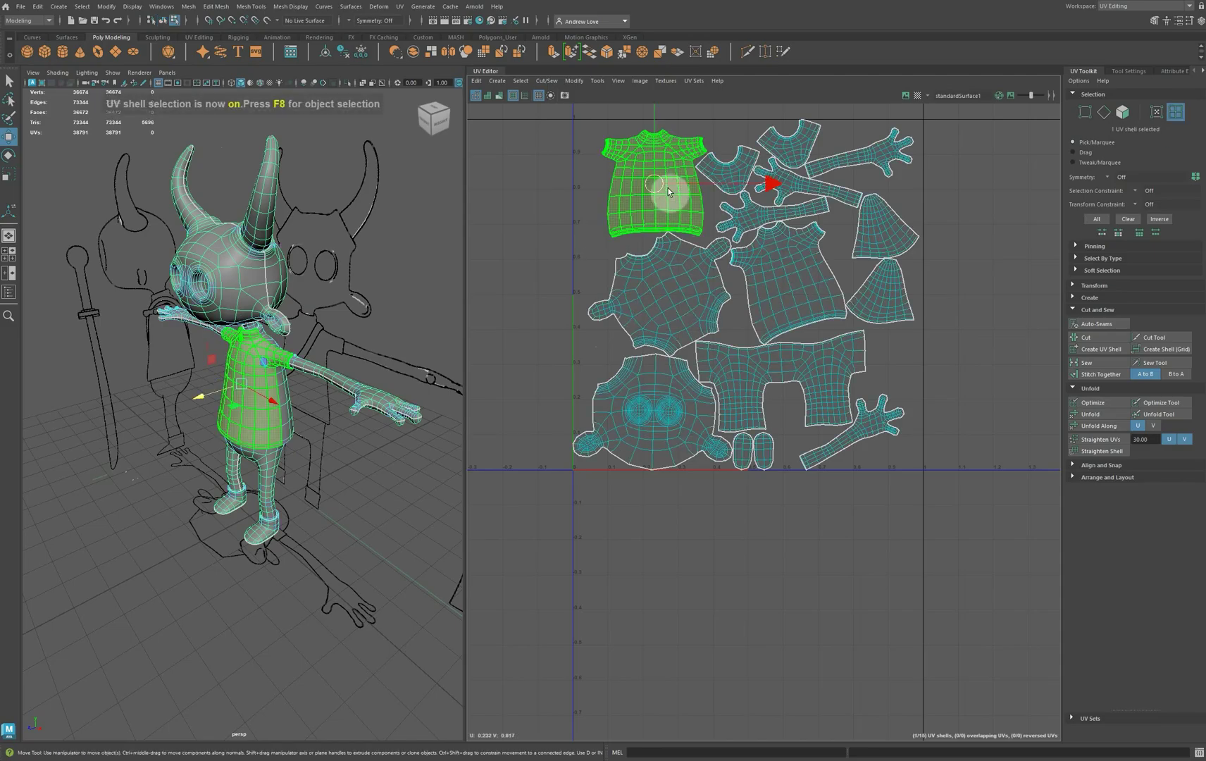
left_click_drag(651, 183, 1029, 220)
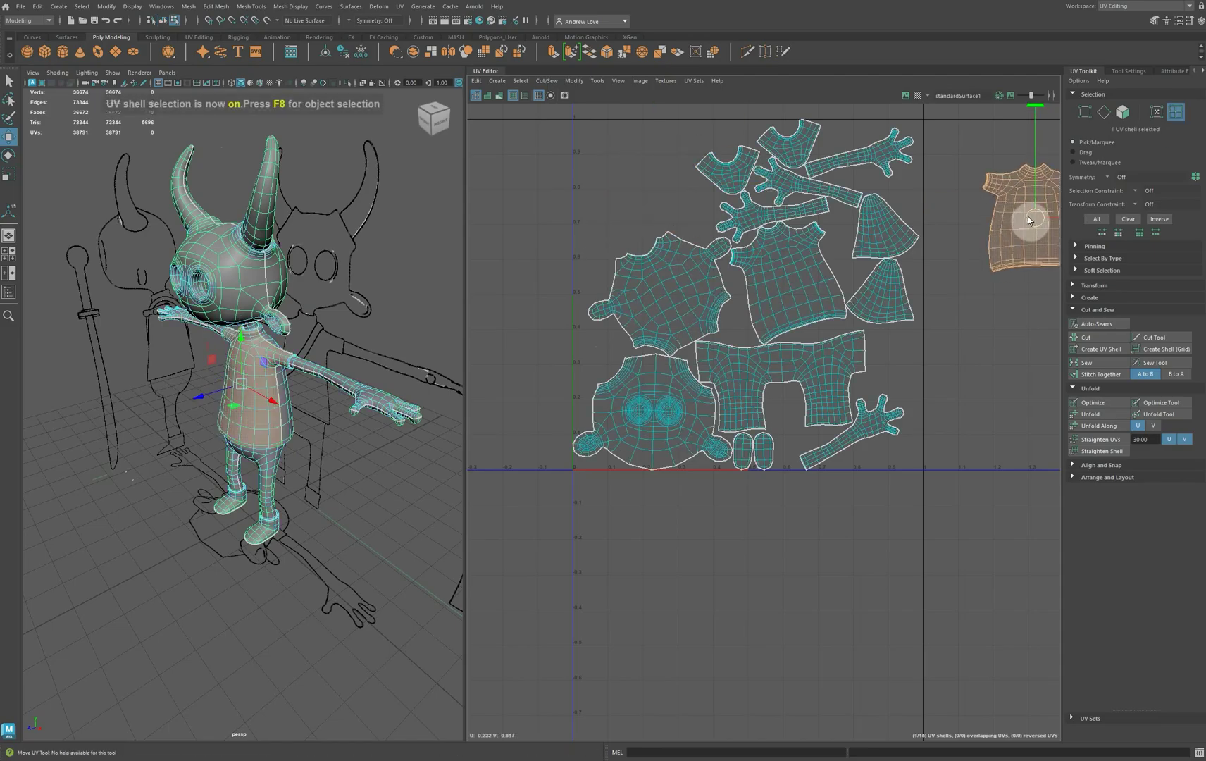
left_click(792, 271)
scroll(880, 313, "down", 2)
left_click_drag(802, 290, 985, 349)
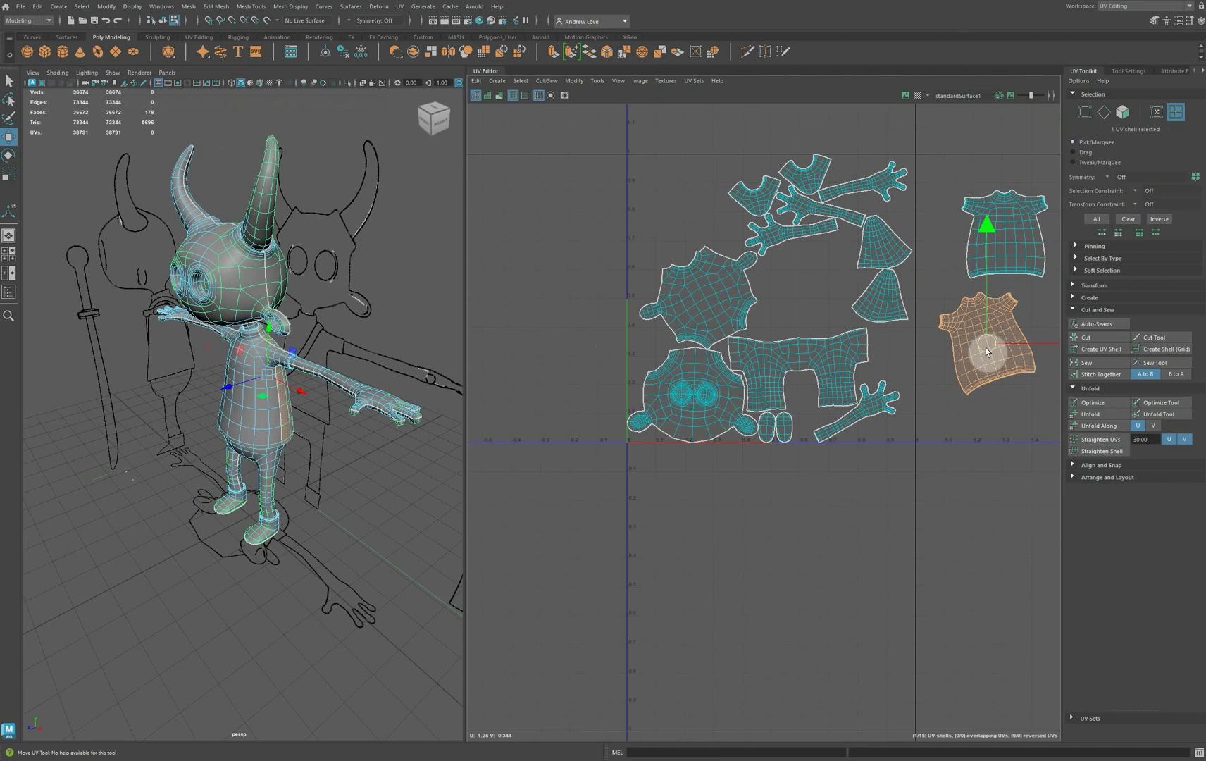
Rotate the tilted shirt shell upright and place the other shirt shell directly above it.
key("e")
left_click_drag(918, 256, 983, 250)
left_click(976, 212)
key("w")
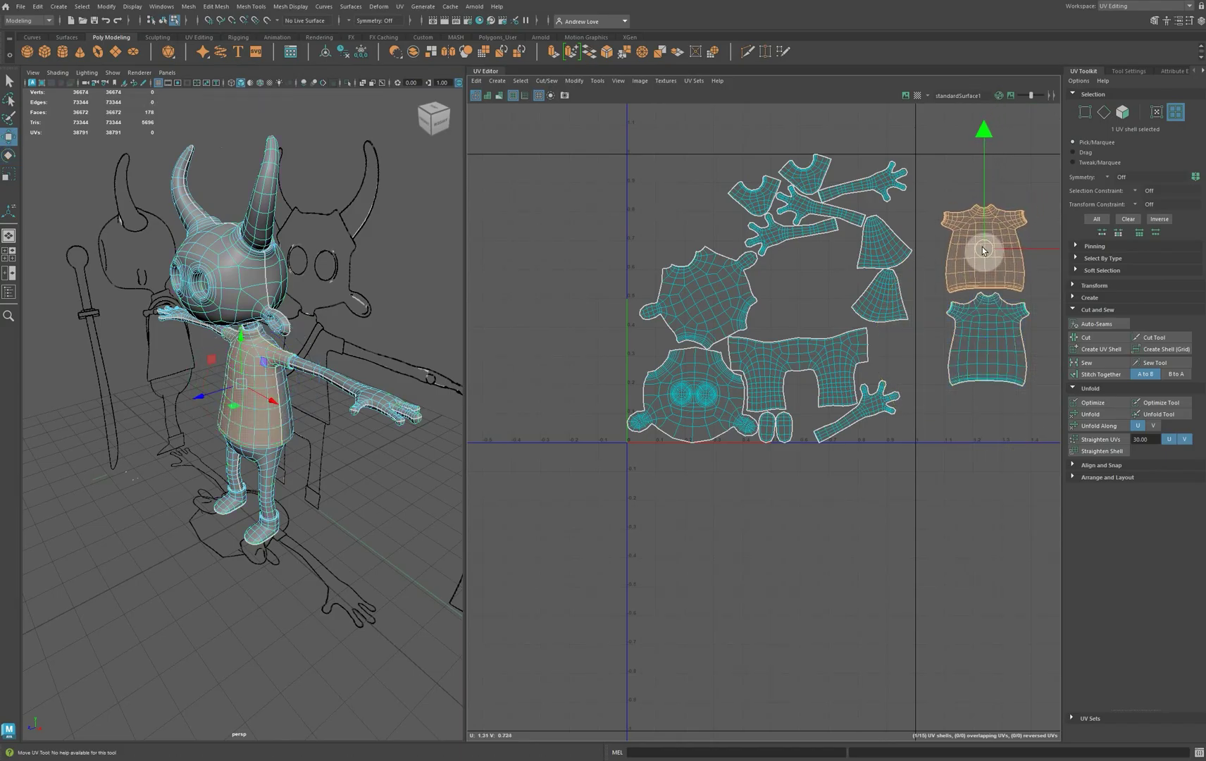
Move both horn shells side by side to the upper-left corner of the UV tile.
left_click(874, 312)
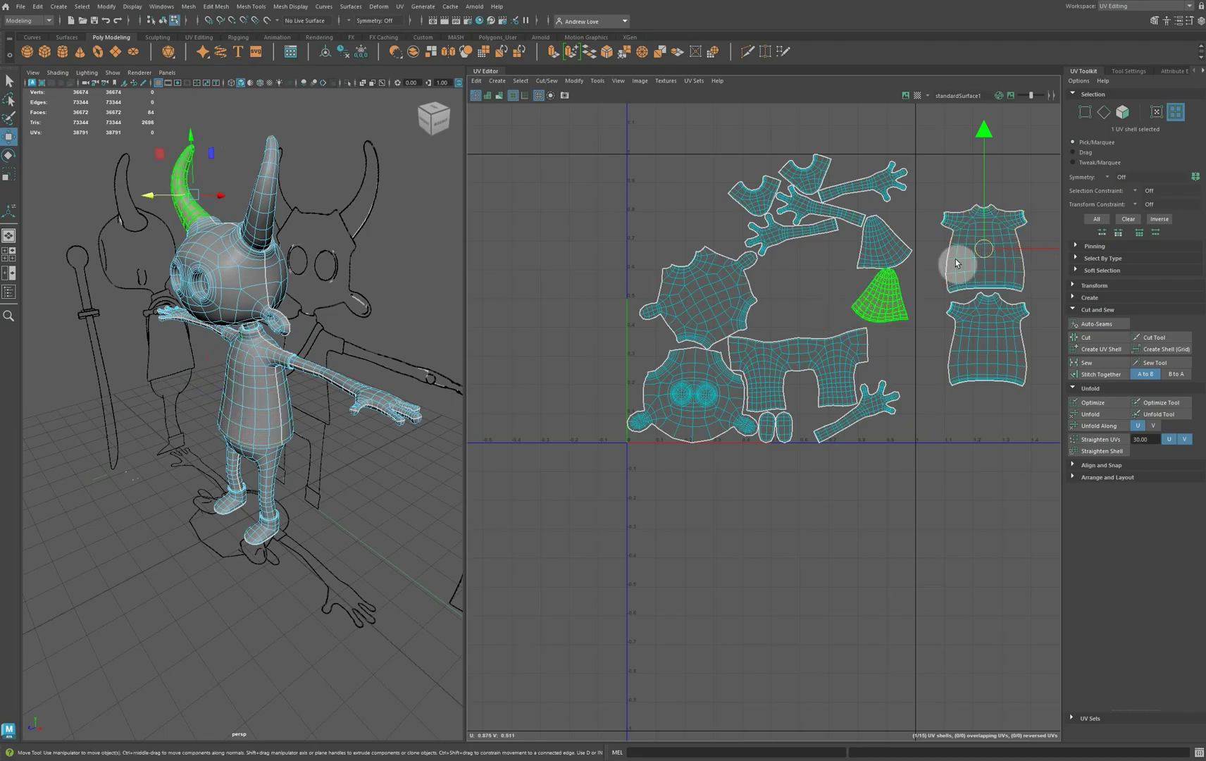
left_click(879, 301)
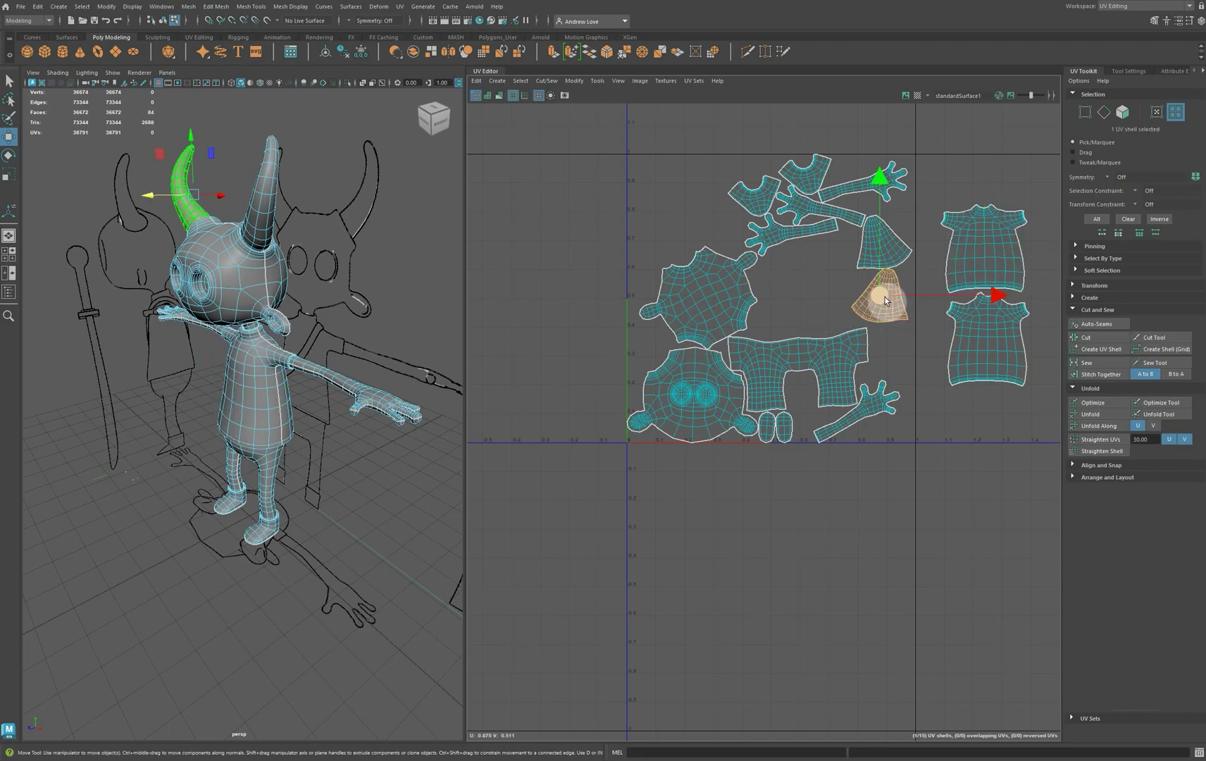
left_click_drag(885, 297, 664, 149)
left_click(887, 244)
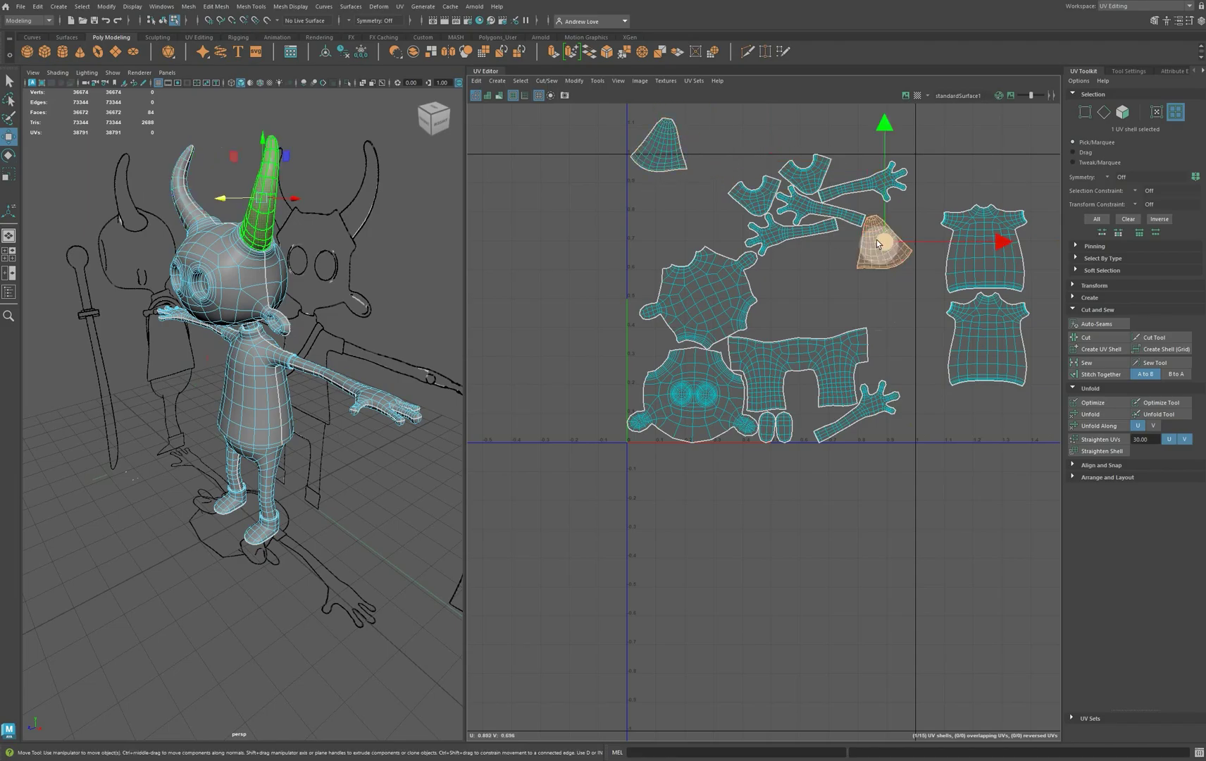
left_click_drag(887, 244, 716, 142)
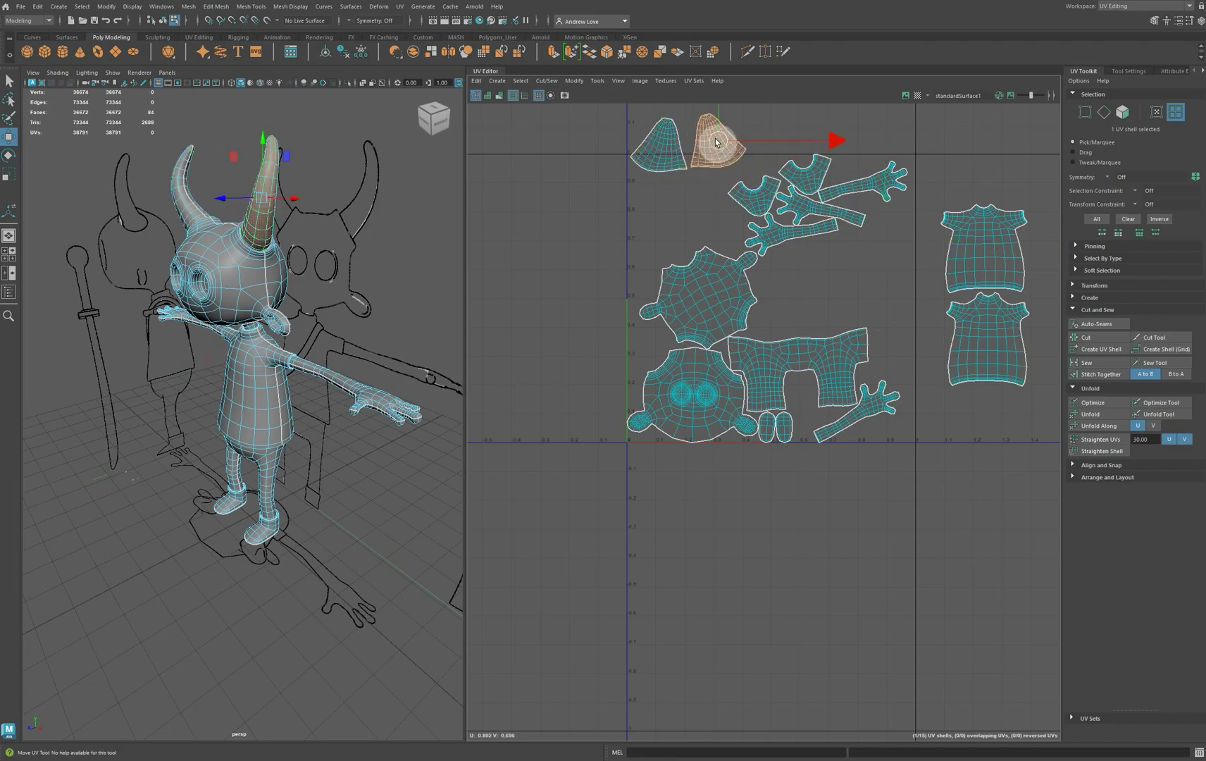
Rotate the left horn shell so its narrow tip points right, and set it in the tile's upper-left corner.
left_click(675, 148)
key("e")
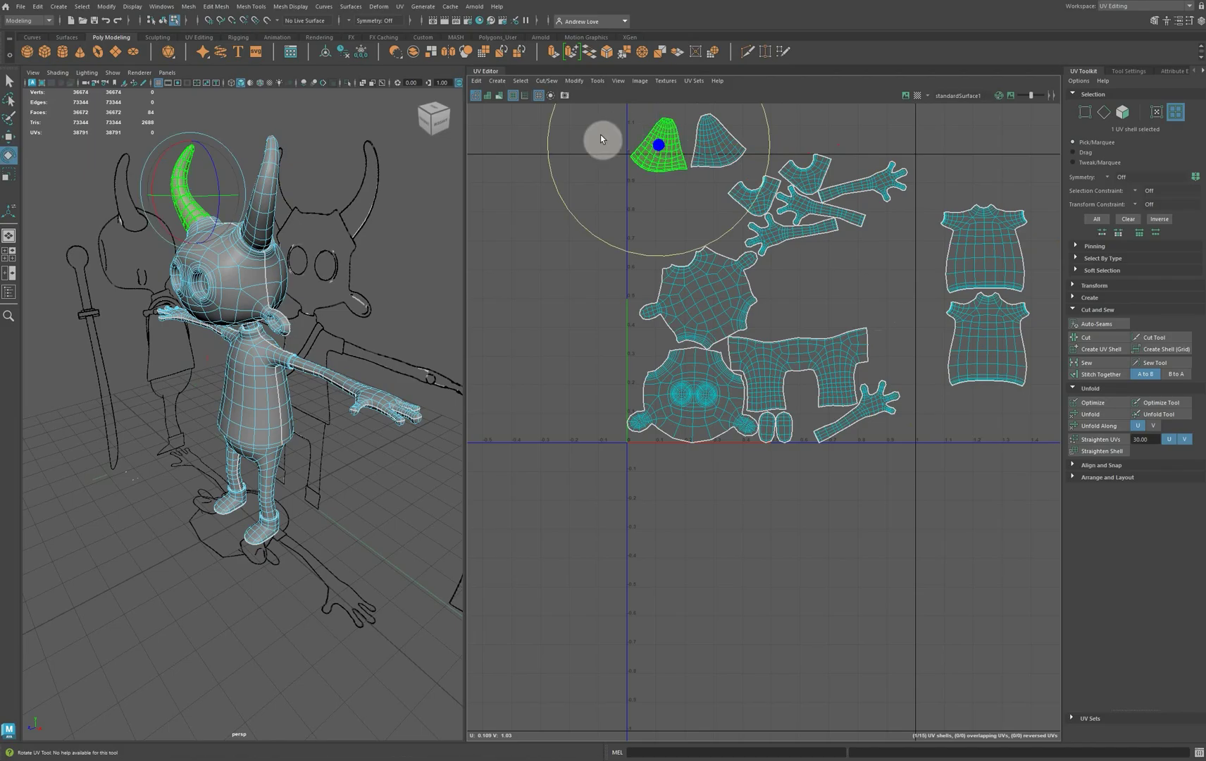
left_click_drag(550, 175, 605, 235)
key("w")
left_click_drag(660, 145, 657, 166)
Rotate the second horn shell so it points the opposite way and nest it against the first horn shell.
left_click(724, 149)
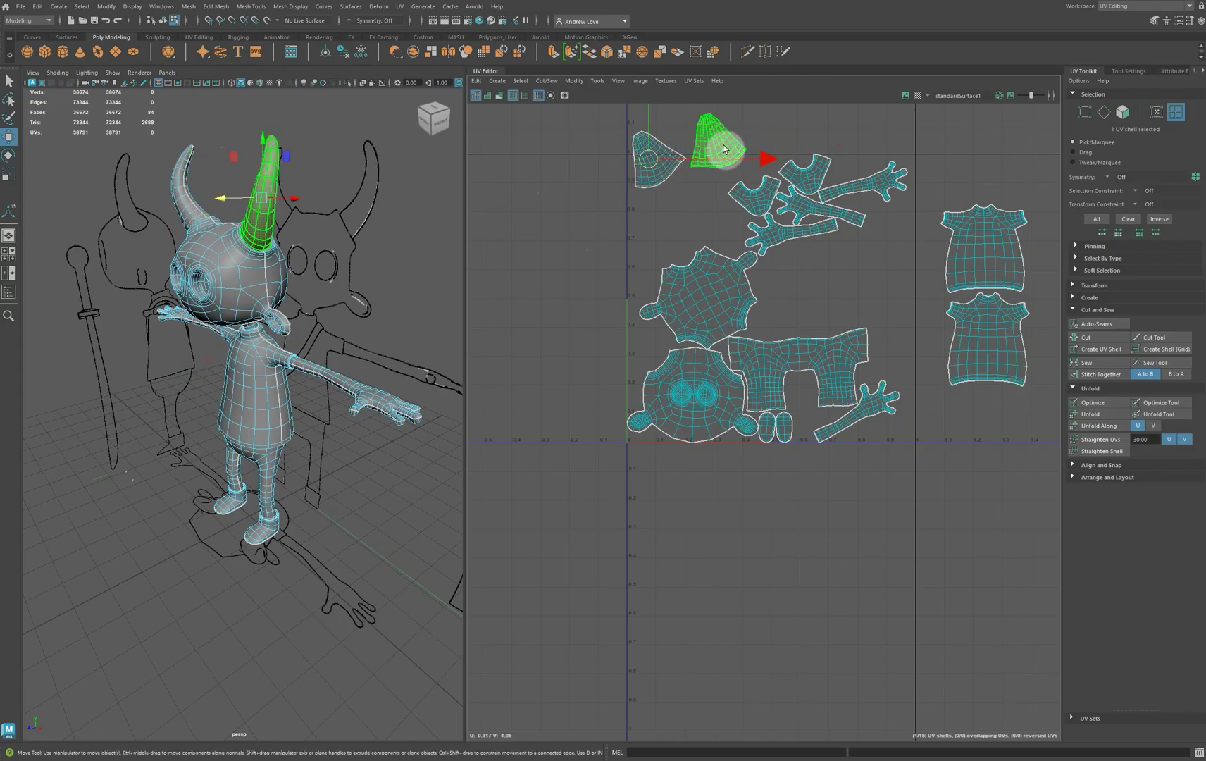
key("e")
left_click_drag(604, 144, 835, 124)
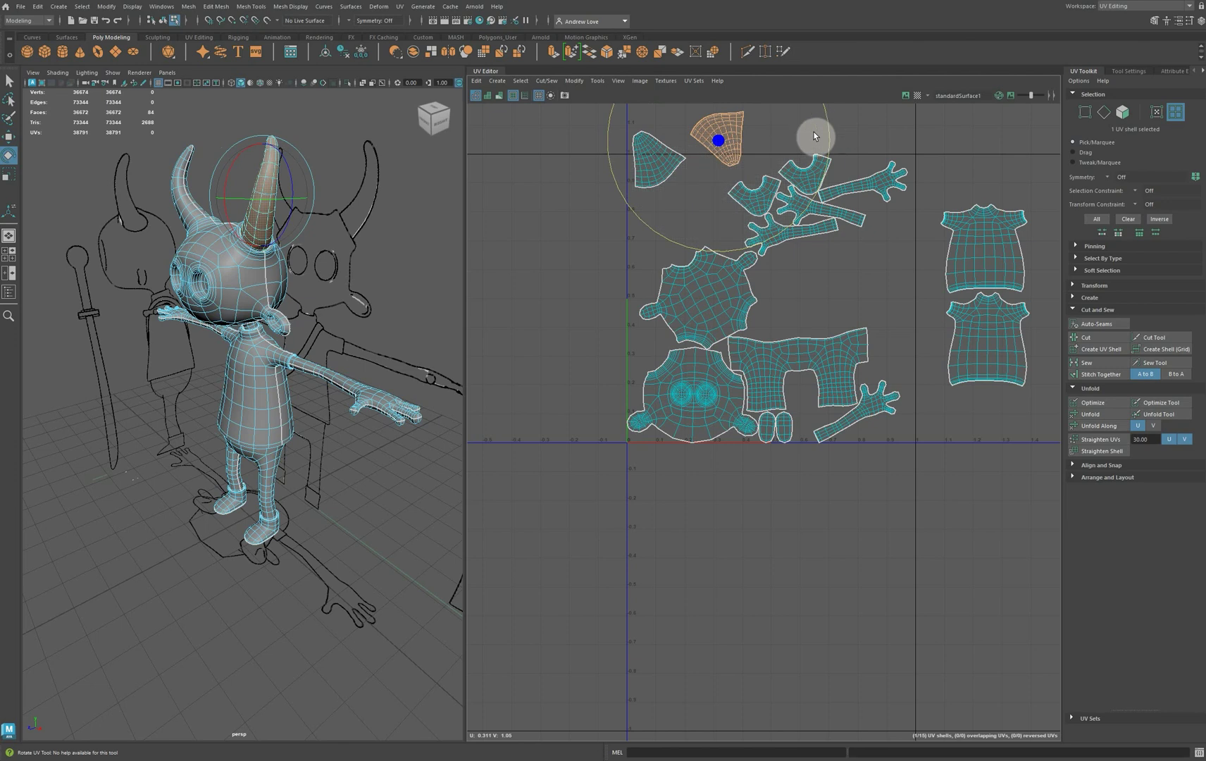
key("w")
left_click_drag(715, 140, 670, 134)
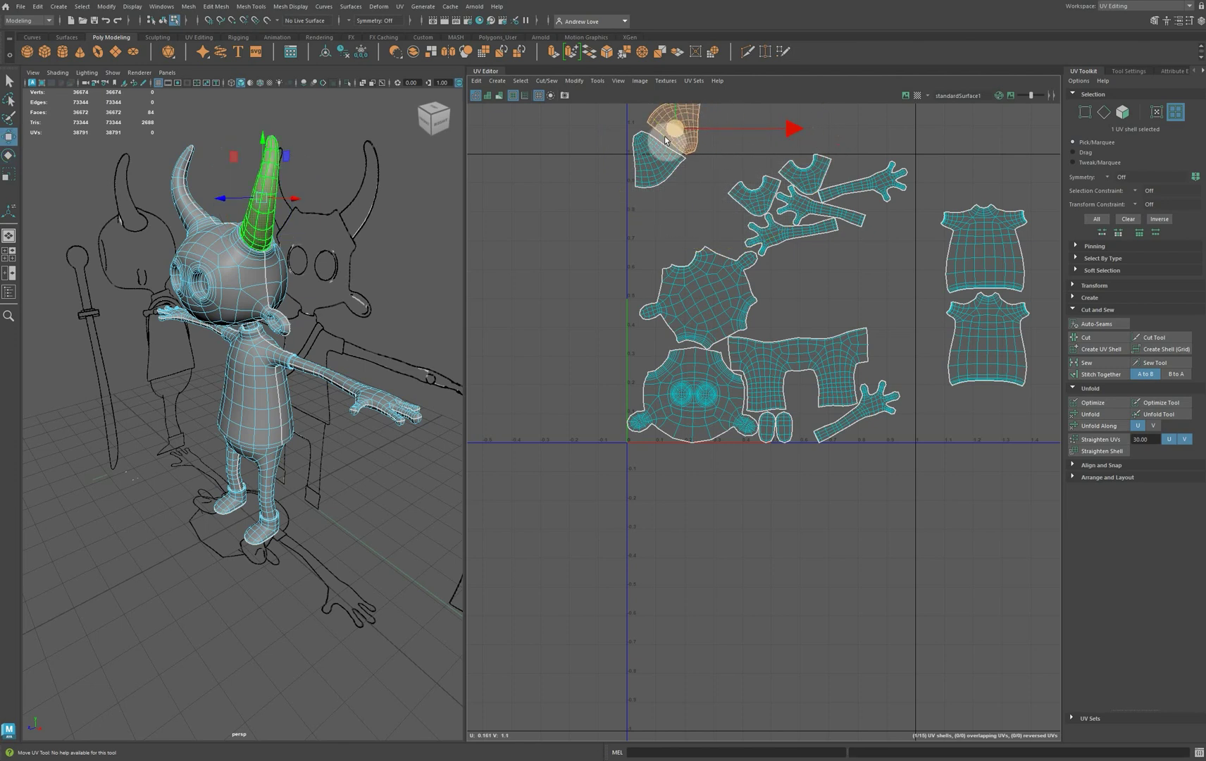
key("e")
left_click_drag(565, 152, 567, 161)
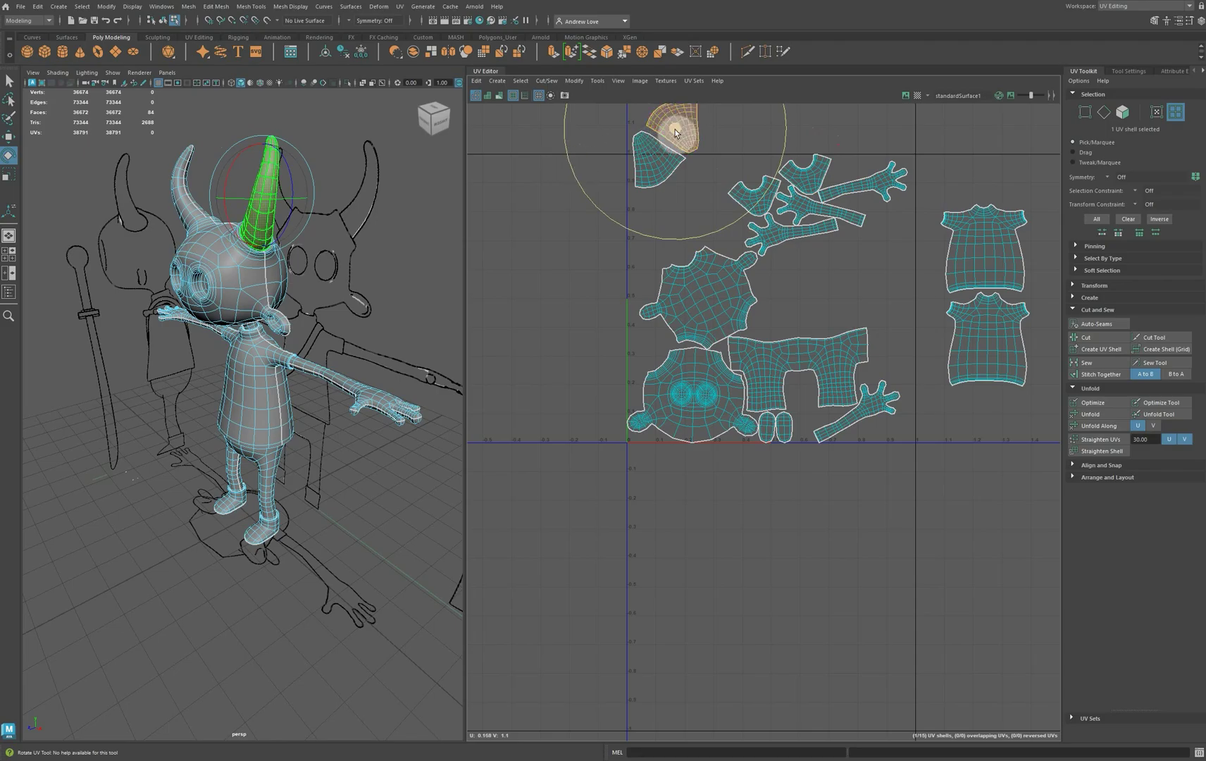
key("w")
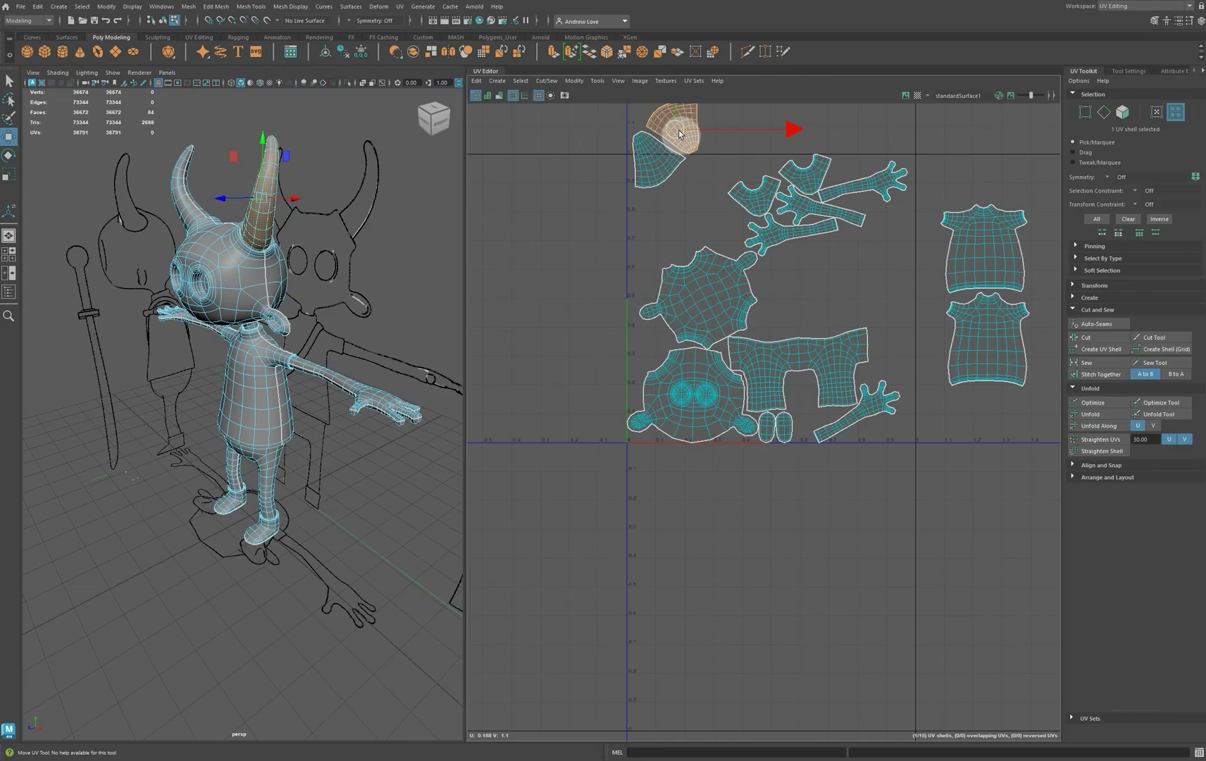
Rotate the first shoe shell upright and move it next to the horn shells.
left_click(740, 204)
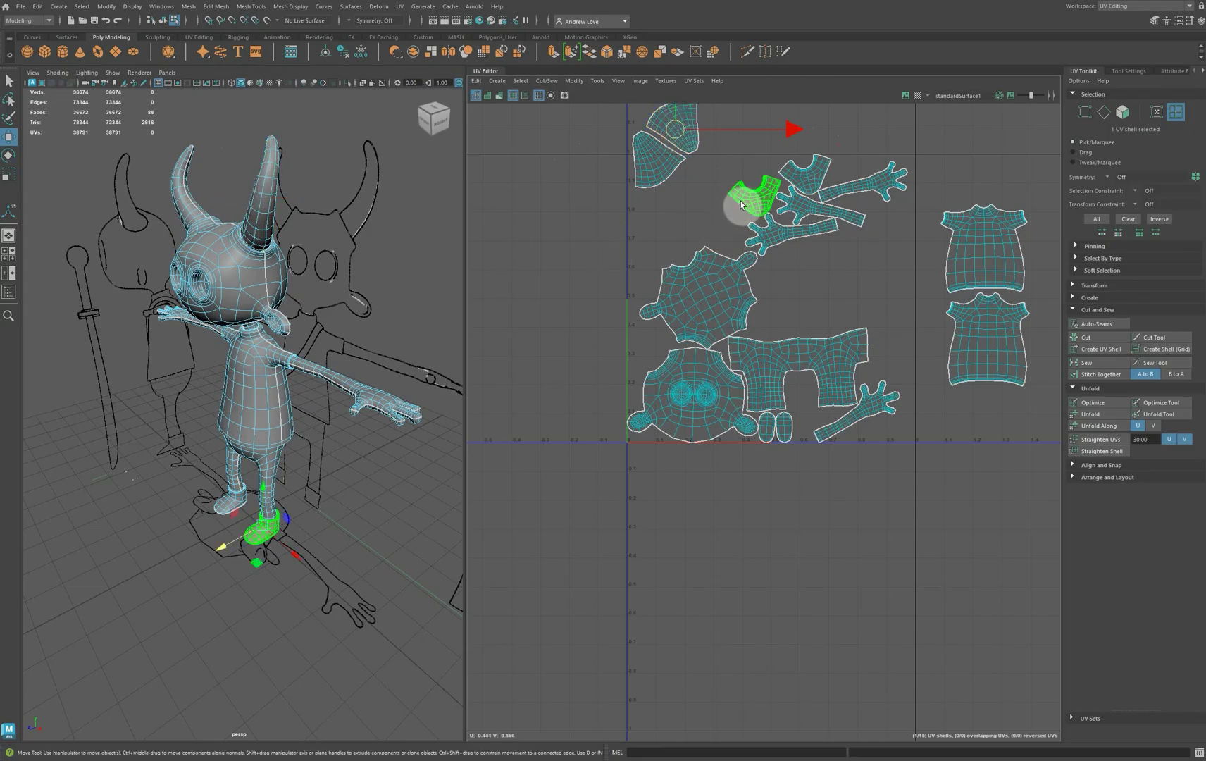
key("e")
left_click_drag(654, 248, 649, 235)
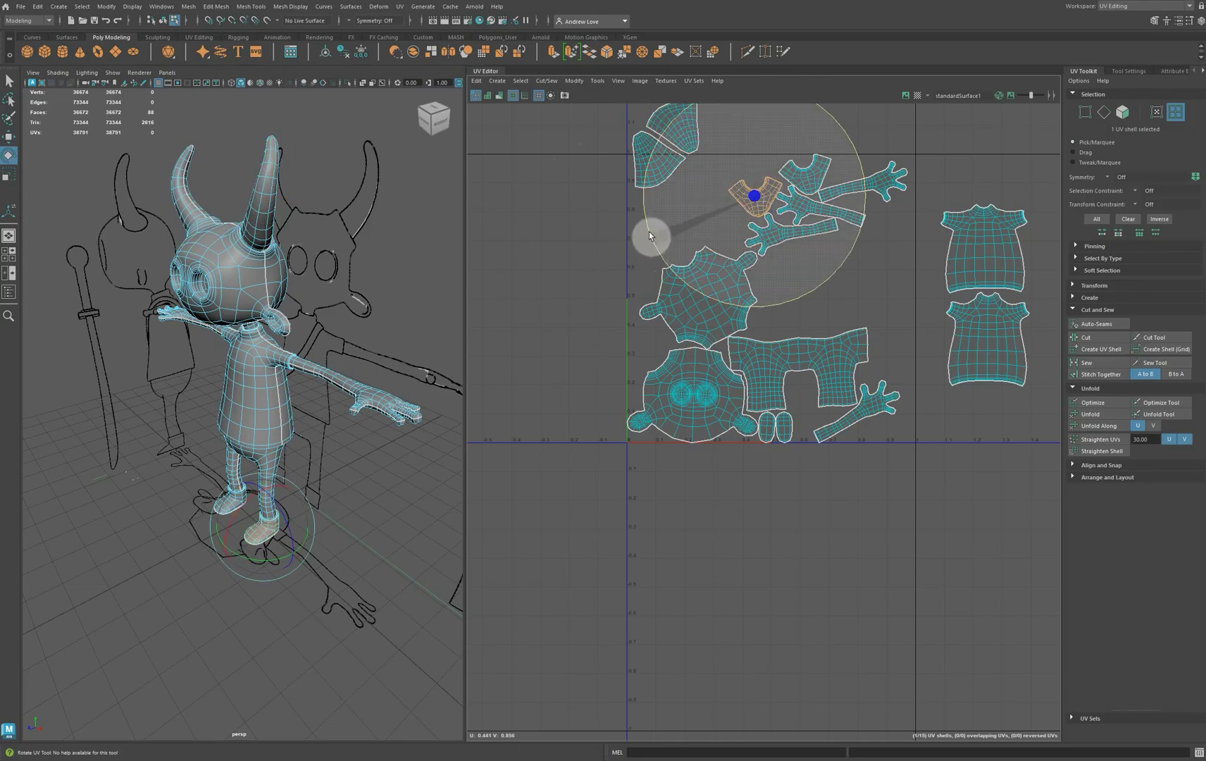
key("w")
left_click_drag(741, 207, 715, 190)
Rotate the second shoe shell upright and stack it directly above the first shoe shell.
left_click(790, 181)
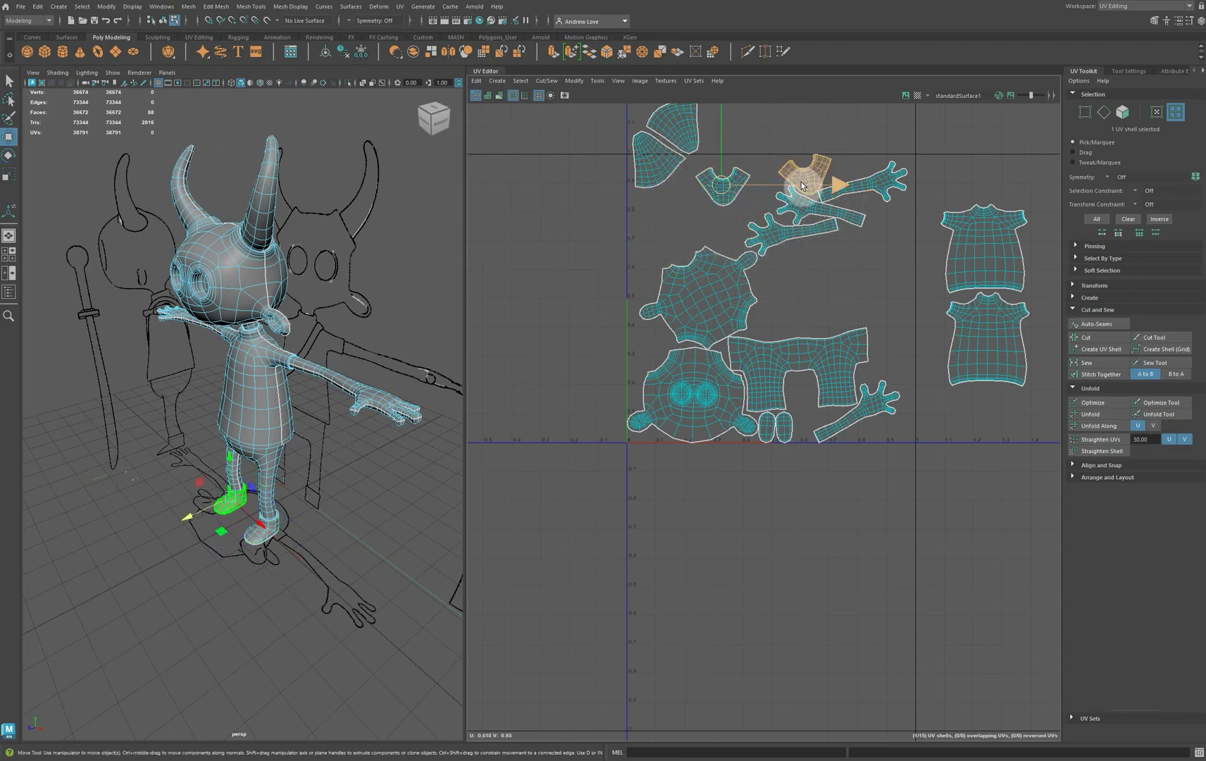
key("e")
left_click_drag(703, 134, 717, 111)
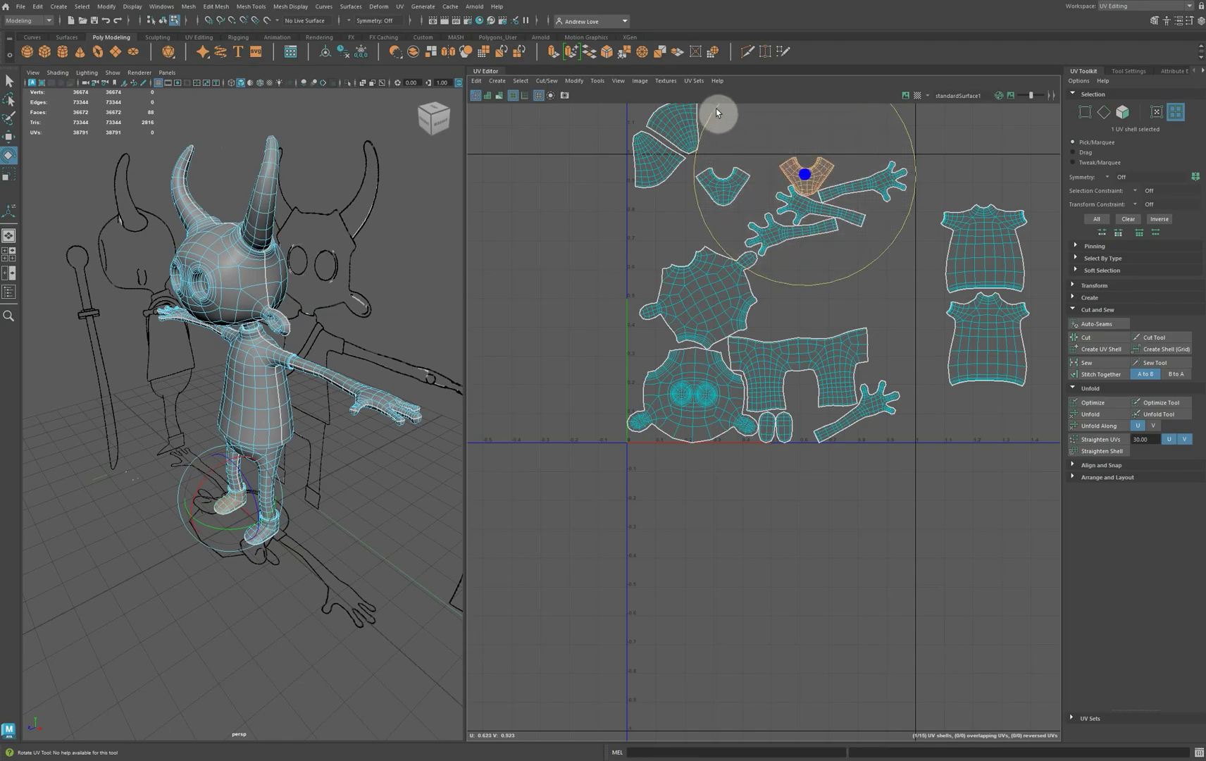
key("w")
left_click_drag(799, 180, 715, 155)
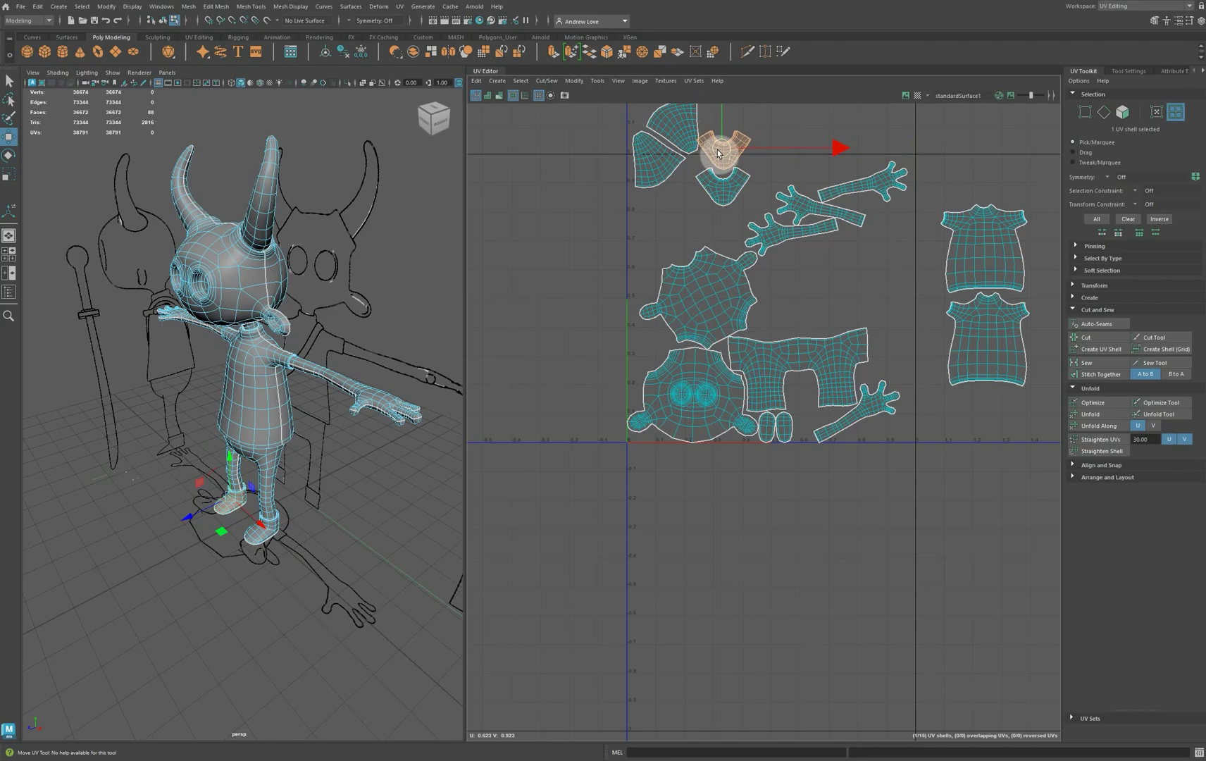
left_click(725, 189)
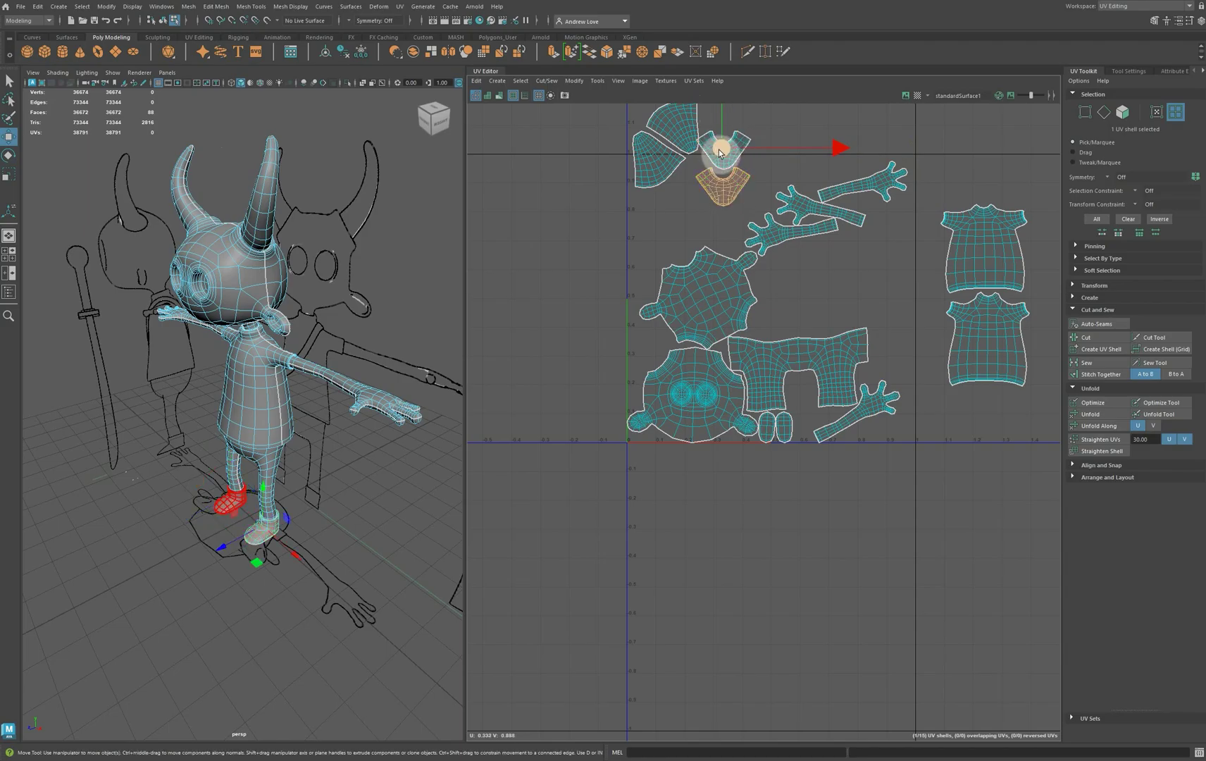
left_click(692, 237)
Rotate the uppermost arm shell until it lies horizontal and place it near the tile's upper-right corner.
left_click(833, 196)
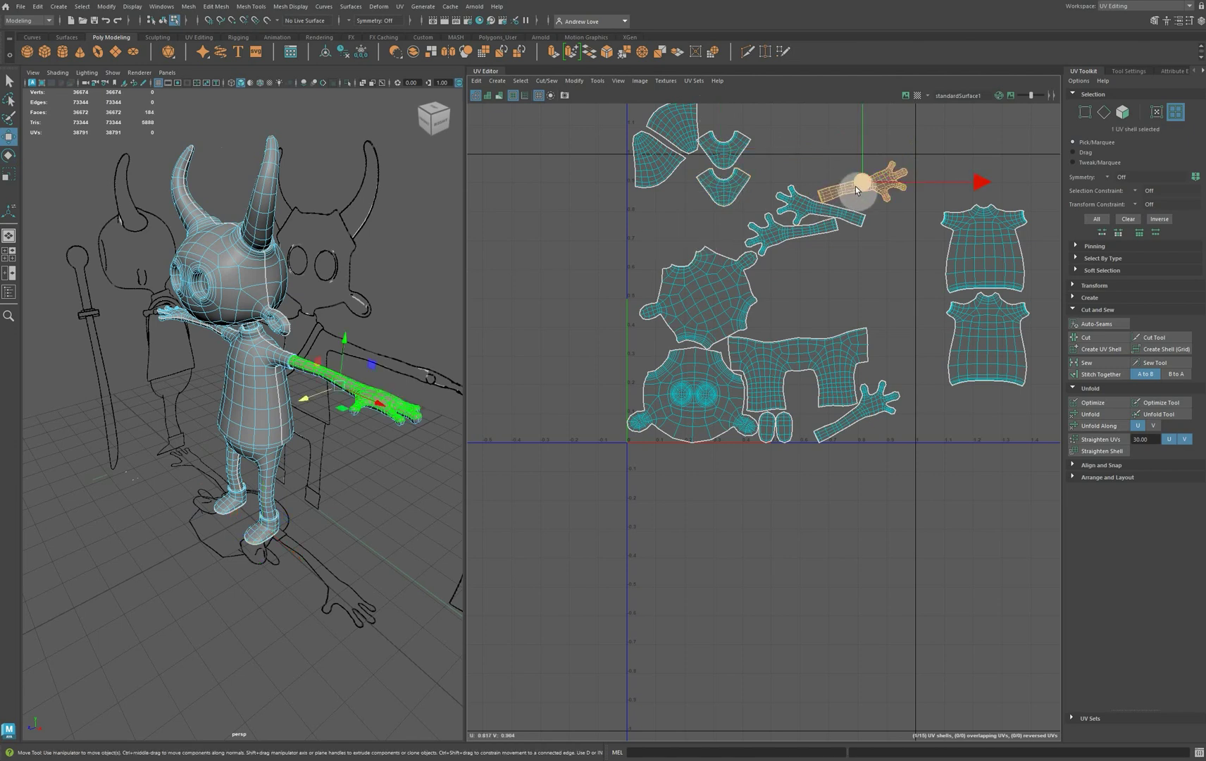
key("e")
left_click_drag(756, 145, 763, 116)
key("w")
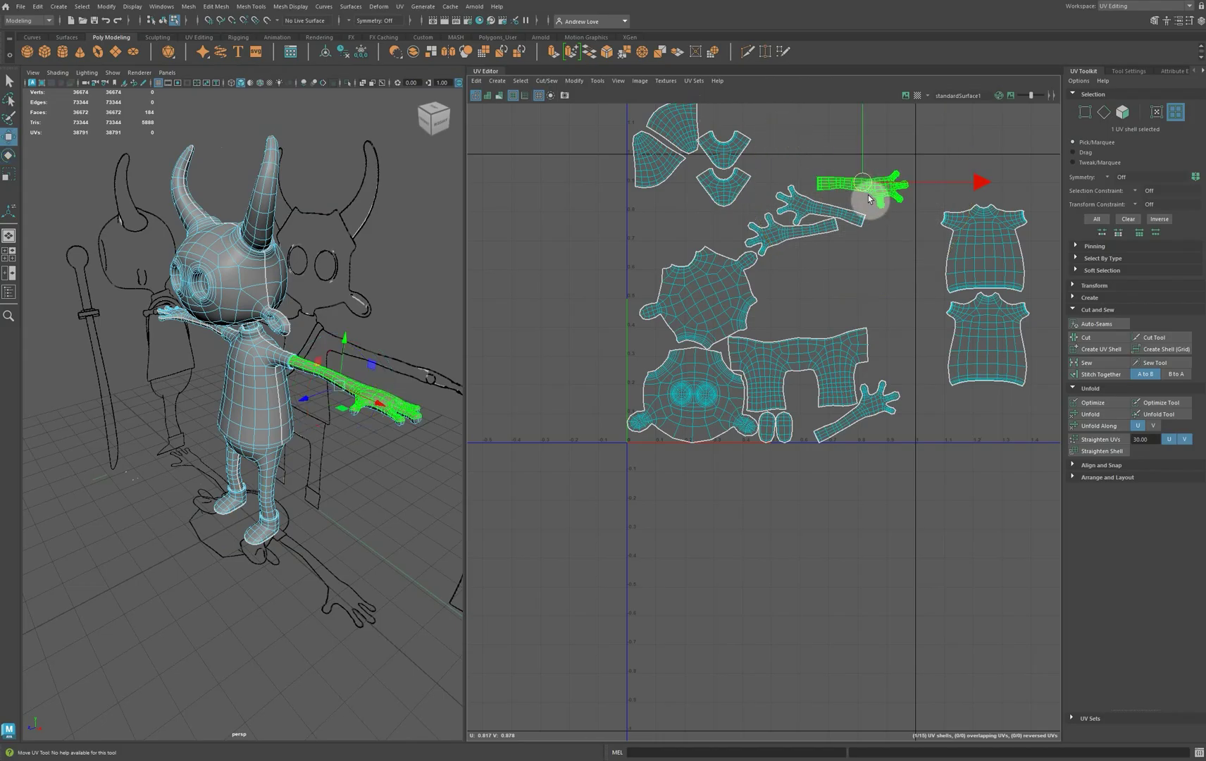
left_click_drag(867, 186, 871, 175)
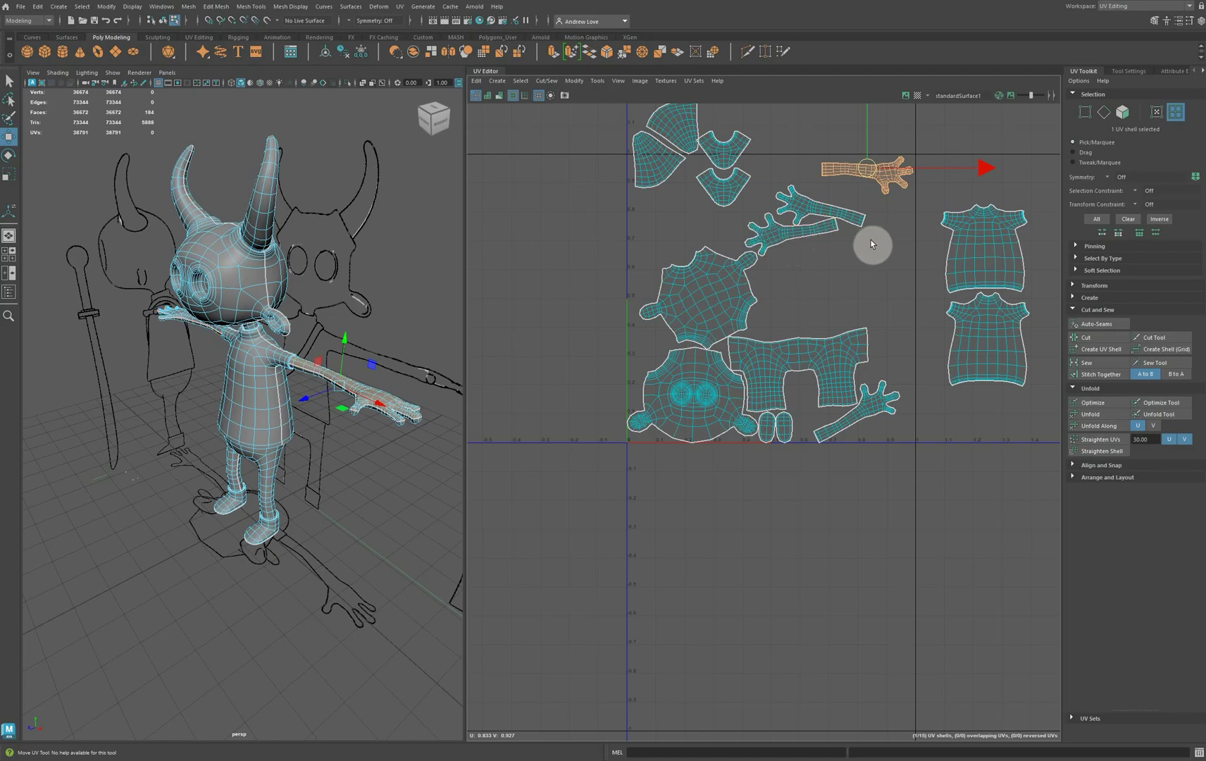
Move the same arm's other shell up out of the lower corner and rotate it horizontal with its hand facing left.
left_click(355, 416)
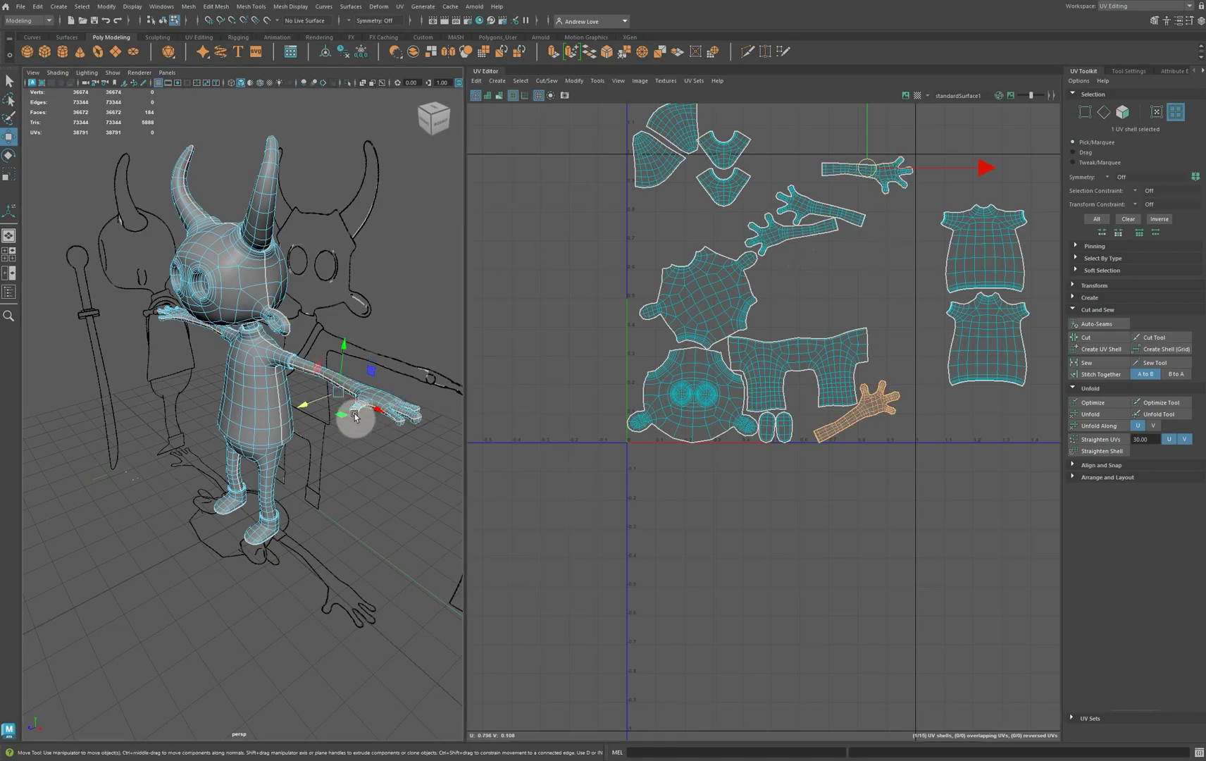
left_click(867, 425)
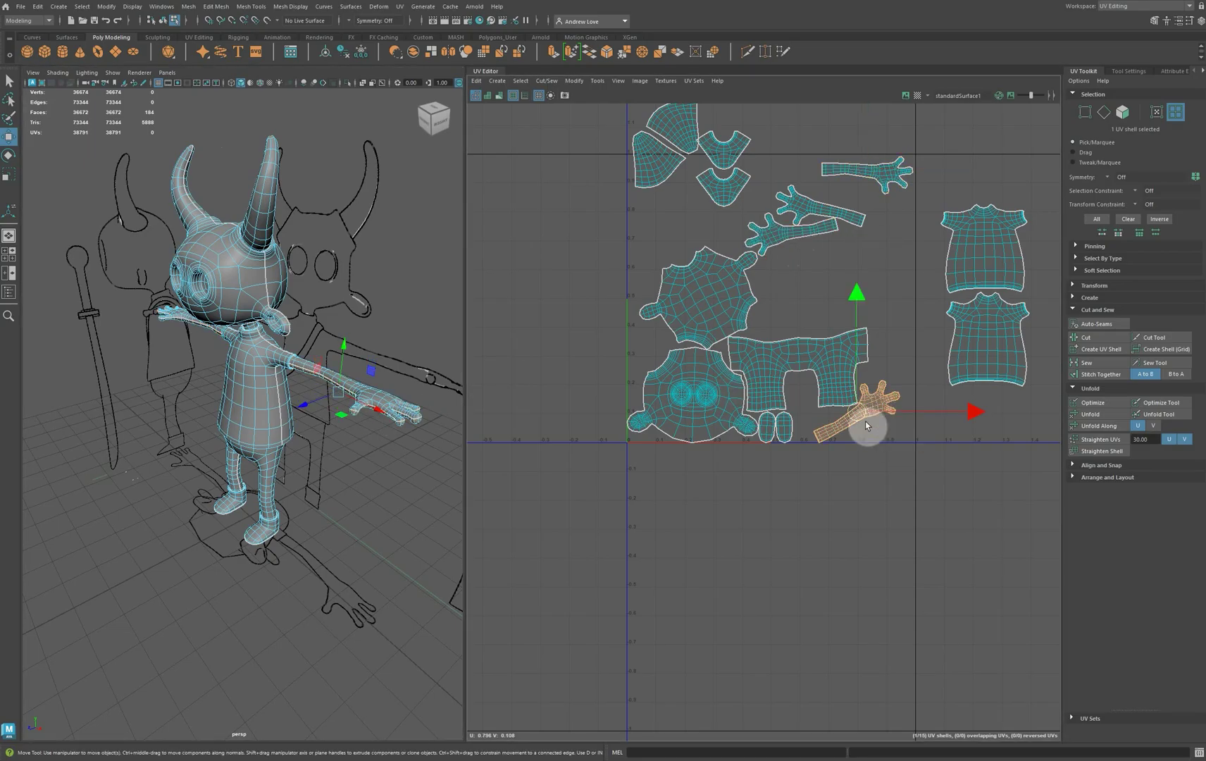
left_click_drag(867, 426, 872, 415)
left_click_drag(879, 284, 882, 269)
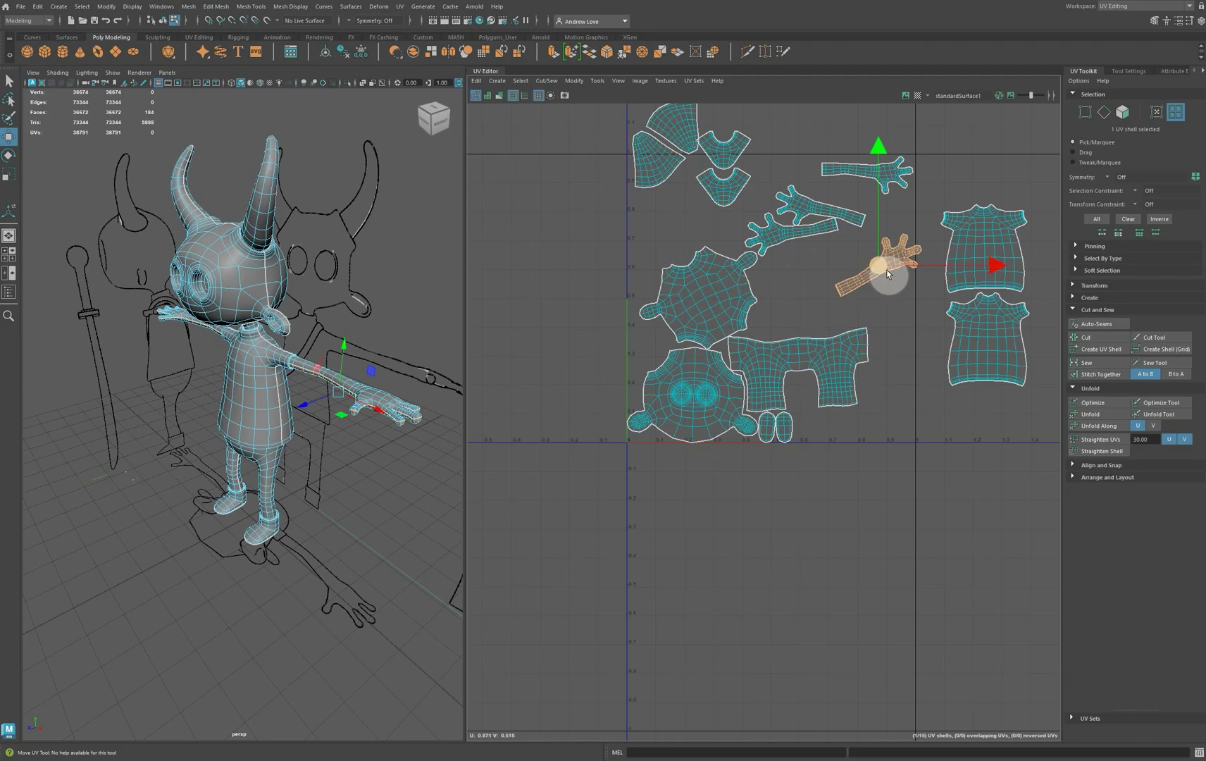
key("e")
left_click_drag(778, 314, 972, 266)
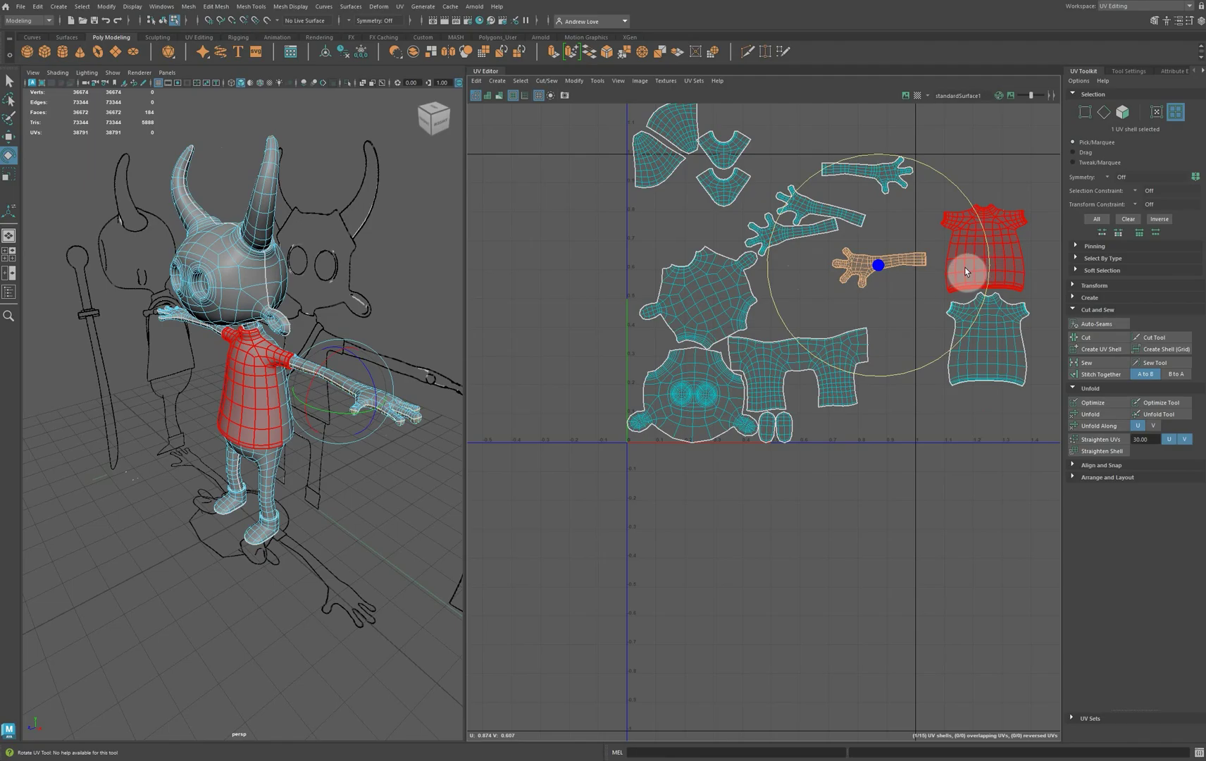
key("w")
left_click_drag(878, 250, 873, 282)
Rotate the two tilted arm shells horizontal and stack them below the uppermost arm shell, with the lower one's hand facing right.
left_click(835, 210)
key("e")
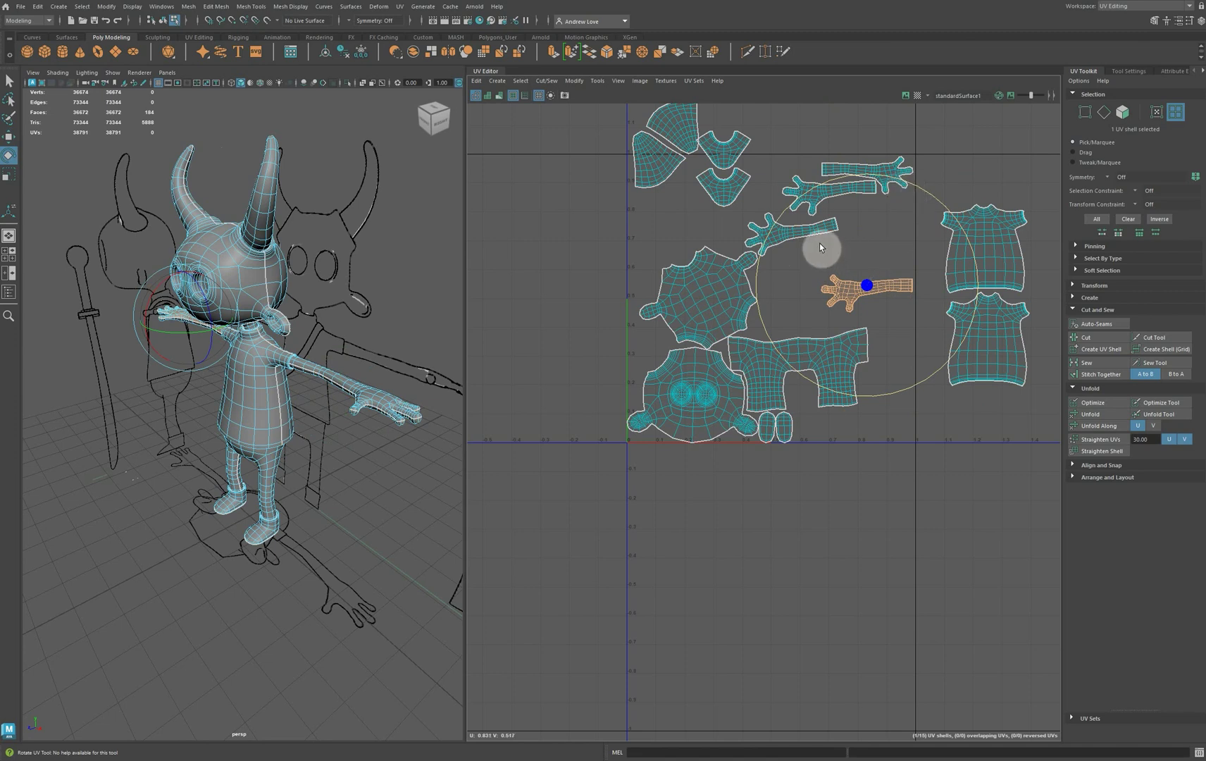
left_click(768, 234)
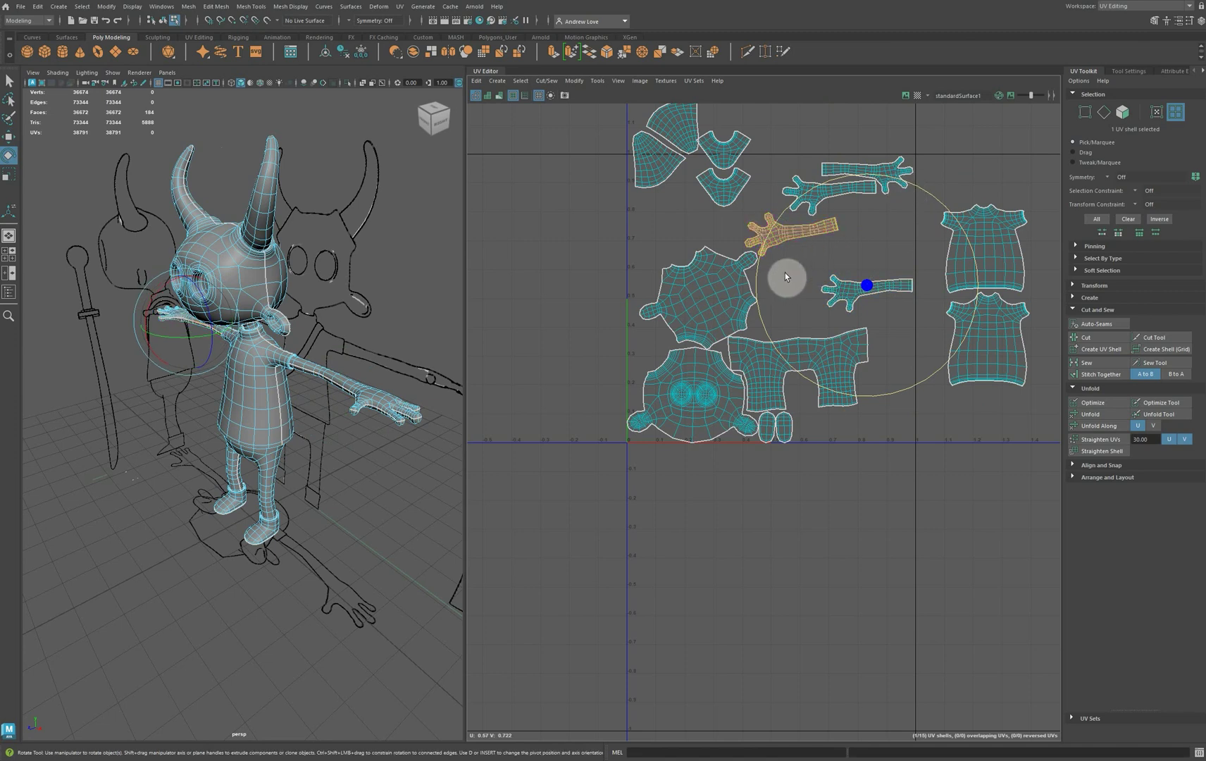
left_click(780, 230)
left_click_drag(685, 229, 940, 282)
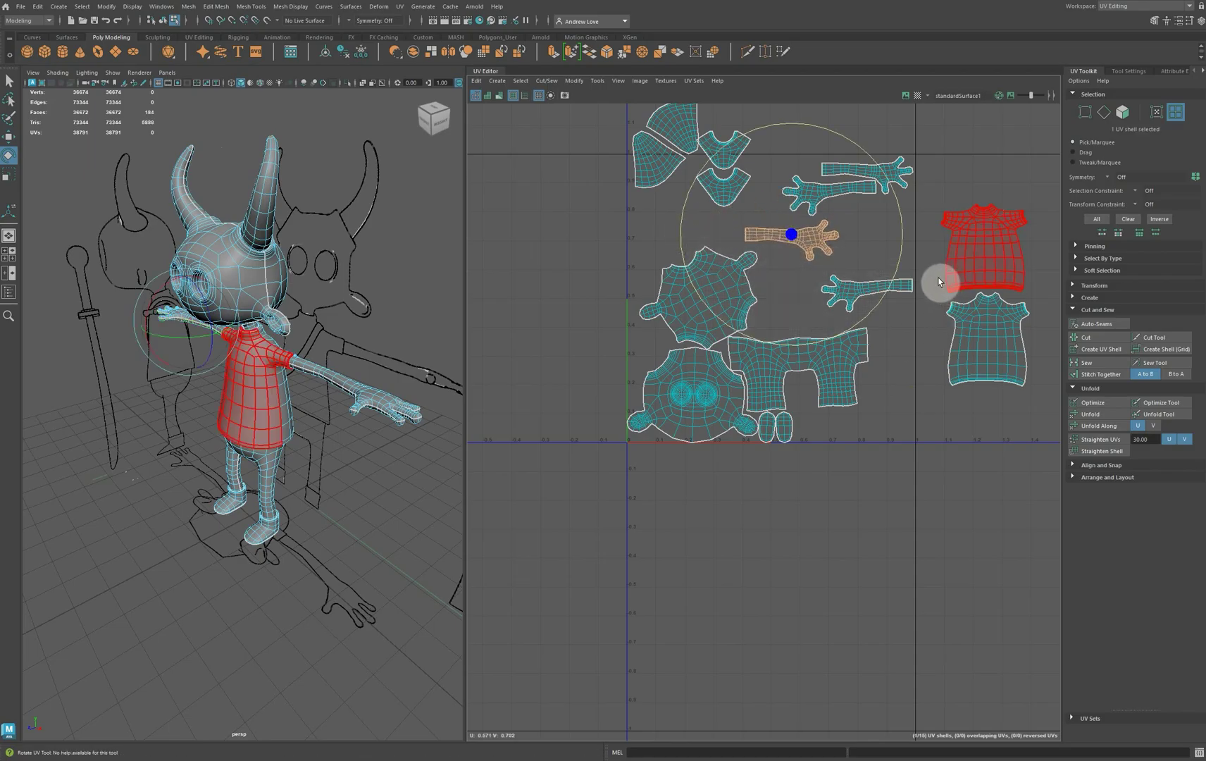
key("w")
left_click_drag(790, 243, 870, 224)
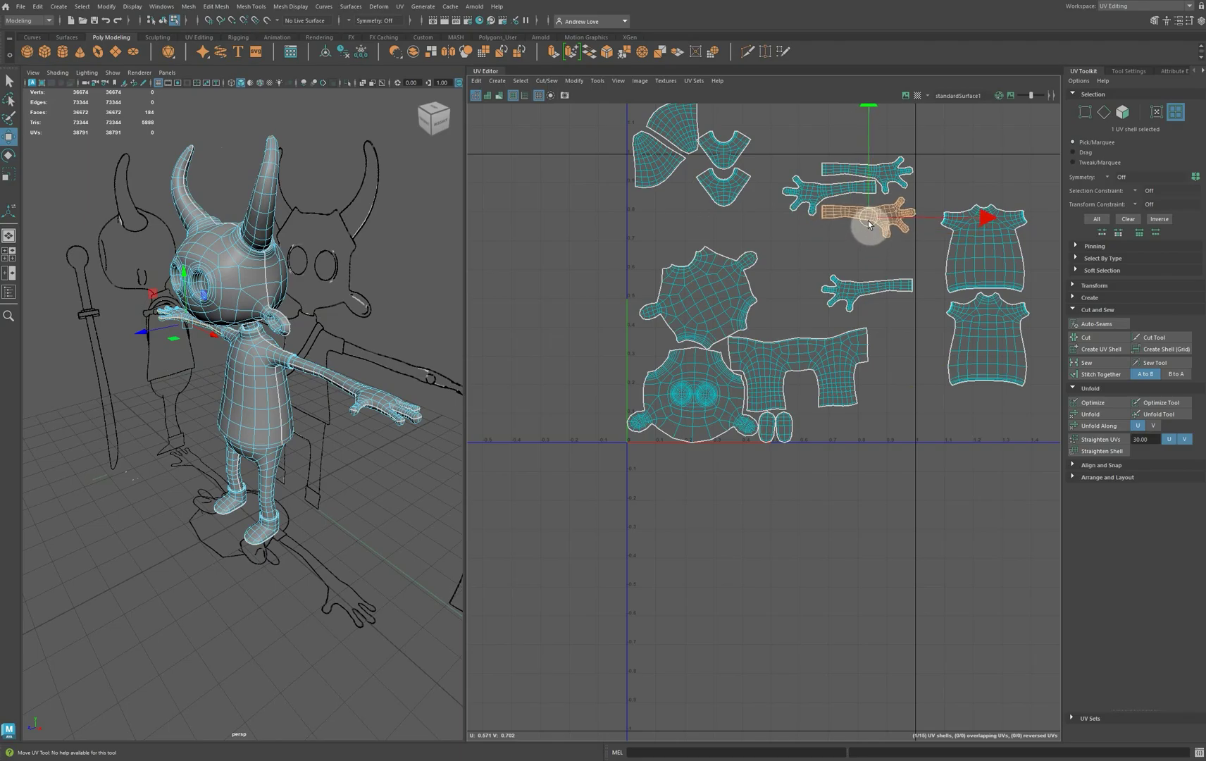
Move the remaining arm shell up to the bottom of the arm stack and rotate it slightly so it nests there.
left_click(868, 287)
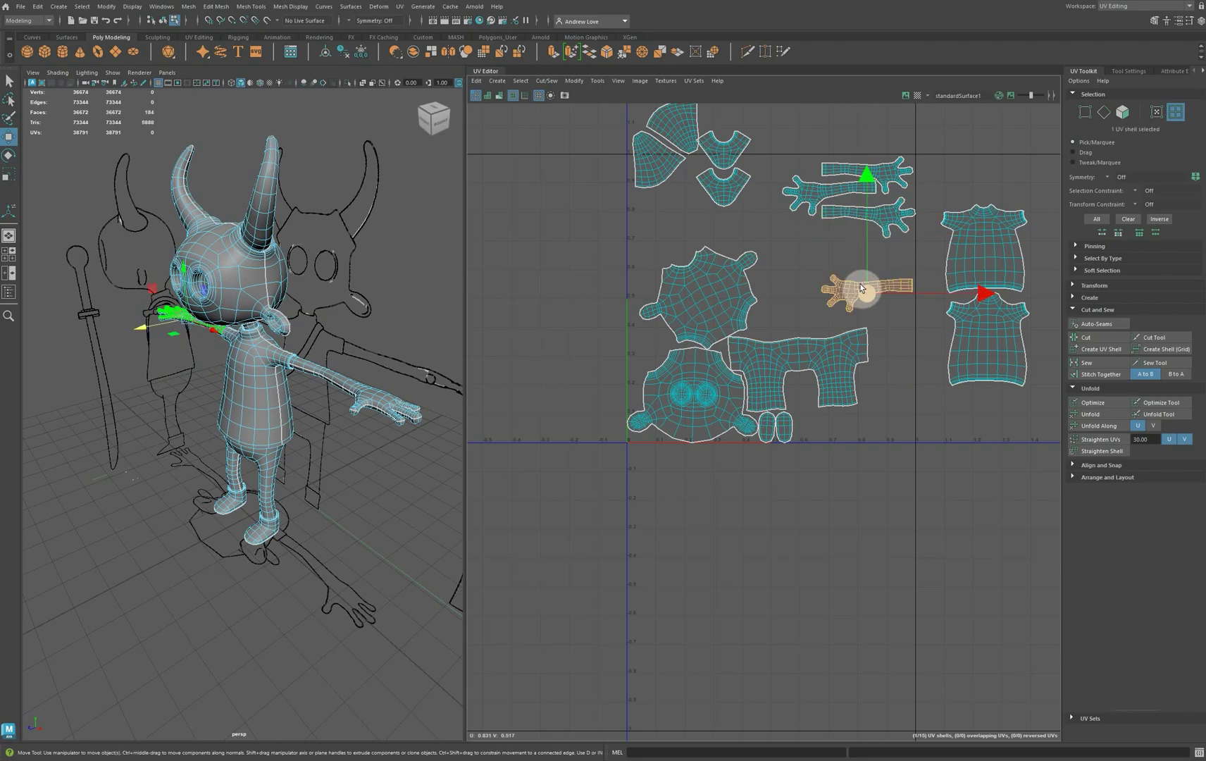
left_click_drag(860, 284, 827, 241)
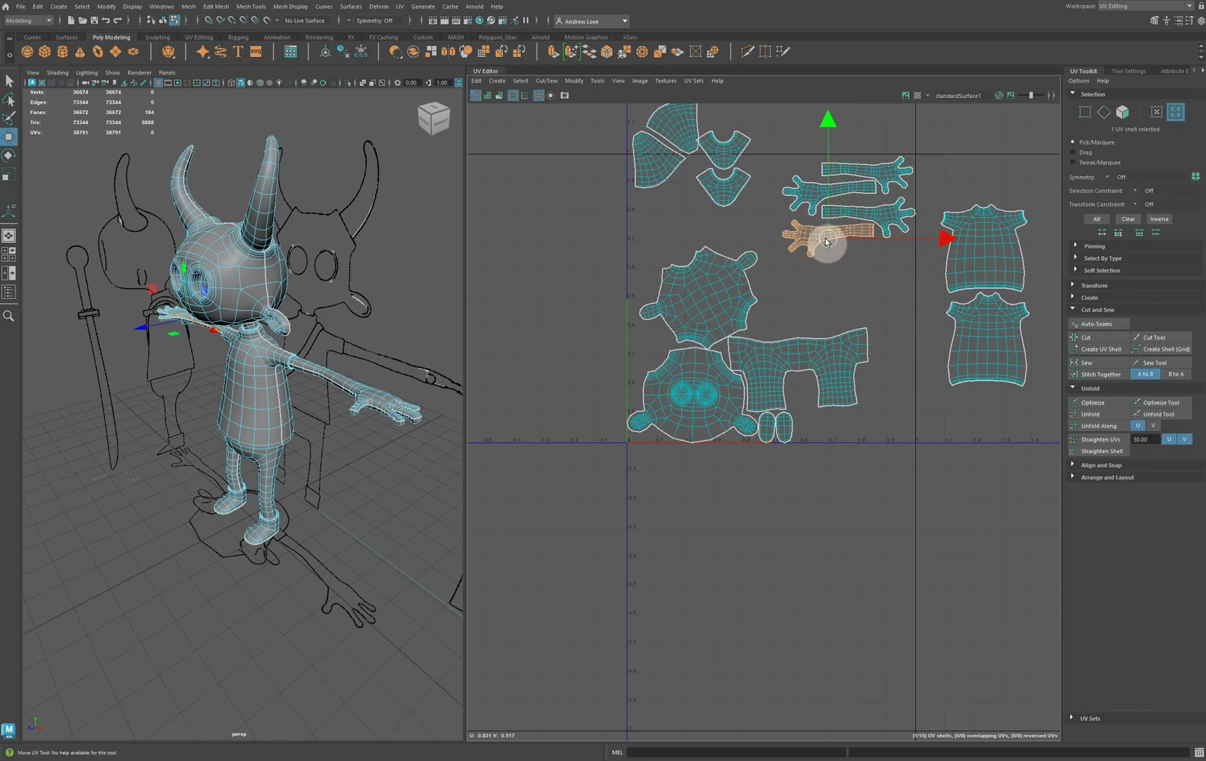
key("e")
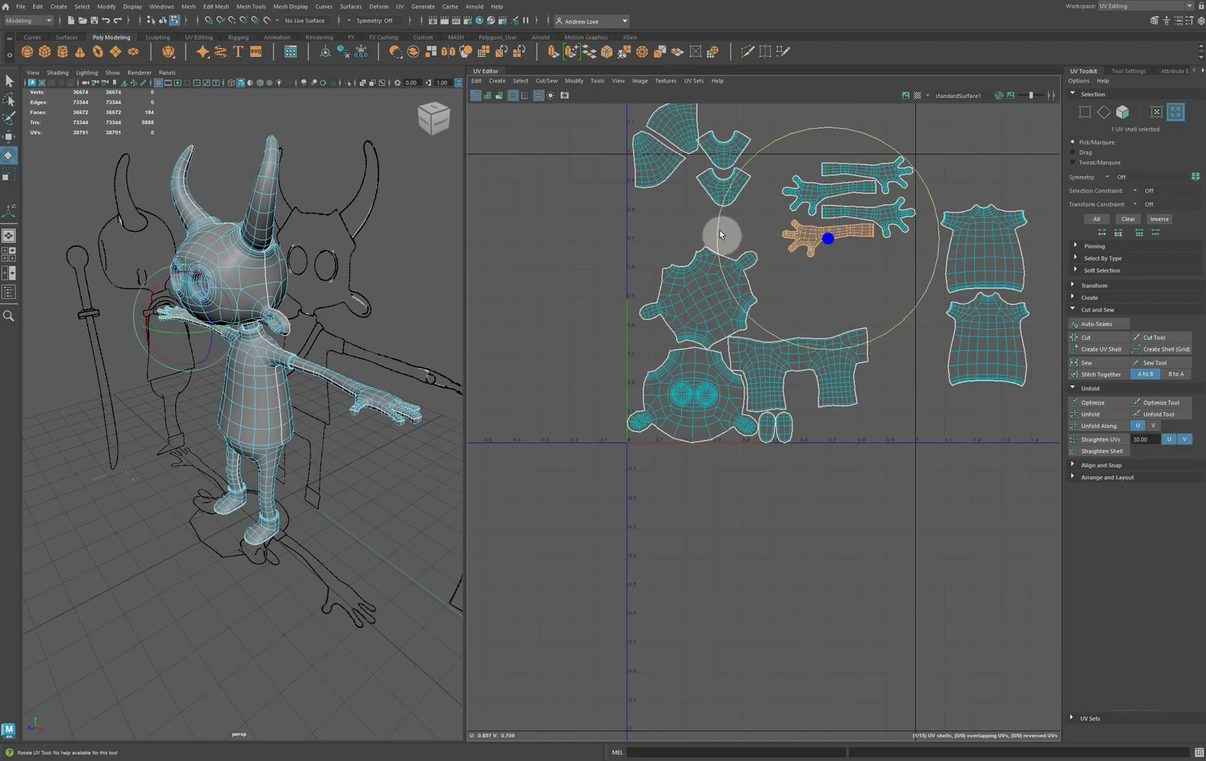
left_click_drag(719, 234, 721, 226)
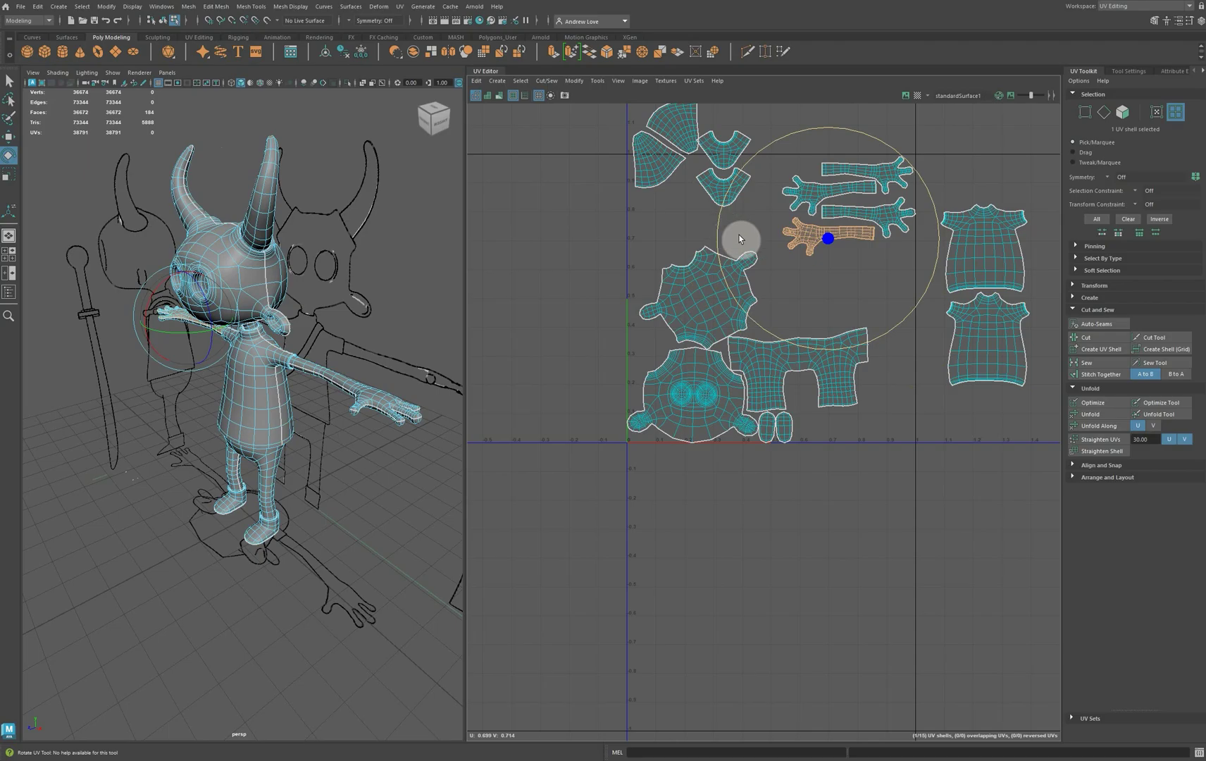
key("w")
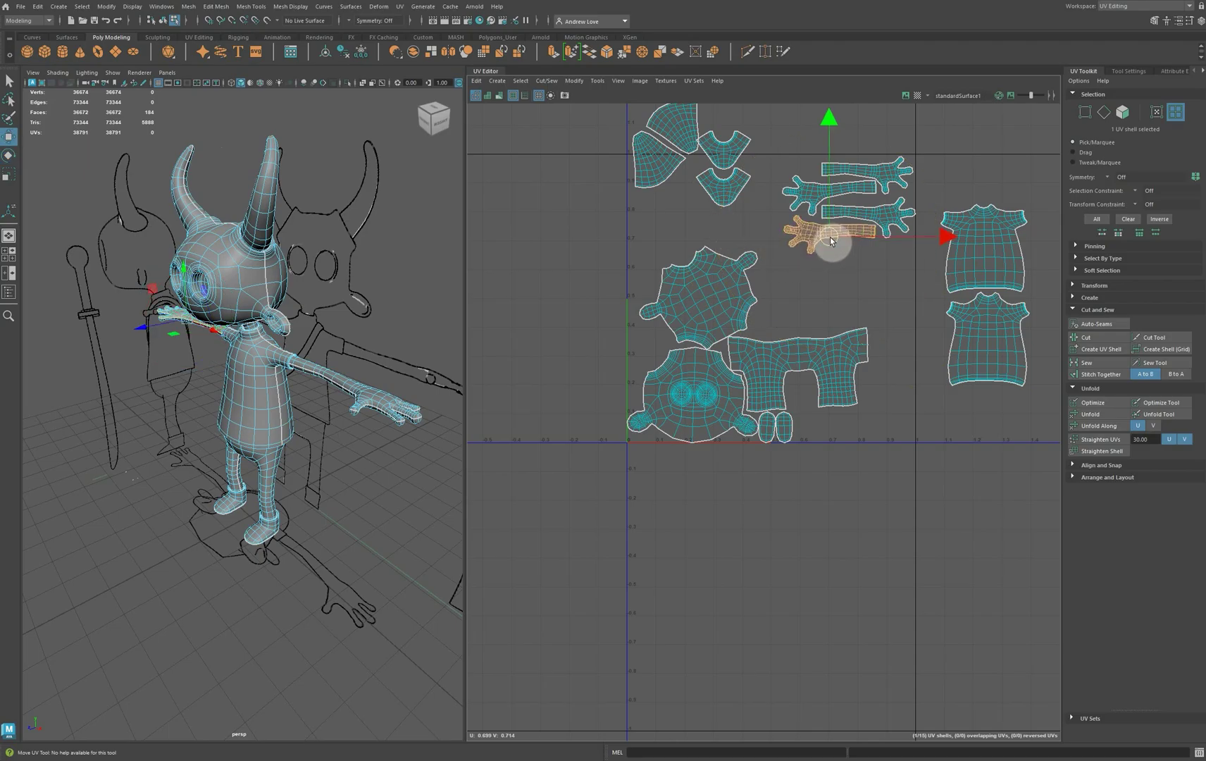
left_click(806, 258)
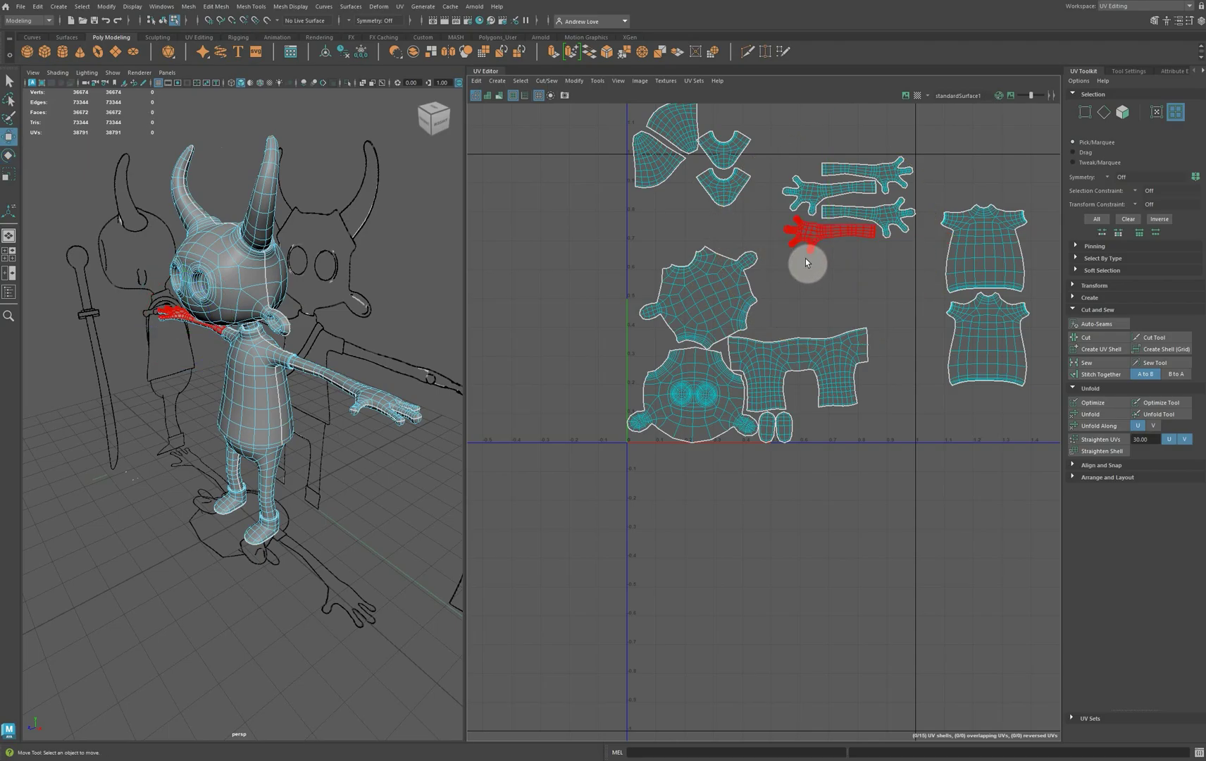
Rotate the trousers shell slightly until it is level and move it into the tile's lower-right corner.
left_click(837, 352)
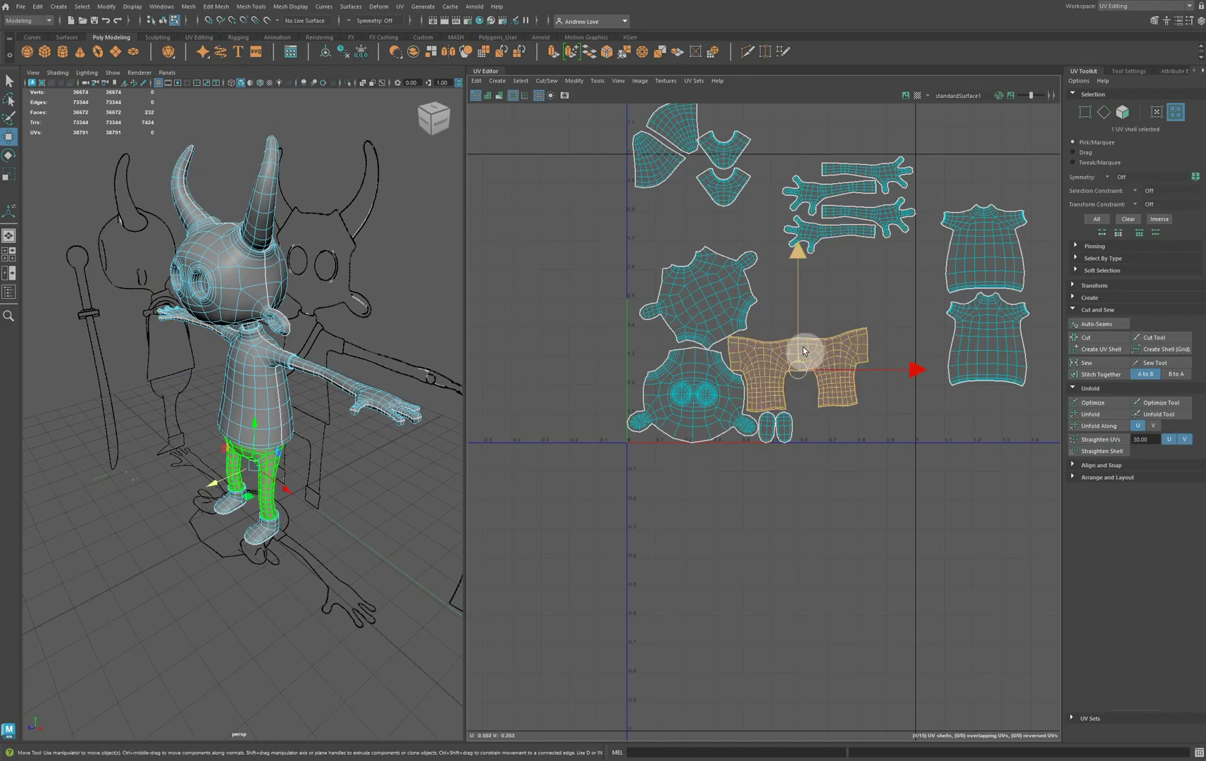
key("w")
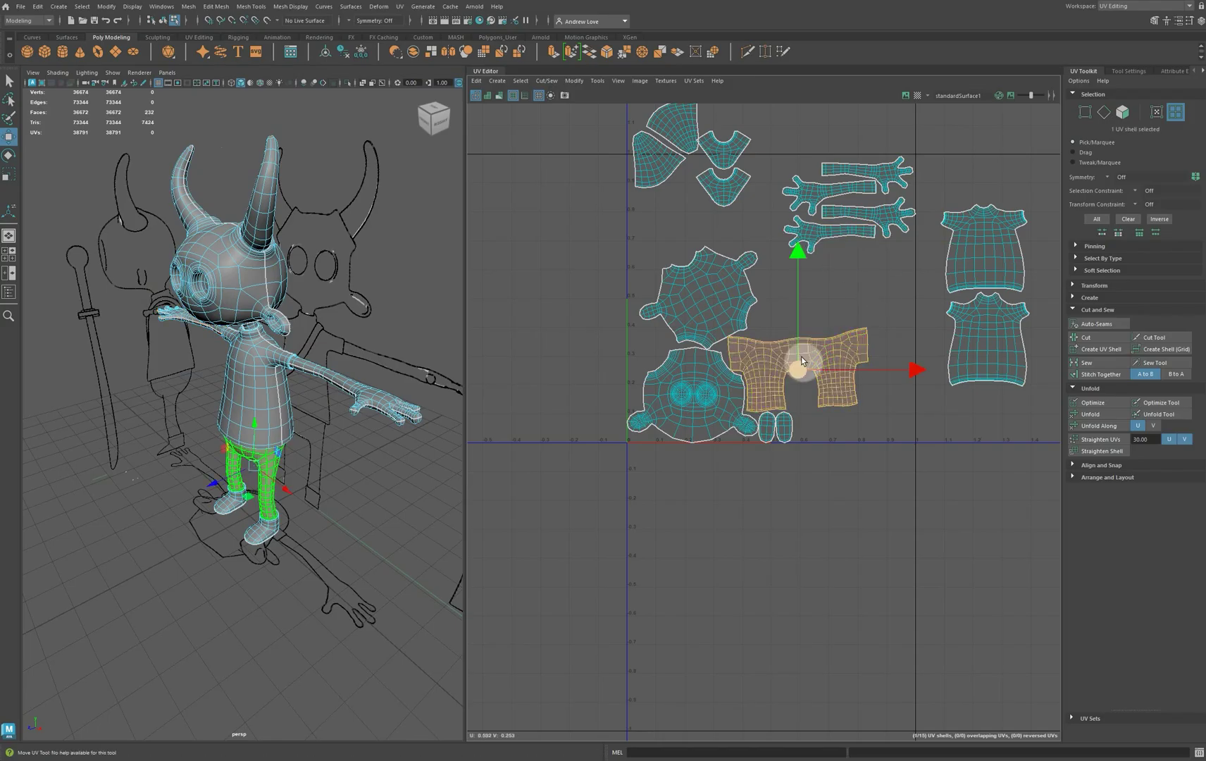
key("e")
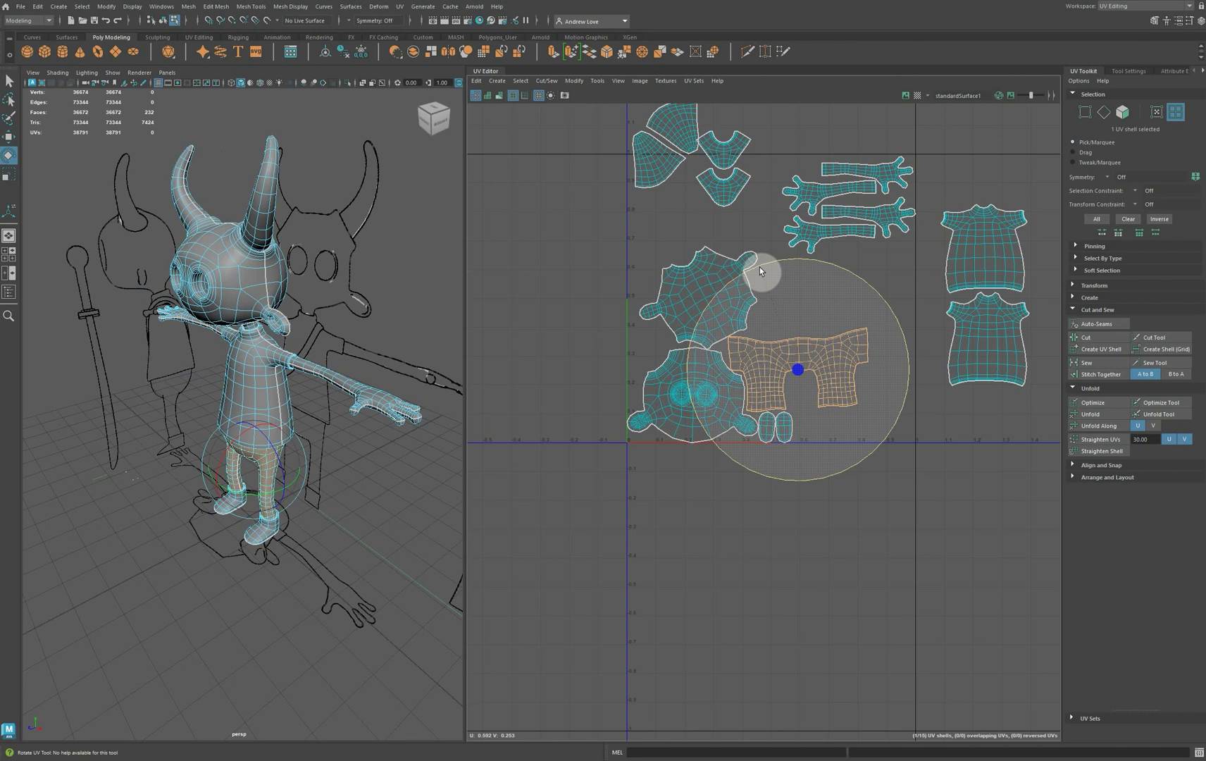
left_click_drag(760, 267, 765, 264)
key("w")
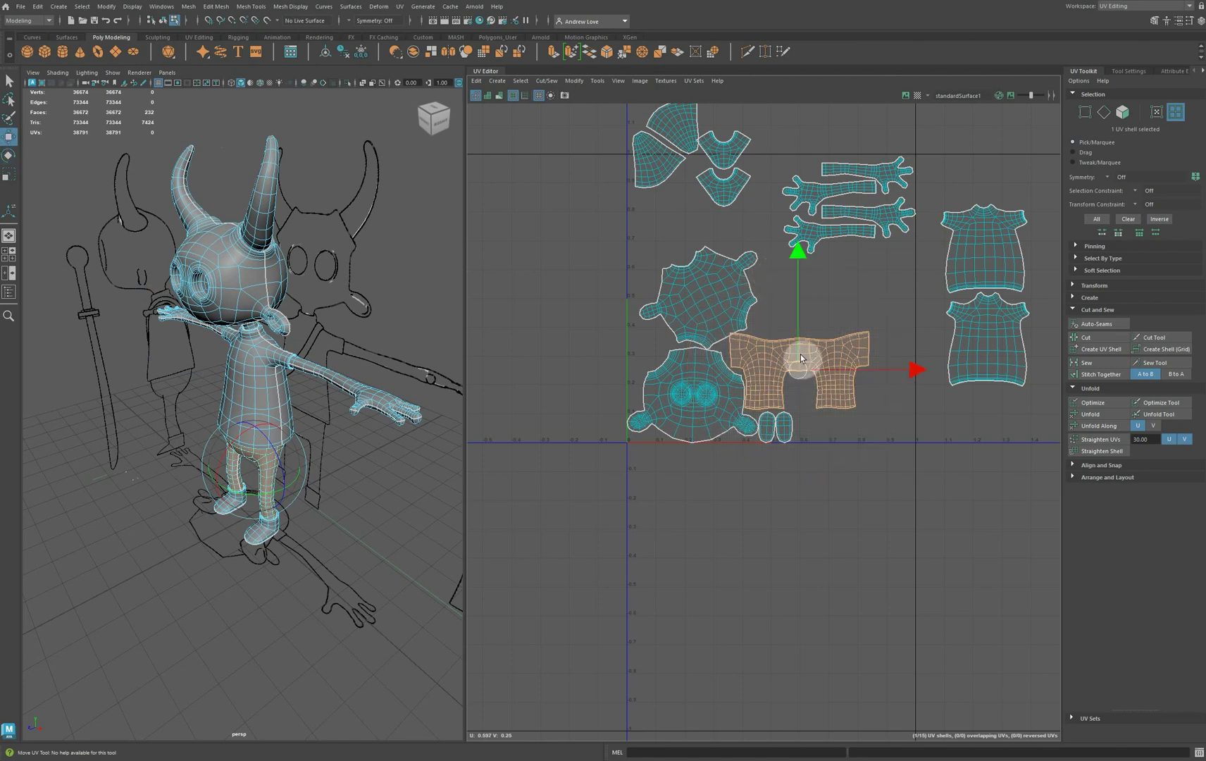
left_click_drag(801, 355, 841, 396)
Move the two small oval sole shells up to the tile's left edge, just below the horn shells.
left_click_drag(770, 439, 645, 215)
left_click(584, 302)
left_click(593, 249)
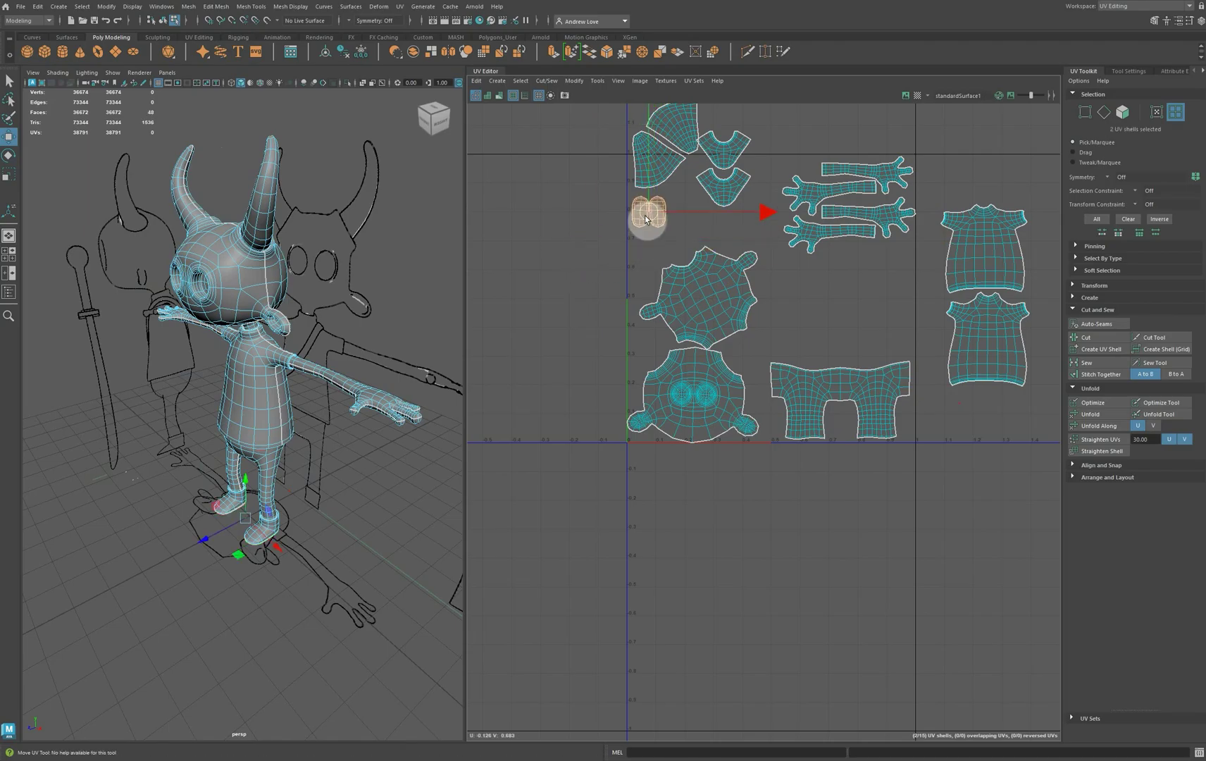
left_click(576, 293)
Rotate the back-of-head shell until it is upright with its ears level, directly above the face shell.
left_click(737, 305)
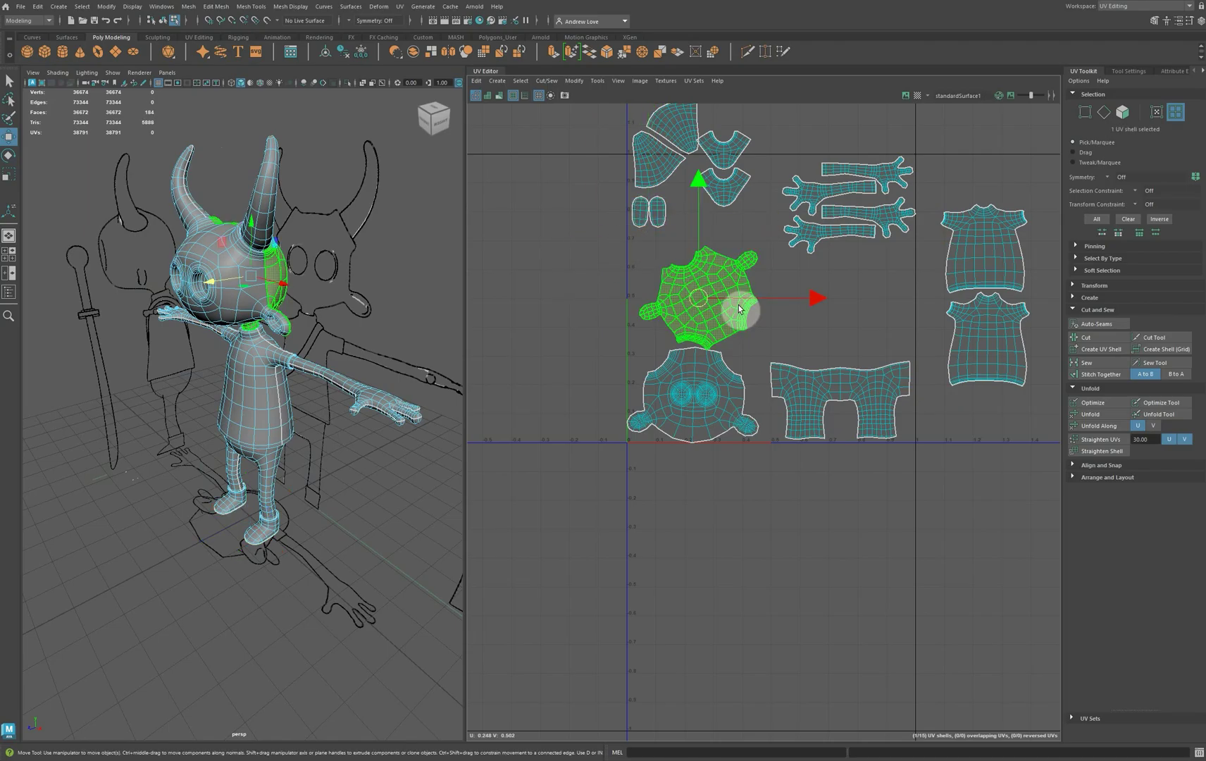
key("e")
left_click_drag(586, 282, 783, 363)
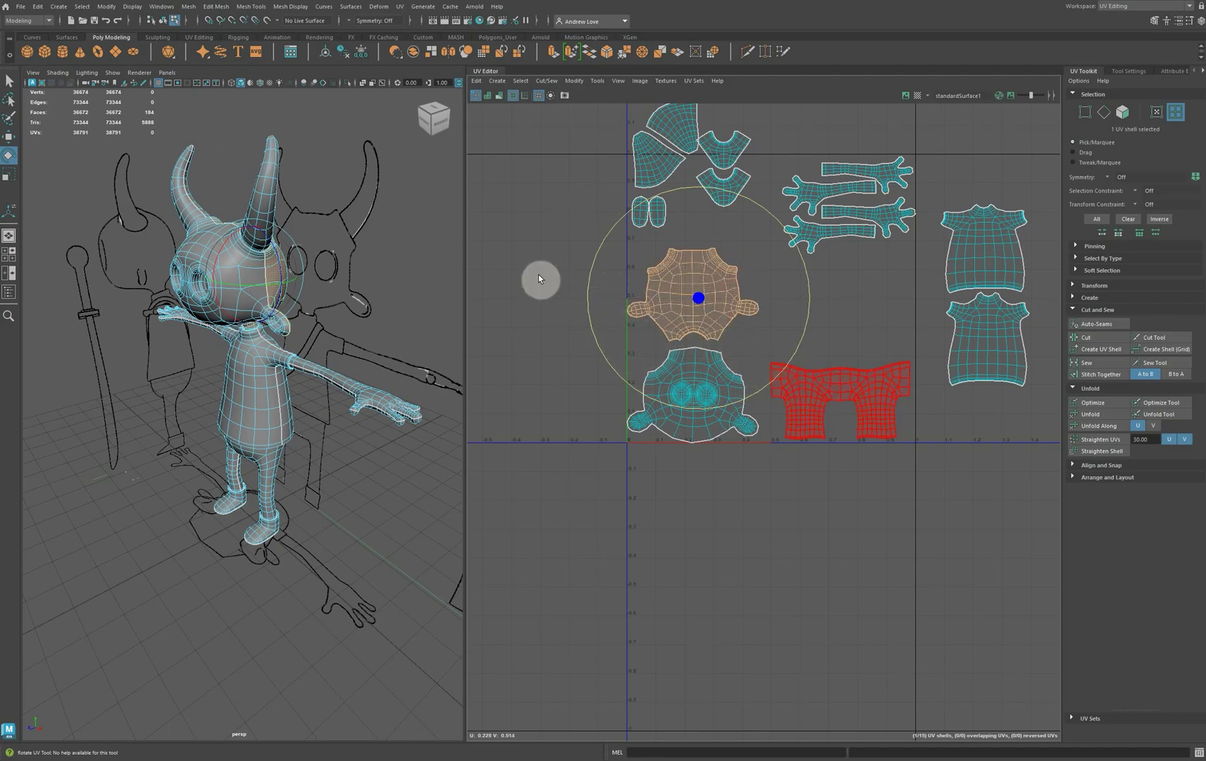
left_click(538, 272)
Select the six horn, shoe and sole shells together and move them below the UV tile.
left_click_drag(570, 261, 704, 155)
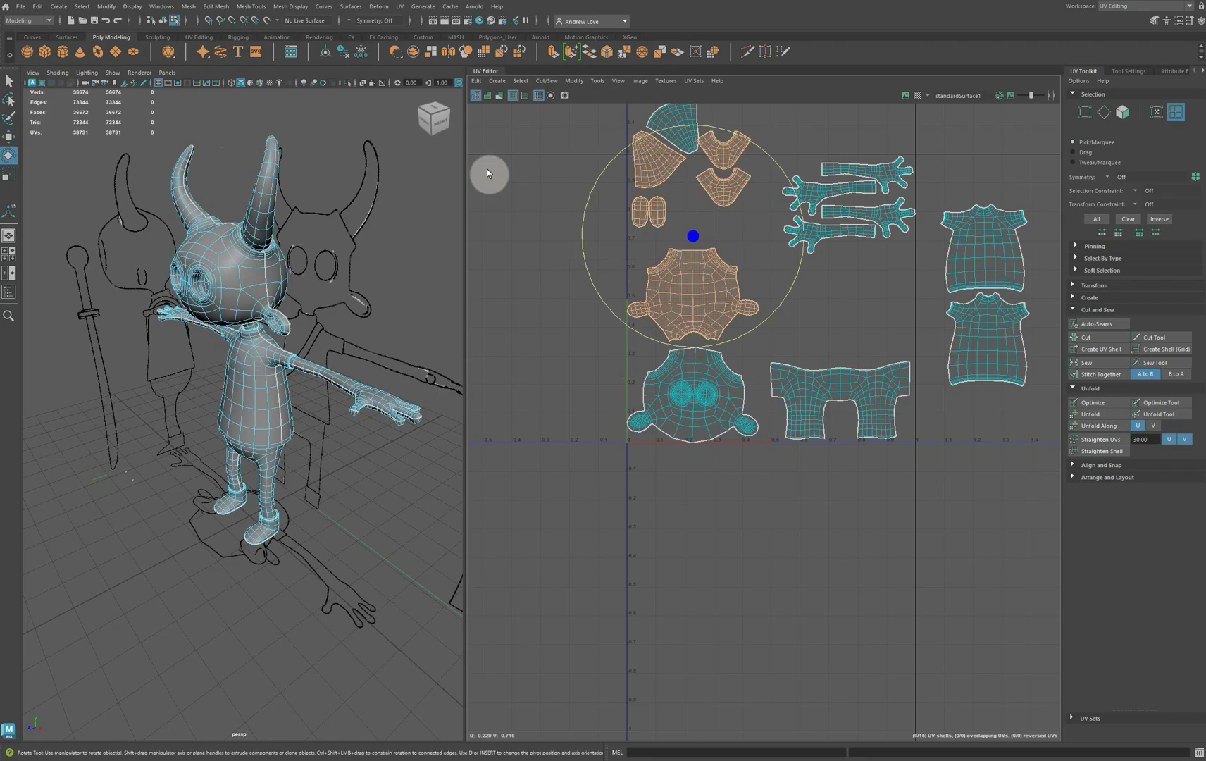
left_click(563, 113)
left_click_drag(575, 108, 717, 227)
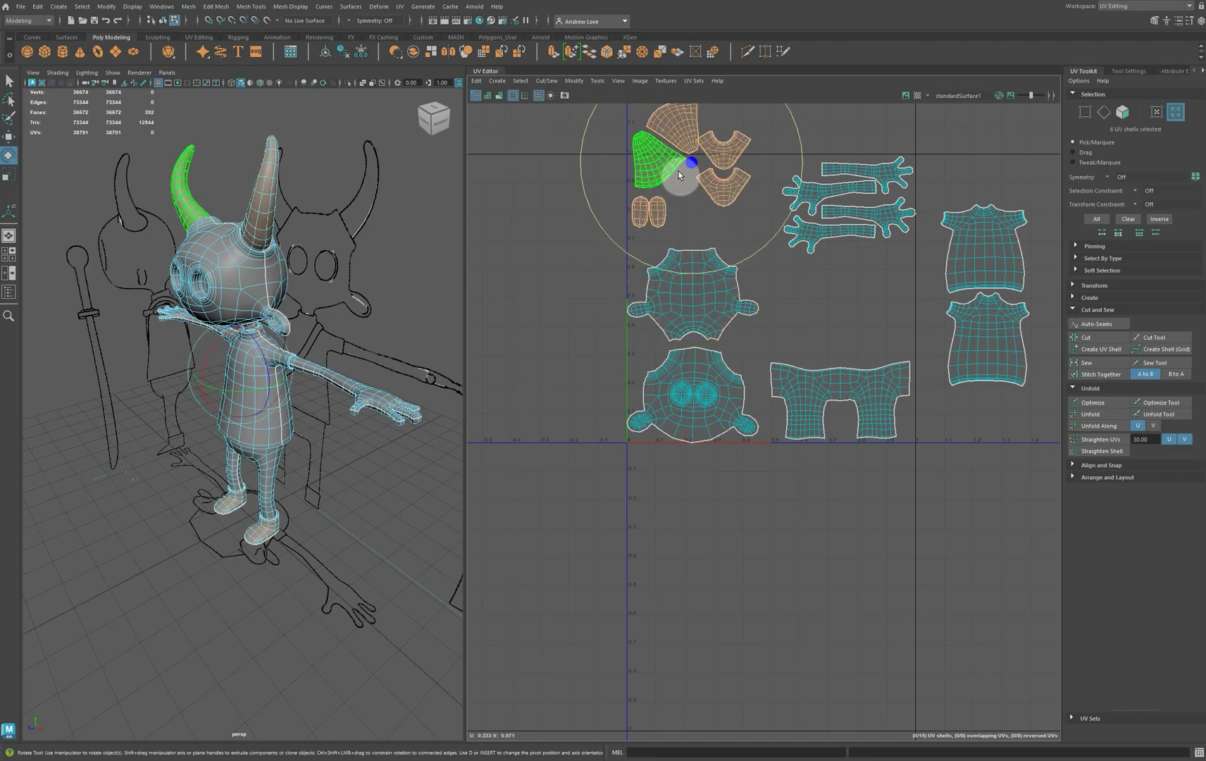
key("w")
left_click_drag(693, 163, 732, 574)
Move the face shell to the tile's upper-left corner and nudge the back-of-head shell down to clear it.
left_click(704, 370)
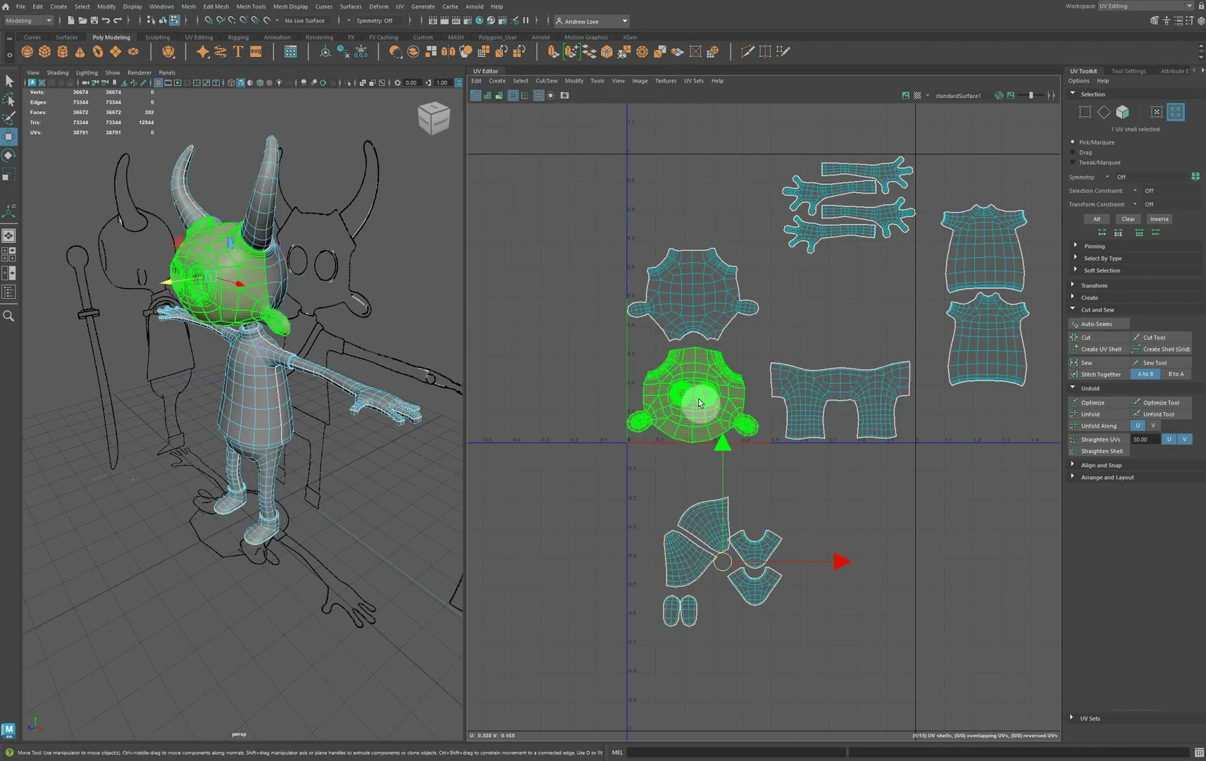
left_click(688, 396)
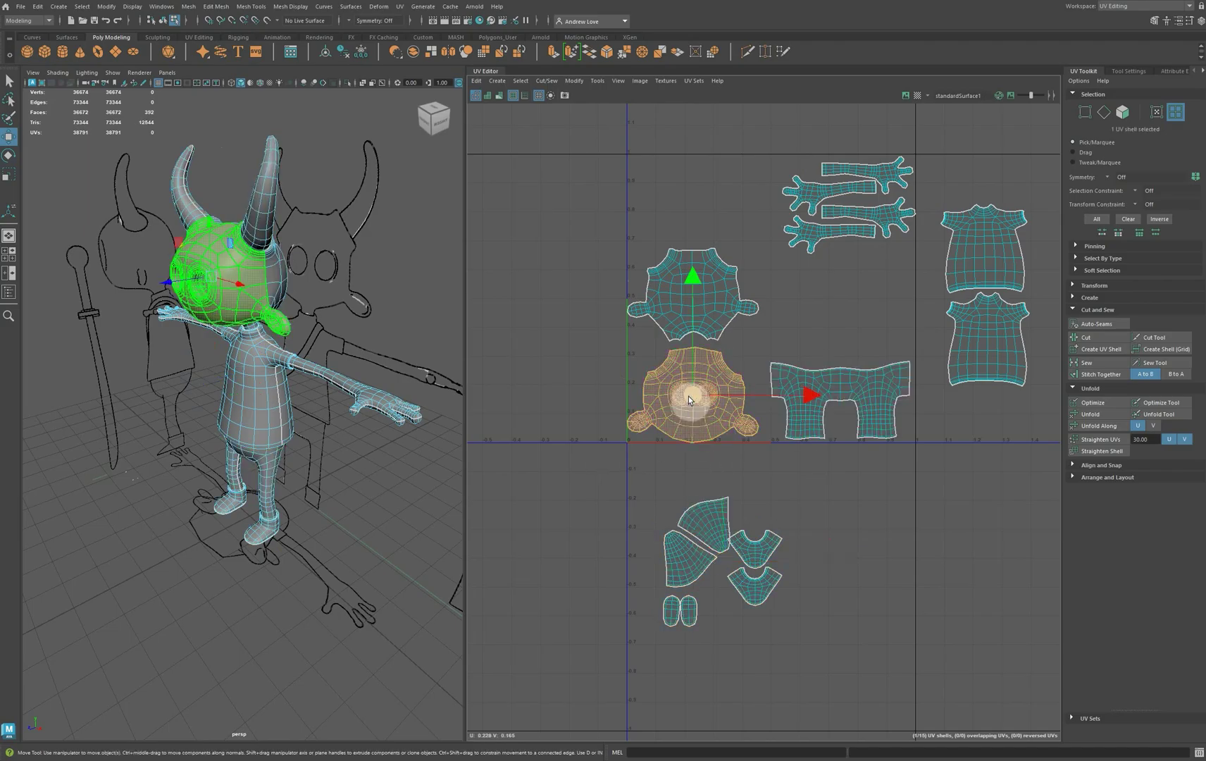
left_click_drag(688, 396, 687, 203)
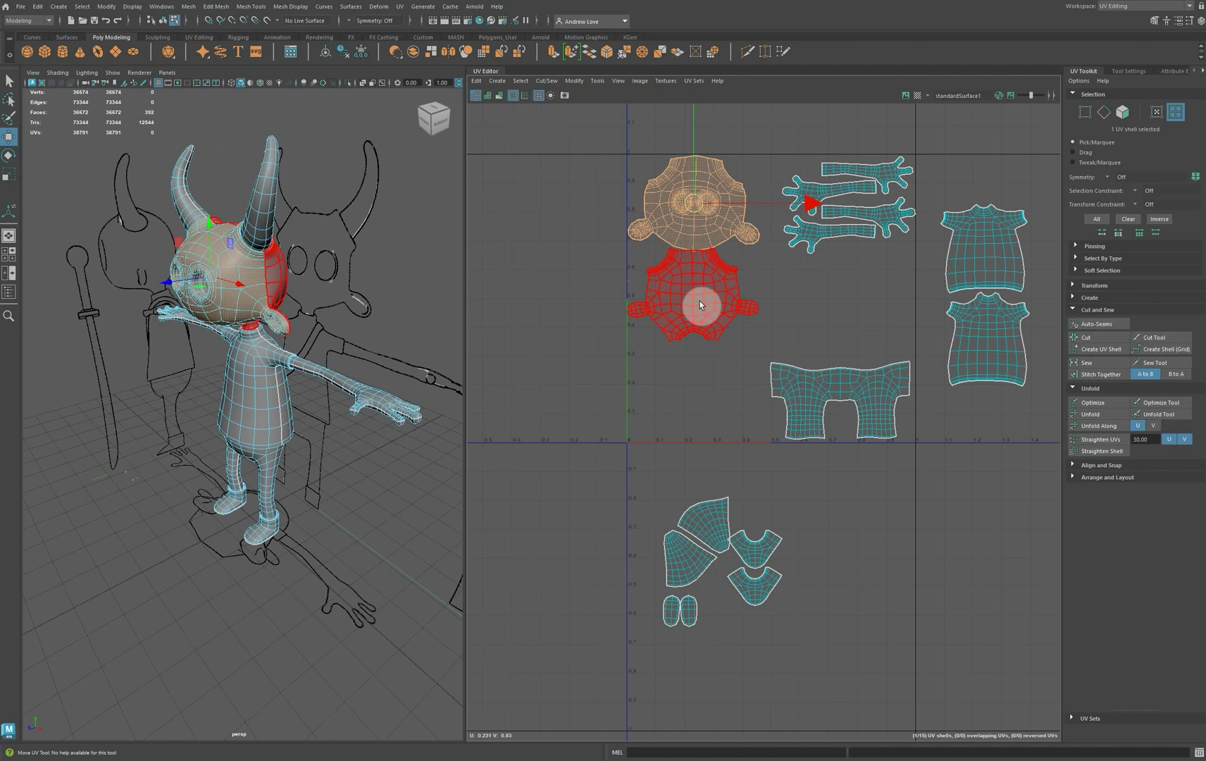
left_click(691, 285)
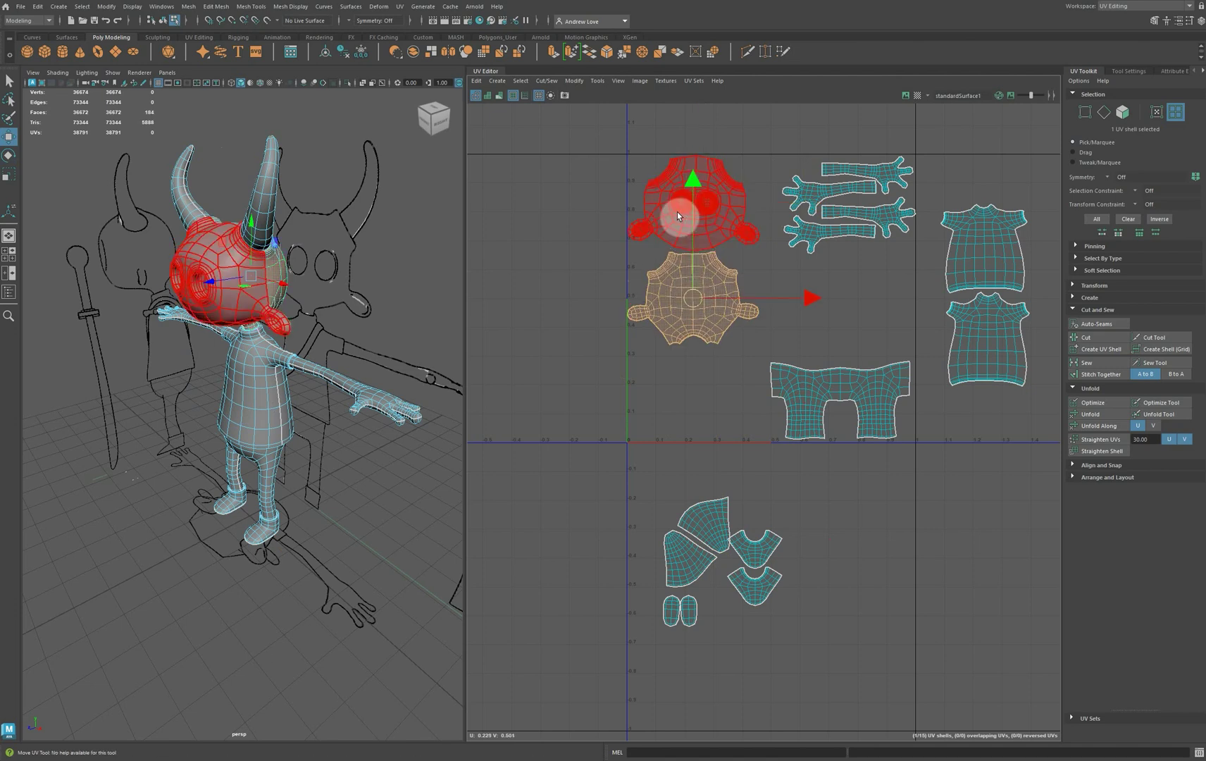
Rotate the face shell slightly to level its ears.
left_click(657, 159)
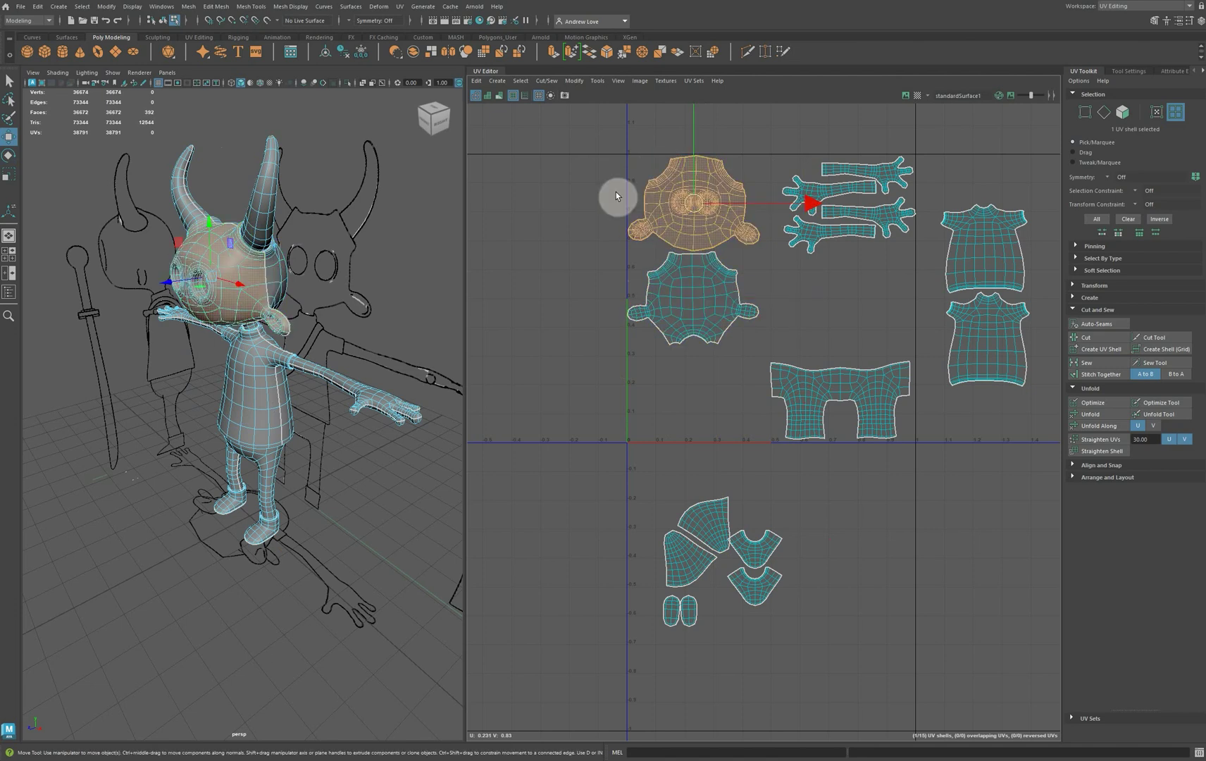
key("e")
left_click_drag(589, 166, 590, 174)
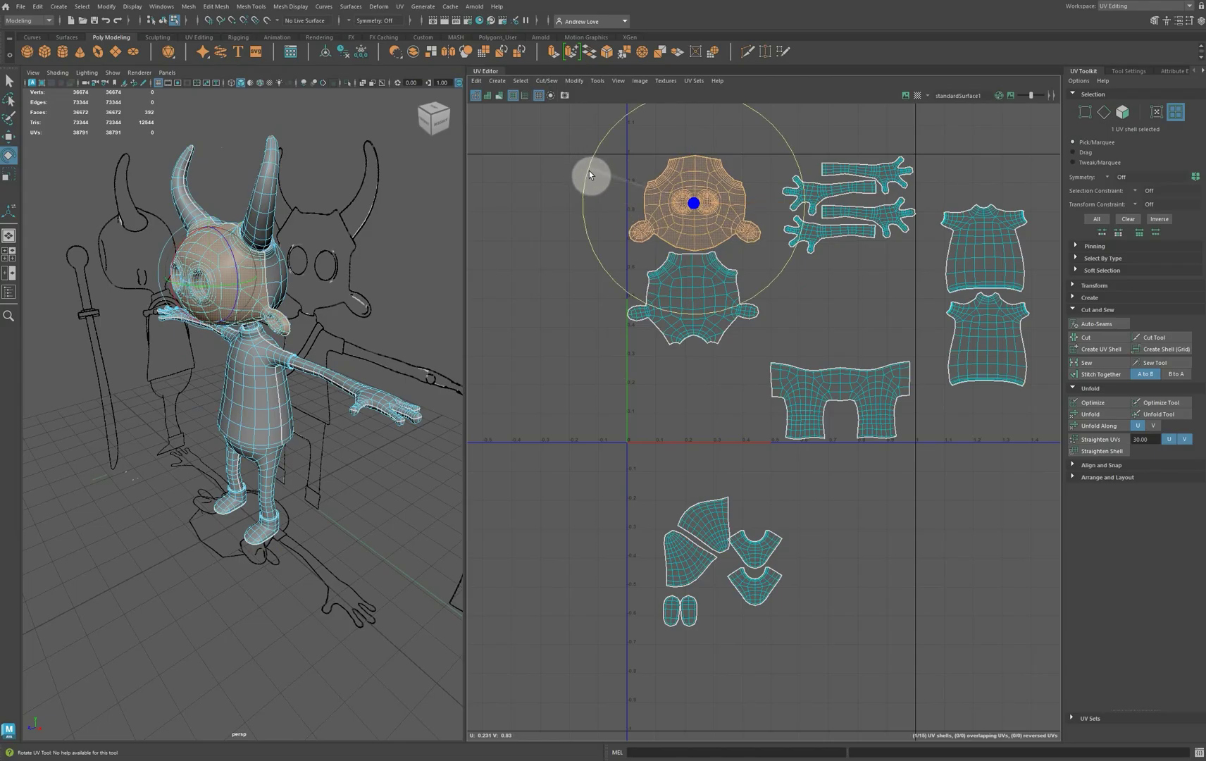
Rotate the back-of-head shell slightly and shift it a little right to centre it under the face shell.
left_click(659, 325)
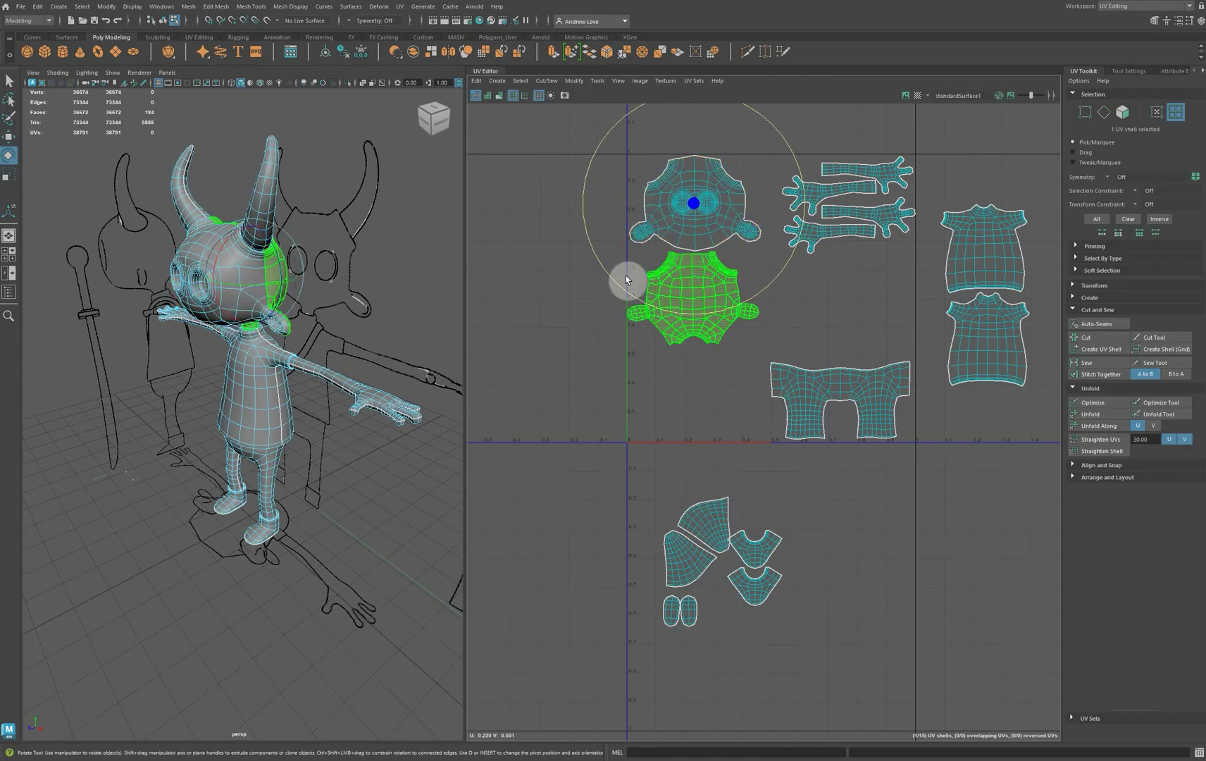
left_click_drag(596, 258, 594, 254)
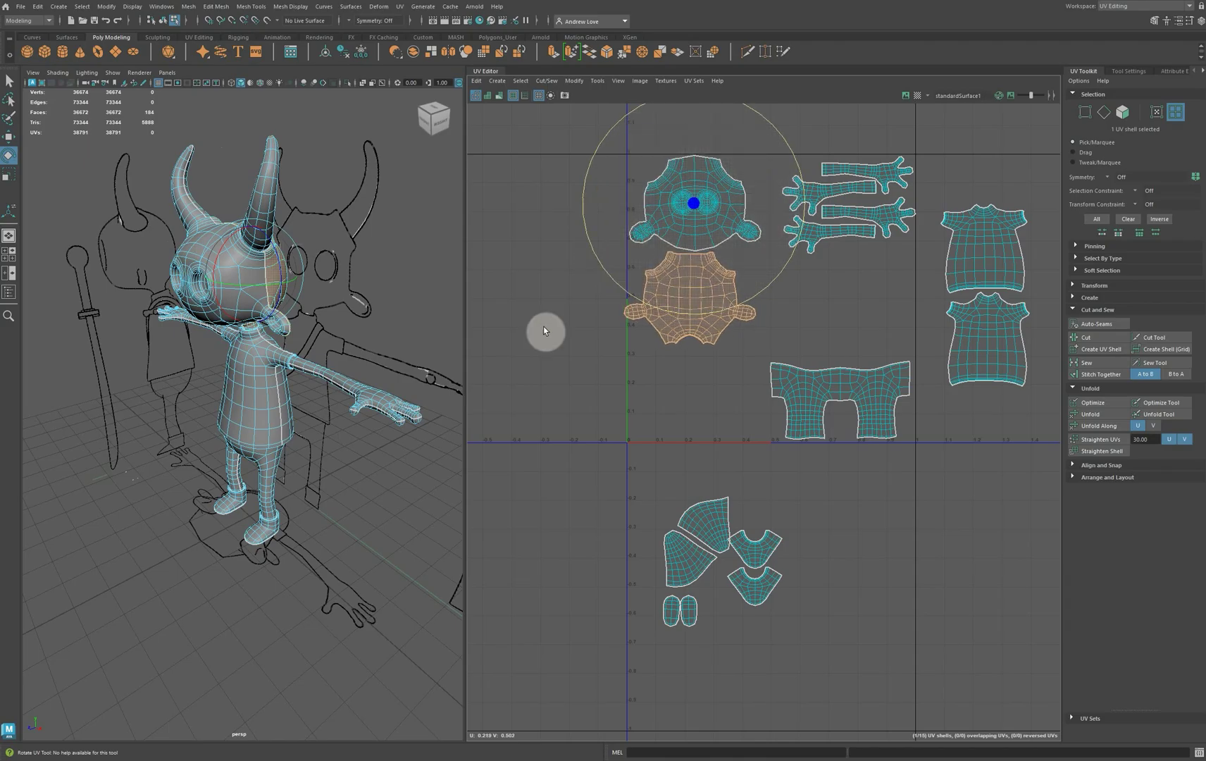
left_click(544, 330)
left_click(713, 325)
key("w")
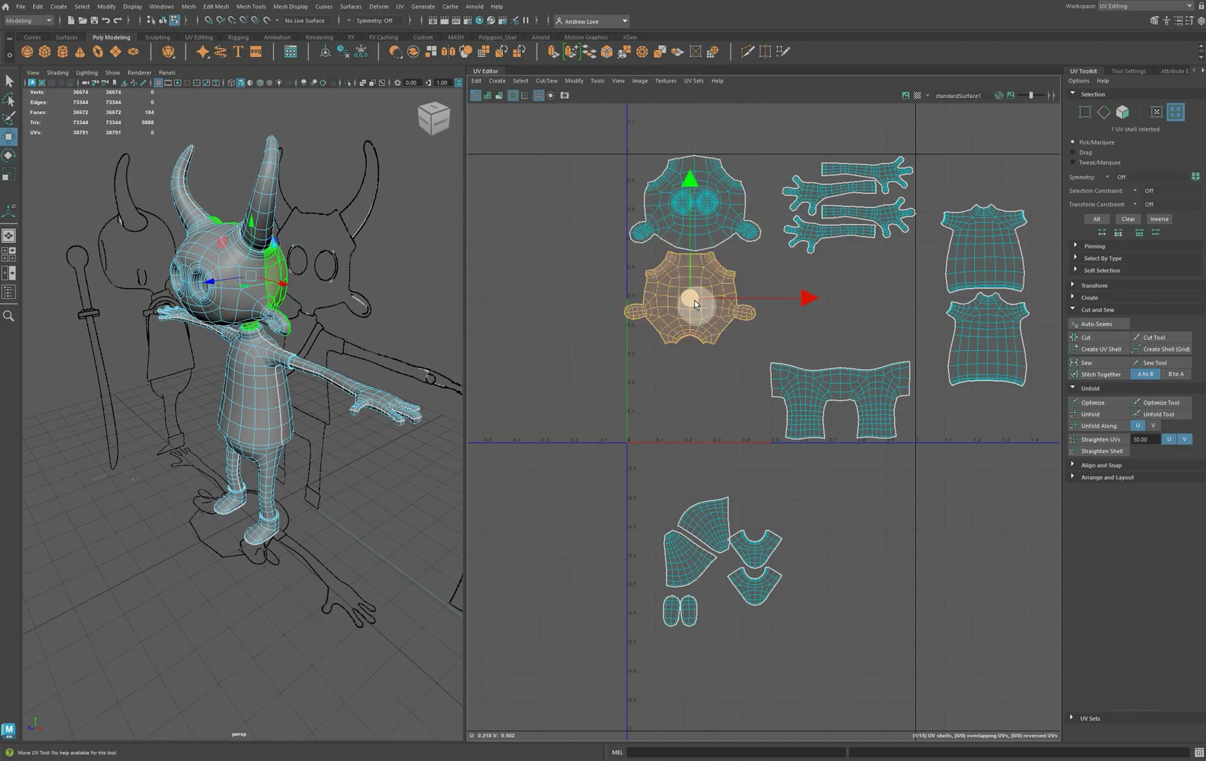
left_click_drag(696, 304, 699, 304)
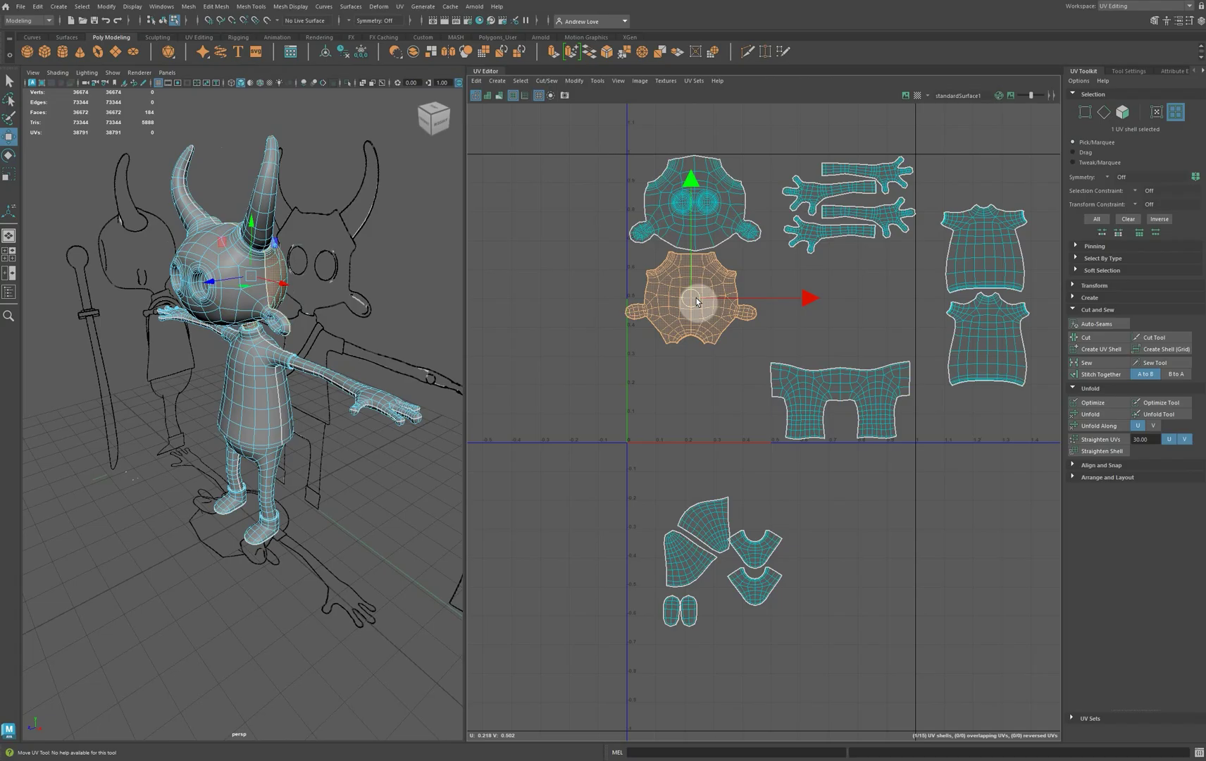
left_click(609, 361)
Fine-tune the face shell's rotation so its centre line is vertical, then clear the selection.
left_click(710, 192)
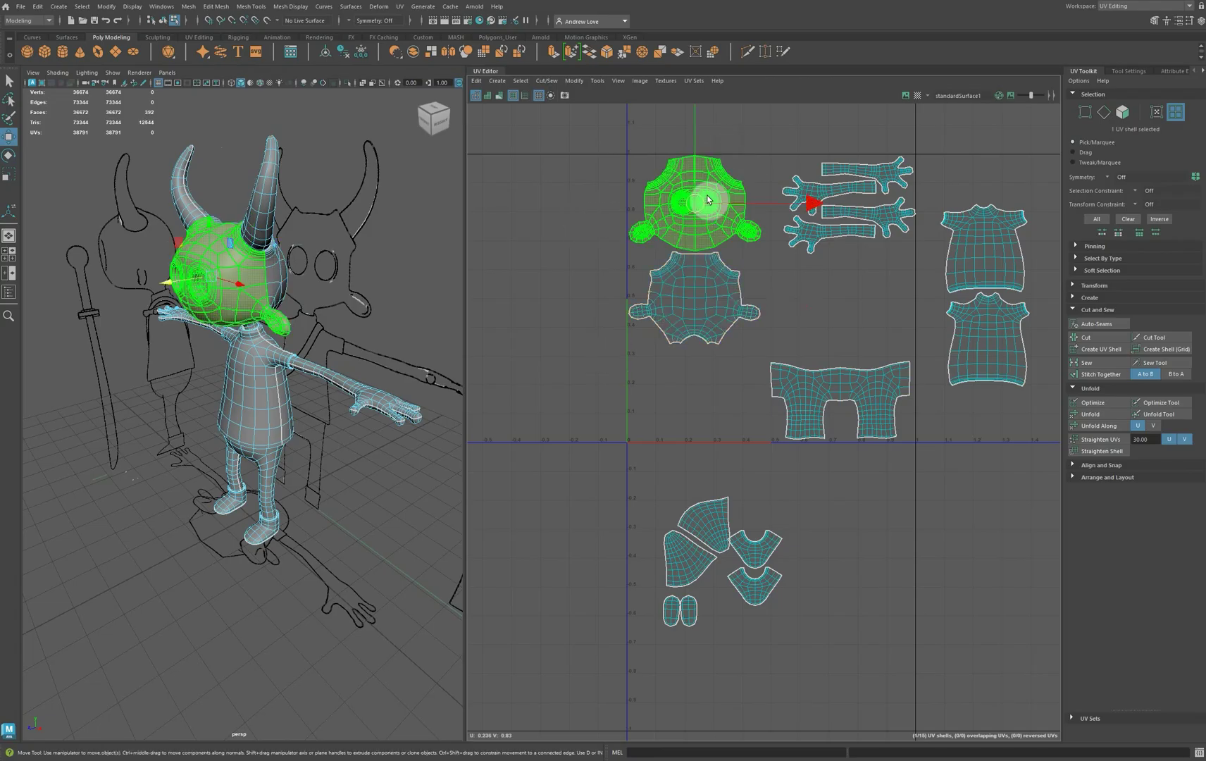
key("f")
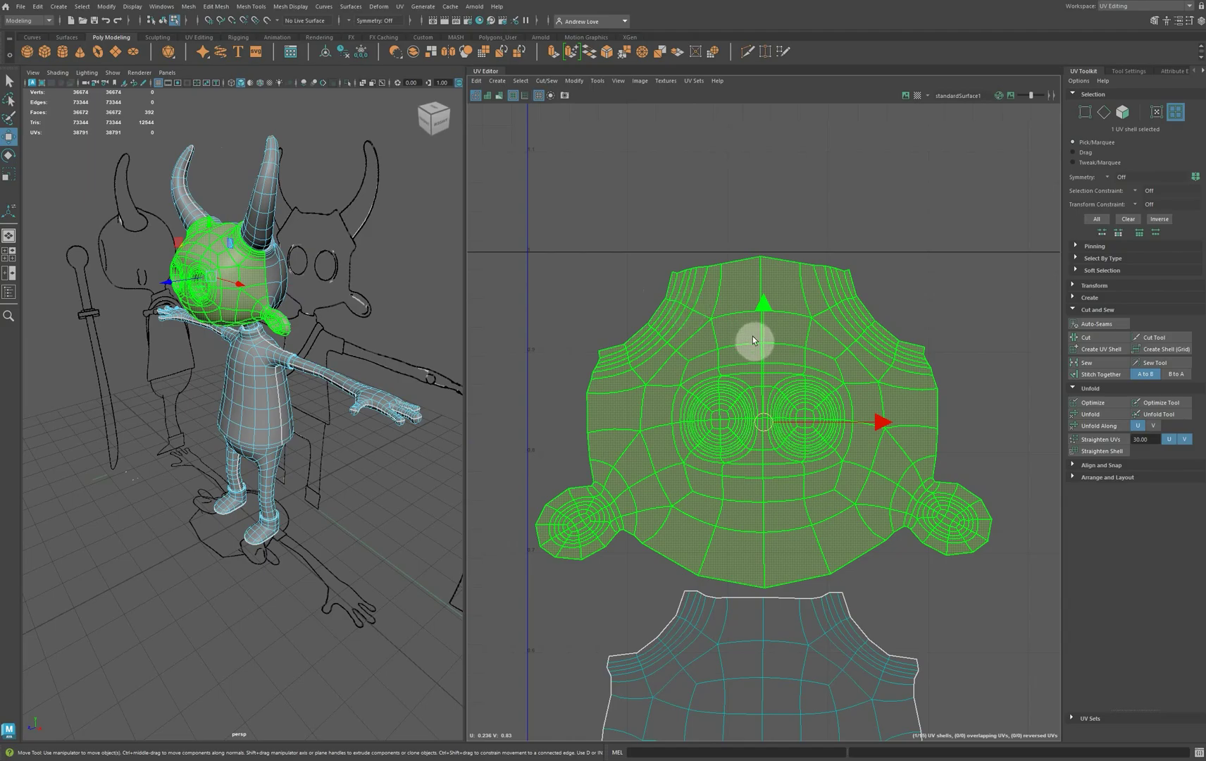
key("e")
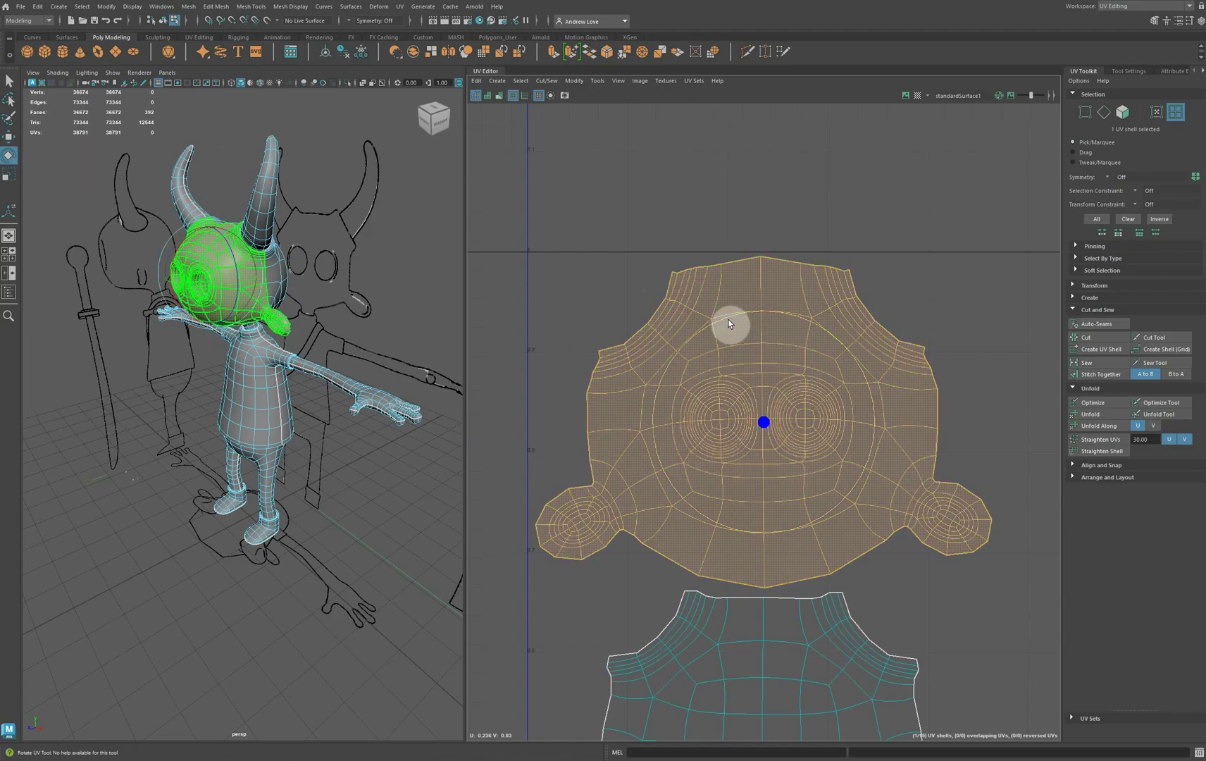
left_click(727, 317)
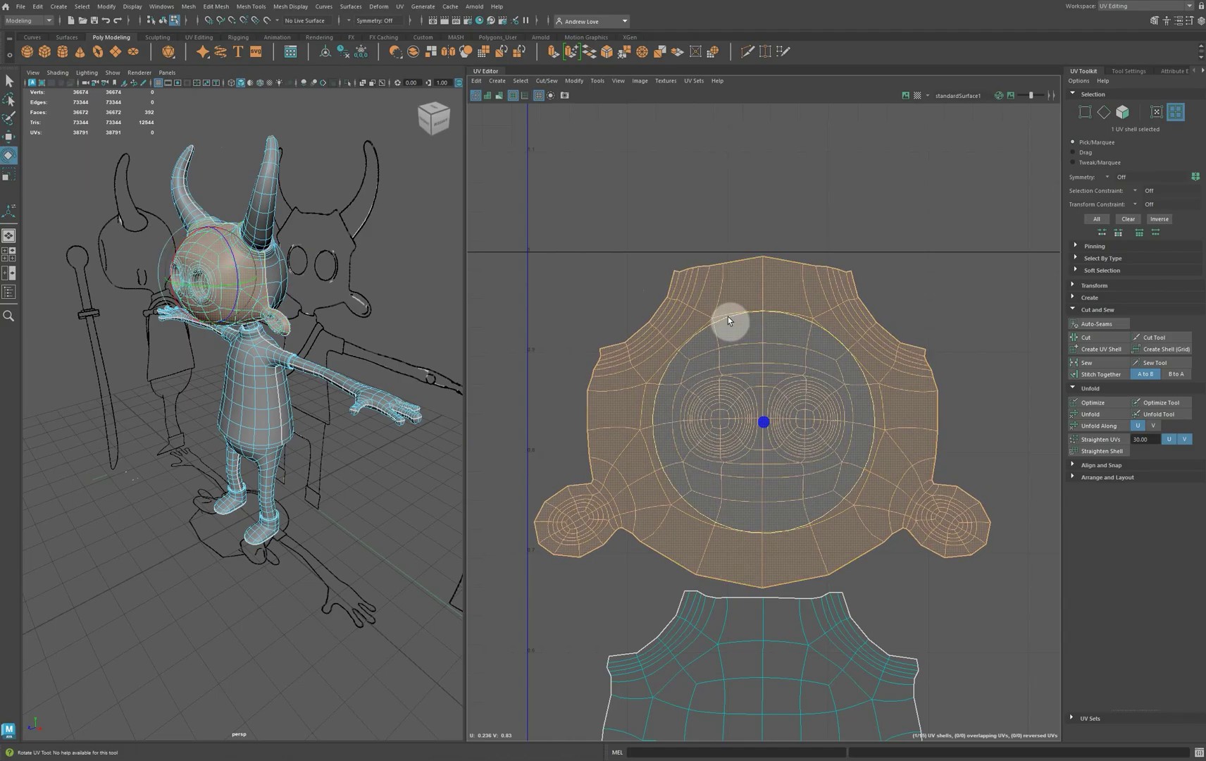
left_click(615, 284)
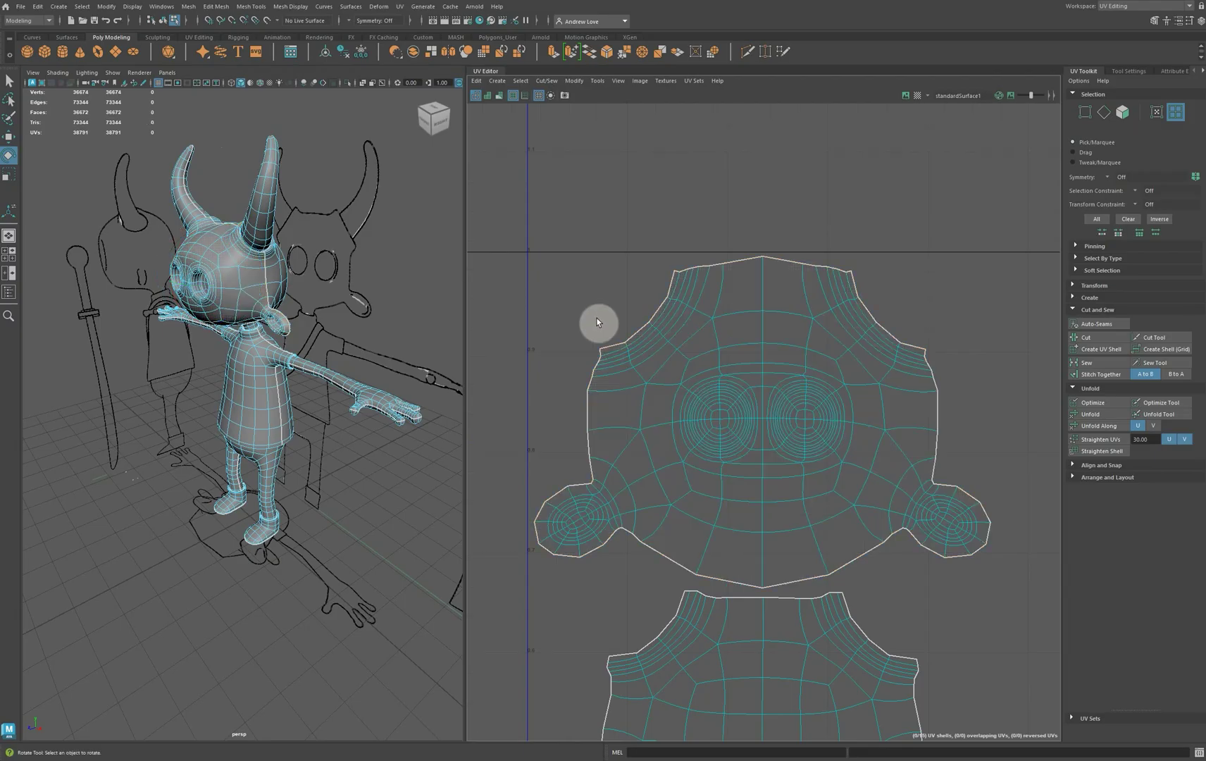
scroll(594, 325, "down", 3)
scroll(597, 356, "down", 4)
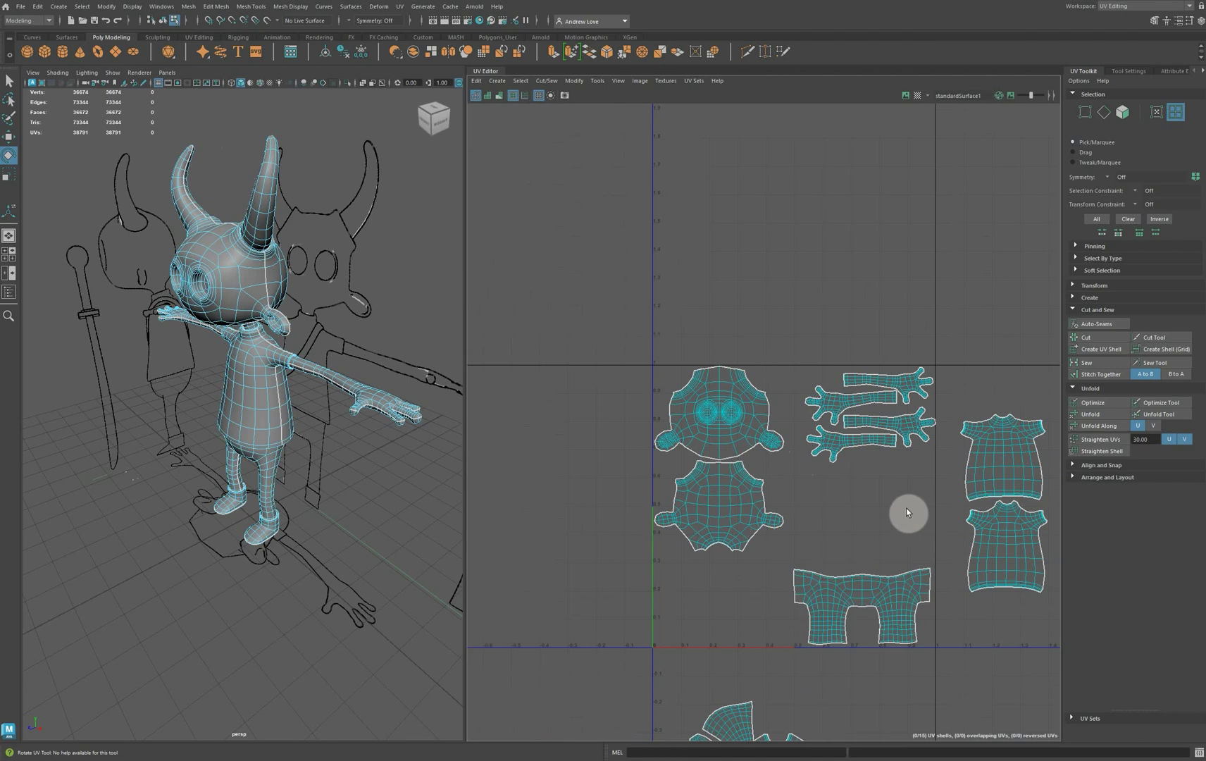
Move the front tunic shell into the UV tile, right of the back-of-head shell and above the trouser shell.
scroll(905, 504, "down", 1)
scroll(905, 502, "down", 2)
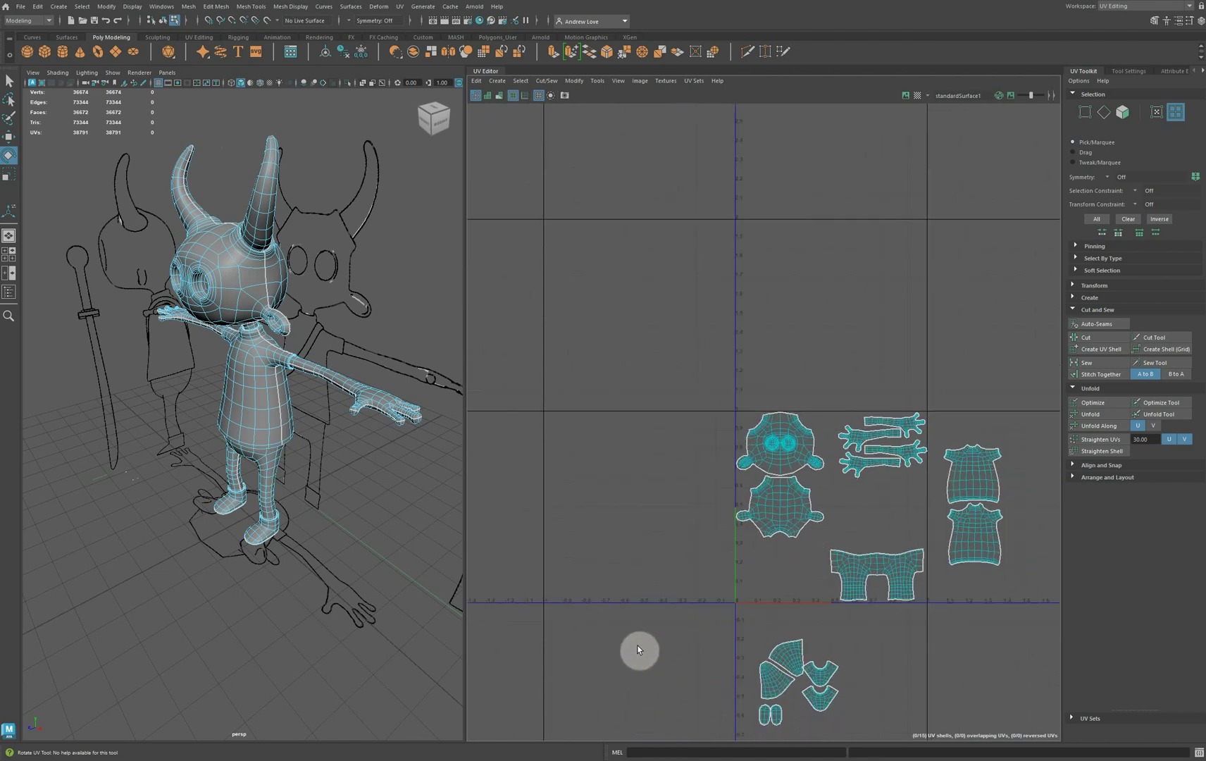
middle_click_drag(637, 649, 606, 479, "alt")
scroll(646, 449, "up", 1)
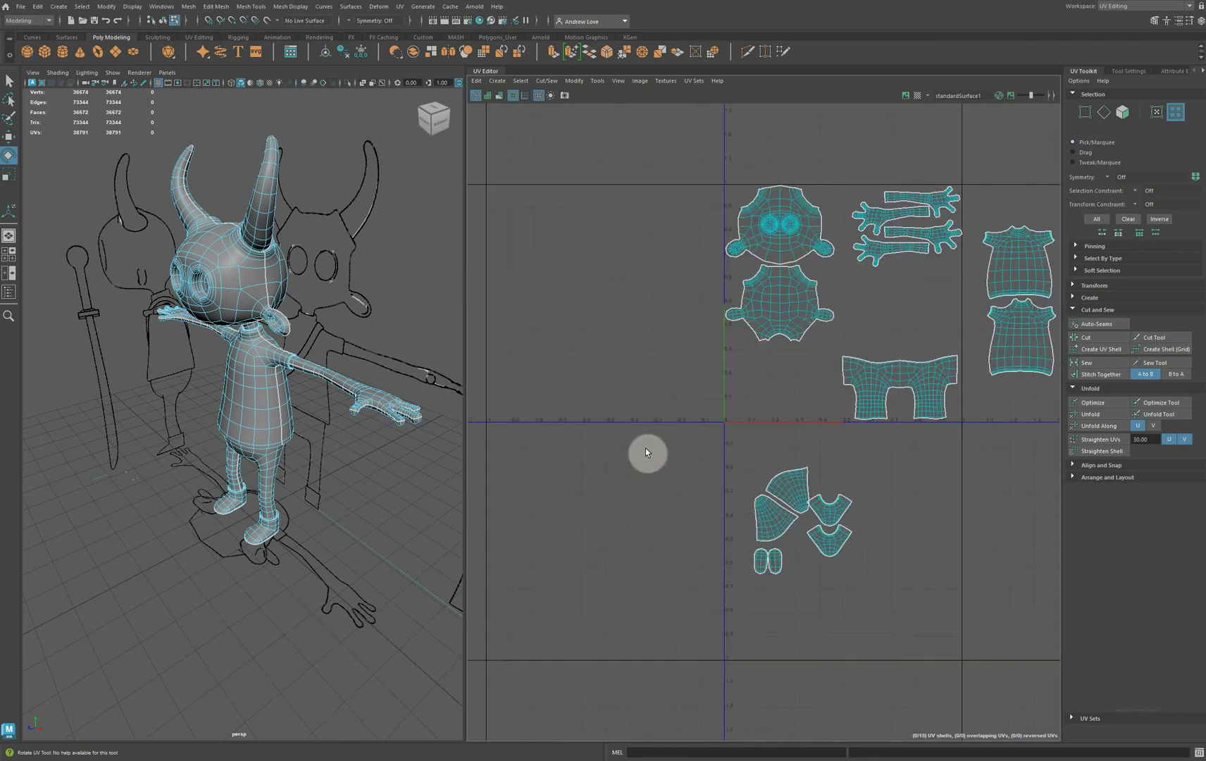
left_click(1033, 280)
key("w")
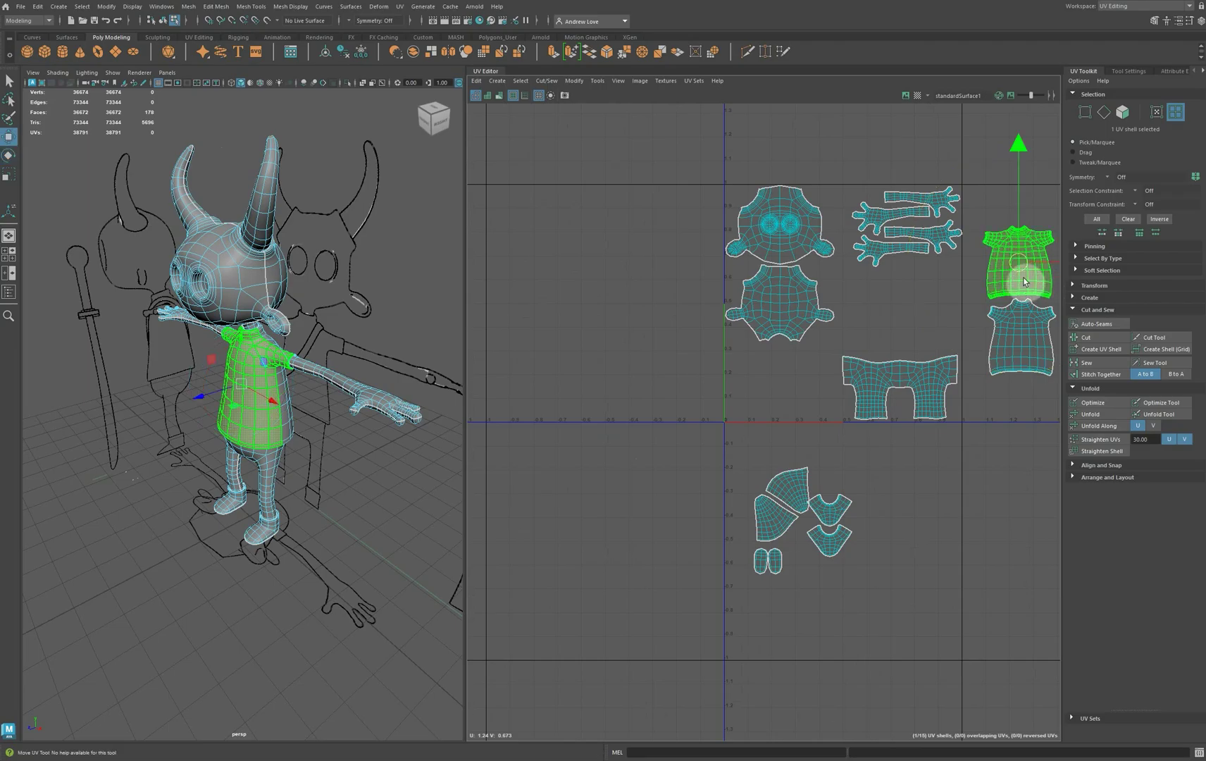
left_click_drag(987, 279, 870, 315)
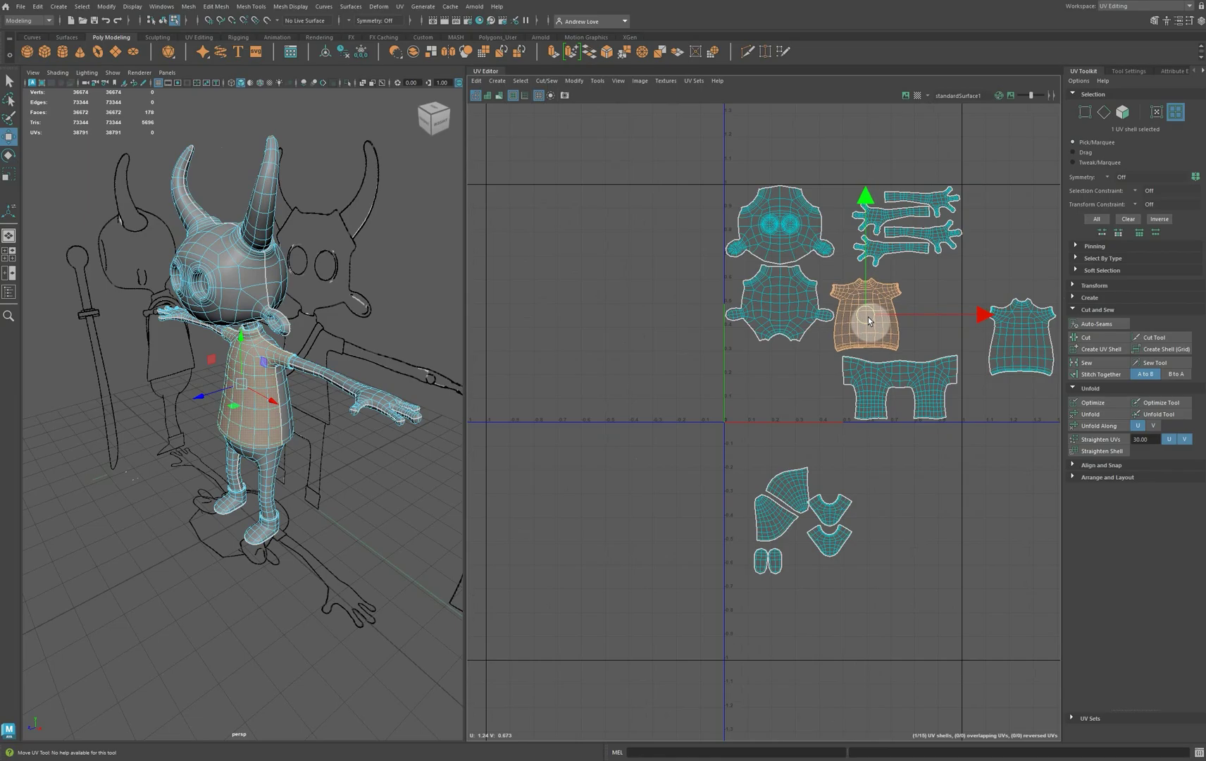
Move the back tunic shell into the tile beside the front tunic shell, just below the arm shells.
left_click(1011, 327)
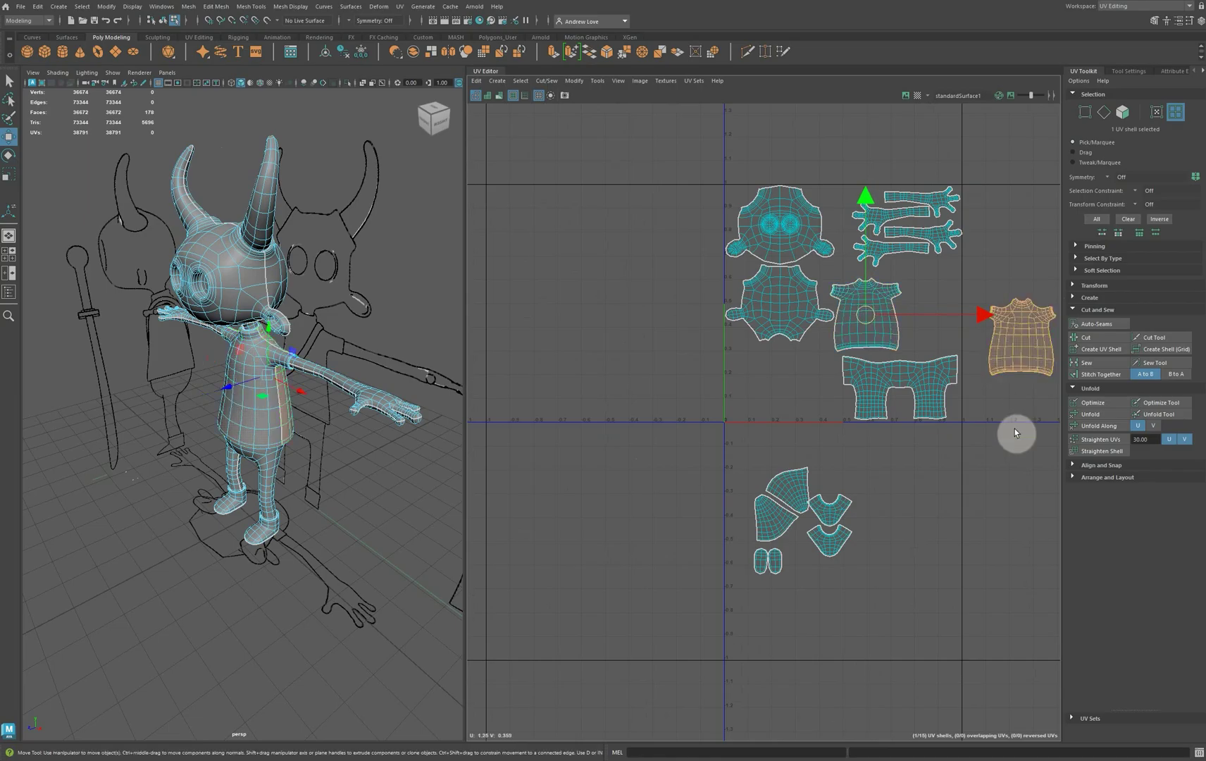
left_click(1014, 430)
left_click(1021, 350)
left_click_drag(1018, 343, 930, 305)
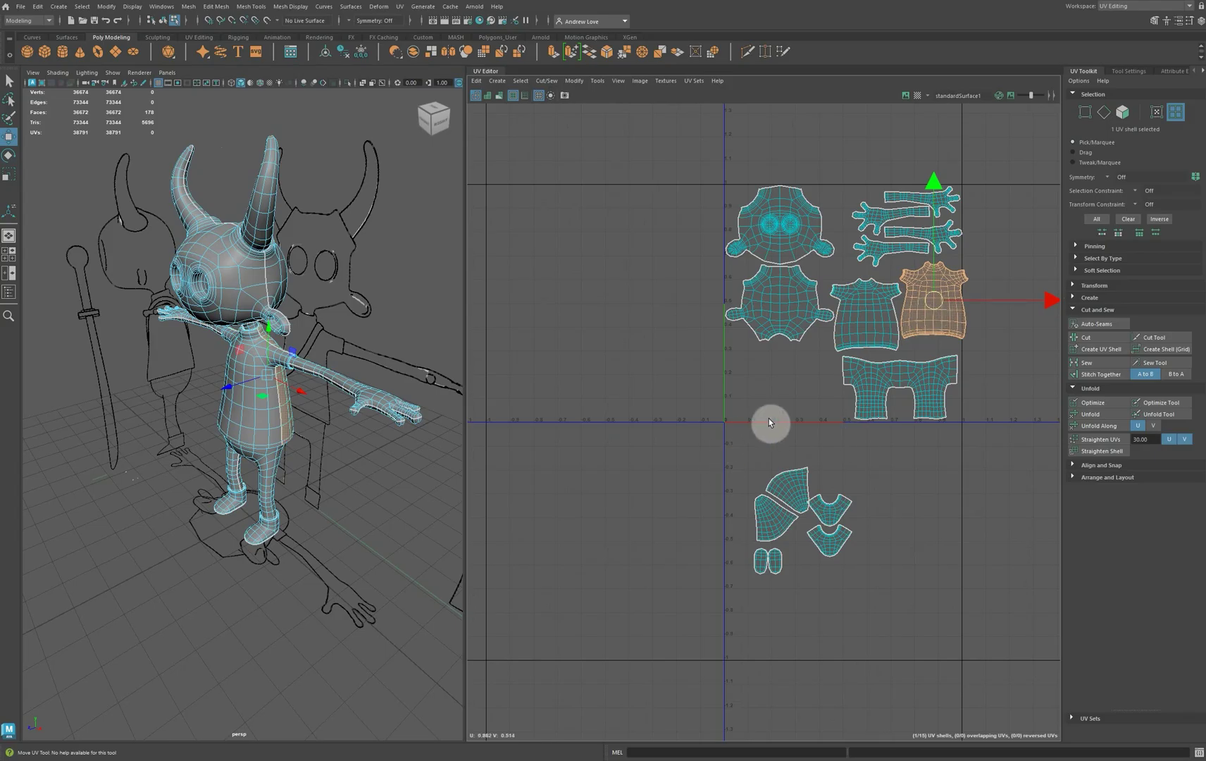
Scale both tunic shells down slightly together so they fit inside the tile's right edge, then clear the selection.
left_click(894, 292, "shift")
key("r")
mouse_move(900, 307)
left_mouse_down()
mouse_move(893, 298)
mouse_move(893, 313)
left_mouse_up()
key("w")
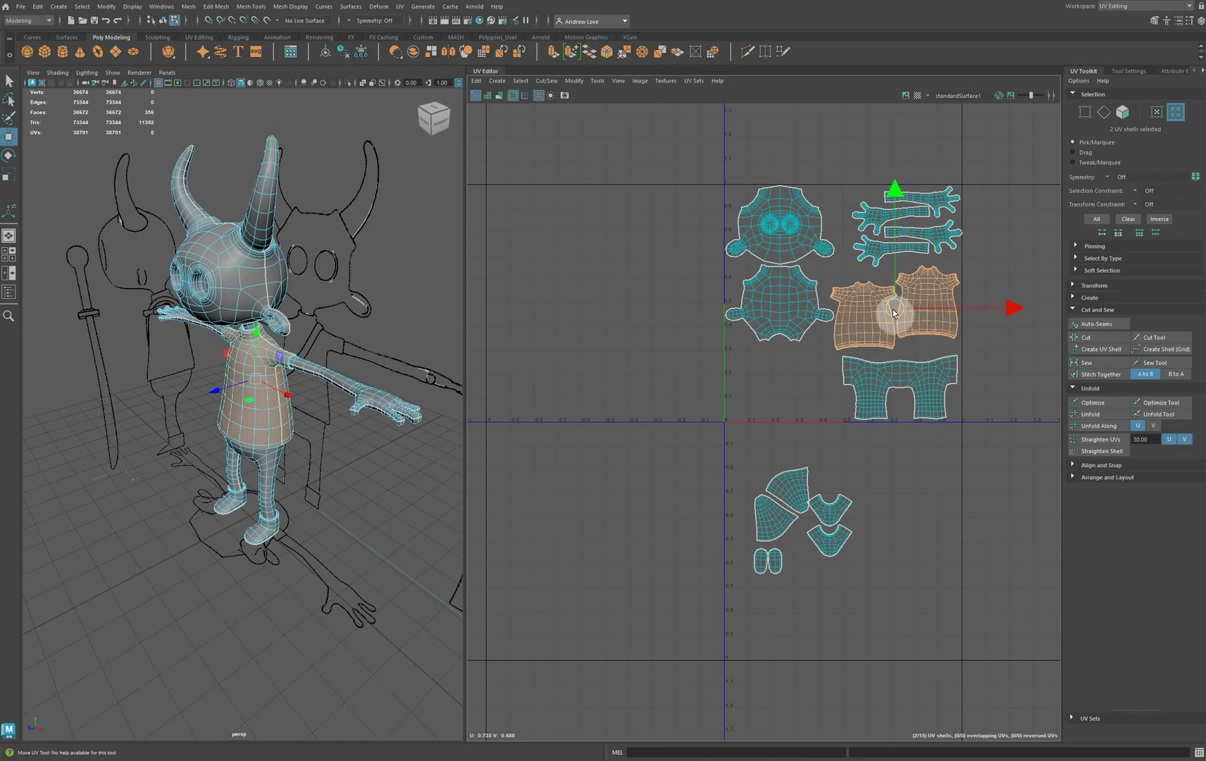
left_click(744, 478)
Move the two horn shells into the tile's lower-left corner and place the two shoe-upper shells beside them.
left_click(768, 519)
left_click(791, 497, "shift")
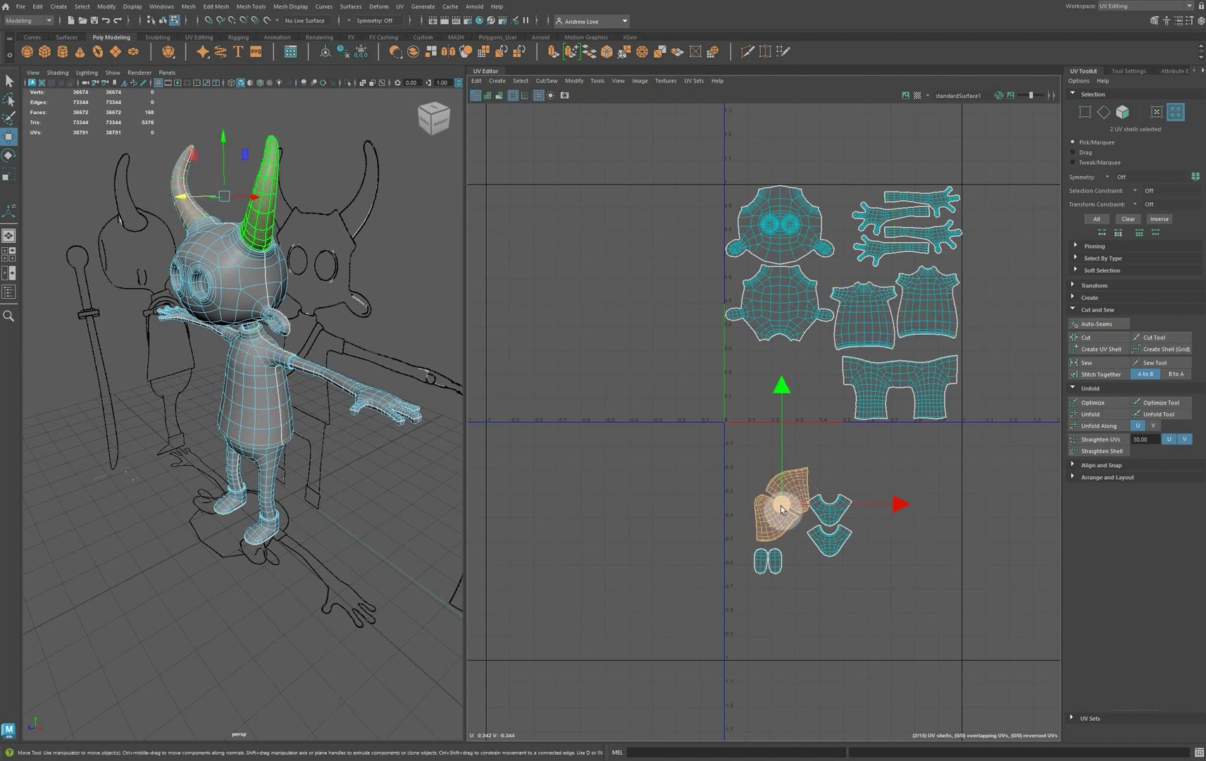
left_click_drag(773, 511, 754, 373)
left_click_drag(787, 470, 853, 571)
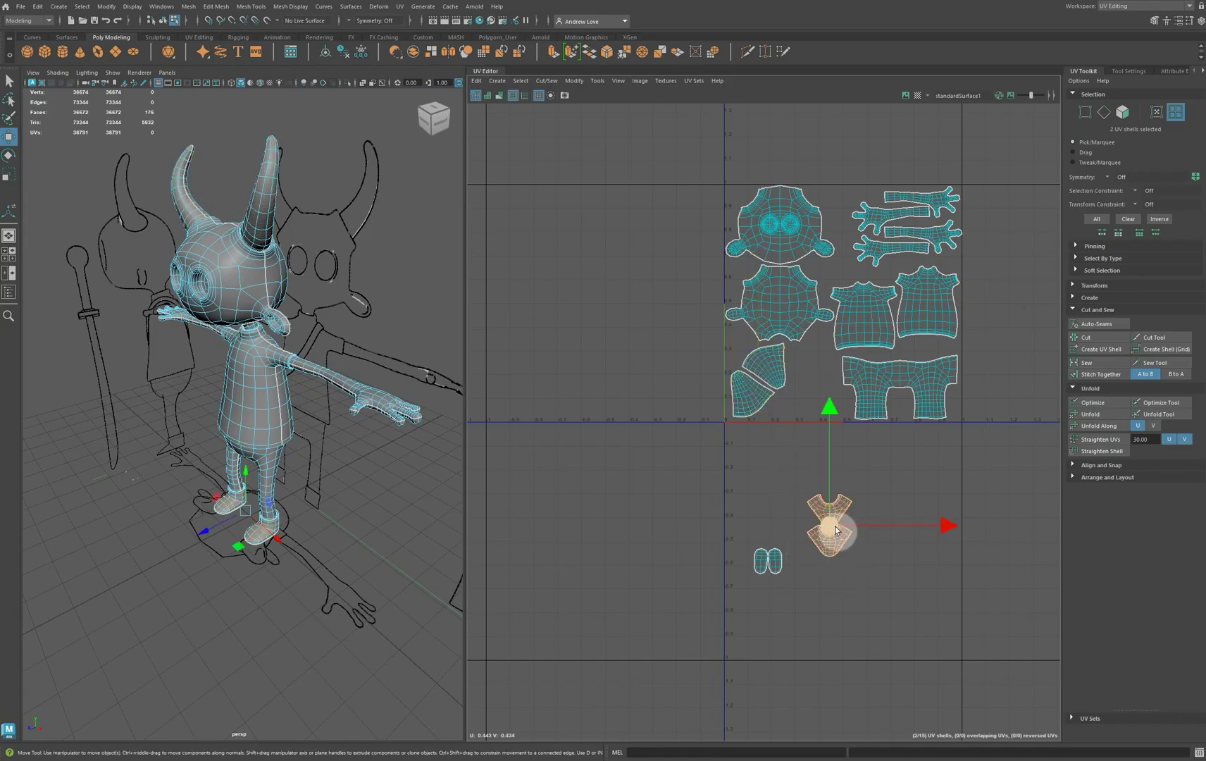
left_click_drag(834, 525, 816, 383)
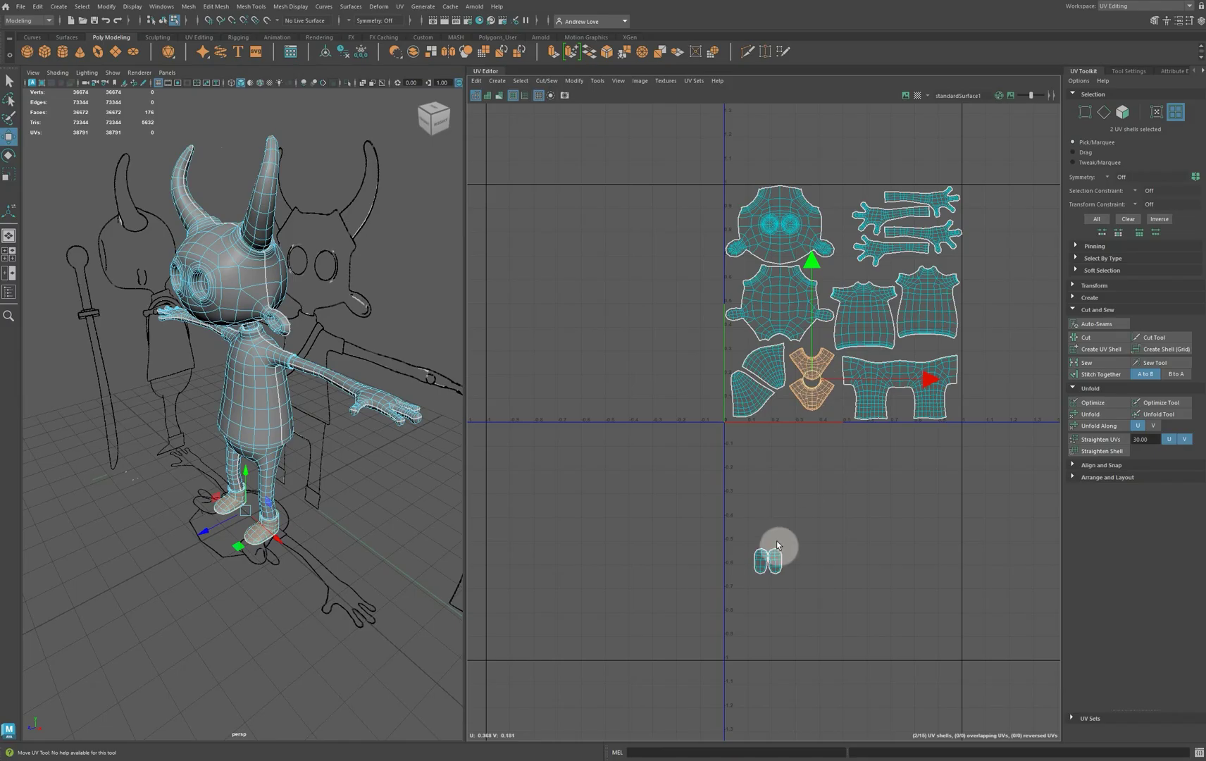
Place one shoe-sole shell on each side of the lower shoe-upper shell and clear the selection.
left_click(761, 564)
left_click_drag(762, 565, 779, 406)
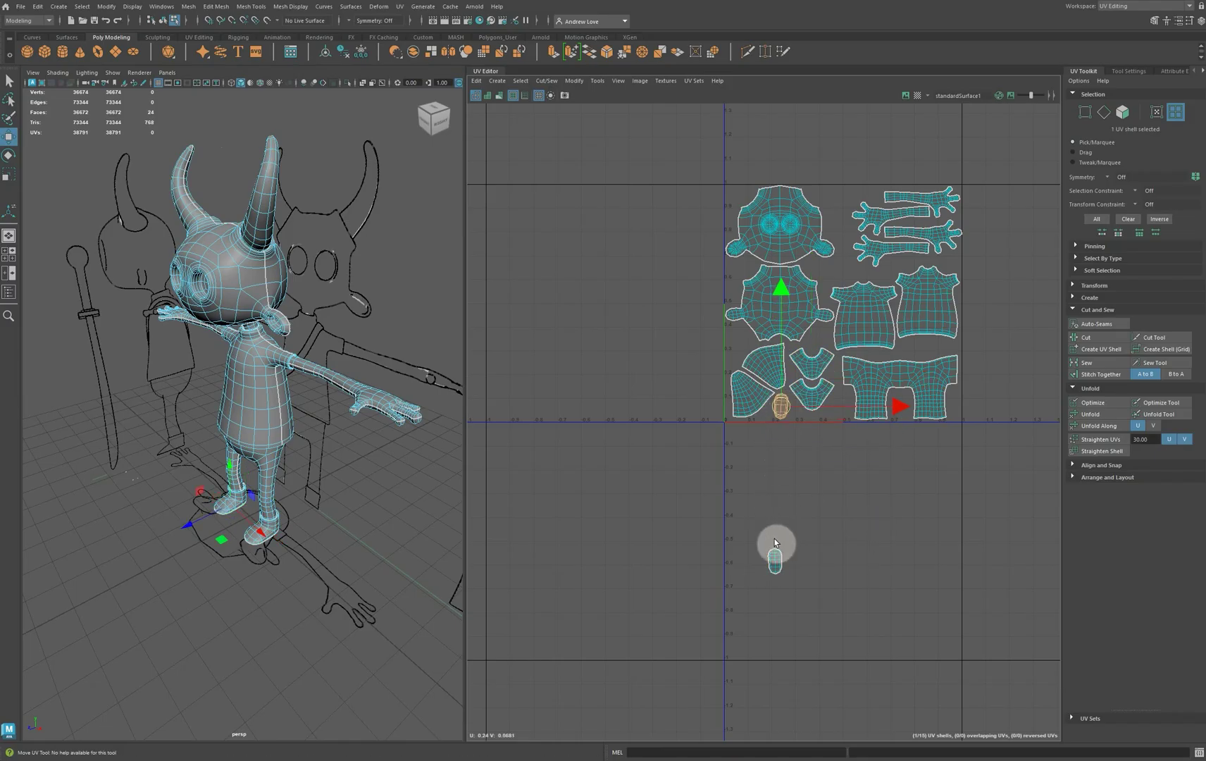
left_click(776, 560)
left_click_drag(775, 560, 839, 406)
left_click(787, 509)
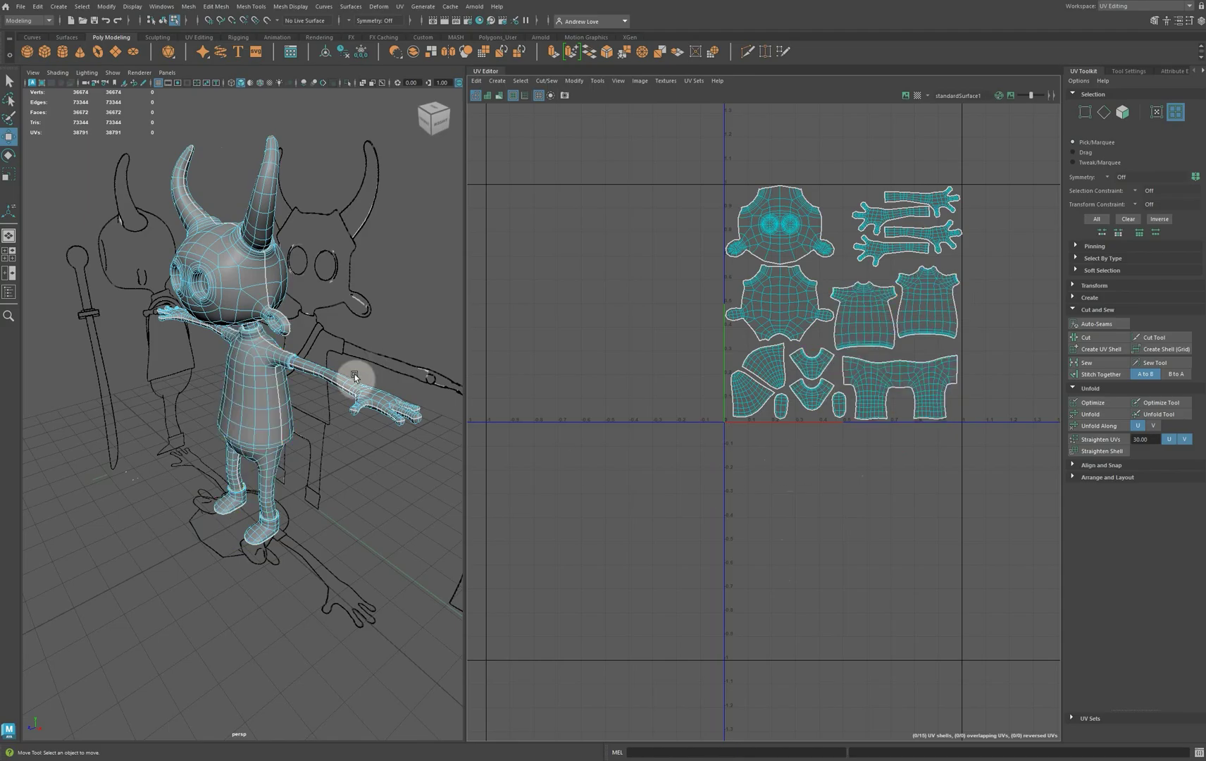
Return to object mode, select the whole character and frame it in both the 3D view and the UV layout.
right_click_drag(257, 412, 295, 394)
left_click(295, 394)
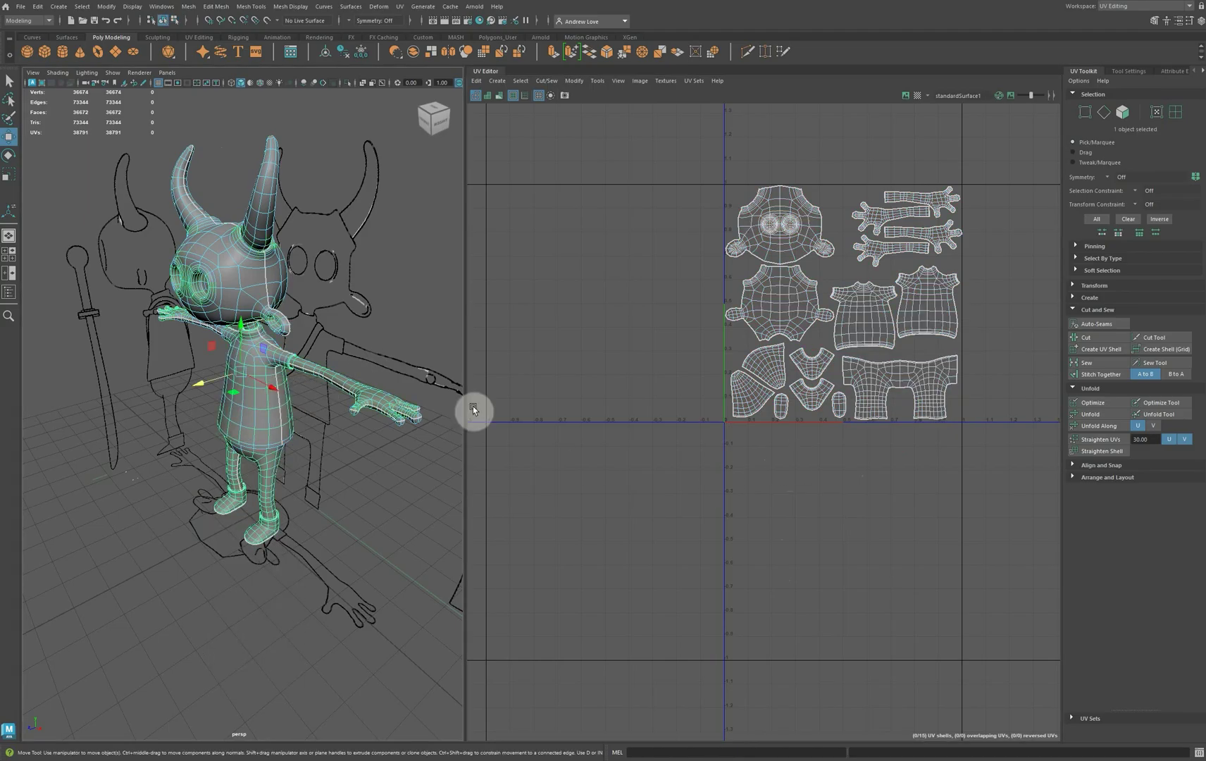
key("f")
key("f")
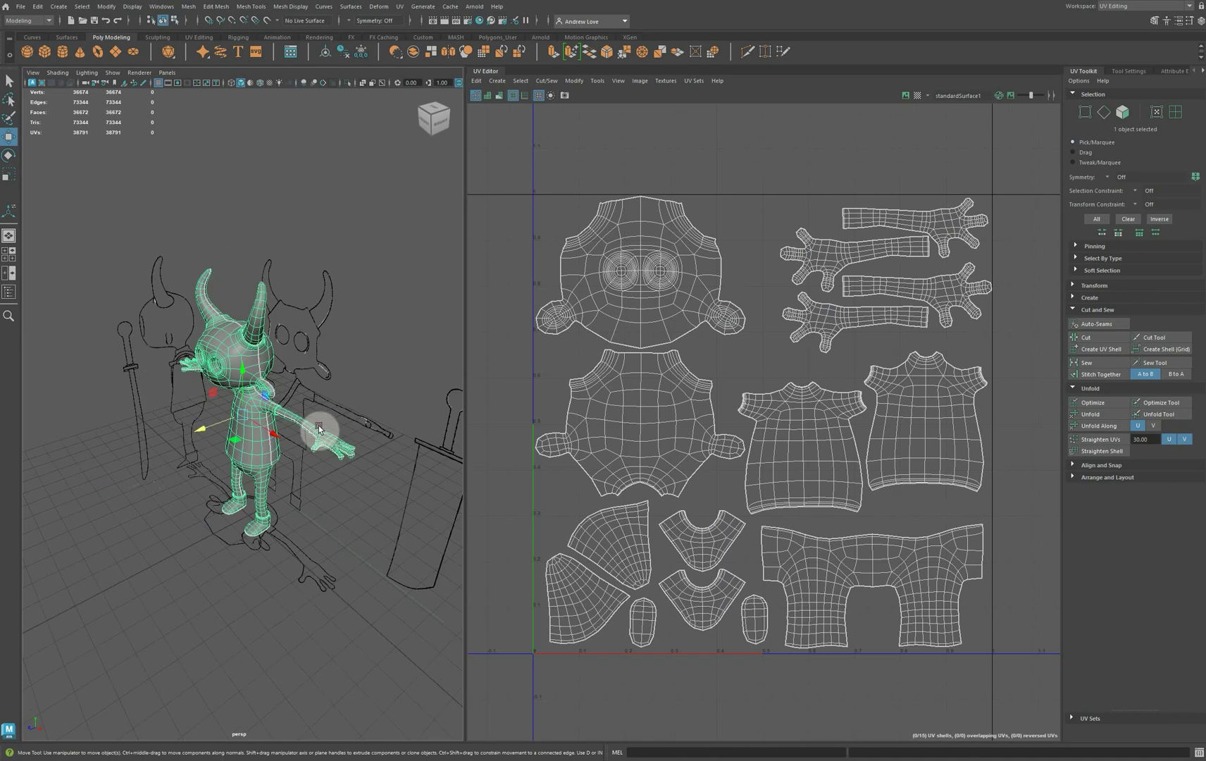
left_click_drag(229, 527, 303, 521, "alt")
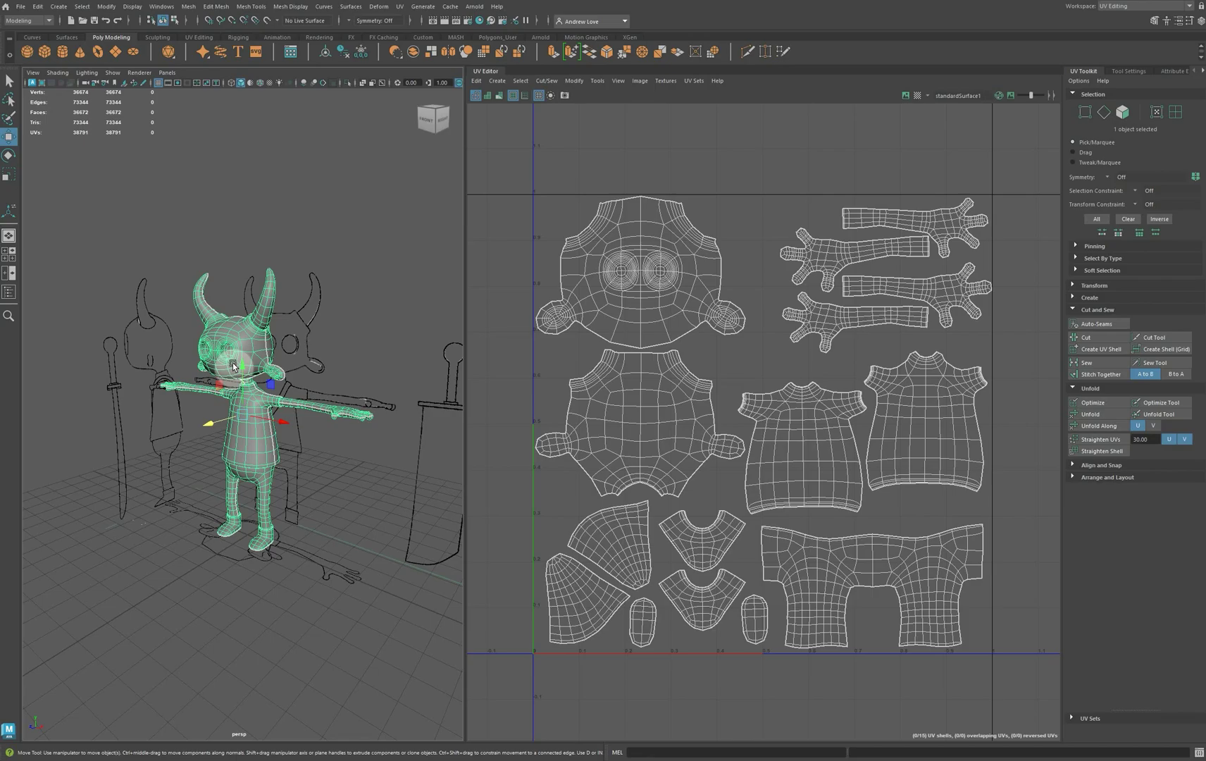
Open the UV Snapshot options, name the output file outUVBody and set the image format to PNG.
left_click(641, 82)
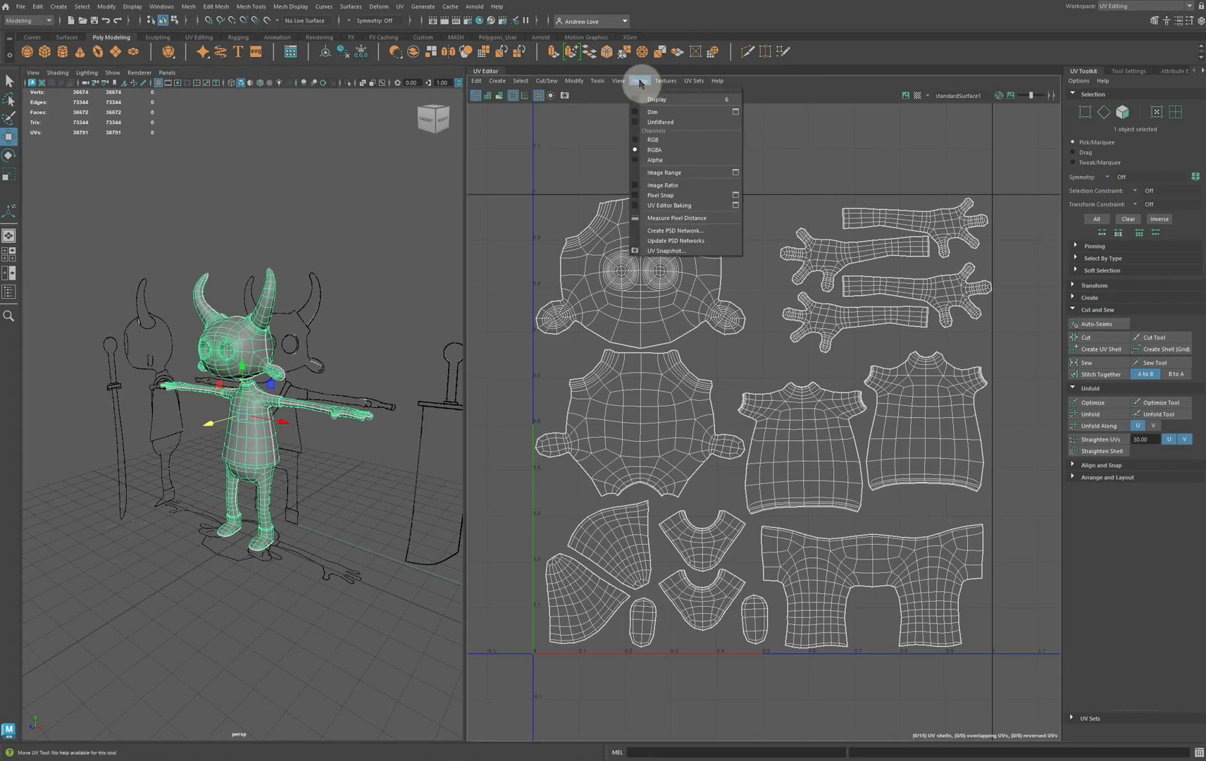
left_click(666, 251)
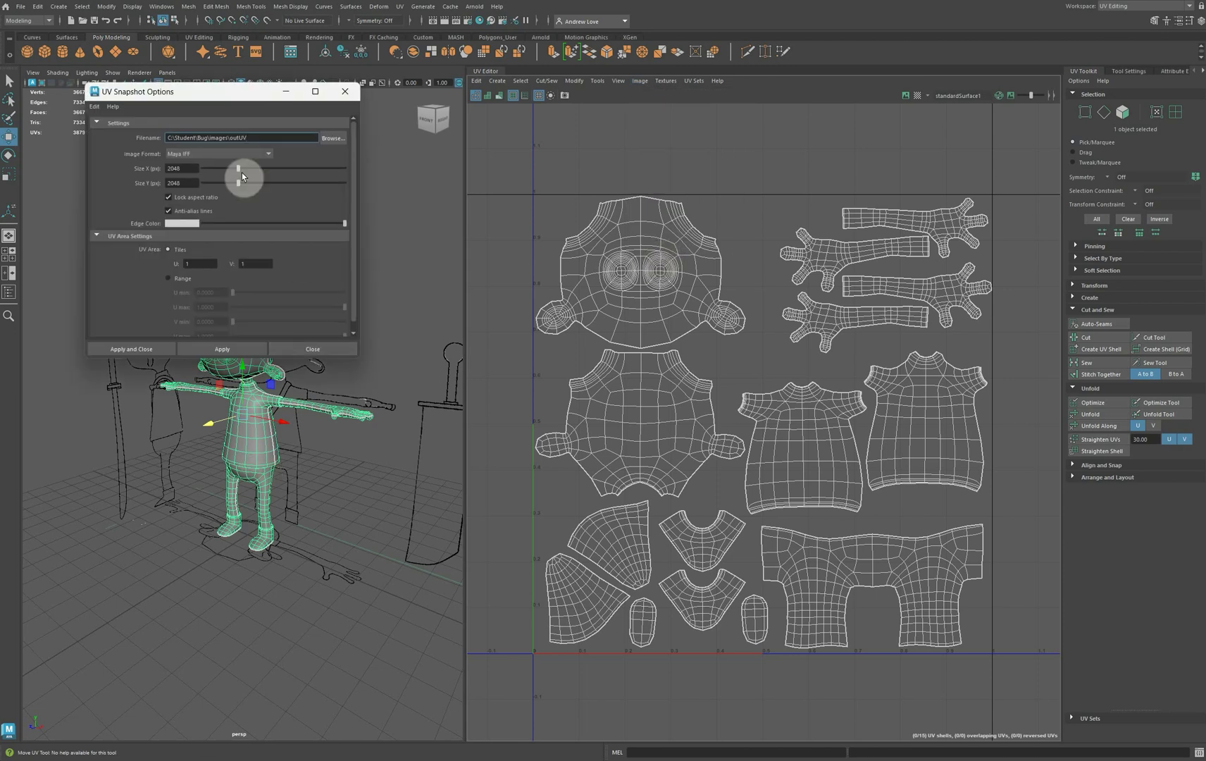
left_click_drag(228, 100, 774, 155)
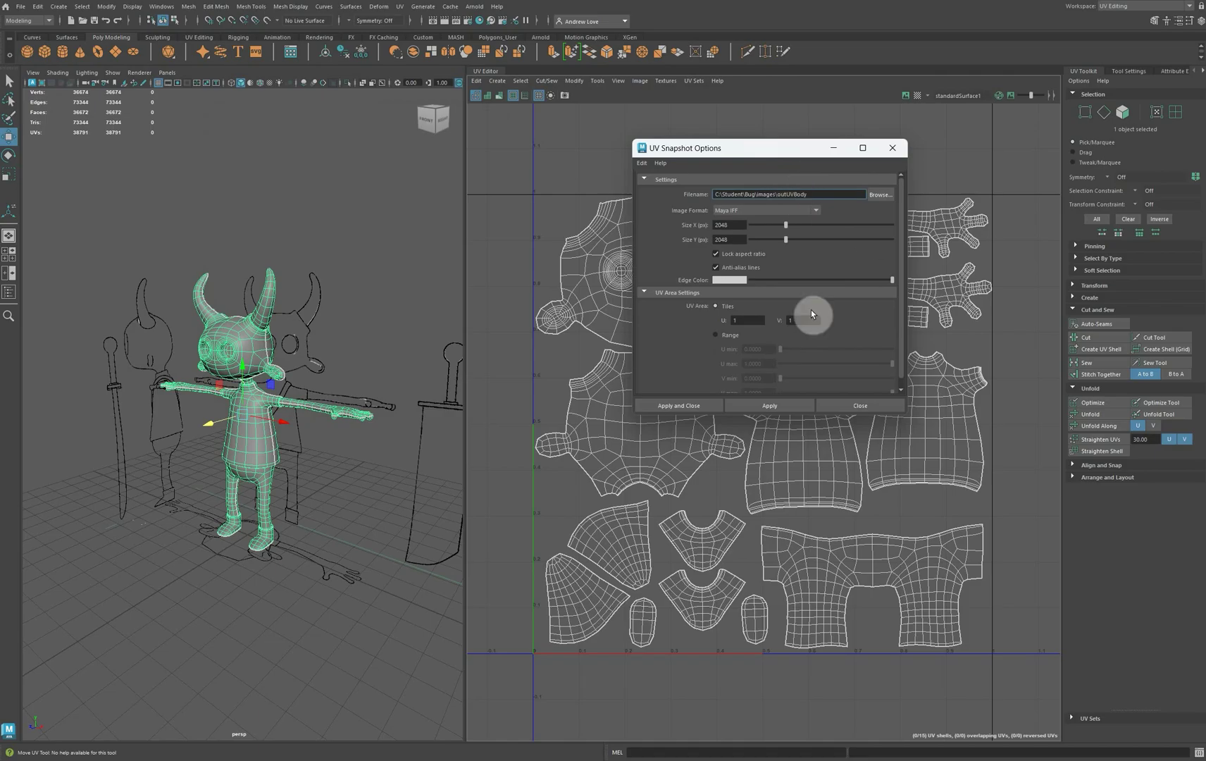
left_click(818, 212)
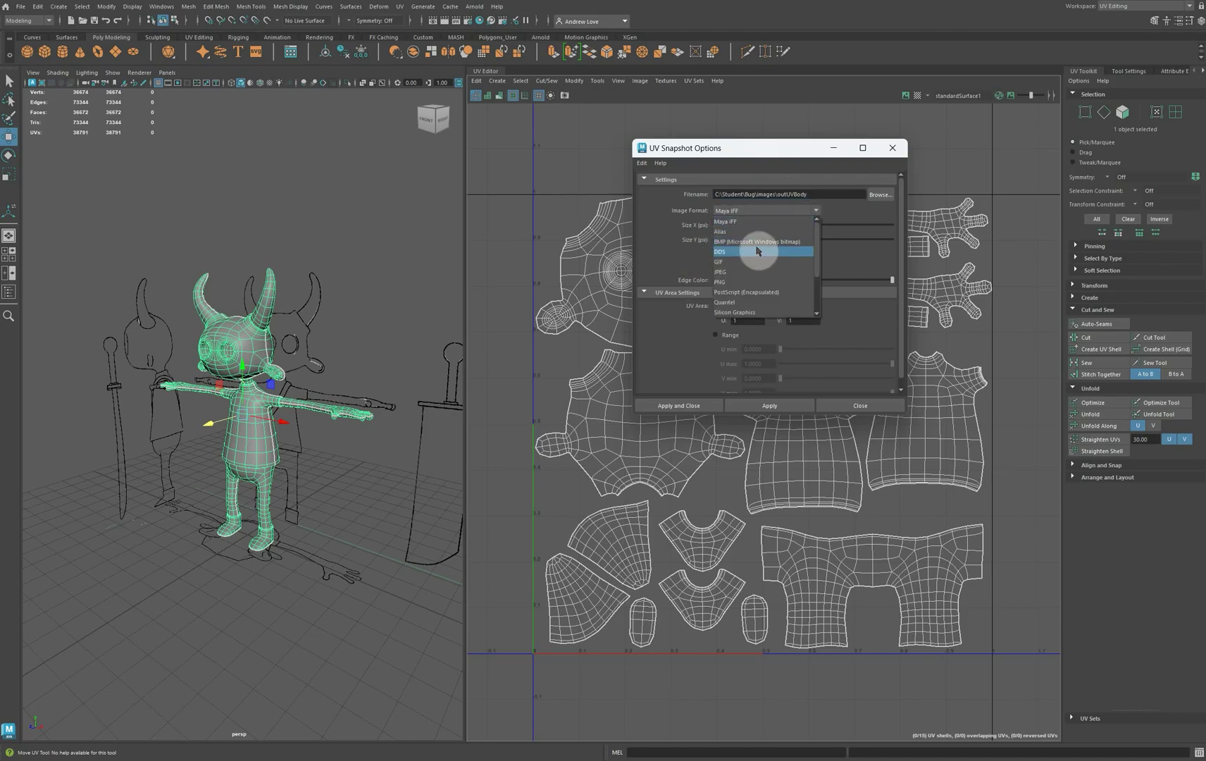
left_click(754, 281)
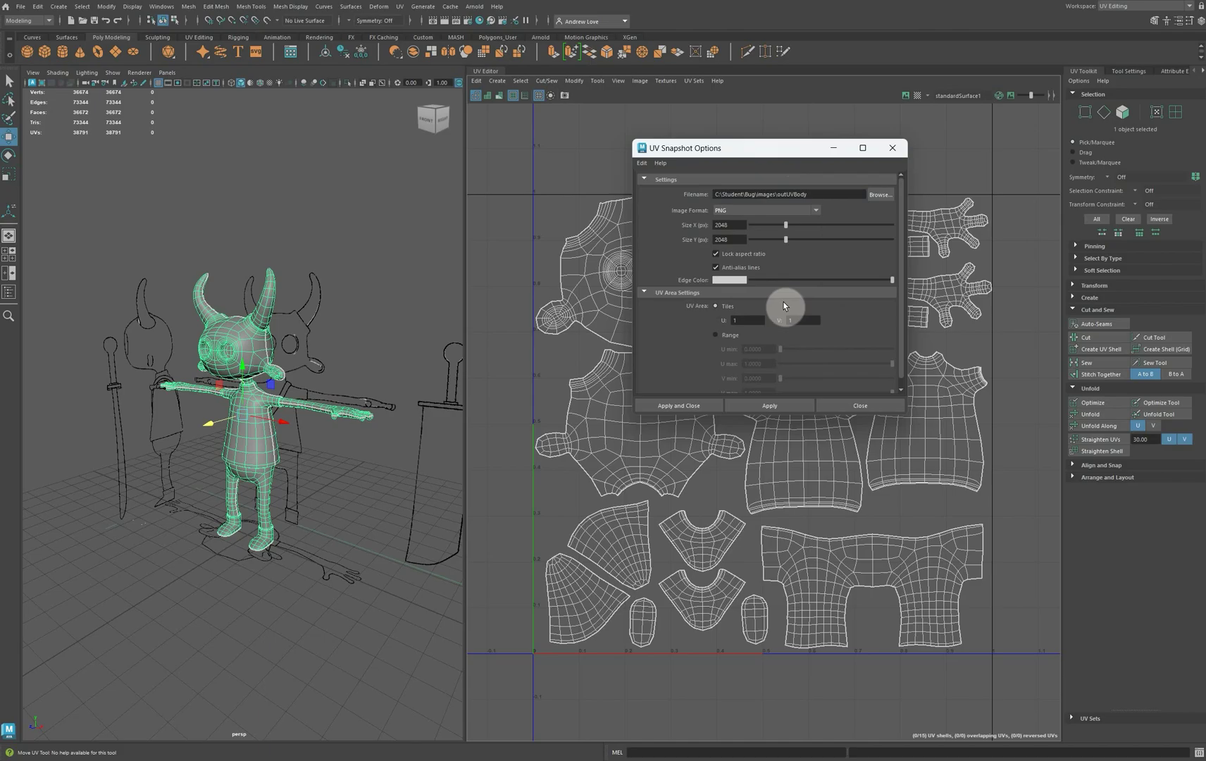
Set the snapshot's edge color to black and export the UV snapshot.
left_click(722, 279)
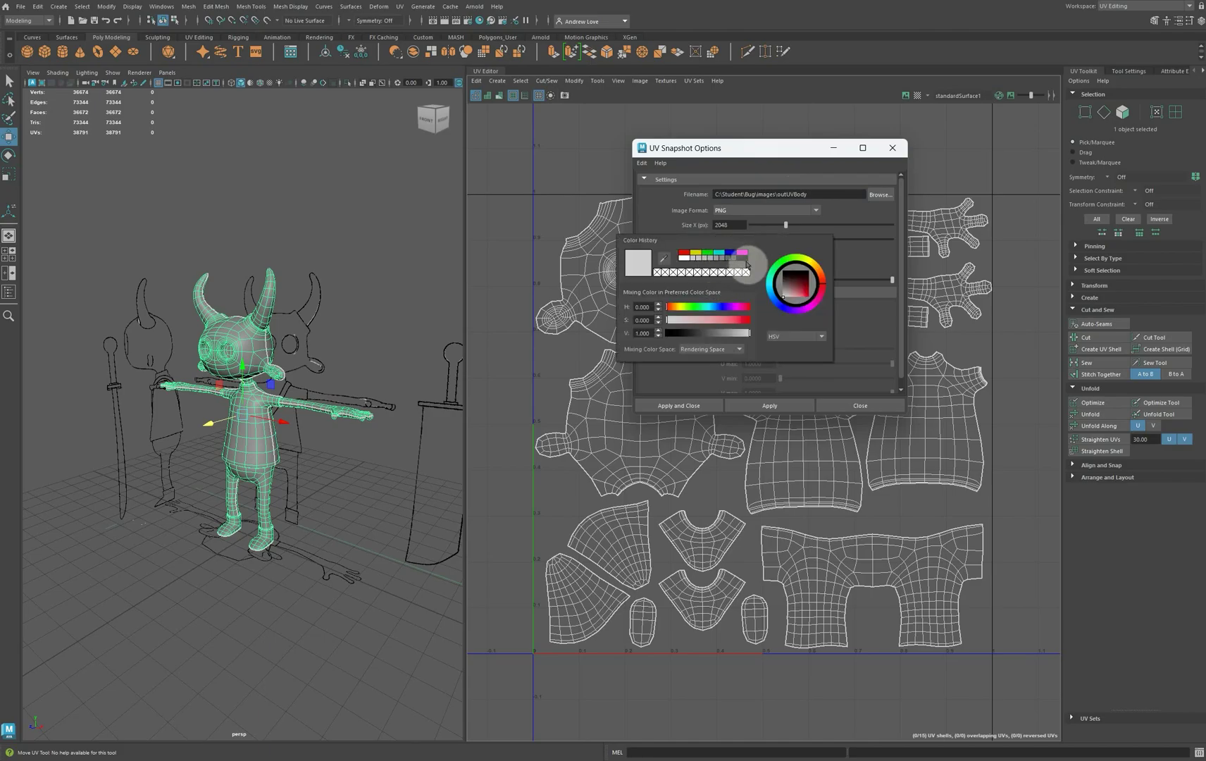
left_click(741, 259)
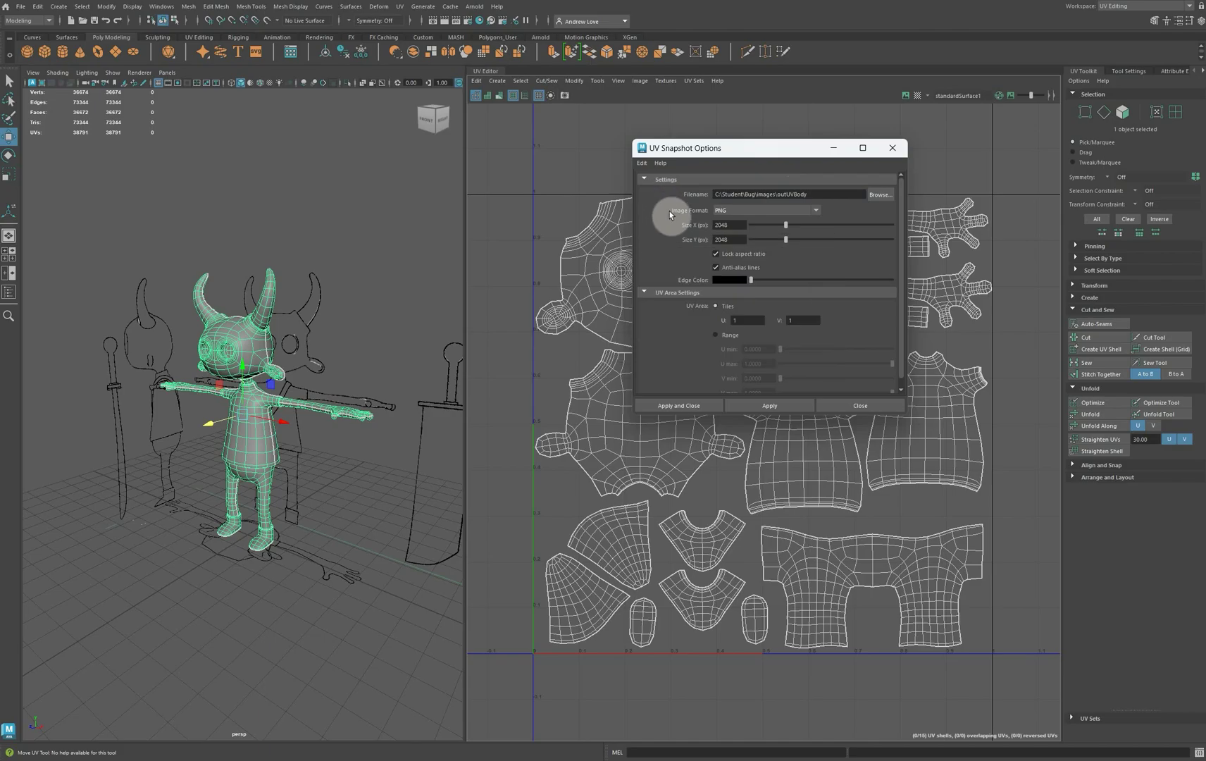
left_click(766, 407)
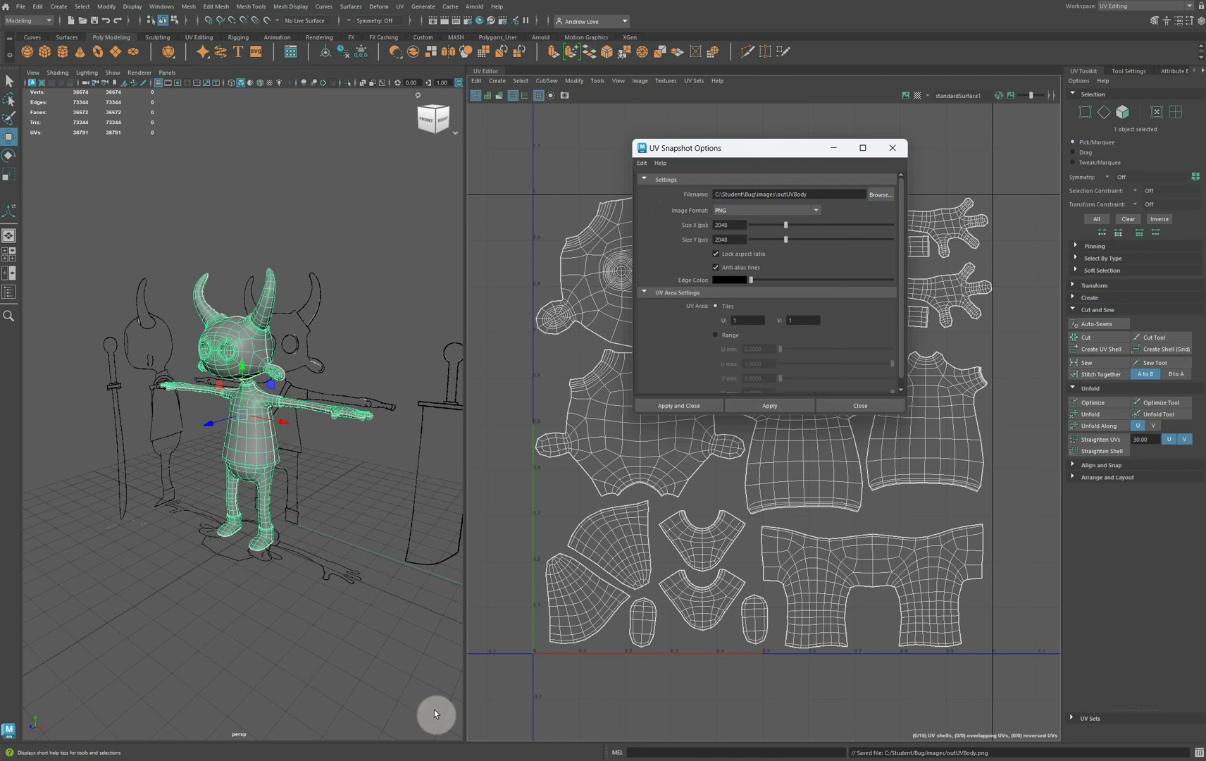
Switch to File Explorer and open the Bug project's images folder.
mouse_move(354, 757)
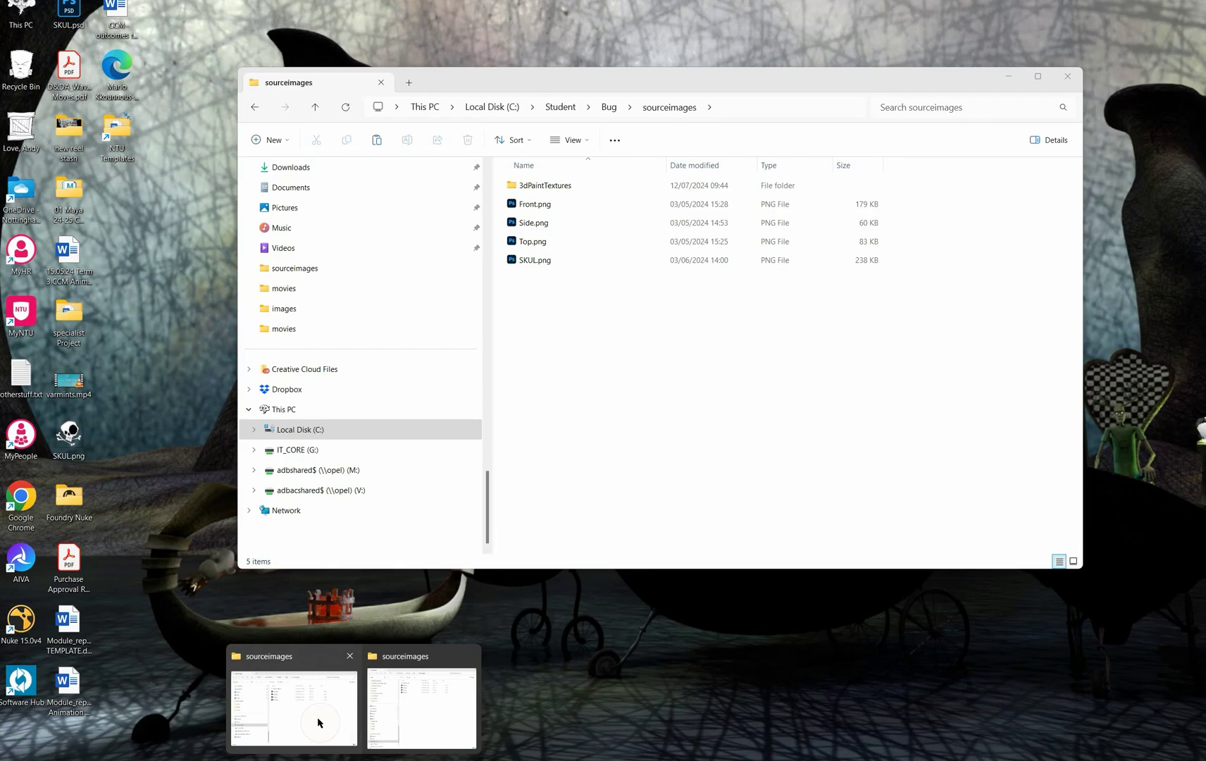
left_click(318, 723)
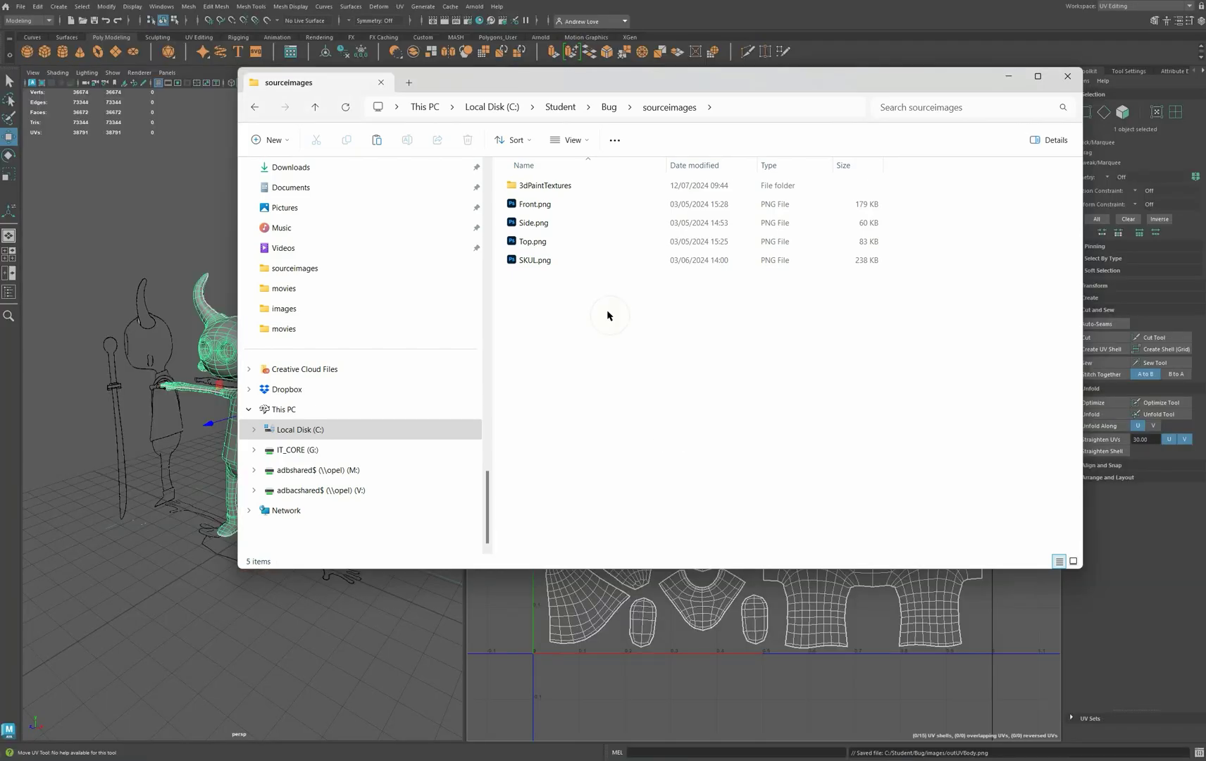
left_click(615, 111)
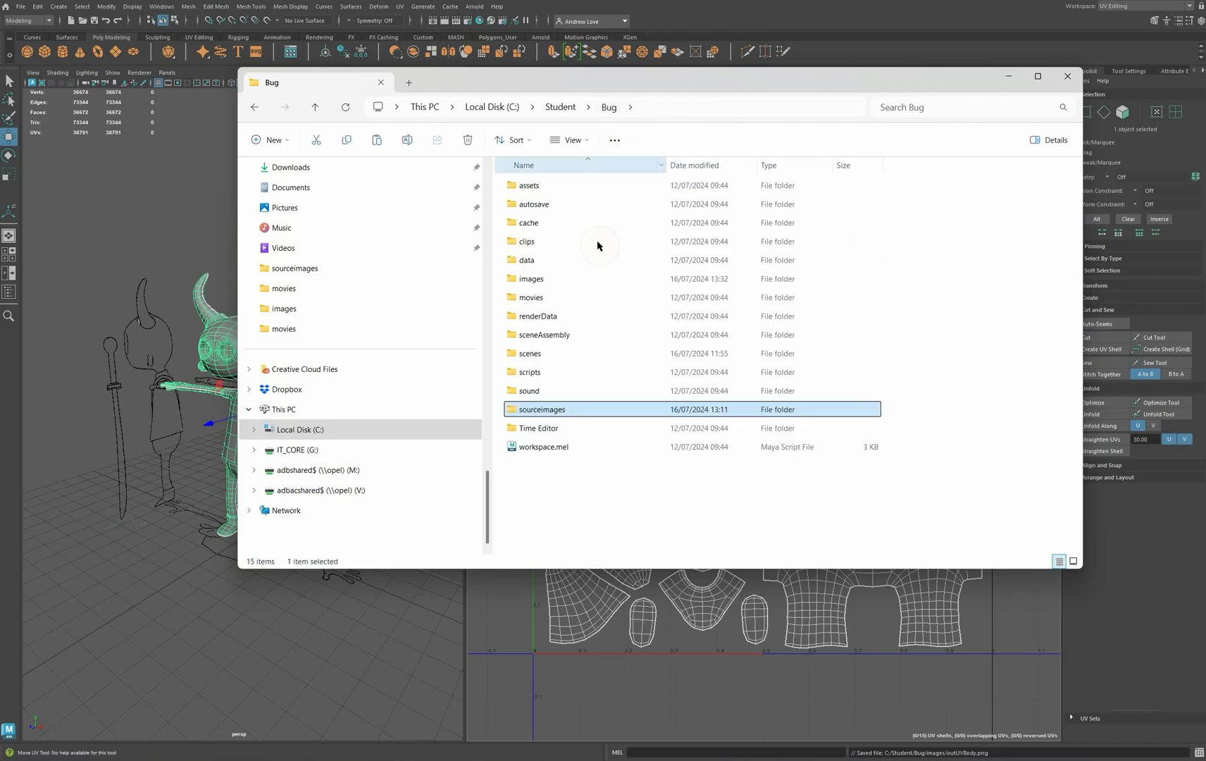
left_click(549, 280)
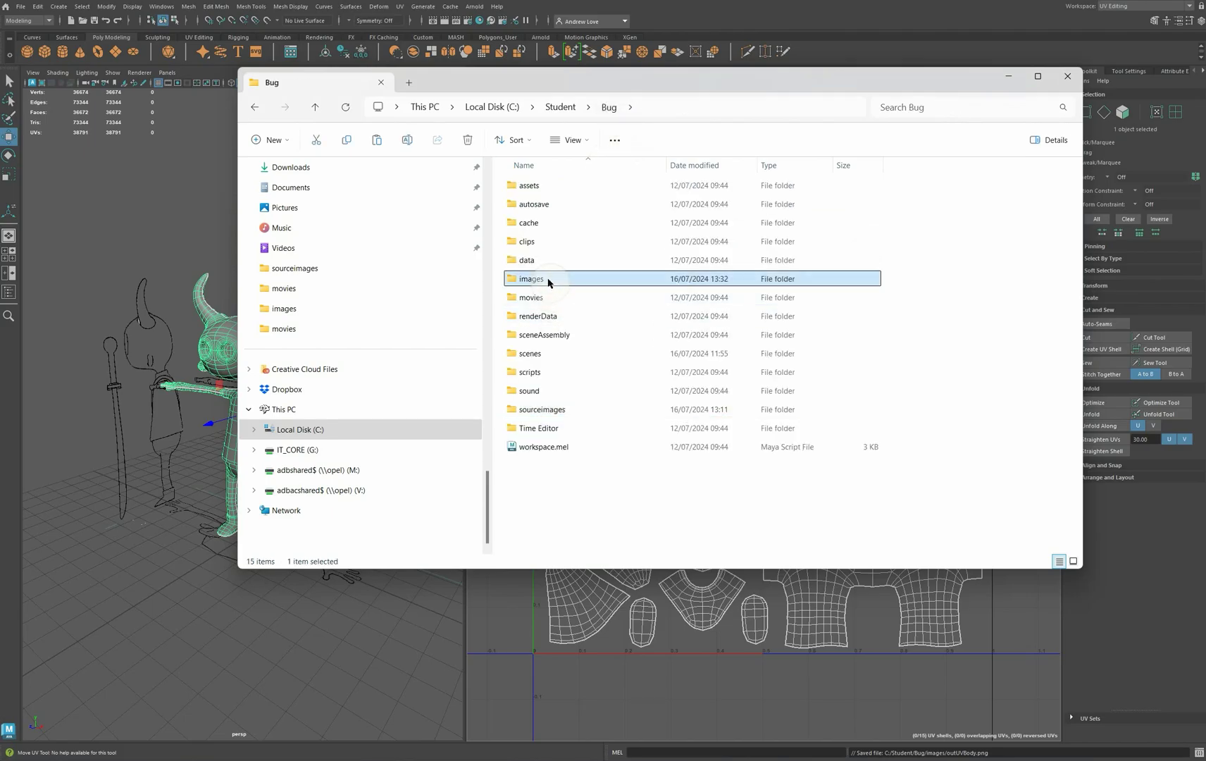
double_click(549, 281)
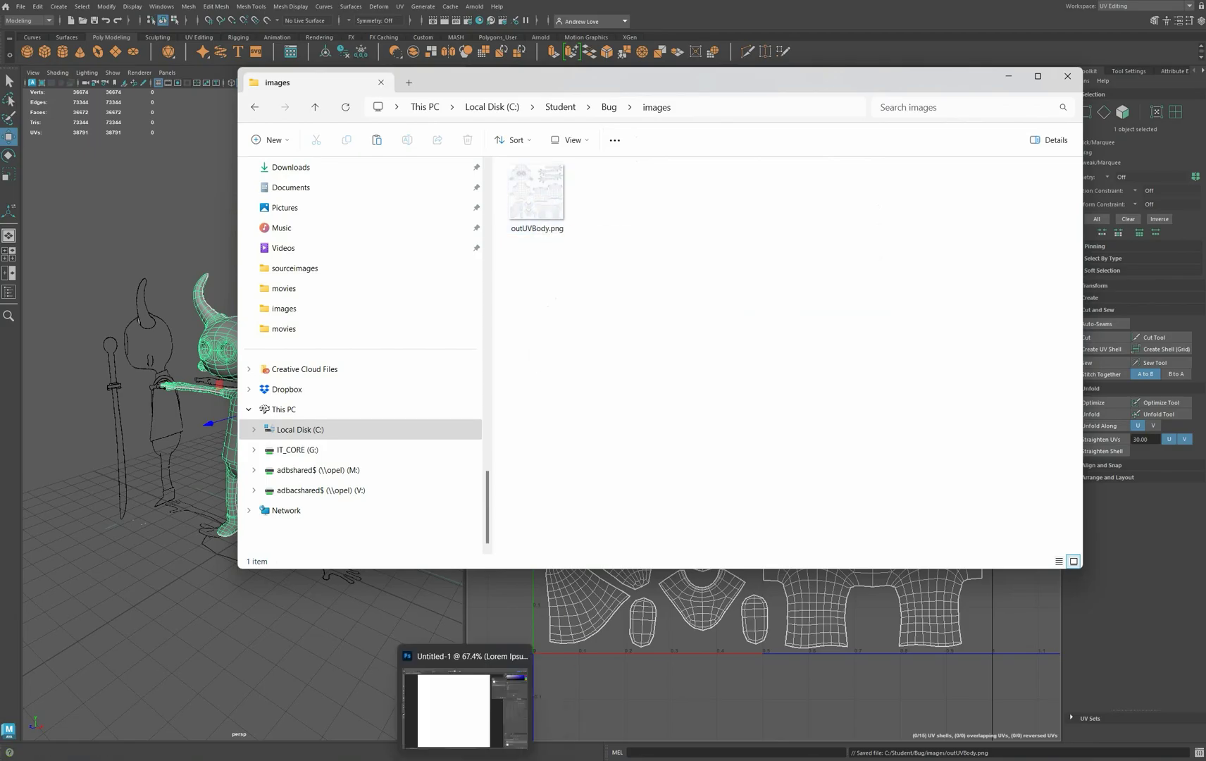
Switch to Photoshop and place outUVBody.png from the images folder into the Untitled-1 document at full canvas size.
left_click(479, 697)
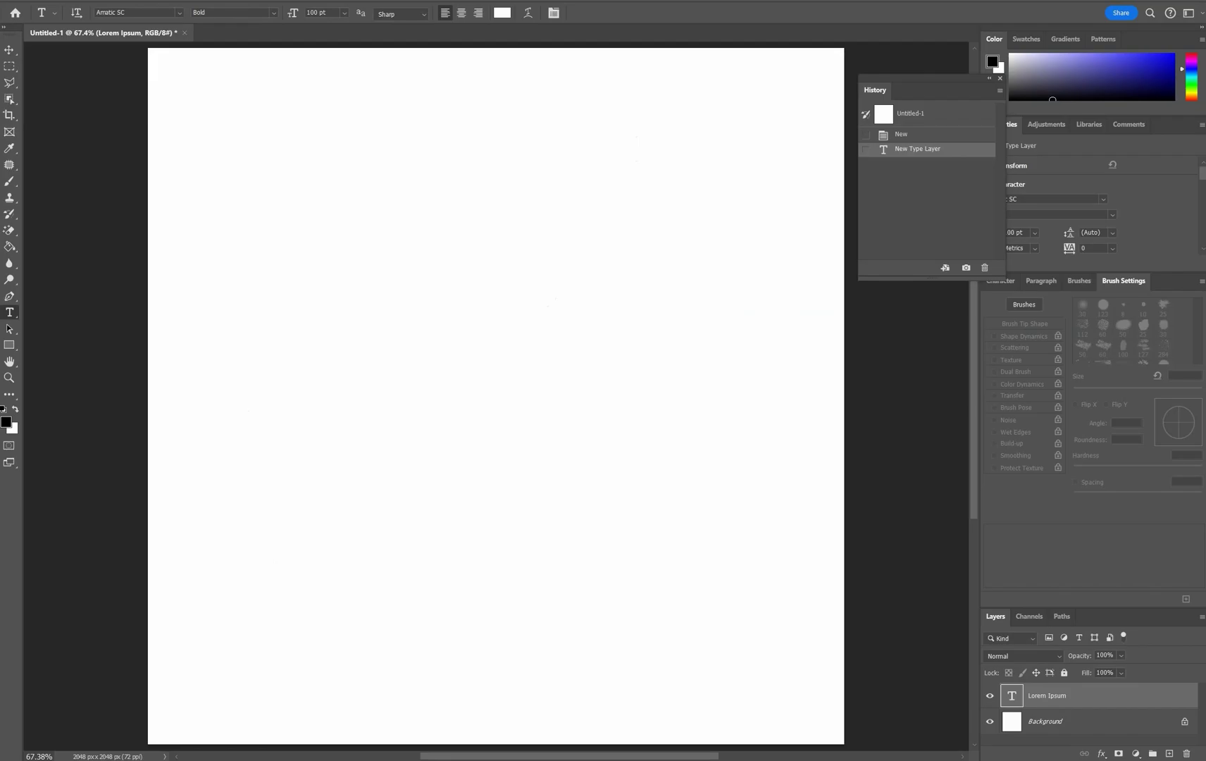
mouse_move(353, 755)
mouse_move(334, 735)
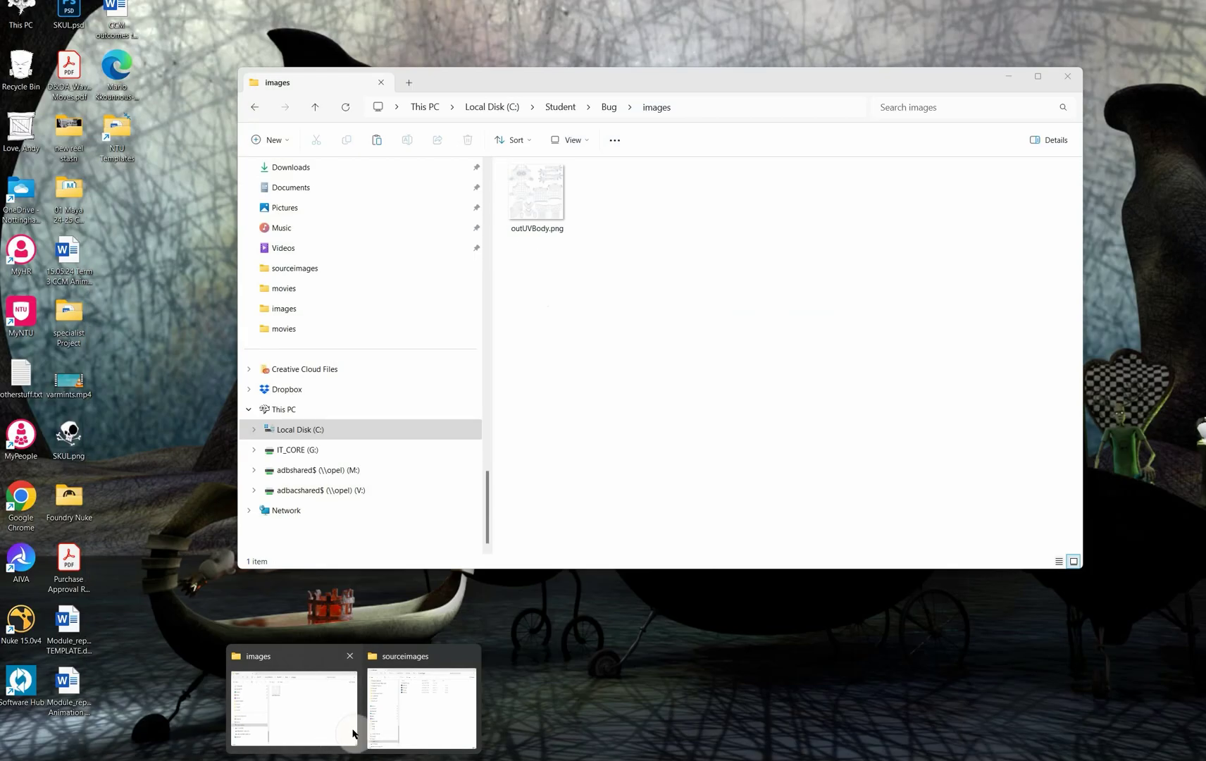
left_click(333, 730)
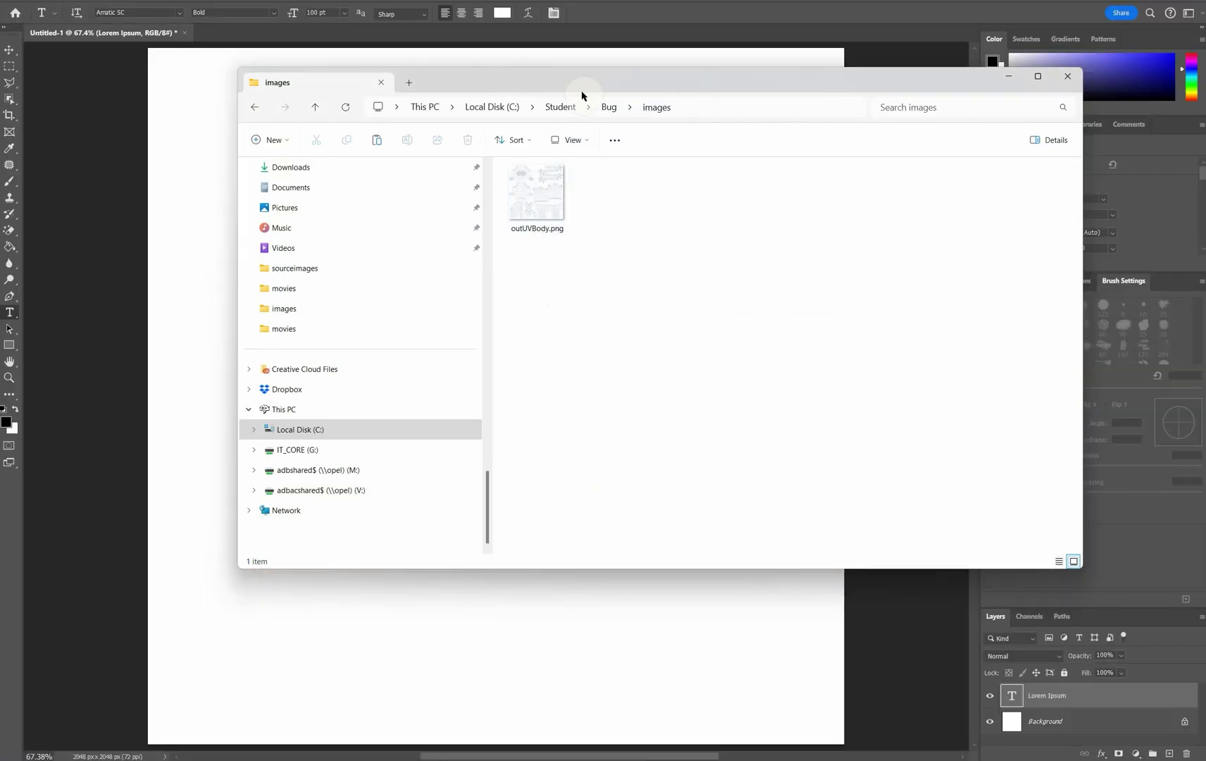
left_click_drag(585, 85, 633, 293)
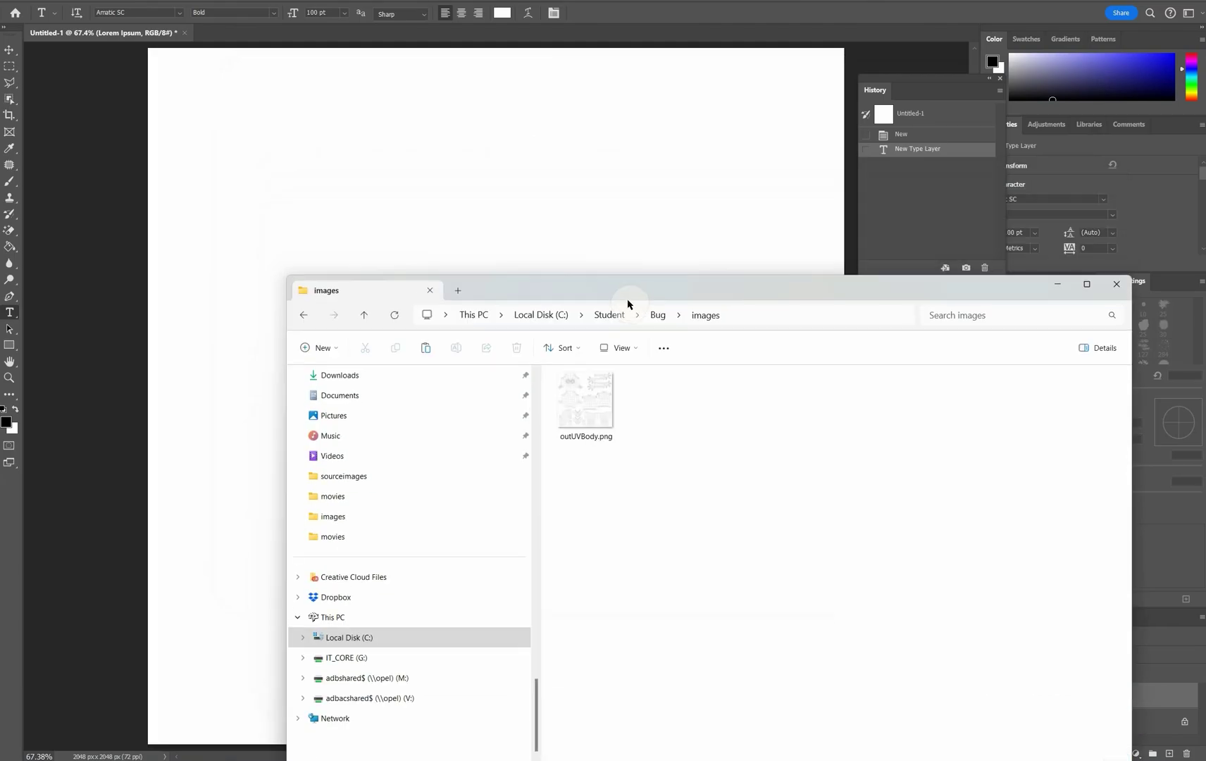
left_click(582, 416)
left_click_drag(456, 156, 458, 161)
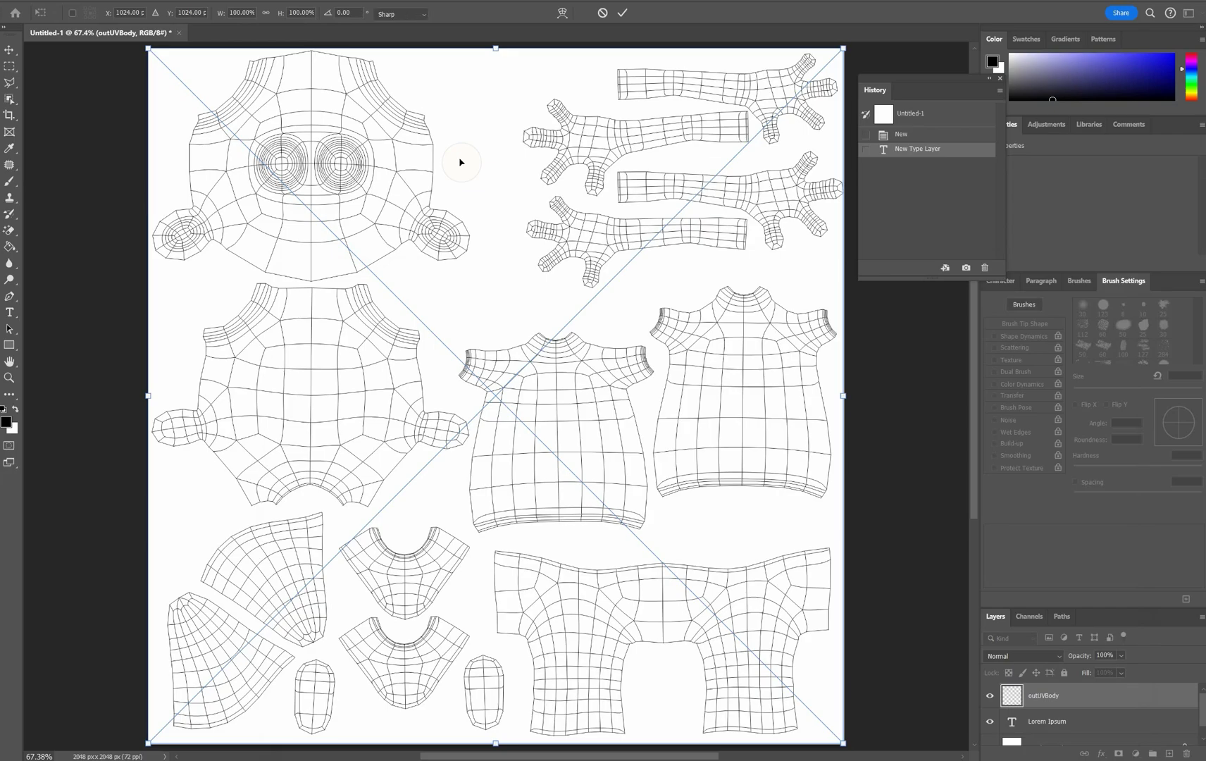
key("Return")
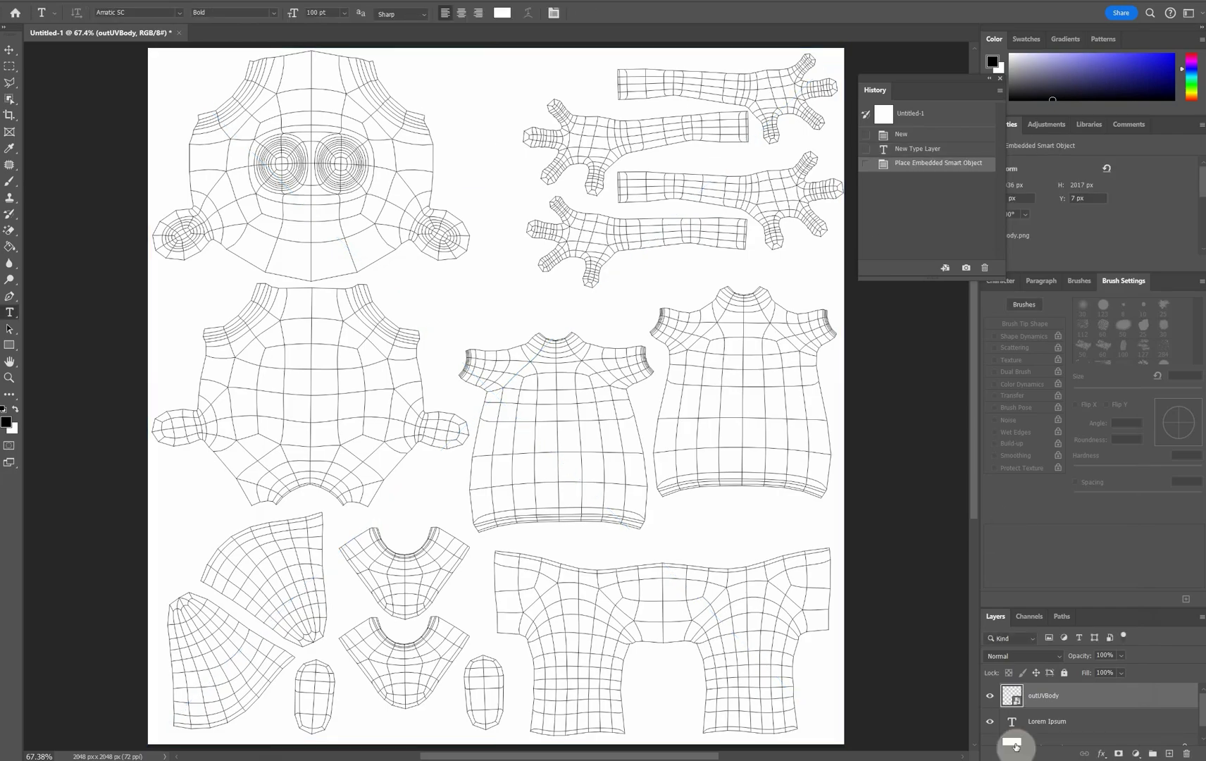
Delete the Lorem Ipsum text layer and toggle the outUVBody layer's visibility off and back on.
scroll(1112, 705, "down", 1)
left_click(1113, 712)
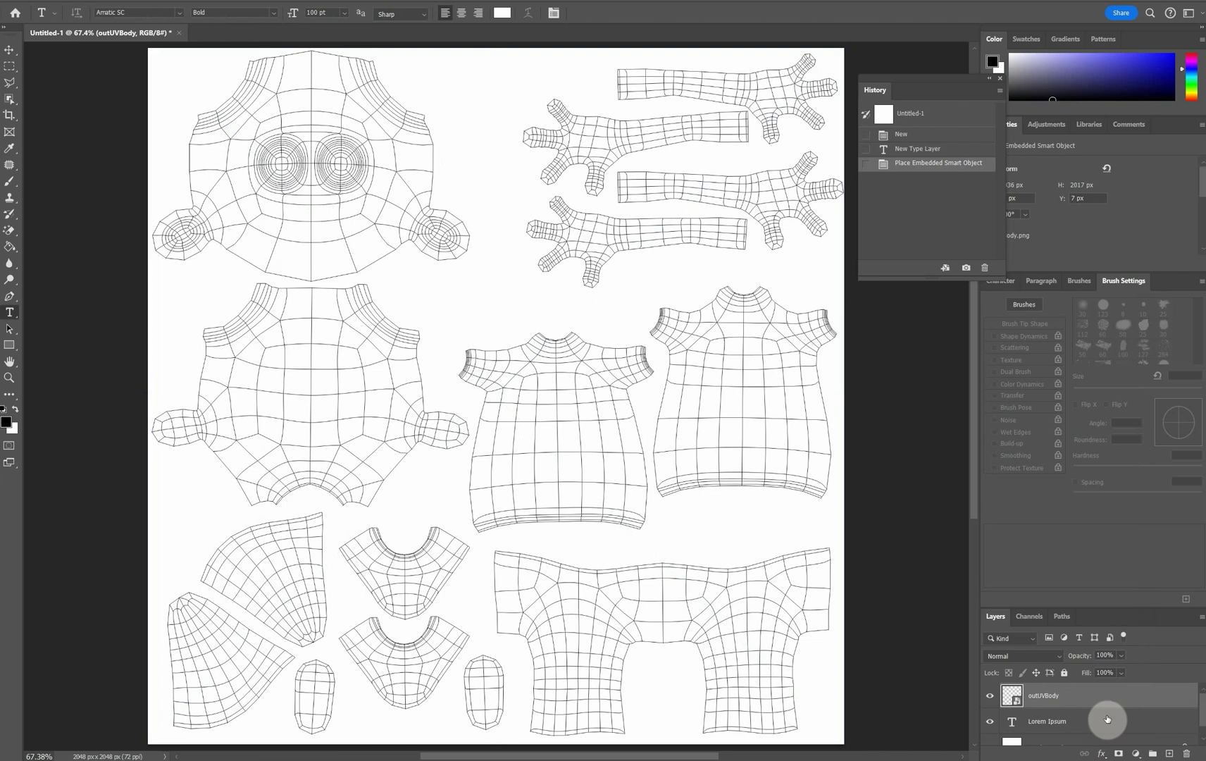
scroll(1109, 724, "up", 1)
left_click(1188, 754)
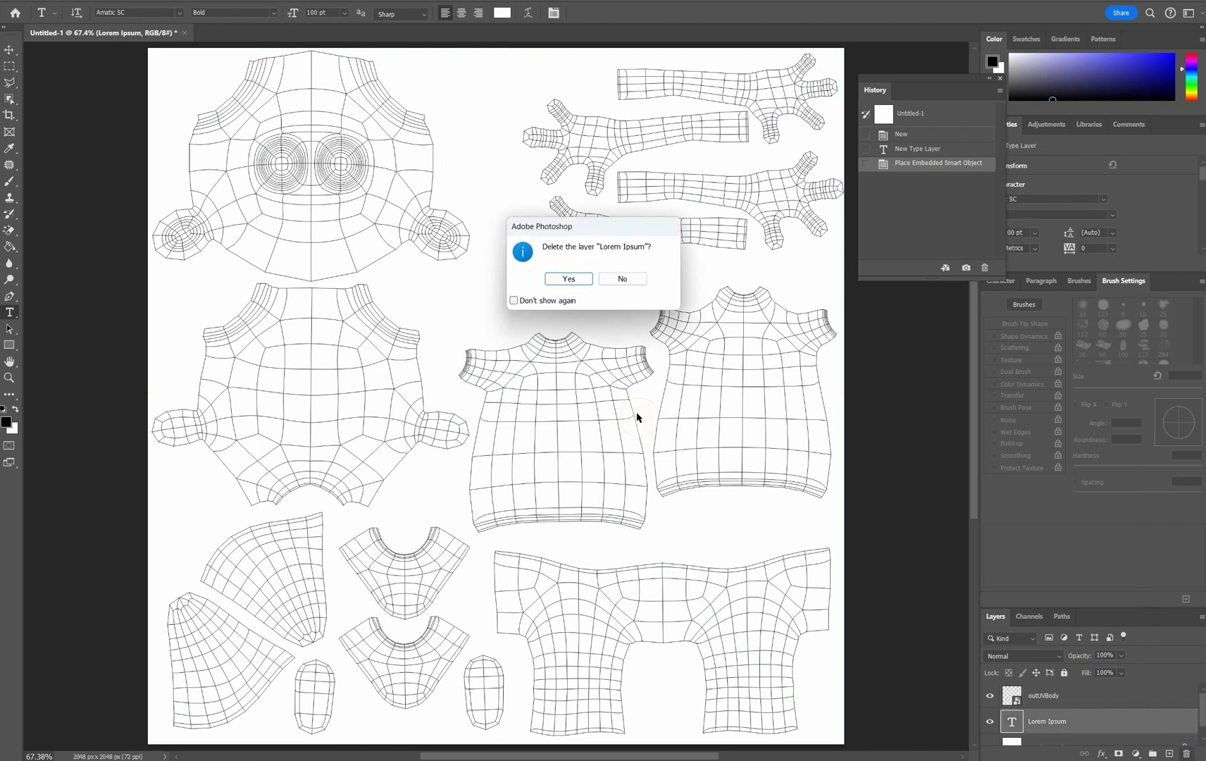
left_click(567, 280)
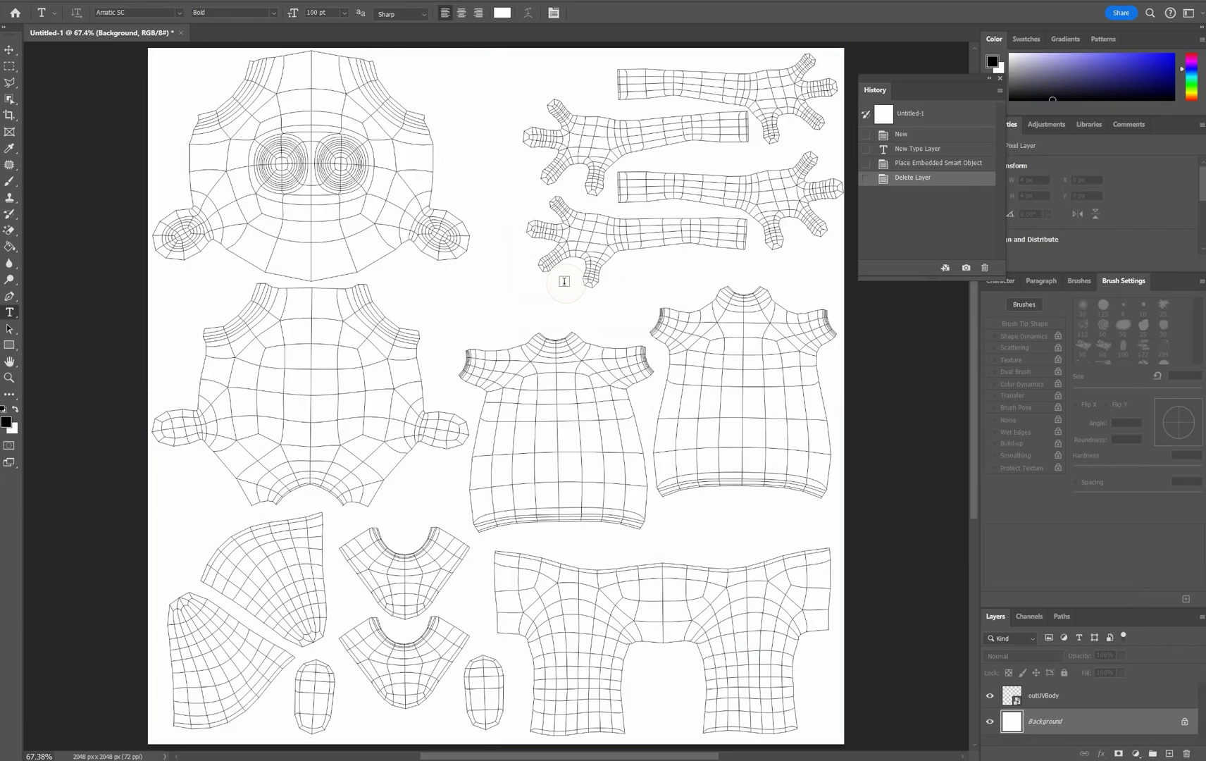
left_click(991, 696)
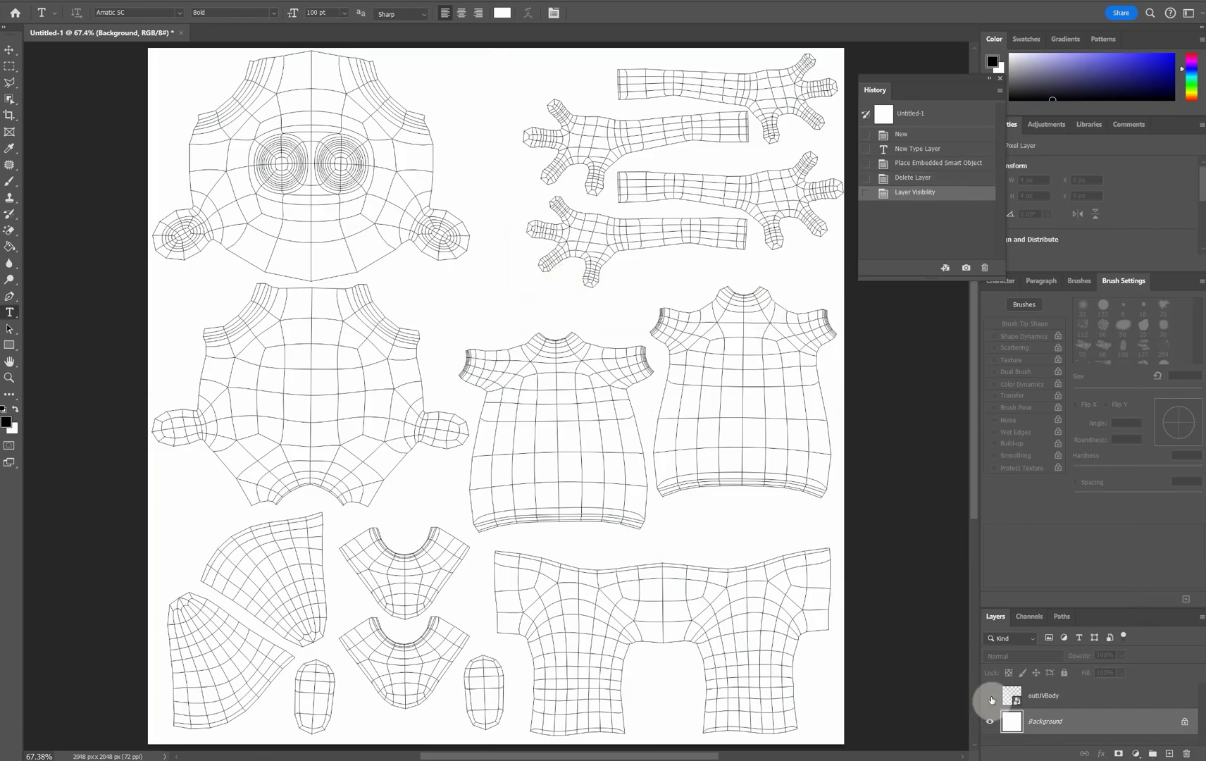
left_click(991, 698)
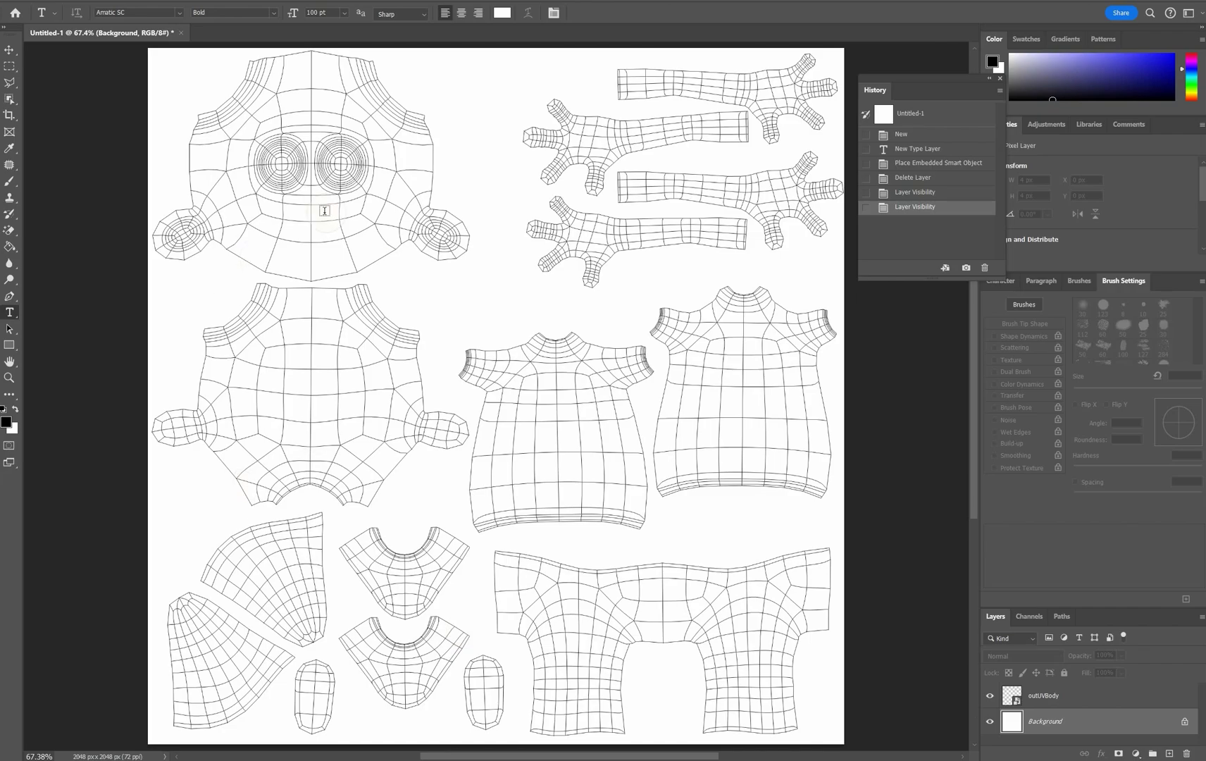
Convert the locked Background layer into a regular editable layer named Layer 0.
scroll(332, 317, "up", 2, "alt")
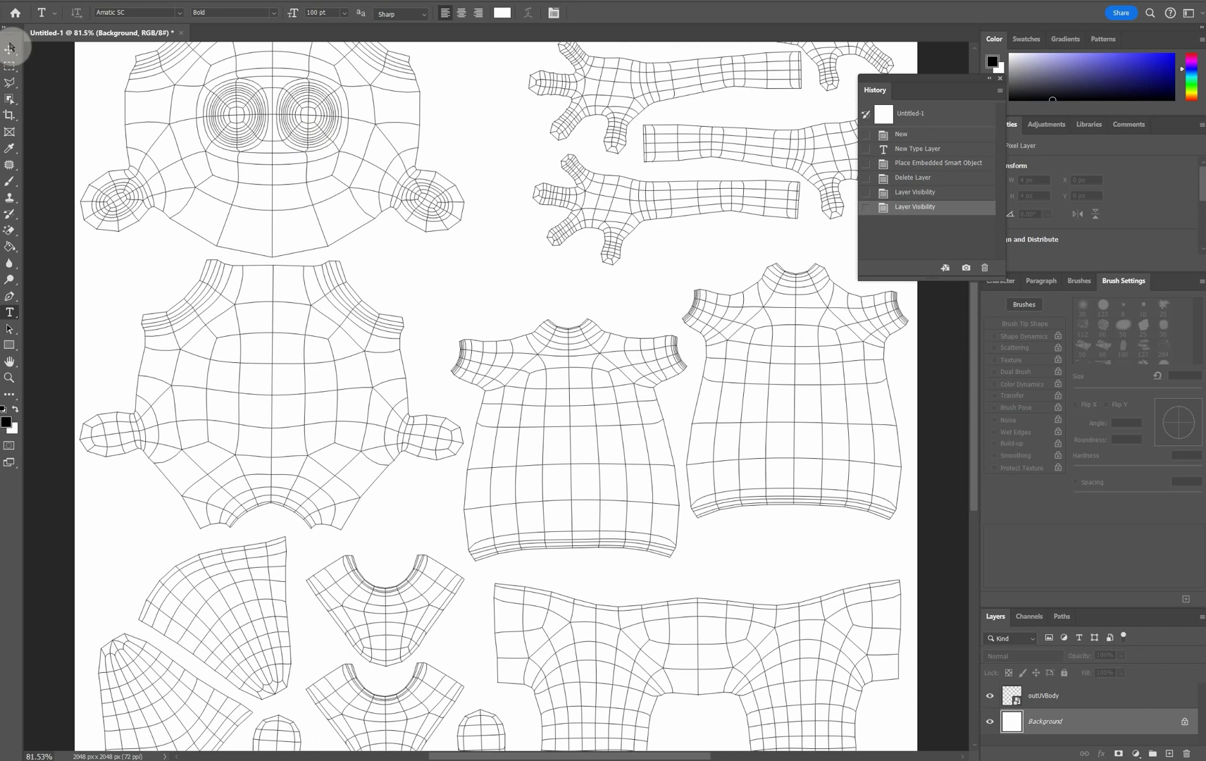
left_click(20, 145)
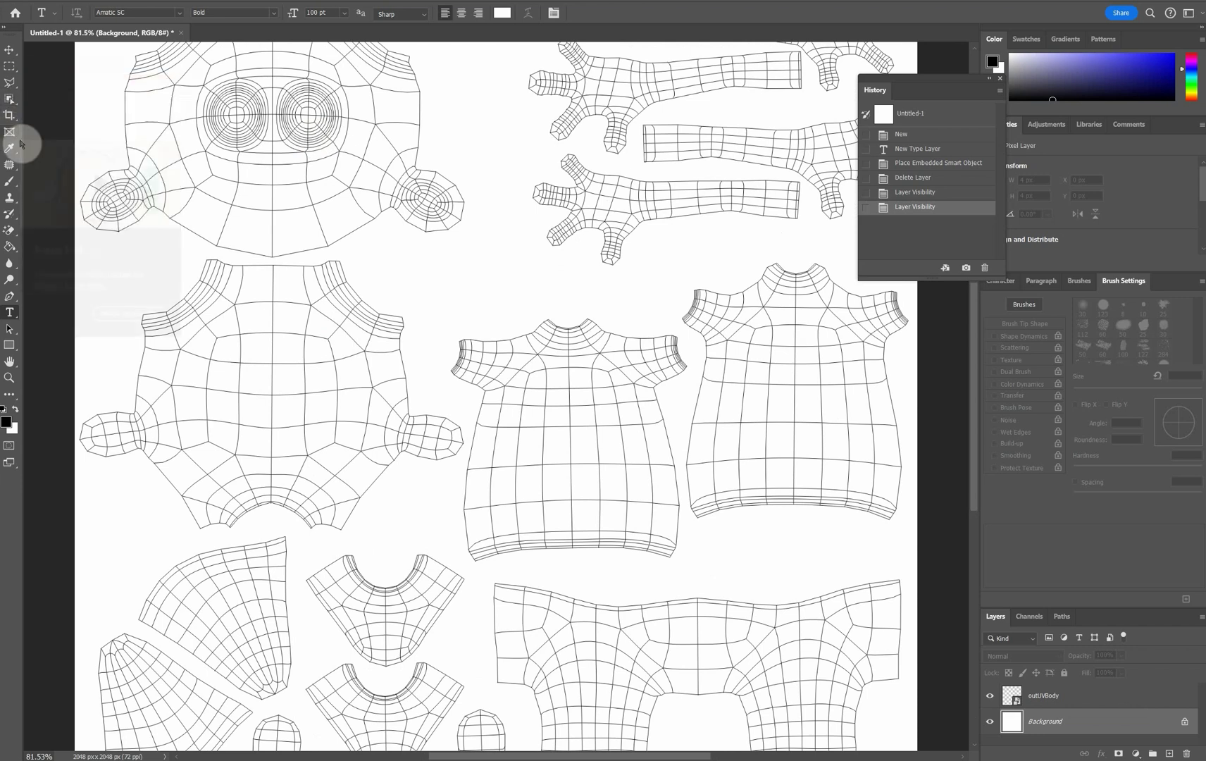
left_click(10, 81)
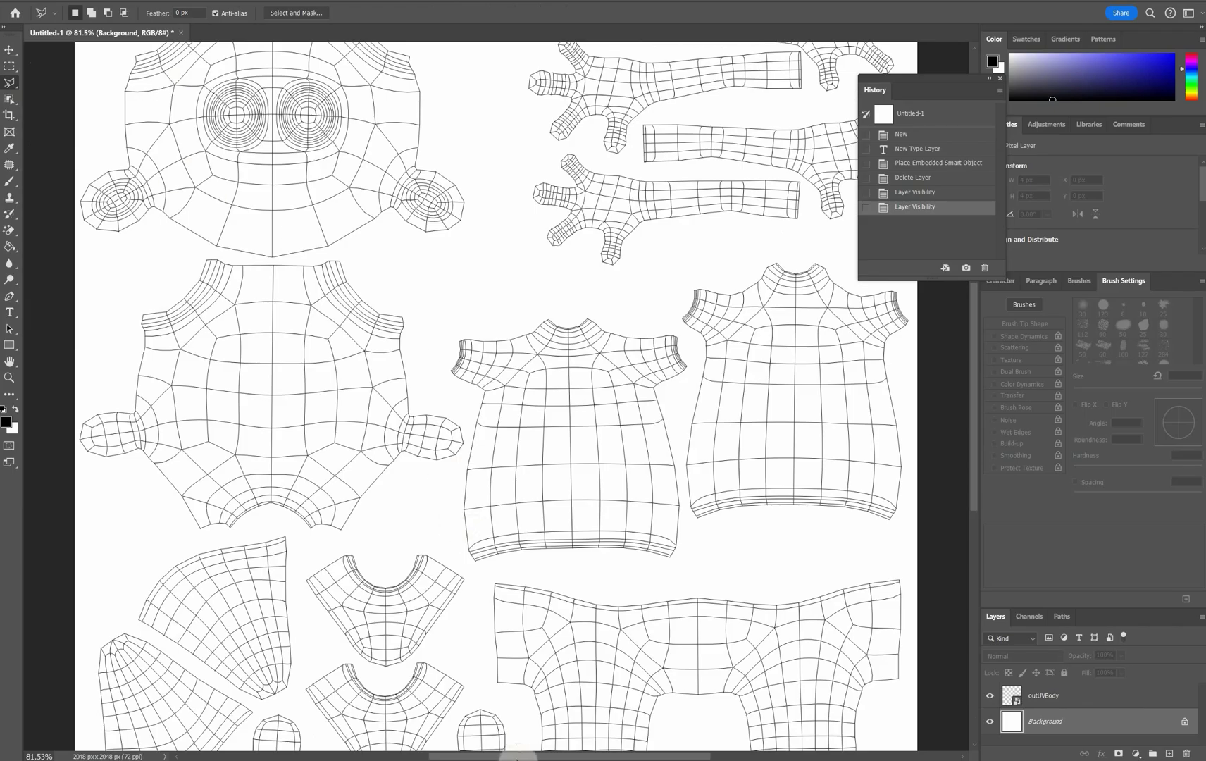
left_click_drag(506, 757, 454, 756)
left_click_drag(975, 370, 977, 315)
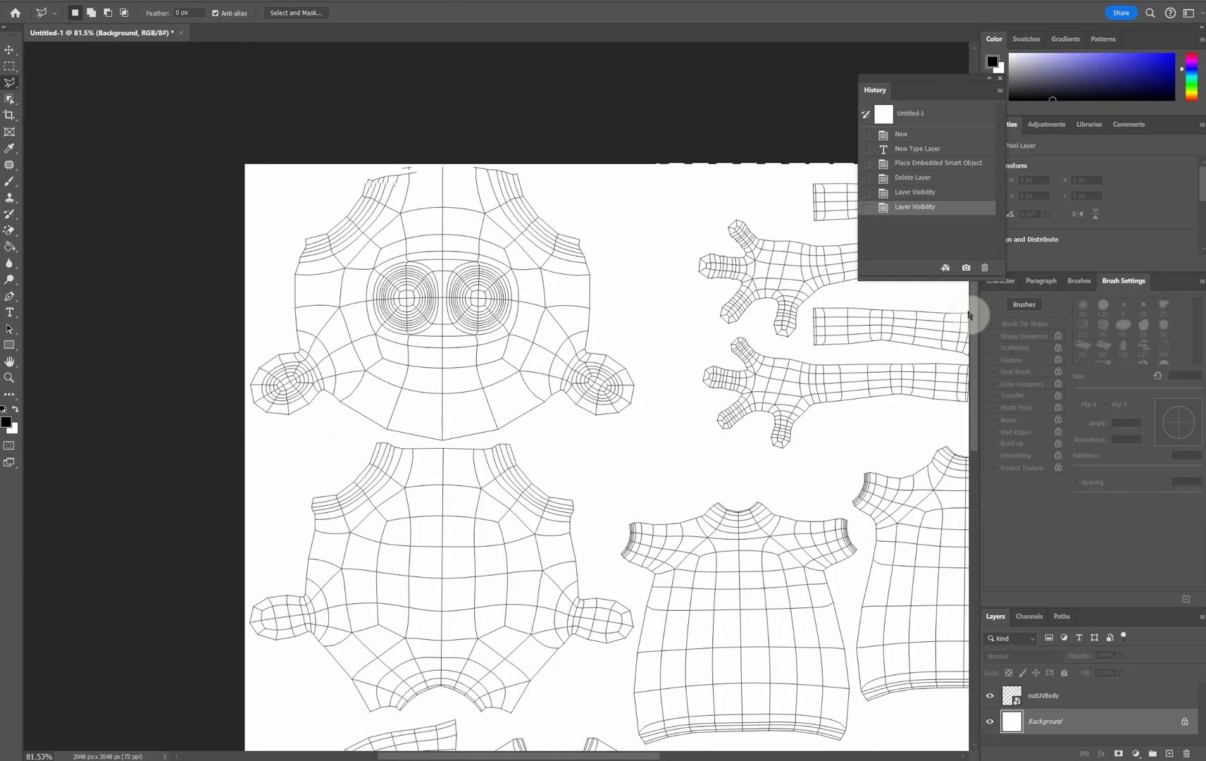
left_click_drag(976, 315, 976, 307)
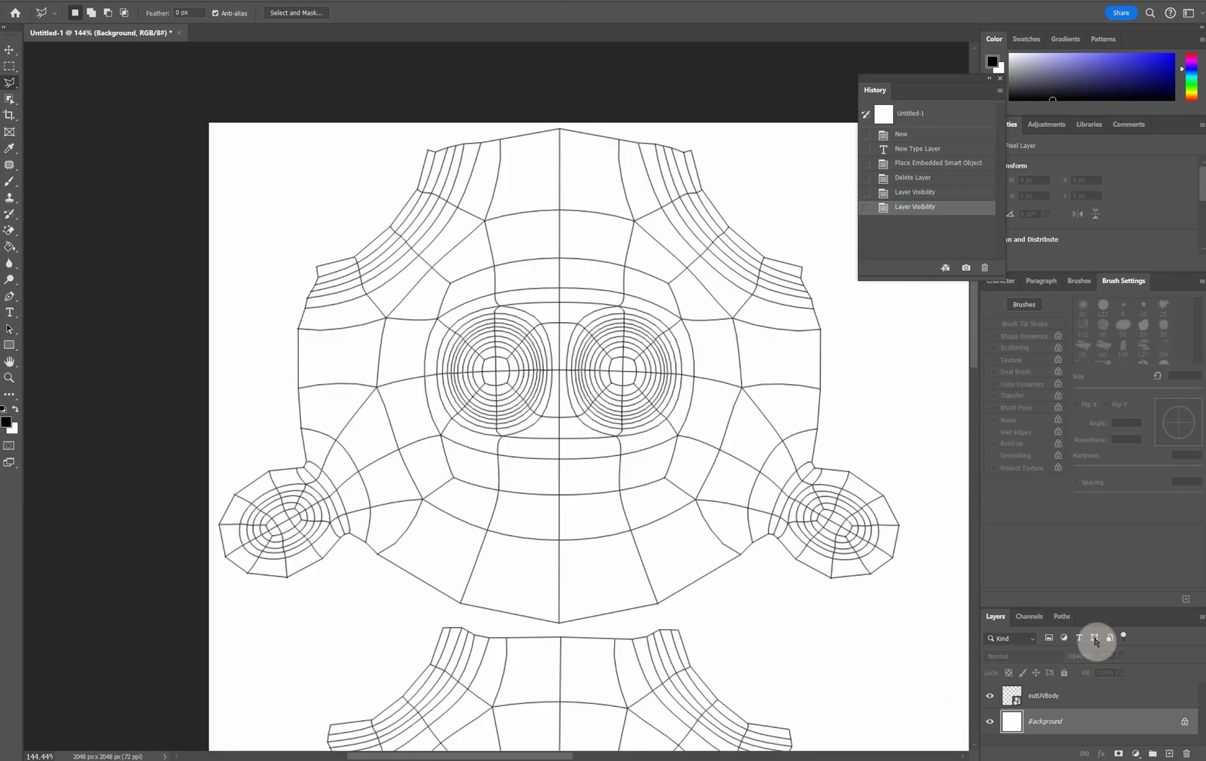
double_click(1094, 723)
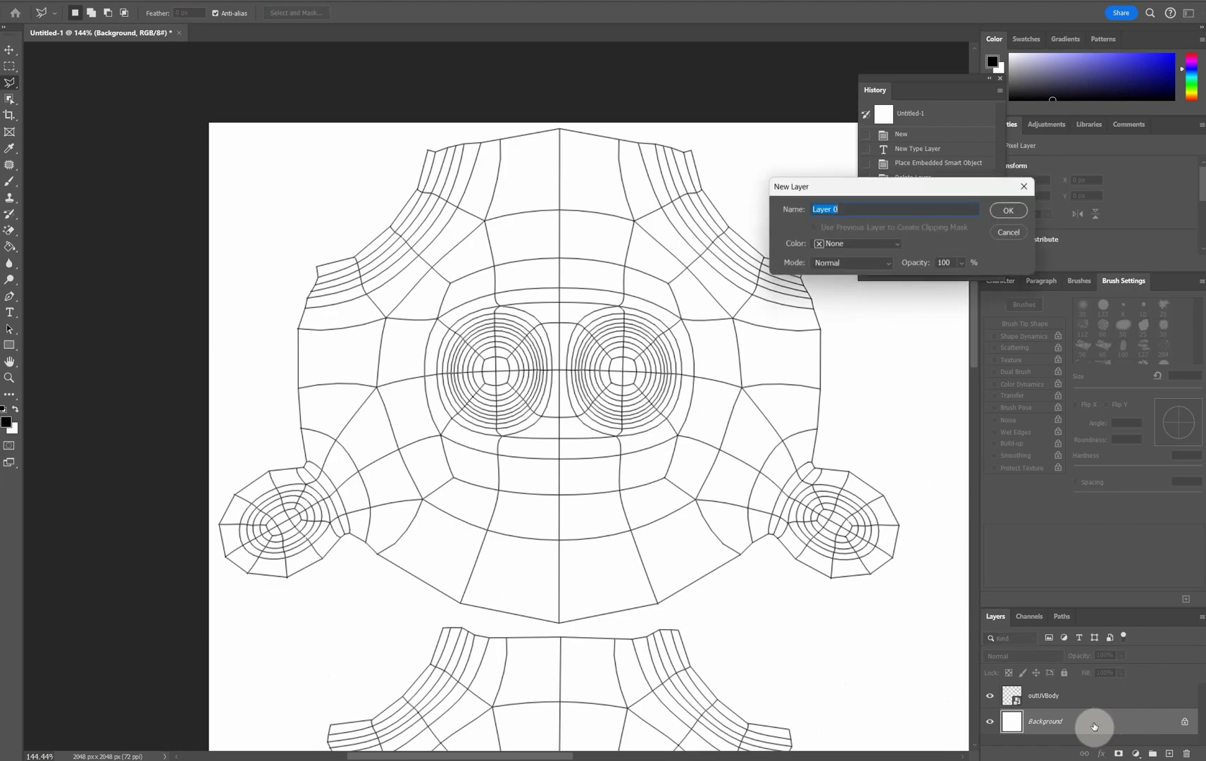
left_click(1007, 210)
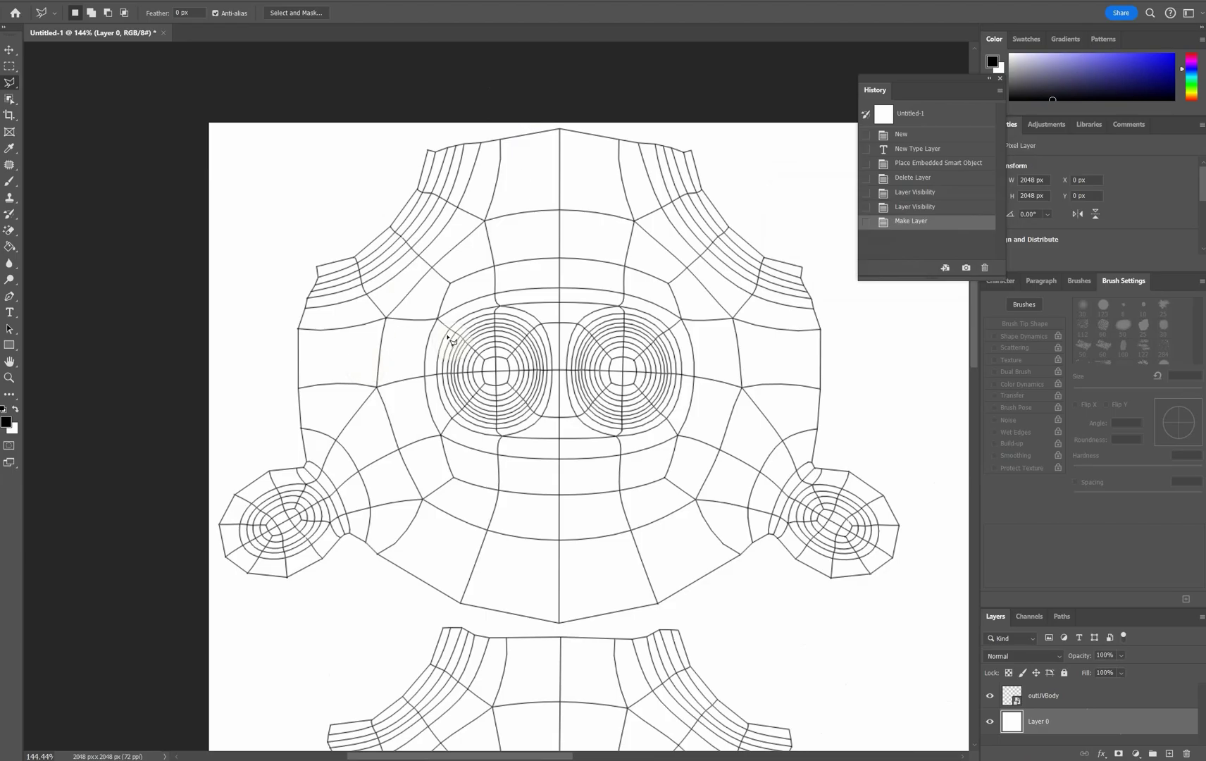
Draw an elliptical selection about 159 × 173 px and fit it over the left eye of the head's UV wireframe.
left_click(10, 67)
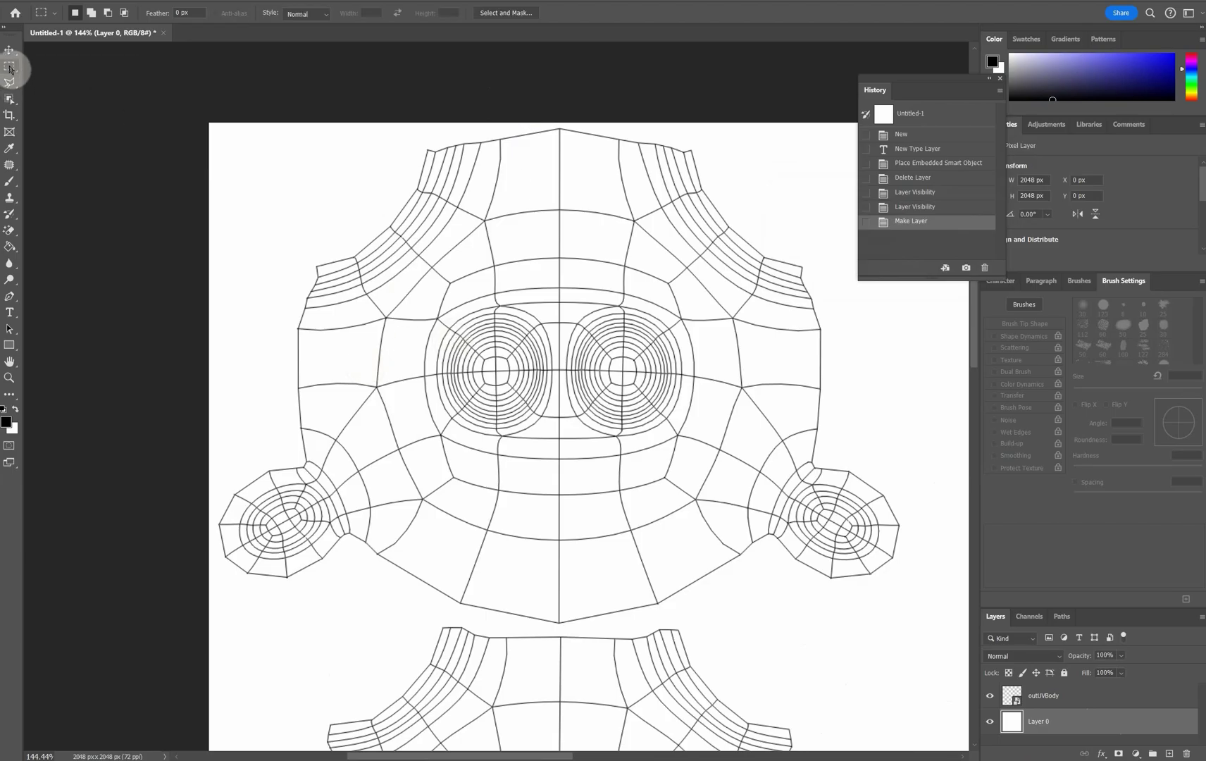
right_click(9, 68)
left_click(63, 79)
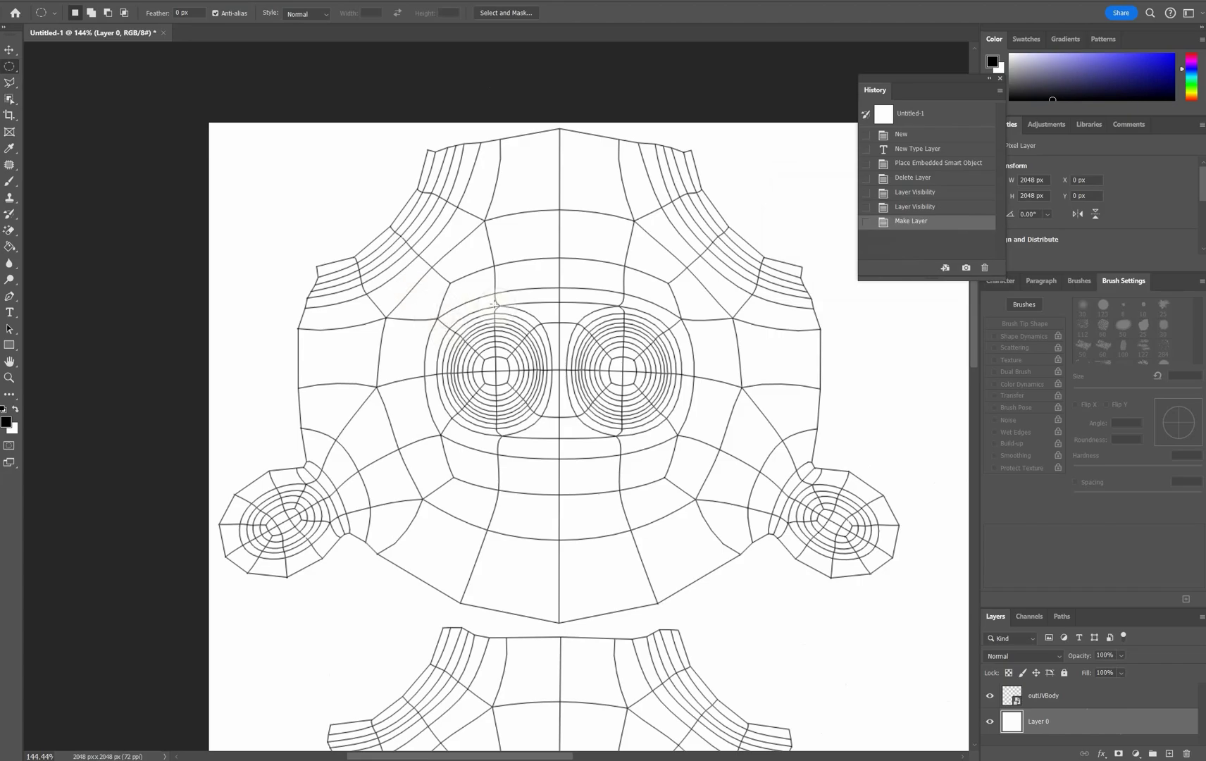
left_click_drag(427, 303, 539, 427)
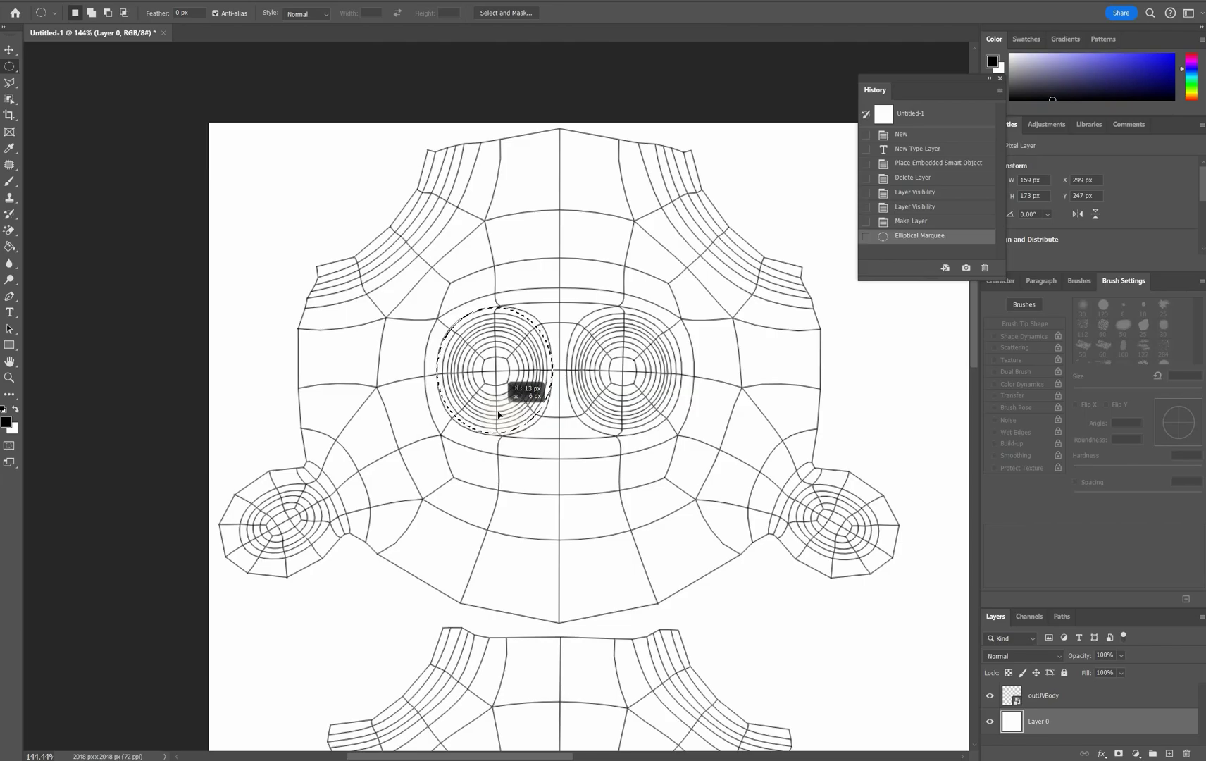
left_click_drag(500, 415, 501, 416)
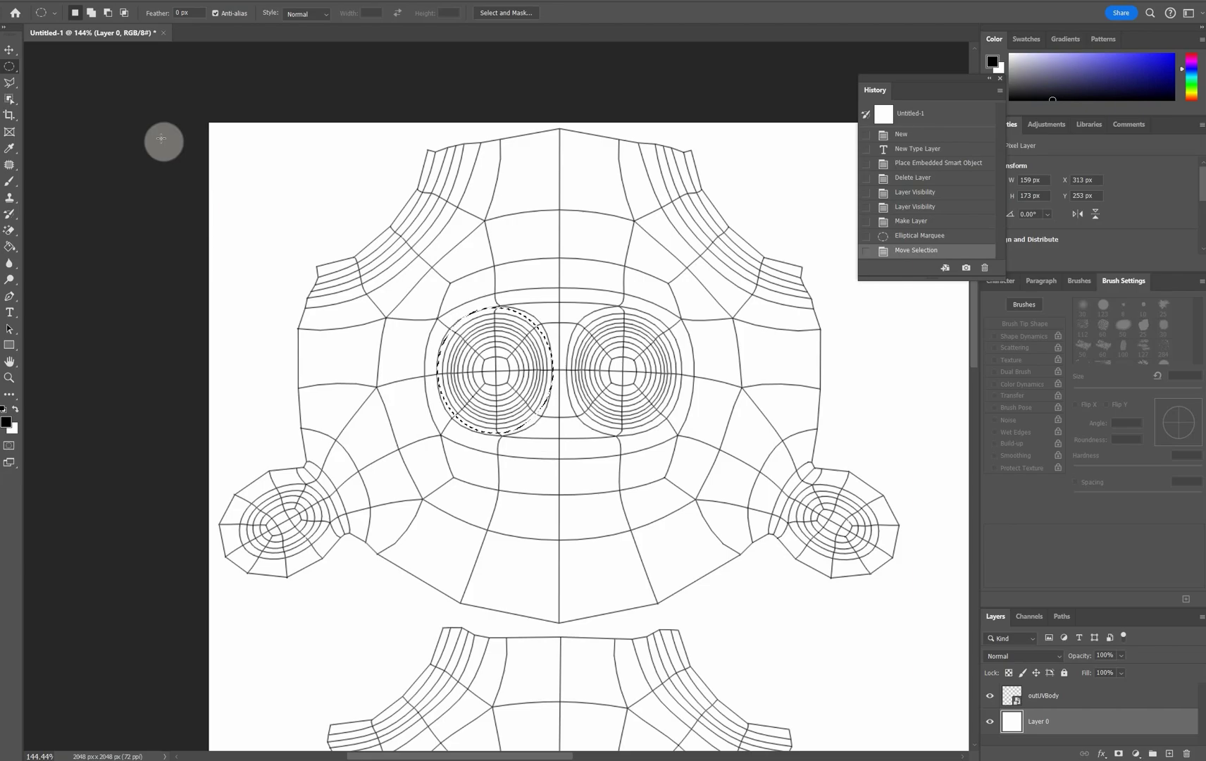
Set the foreground color to a medium purple with hue 256 and fill the left eye selection on Layer 0.
left_click(7, 423)
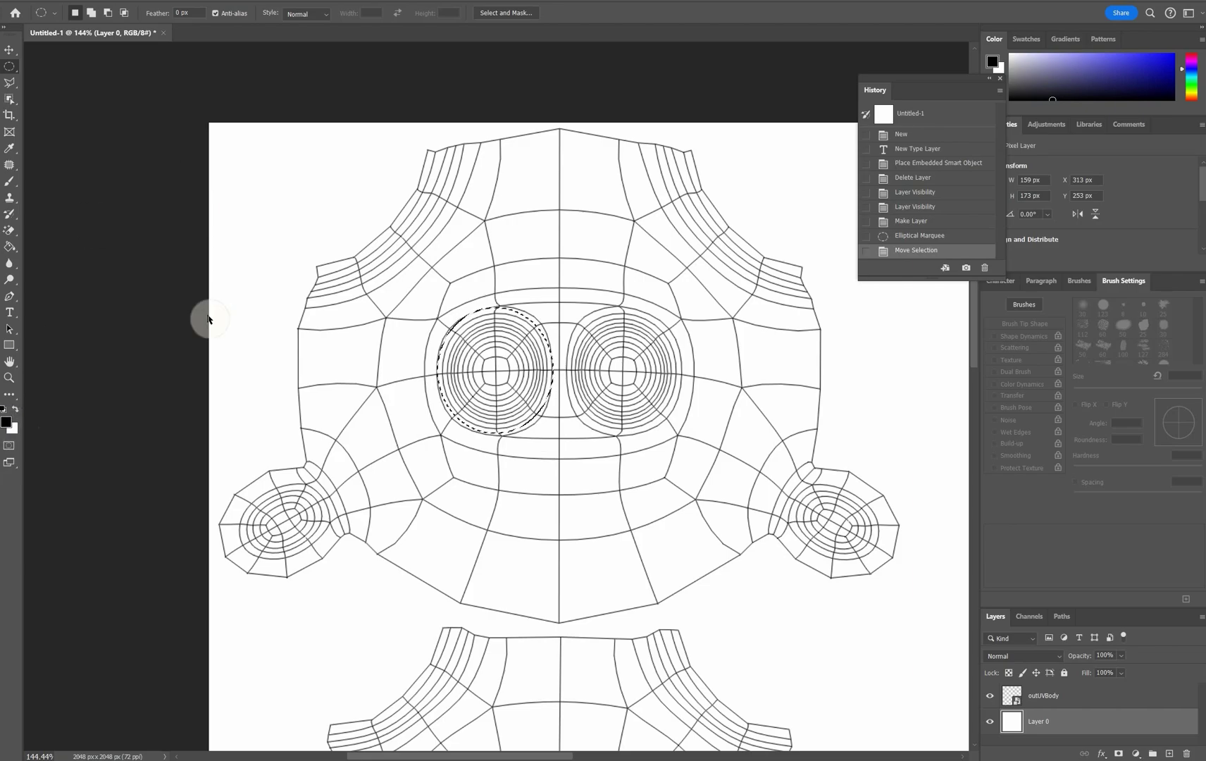
left_click(202, 315)
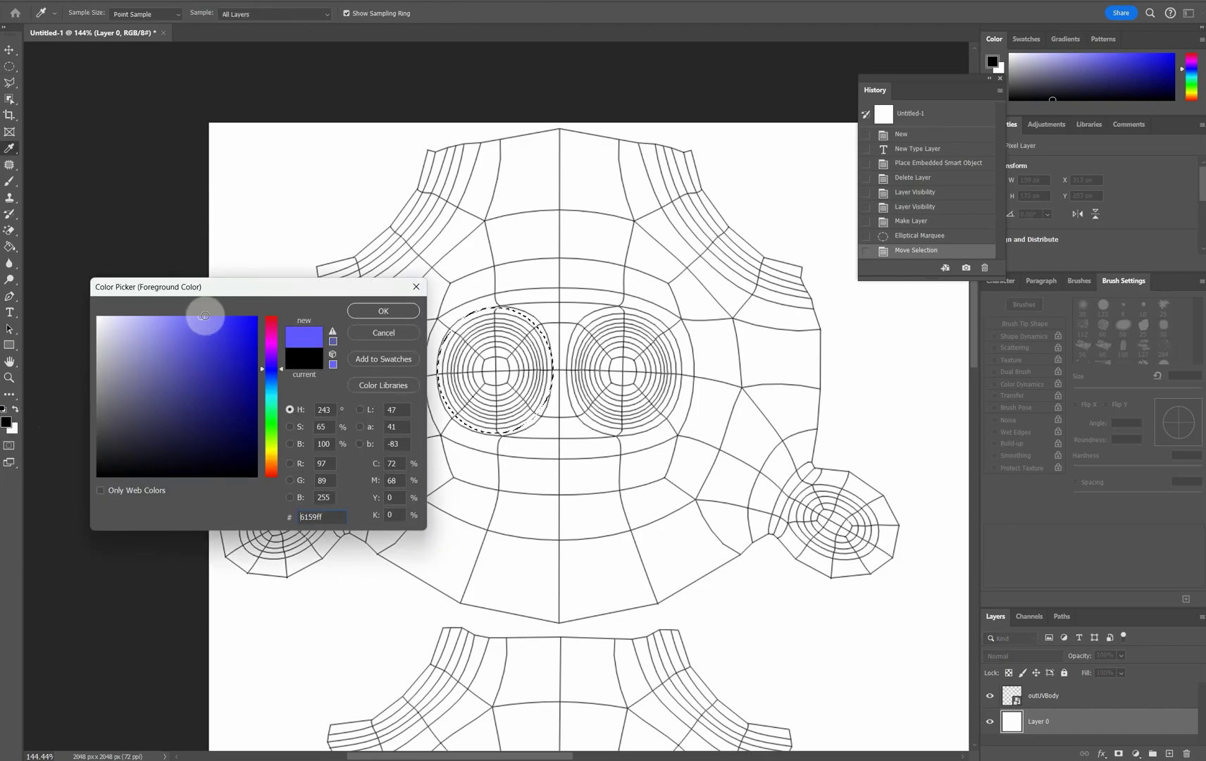
left_click(271, 363)
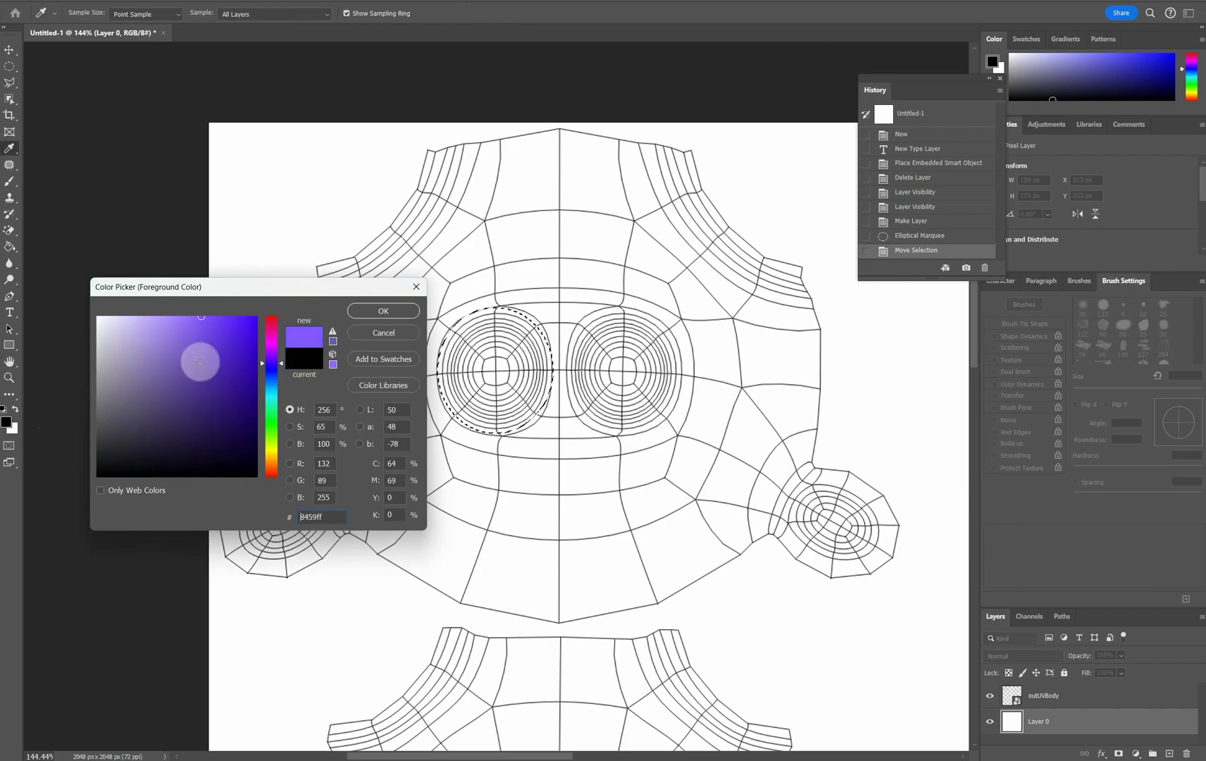
left_click(383, 311)
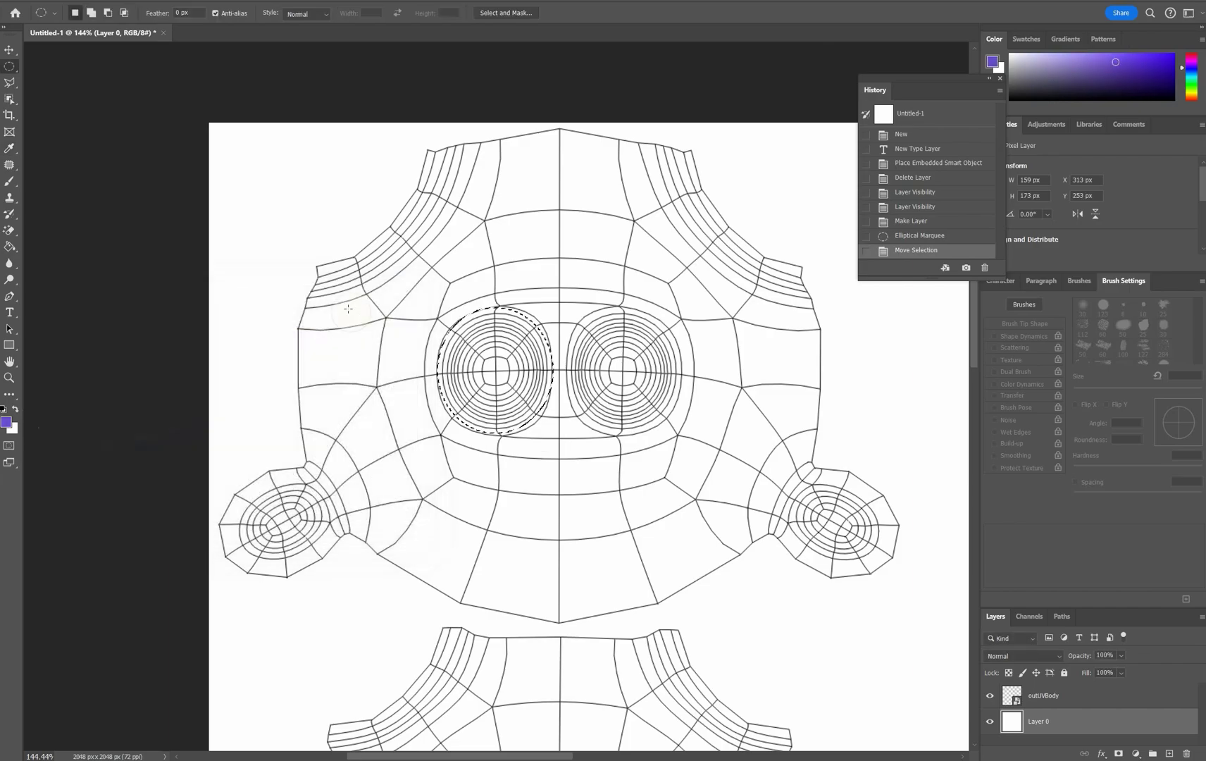
left_click(10, 246)
left_click(480, 347)
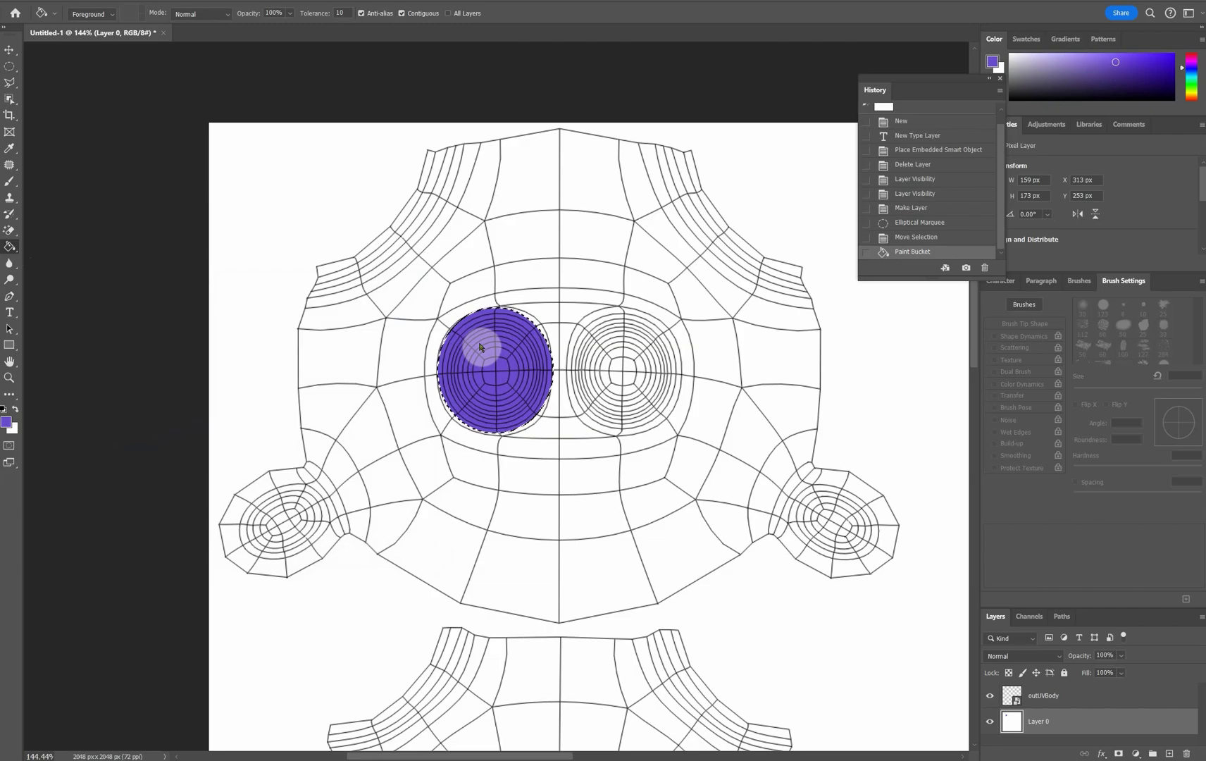
Nudge the elliptical selection outline horizontally to X 490 px so that it surrounds the right eye.
left_click(10, 66)
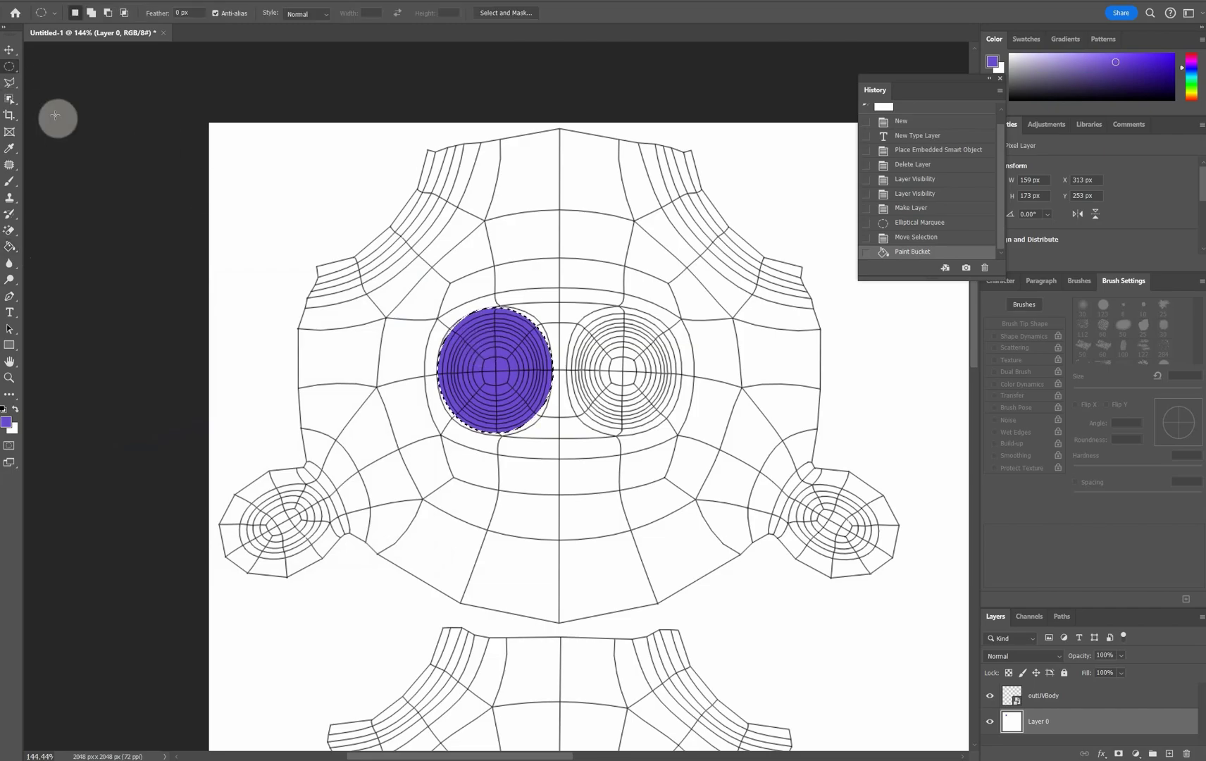
key("Right")
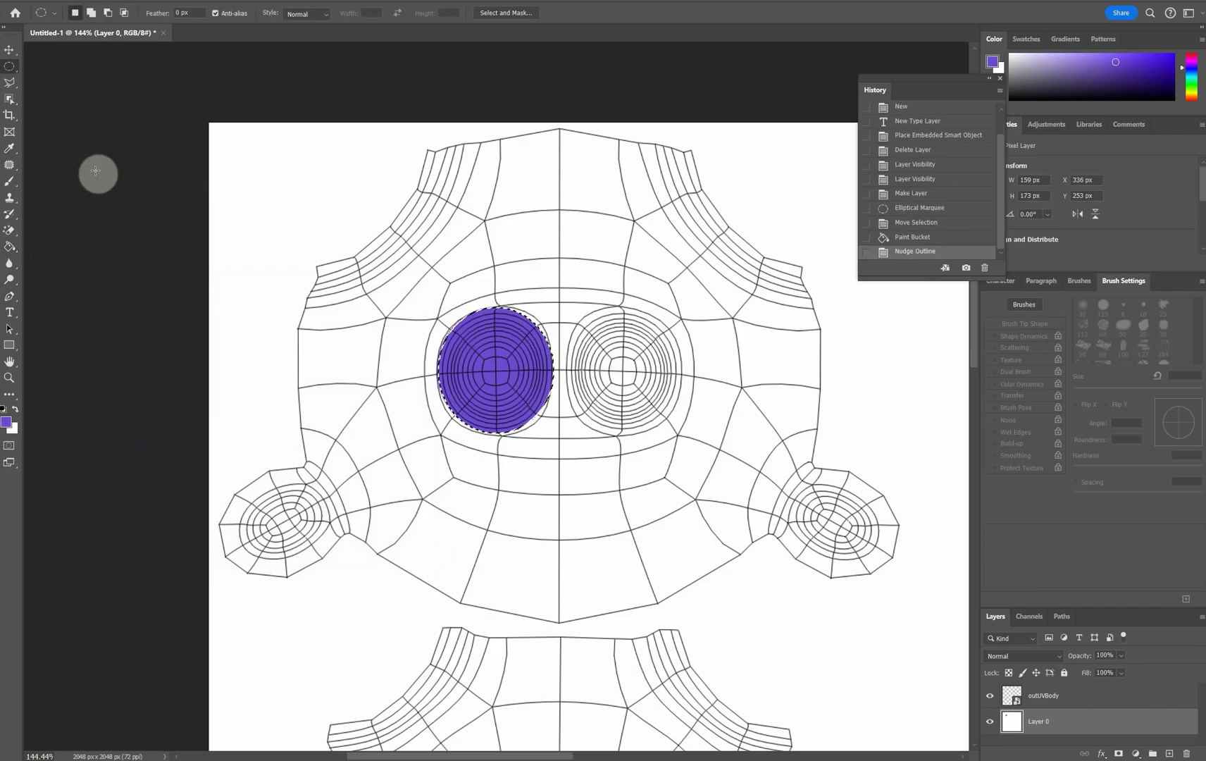
key("Right")
key("Right")
key("Right")
key("Right")
key("Right")
key("Right")
key("Right")
key("Right")
key("Right")
key("Right")
key("Right")
key("Right")
key("Right")
key("Right")
key("Right")
key("Right")
key("Right")
key("Right")
key("Right")
key("Right")
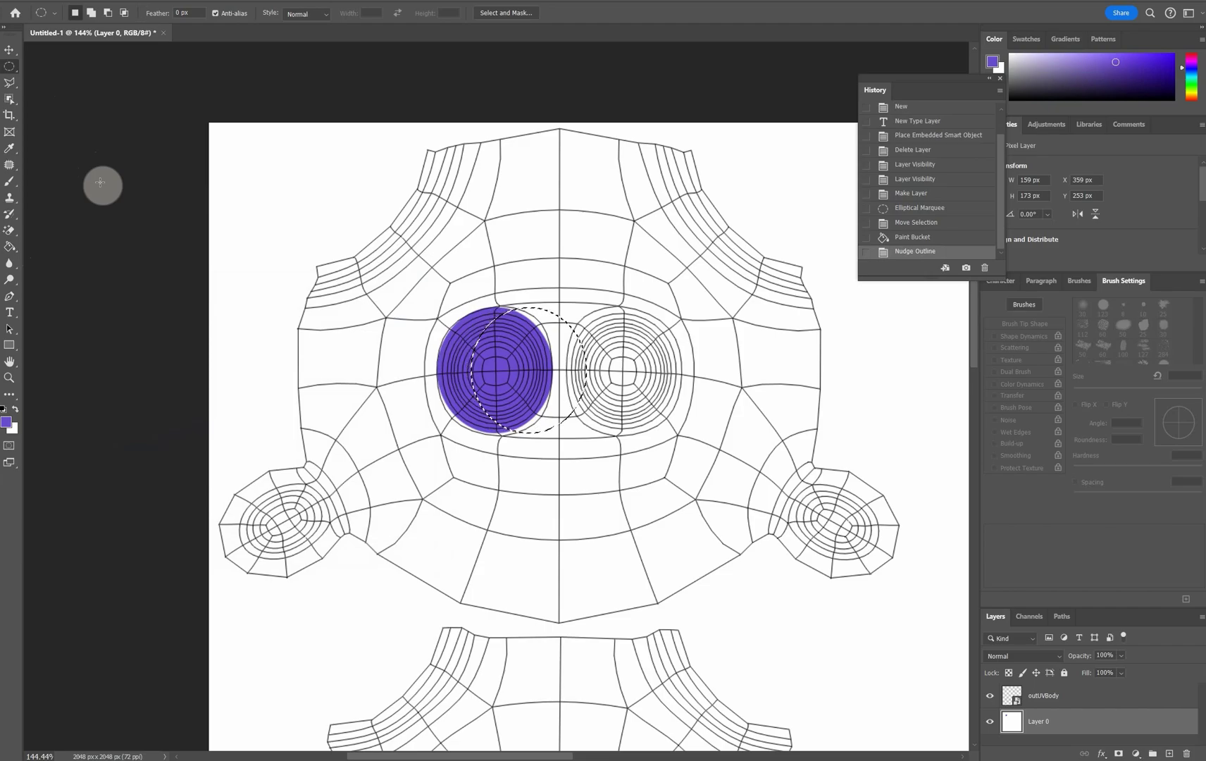
key("Right")
key("Right")
key("Right")
key("Right")
key("Right")
key("Right")
key("Right")
key("Right")
key("Right")
key("Right")
key("Right")
key("Right")
key("Right")
key("Right")
key("Right")
key("Right")
key("Right")
key("Right")
key("Right")
key("Right")
key("Right")
key("Right")
key("Right")
key("Right")
key("Right")
key("Right")
key("Right")
key("Right")
key("Right")
key("Right")
key("Right")
key("Right")
key("Right")
key("Right")
key("Right")
key("Right")
key("Right")
key("Right")
key("Right")
key("Right")
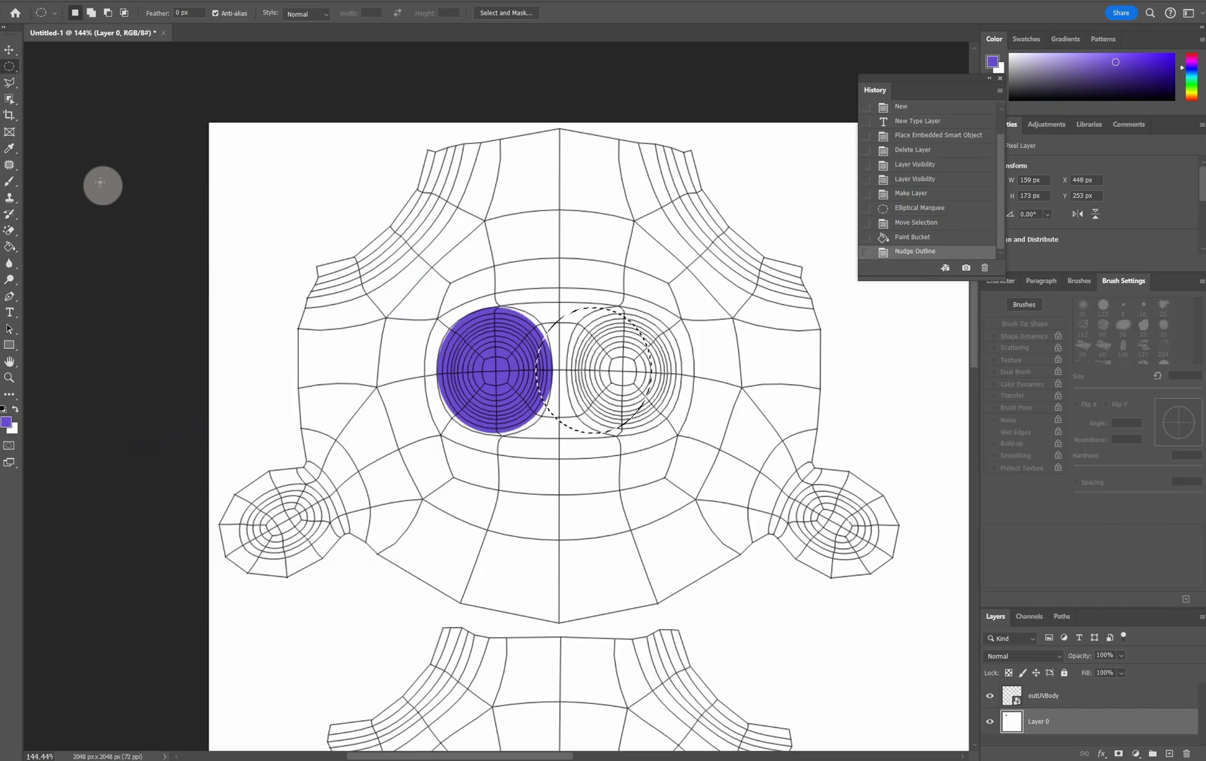
key("Right")
key("Right")
key("Right")
key("Right")
key("Right")
key("Right")
key("Right")
key("Right")
key("Right")
key("Right")
key("Right")
key("Right")
key("Right")
key("Right")
key("Right")
key("Right")
key("Right")
key("Right")
key("Right")
key("Right")
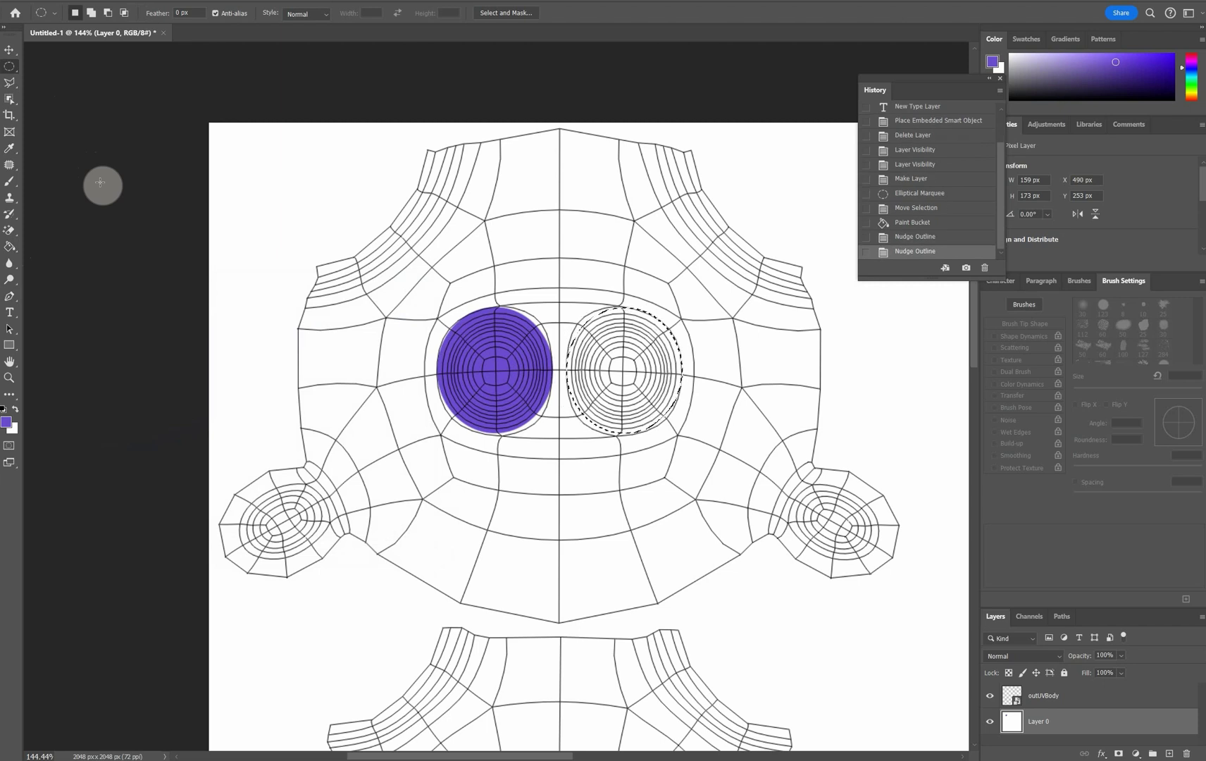
Fill the right eye selection with the same purple on Layer 0 and deselect it.
left_click(596, 349)
key("ctrl+z")
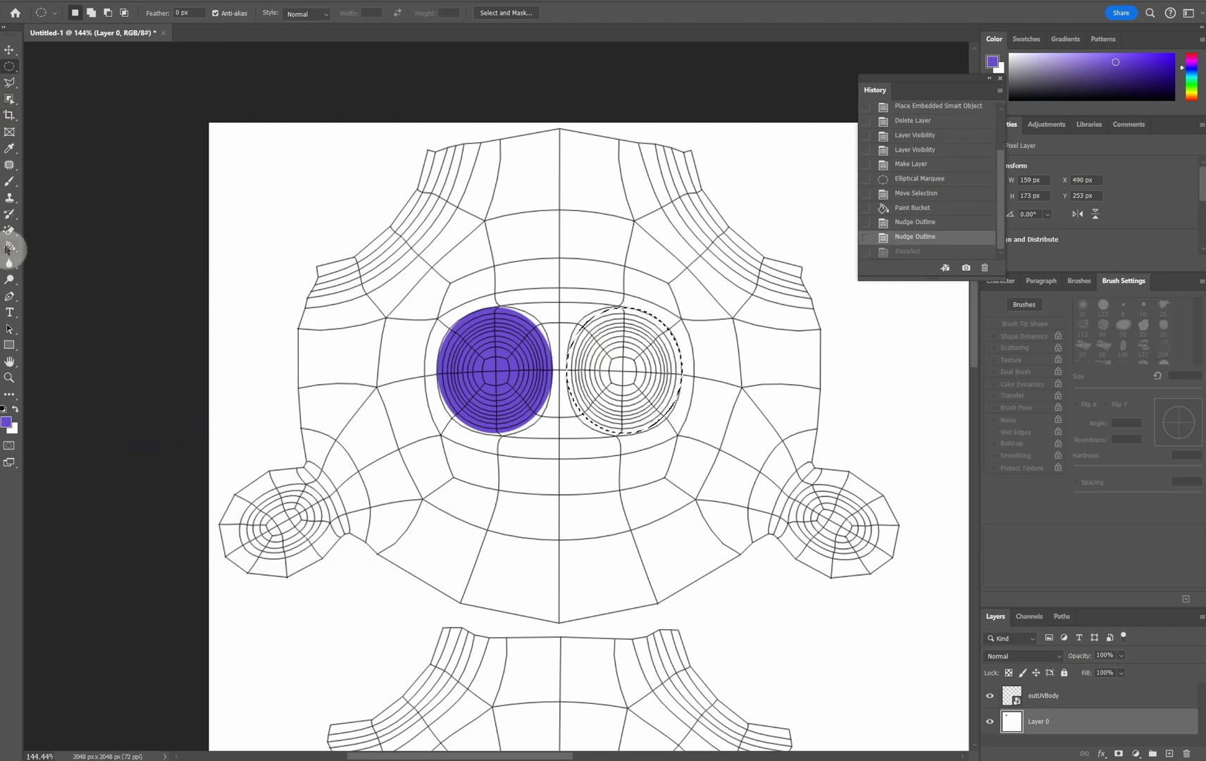
left_click(9, 246)
left_click(665, 373)
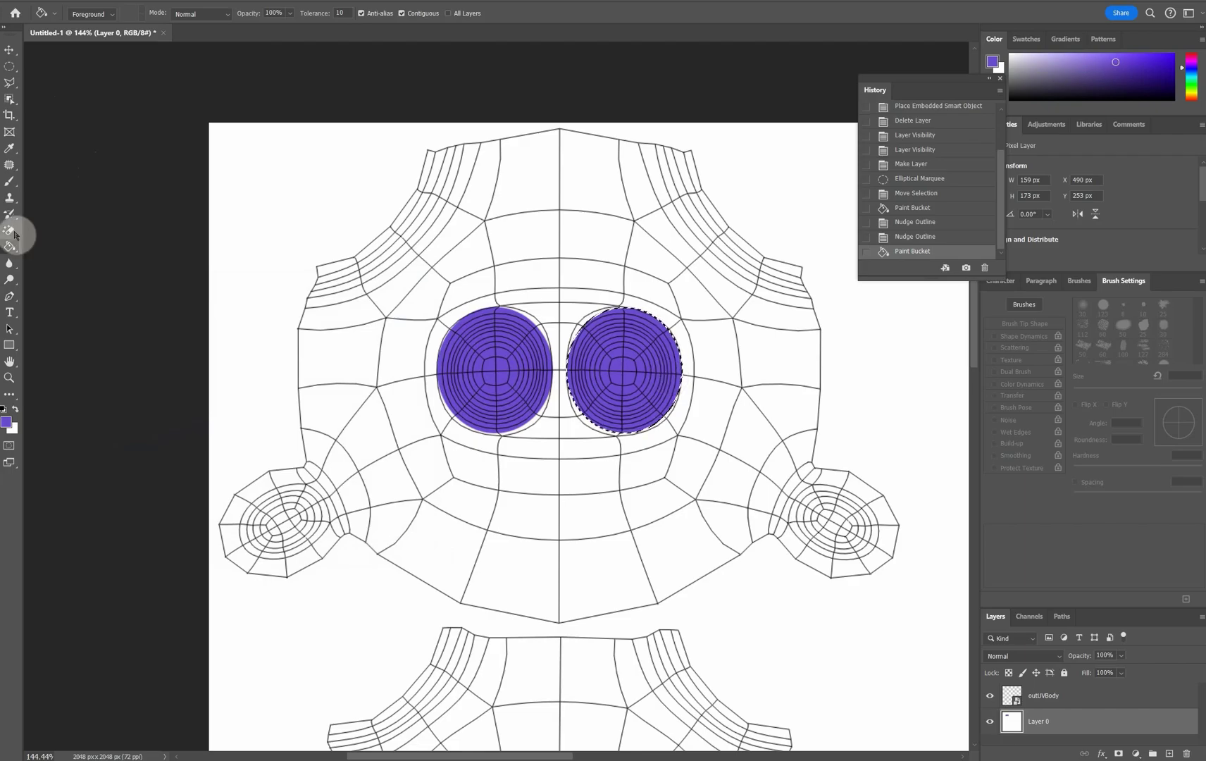
left_click(8, 67)
left_click(325, 358)
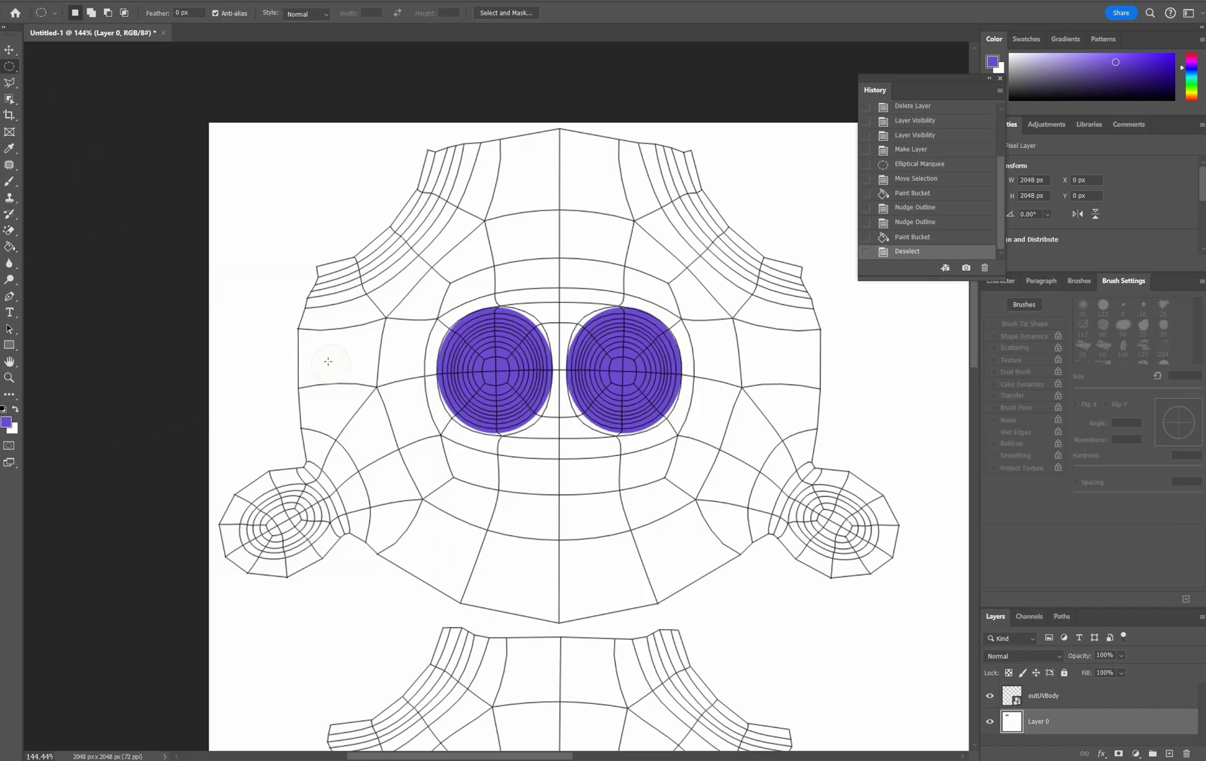
Hide the outUVBody wireframe layer and apply a Gaussian Blur to the purple eyes on Layer 0.
left_click(990, 695)
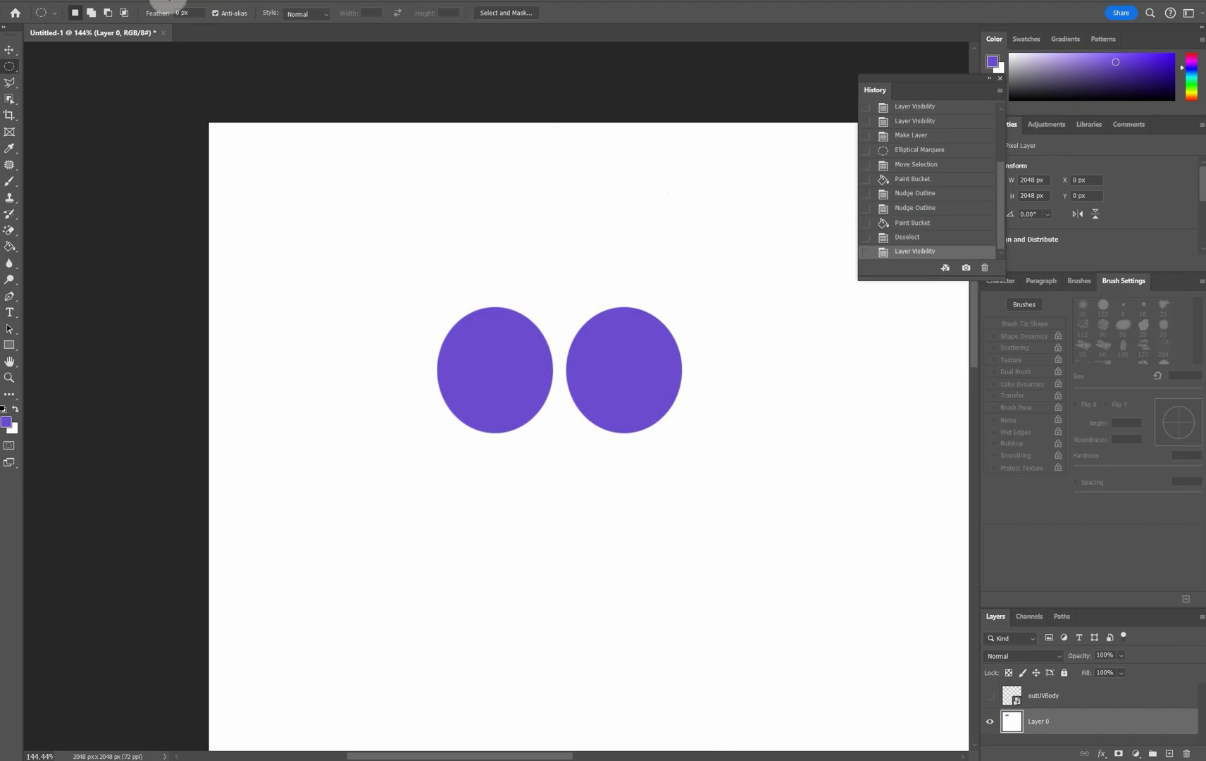
left_click(182, 1)
mouse_move(282, 144)
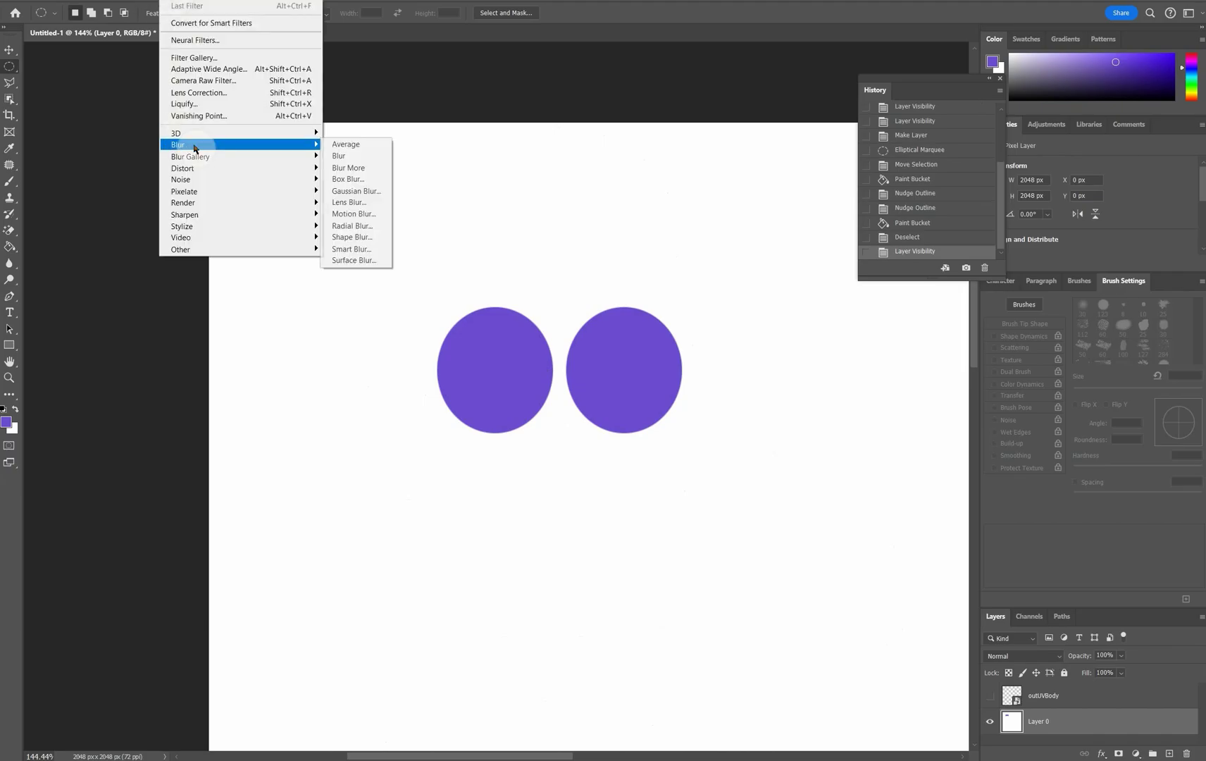
left_click(355, 192)
left_click(769, 162)
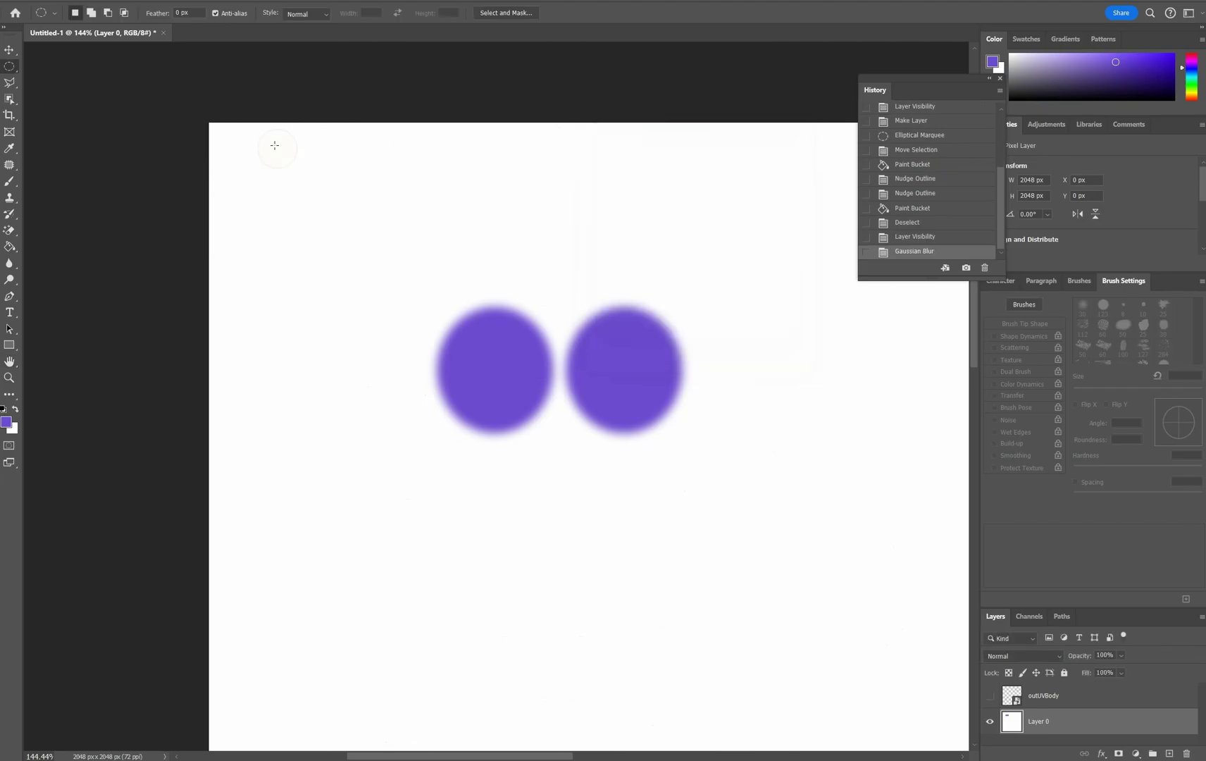
Export the texture as a PNG named BugSkin01 into the sourceimages folder of C:\Student\Bug.
left_click(26, 3)
mouse_move(109, 210)
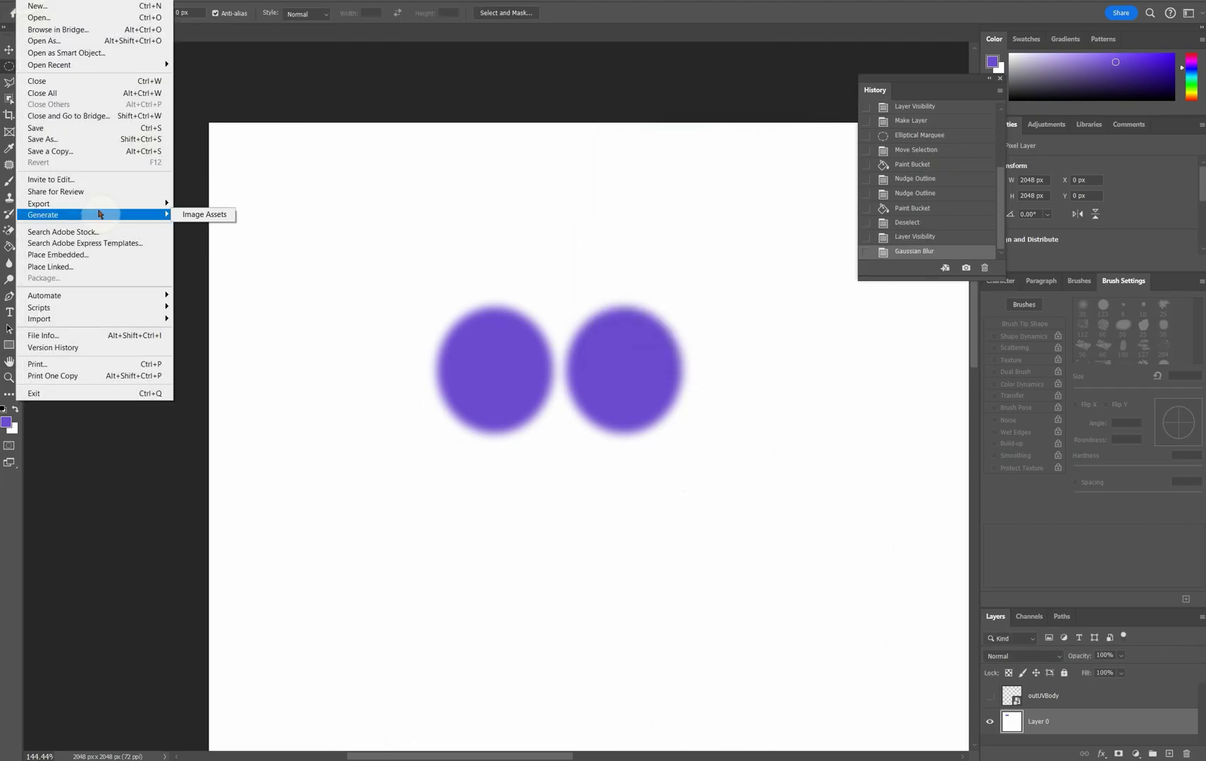
left_click(193, 205)
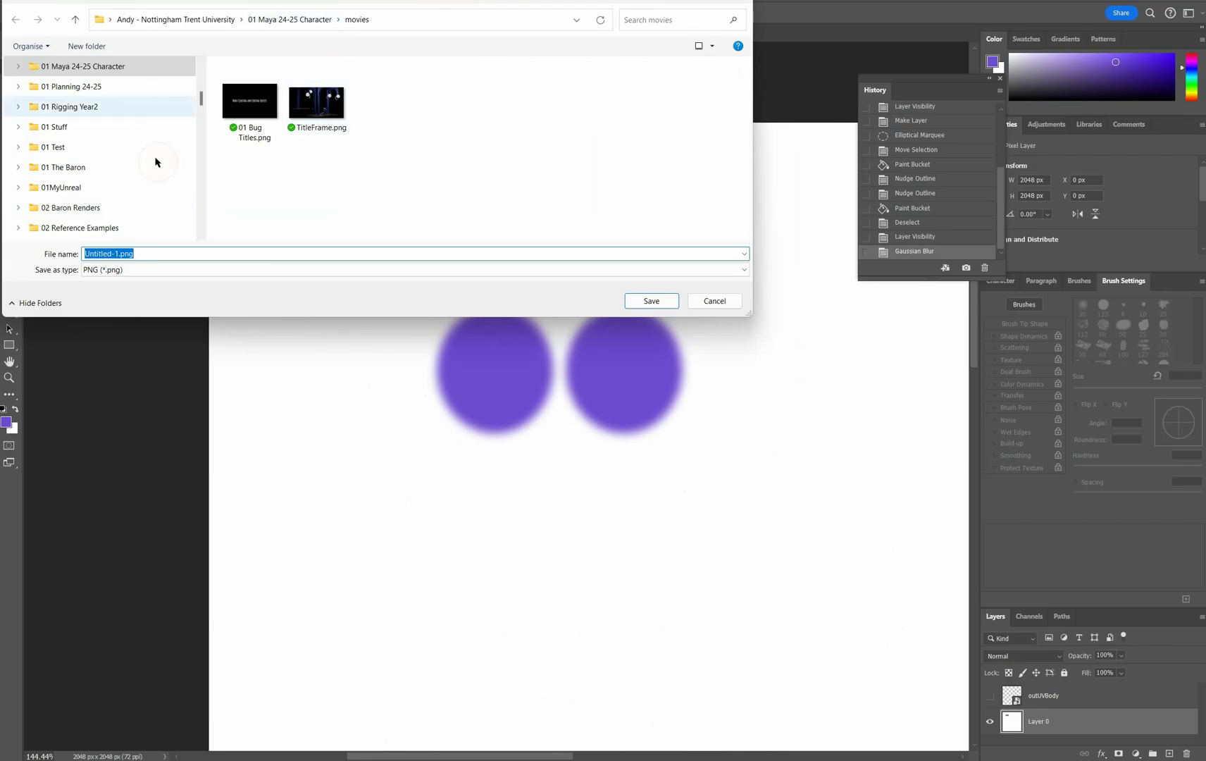
left_click_drag(200, 100, 195, 227)
left_click(88, 107)
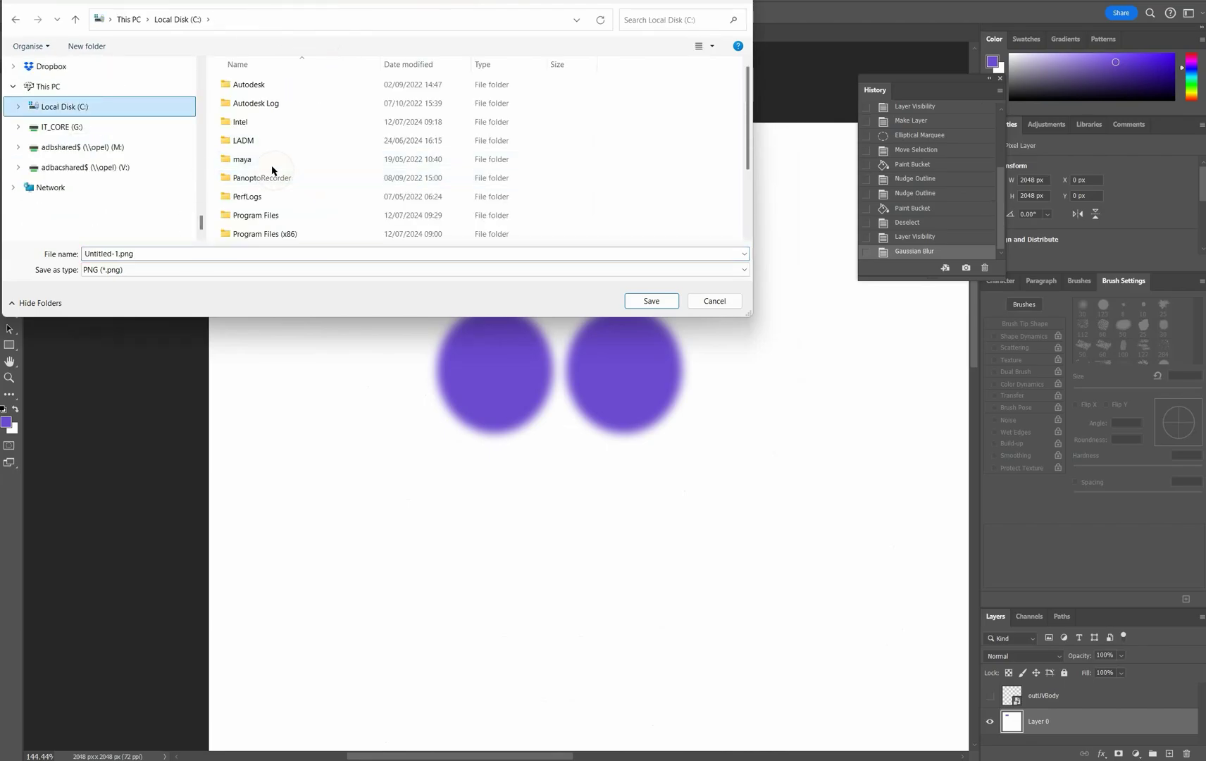
scroll(272, 170, "down", 1)
double_click(247, 207)
double_click(237, 85)
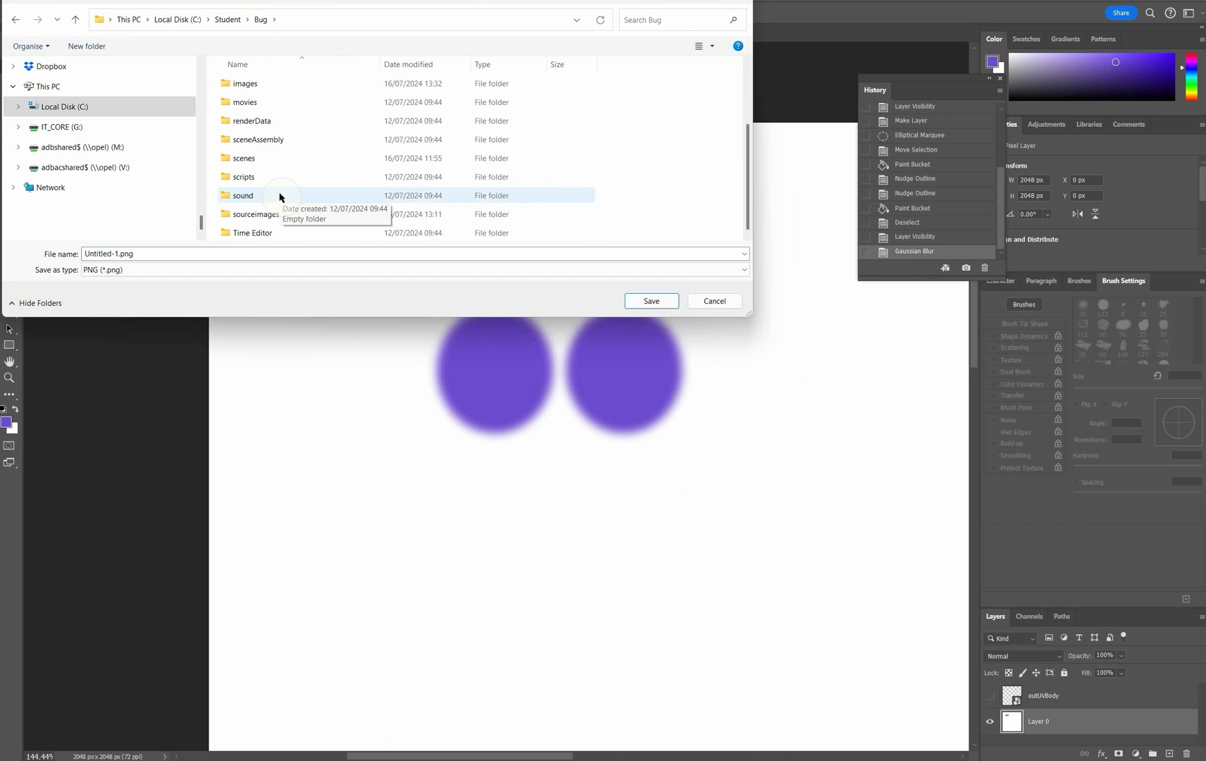
double_click(268, 215)
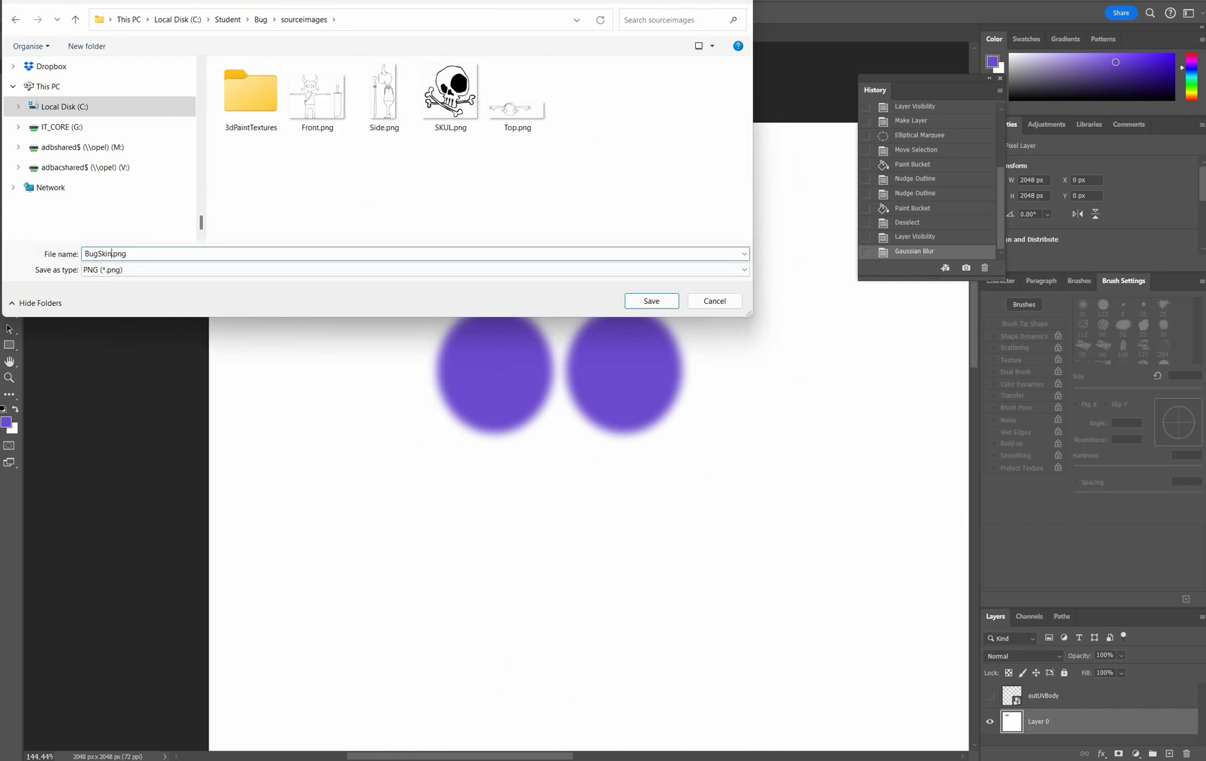
left_click(629, 302)
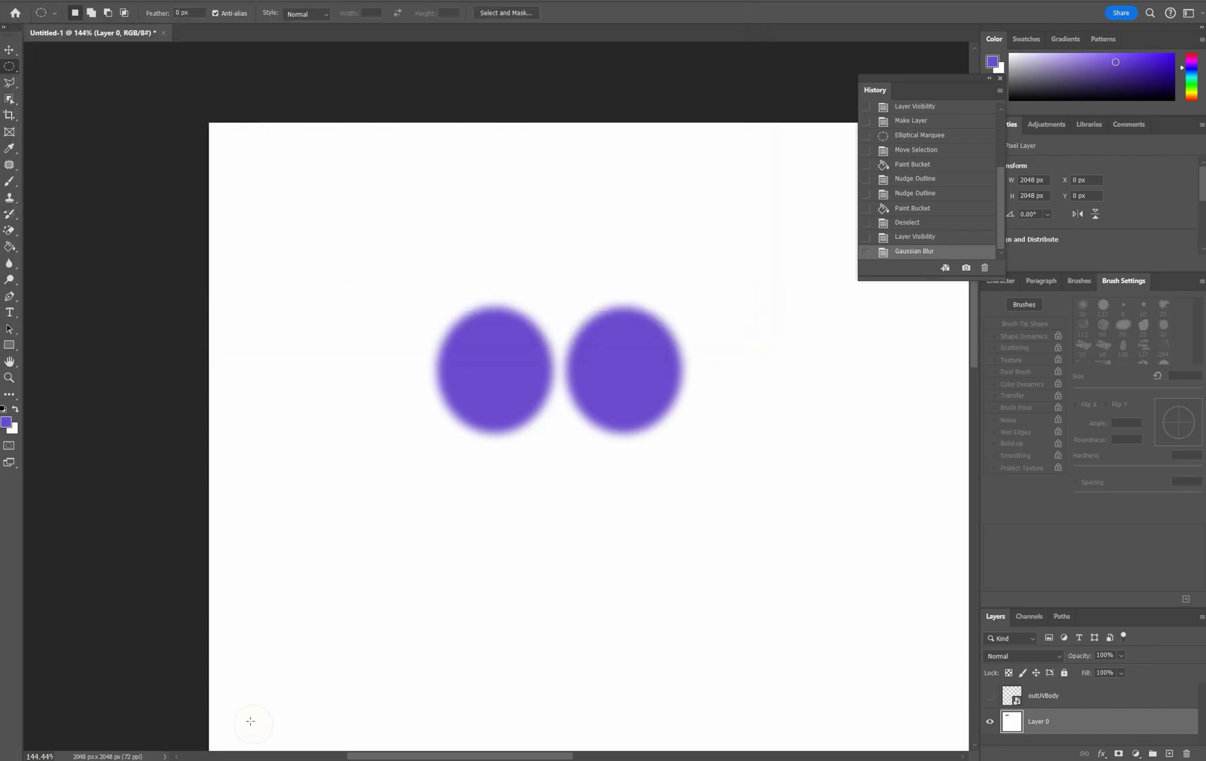
Switch to Maya, change the workspace to General and close the UV Snapshot Options window.
mouse_move(270, 757)
left_click(229, 736)
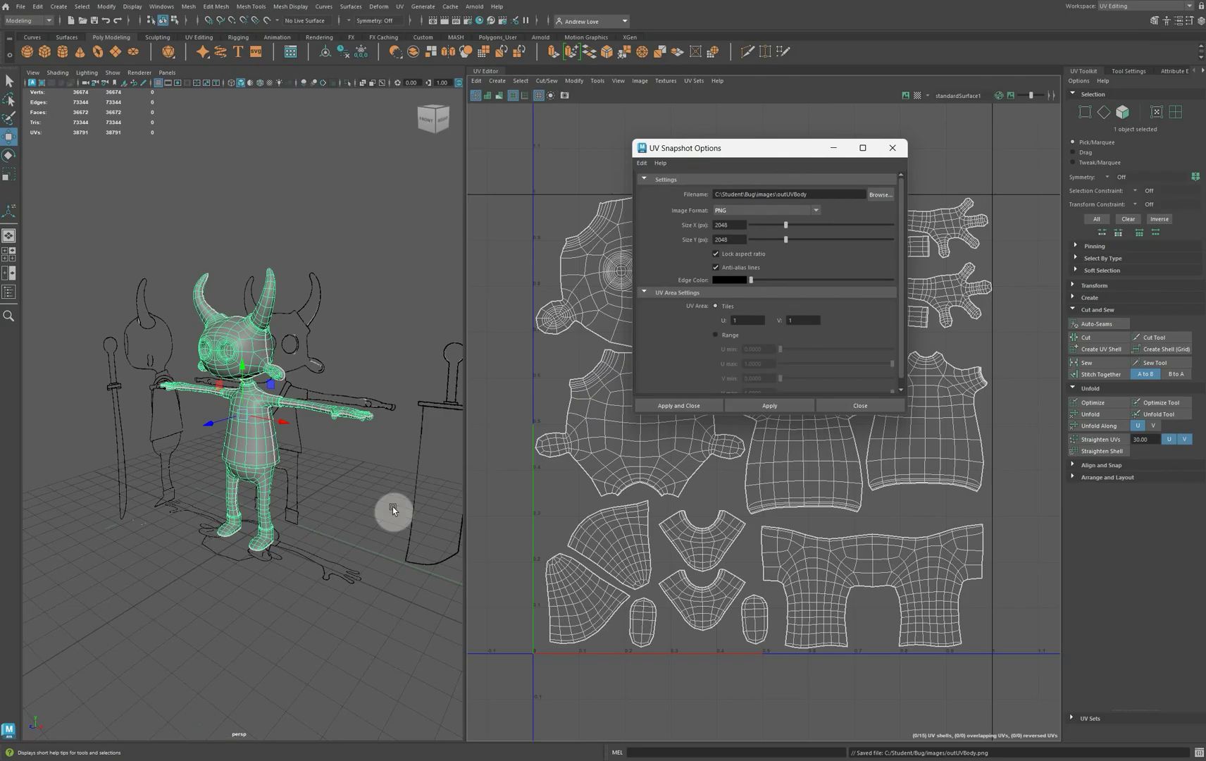
left_click(1189, 7)
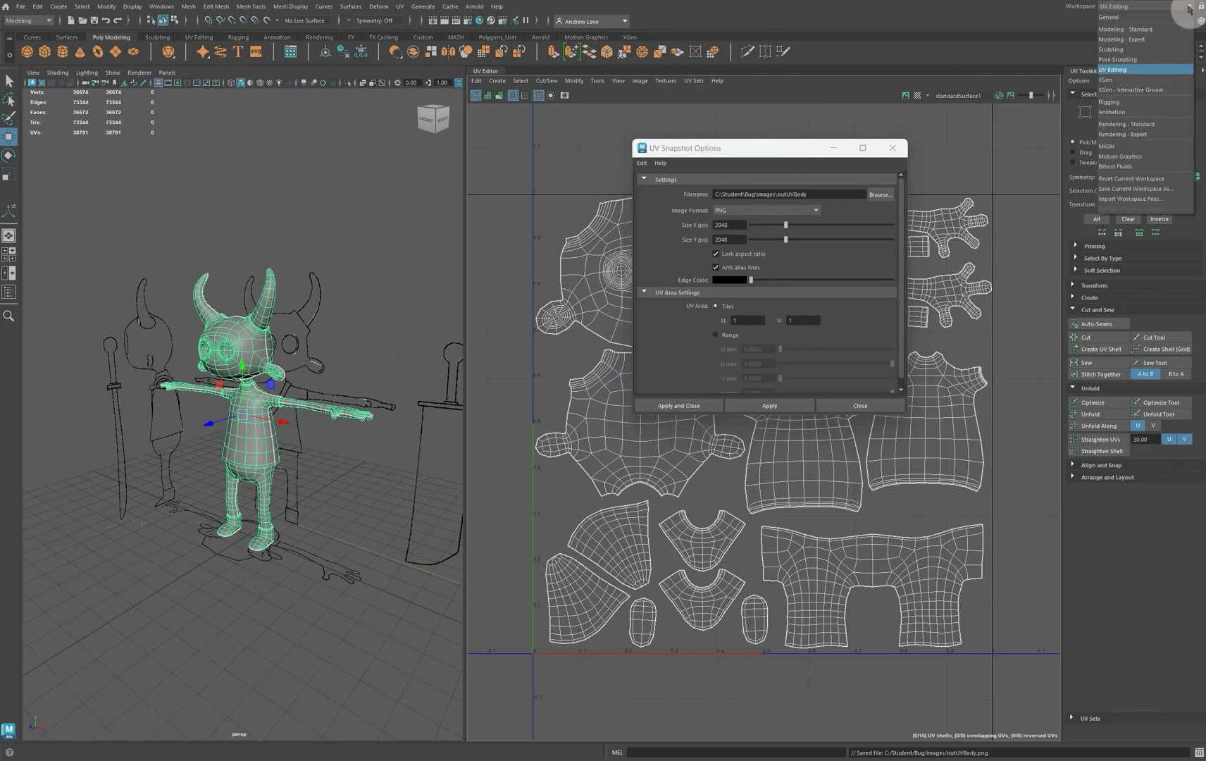
left_click(1148, 17)
left_click(893, 148)
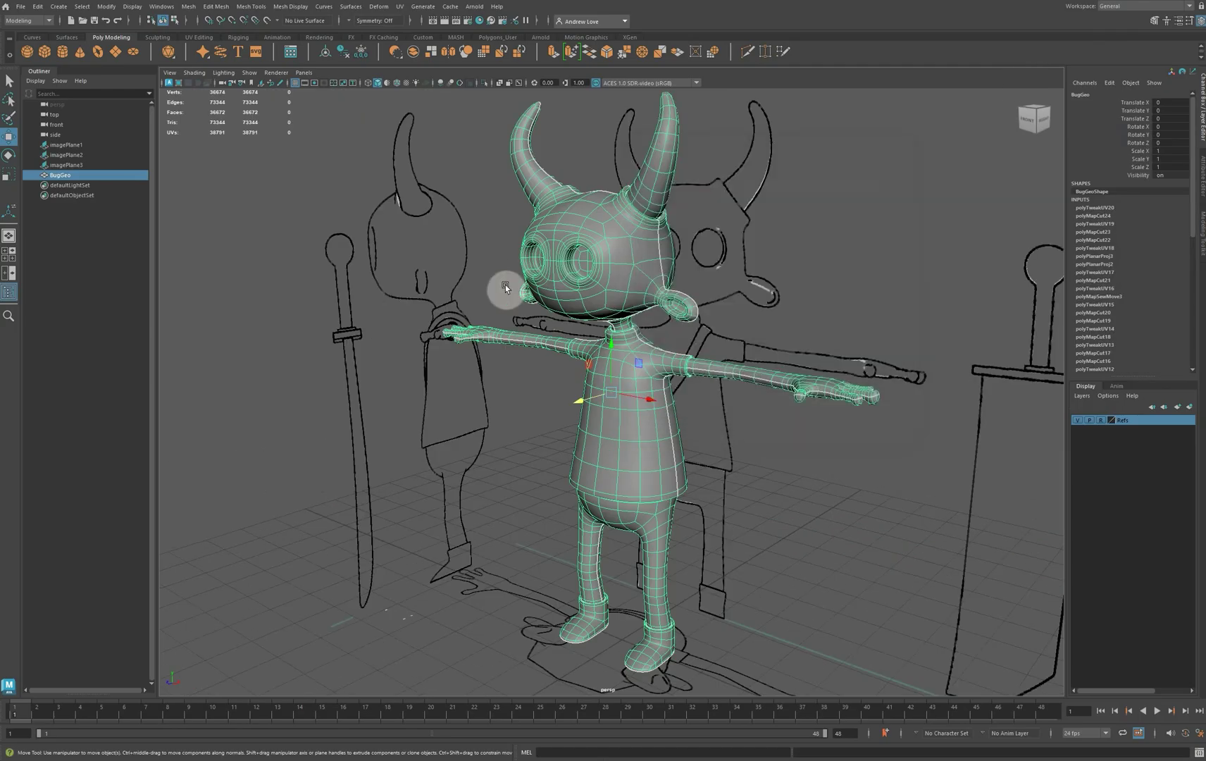
Look through BugGeo's input history and delete its construction history.
scroll(1113, 261, "down", 4)
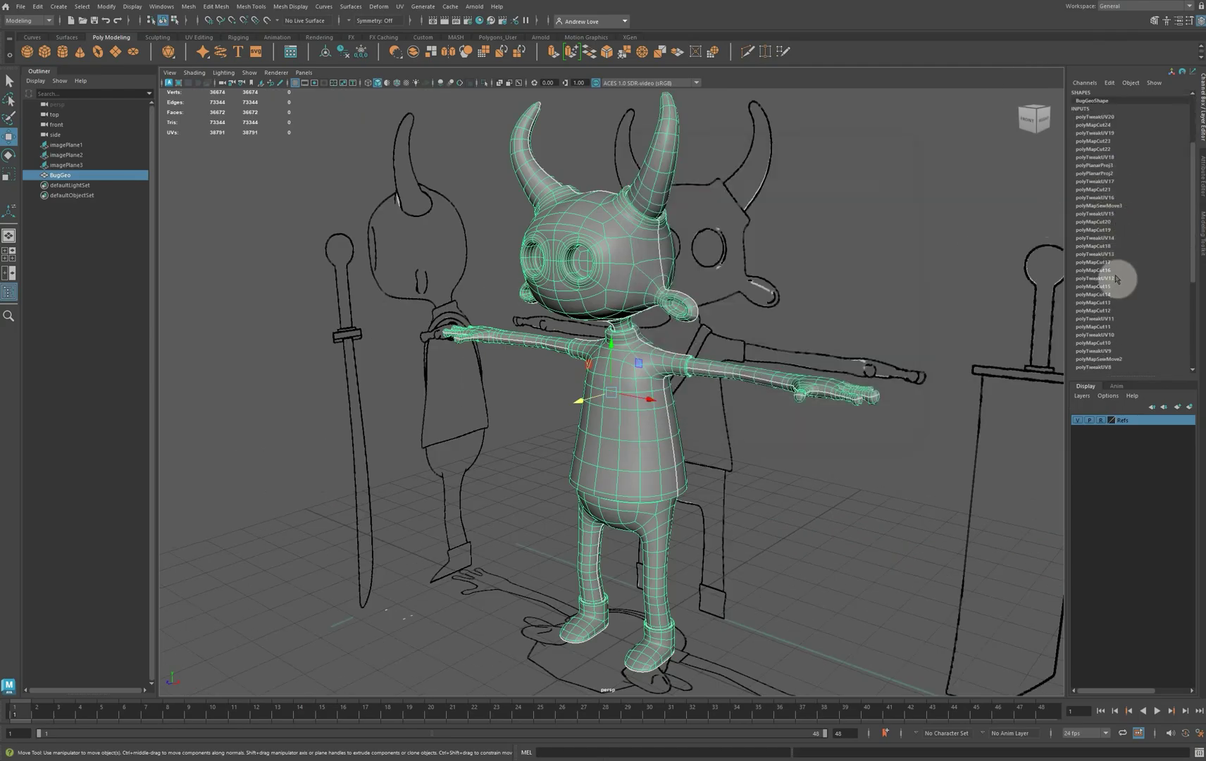
scroll(1113, 274, "up", 4)
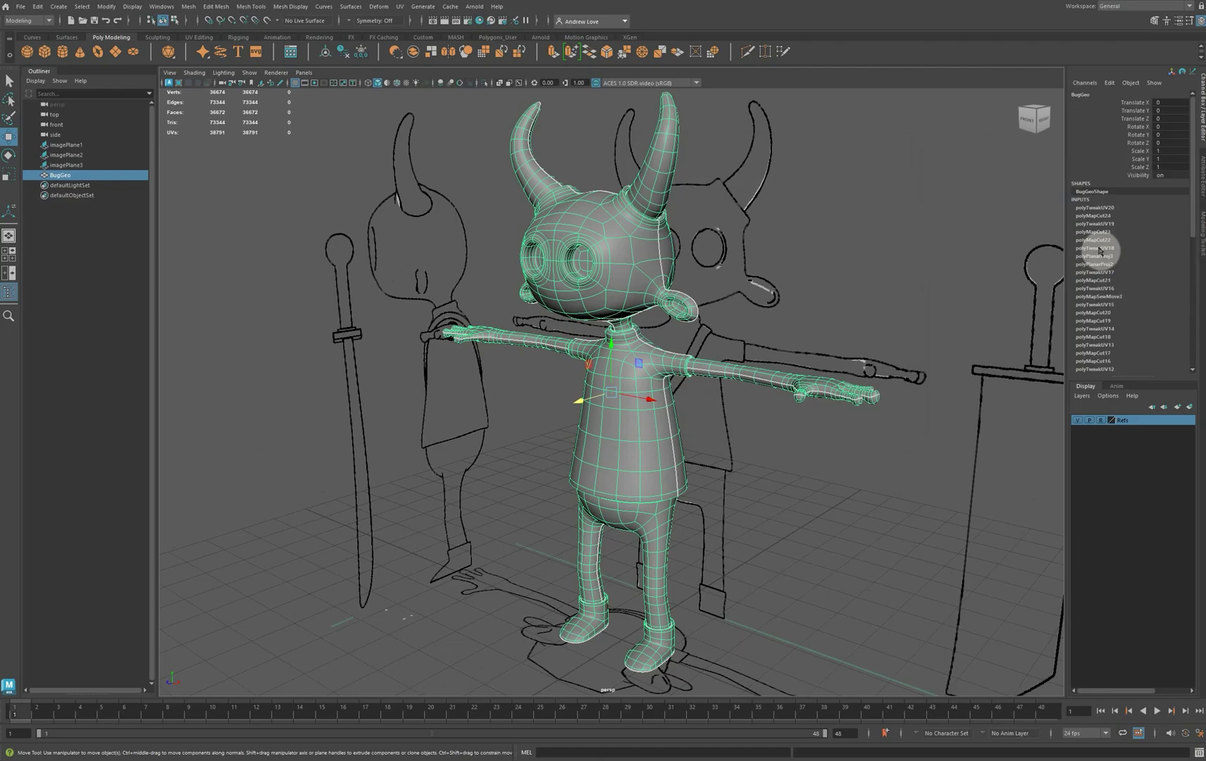
scroll(1100, 250, "down", 2)
scroll(1100, 250, "up", 2)
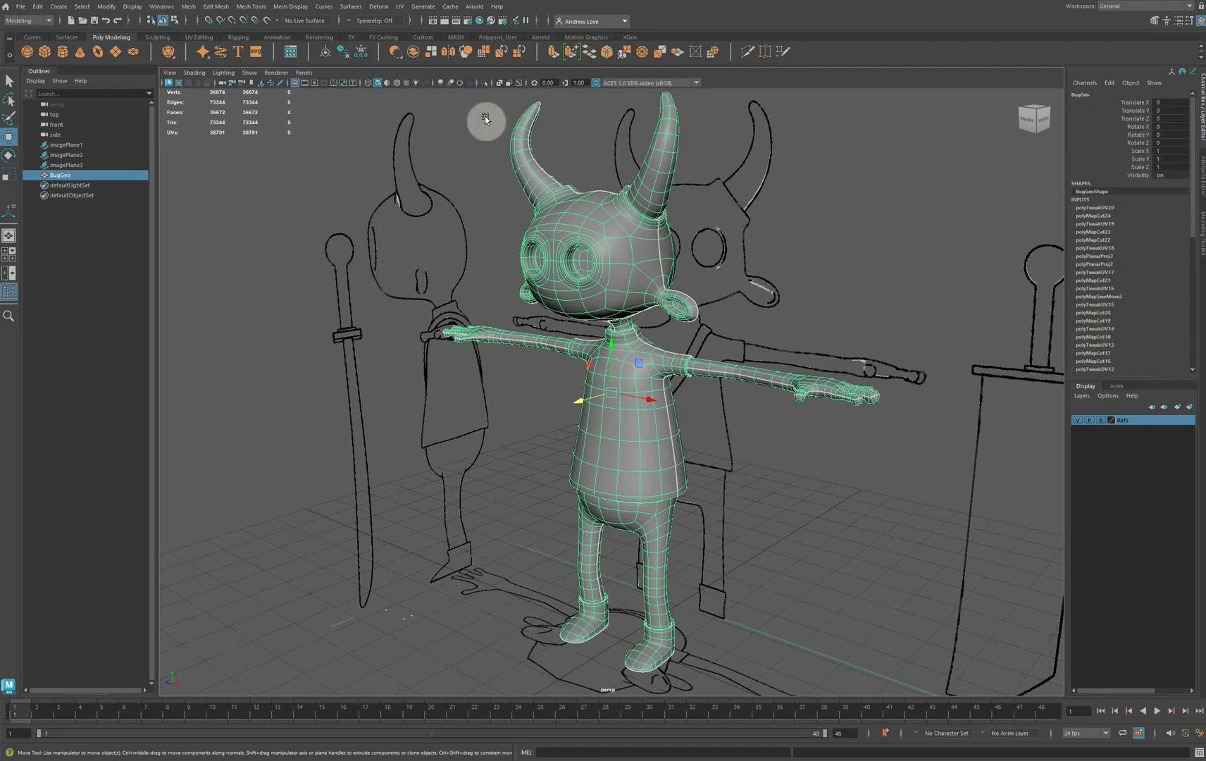
left_click(345, 52)
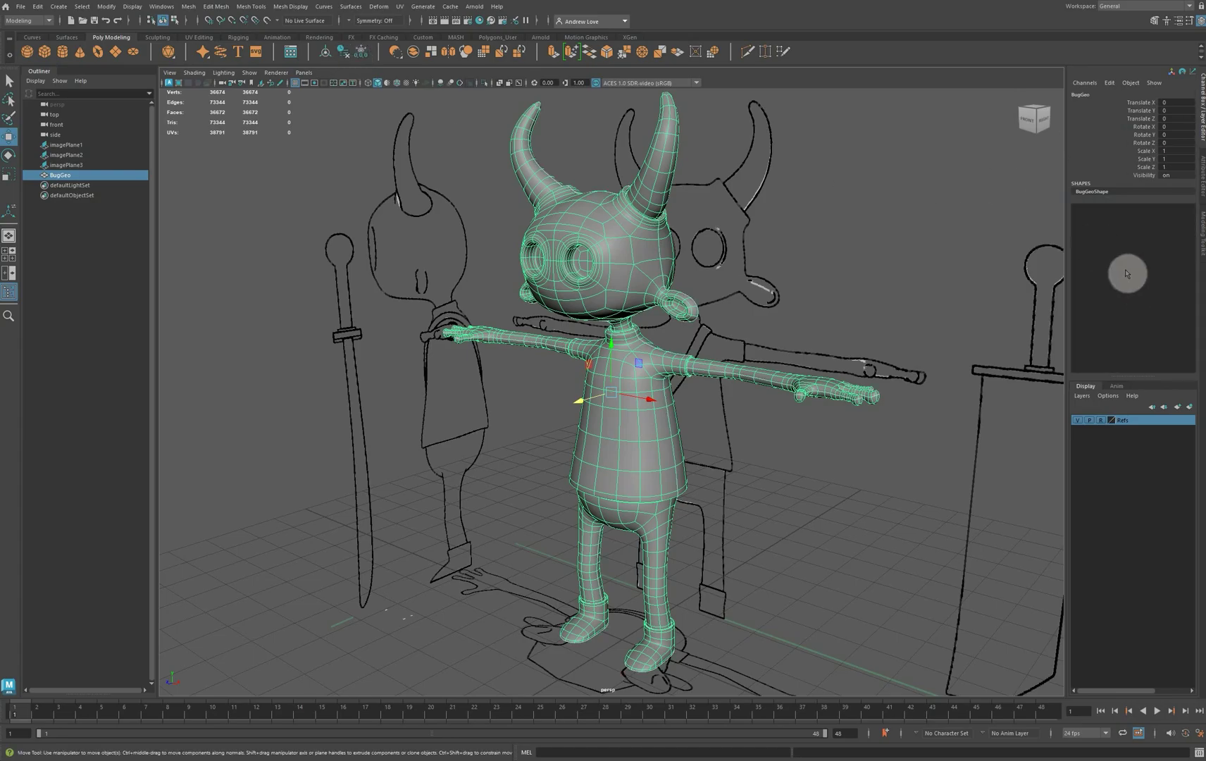
Reselect the BugGeo character mesh and assign a new Arnold aiStandardSurface material to it.
left_click(745, 255)
left_click(615, 256)
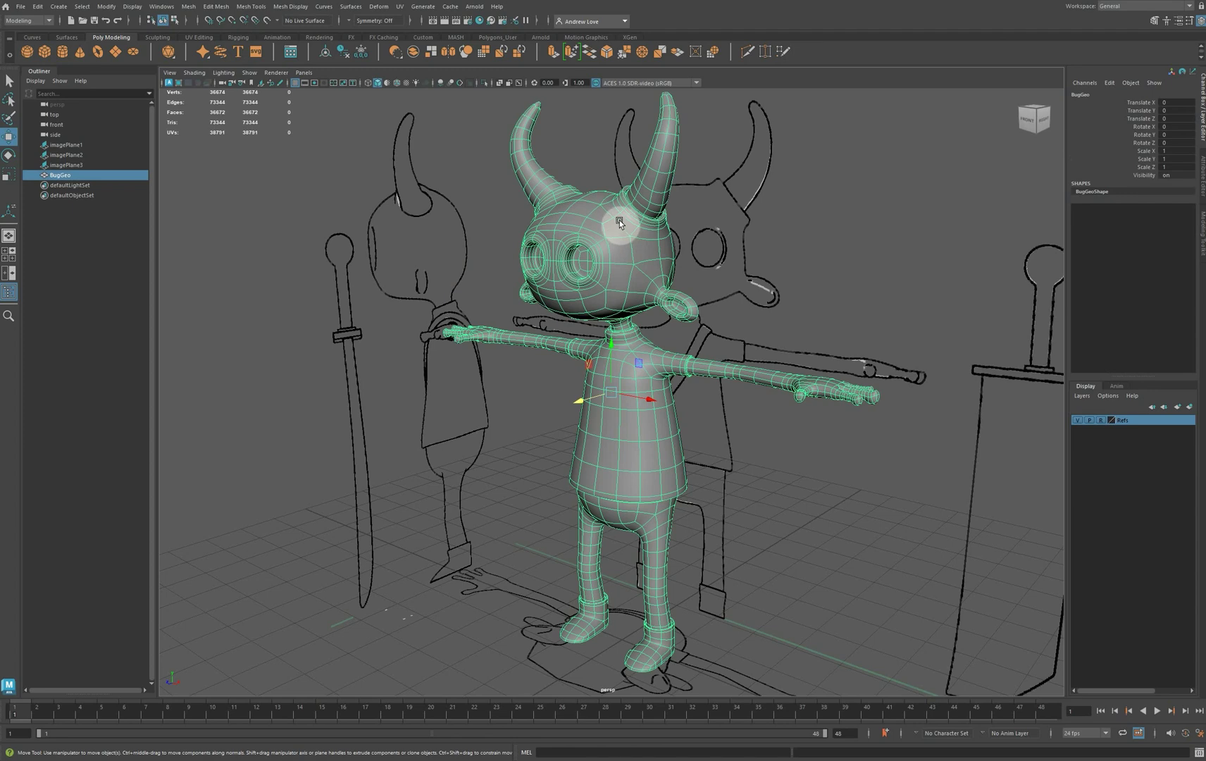
right_click_drag(627, 219, 703, 525)
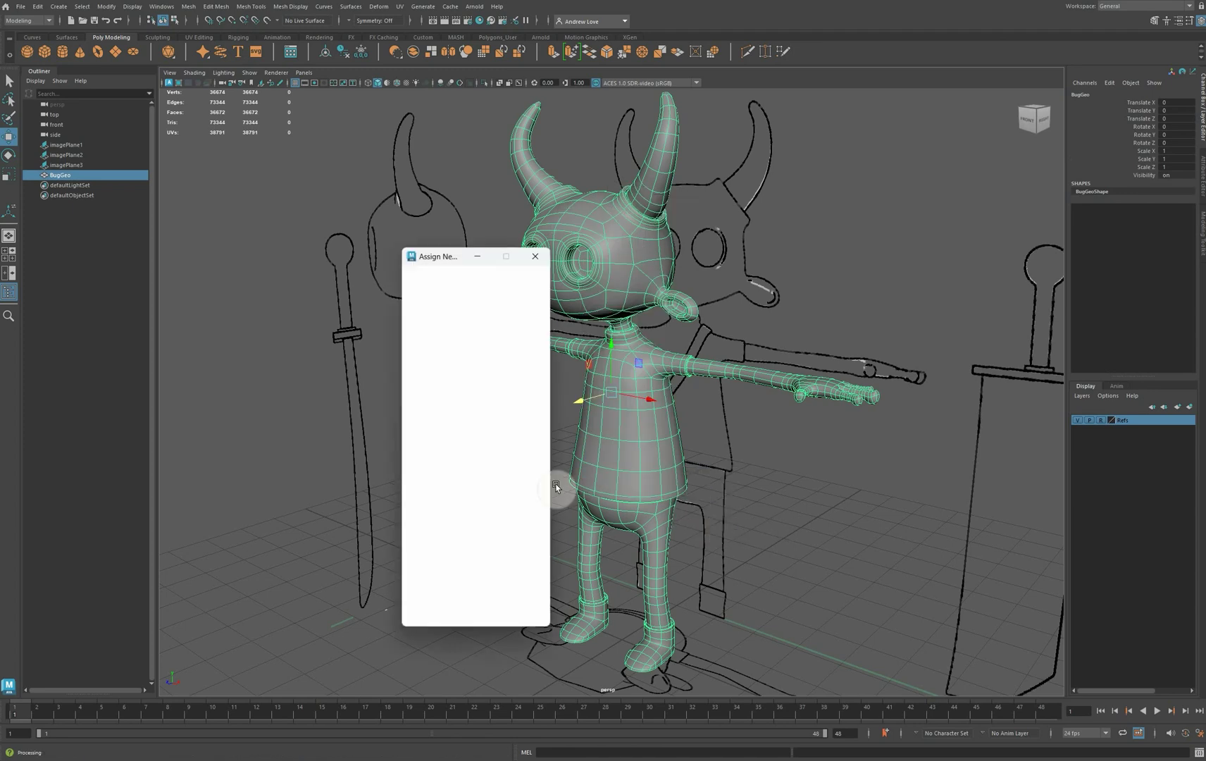
left_click(419, 345)
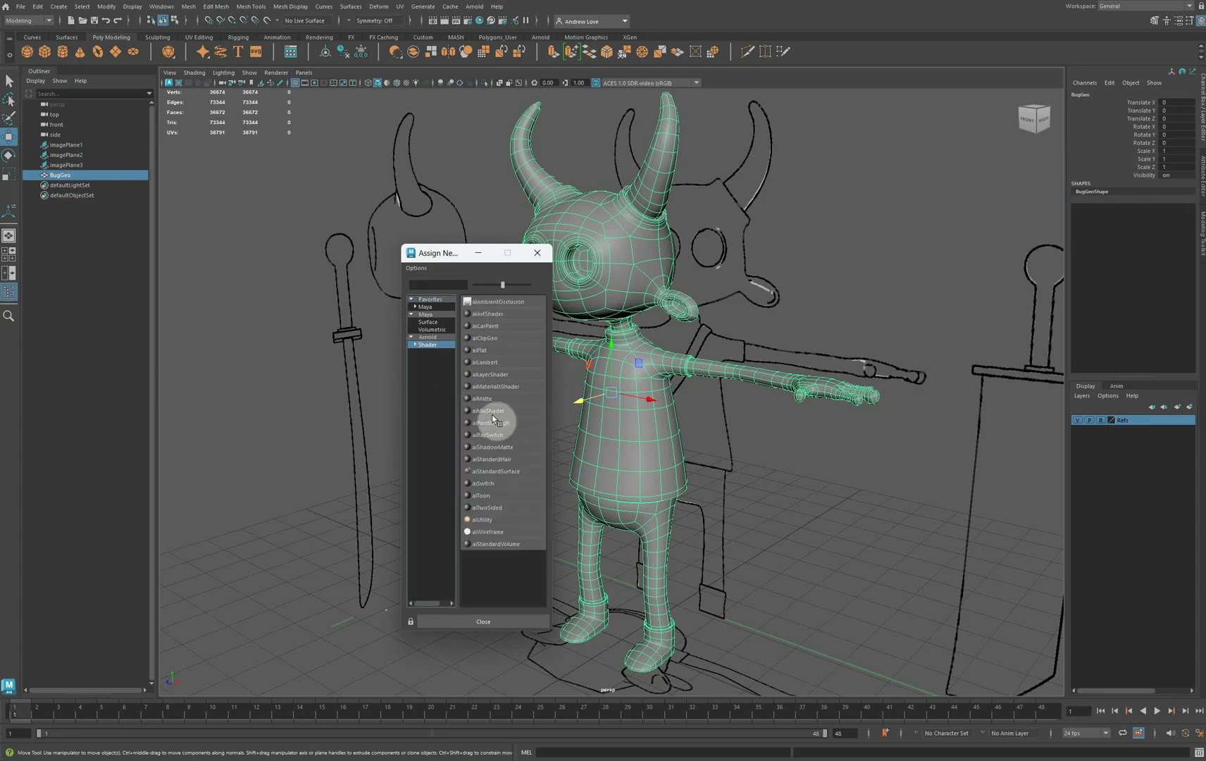
left_click(505, 471)
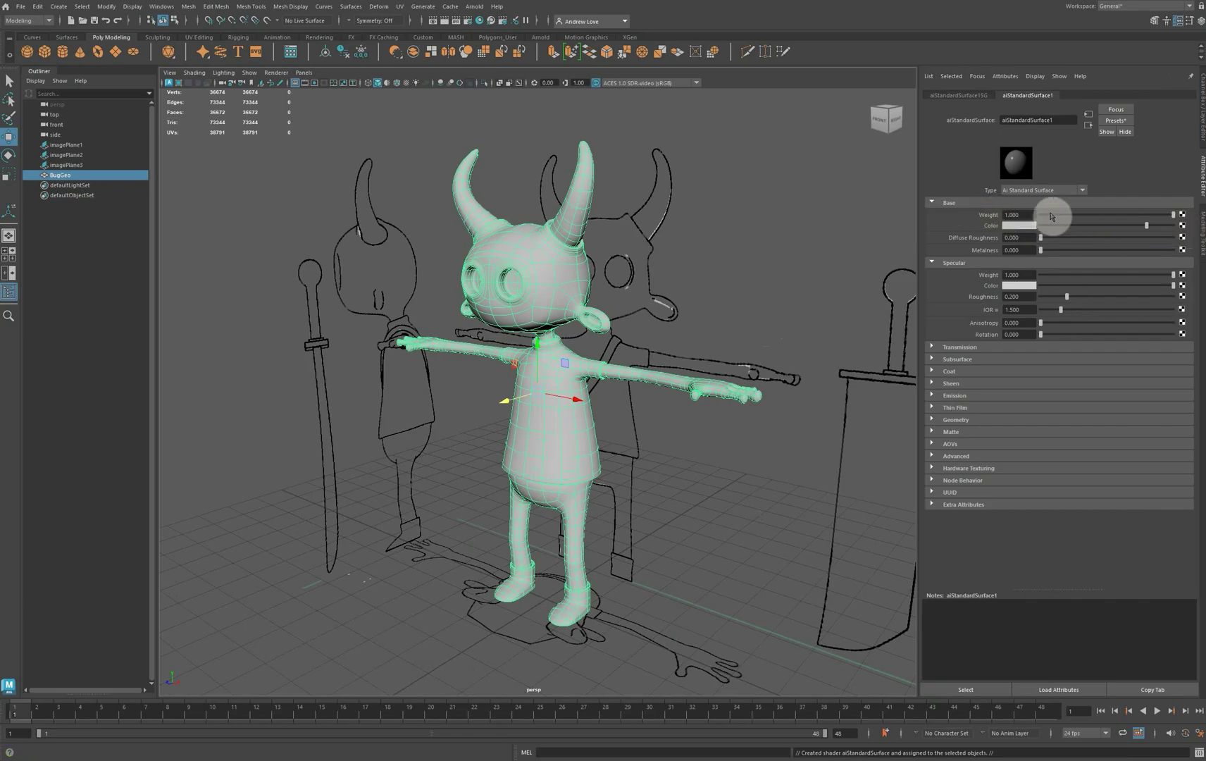
Connect a File texture to the material's base color and load BugSkin01.png from sourceimages as its image.
left_click(1183, 226)
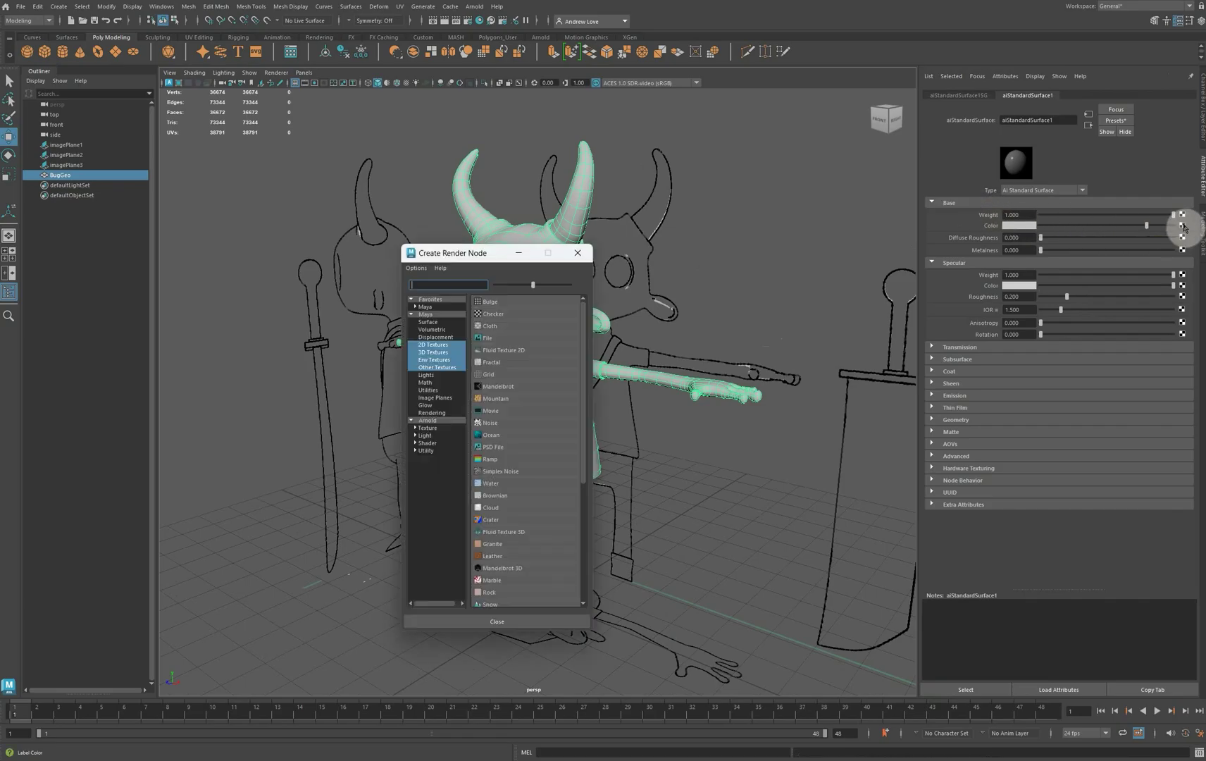
left_click(496, 343)
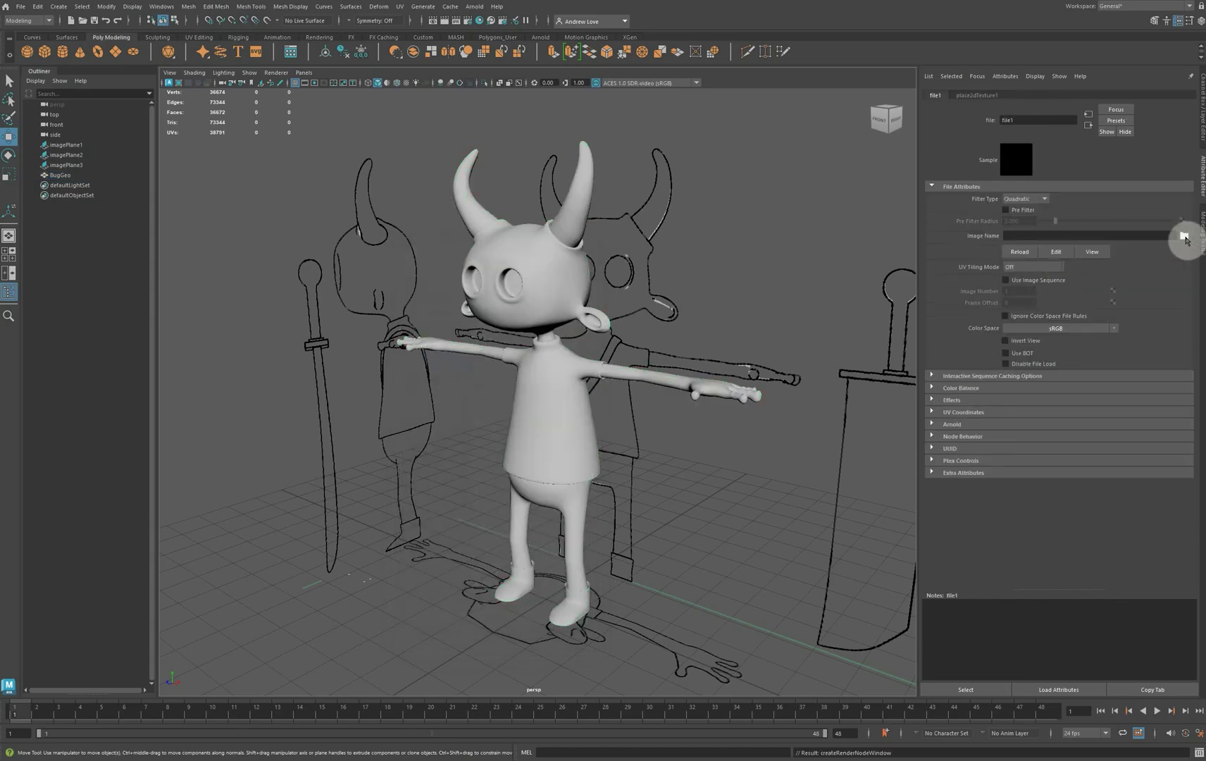
left_click(1184, 236)
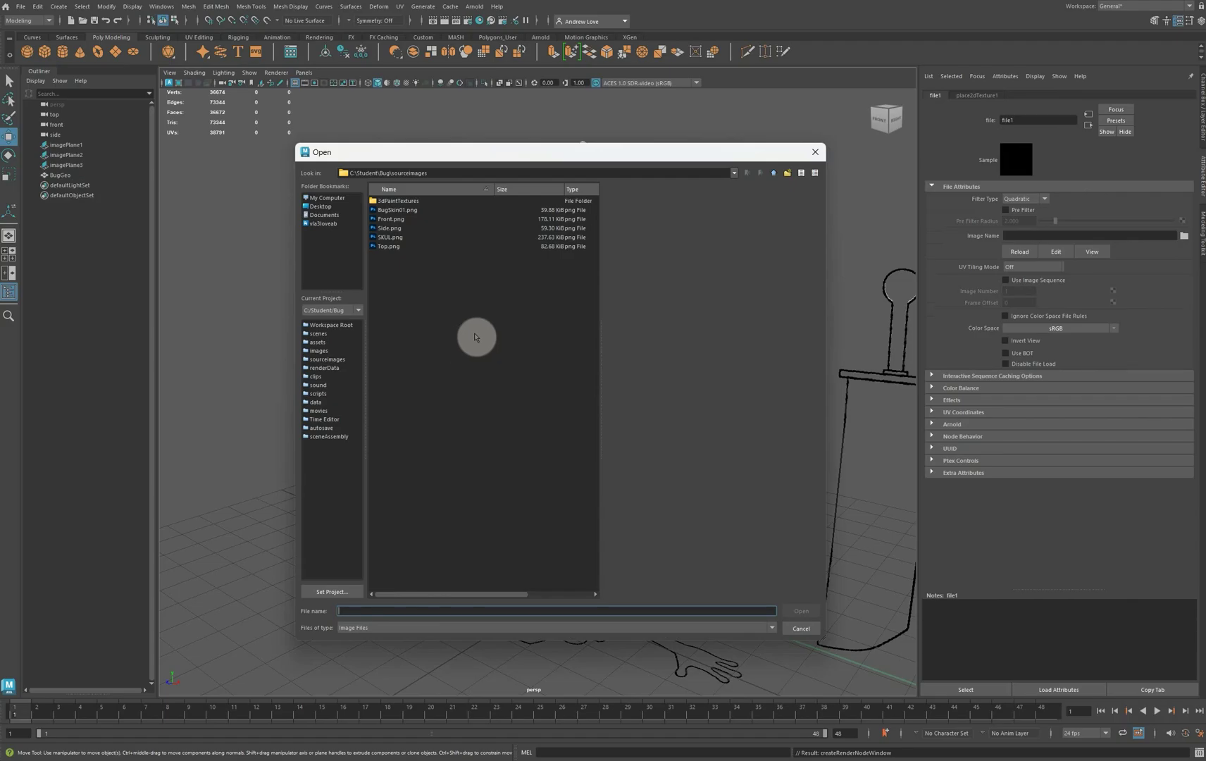
left_click(387, 210)
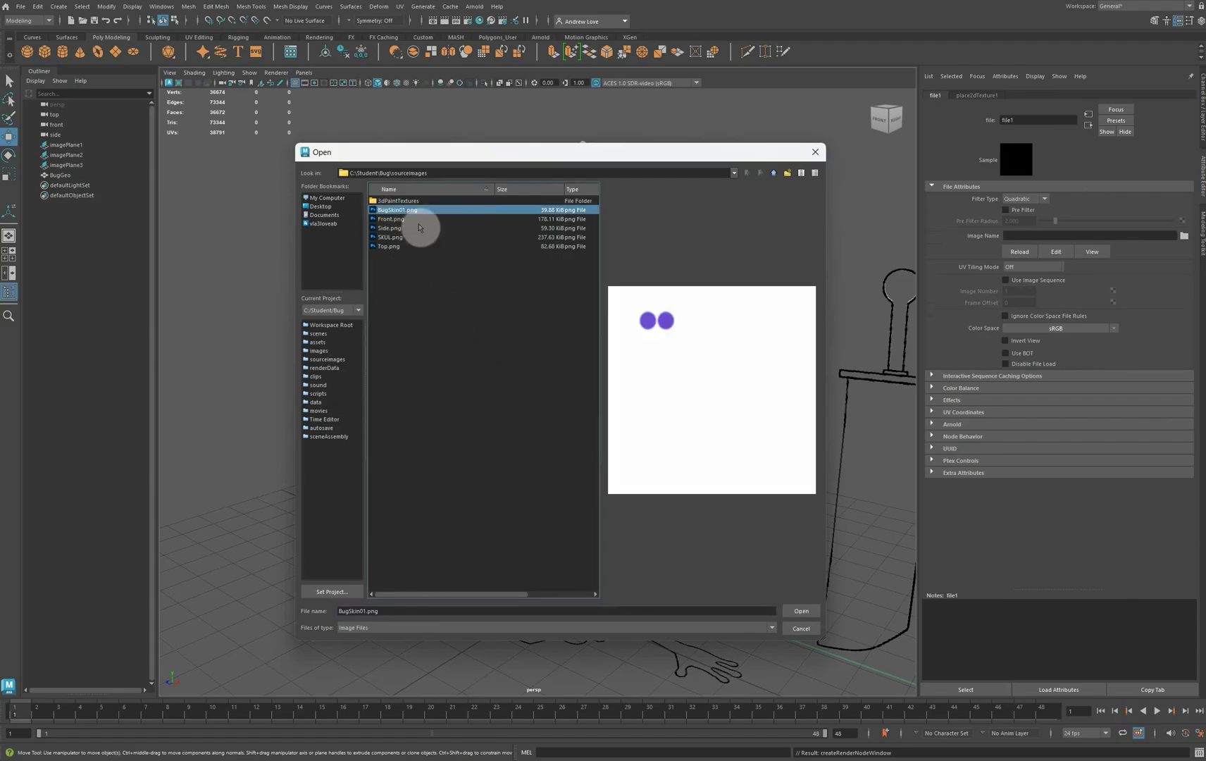
left_click(796, 611)
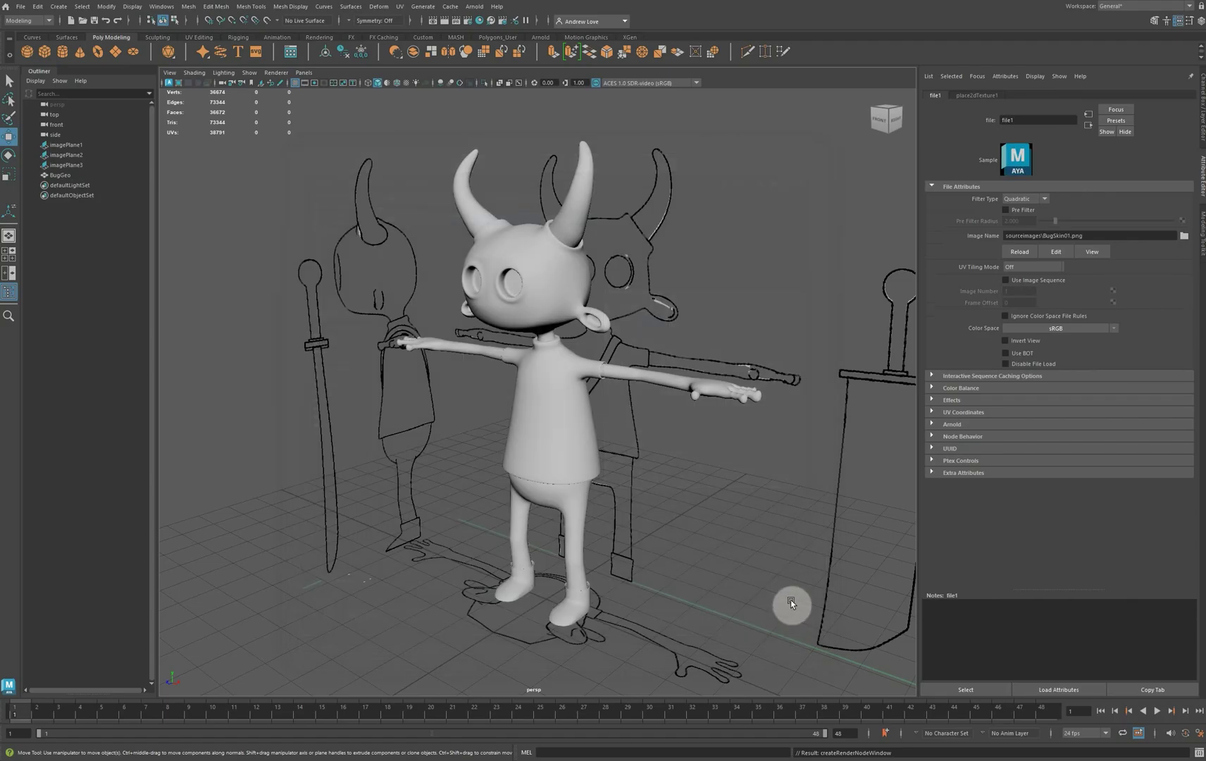
Turn on textured display in the perspective viewport and inspect the painted eyes on the character's face.
key("6")
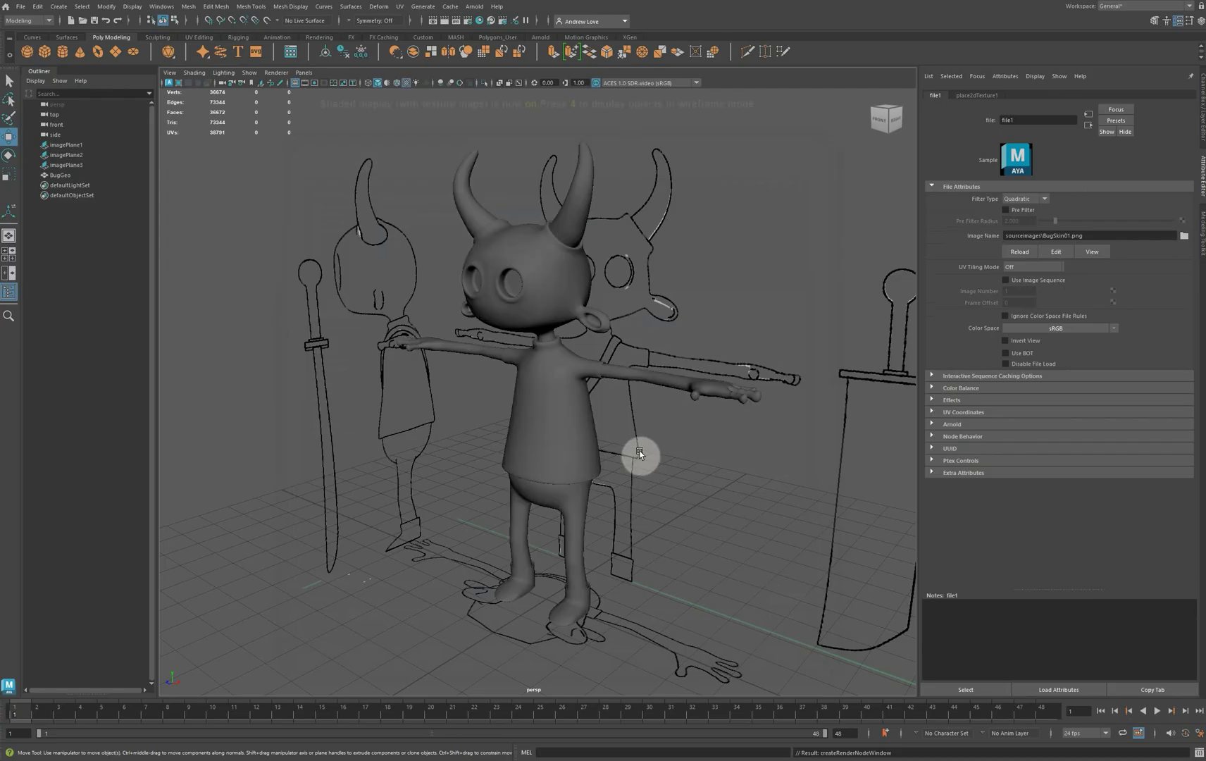
left_click_drag(379, 489, 287, 487, "alt")
mouse_move(303, 498)
left_mouse_down("alt")
mouse_move(369, 501)
mouse_move(312, 492)
left_mouse_up("alt")
scroll(348, 371, "up", 8)
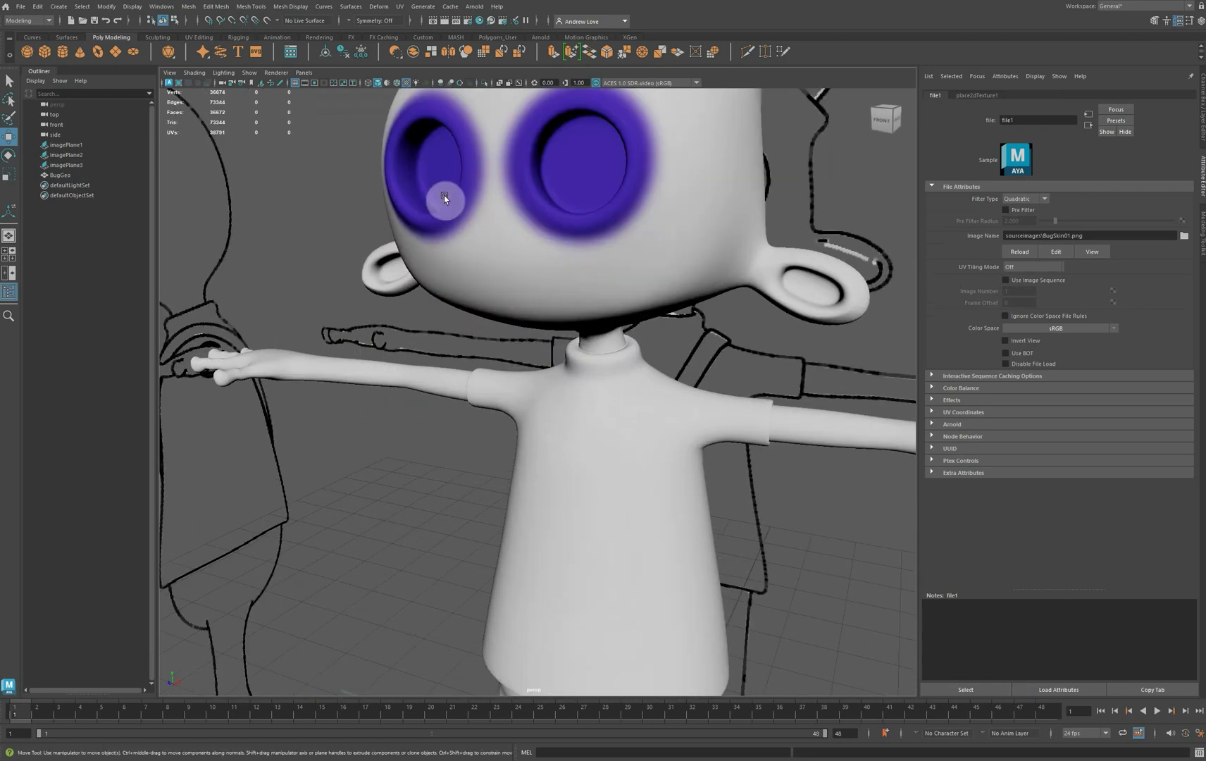
Select the edge loop around one of BugGeo's eye sockets and open the UV Editor to locate it in the layout.
left_click(405, 174)
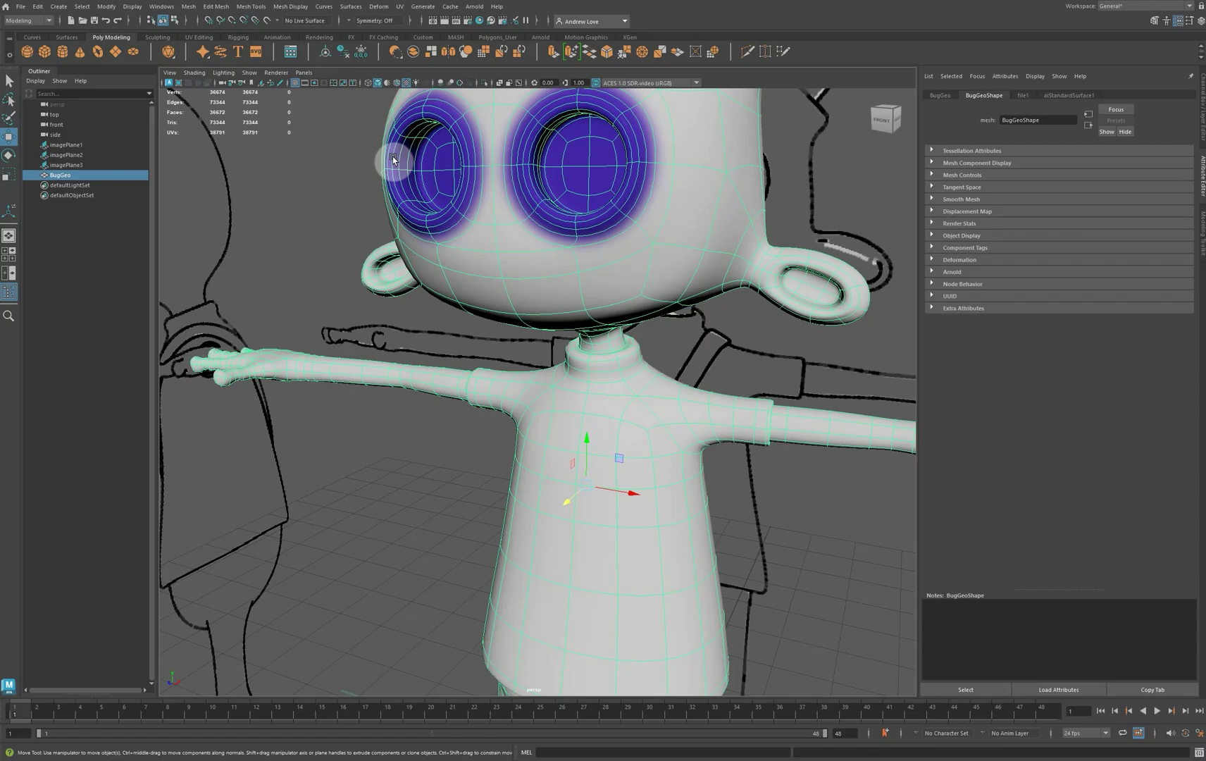
right_click_drag(396, 160, 396, 150)
double_click(396, 149)
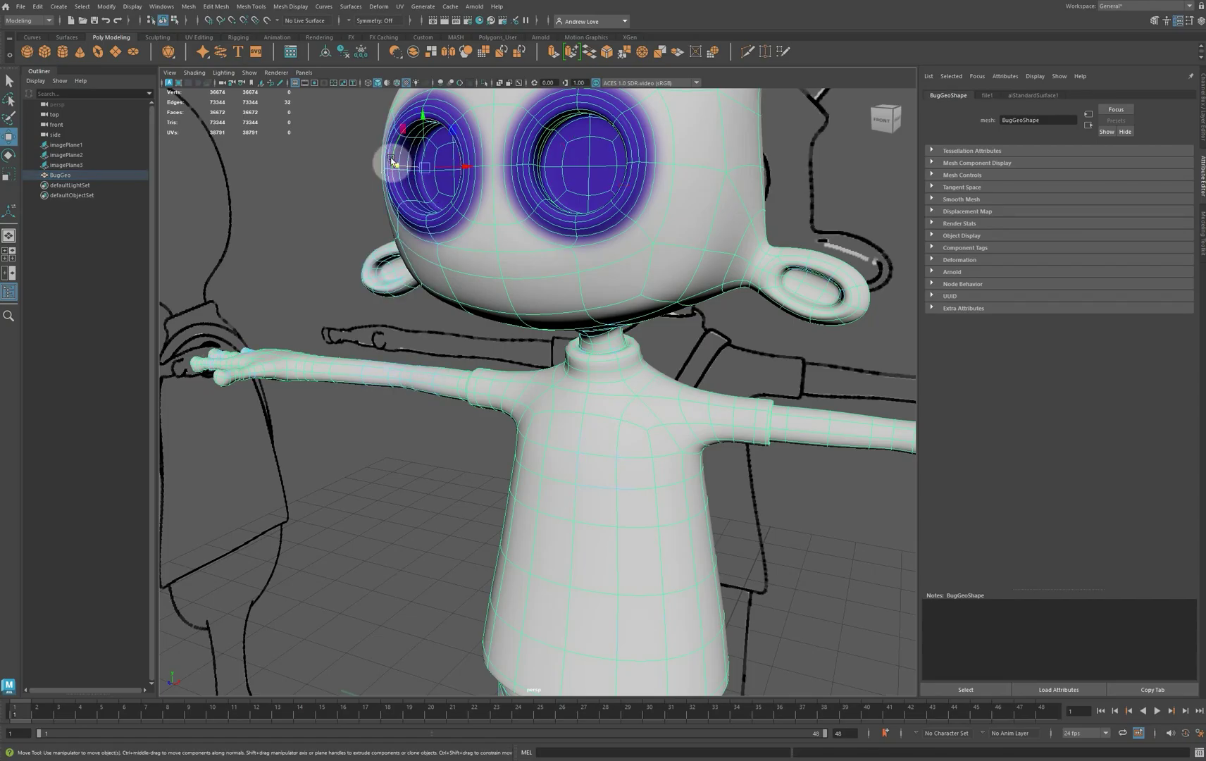
left_click(399, 7)
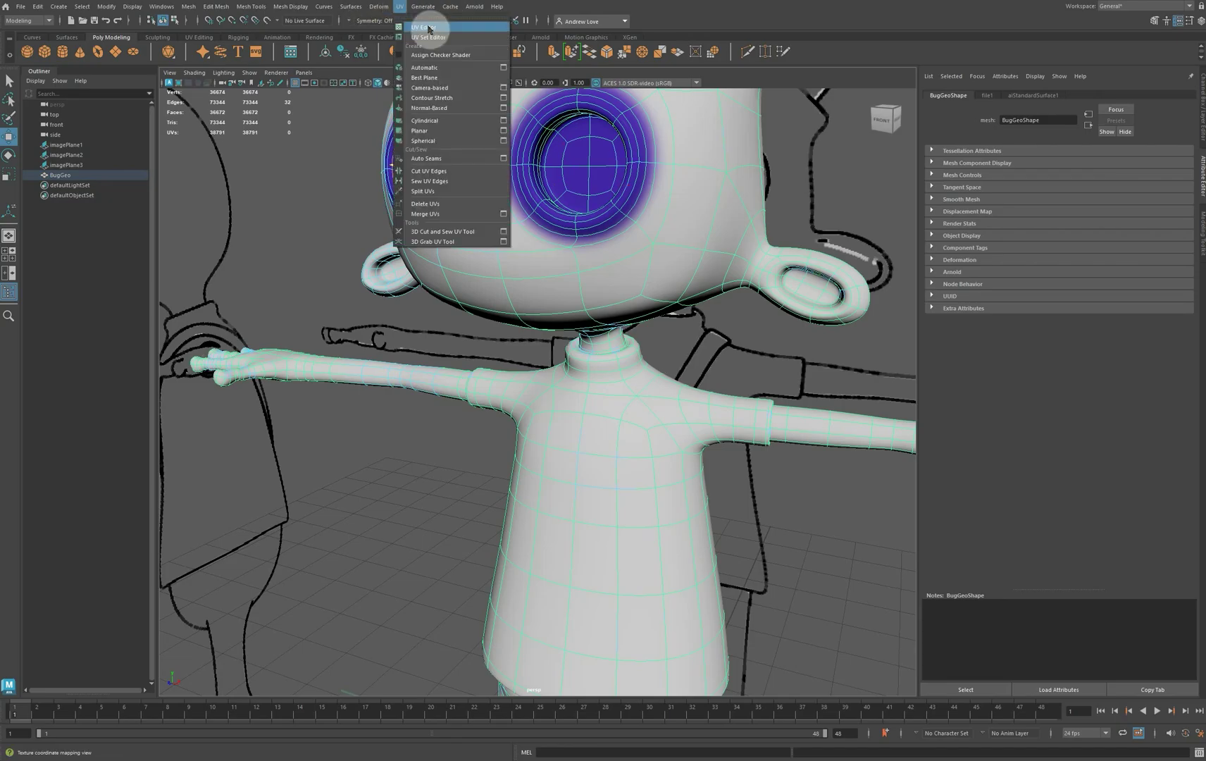
left_click(424, 27)
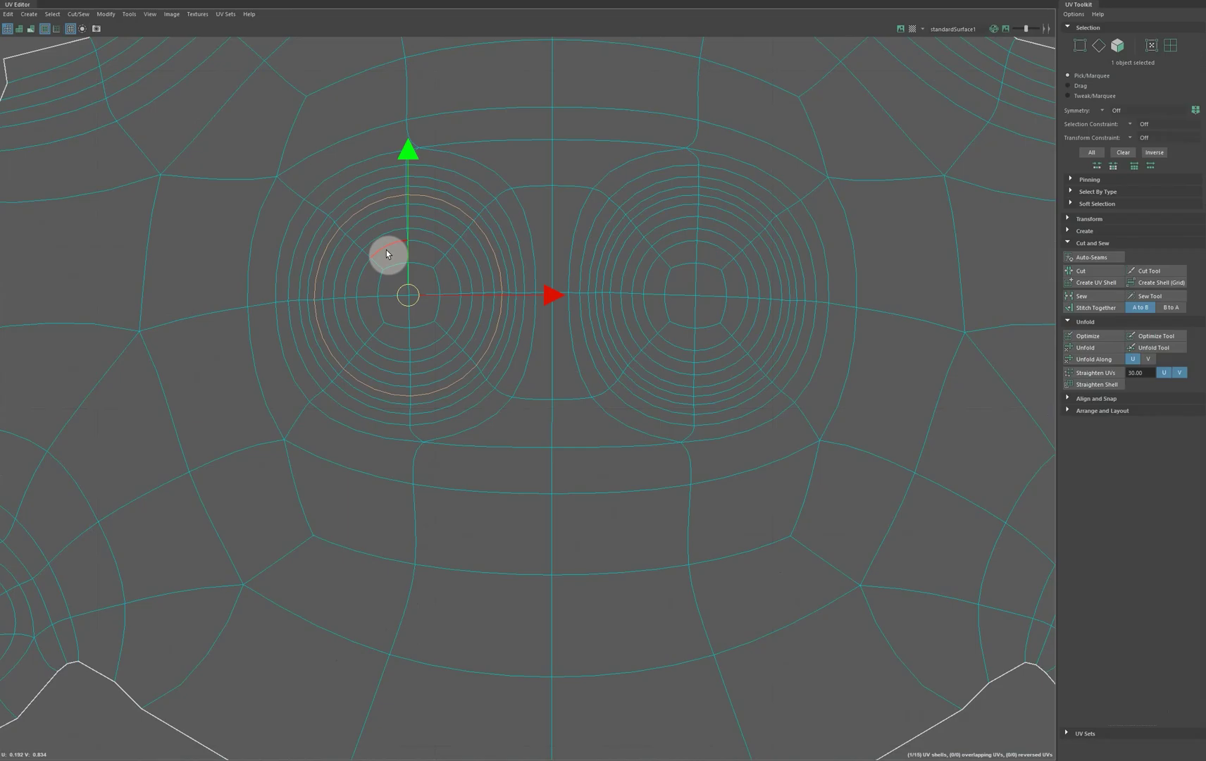
scroll(386, 251, "up", 1)
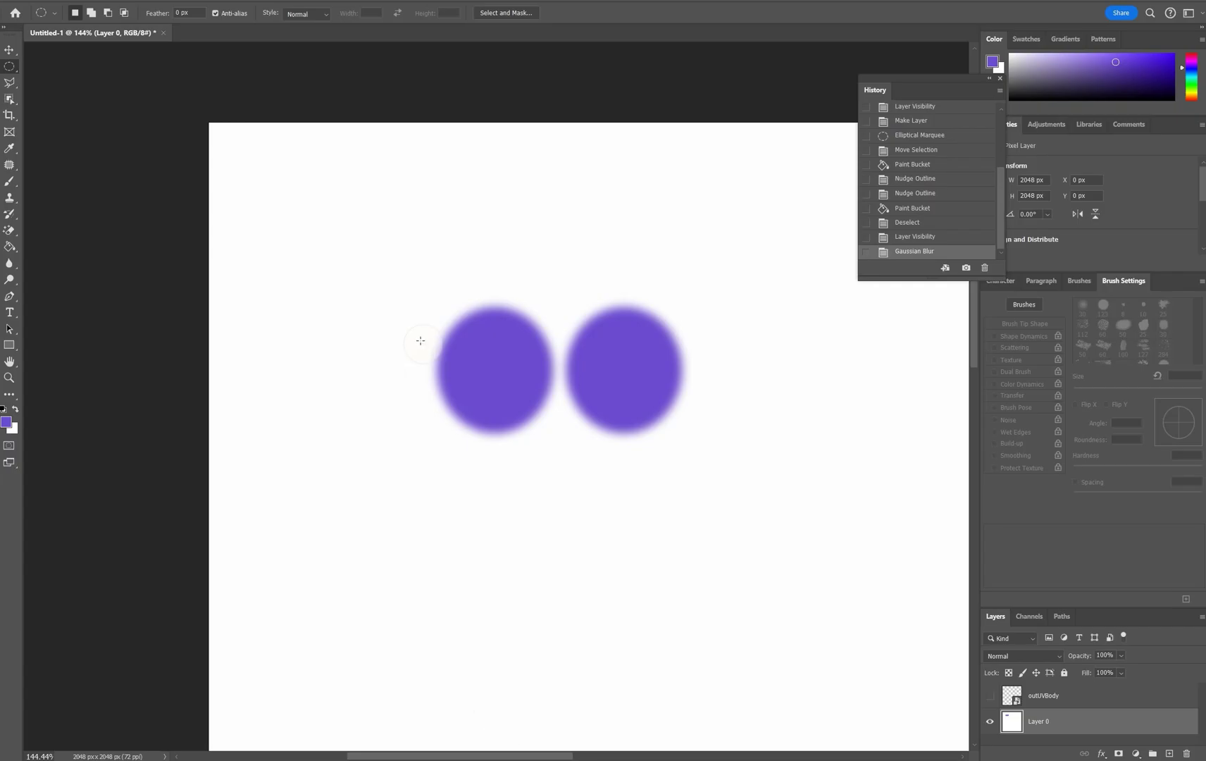
Switch back to Photoshop and show the outUVBody wireframe layer over the painted eyes.
left_click(990, 696)
scroll(266, 238, "up", 7, "alt")
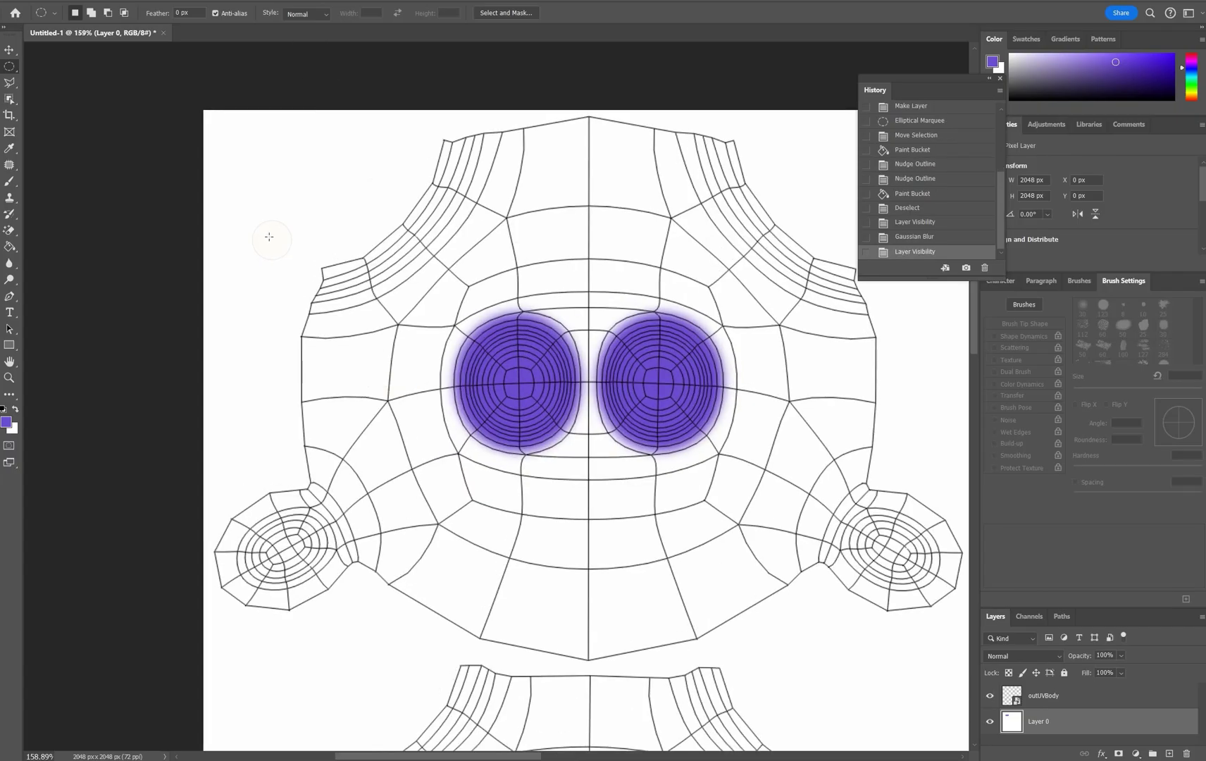
left_click_drag(722, 473, 315, 430)
scroll(315, 431, "up", 3, "alt")
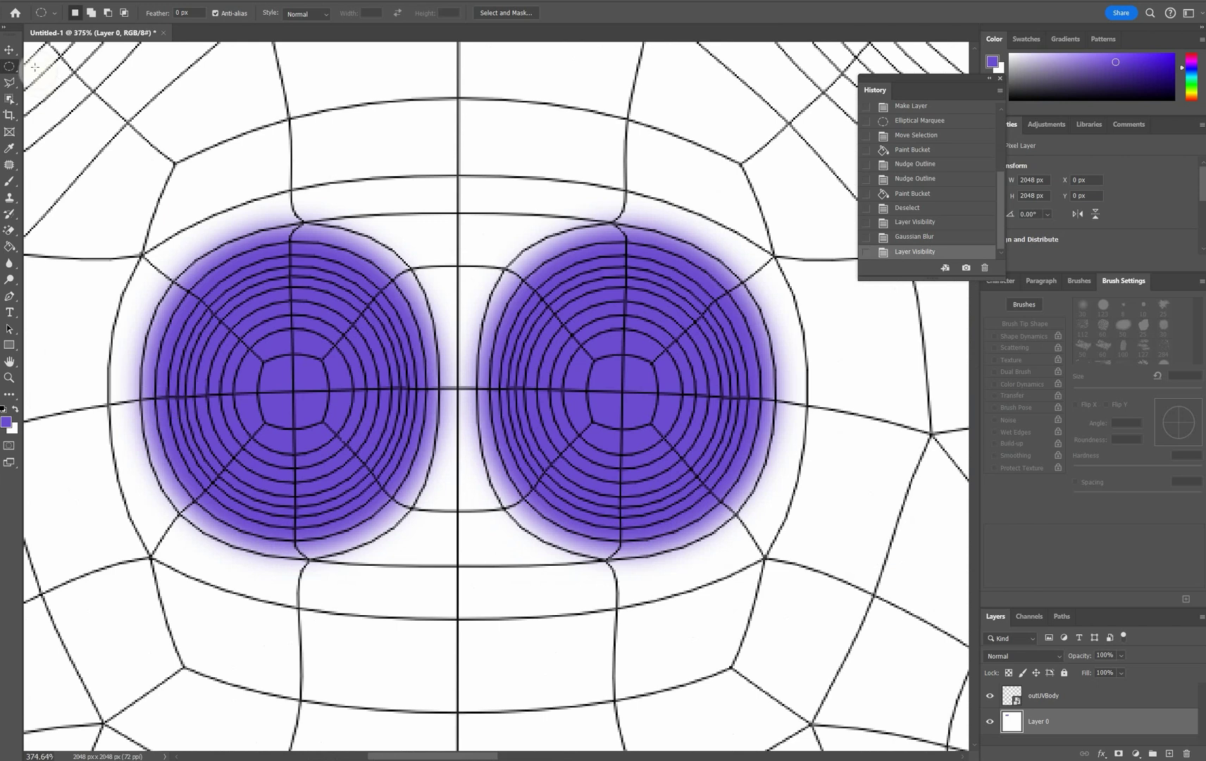
Try an elliptical selection of about 120 × 134 px inside the left eye, nudge it to X 334, Y 274 px, and redraw it smaller.
left_click_drag(177, 399, 402, 147)
key("Down")
key("Down")
key("Down")
key("Down")
key("Down")
key("Down")
key("Down")
key("Down")
key("Down")
key("Down")
key("Down")
key("Down")
key("Down")
key("Down")
key("Down")
key("Down")
key("Down")
key("Down")
key("Down")
key("Down")
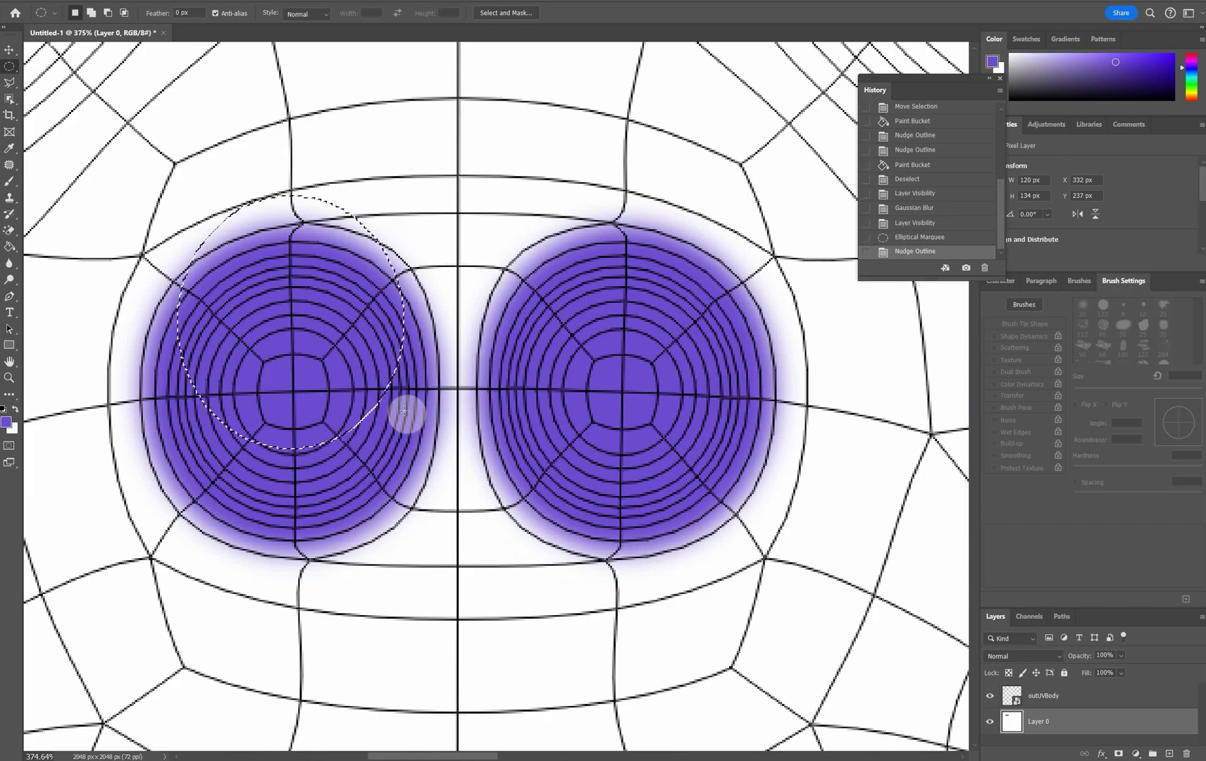
key("shift+Down")
key("shift+Down")
key("shift+Down")
key("shift+Down")
key("Right")
key("Right")
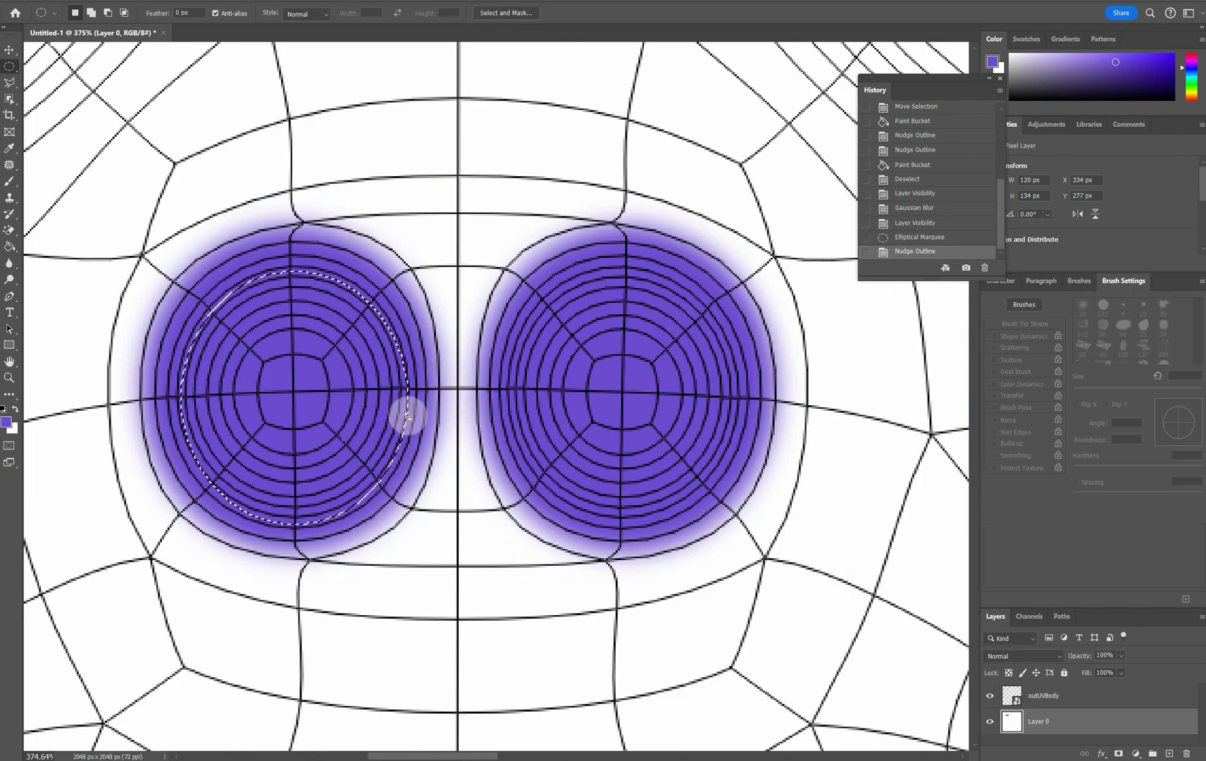
key("Up")
key("Up")
key("Up")
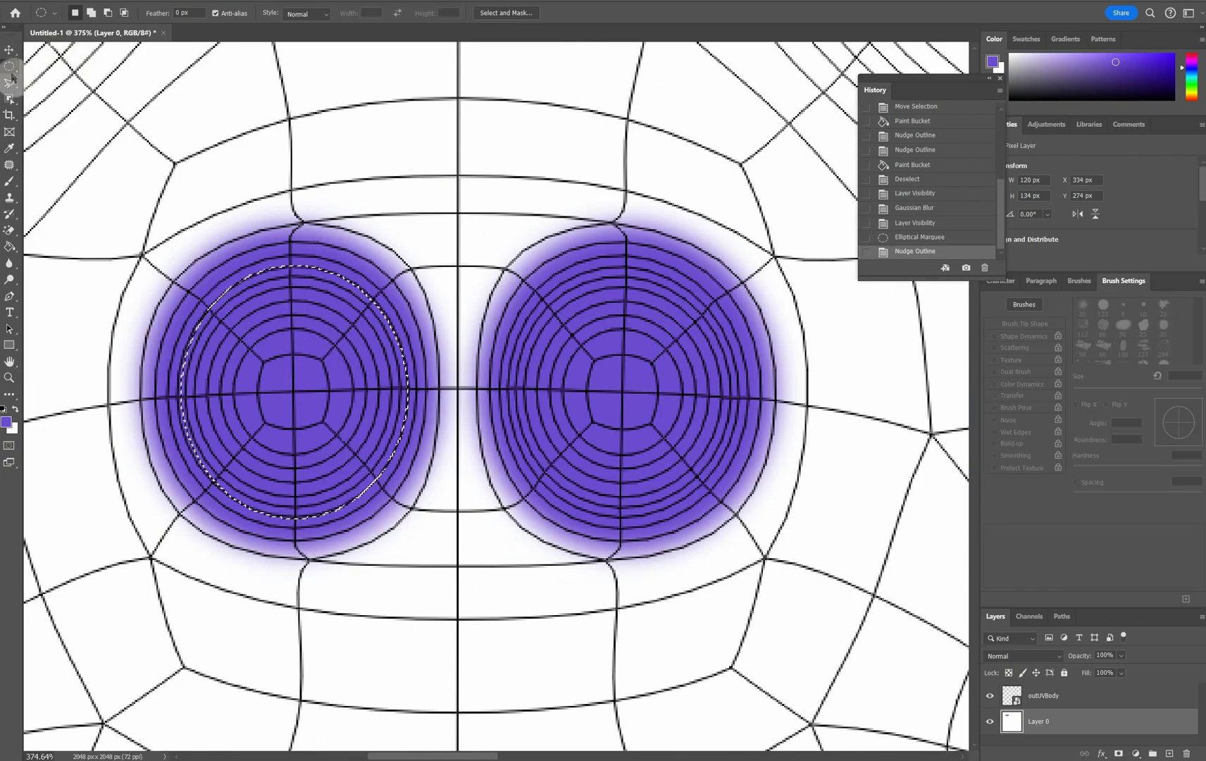
left_click_drag(279, 392, 388, 497, "alt")
Draw an elliptical selection about 97 × 101 px inside the left eye and nudge it up to Y 288 px.
left_click_drag(207, 310, 386, 488)
key("Up")
key("Up")
key("Up")
key("Up")
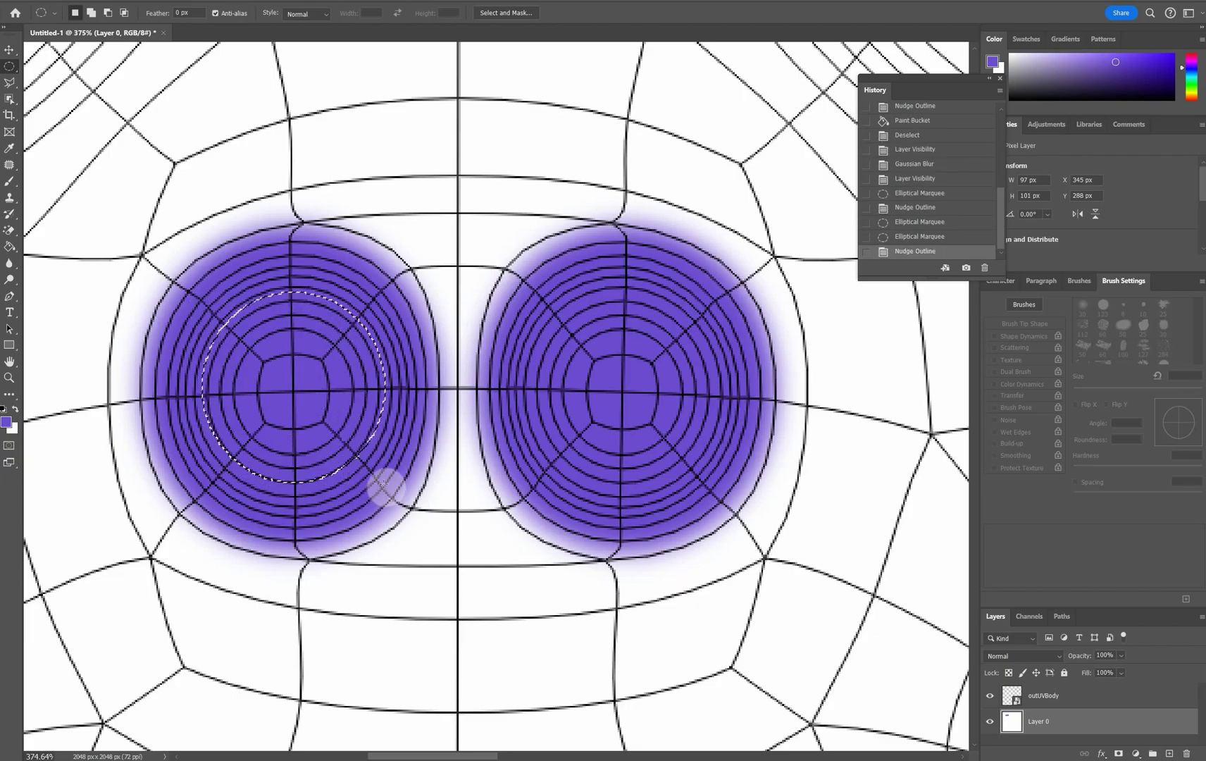
Set the foreground colour to light purple 9884ce and fill the elliptical selection inside the left eye with it.
left_click(8, 421)
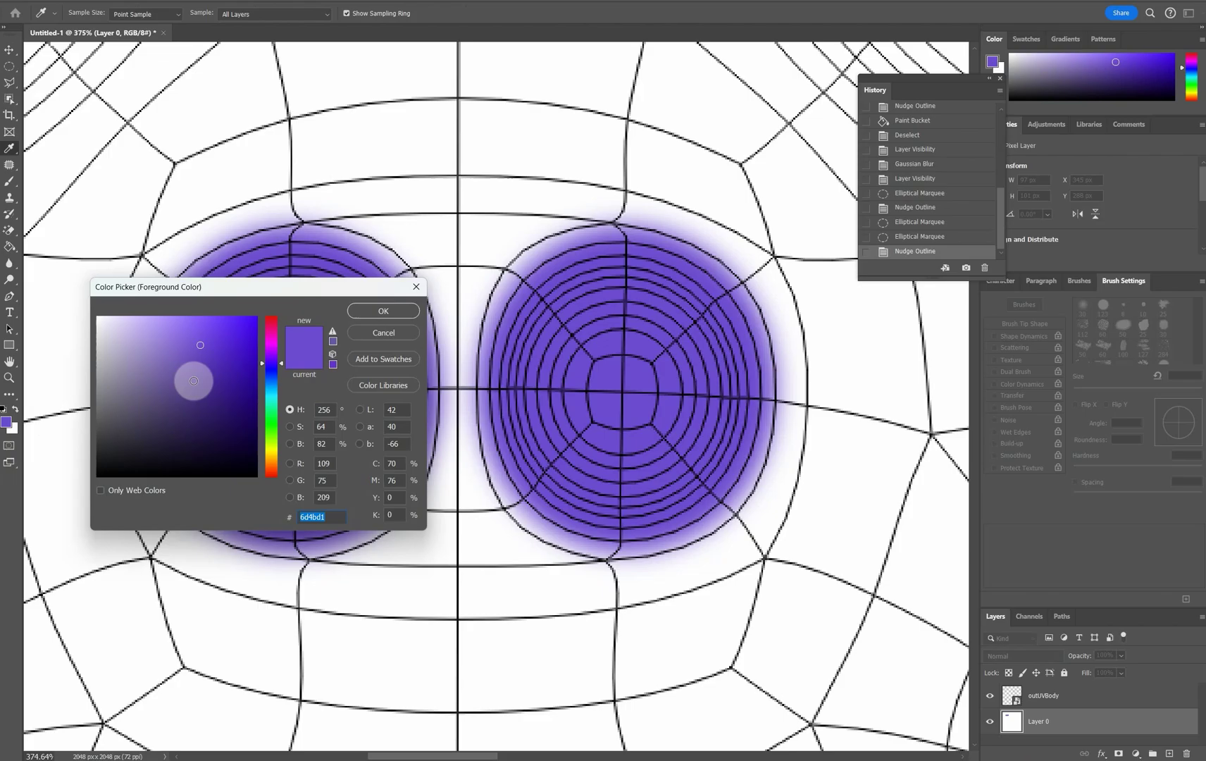
left_click(153, 347)
key("Return")
left_click(10, 248)
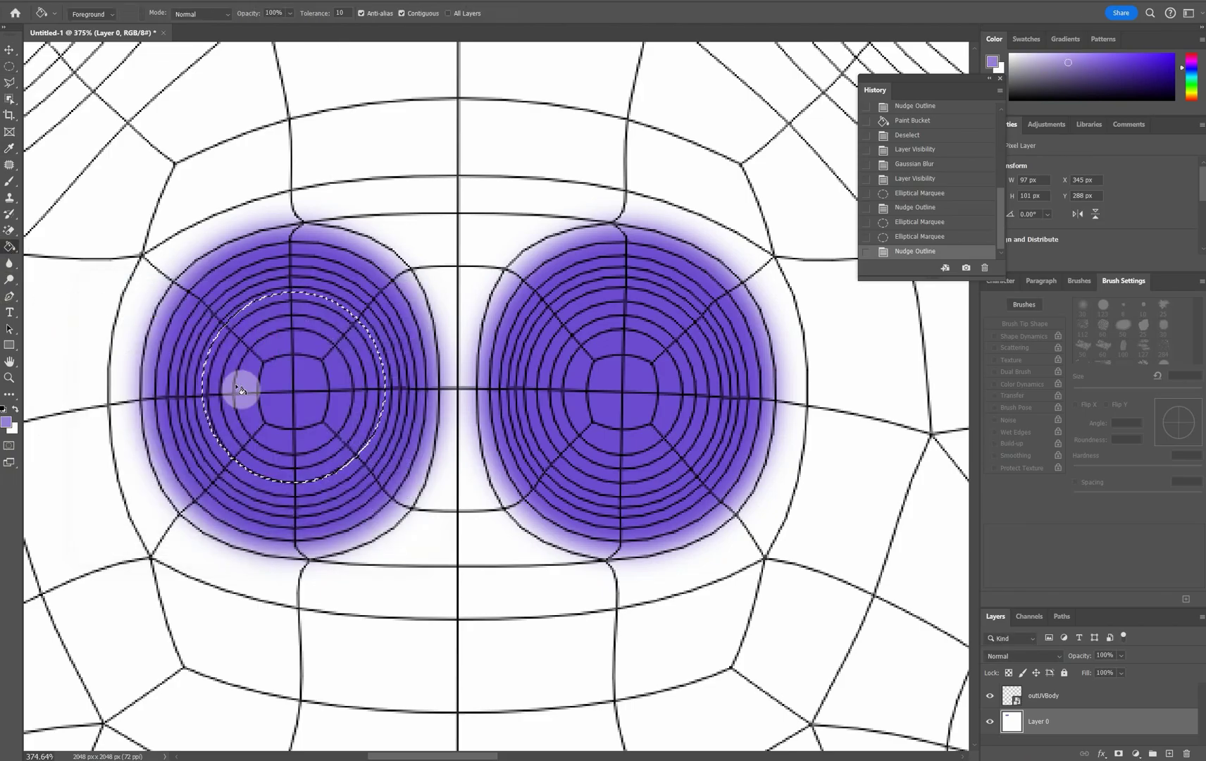
left_click(270, 391)
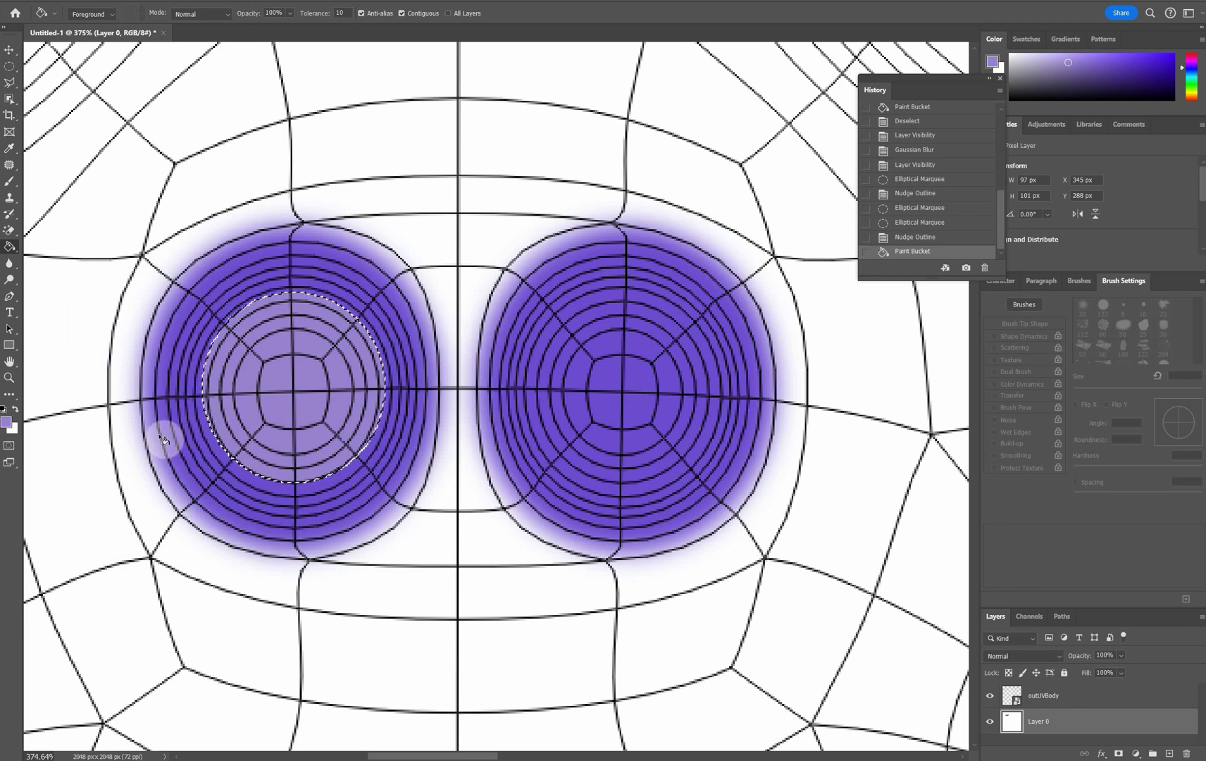
Nudge the elliptical selection outline horizontally onto the right eye, ending at X 519 px.
key("Right")
key("Right")
key("Right")
key("Right")
key("Right")
key("Right")
key("Right")
key("Right")
key("Right")
key("Right")
key("Right")
key("Right")
key("Right")
key("Right")
key("Right")
key("Right")
key("Right")
key("Right")
key("Right")
key("Right")
key("Right")
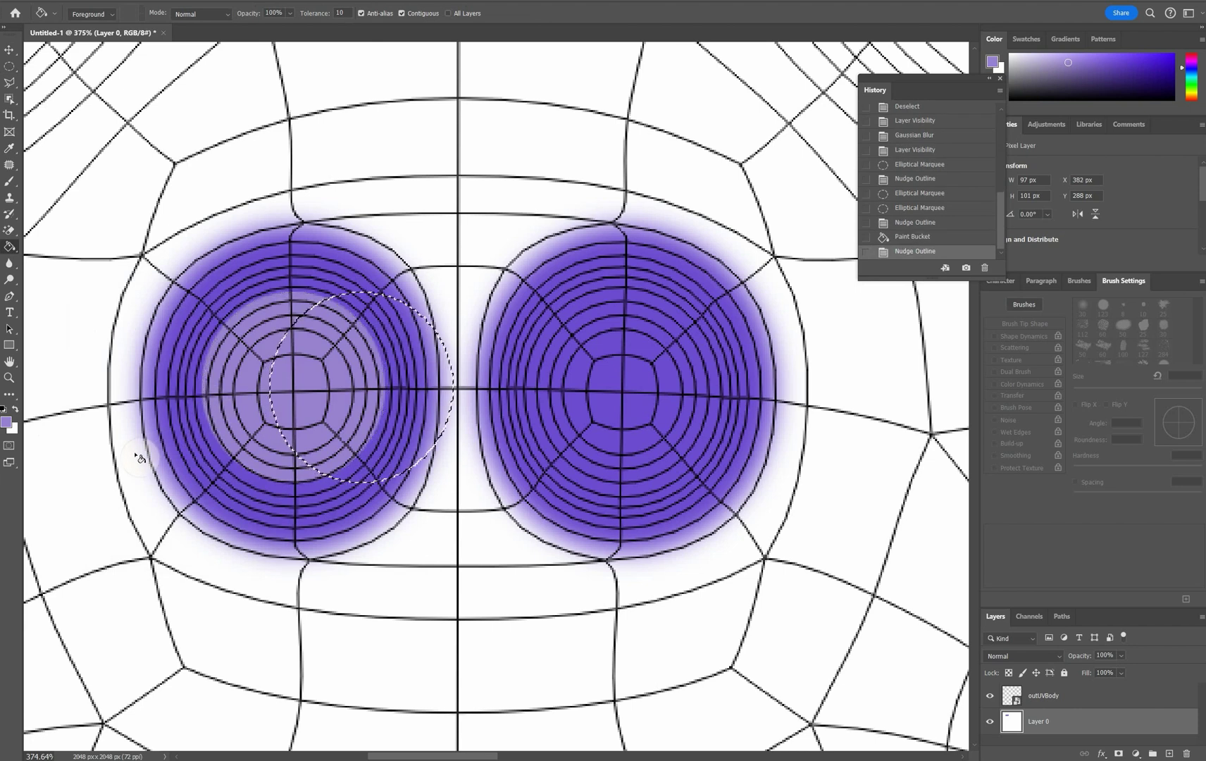
key("Right")
key("Right")
key("Right")
key("Right")
key("Right")
key("Right")
key("Right")
key("Right")
key("Right")
key("Right")
key("Right")
key("Right")
key("Right")
key("Right")
key("Right")
key("Right")
key("Right")
key("Right")
key("Right")
key("Right")
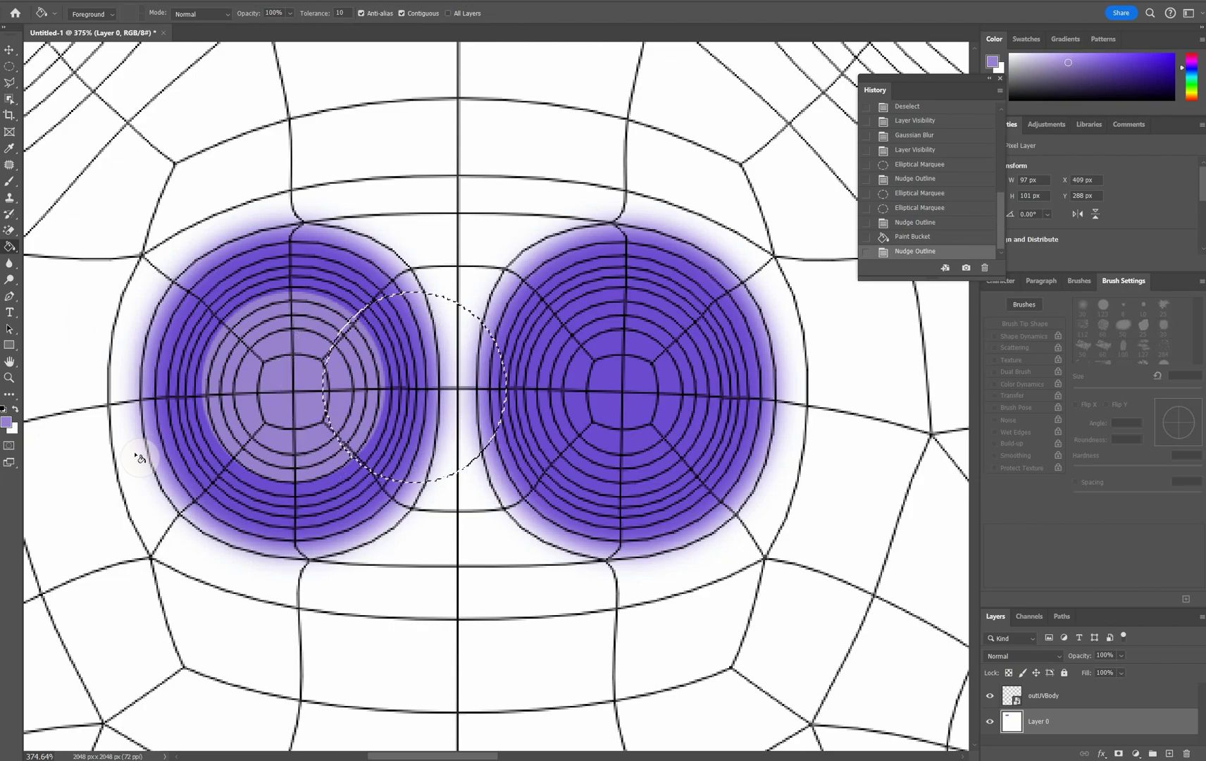
key("Right")
key("Right")
key("Right")
key("Right")
key("Right")
key("Right")
key("Right")
key("Right")
key("Right")
key("Right")
key("Right")
key("Right")
key("Right")
key("Right")
key("Right")
key("Right")
key("Right")
key("Right")
key("Right")
key("Right")
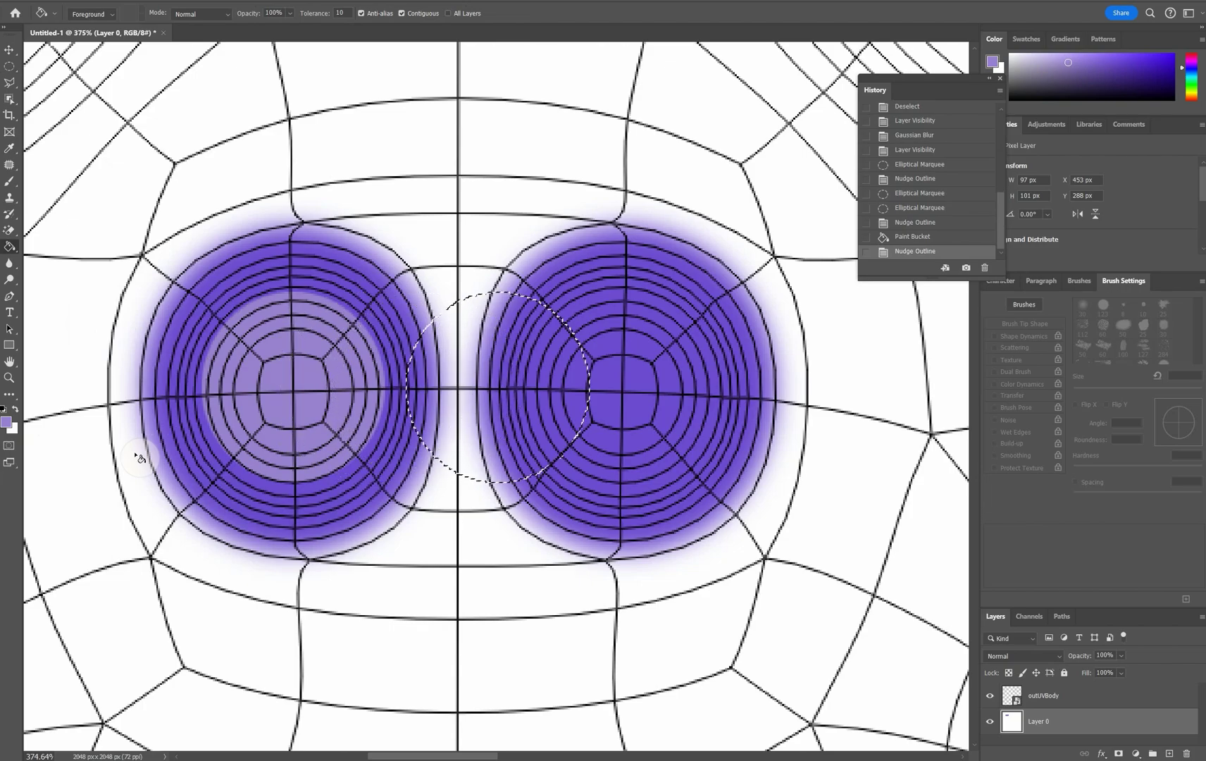
key("Right")
key("Right")
key("Right")
key("Right")
key("Right")
key("Right")
key("Right")
key("Right")
key("Right")
key("Right")
key("Right")
key("Right")
key("Right")
key("Right")
key("Right")
key("Right")
key("Right")
key("Right")
key("Right")
key("Right")
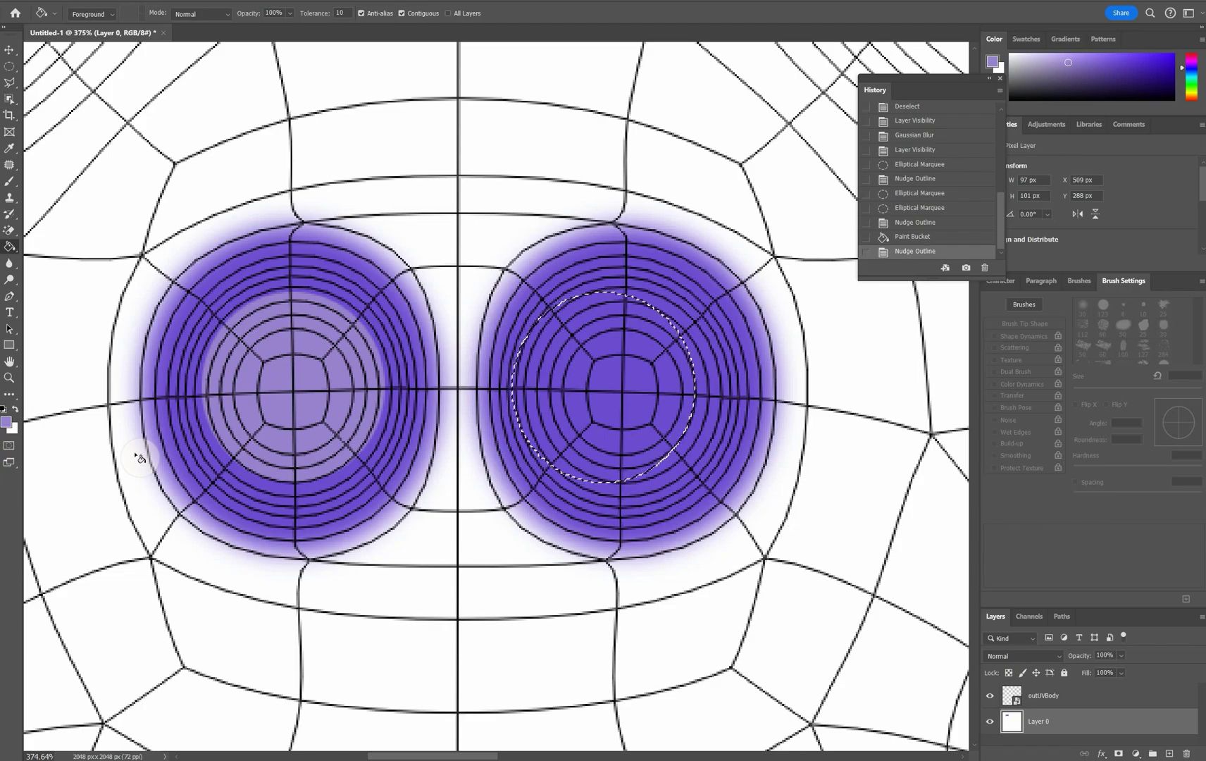
key("Left")
key("Left")
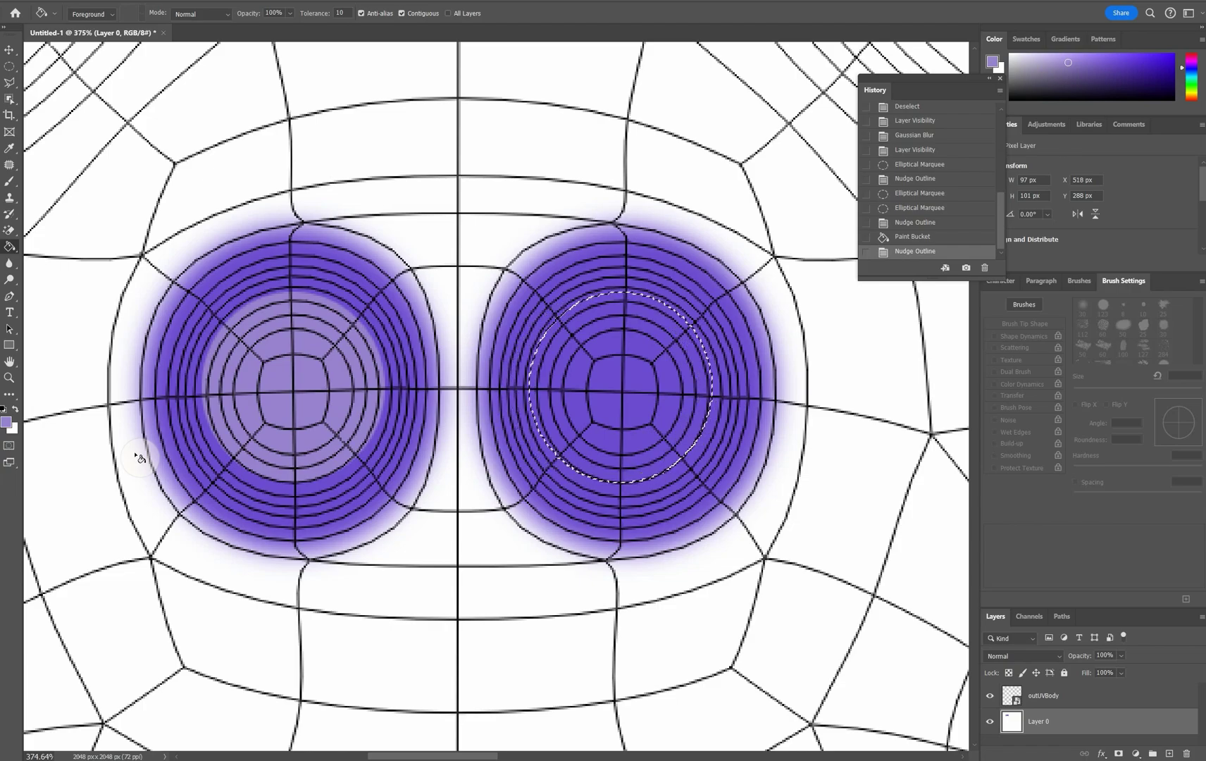
key("Right")
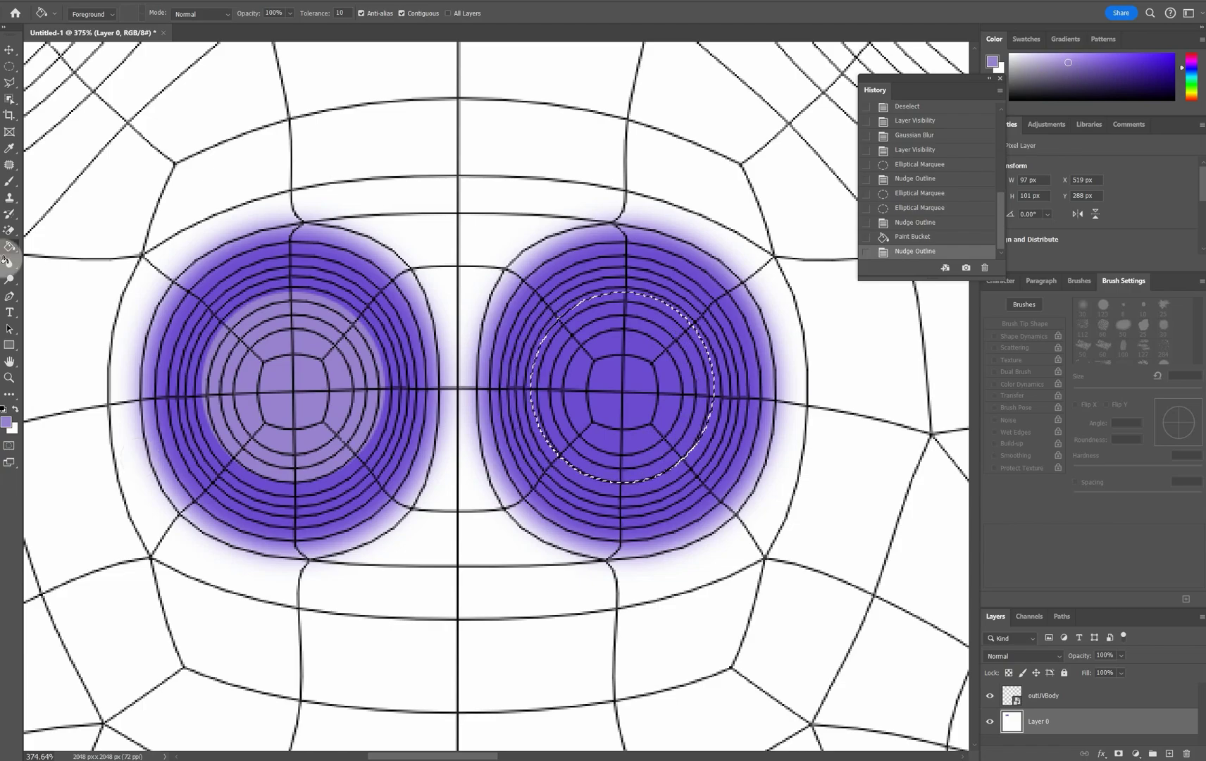
Fill the selection inside the right eye with the same light purple and deselect it.
left_click(558, 386)
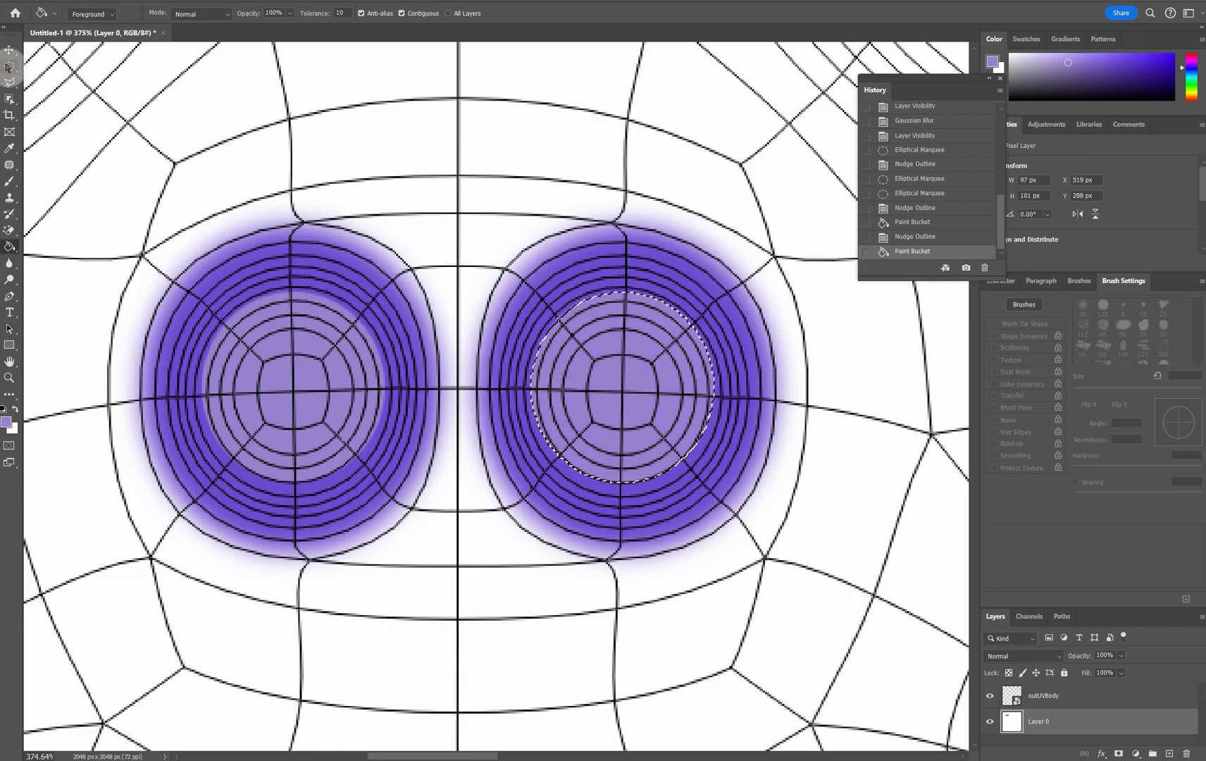
left_click(9, 67)
left_click(407, 88)
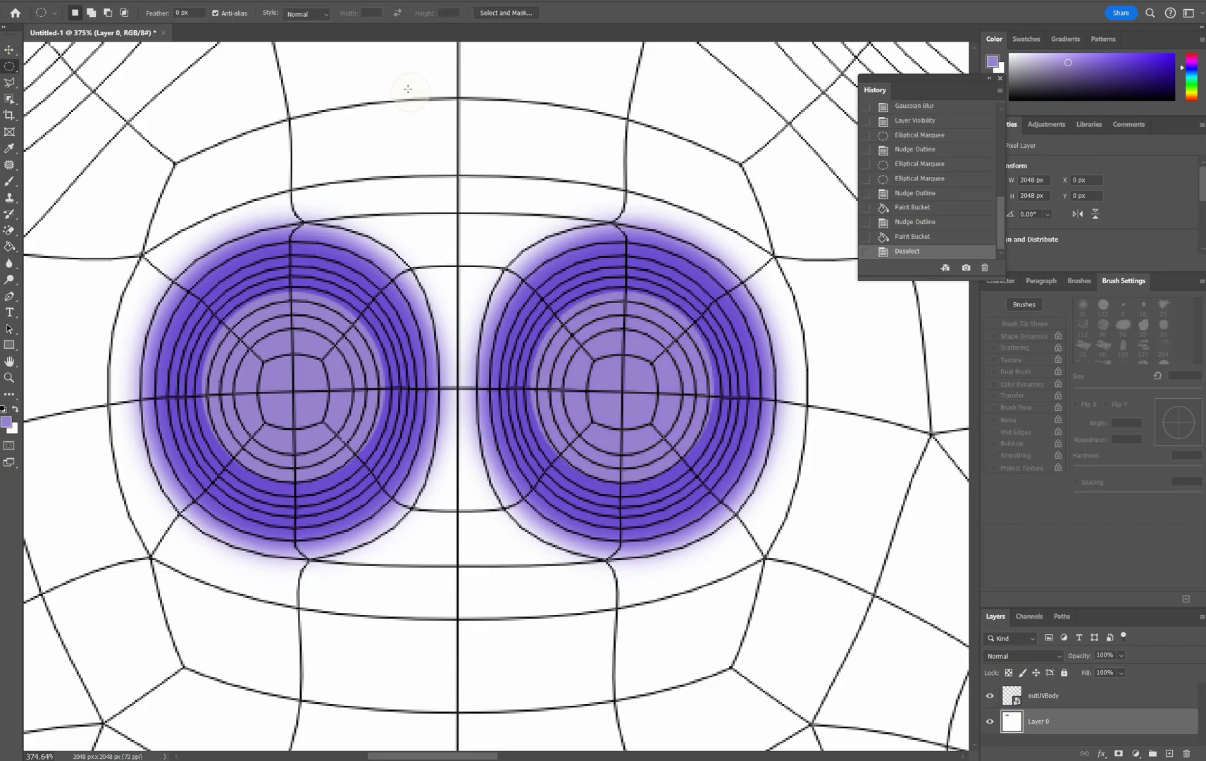
Hide the outUVBody wireframe layer and apply a Gaussian Blur with a 2.2 px radius to Layer 0.
left_click(990, 695)
left_click(169, 1)
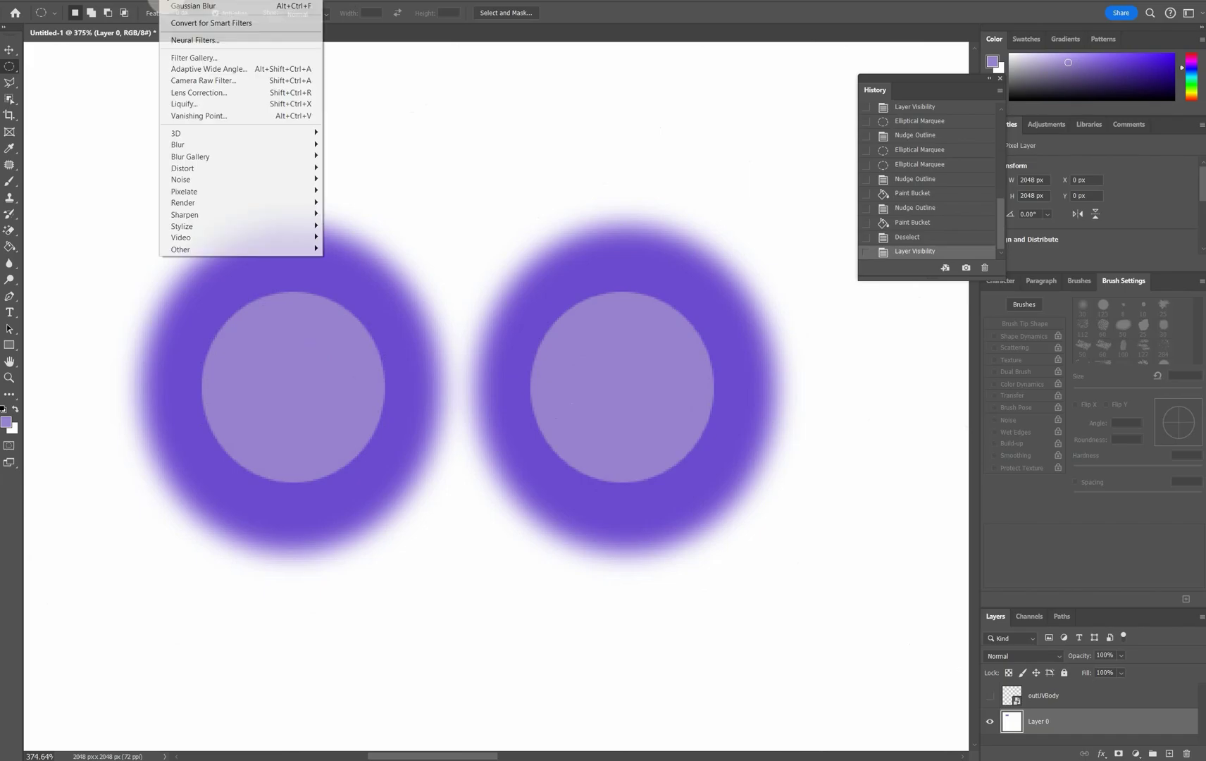
mouse_move(223, 146)
left_click(356, 191)
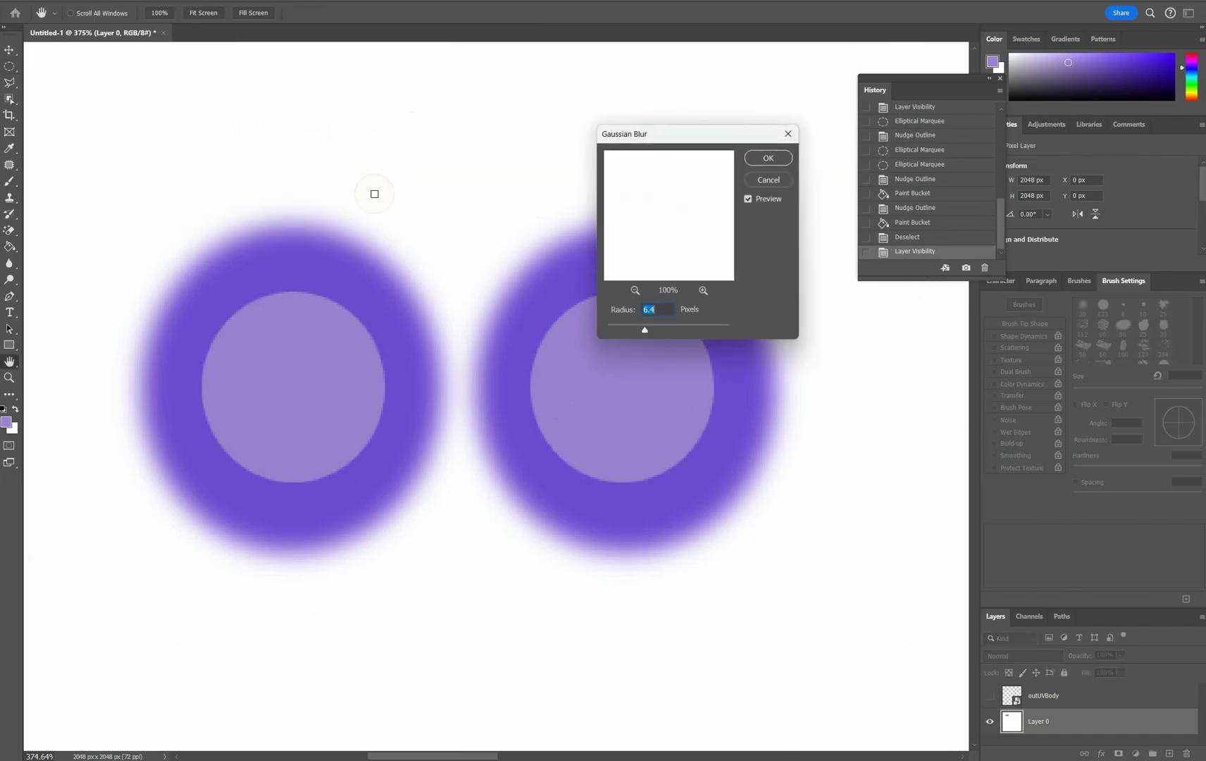
left_click_drag(619, 331, 622, 332)
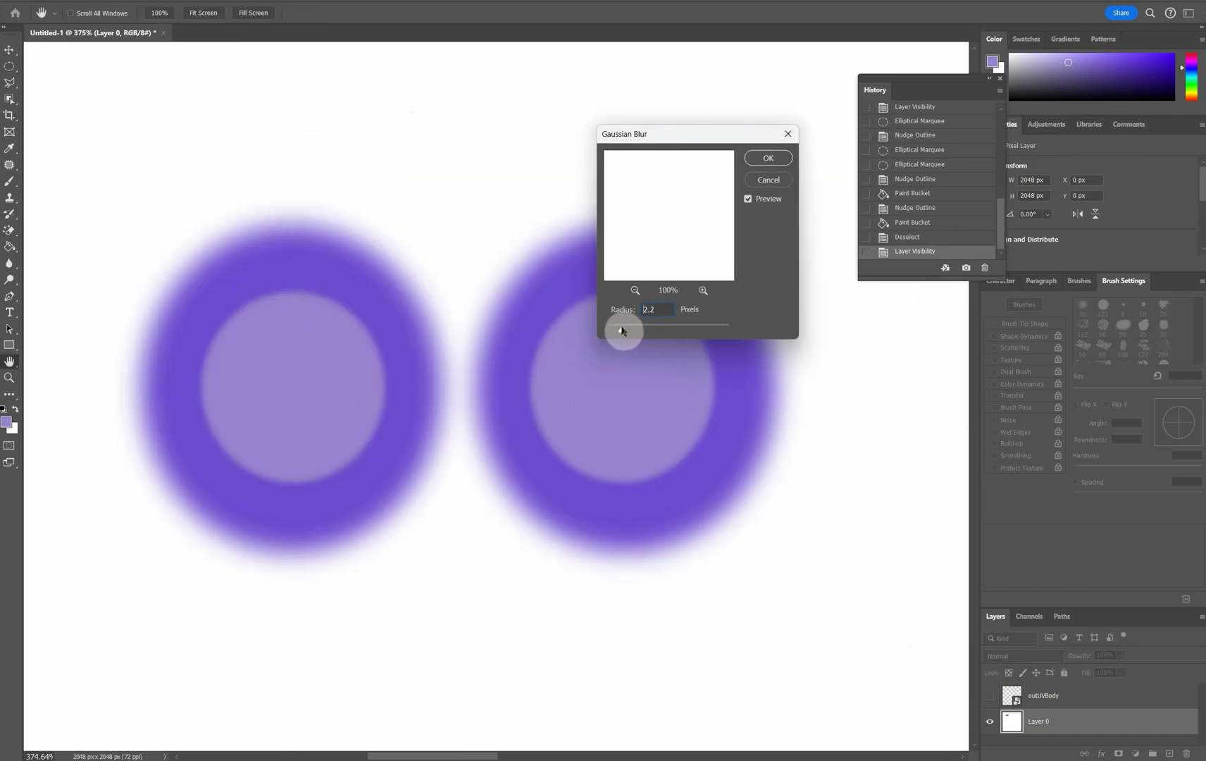
left_click(768, 157)
left_click(991, 696)
left_click(991, 695)
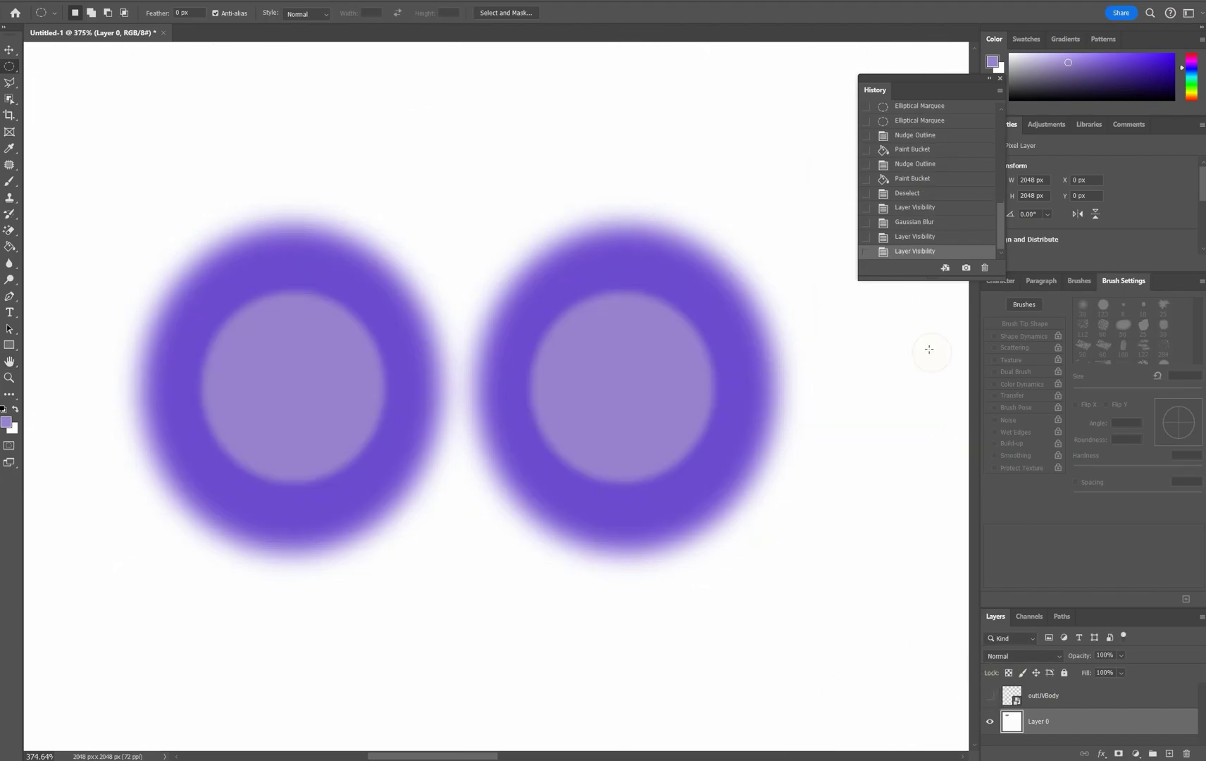
Export the texture as a PNG into the sourceimages folder, overwriting BugSkin01.png.
left_click(32, 4)
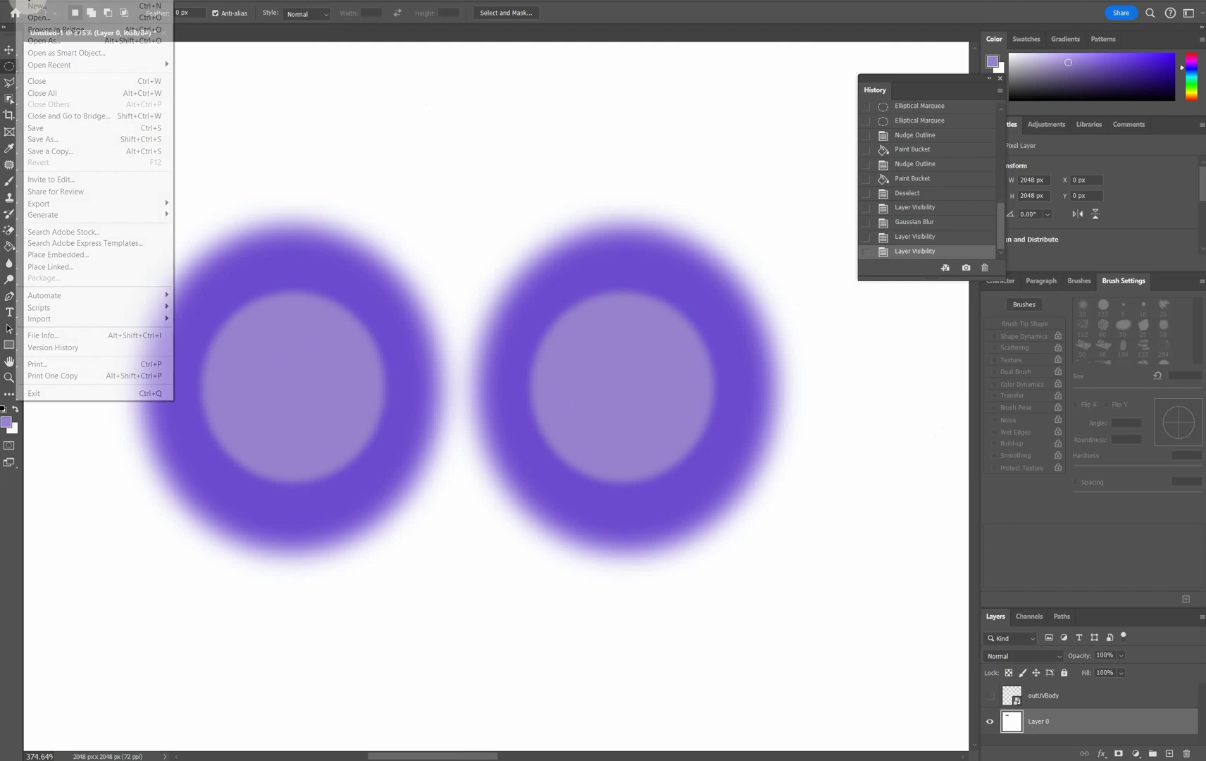
mouse_move(85, 203)
left_click(198, 202)
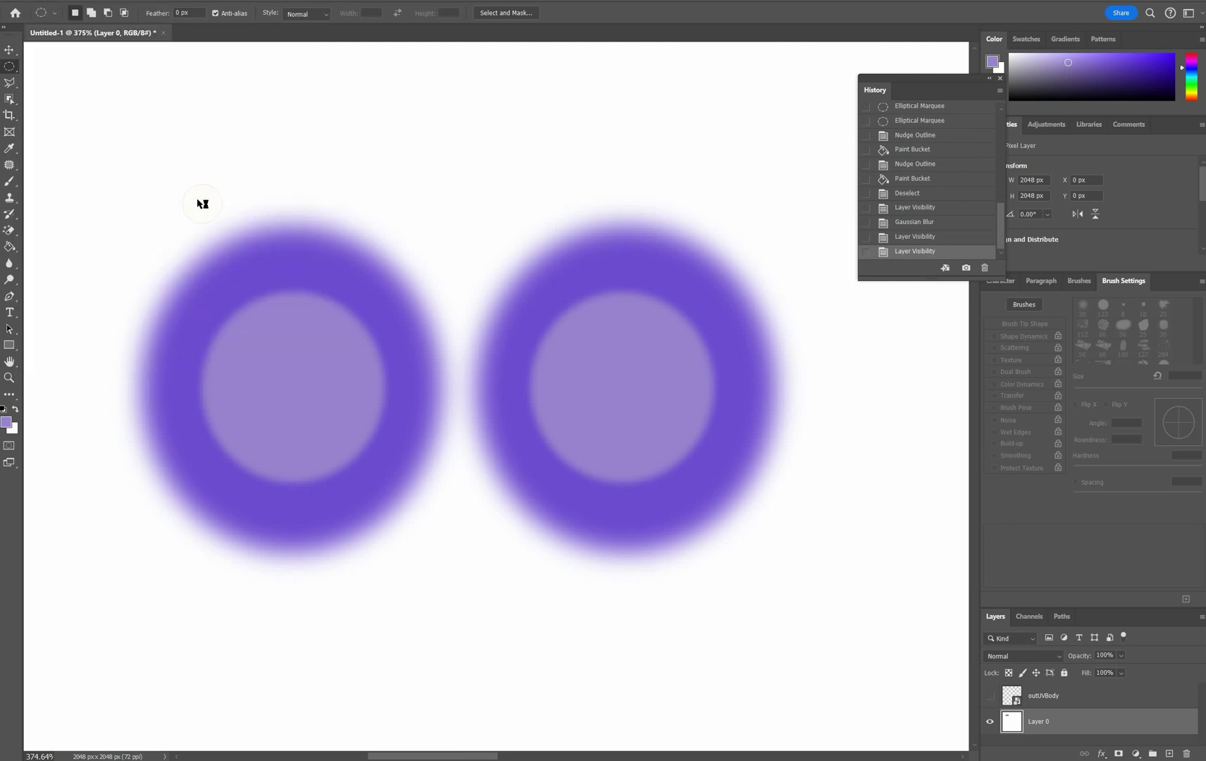
left_click(317, 95)
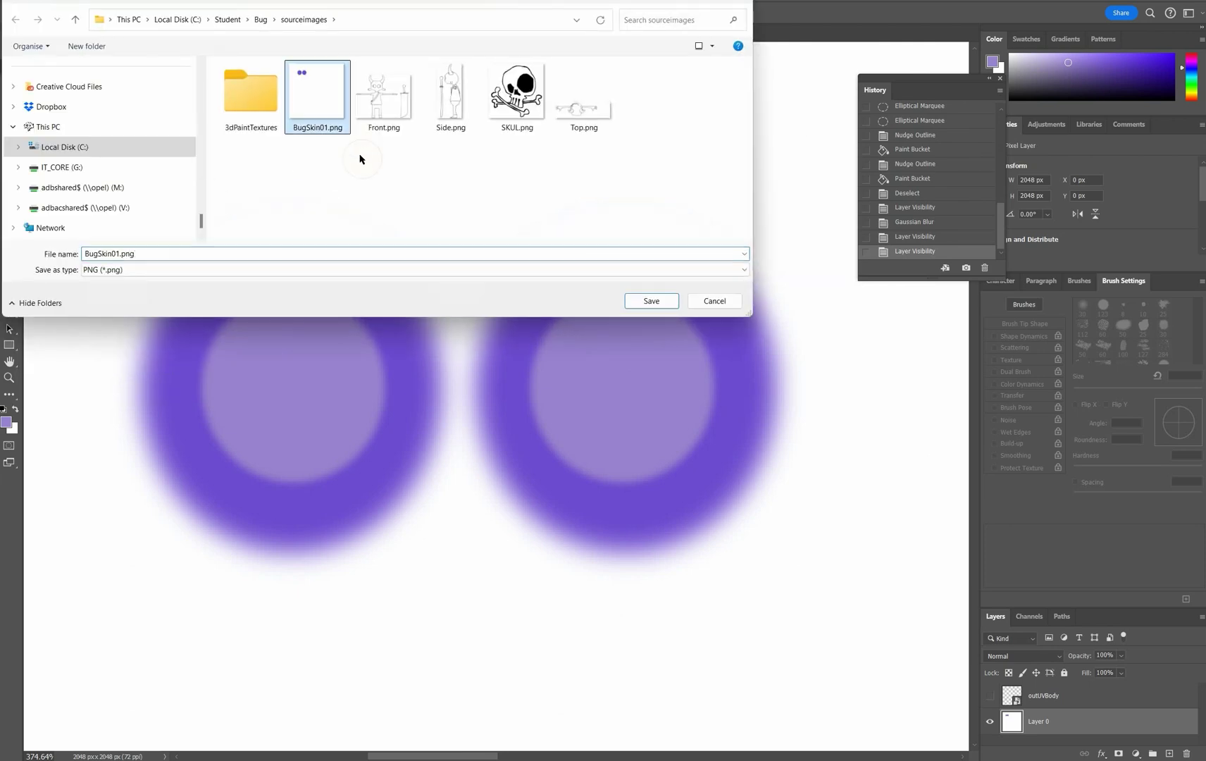
left_click(646, 304)
left_click(625, 379)
Switch to Maya and rename the character's aiStandardSurface1 material to aiBugskin.
left_click(280, 694)
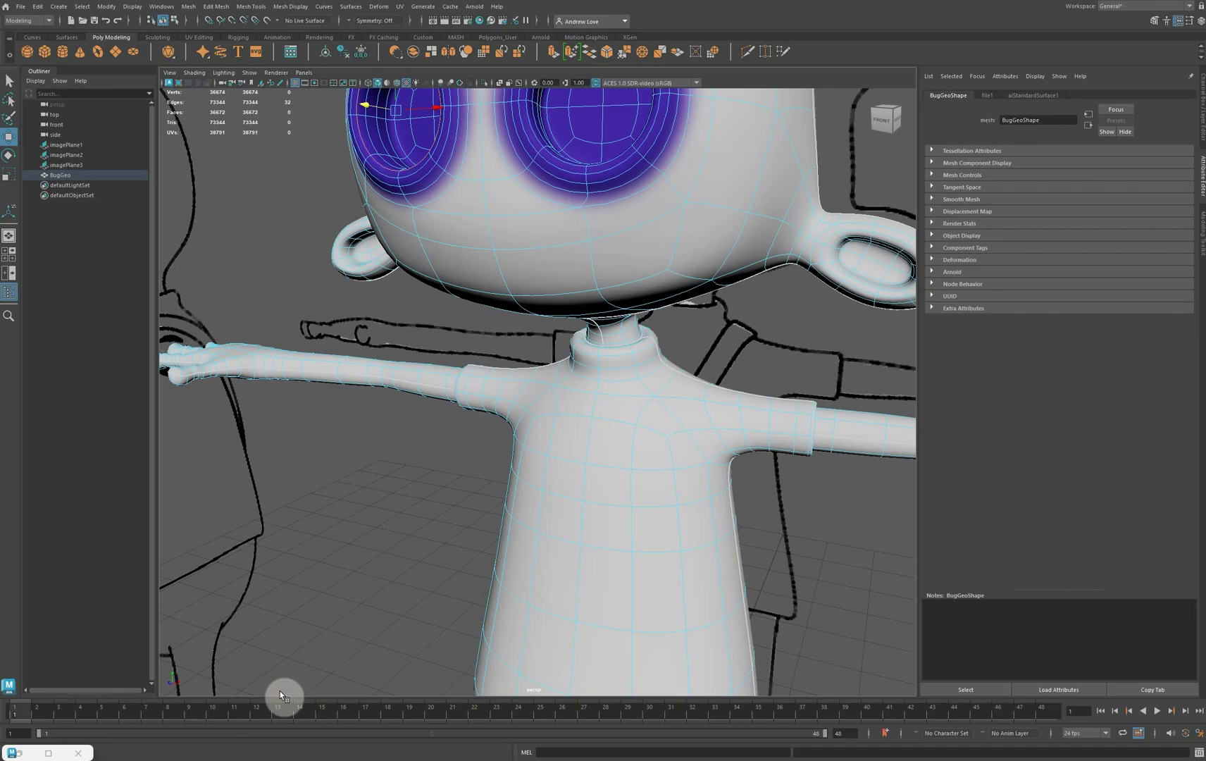
left_click(1034, 95)
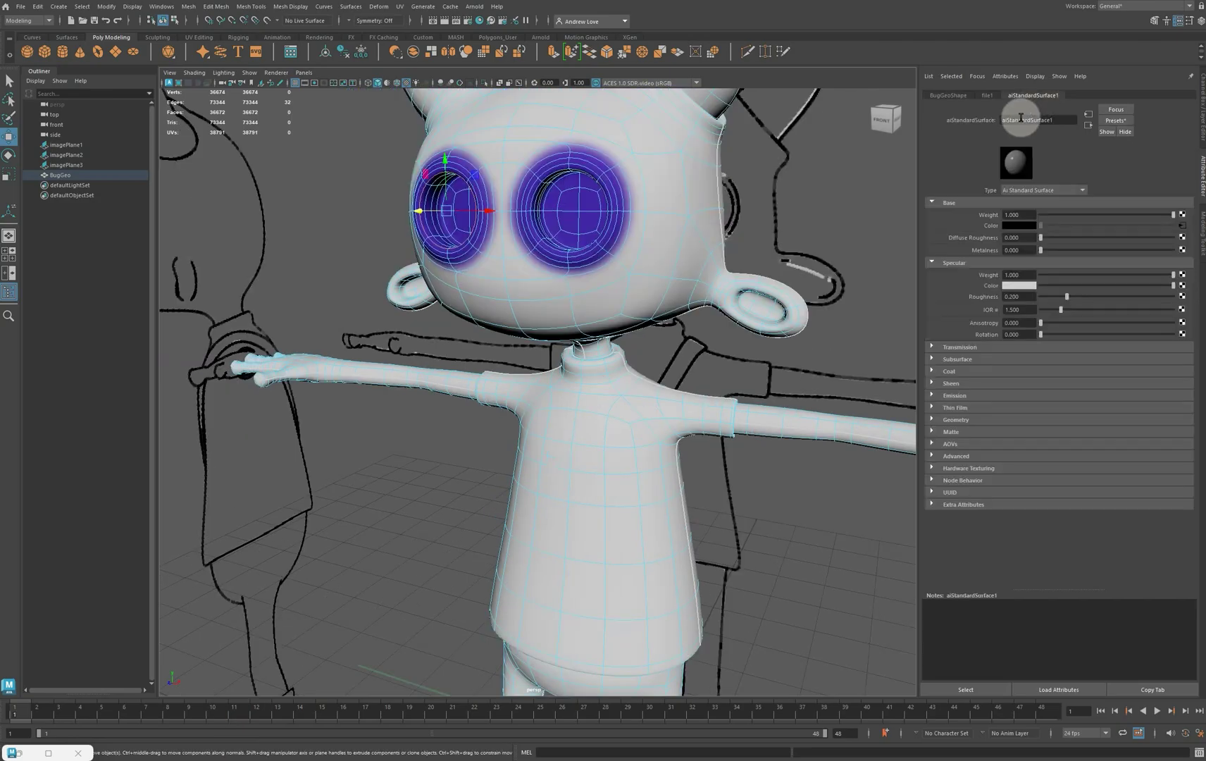
left_click_drag(1009, 117, 1057, 117)
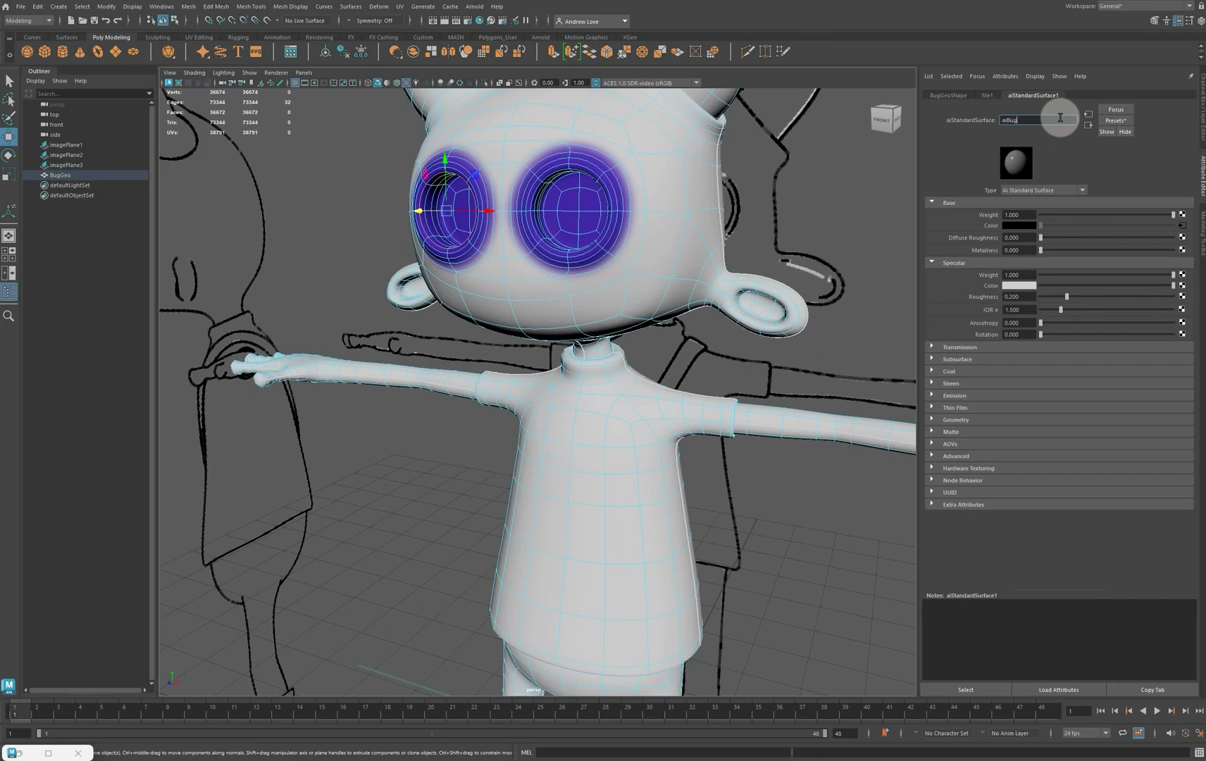
type("Bugskin")
key("Return")
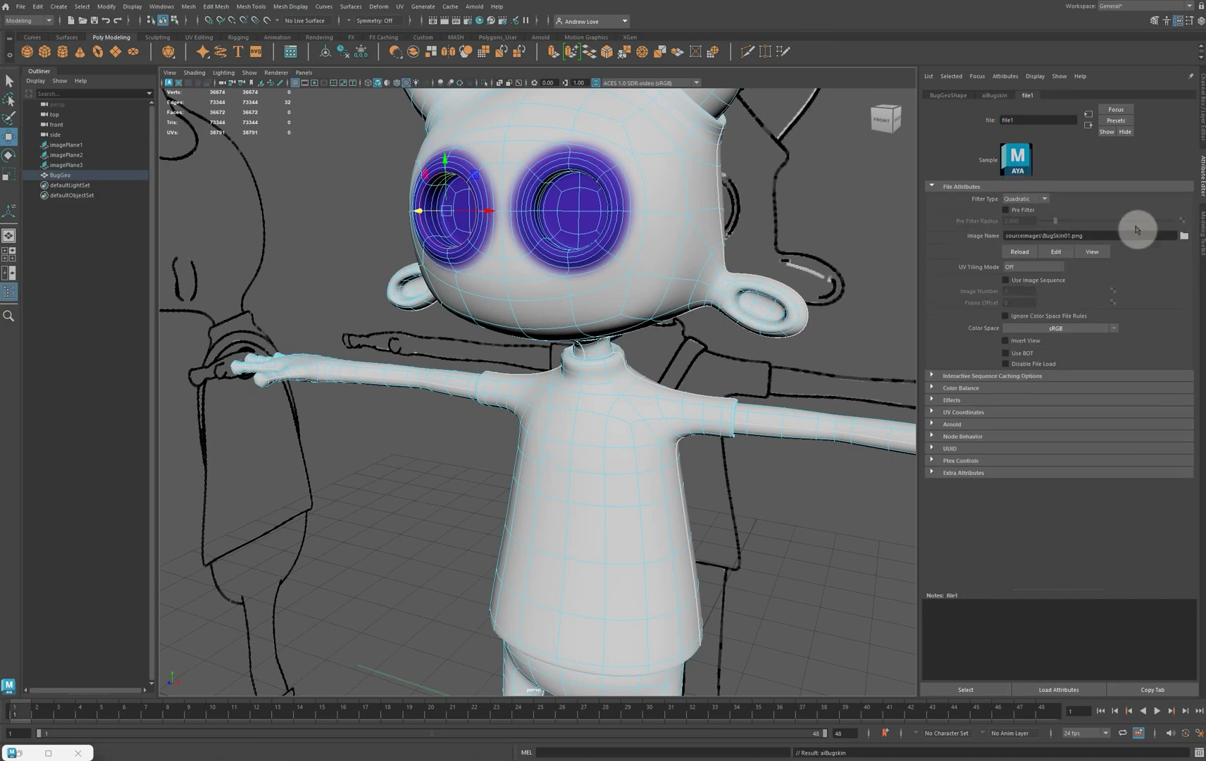
Load the updated BugSkin01.png from sourceimages again as the image of the file1 texture node.
left_click(1185, 237)
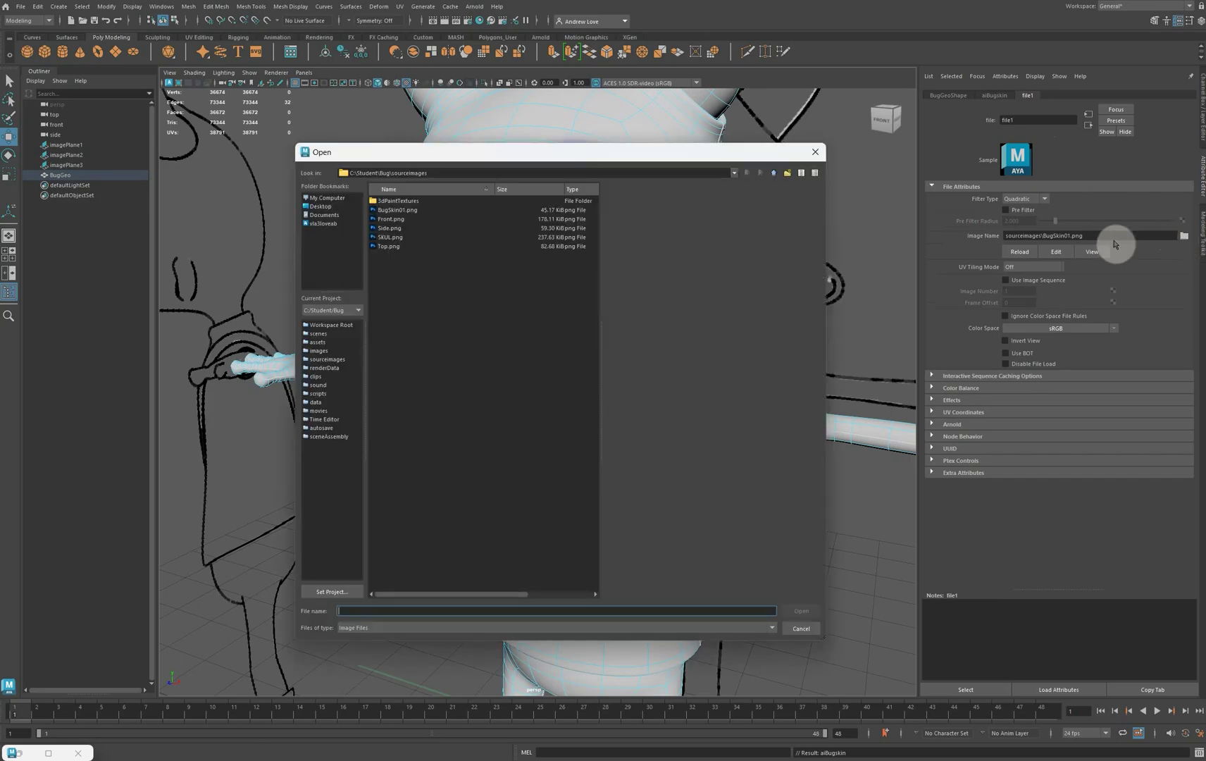
left_click(391, 210)
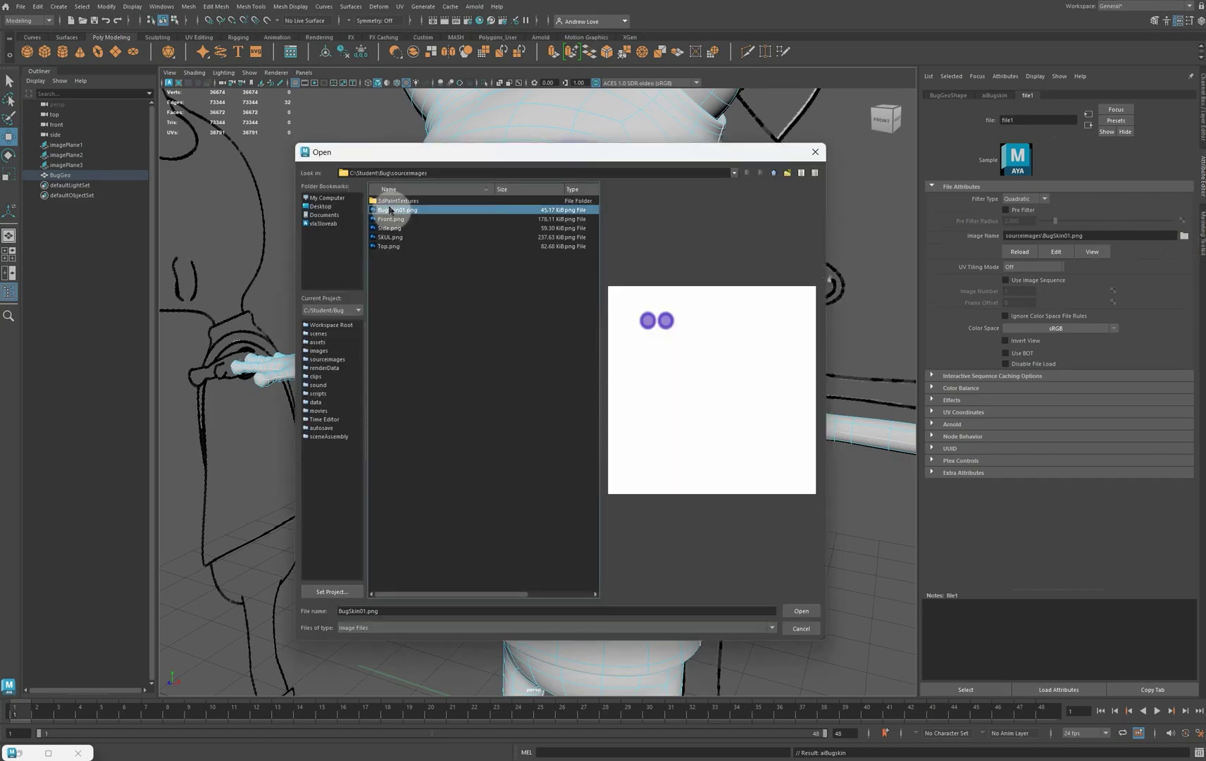
left_click(799, 611)
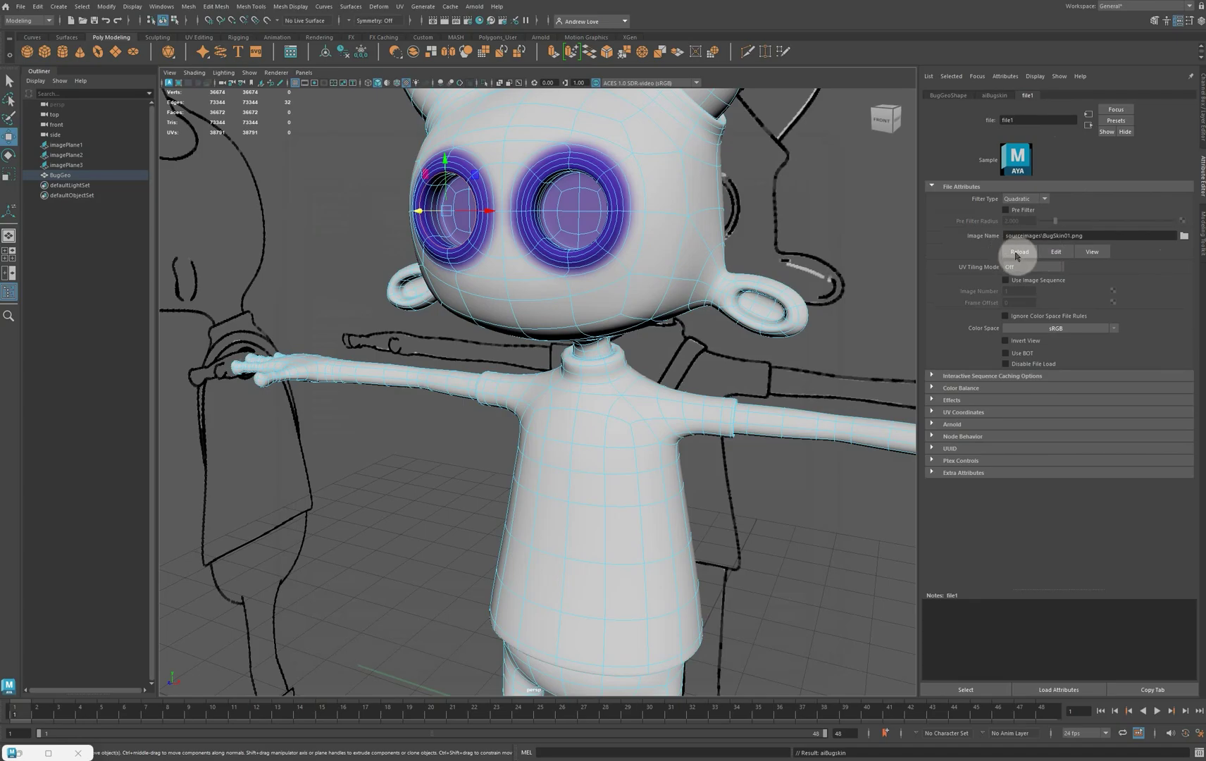
Return BugGeo to object mode, clear the selection, and examine the updated eye texture on the character from the front.
left_click(841, 374)
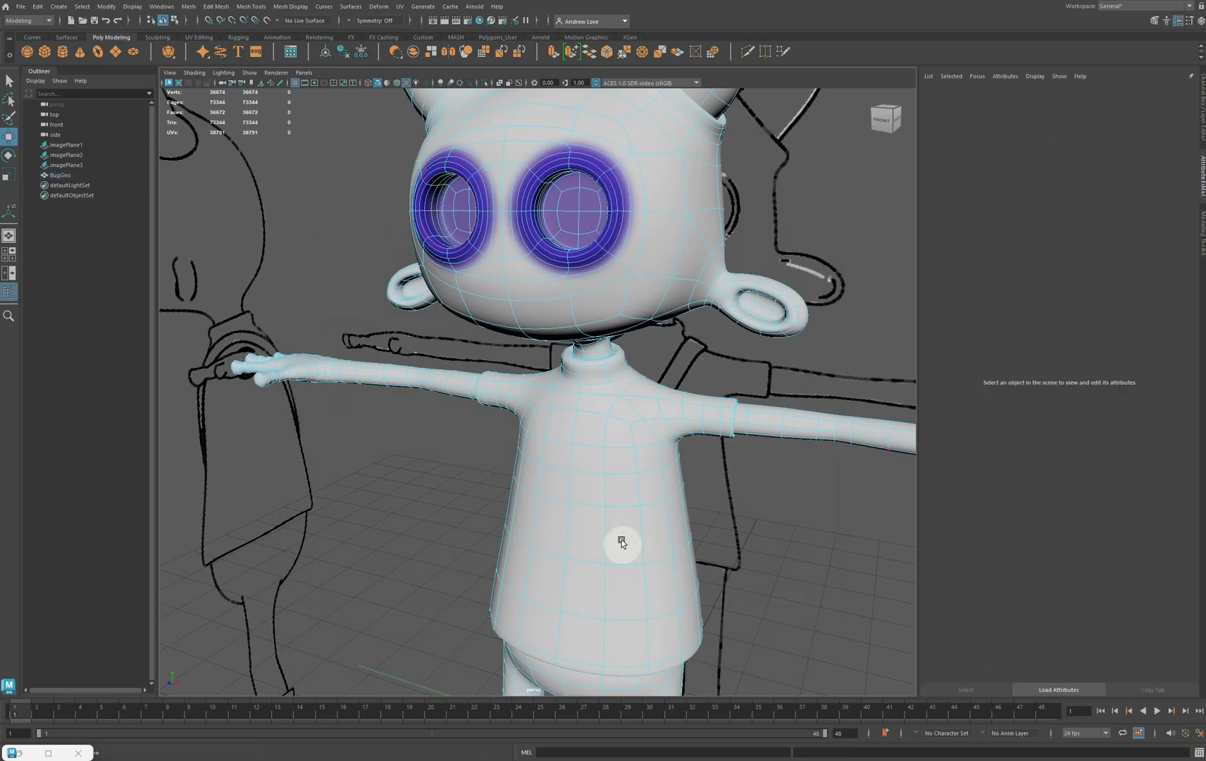
right_click_drag(500, 273, 537, 260)
left_click(201, 299)
right_click_drag(250, 292, 331, 371, "alt")
left_click_drag(374, 400, 400, 436, "alt")
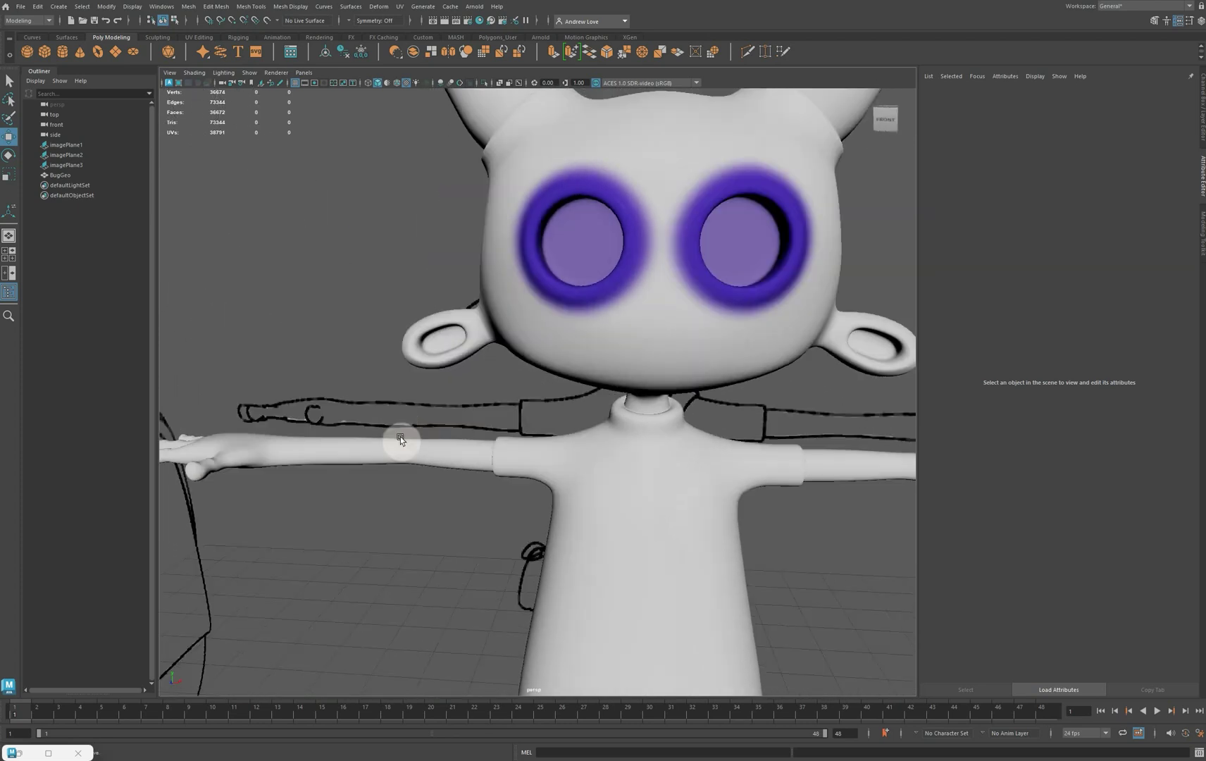
mouse_move(493, 758)
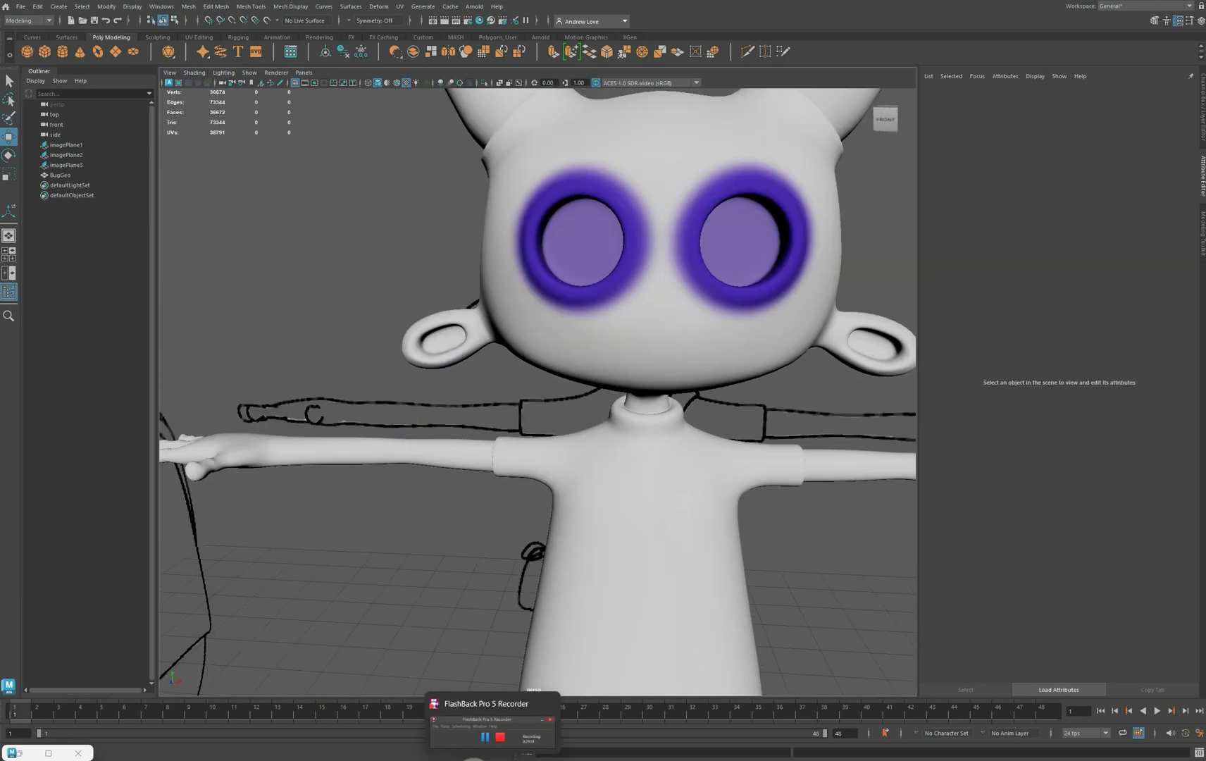
scroll(447, 613, "down", 3)
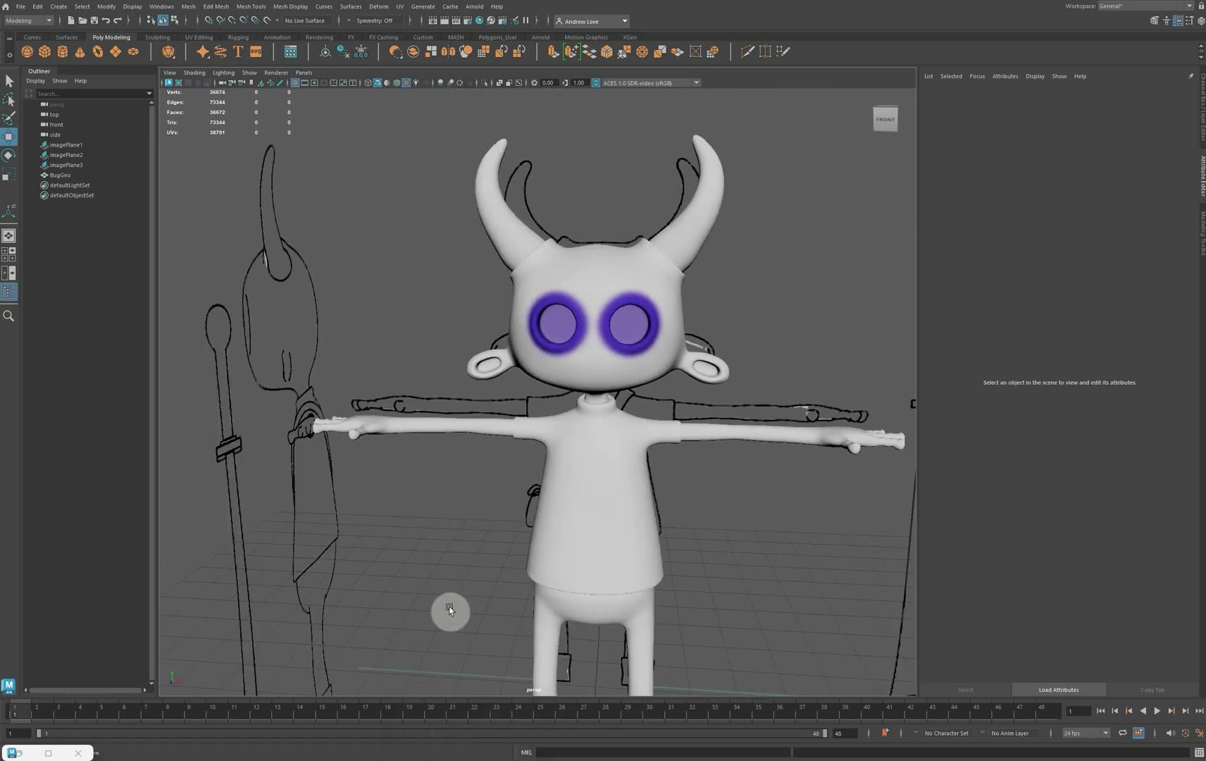
scroll(366, 649, "up", 3)
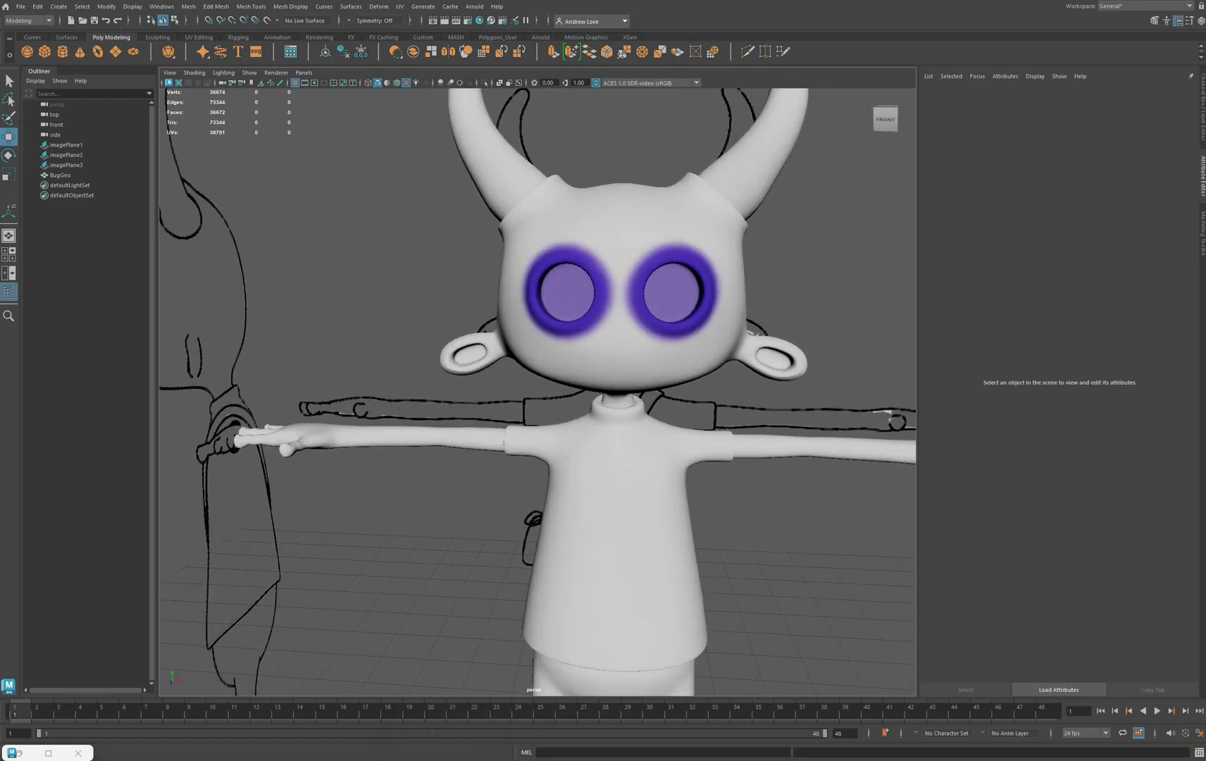
Switch back to Photoshop and show the outUVBody wireframe layer over the whole texture layout.
left_click(465, 759)
scroll(377, 546, "down", 4, "alt")
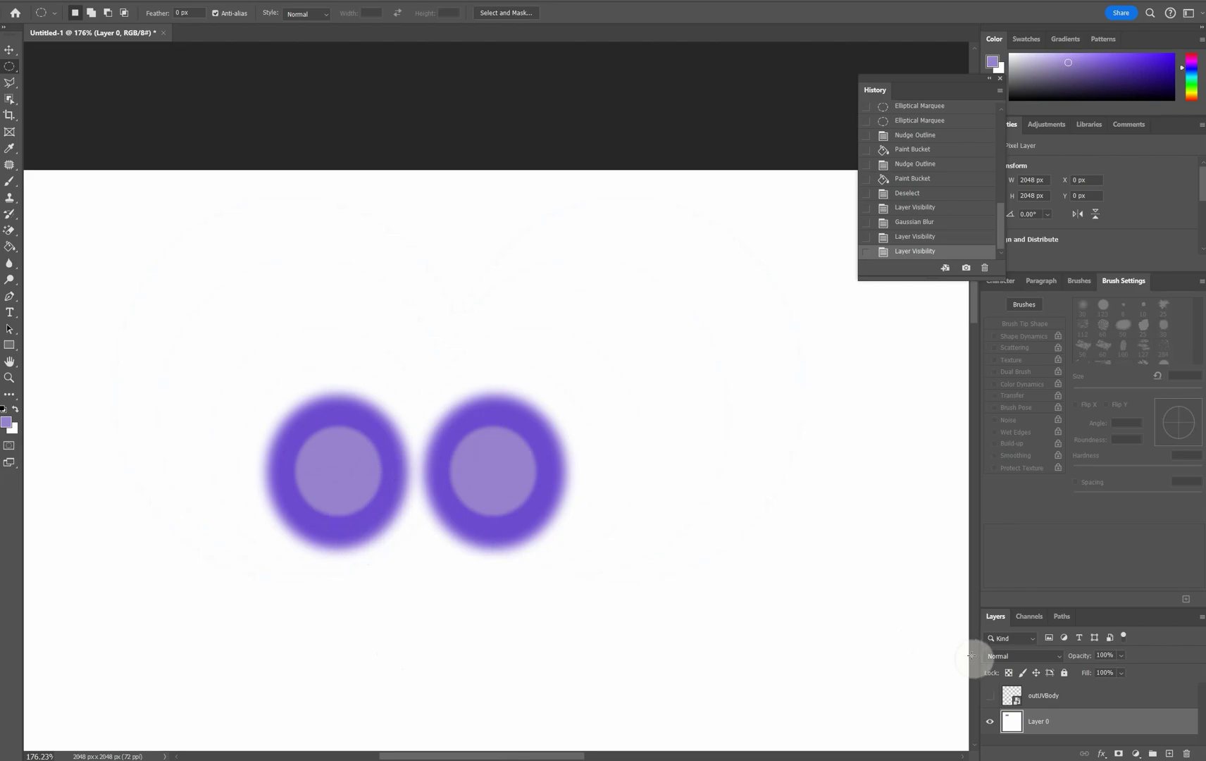
left_click(989, 695)
scroll(775, 613, "down", 4, "alt")
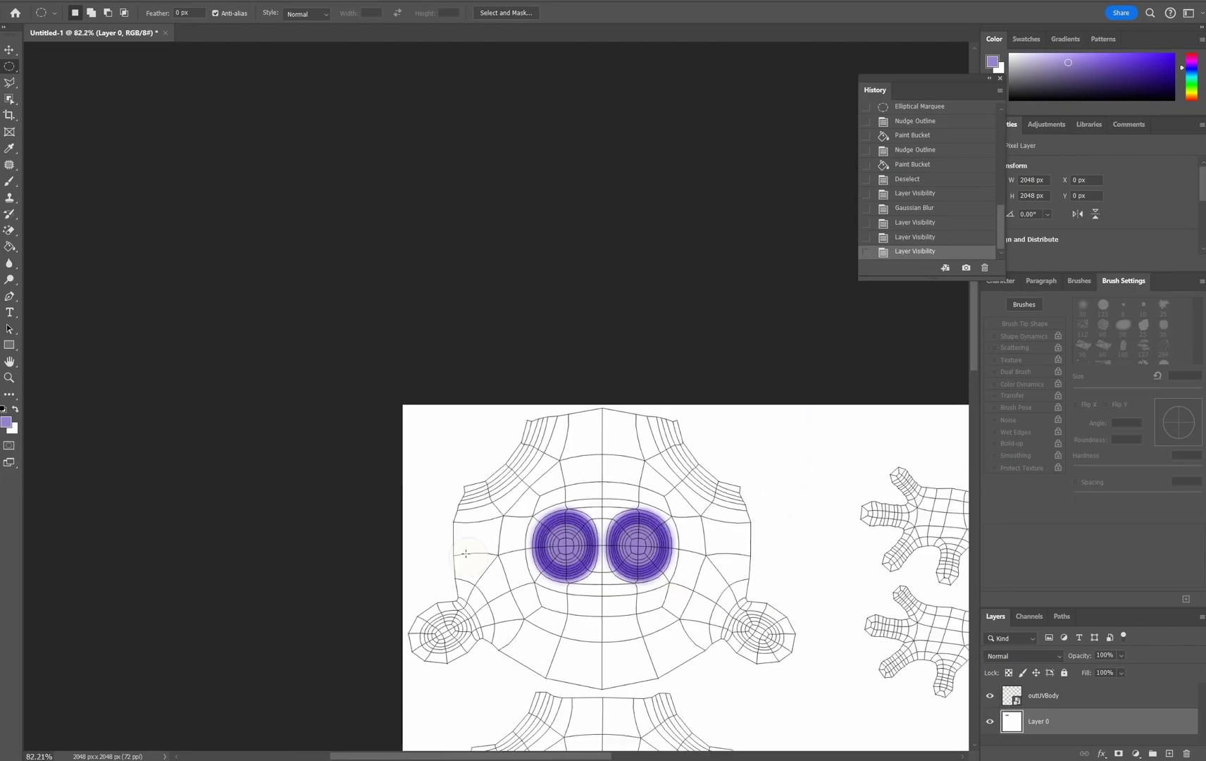
scroll(466, 554, "down", 1, "alt")
left_click_drag(513, 756, 594, 757)
left_click_drag(974, 356, 974, 463)
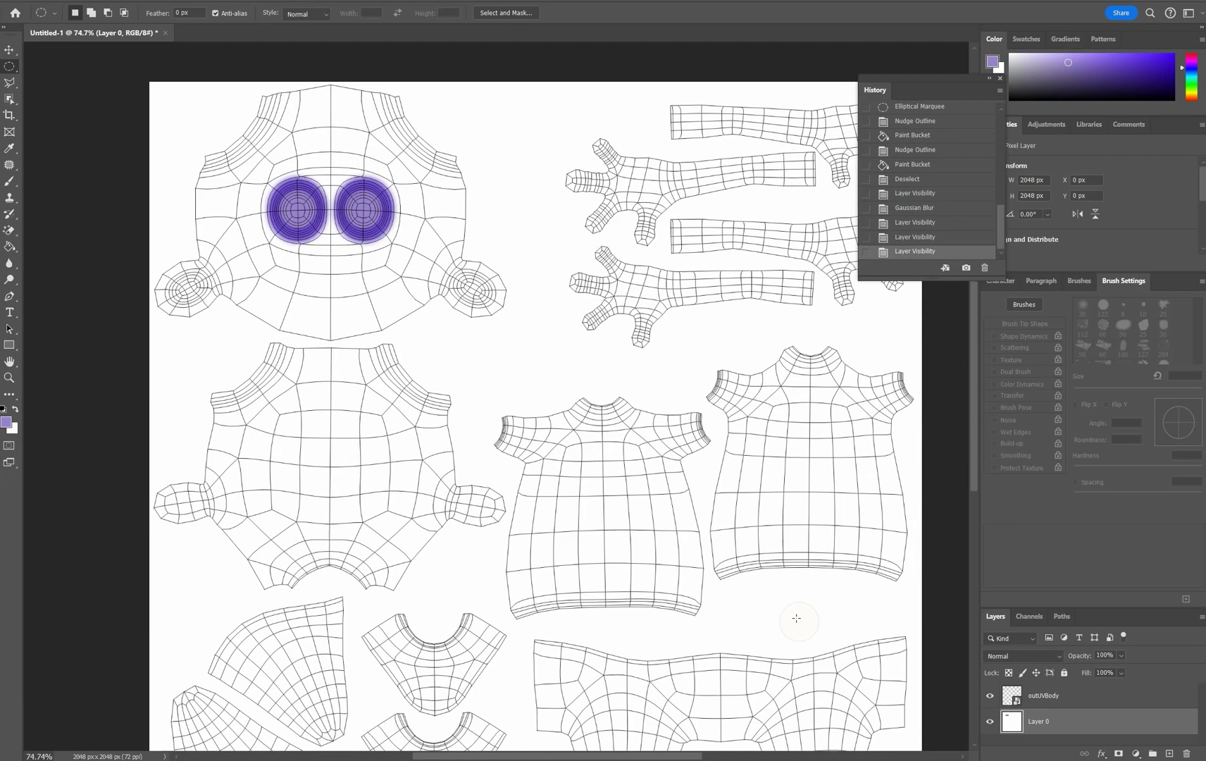
left_click_drag(796, 618, 688, 588)
Try a rectangular selection of about 1063 × 675 px around the arm and hand shells.
right_click(10, 67)
left_click(63, 68)
mouse_move(412, 47)
left_mouse_down()
mouse_move(827, 322)
mouse_move(830, 306)
left_mouse_up()
Outline the four arm and hand UV shells with a closed Polygonal Lasso selection.
left_click(11, 83)
left_click(389, 71)
left_click(574, 57)
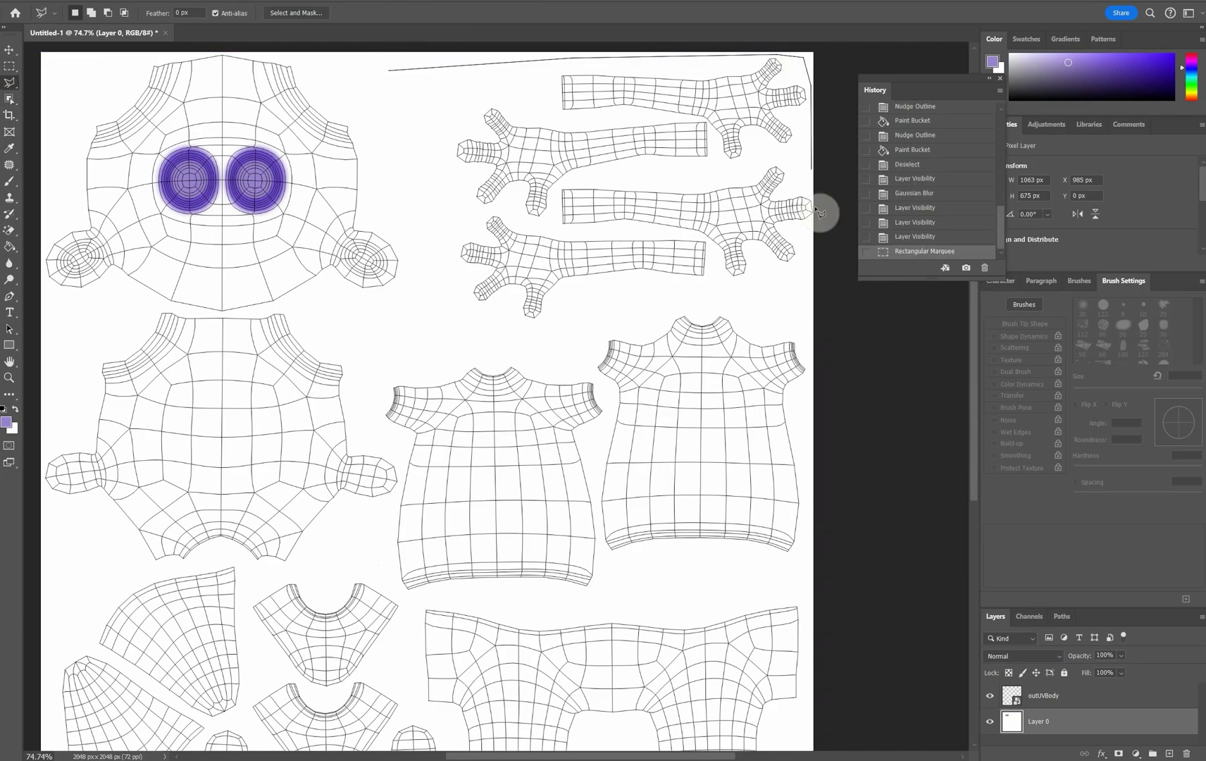
left_click(815, 211)
left_click(794, 281)
left_click(497, 329)
double_click(427, 306)
Choose a brighter violet foreground colour and fill the arm and hand selection on Layer 0 with the Paint Bucket.
left_click(6, 422)
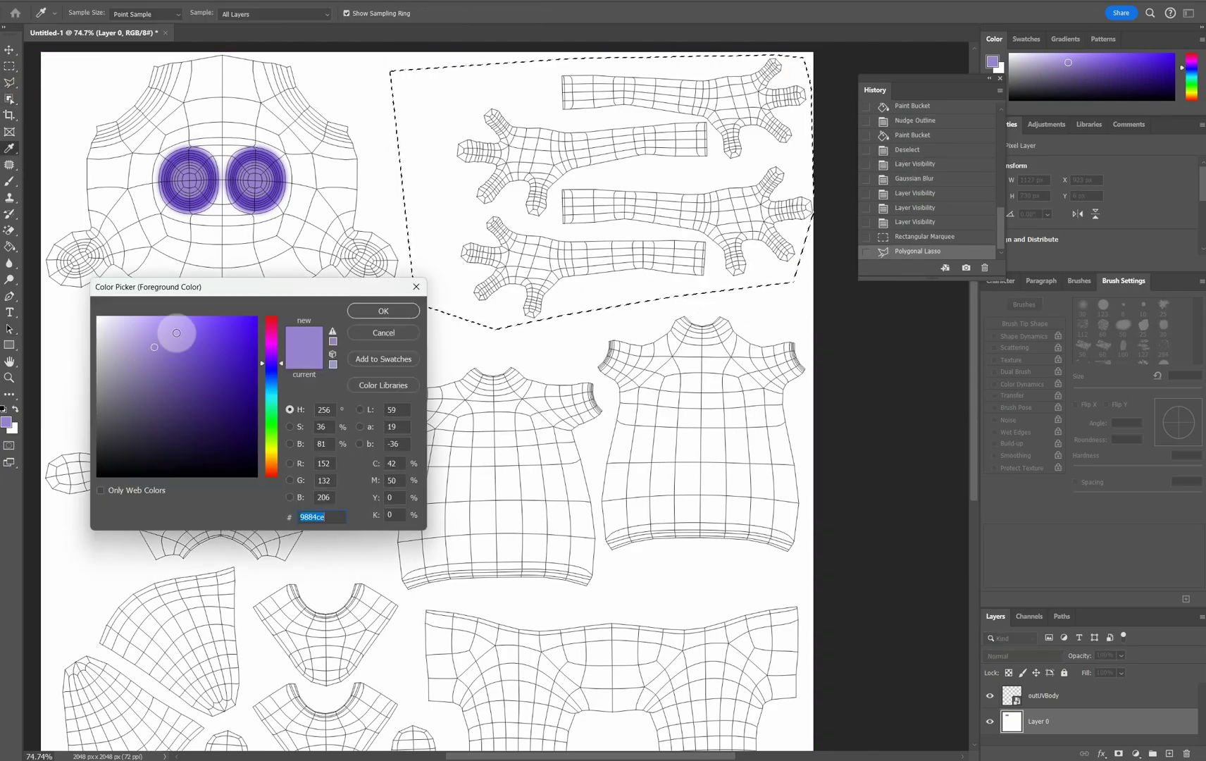
left_click(383, 311)
key("g")
scroll(443, 162, "down", 1, "alt")
left_click(444, 162)
Outline both shirt UV shells below the arms with a closed Polygonal Lasso selection.
left_click(18, 76)
left_click(346, 352)
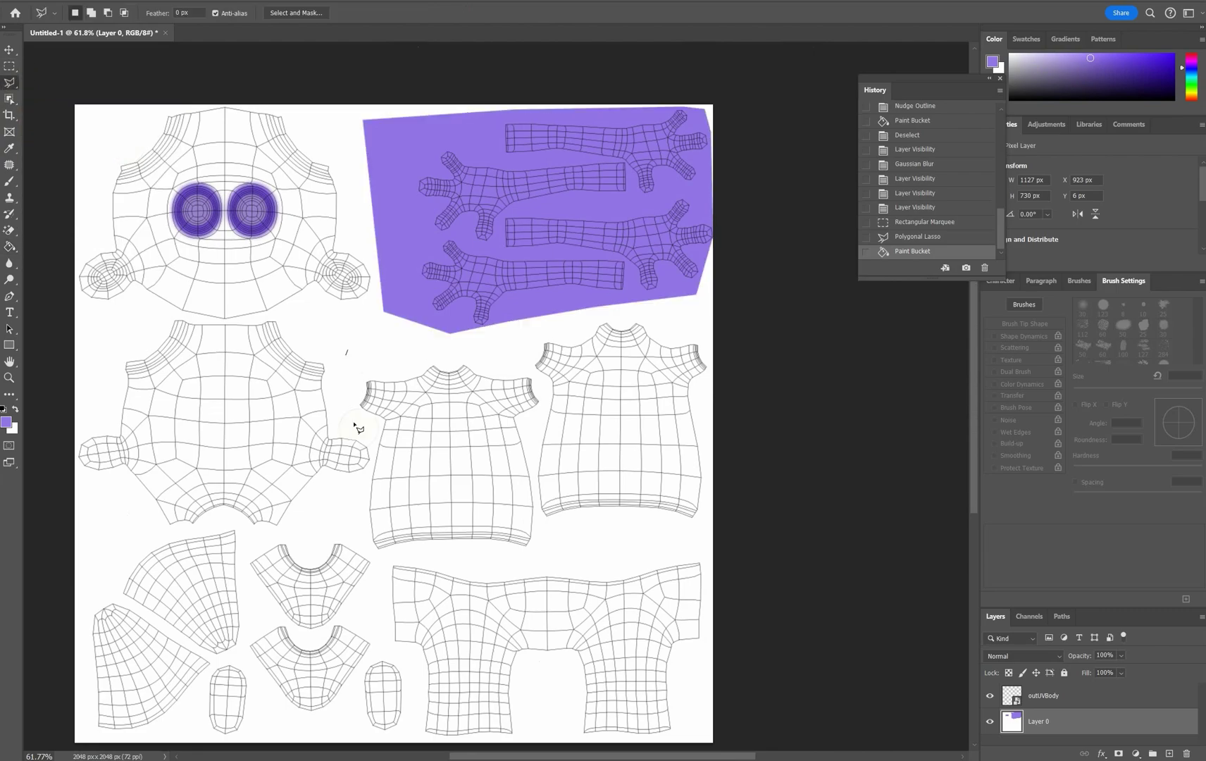
left_click(704, 541)
left_click(708, 331)
left_click(648, 307)
left_click(461, 350)
left_click(348, 350)
Choose a dark muted purple foreground colour and fill the selection around the shirt shells.
left_click(6, 422)
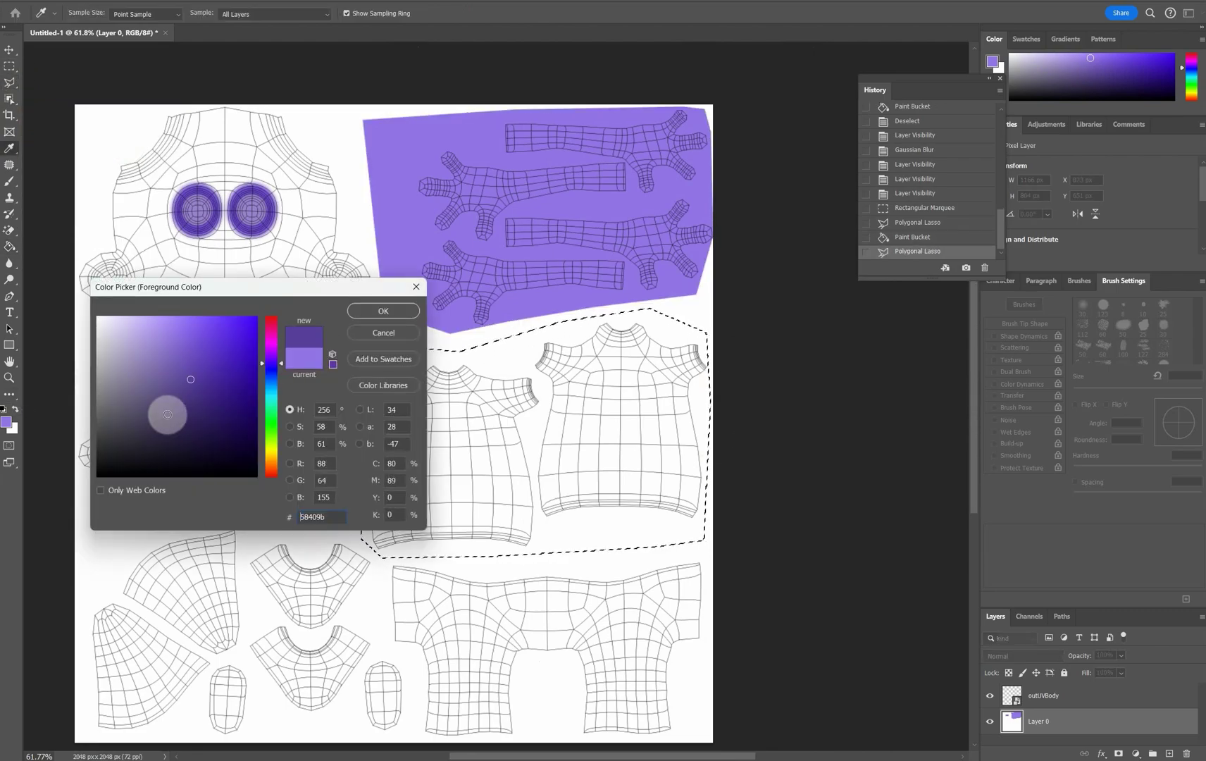
left_click(384, 309)
key("g")
left_click(512, 362)
Outline the trouser UV shell below the shirts with a closed Polygonal Lasso selection.
key("l")
left_click(384, 563)
left_click(708, 555)
left_click(701, 741)
left_click(416, 707)
left_click(384, 533)
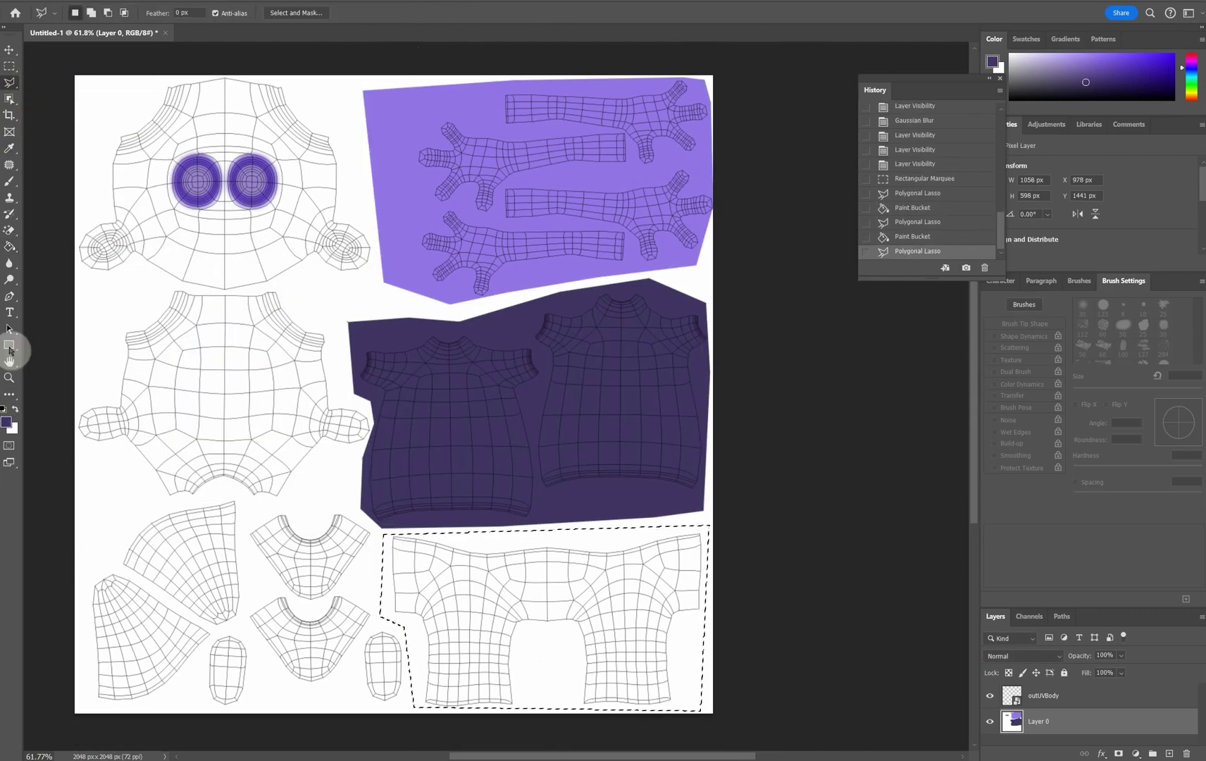
Set the foreground colour to blue 4750bf and fill the selection around the trouser shell.
left_click(6, 422)
left_click_drag(267, 377, 288, 385)
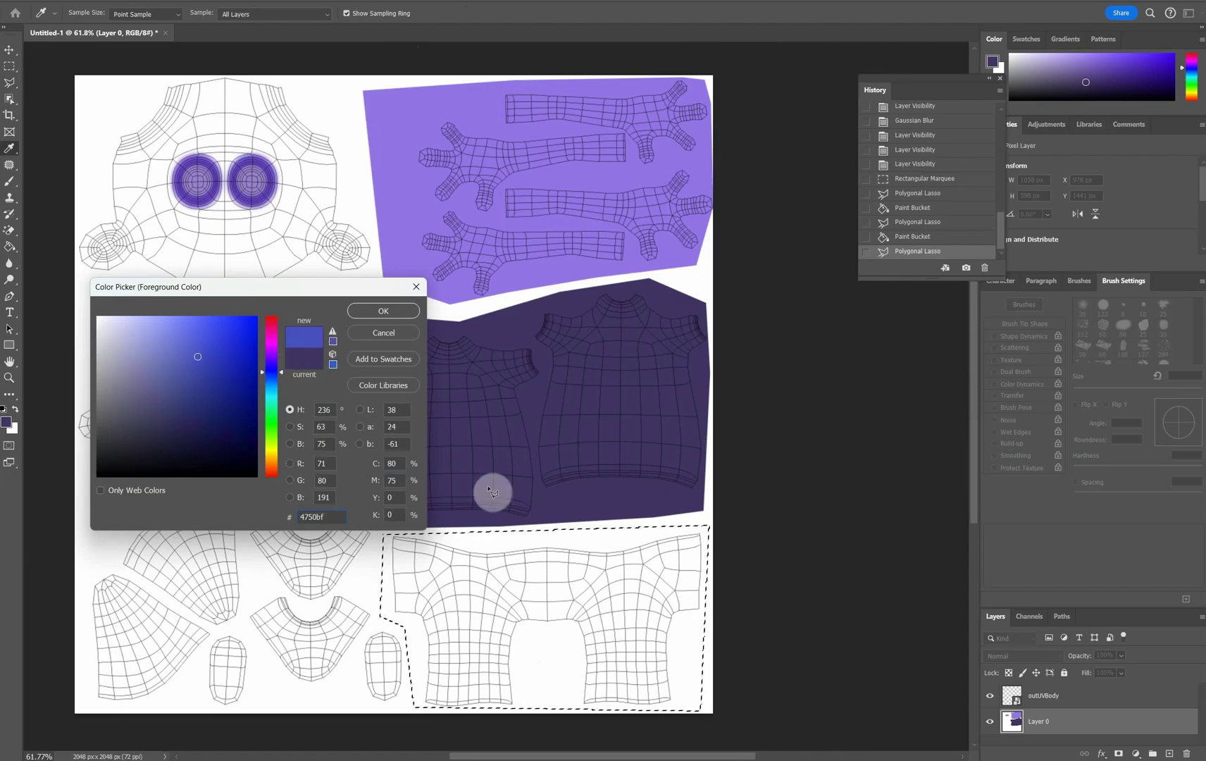
key("Return")
left_click(497, 544)
Outline the two fan-shaped UV shells in the layout's lower-left corner with a closed Polygonal Lasso selection.
key("l")
left_click(90, 487)
left_click(171, 505)
left_click(225, 489)
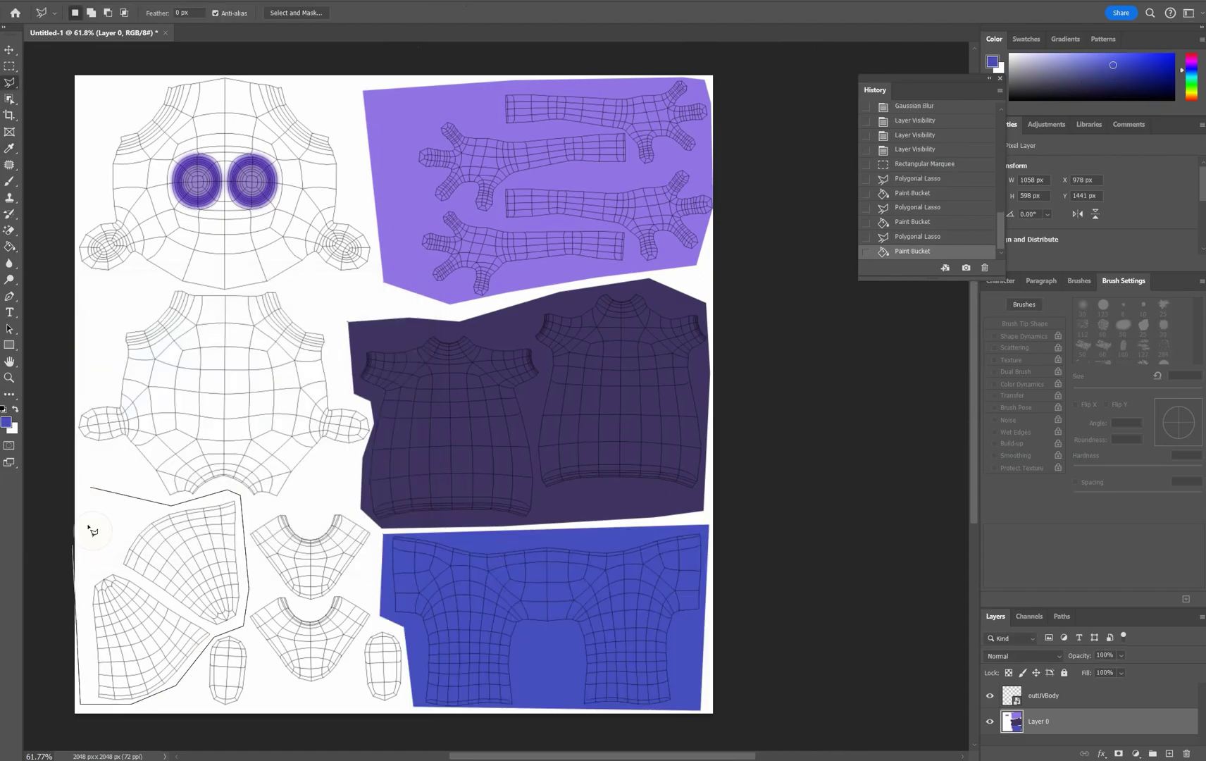
left_click(91, 486)
Sample the bright violet from the arm area as foreground colour and fill the selection around the fan-shaped shells.
left_click(6, 422)
left_click(413, 188)
key("Return")
key("g")
left_click(97, 502)
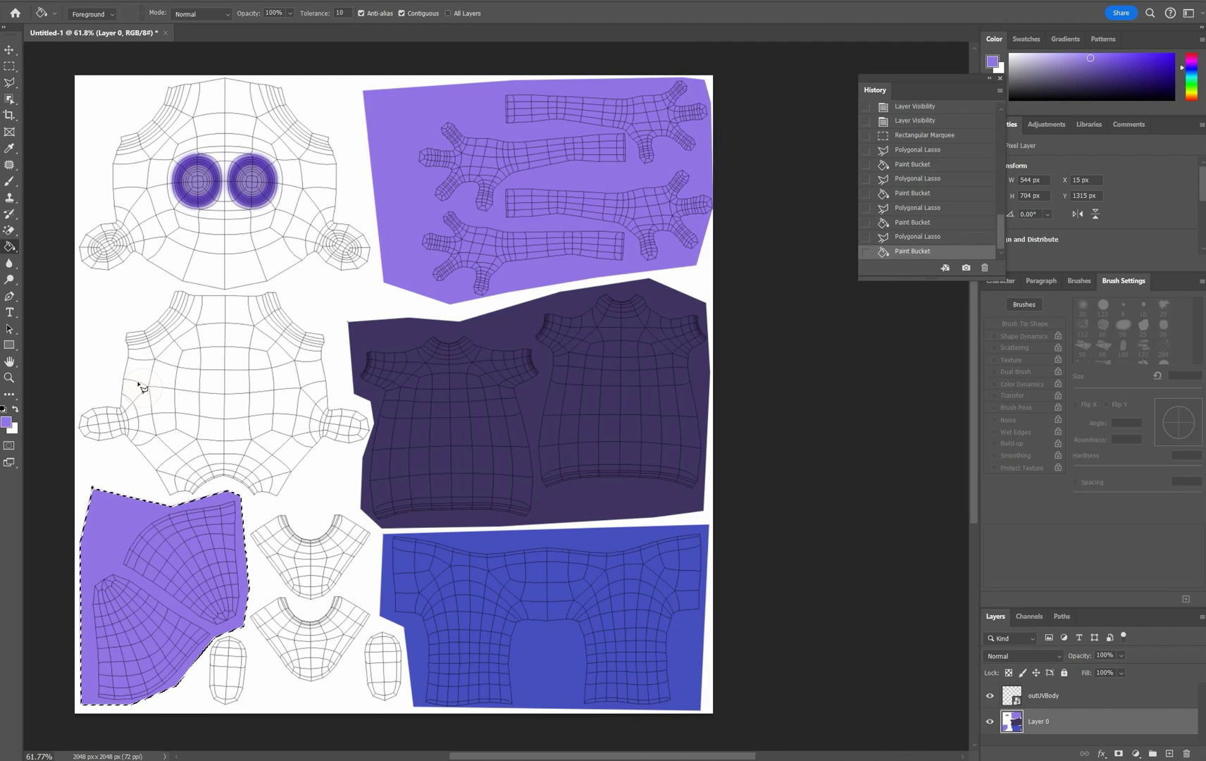
Outline the V-shaped and small oval UV shells with the Polygonal Lasso and fill the area with the same violet.
key("l")
left_click(206, 638)
left_click(389, 705)
left_click(373, 527)
left_click(264, 509)
left_click(242, 603)
left_click(206, 638)
key("g")
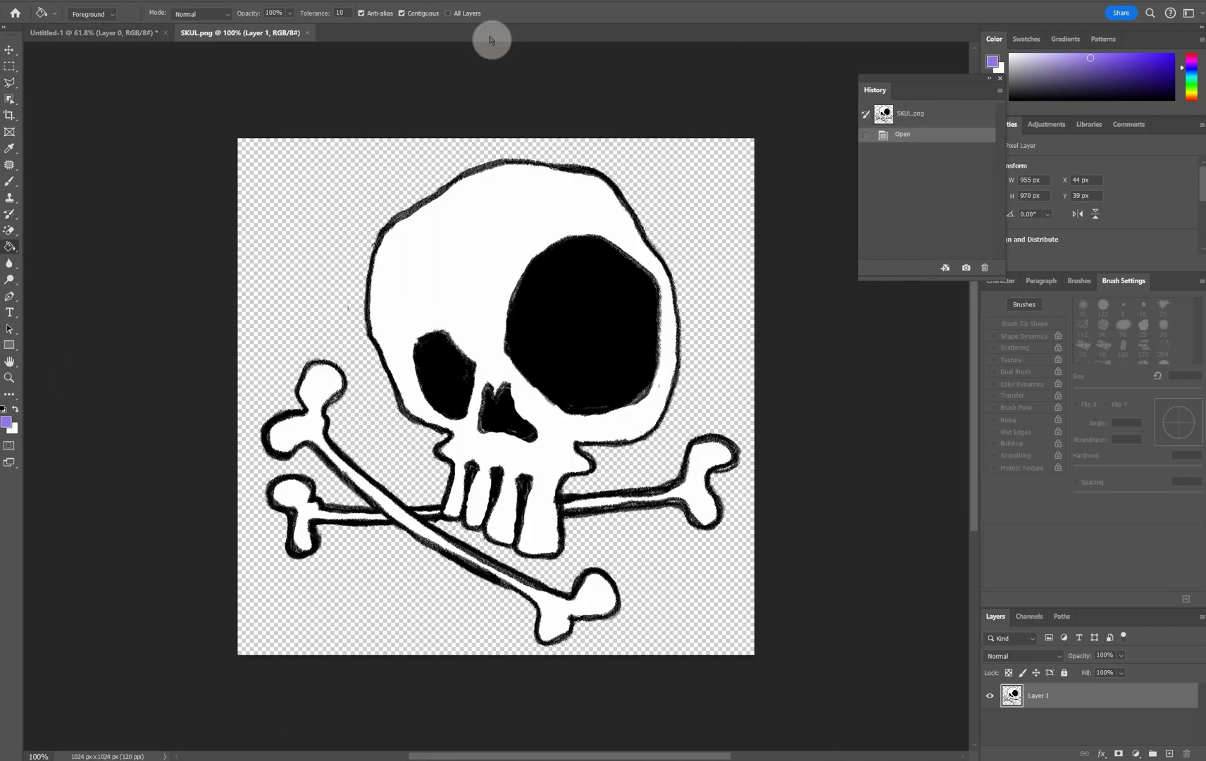
Copy the whole canvas of SKUL.png and paste the skull into the Untitled-1 texture document.
key("ctrl+a")
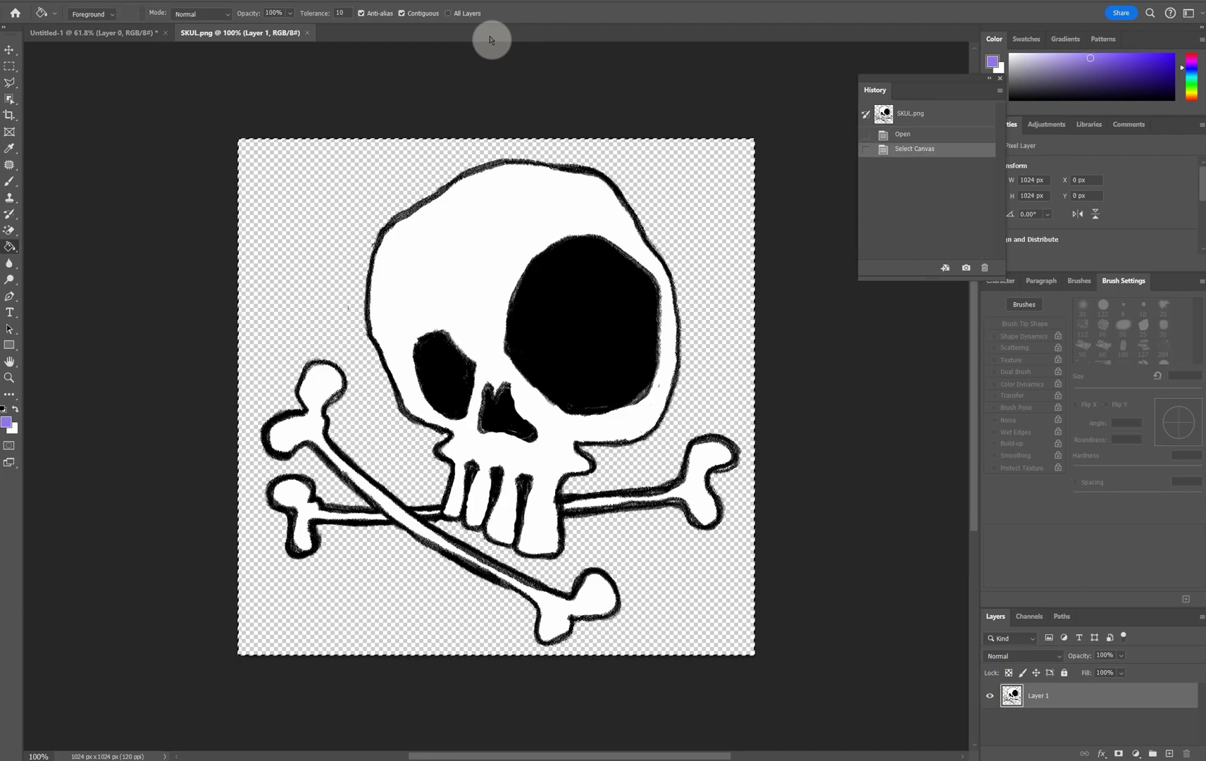
left_click(75, 35)
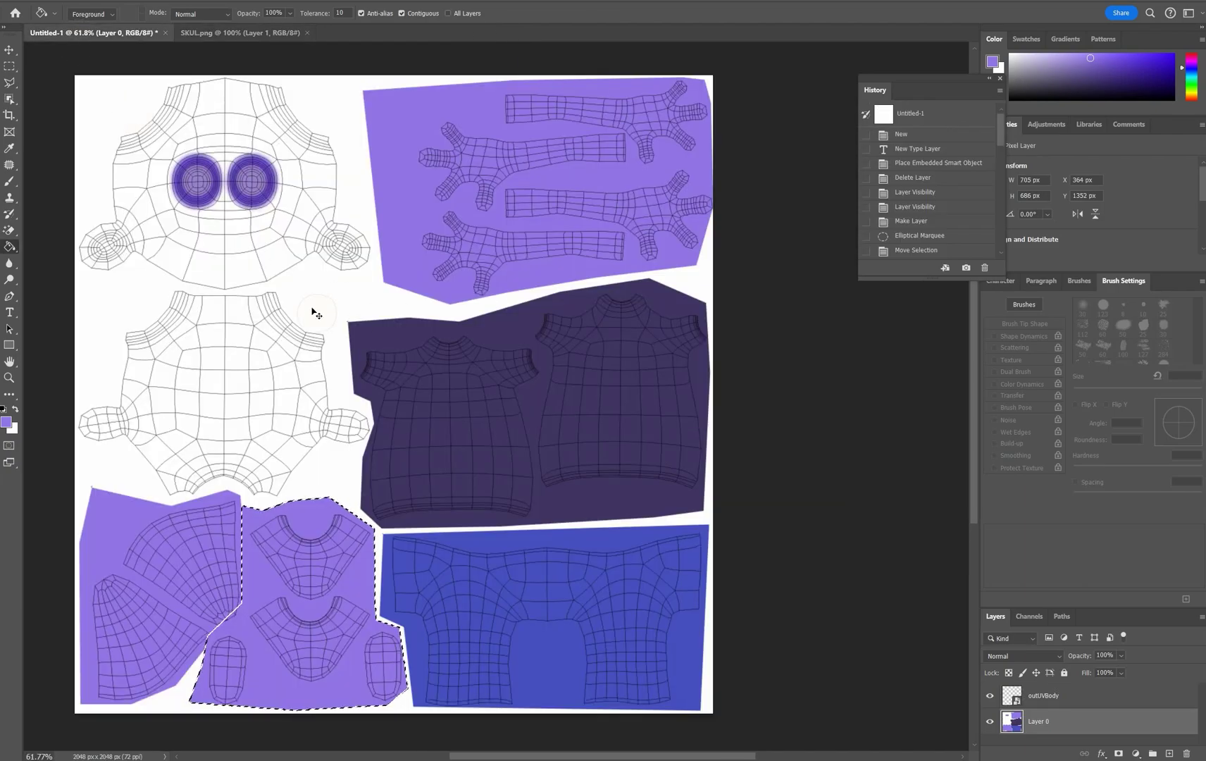
key("ctrl+v")
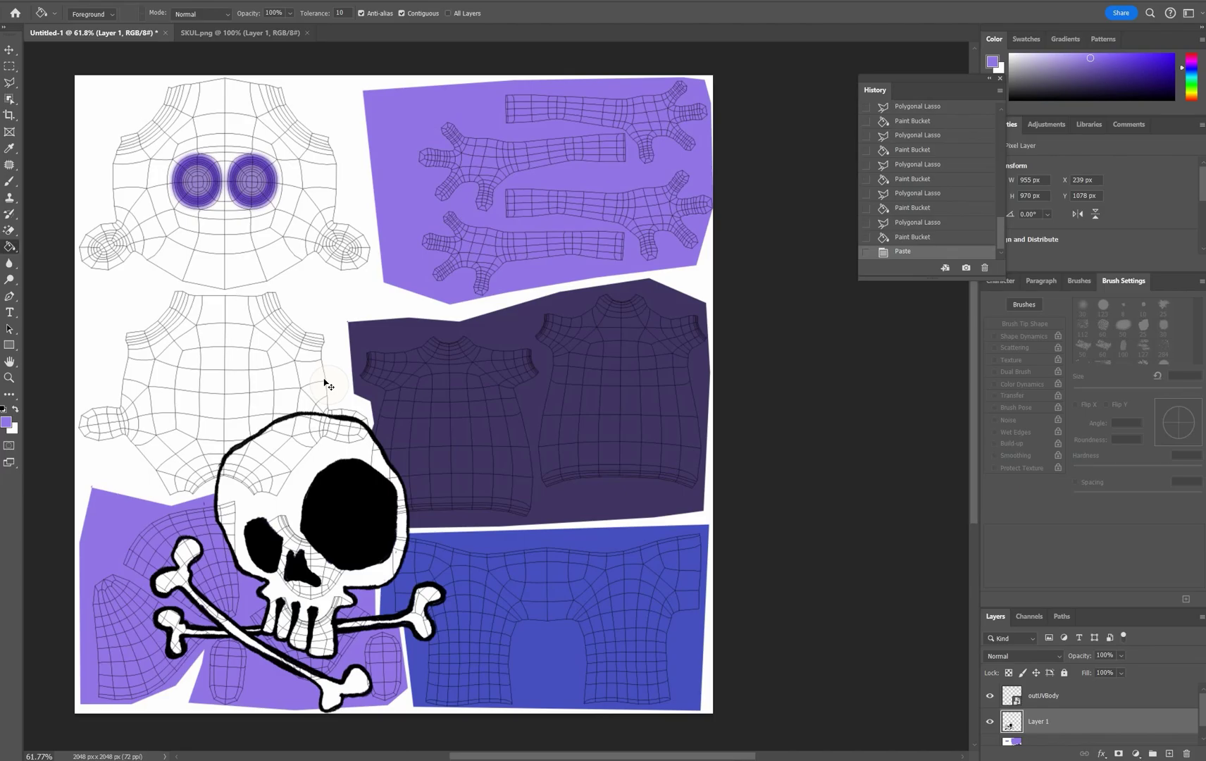
Free Transform the pasted skull to about 20% width and 16% height on the chest of the left shirt shell.
key("ctrl+t")
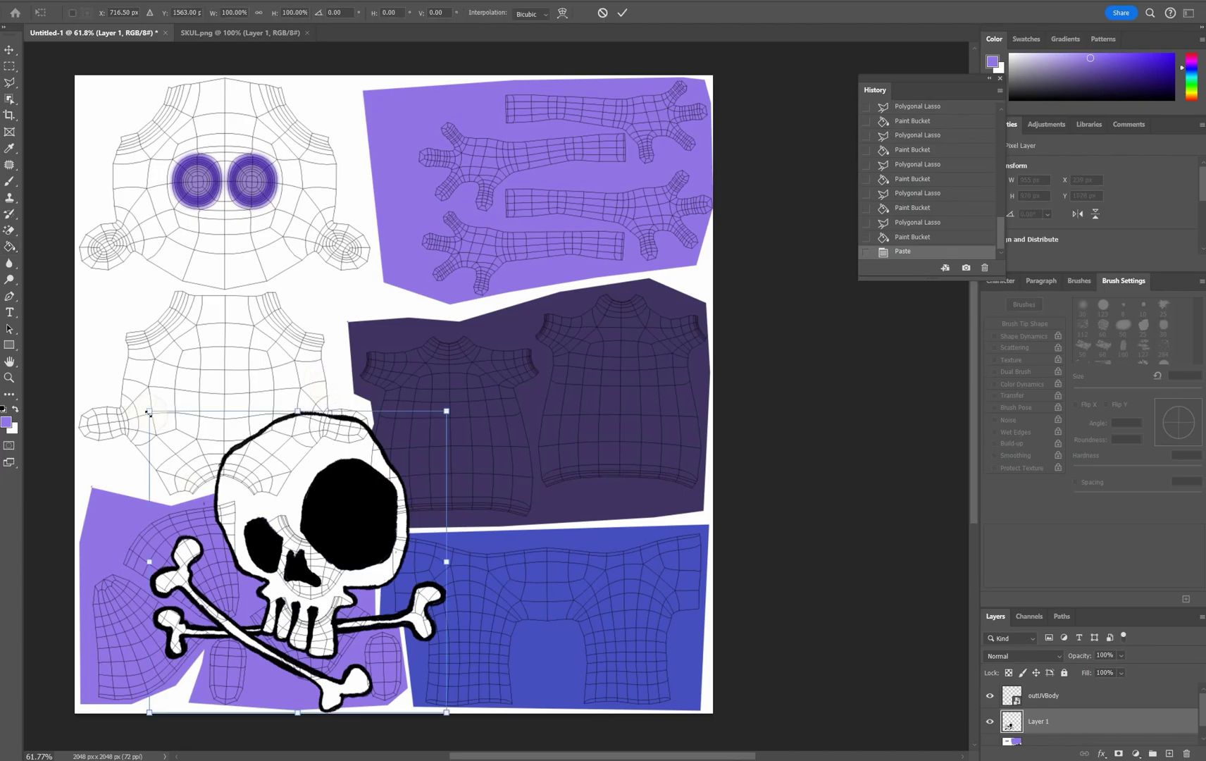
left_click_drag(150, 412, 425, 393)
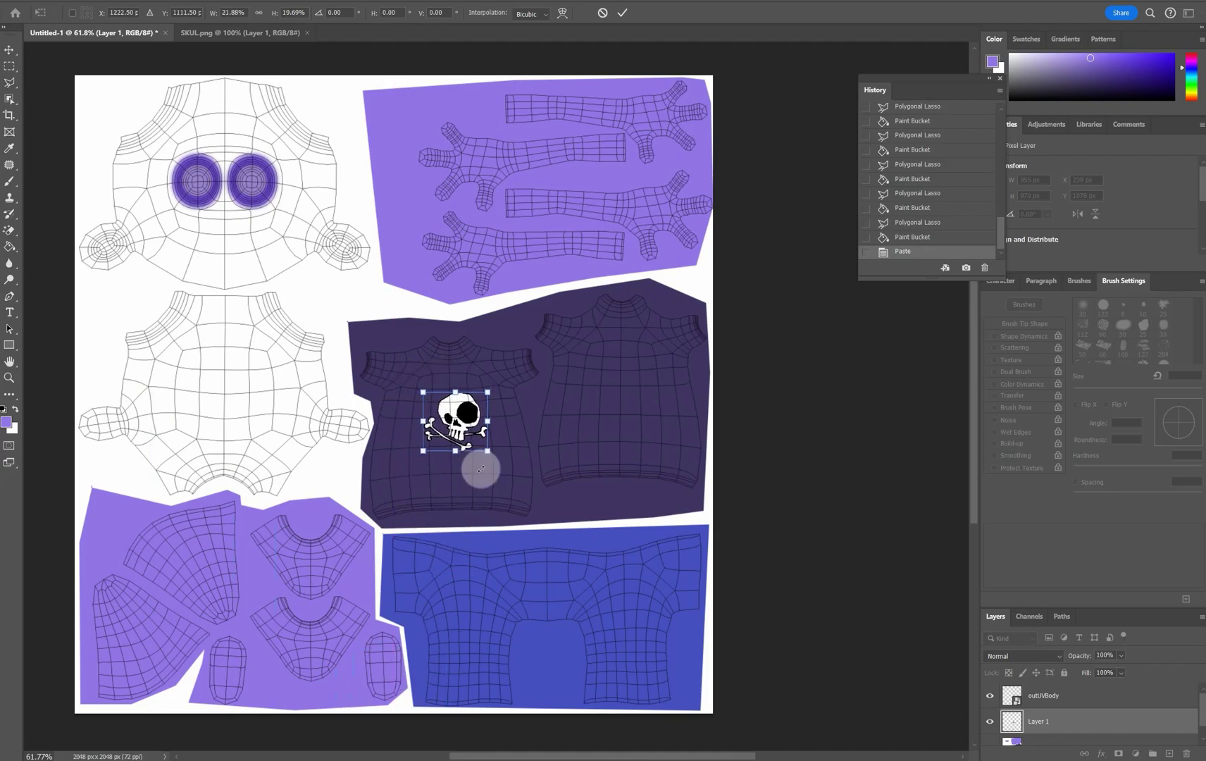
left_click_drag(487, 450, 448, 396)
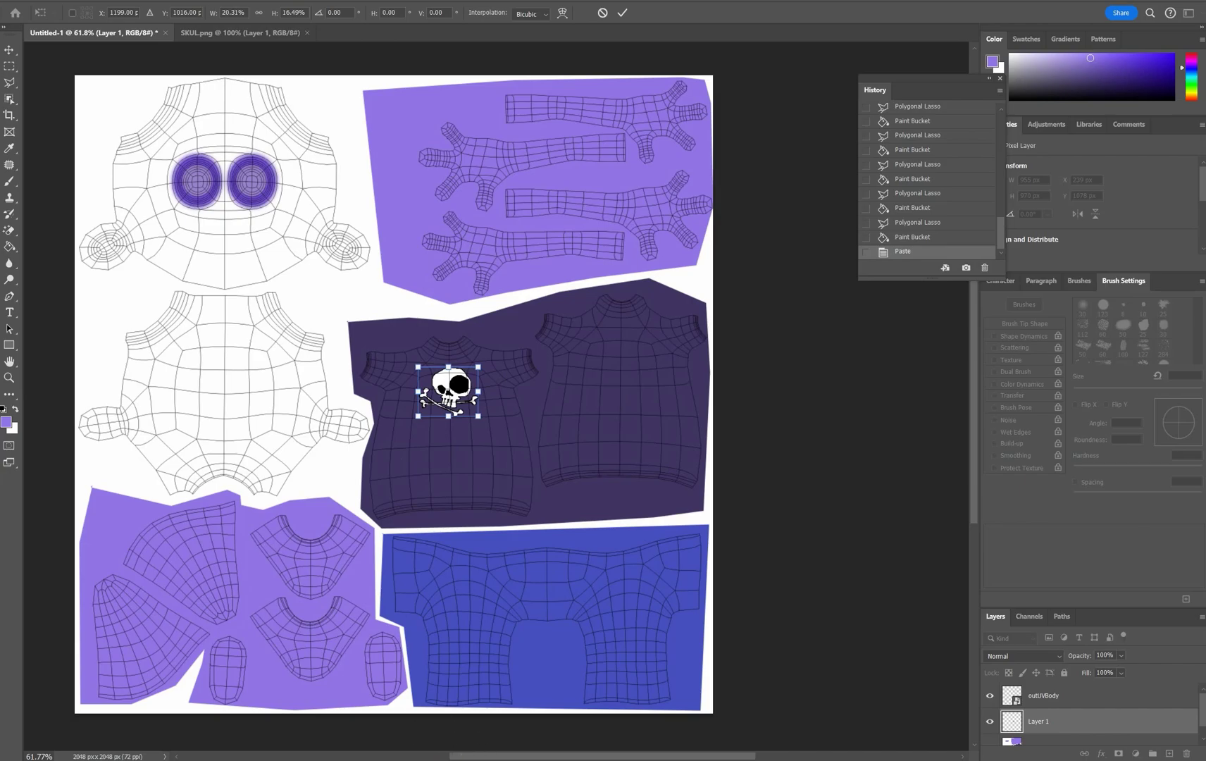
Switch to Maya, select BugGeo and open its UV layout in the UV Editor.
mouse_move(272, 755)
left_click(221, 733)
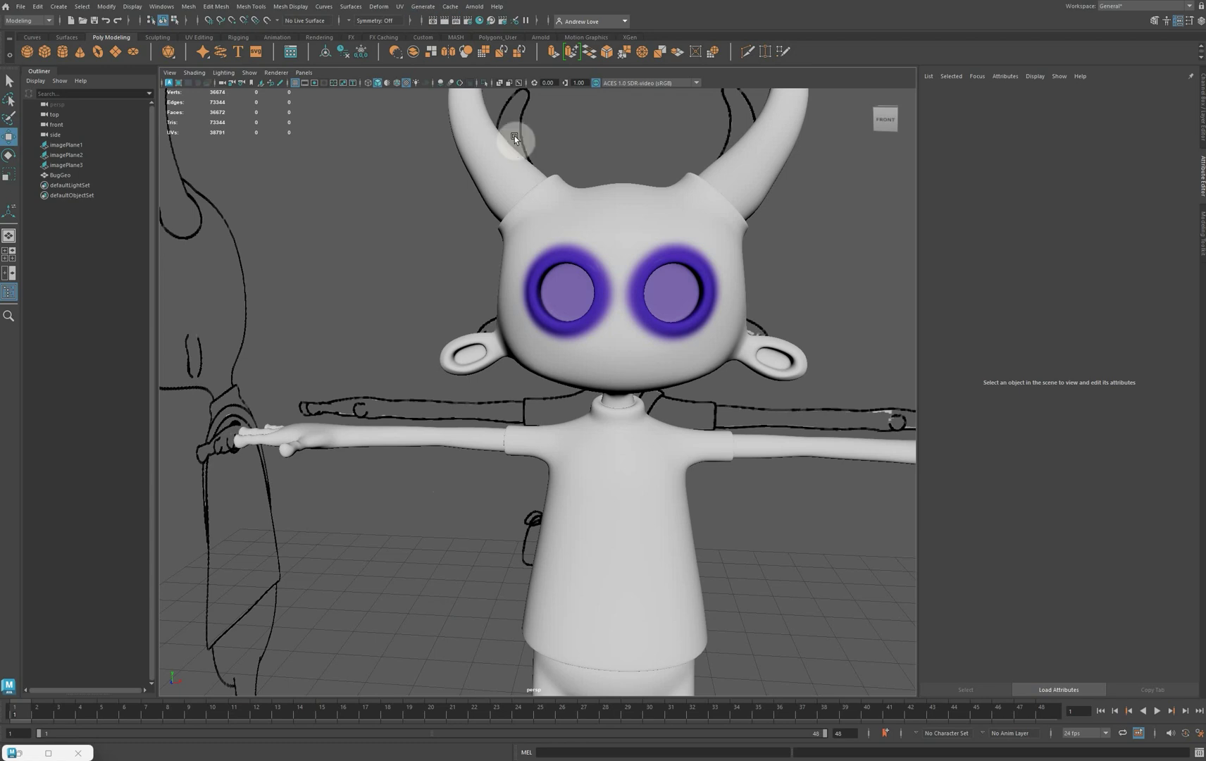
left_click(489, 150)
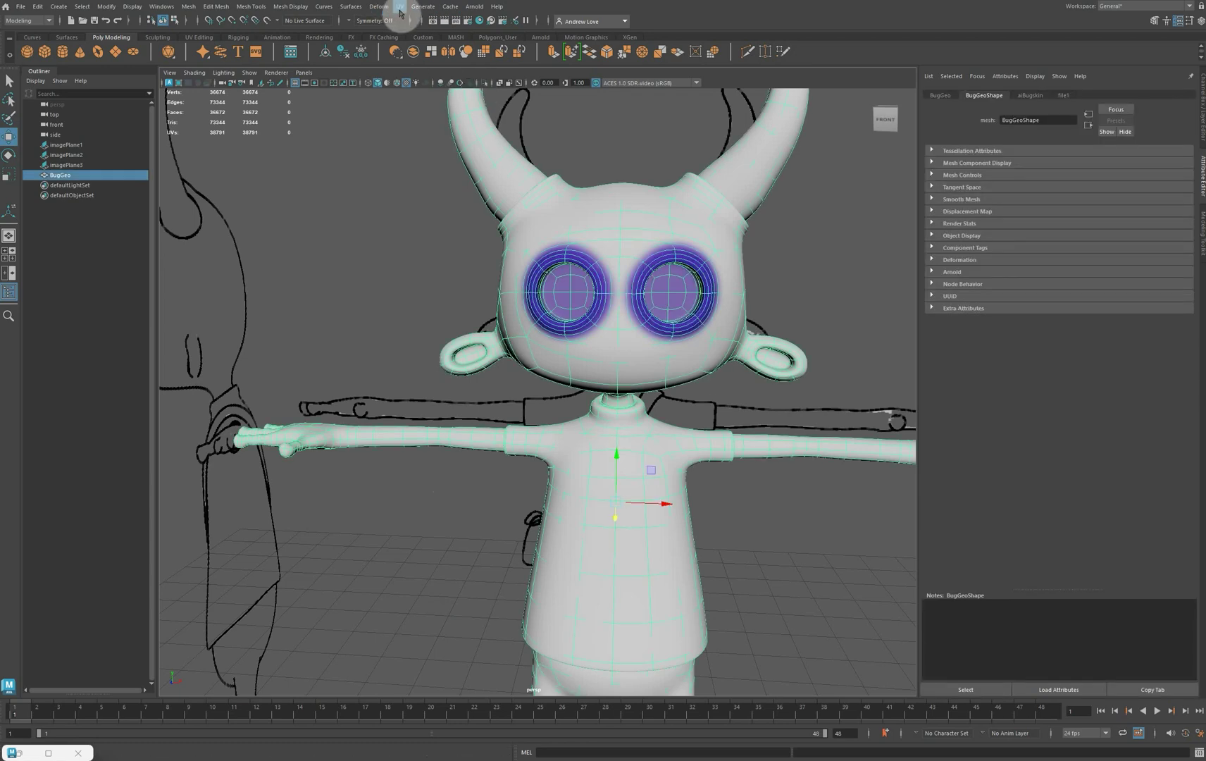
left_click(399, 10)
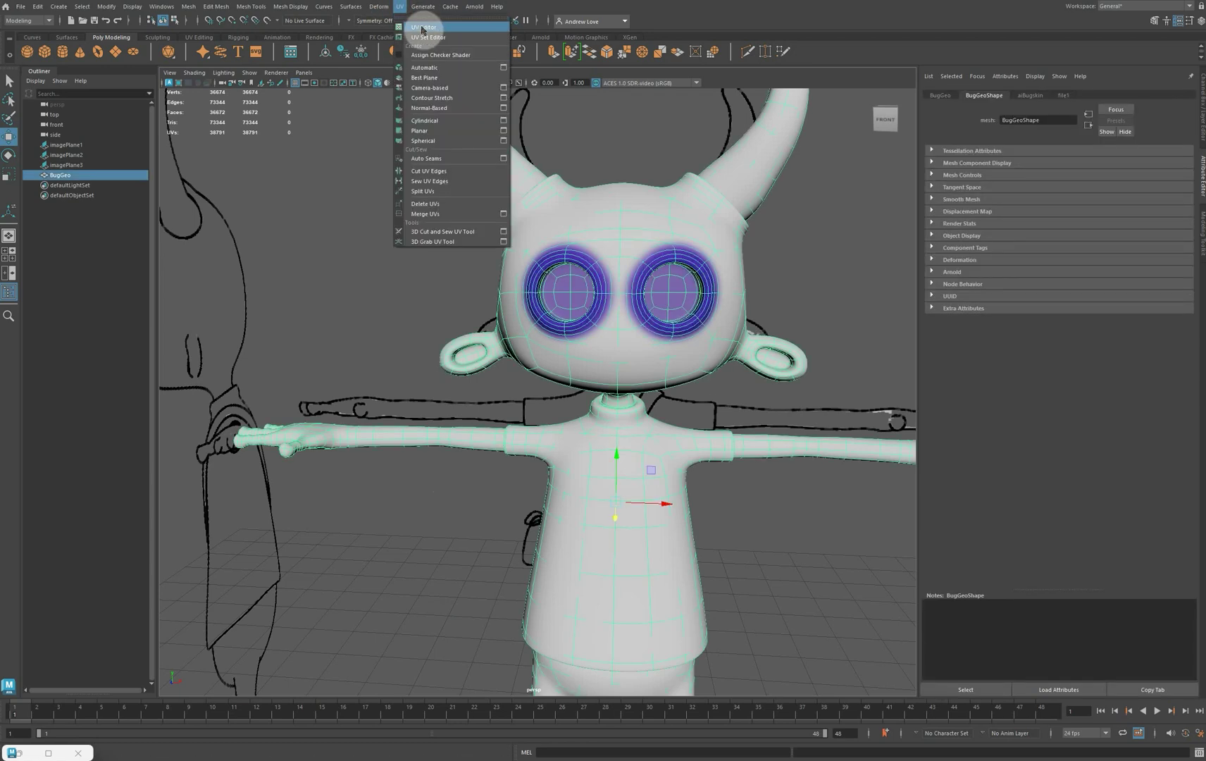
left_click(423, 28)
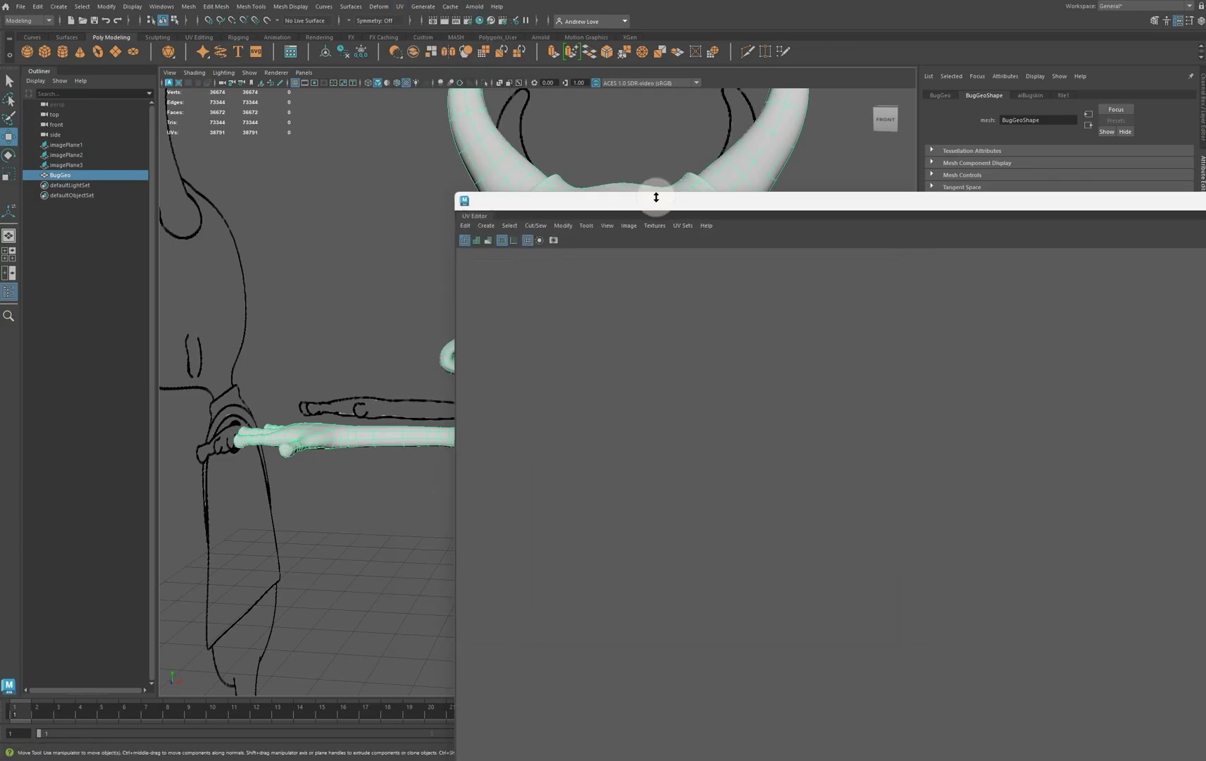
left_click_drag(658, 208, 203, 86)
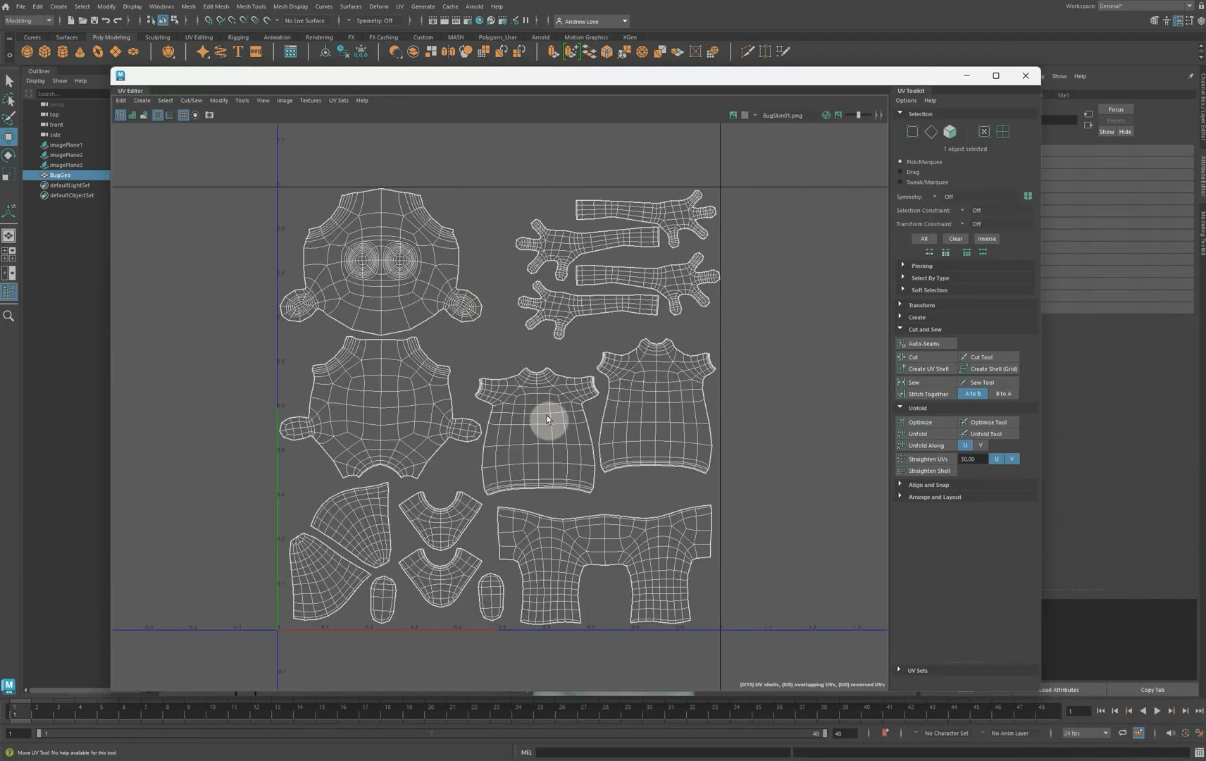
Select the left shirt's UV shell, check which side of the torso it covers on the model, and close the UV Editor.
left_click_drag(545, 77, 512, 277)
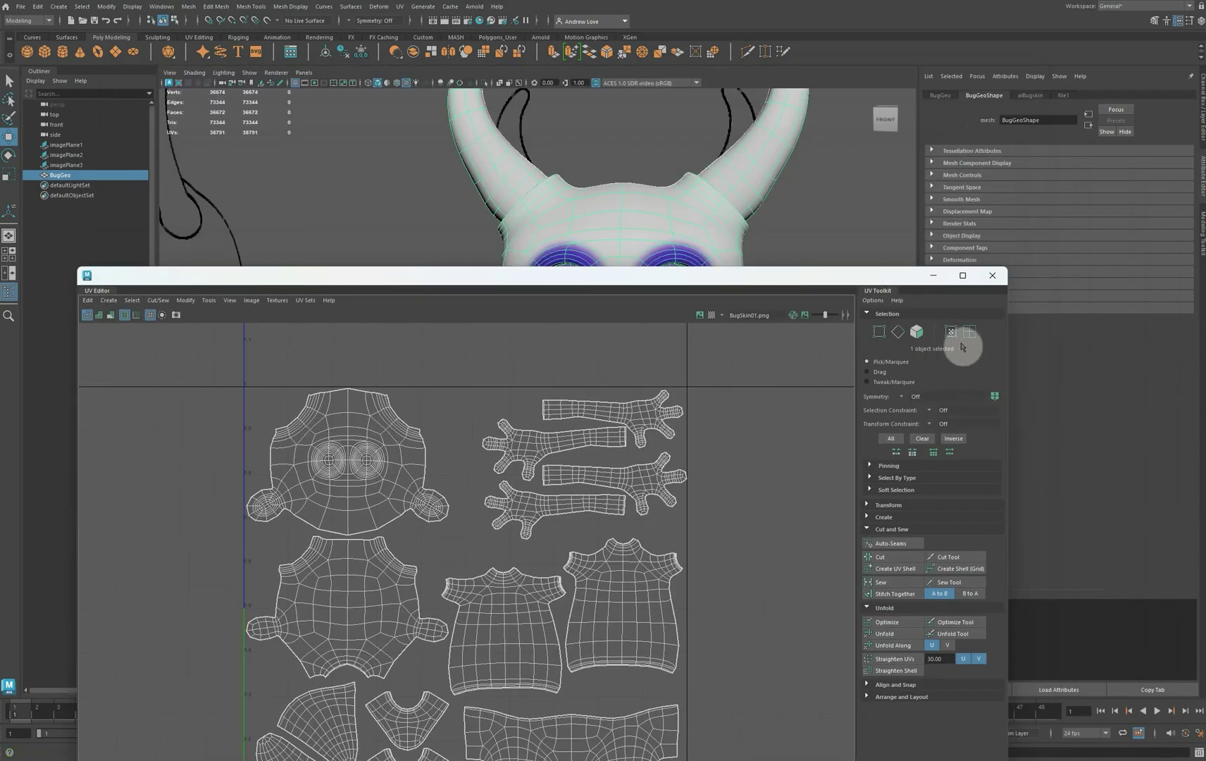
left_click(969, 334)
left_click(503, 670)
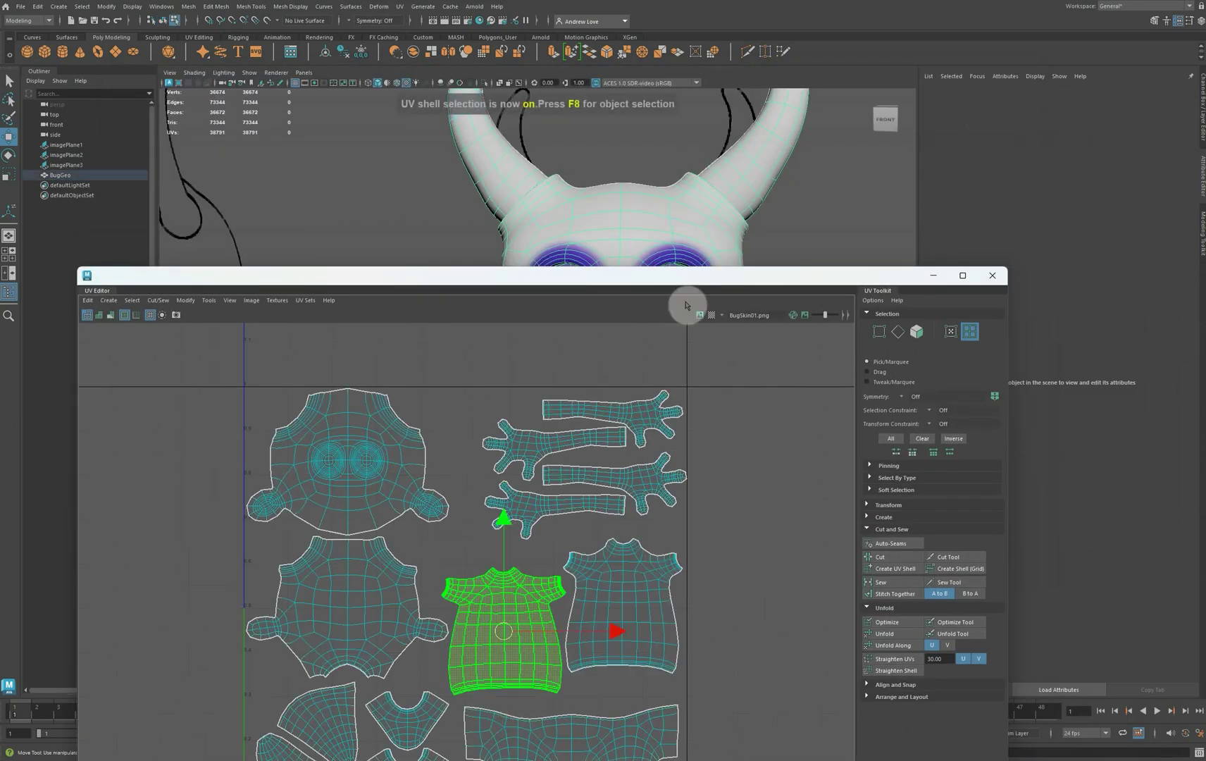
left_click_drag(687, 276, 586, 604)
left_click_drag(658, 191, 645, 141)
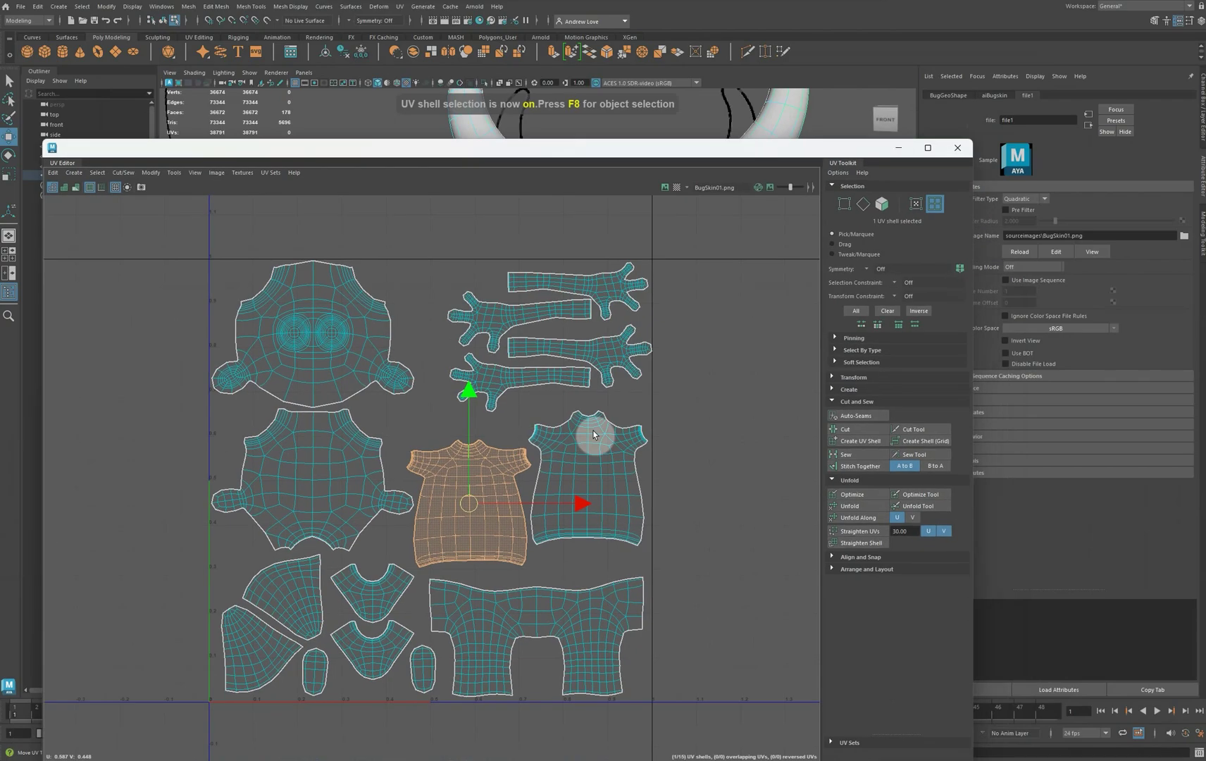
left_click(956, 149)
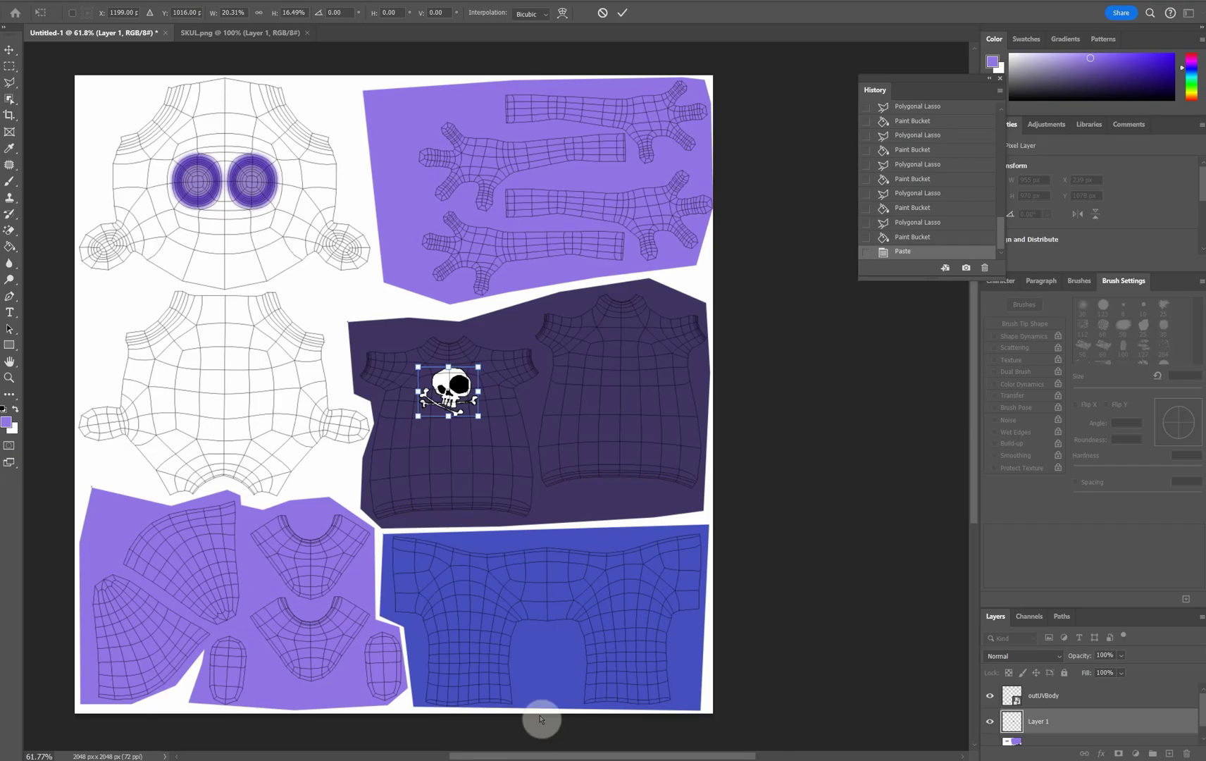
Switch back to Photoshop, apply the skull's transformation and hide the outUVBody wireframe layer.
left_click(621, 12)
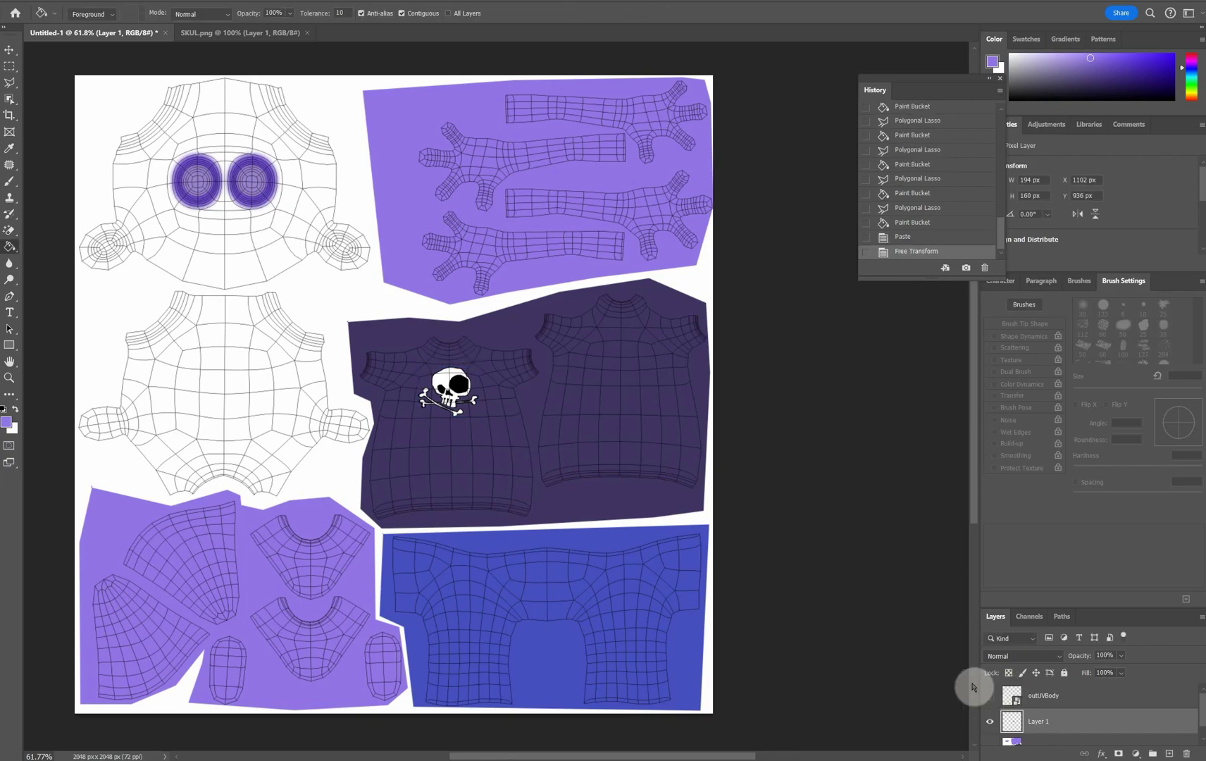
left_click(989, 698)
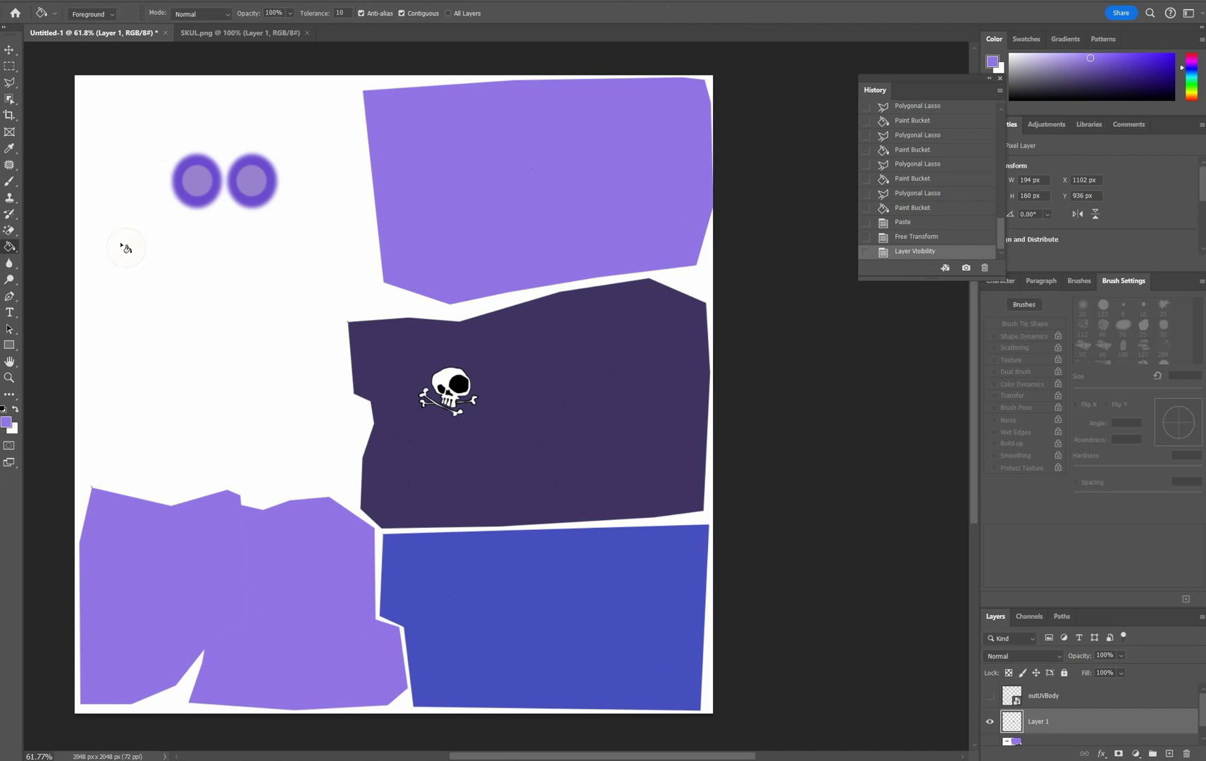
Draw a circular selection about 131 × 130 px over the left eye and fill it with the bright violet on Layer 1.
scroll(127, 248, "up", 6, "alt")
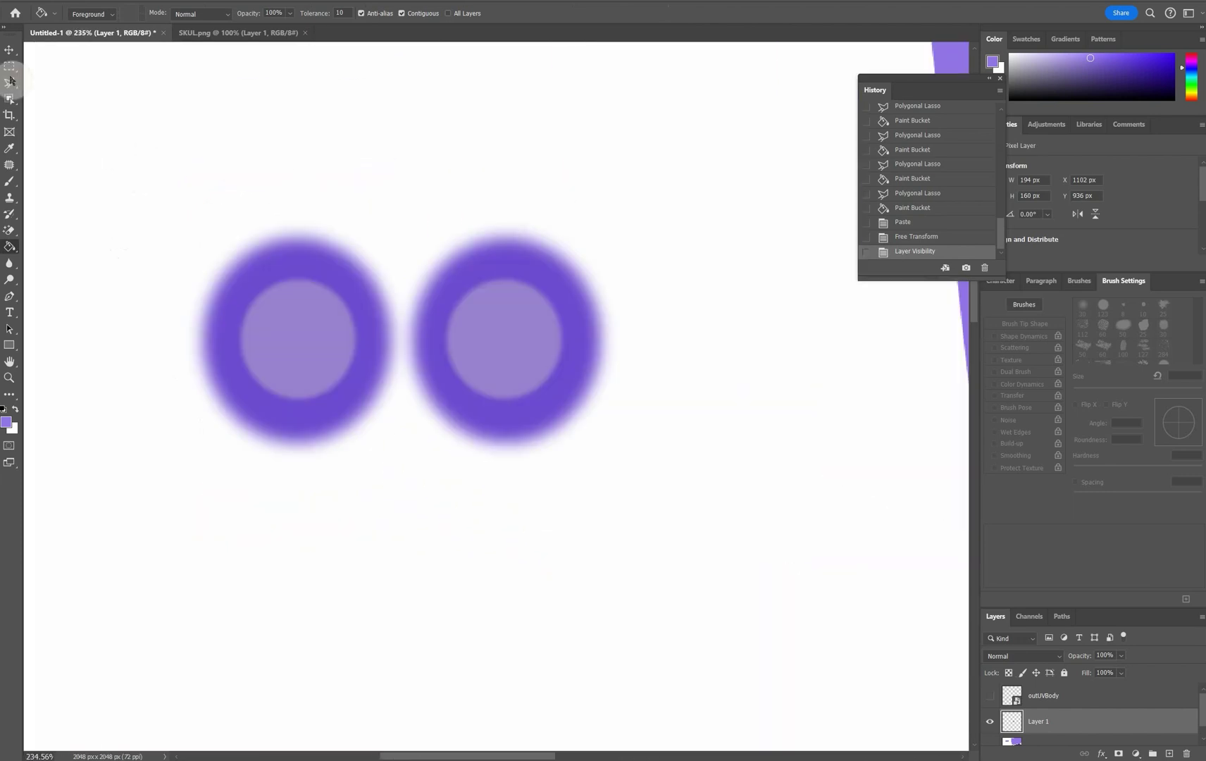
right_click(10, 67)
left_click(63, 81)
left_click_drag(217, 263, 372, 419, "shift")
left_click(10, 247)
left_click(261, 333)
Nudge the circular selection horizontally onto the right eye, to X 507 px, and fill it with the same violet.
key("Right")
key("Right")
key("Right")
key("Right")
key("Right")
key("Right")
key("Right")
key("Right")
key("Right")
key("Right")
key("Right")
key("Right")
key("Right")
key("Right")
key("Right")
key("Right")
key("Right")
key("Right")
key("Right")
key("Right")
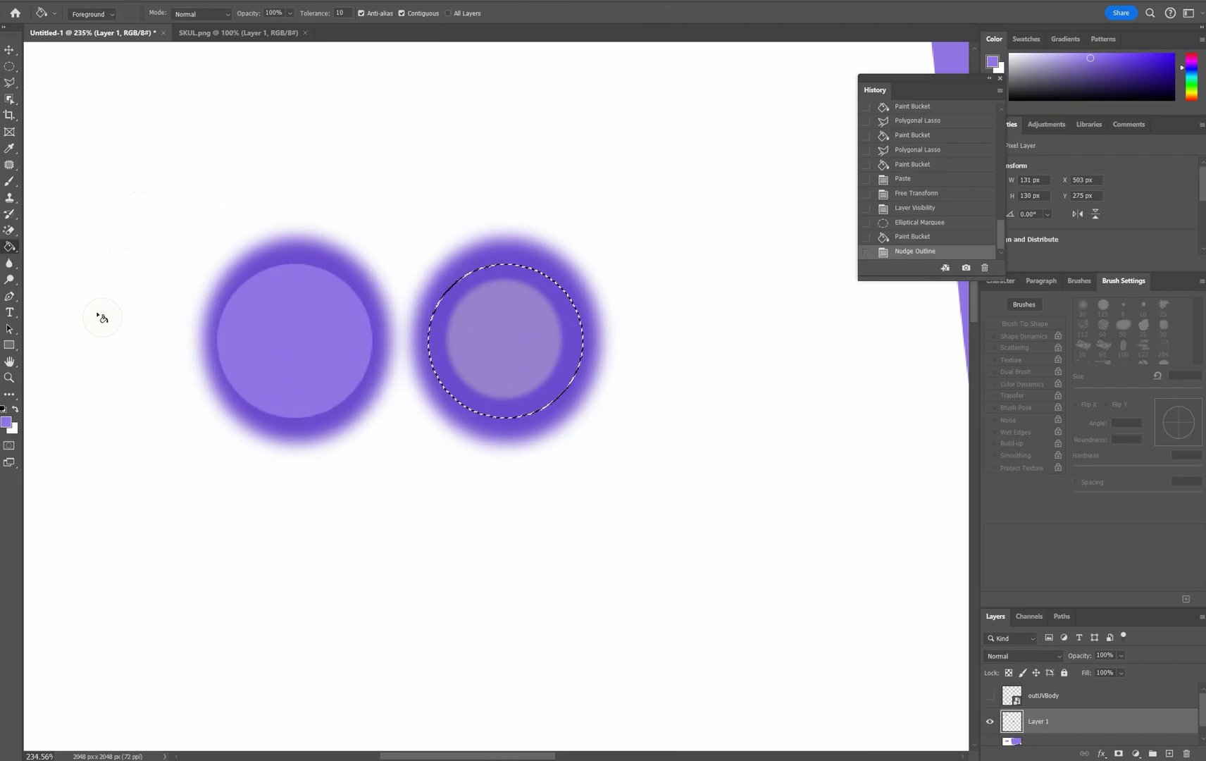
key("Right")
key("Right")
key("Right")
key("Right")
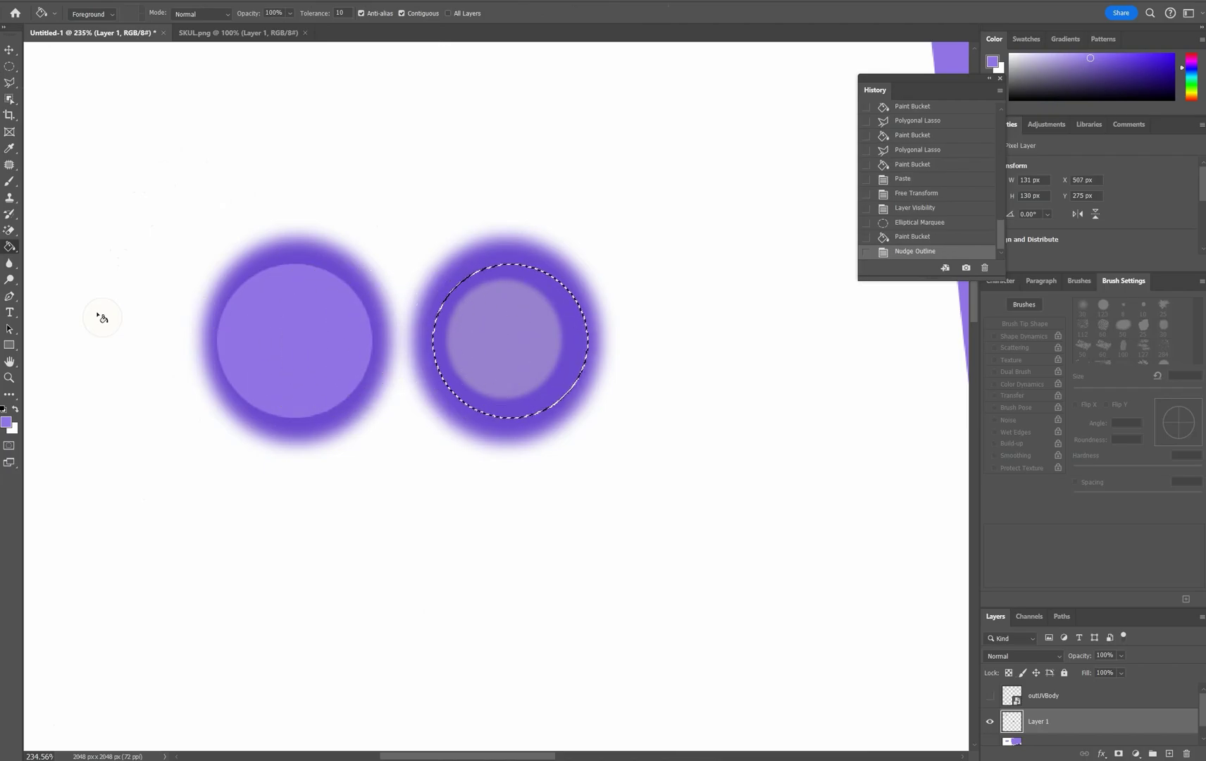
left_click(516, 309)
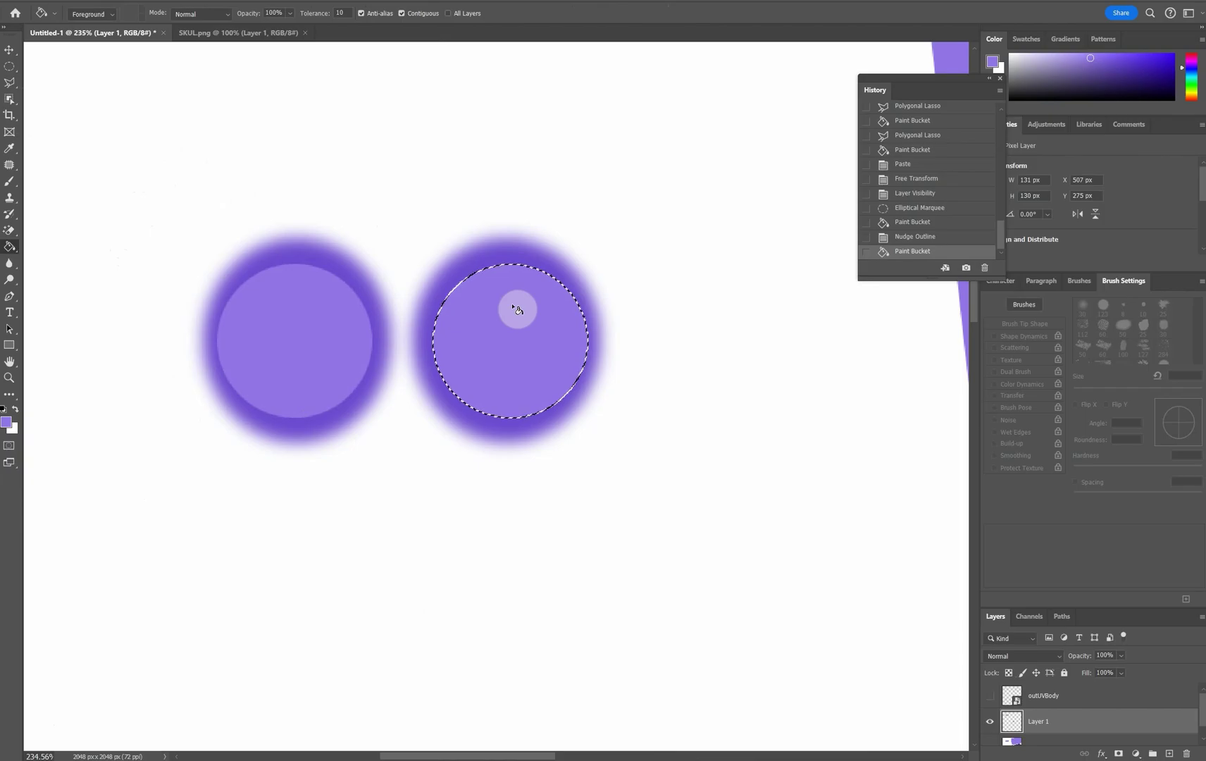
Draw a rectangular selection of about 579 × 373 px around both eyes.
right_click(10, 67)
left_click(62, 70)
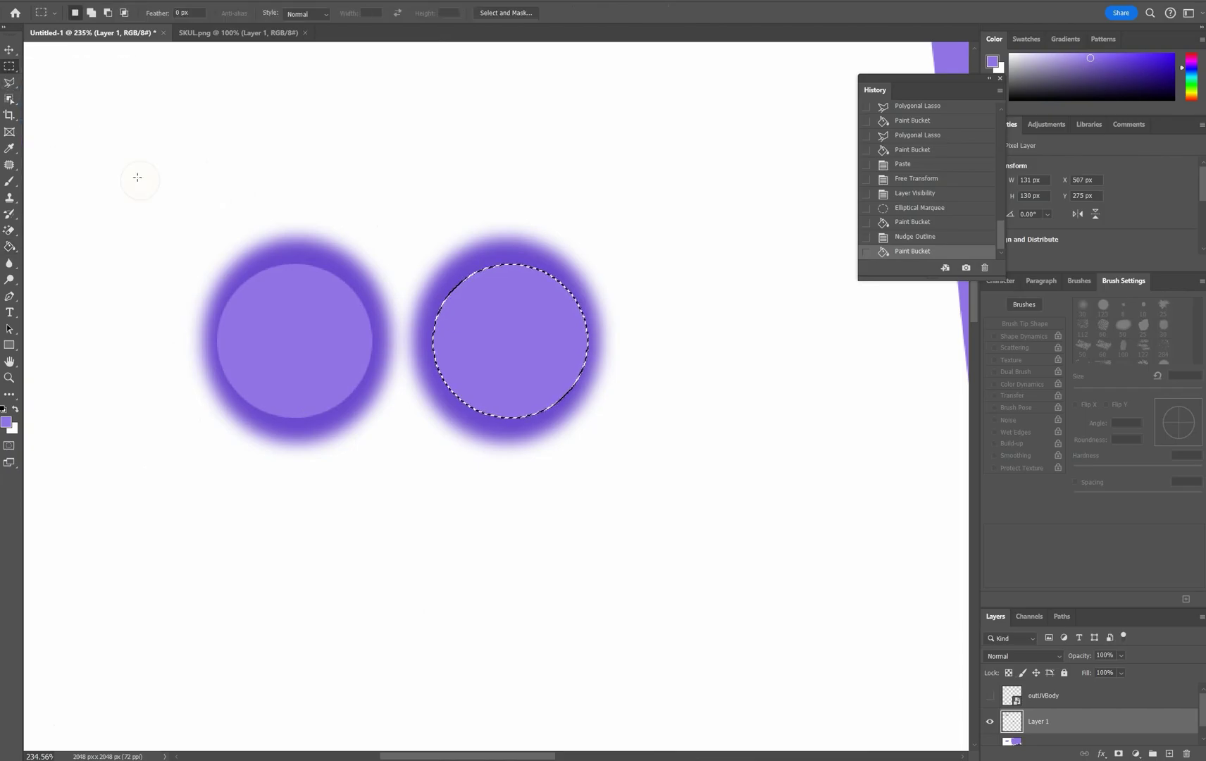
left_click_drag(52, 118, 737, 558)
Apply a Gaussian Blur with a 5.8 px radius to the selected eye circles on Layer 1, and clear the selection.
left_click(178, 1)
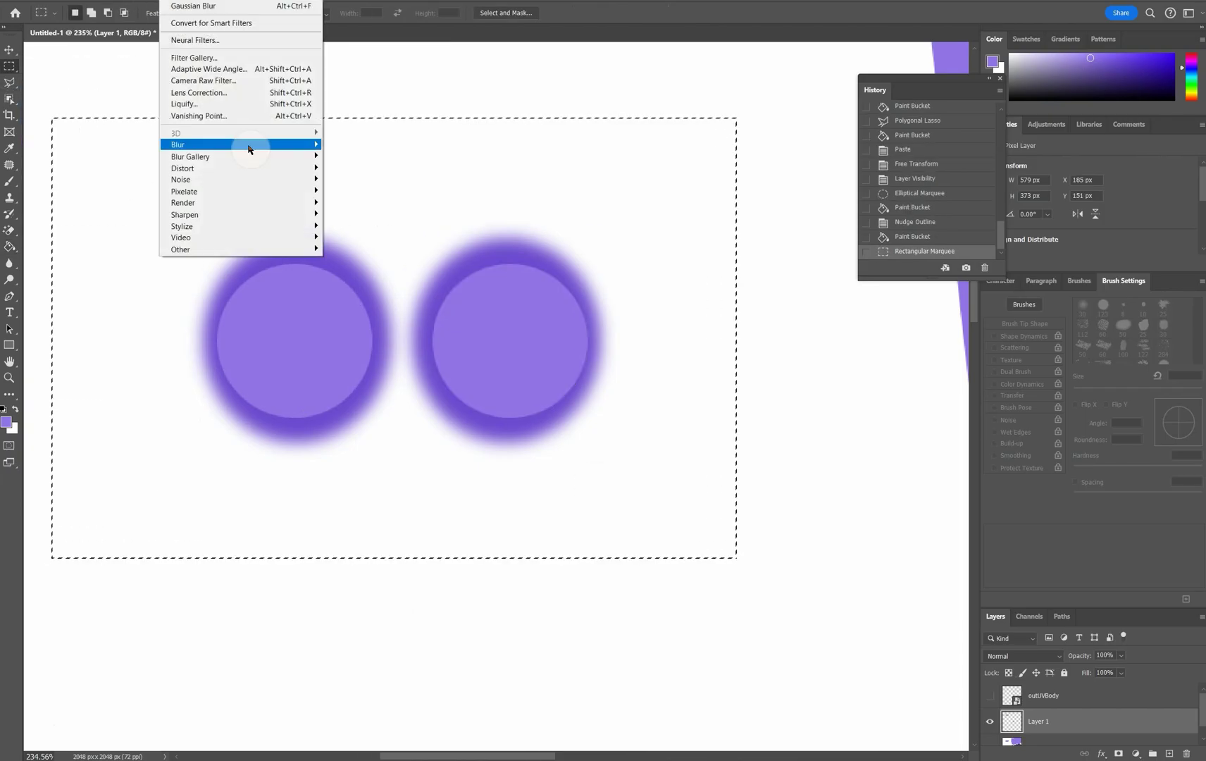
mouse_move(248, 149)
left_click(345, 191)
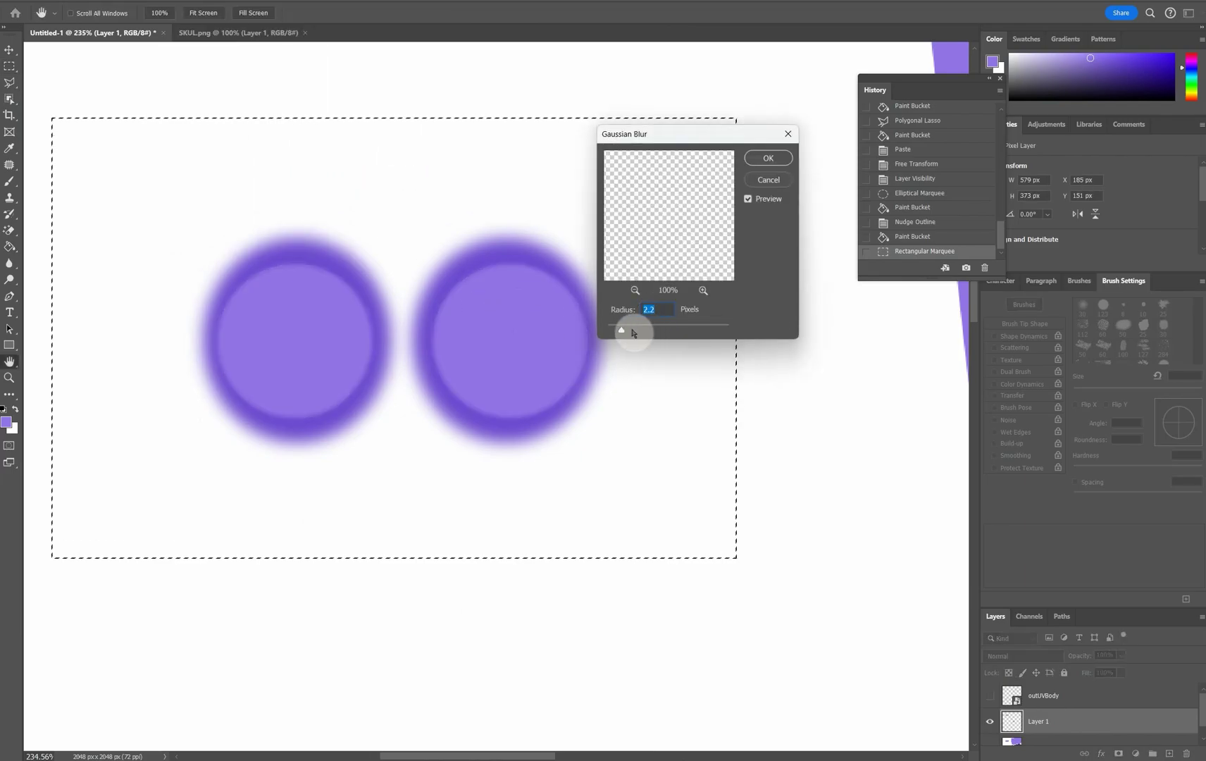
left_click_drag(633, 332, 644, 331)
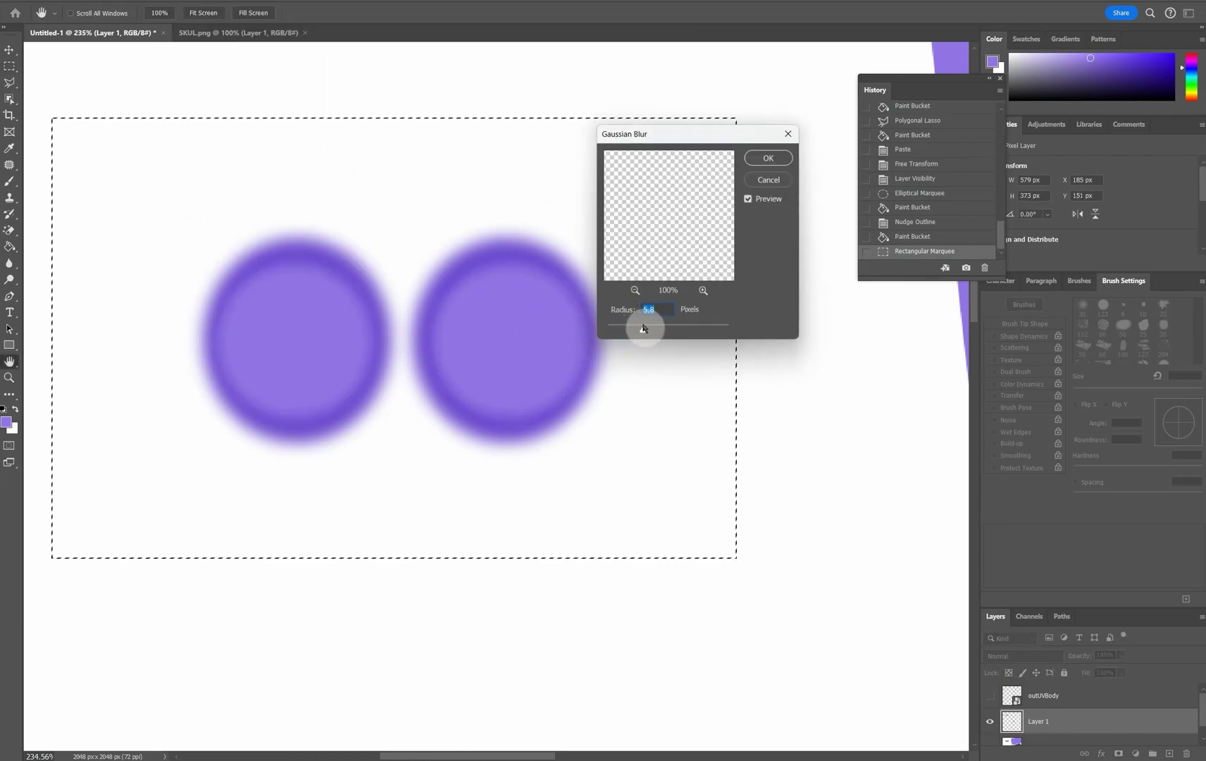
left_click(766, 159)
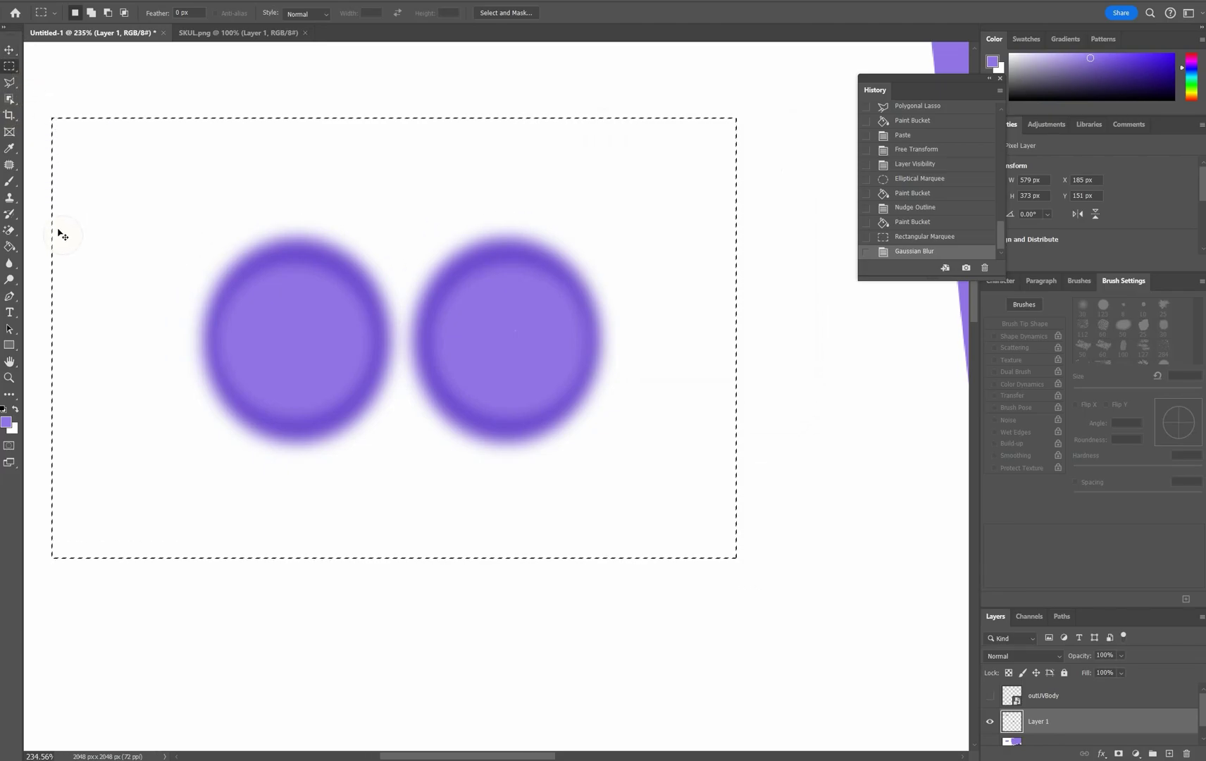
key("ctrl+0")
key("ctrl+d")
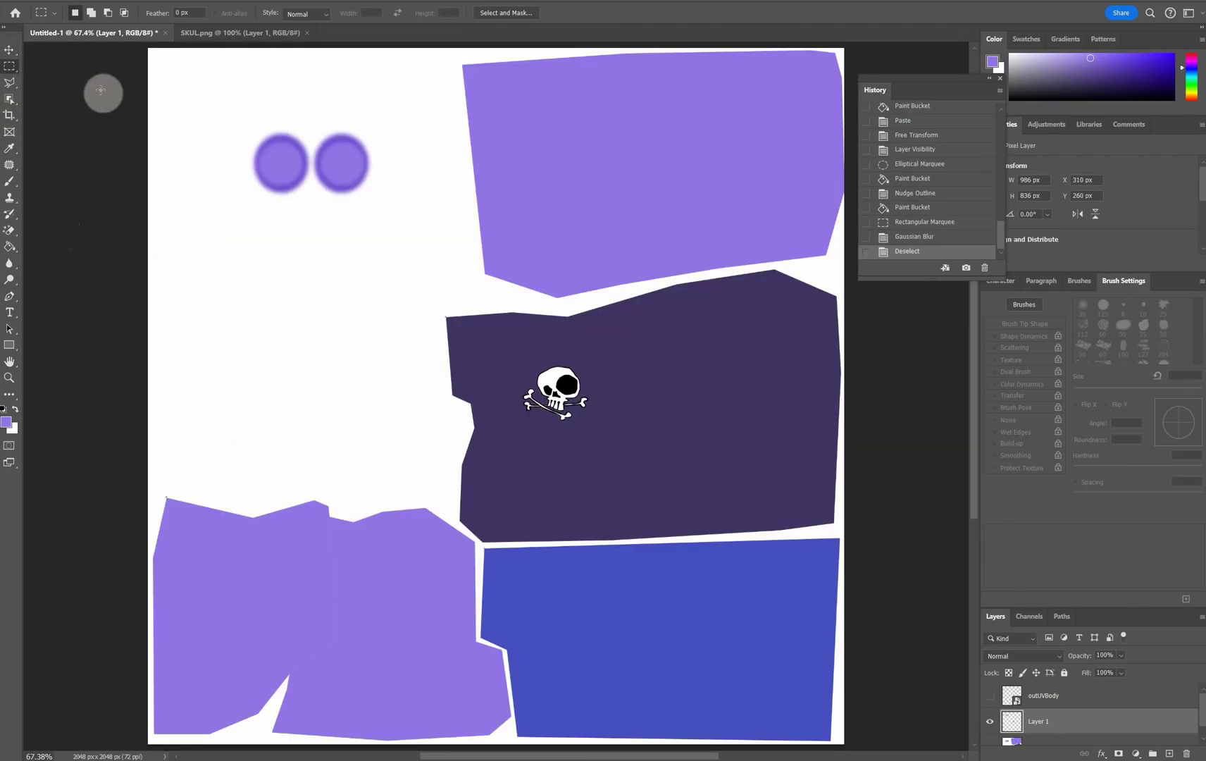
Quick-export the finished texture as BugSkin01.png in PNG format to the sourceimages folder, overwriting the existing file.
left_click(28, 2)
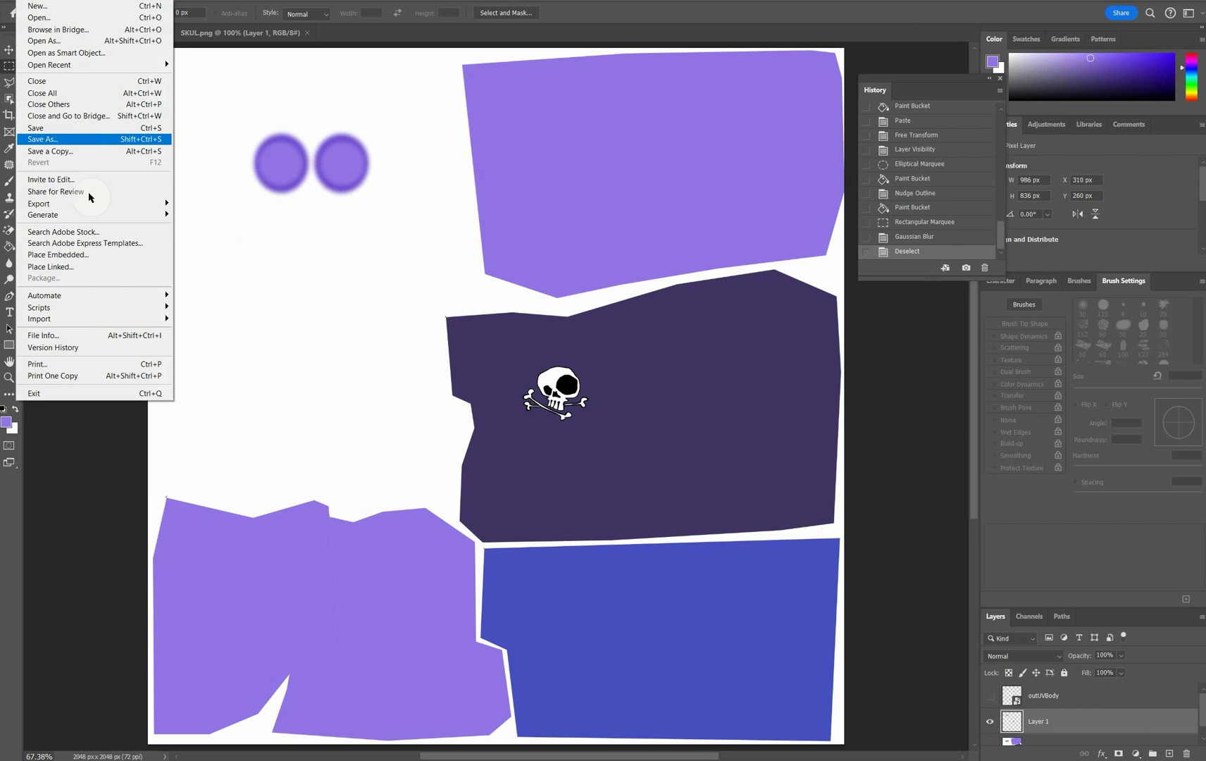
mouse_move(141, 204)
left_click(194, 203)
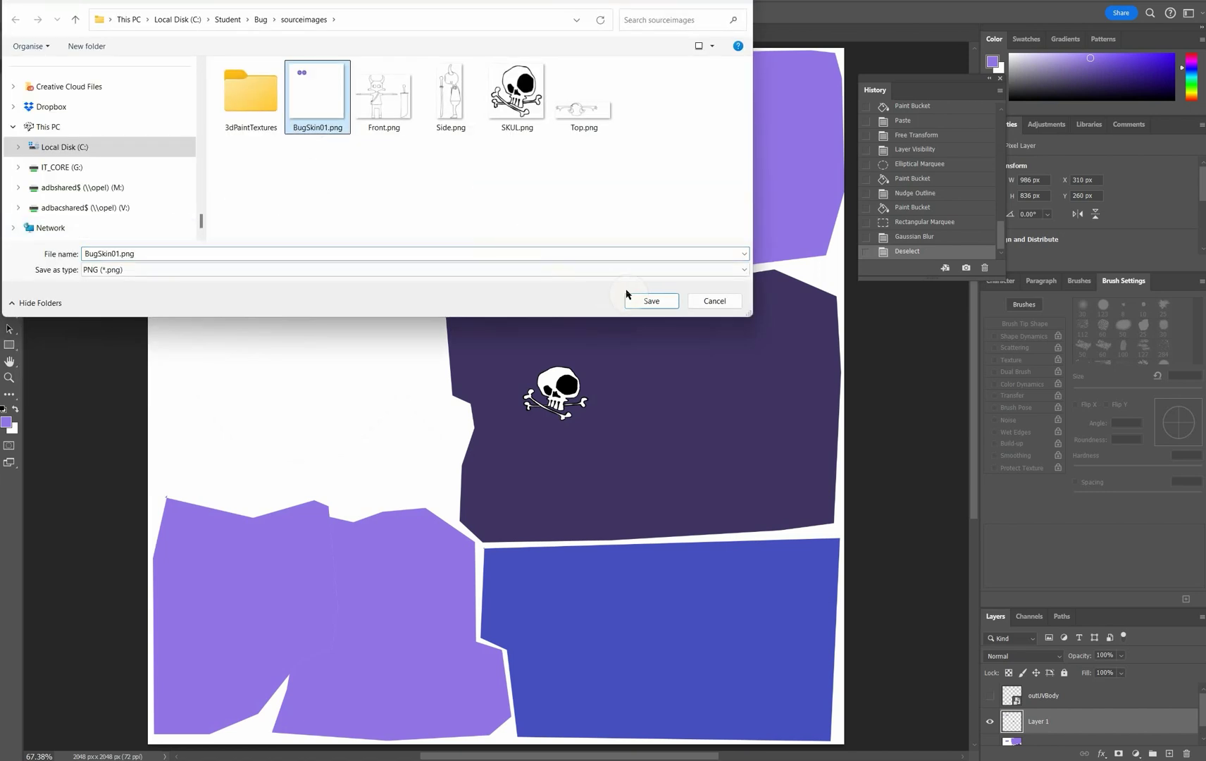
left_click(647, 303)
left_click(632, 380)
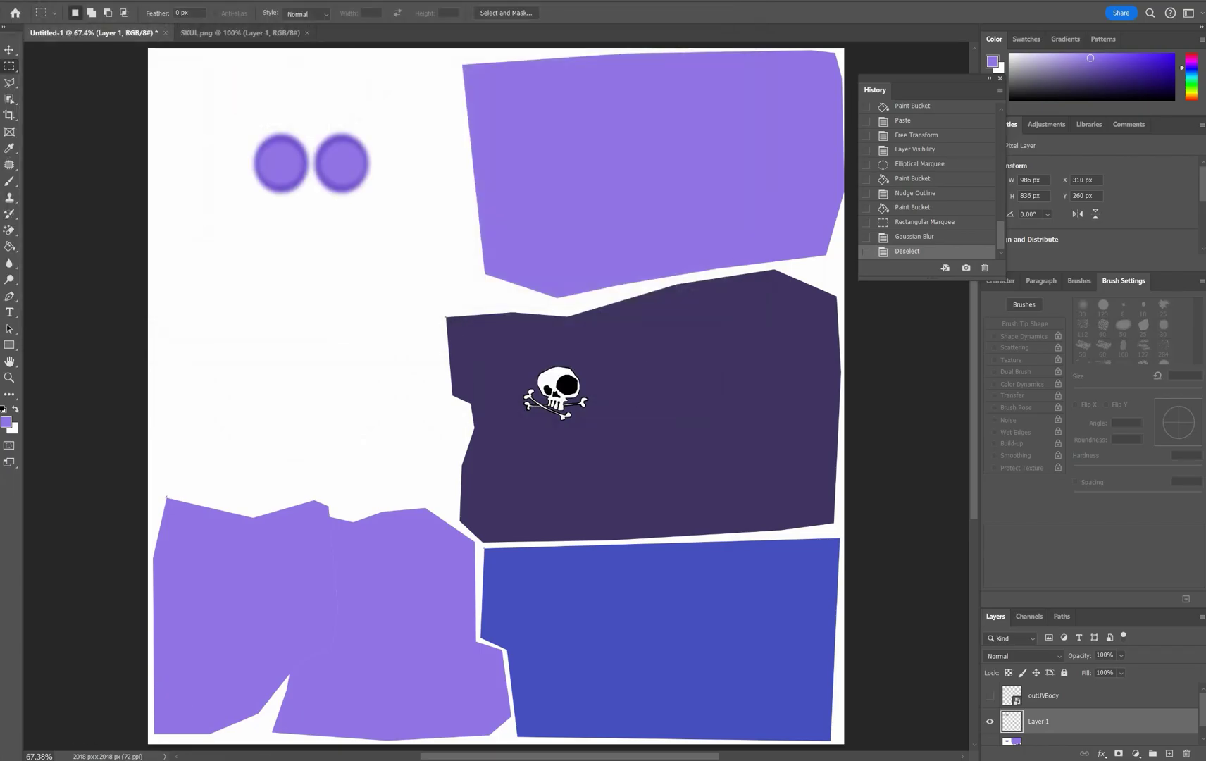
Switch to Maya, return the BugGeo mesh to object mode and clear the selection.
left_click(212, 738)
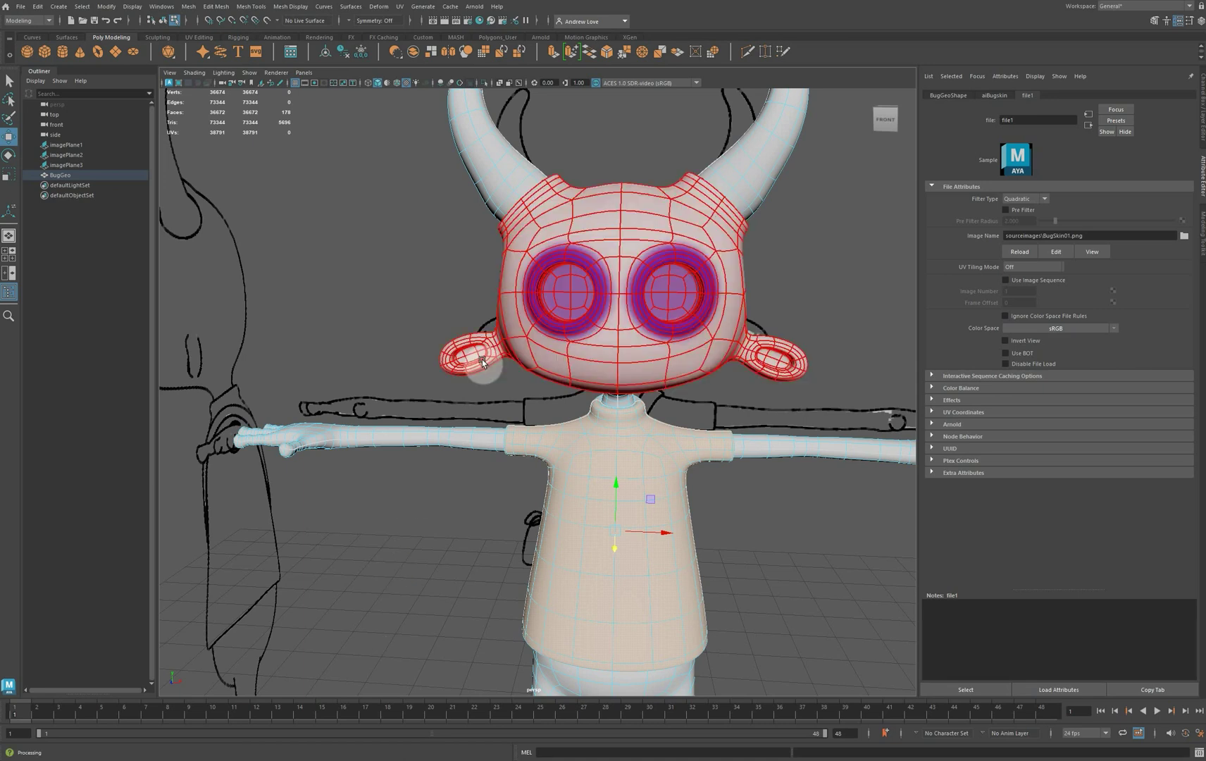
left_click(417, 334)
right_click(616, 226)
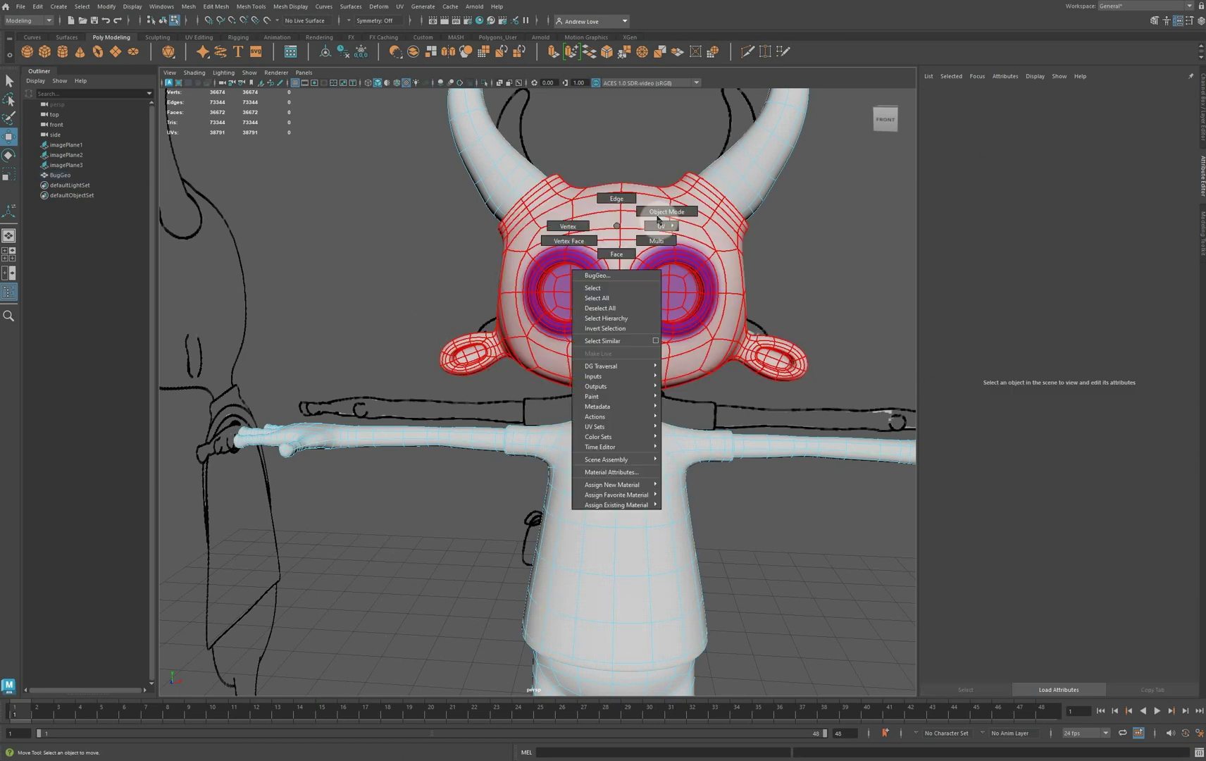
left_click(657, 211)
left_click(782, 278)
scroll(780, 281, "down", 4)
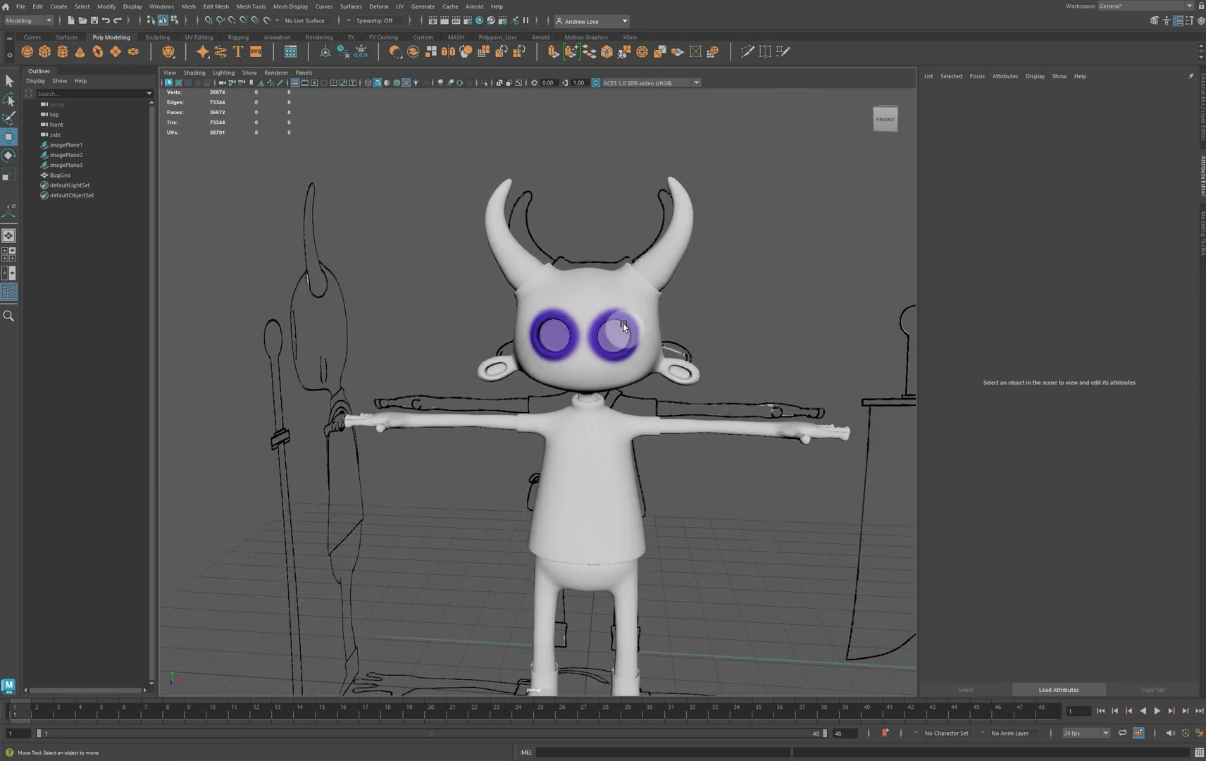
Reload BugSkin01.png in the file texture feeding aiBugskin's base colour on BugGeo, and inspect the textured character.
left_click(624, 326)
left_click(1063, 96)
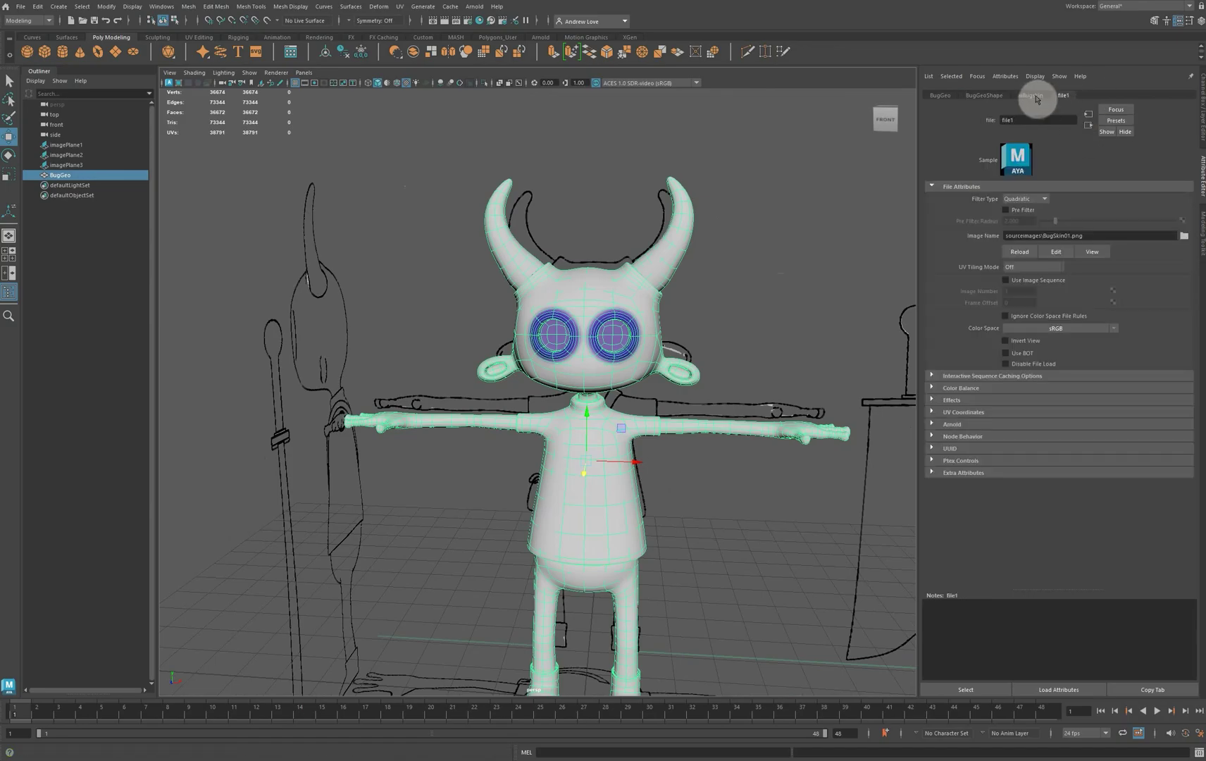
left_click(1032, 96)
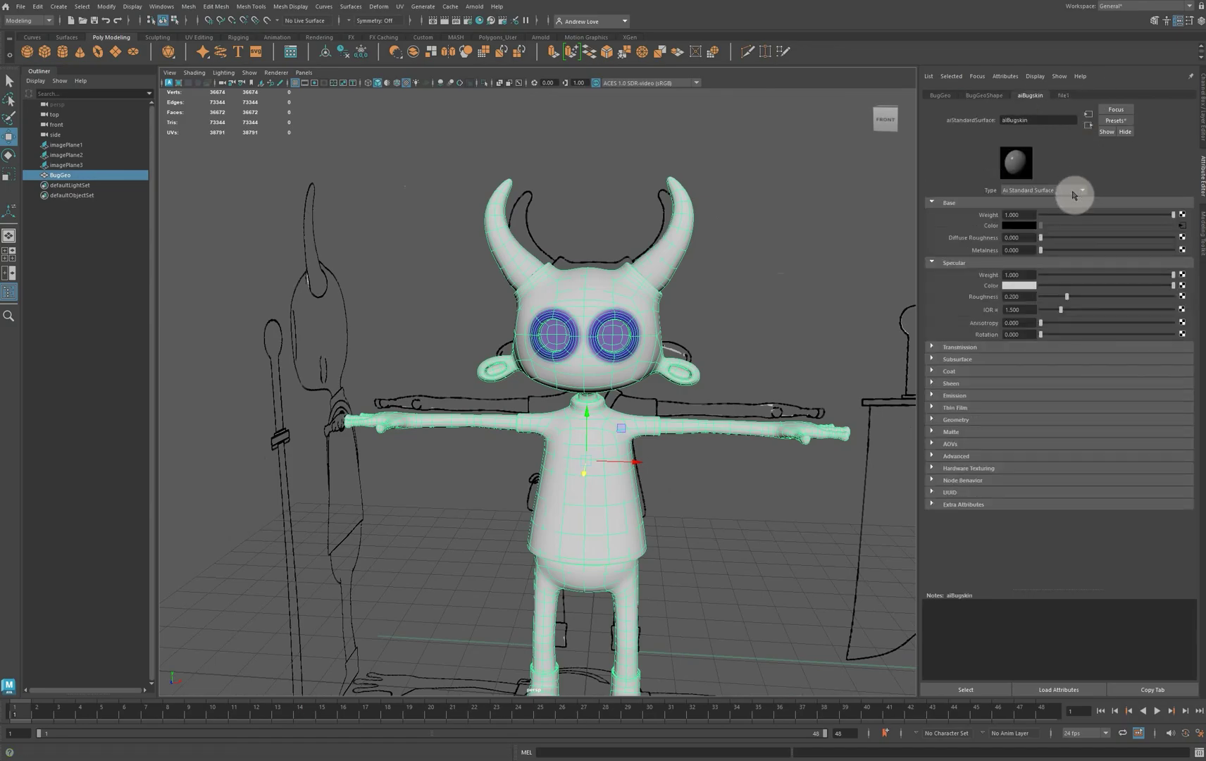
left_click(1181, 226)
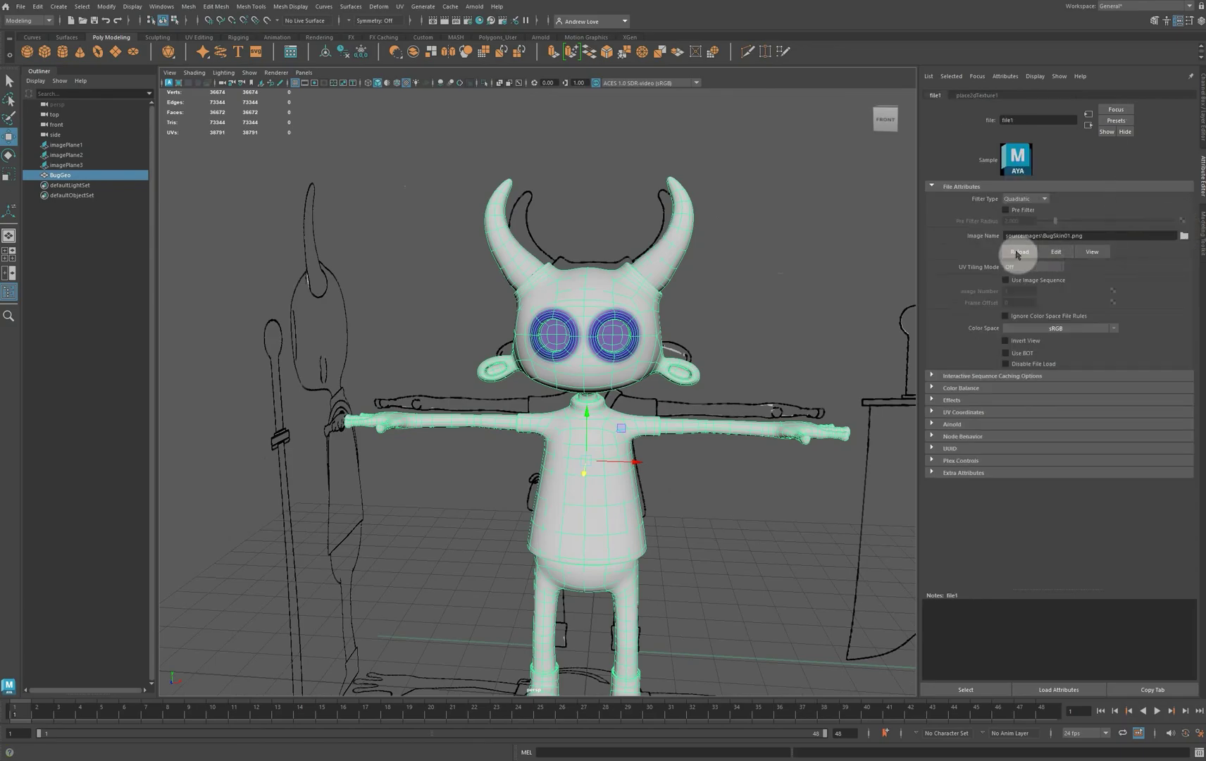
key("6")
left_click(778, 312)
right_click_drag(779, 312, 614, 428, "alt")
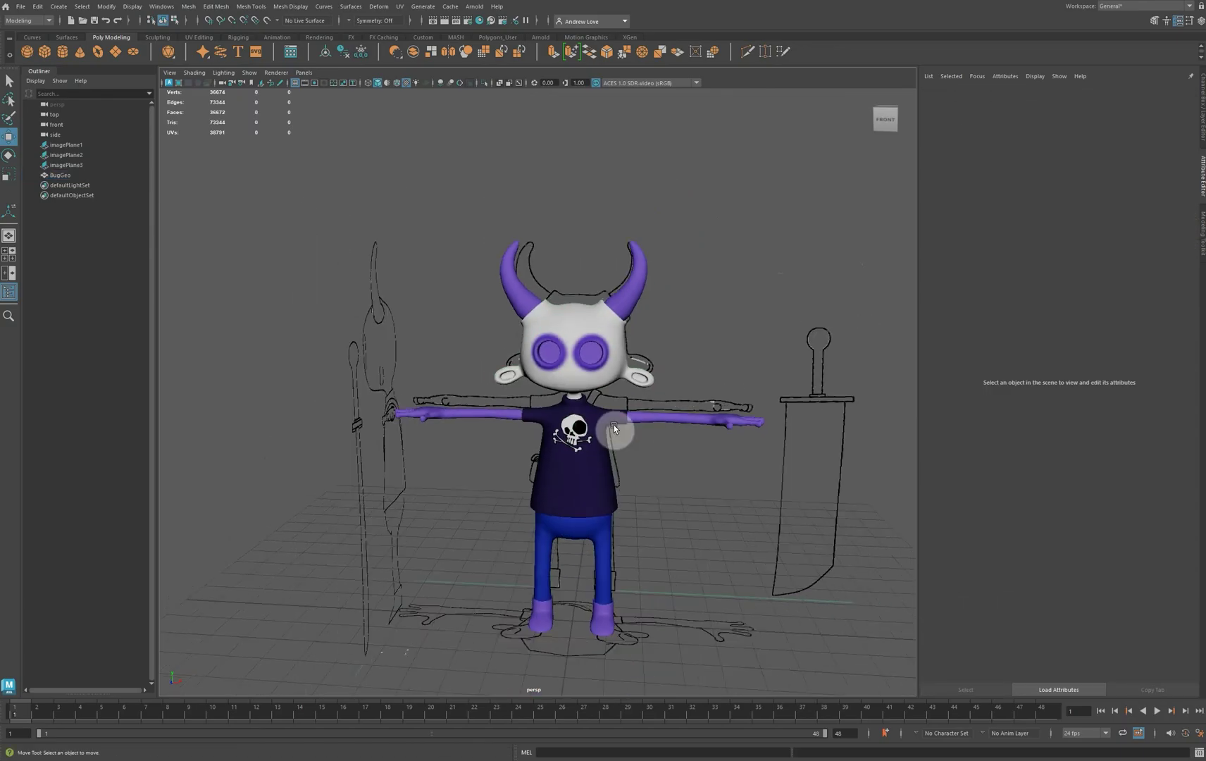
left_click_drag(480, 484, 447, 425, "alt")
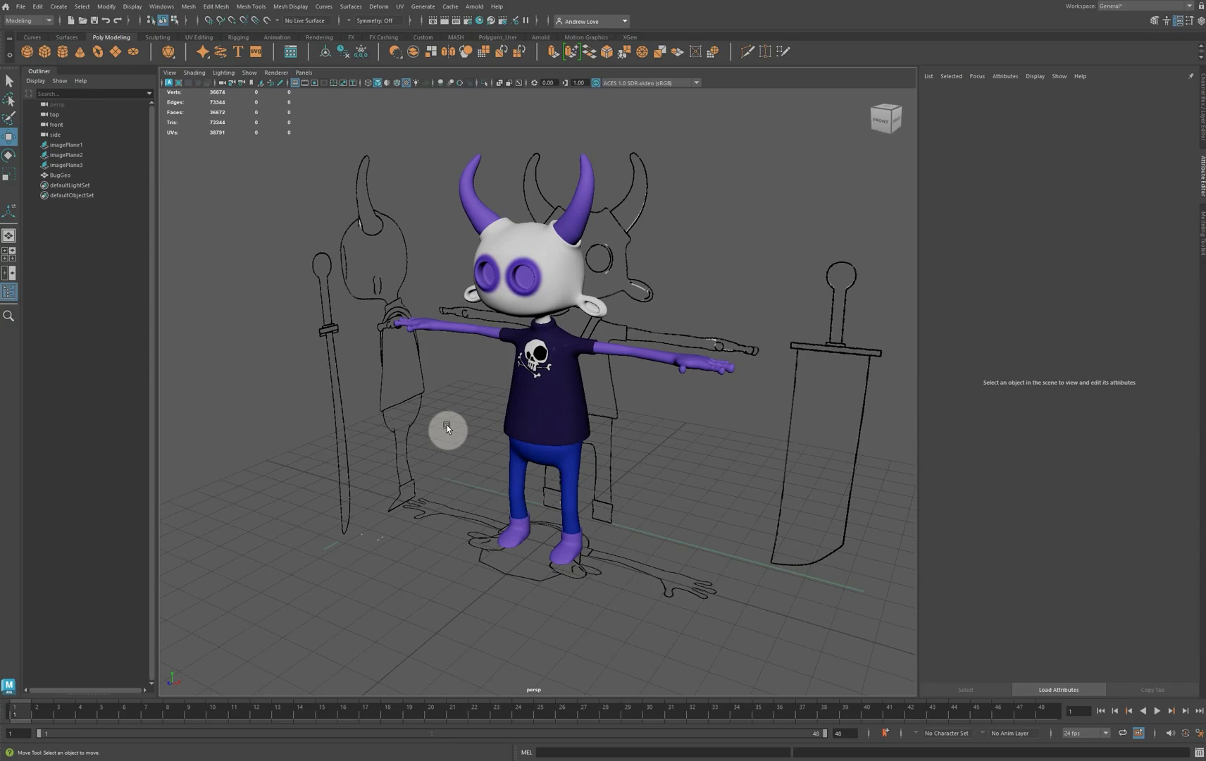
Save the scene under a new name as Bug Stage 5 UV Unwrapped.mb in the project's scenes folder.
left_click(21, 6)
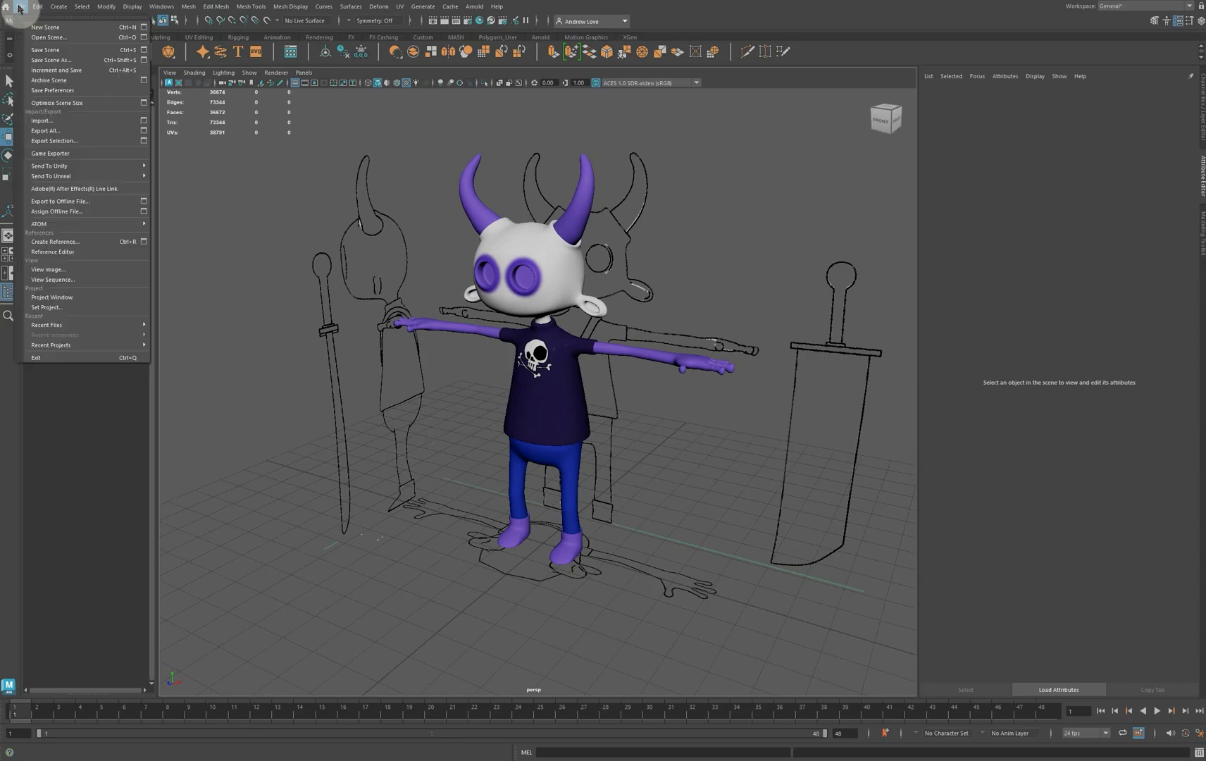
left_click(51, 60)
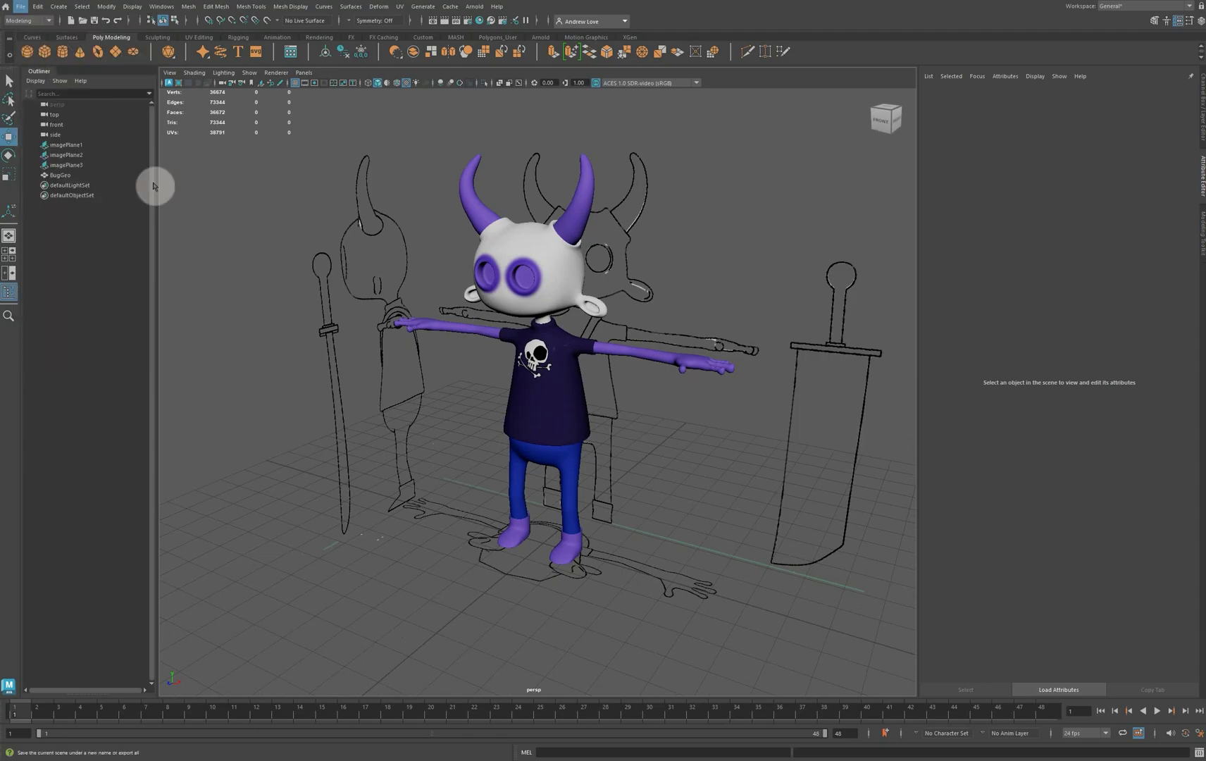
left_click(394, 247)
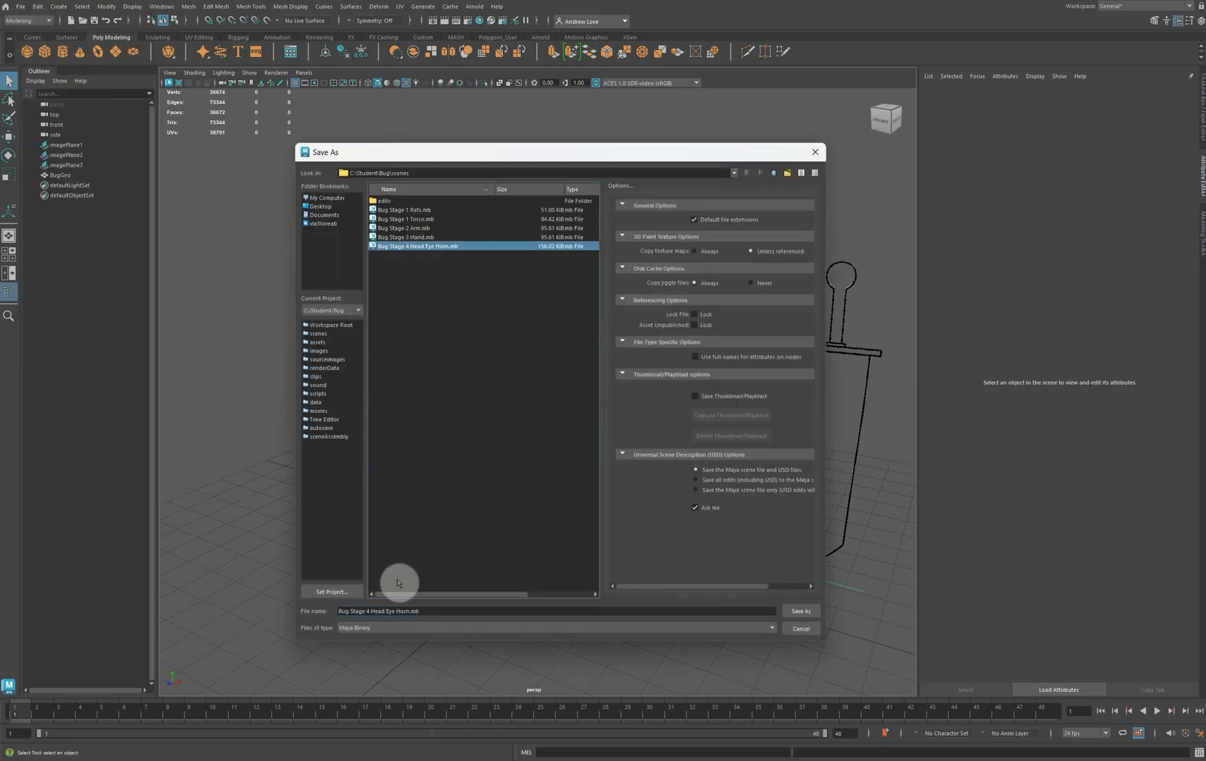
left_click(370, 611)
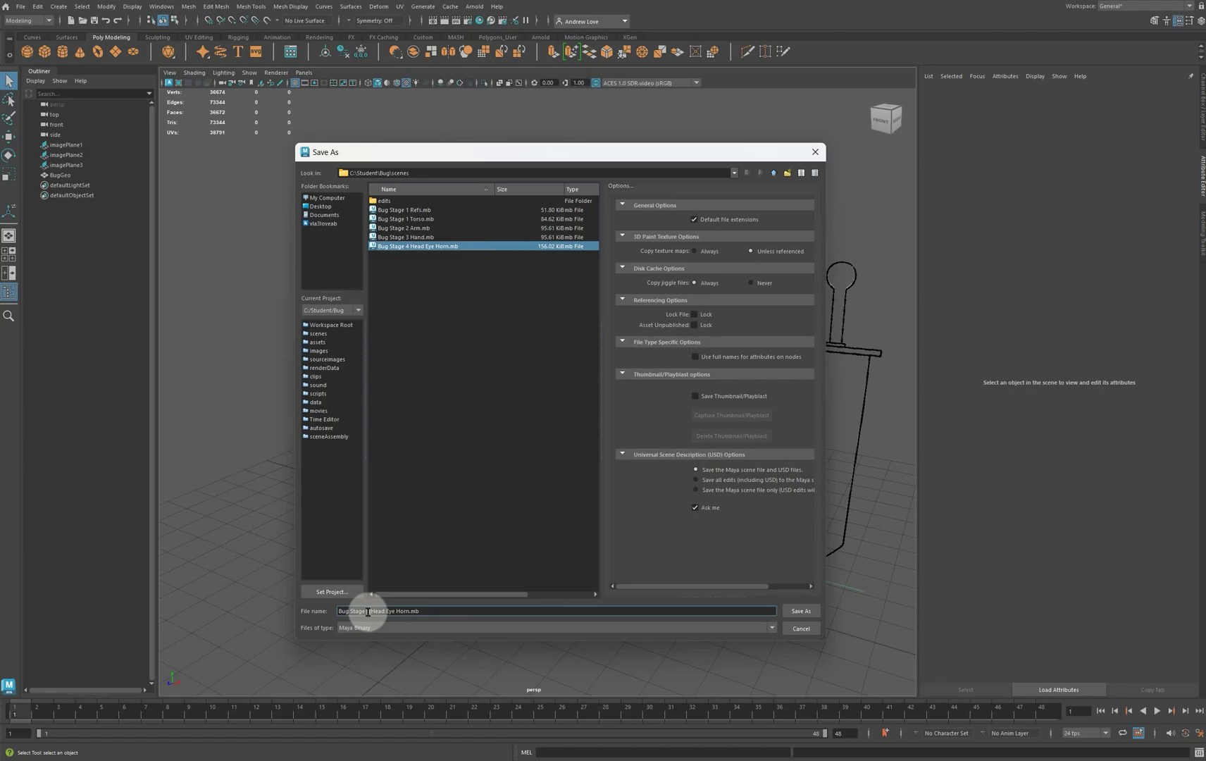
double_click(368, 611)
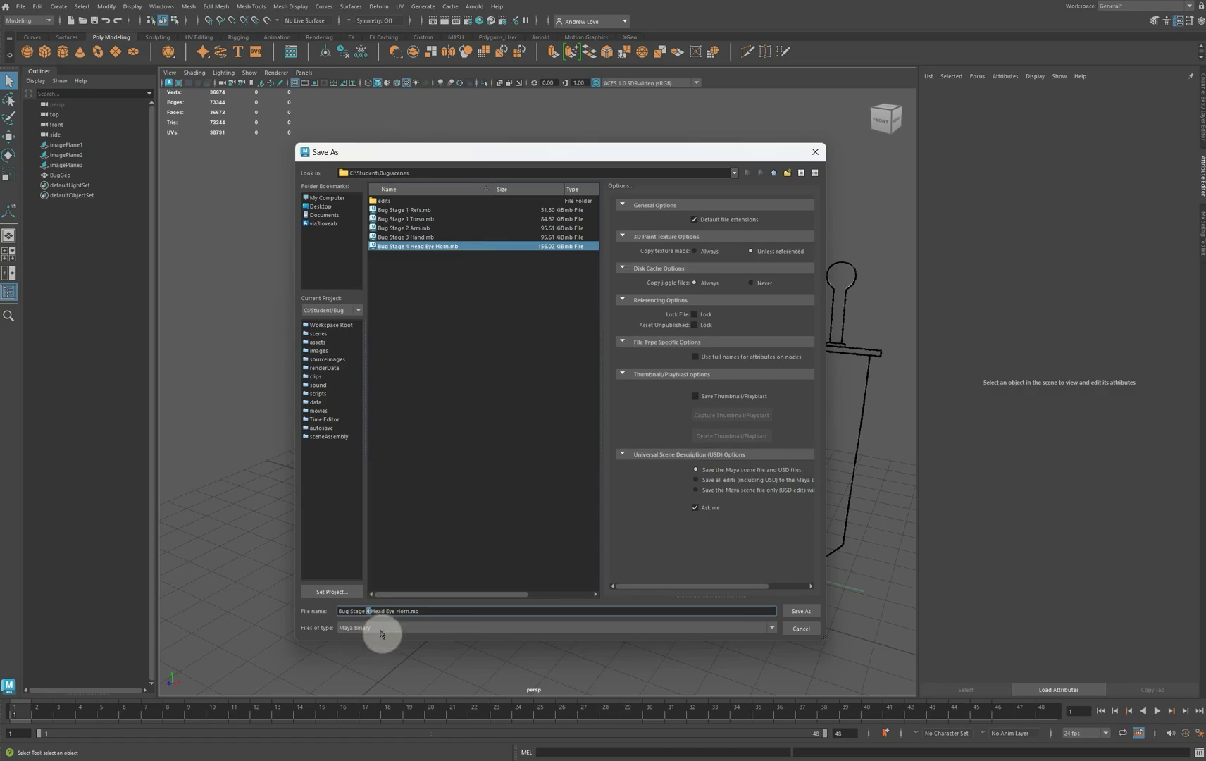
type("5")
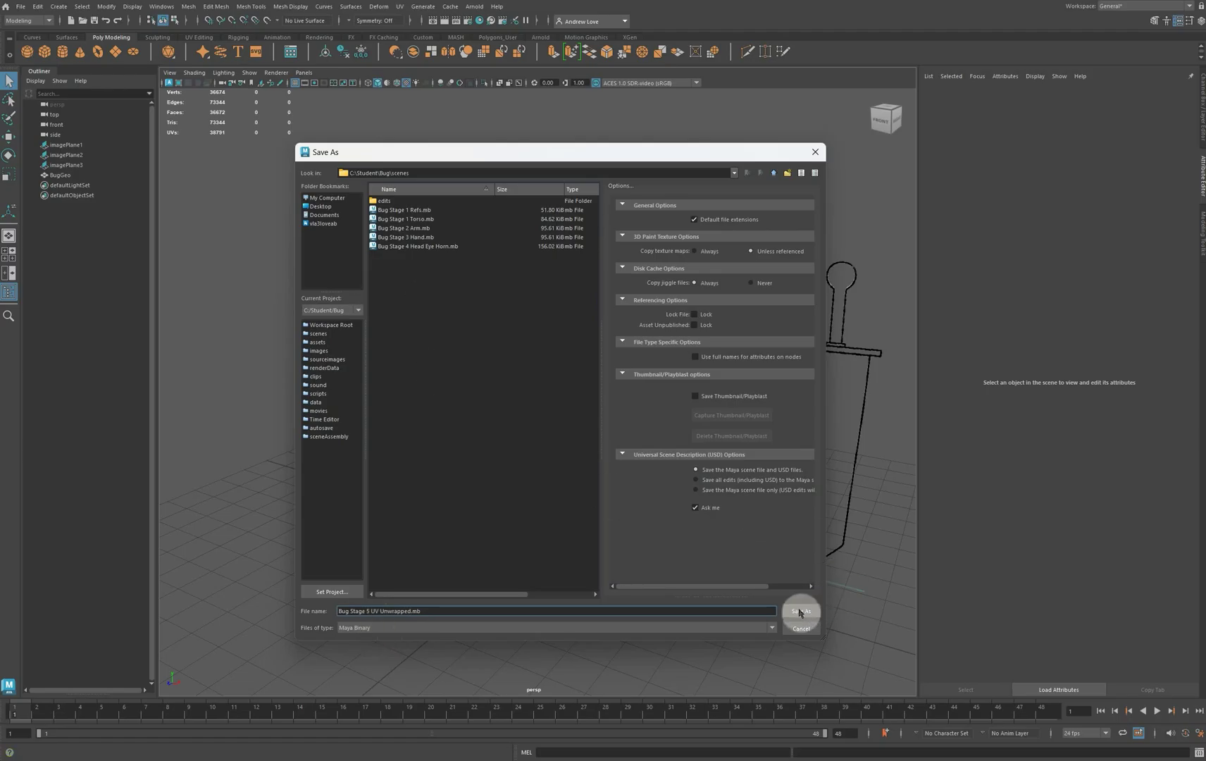
left_click(799, 612)
key("w")
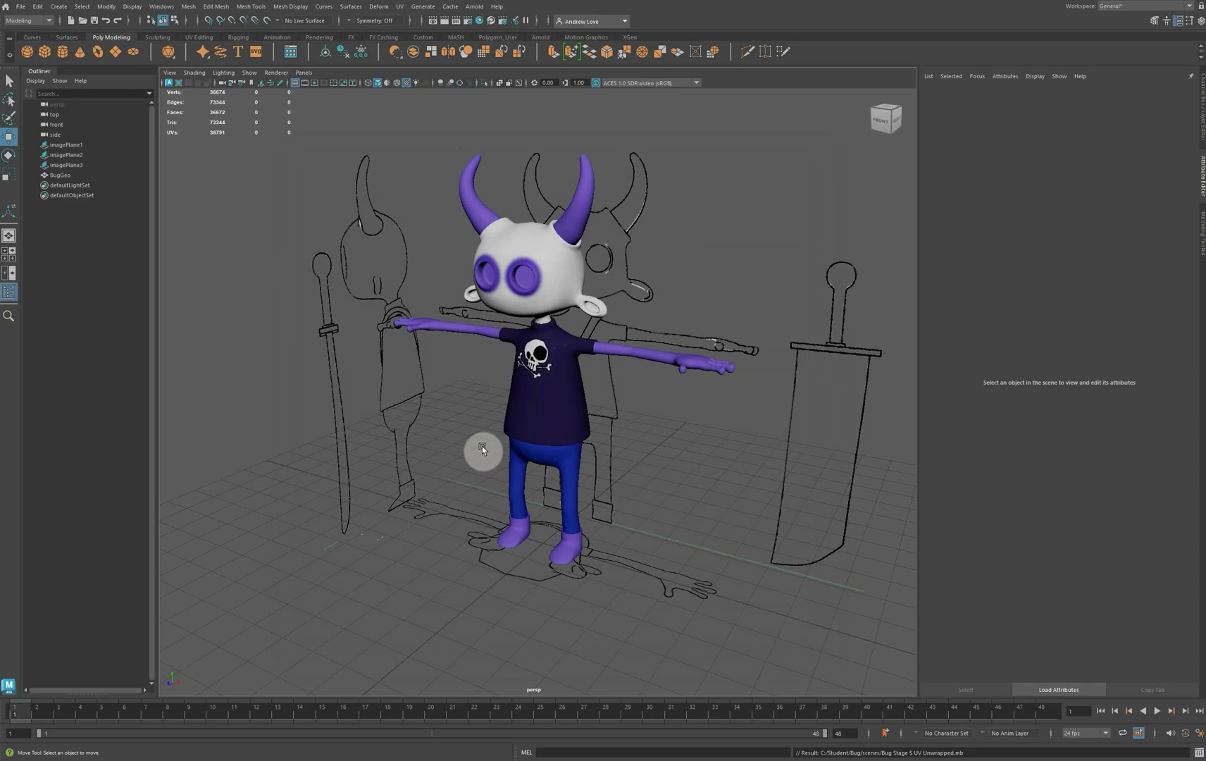